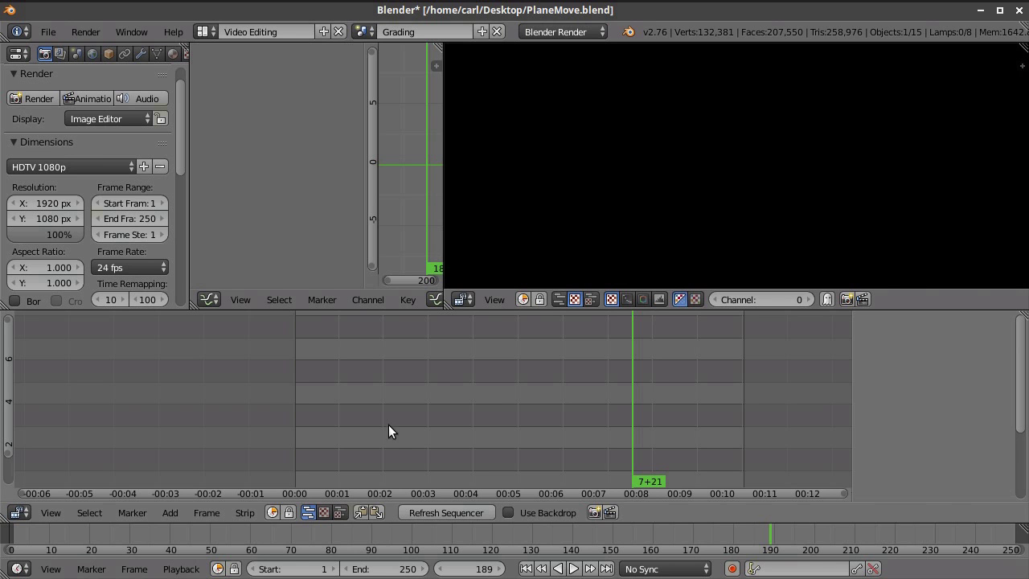
Rewind the timeline to the first frame and add PlaneFlatComposite0001-0250.avi from the Desktop as a movie strip on channel 1
{"action": "left_click", "coordinate": [525, 568]}
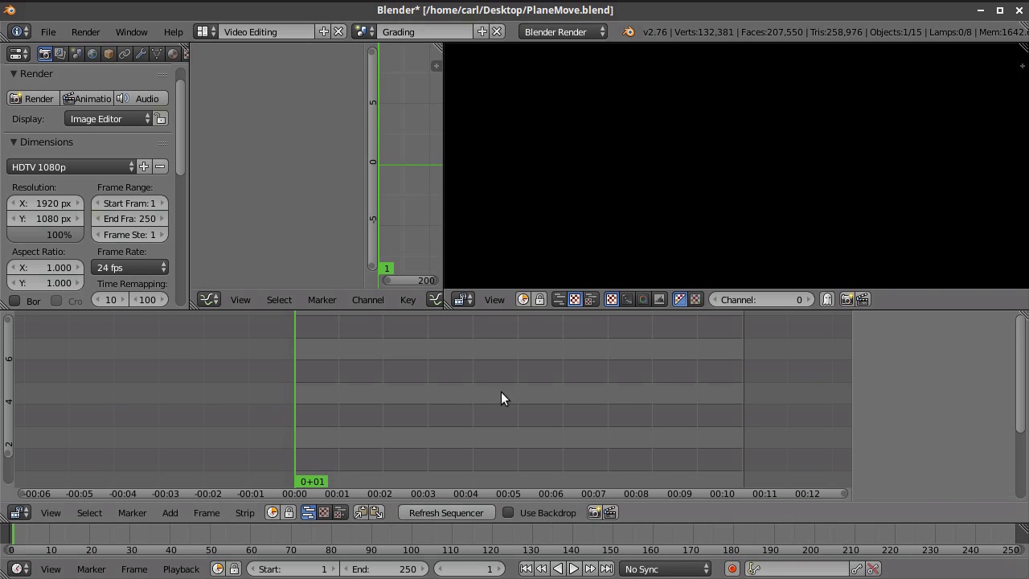
{"action": "scroll", "coordinate": [579, 409], "scroll_direction": "up", "scroll_amount": 3}
{"action": "mouse_move", "coordinate": [578, 408]}
{"action": "middle_mouse_down"}
{"action": "mouse_move", "coordinate": [458, 395]}
{"action": "mouse_move", "coordinate": [385, 405]}
{"action": "mouse_move", "coordinate": [412, 404]}
{"action": "middle_mouse_up"}
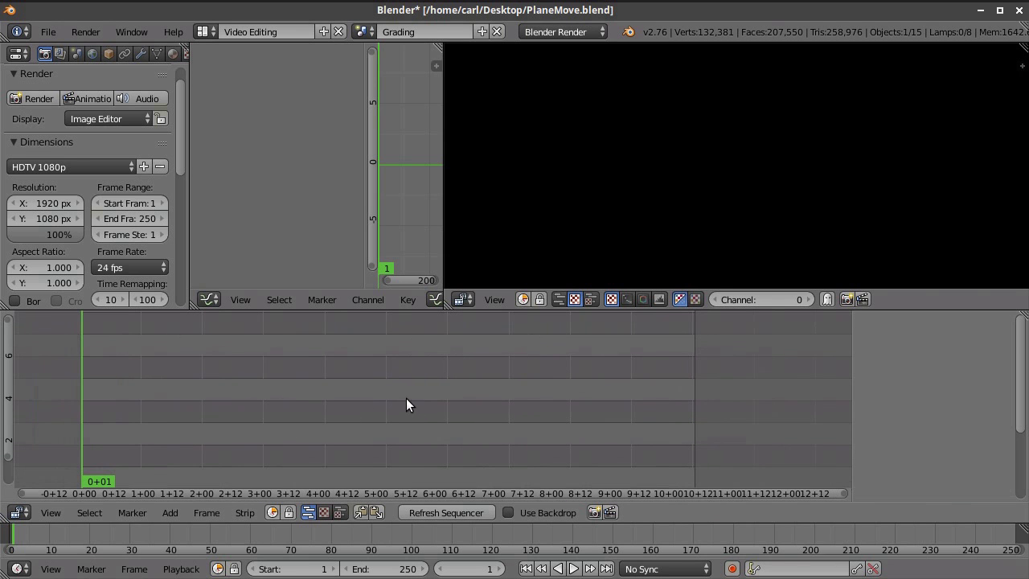
{"action": "left_click", "coordinate": [170, 513]}
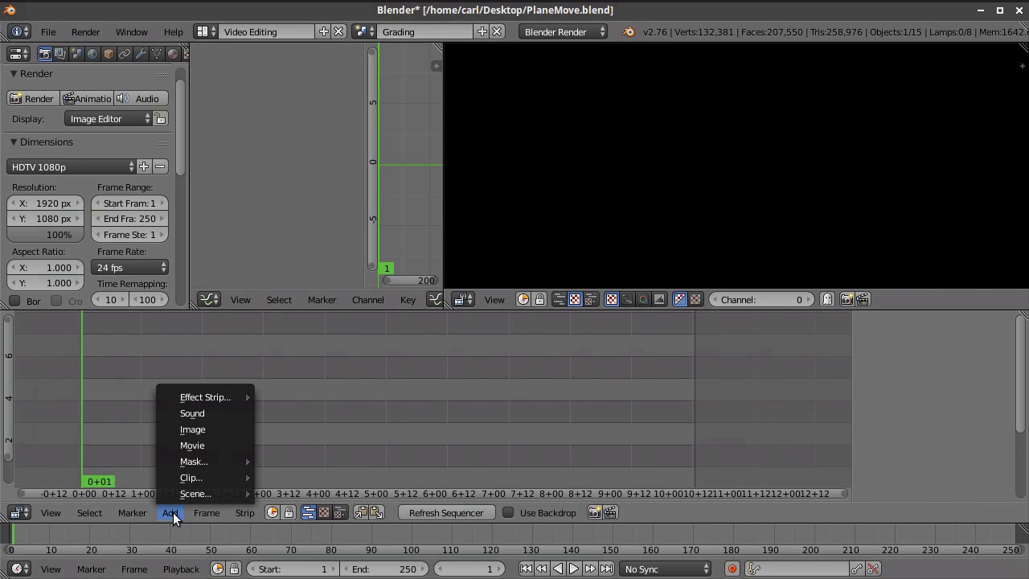
{"action": "mouse_move", "coordinate": [192, 394]}
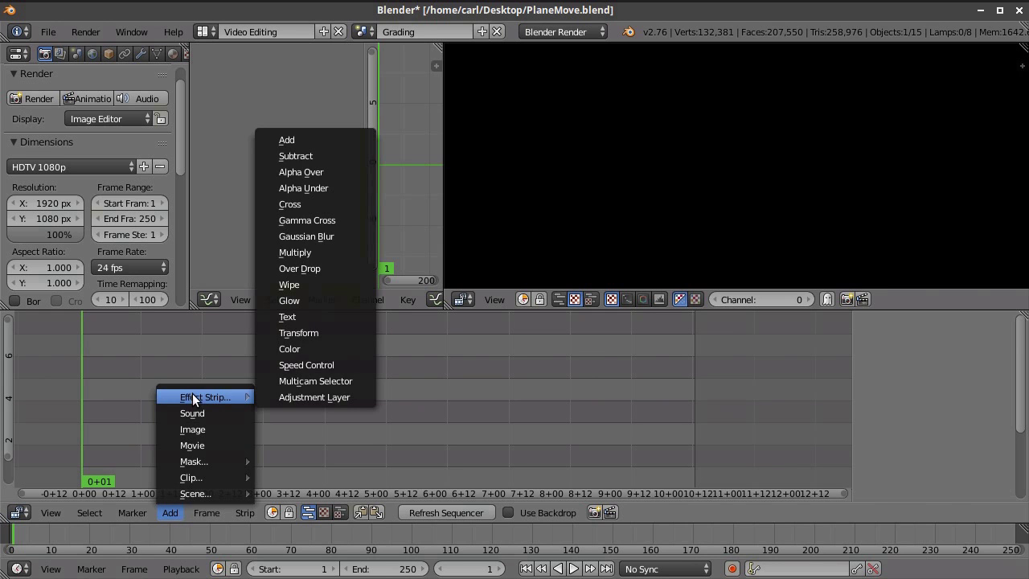
{"action": "left_click", "coordinate": [197, 445]}
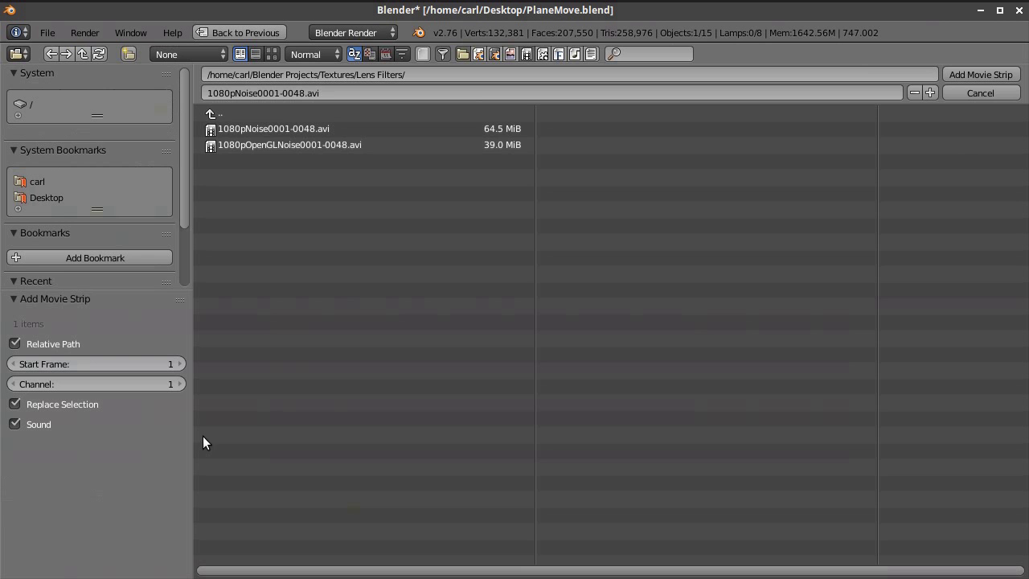
{"action": "left_click", "coordinate": [36, 190]}
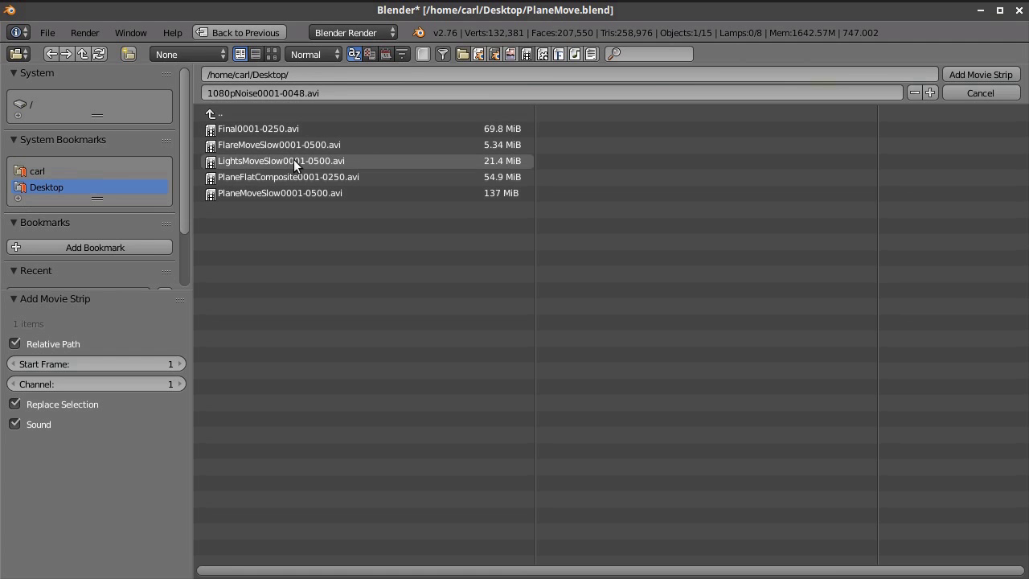
{"action": "left_click", "coordinate": [305, 179]}
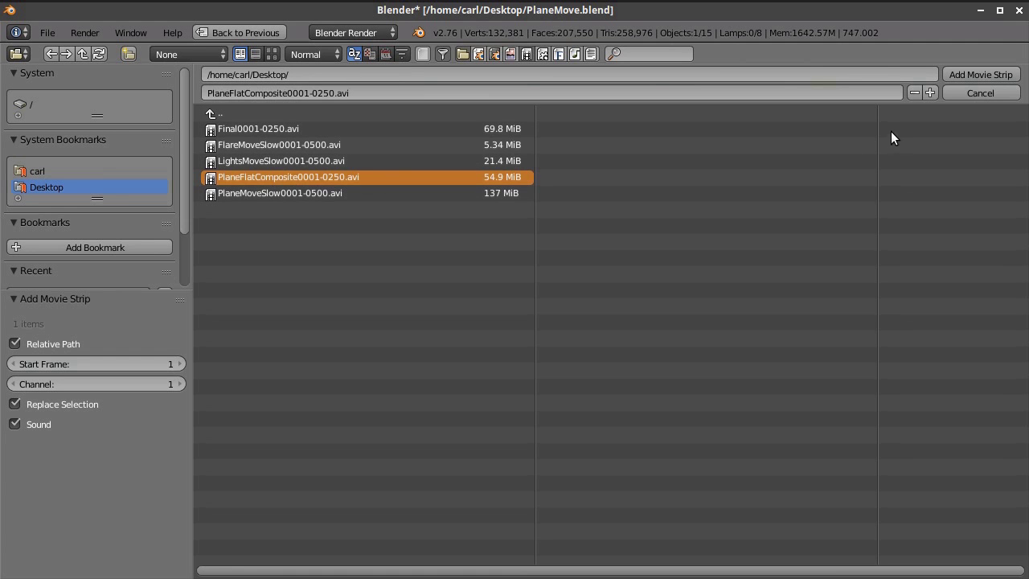
{"action": "left_click", "coordinate": [958, 73]}
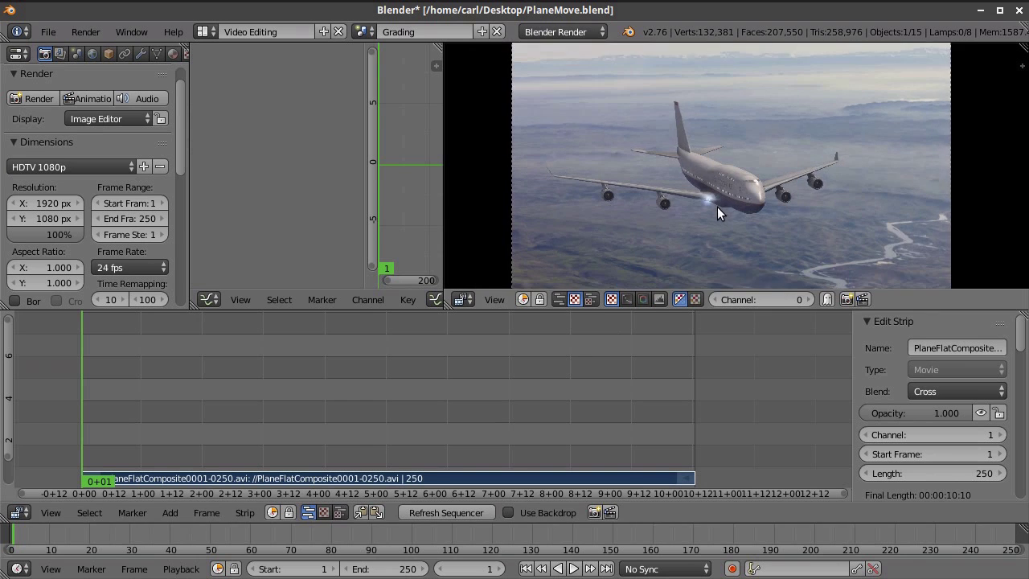
Scrub the sequence to frame 175 and review the composited plane footage in the preview
{"action": "left_click_drag", "start_coordinate": [193, 418], "coordinate": [515, 327]}
{"action": "scroll", "coordinate": [759, 189], "scroll_direction": "up", "scroll_amount": 3}
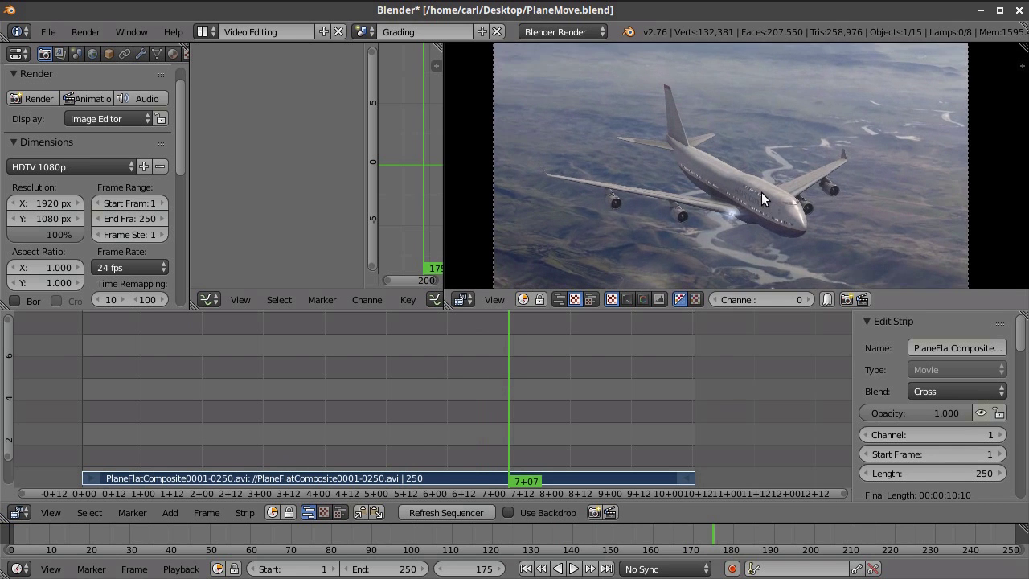
{"action": "scroll", "coordinate": [759, 189], "scroll_direction": "down", "scroll_amount": 3}
Switch to the Default screen layout and change the image editor area to a 3D View
{"action": "left_click", "coordinate": [204, 31]}
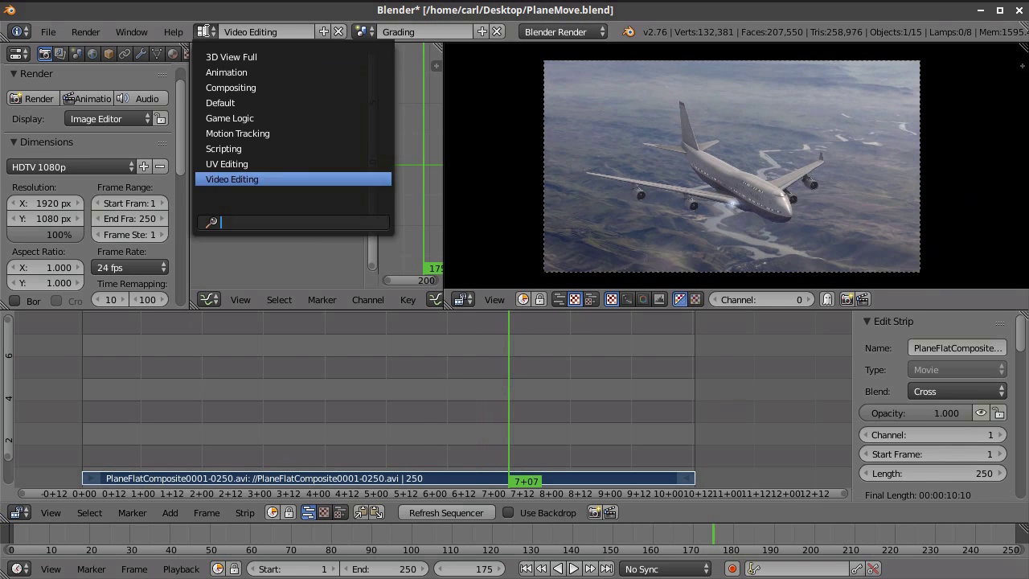
{"action": "left_click", "coordinate": [231, 102]}
{"action": "scroll", "coordinate": [501, 248], "scroll_direction": "down", "scroll_amount": 1}
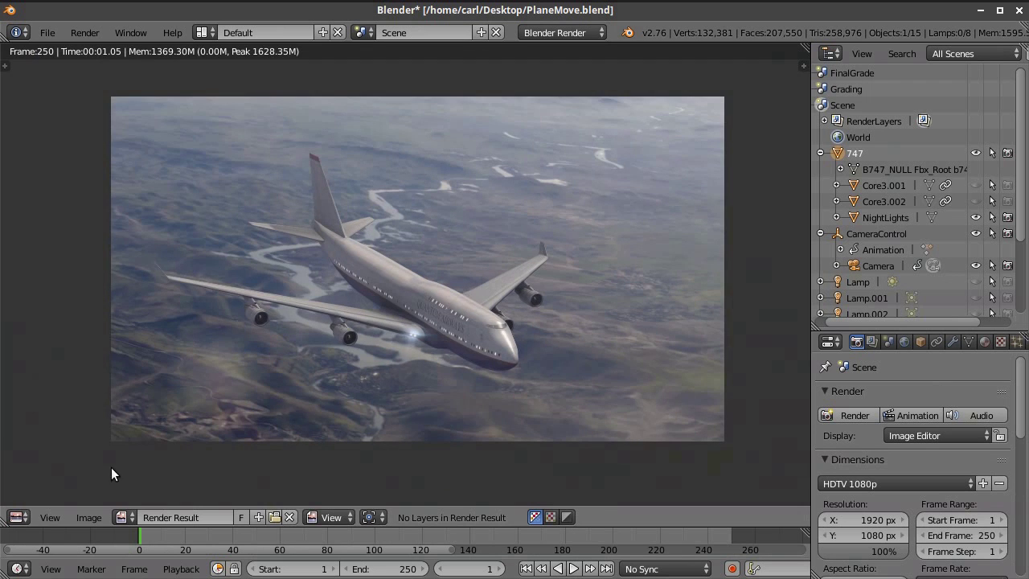
{"action": "left_click", "coordinate": [18, 517]}
{"action": "left_click", "coordinate": [53, 496]}
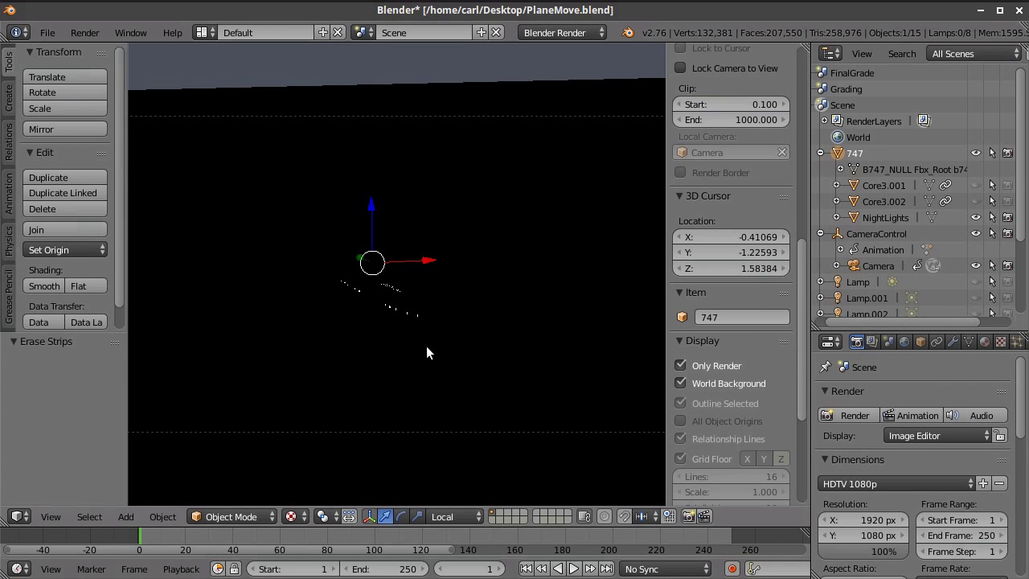
{"action": "scroll", "coordinate": [421, 319], "scroll_direction": "up", "scroll_amount": 5}
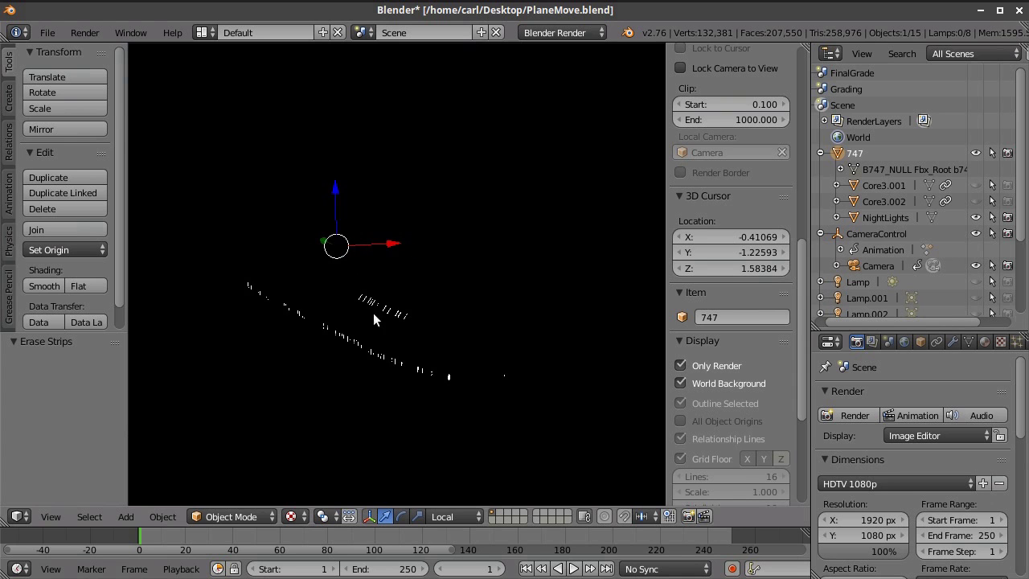
{"action": "scroll", "coordinate": [455, 347], "scroll_direction": "down", "scroll_amount": 2}
{"action": "scroll", "coordinate": [456, 349], "scroll_direction": "down", "scroll_amount": 2}
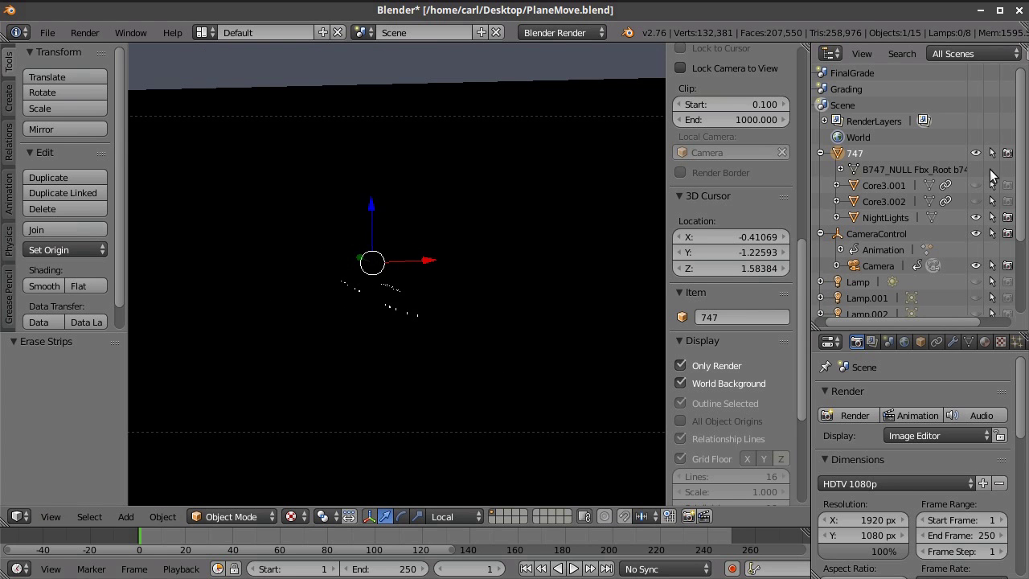
Enable viewport and render visibility for all the lamps, from Lamp through Lamp.007
{"action": "left_click", "coordinate": [904, 151]}
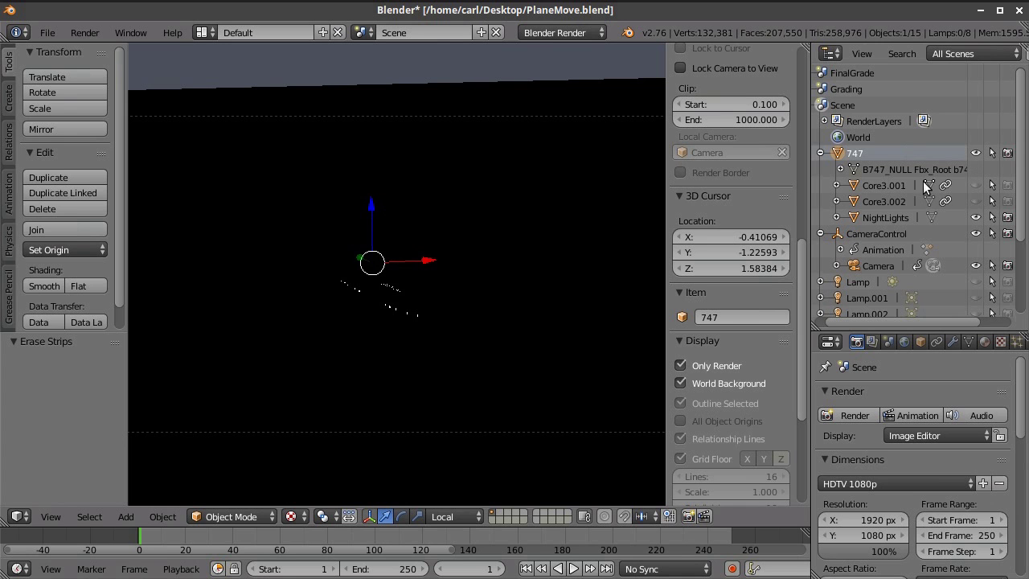
{"action": "scroll", "coordinate": [979, 285], "scroll_direction": "down", "scroll_amount": 5}
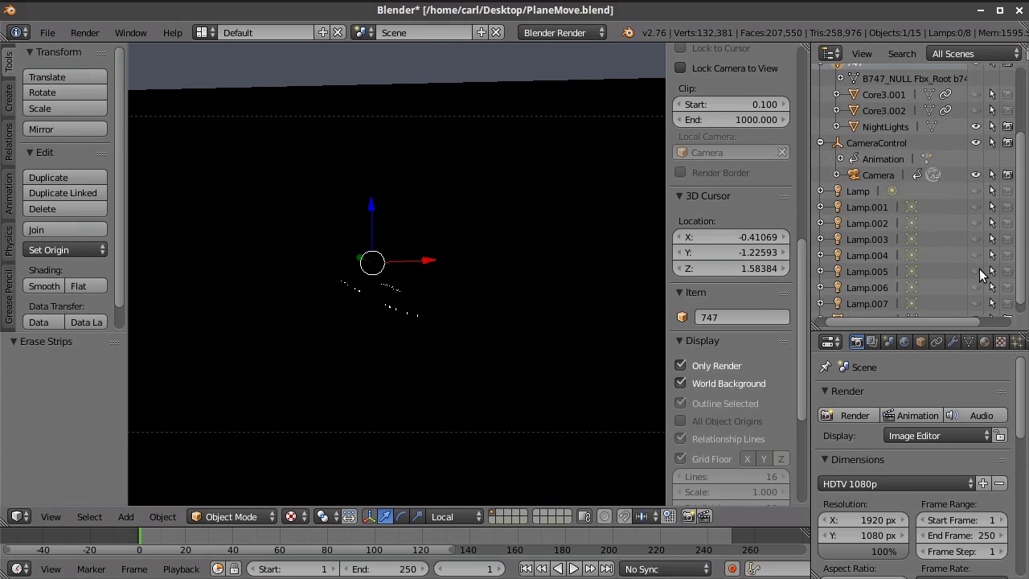
{"action": "left_click_drag", "start_coordinate": [975, 191], "coordinate": [980, 306]}
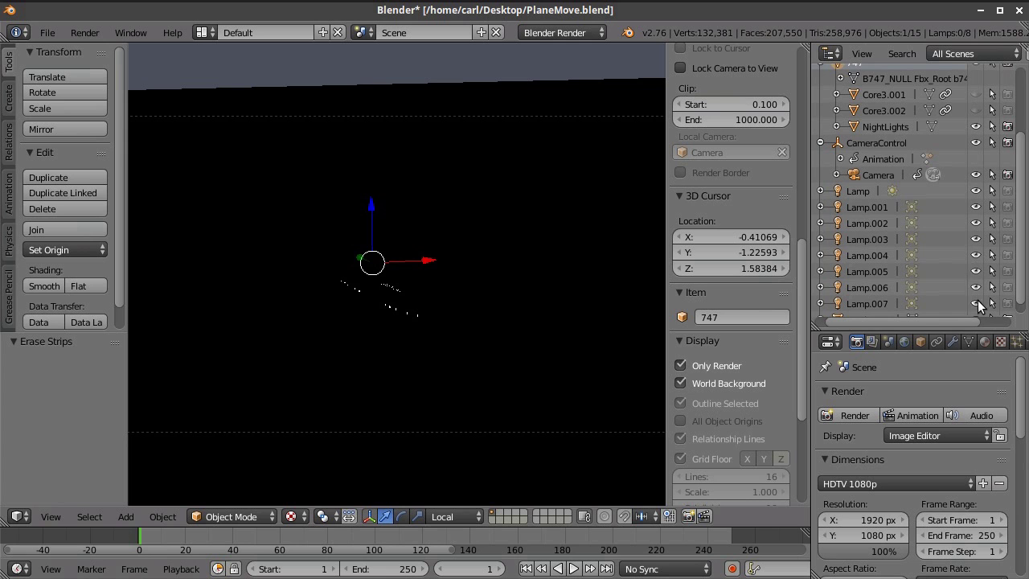
{"action": "scroll", "coordinate": [968, 283], "scroll_direction": "down", "scroll_amount": 1}
{"action": "left_click_drag", "start_coordinate": [1007, 185], "coordinate": [1008, 299]}
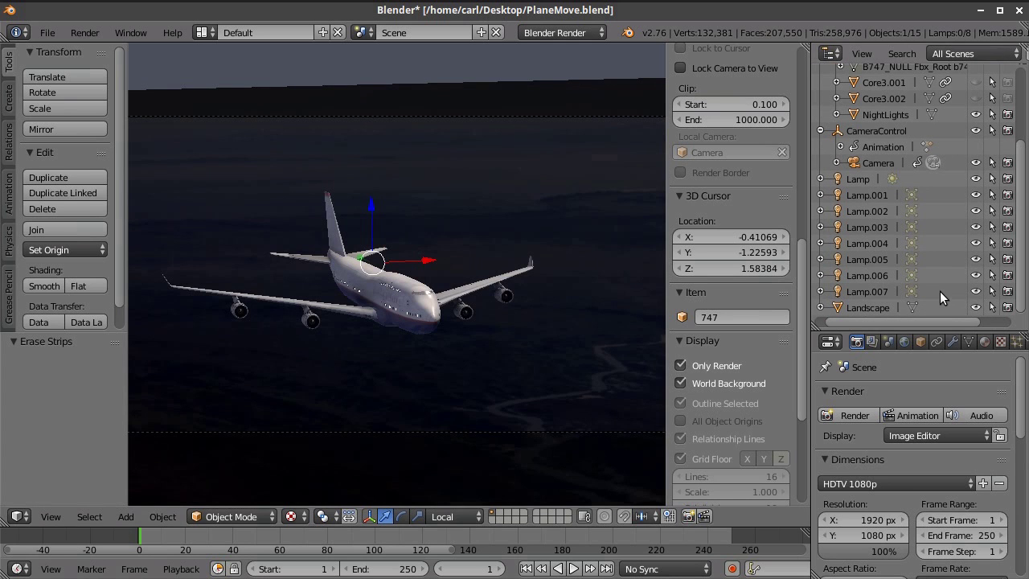
Raise the Emit value of the Landscape object's material to brighten the backdrop
{"action": "left_click", "coordinate": [854, 309]}
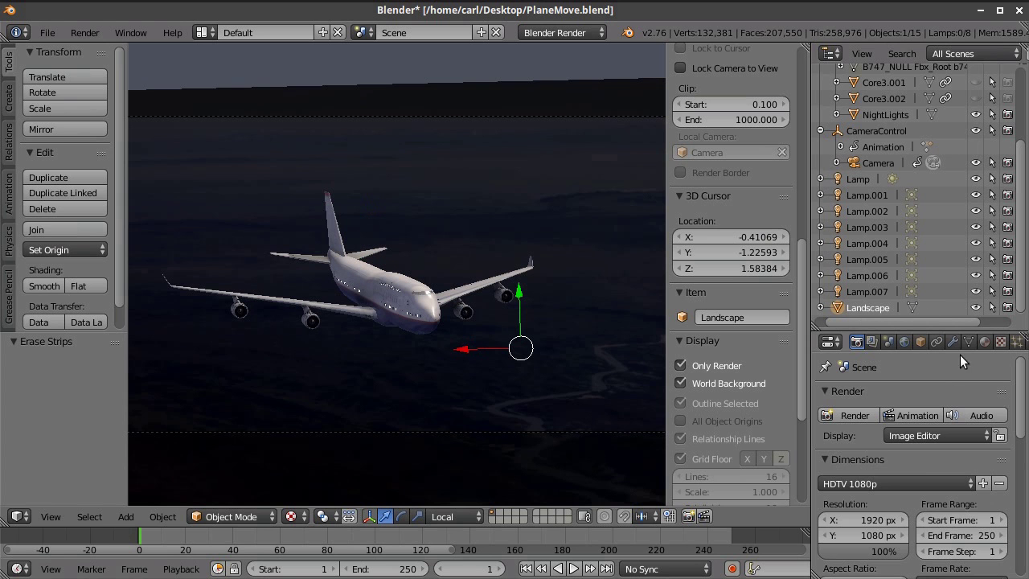
{"action": "left_click", "coordinate": [985, 341]}
{"action": "scroll", "coordinate": [973, 422], "scroll_direction": "down", "scroll_amount": 10}
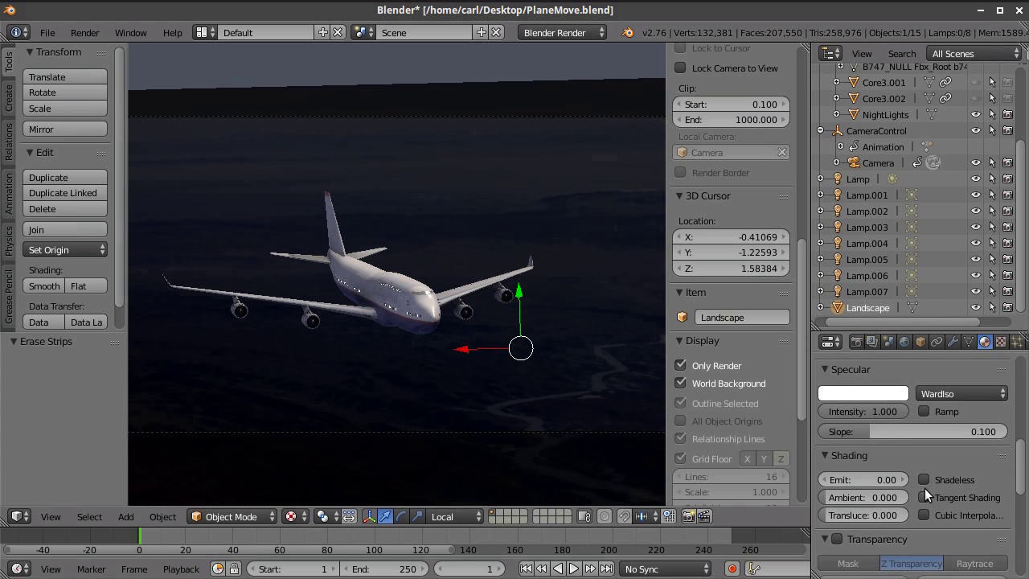
{"action": "left_click", "coordinate": [861, 479]}
Turn on Mist in the world settings and check its effect on the plane in the camera view
{"action": "left_click", "coordinate": [856, 341]}
{"action": "scroll", "coordinate": [941, 455], "scroll_direction": "down", "scroll_amount": 8}
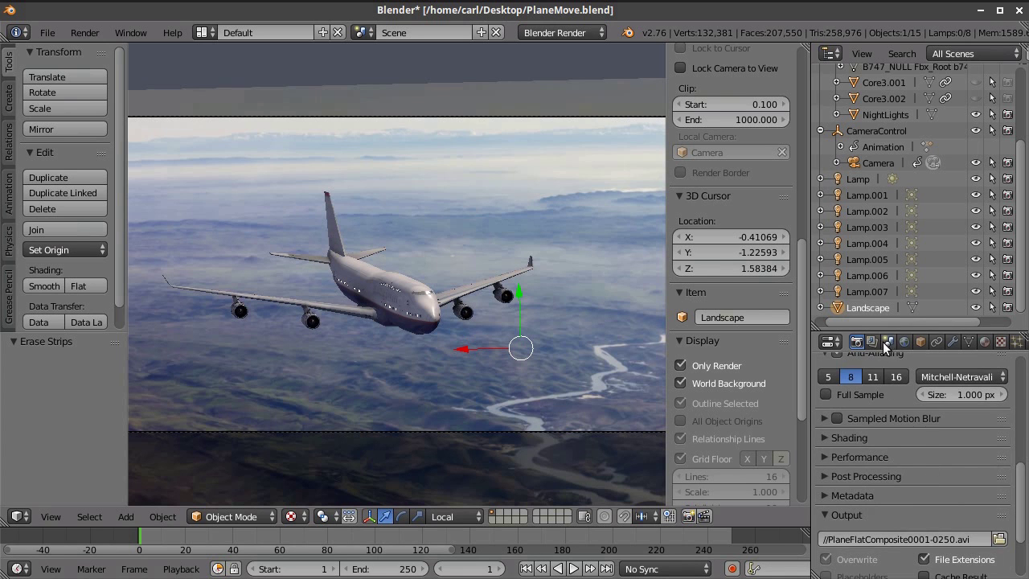
{"action": "left_click", "coordinate": [903, 342]}
{"action": "scroll", "coordinate": [891, 511], "scroll_direction": "down", "scroll_amount": 2}
{"action": "left_click", "coordinate": [836, 484]}
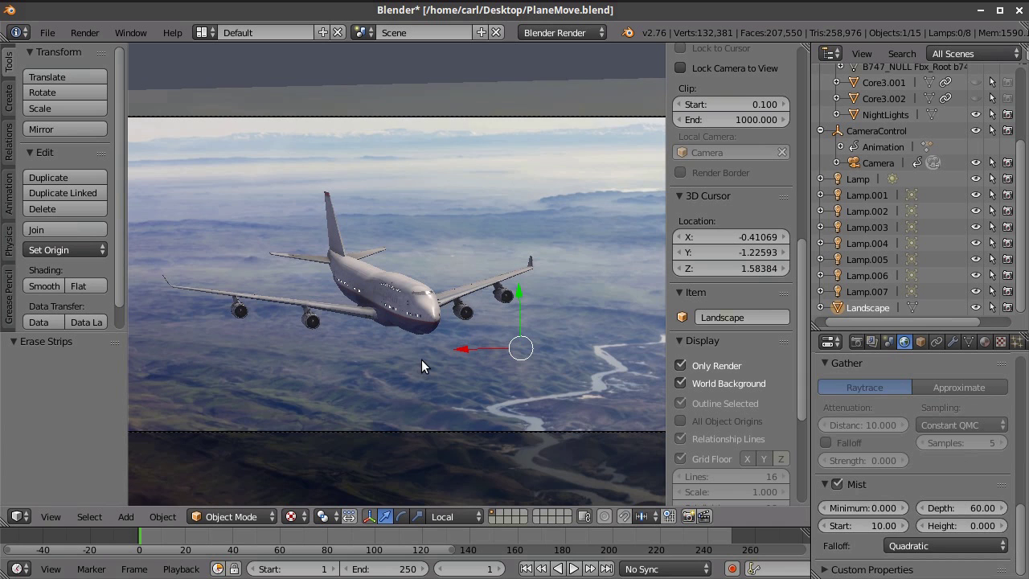
{"action": "scroll", "coordinate": [405, 360], "scroll_direction": "up", "scroll_amount": 5}
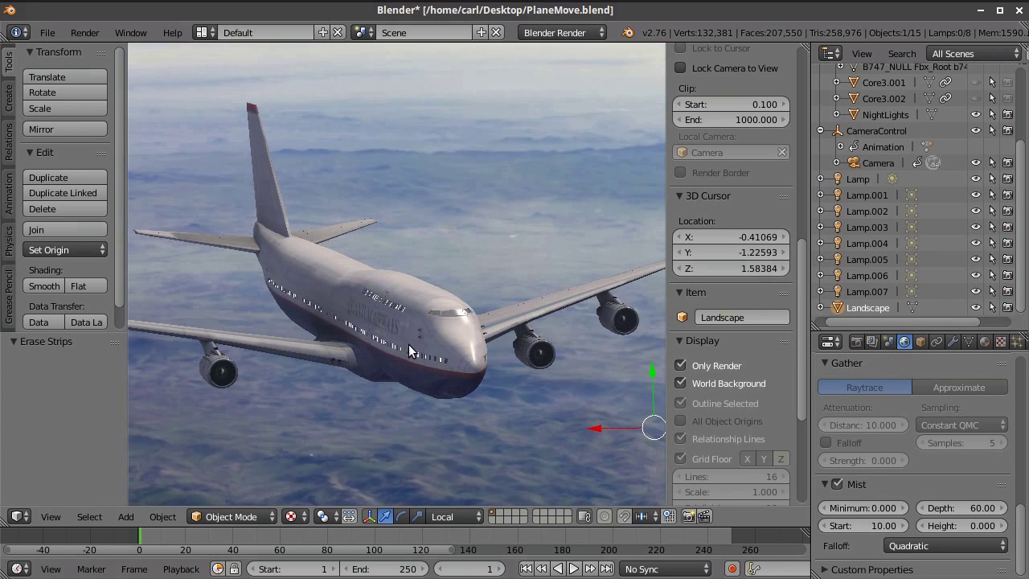
{"action": "scroll", "coordinate": [408, 346], "scroll_direction": "down", "scroll_amount": 6}
{"action": "scroll", "coordinate": [387, 287], "scroll_direction": "up", "scroll_amount": 4}
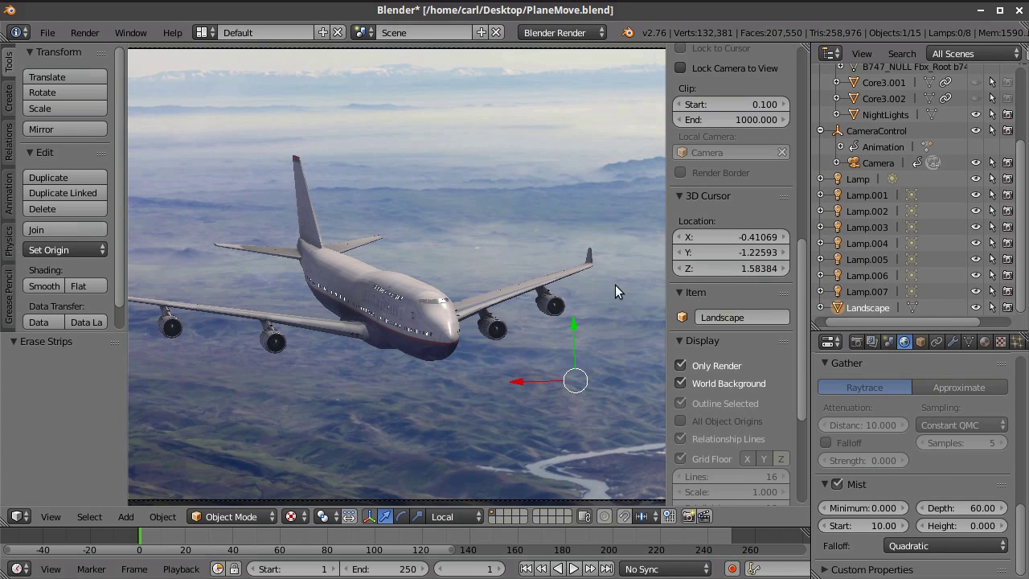
Enable viewport and render visibility for the Core3.001 and Core3.002 objects under 747
{"action": "scroll", "coordinate": [940, 150], "scroll_direction": "up", "scroll_amount": 1}
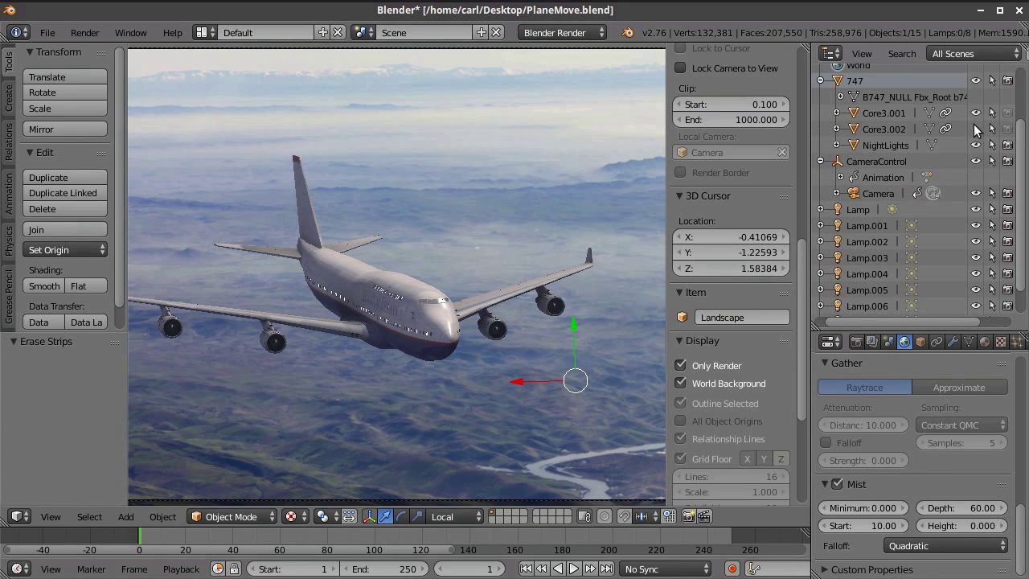
{"action": "scroll", "coordinate": [413, 356], "scroll_direction": "up", "scroll_amount": 2}
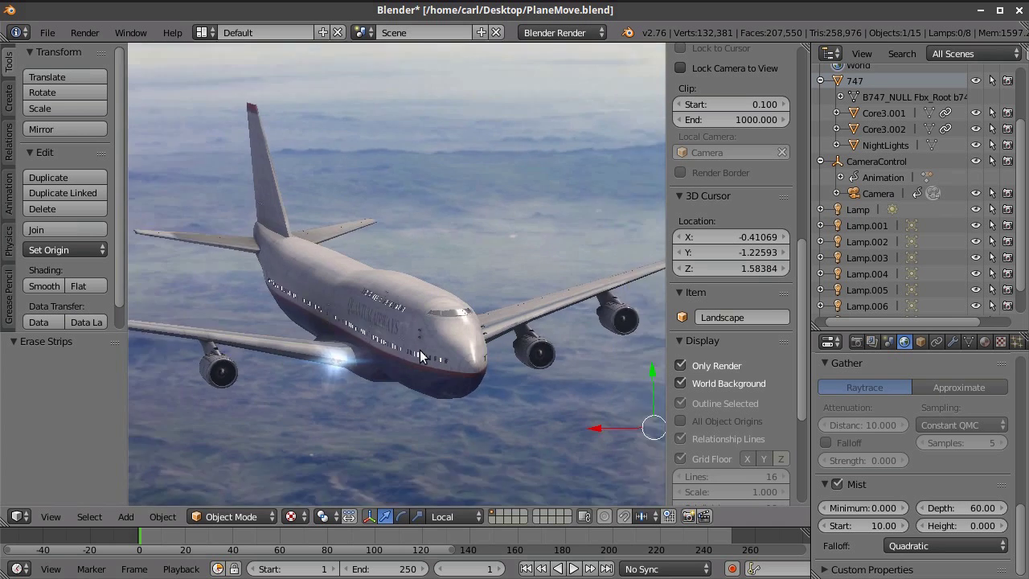
{"action": "scroll", "coordinate": [419, 353], "scroll_direction": "down", "scroll_amount": 4}
{"action": "scroll", "coordinate": [422, 344], "scroll_direction": "up", "scroll_amount": 2}
{"action": "scroll", "coordinate": [443, 344], "scroll_direction": "down", "scroll_amount": 3}
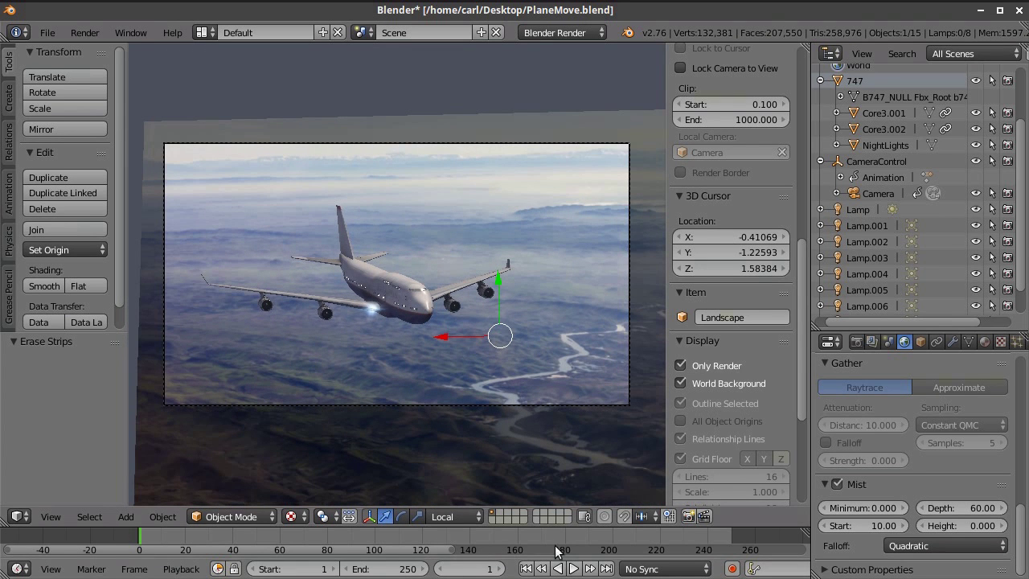
Scrub the animation to frame 68 and inspect the plane and its wing light up close in the camera view
{"action": "left_click", "coordinate": [494, 536]}
{"action": "key", "text": "alt+a"}
{"action": "left_click_drag", "start_coordinate": [499, 546], "coordinate": [299, 530]}
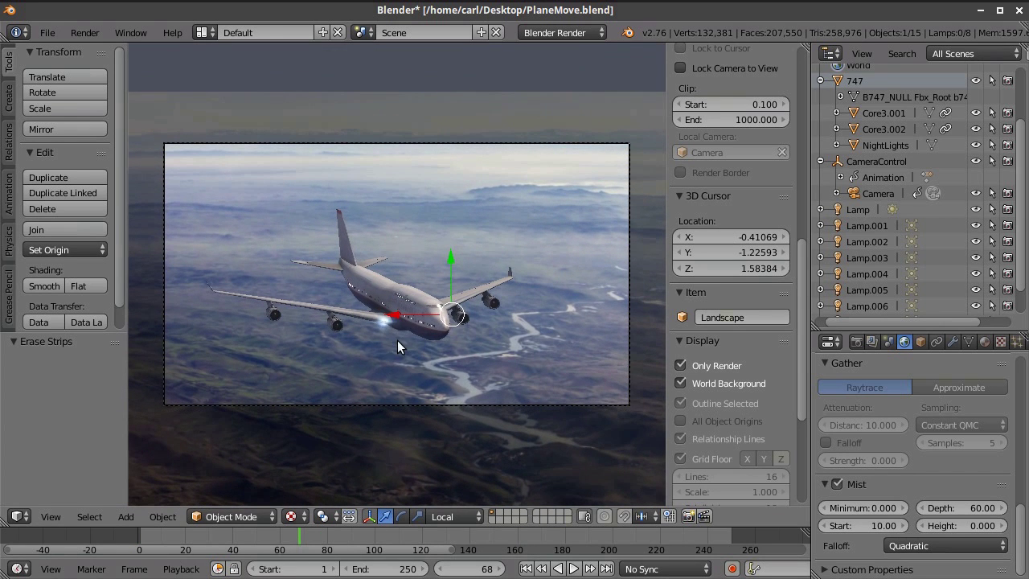
{"action": "scroll", "coordinate": [397, 340], "scroll_direction": "up", "scroll_amount": 3}
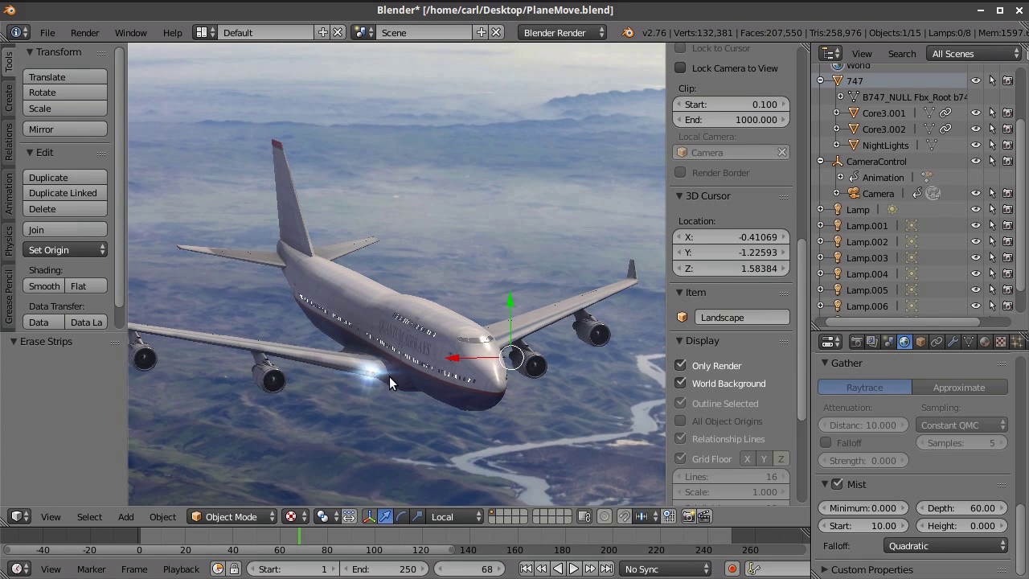
{"action": "scroll", "coordinate": [389, 378], "scroll_direction": "down", "scroll_amount": 2}
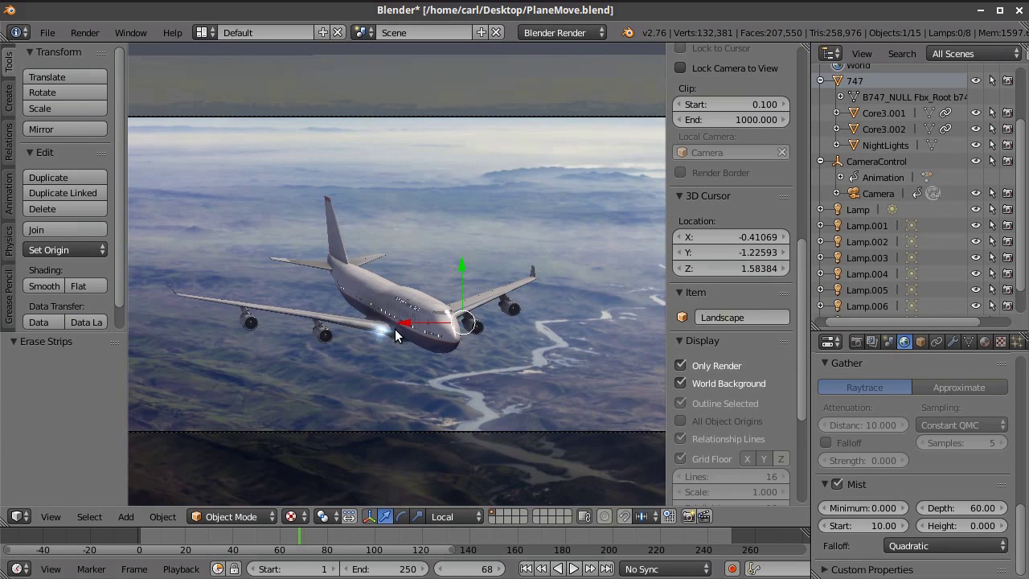
{"action": "scroll", "coordinate": [395, 328], "scroll_direction": "up", "scroll_amount": 1}
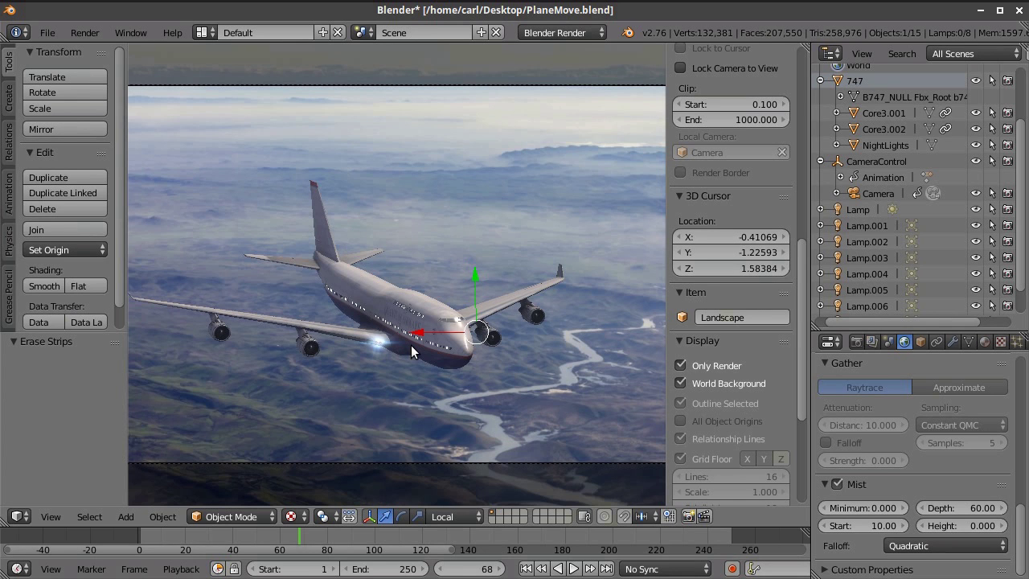
{"action": "scroll", "coordinate": [387, 349], "scroll_direction": "up", "scroll_amount": 2}
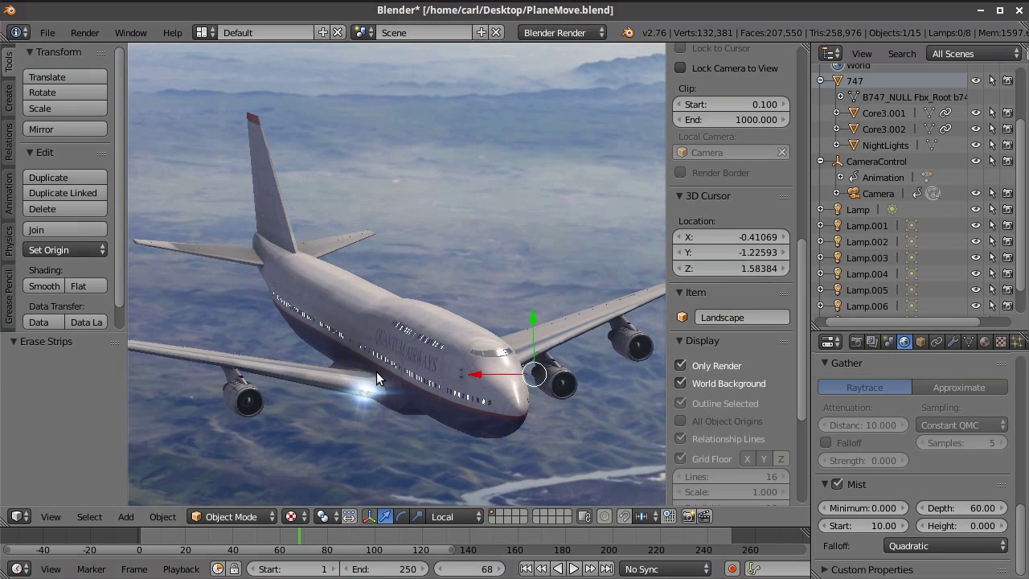
Examine the wing-root light flare, the fuselage and the landscape backdrop from several angles outside the camera view
{"action": "middle_click_drag", "start_coordinate": [376, 372], "coordinate": [456, 375]}
{"action": "scroll", "coordinate": [369, 373], "scroll_direction": "down", "scroll_amount": 9}
{"action": "scroll", "coordinate": [455, 374], "scroll_direction": "up", "scroll_amount": 4}
{"action": "scroll", "coordinate": [456, 375], "scroll_direction": "up", "scroll_amount": 6}
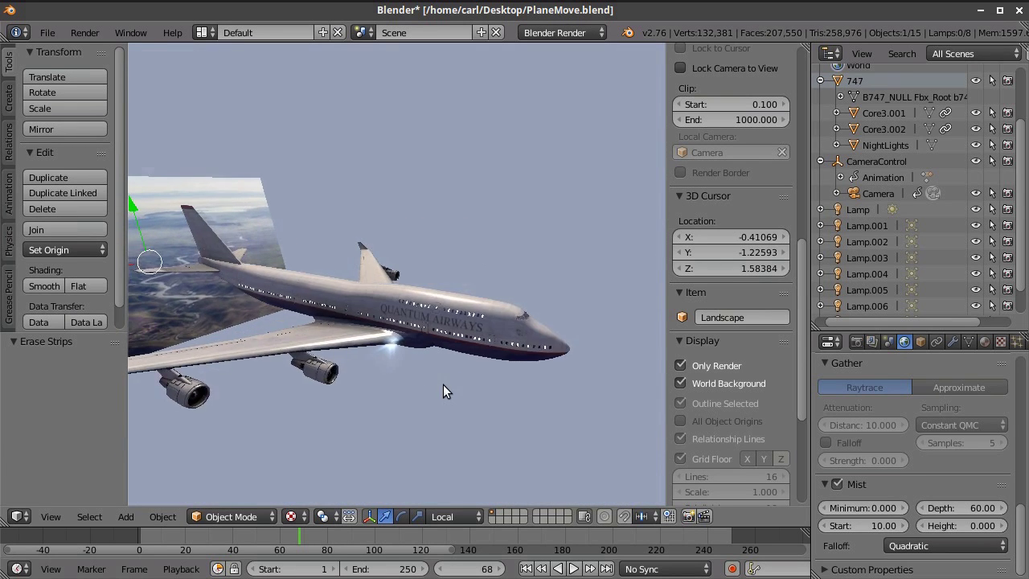
{"action": "middle_click_drag", "start_coordinate": [398, 451], "coordinate": [343, 418]}
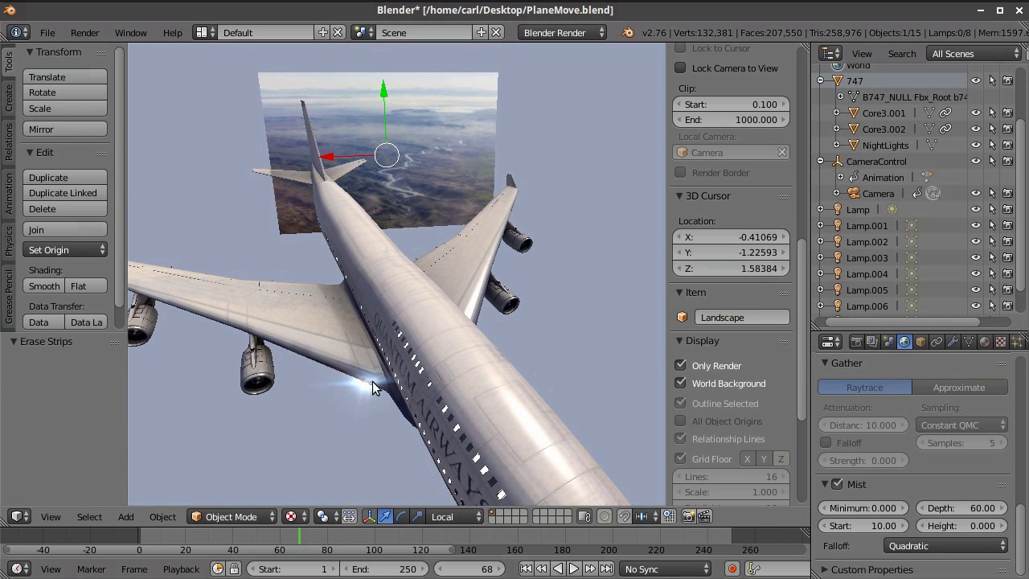
{"action": "middle_click_drag", "start_coordinate": [374, 383], "coordinate": [440, 414]}
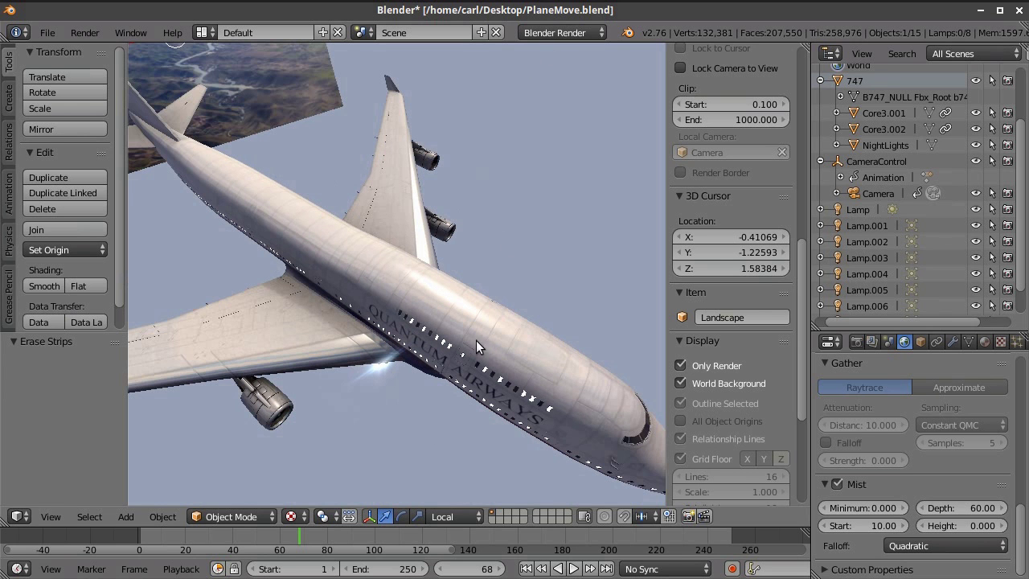
Return to the camera view and inspect the plane and its wing-root light flare at frame 68
{"action": "left_click", "coordinate": [61, 515]}
{"action": "left_click", "coordinate": [85, 458]}
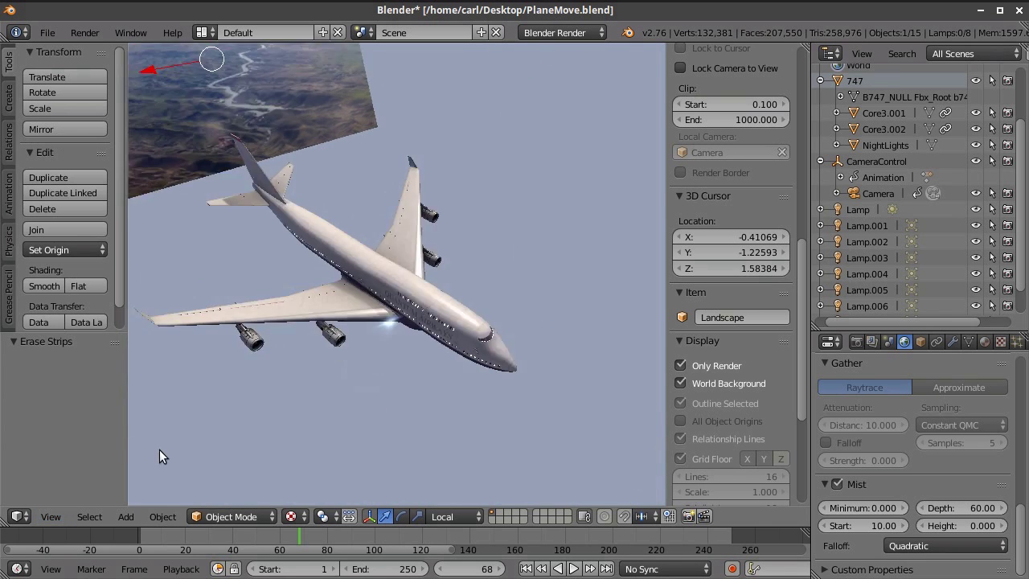
{"action": "scroll", "coordinate": [473, 348], "scroll_direction": "down", "scroll_amount": 3}
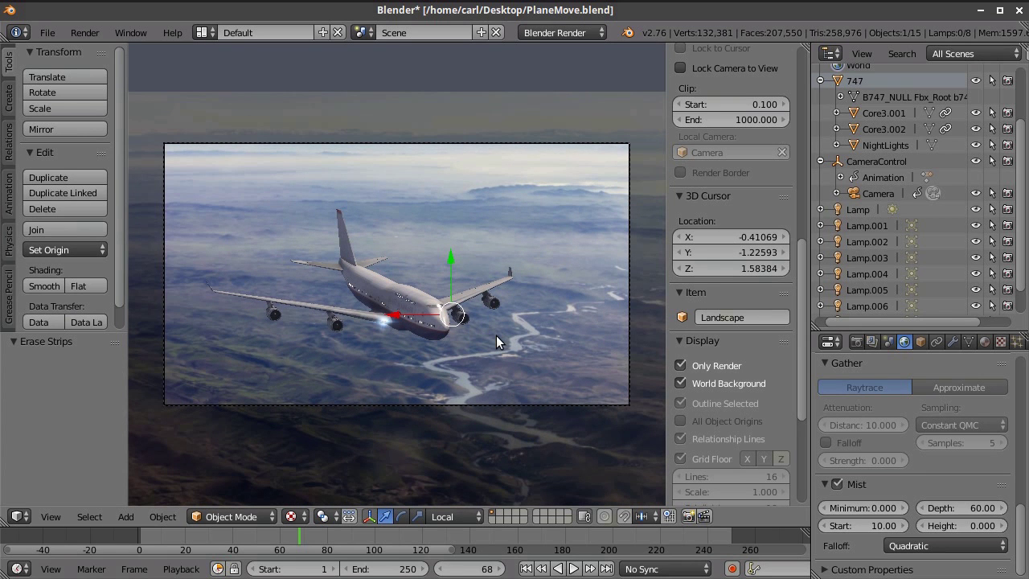
{"action": "scroll", "coordinate": [496, 335], "scroll_direction": "up", "scroll_amount": 2}
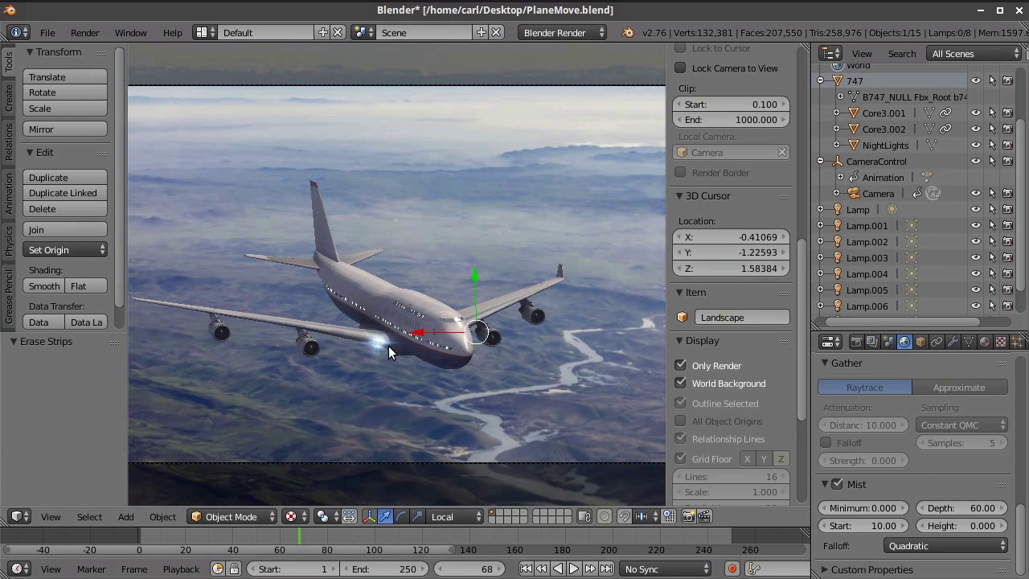
{"action": "scroll", "coordinate": [377, 341], "scroll_direction": "down", "scroll_amount": 1}
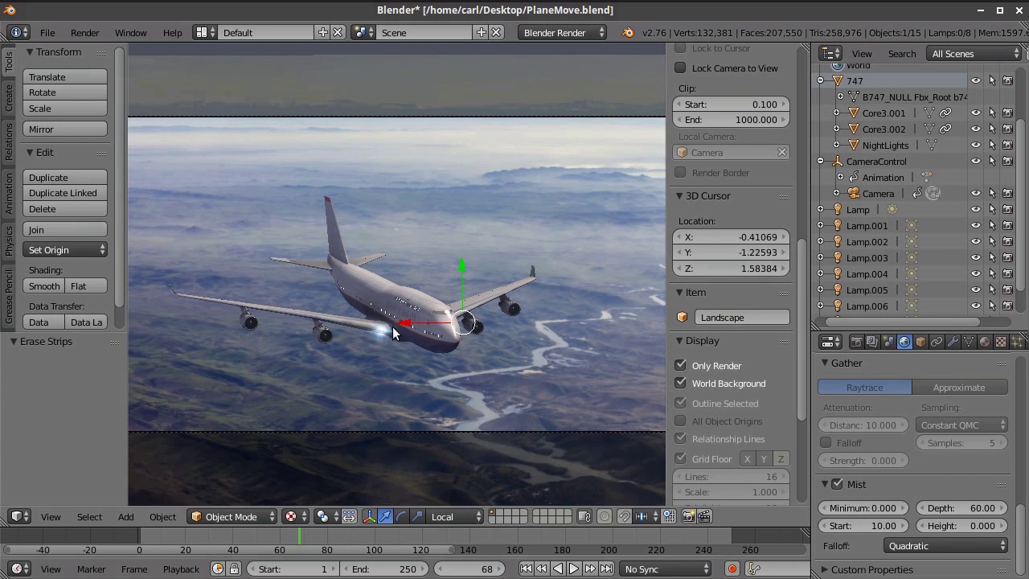
{"action": "scroll", "coordinate": [385, 337], "scroll_direction": "up", "scroll_amount": 1}
{"action": "scroll", "coordinate": [389, 335], "scroll_direction": "down", "scroll_amount": 1}
{"action": "scroll", "coordinate": [429, 276], "scroll_direction": "down", "scroll_amount": 1}
Scrub the animation to frame 173 and examine the plane, its fuselage lettering and wing light at several magnifications in the camera view
{"action": "left_click_drag", "start_coordinate": [310, 537], "coordinate": [547, 545]}
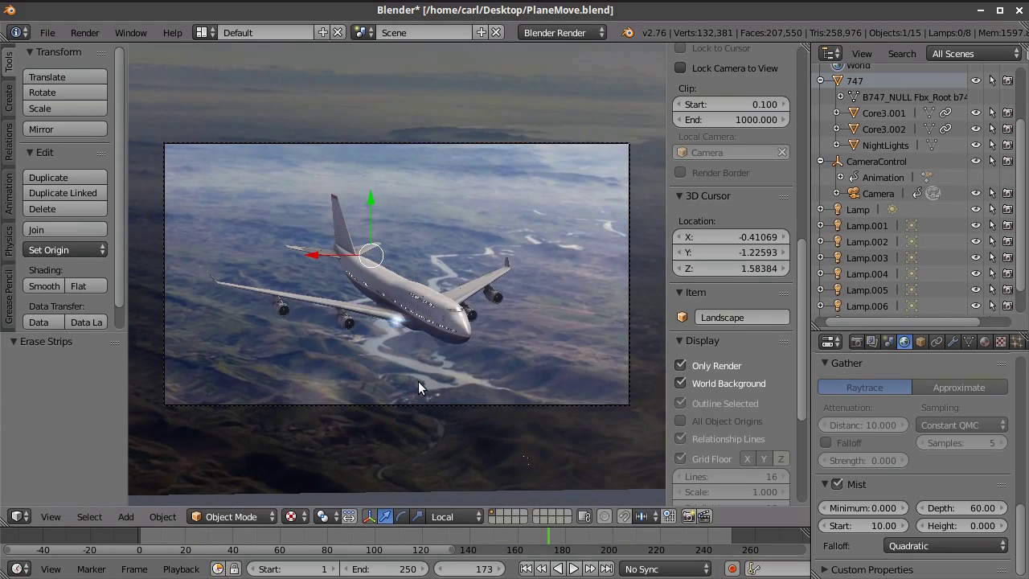
{"action": "scroll", "coordinate": [421, 375], "scroll_direction": "up", "scroll_amount": 5}
{"action": "scroll", "coordinate": [427, 373], "scroll_direction": "down", "scroll_amount": 5}
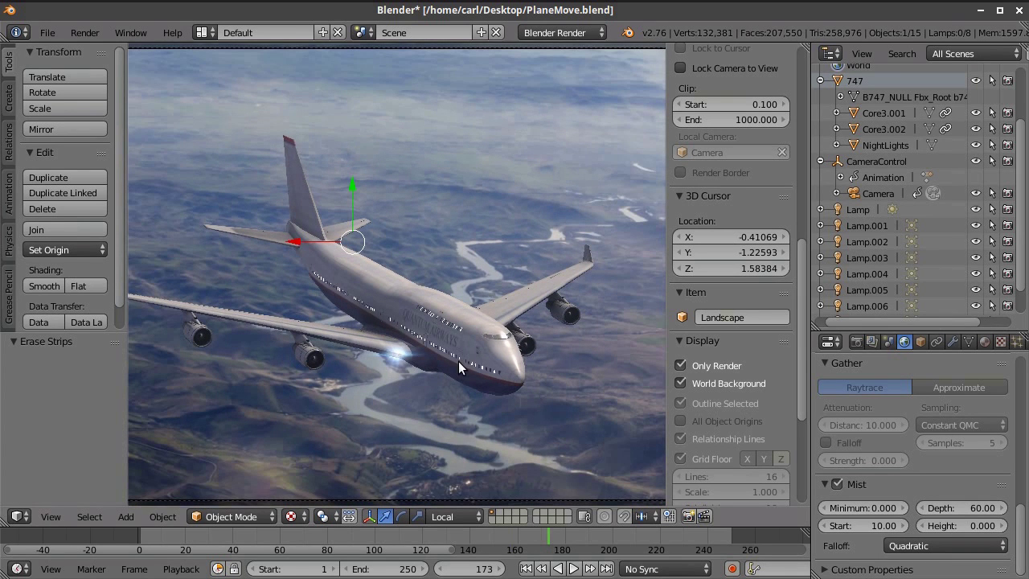
{"action": "scroll", "coordinate": [465, 334], "scroll_direction": "down", "scroll_amount": 1}
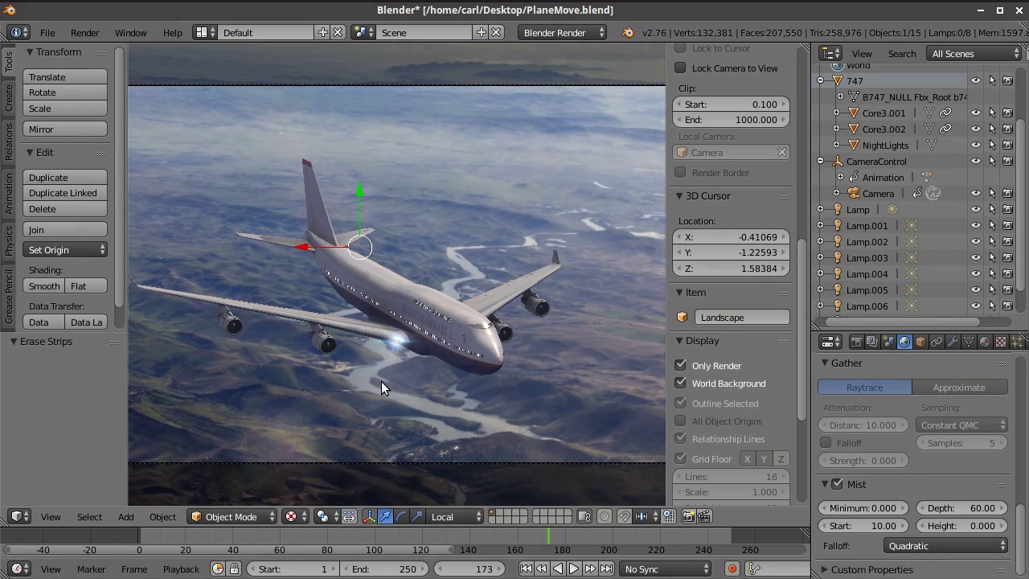
{"action": "scroll", "coordinate": [385, 380], "scroll_direction": "up", "scroll_amount": 2}
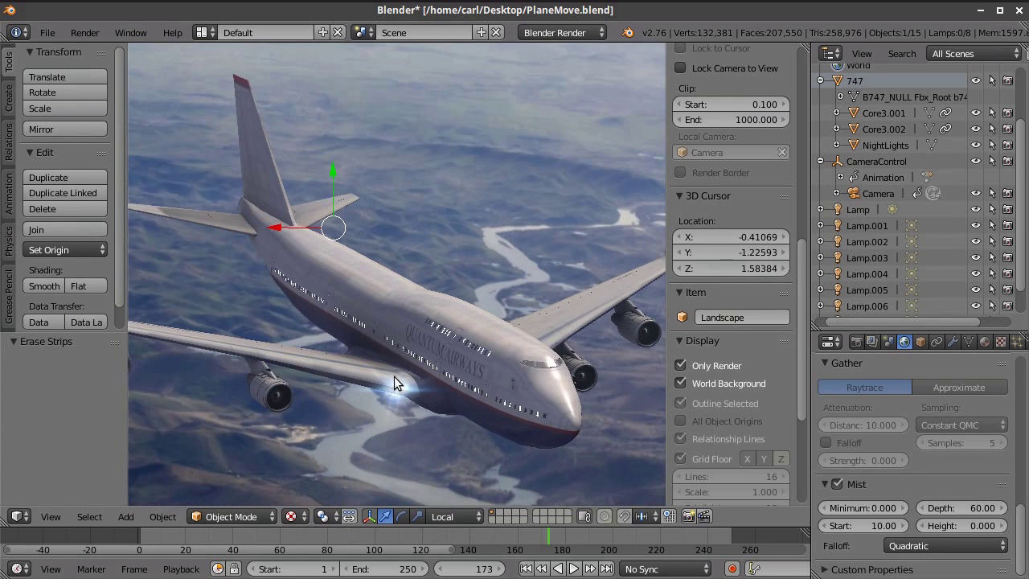
{"action": "scroll", "coordinate": [399, 373], "scroll_direction": "down", "scroll_amount": 2}
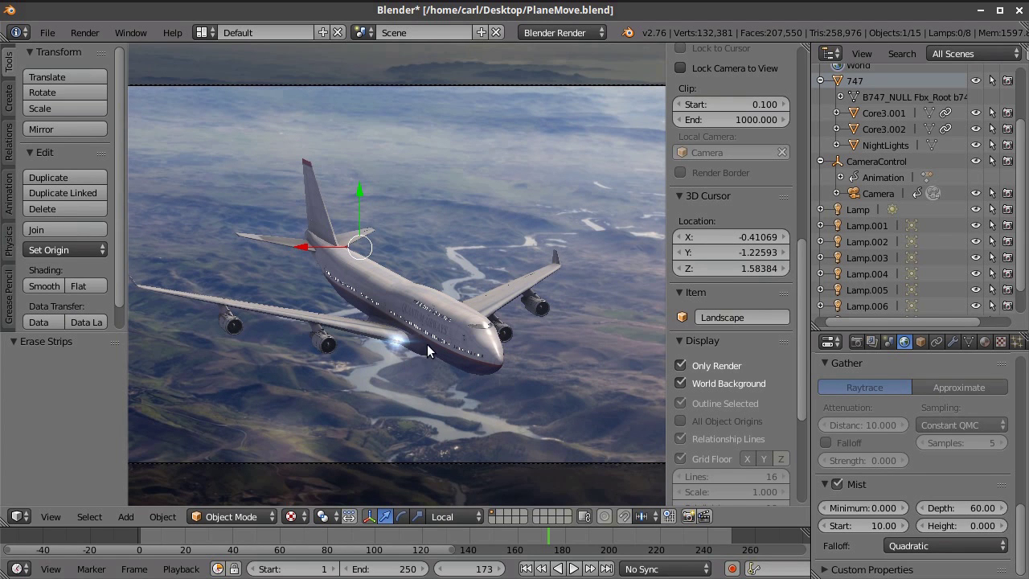
{"action": "scroll", "coordinate": [443, 345], "scroll_direction": "up", "scroll_amount": 3}
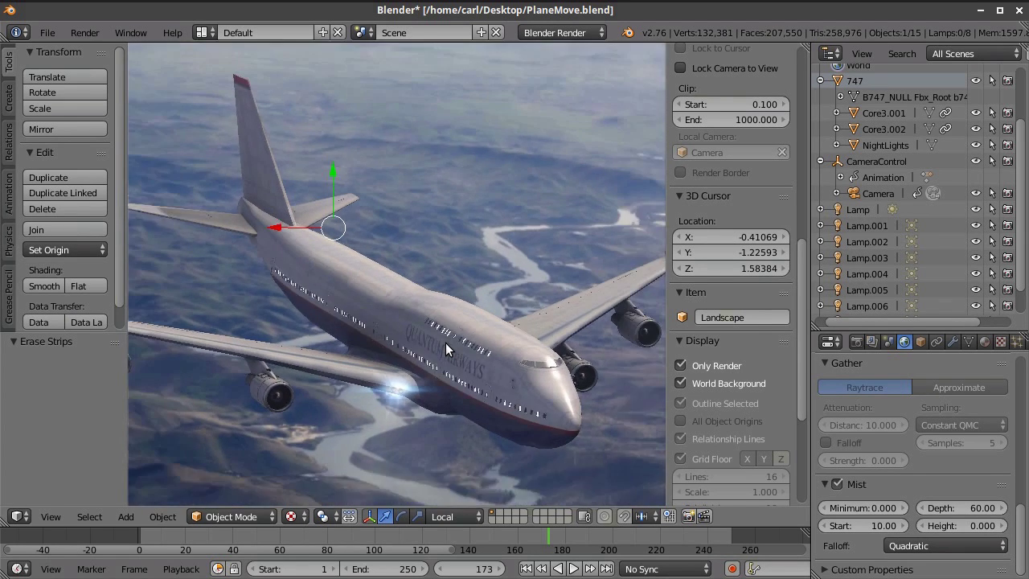
{"action": "scroll", "coordinate": [448, 348], "scroll_direction": "down", "scroll_amount": 2}
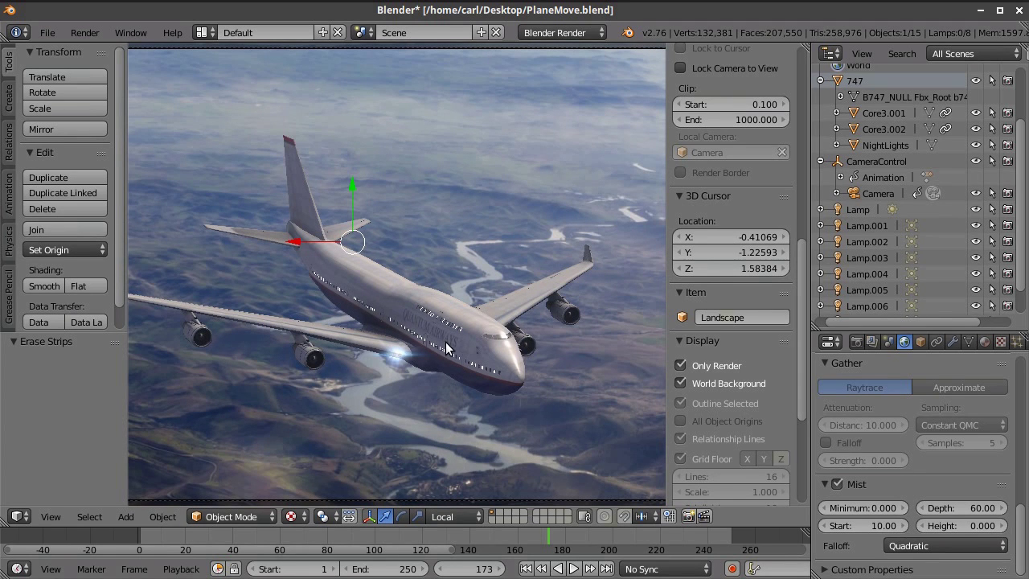
{"action": "scroll", "coordinate": [446, 347], "scroll_direction": "up", "scroll_amount": 4}
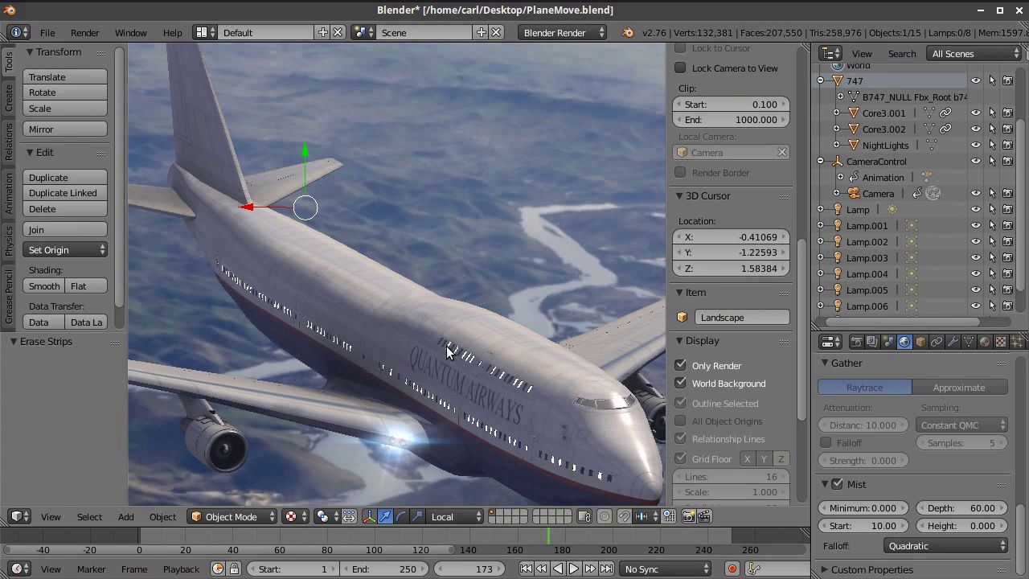
{"action": "scroll", "coordinate": [589, 357], "scroll_direction": "down", "scroll_amount": 4}
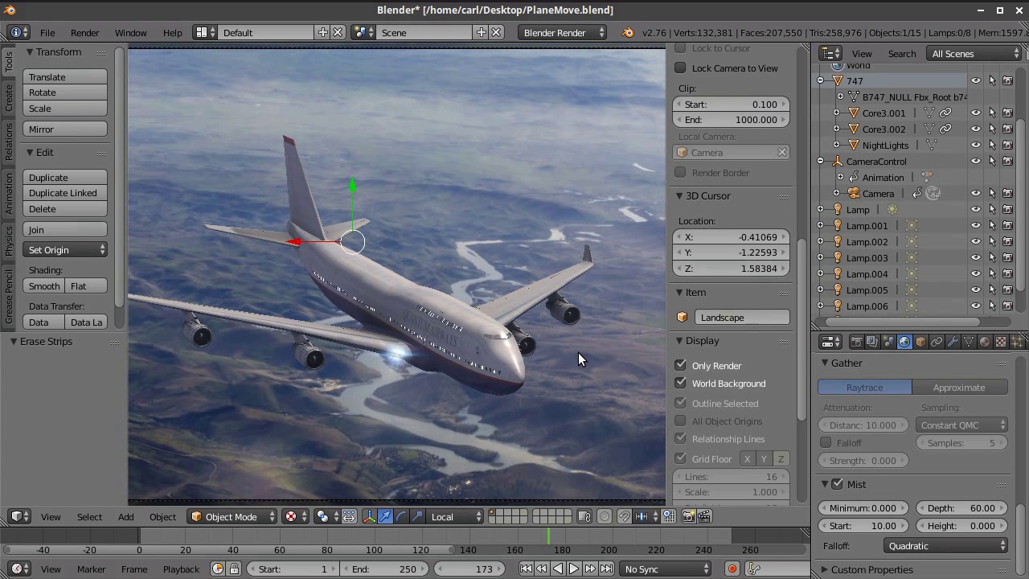
{"action": "scroll", "coordinate": [562, 364], "scroll_direction": "up", "scroll_amount": 3}
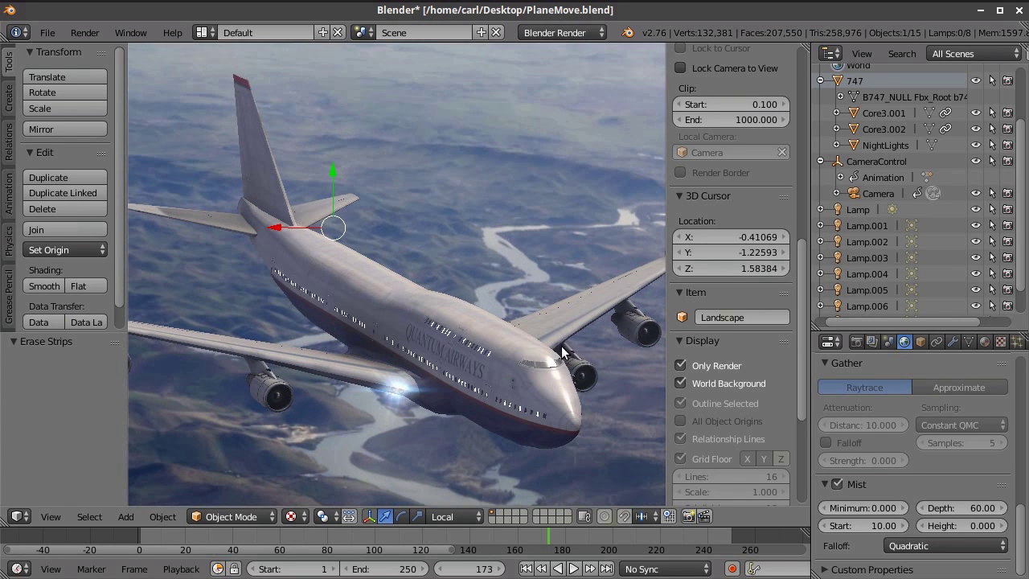
{"action": "scroll", "coordinate": [555, 351], "scroll_direction": "down", "scroll_amount": 3}
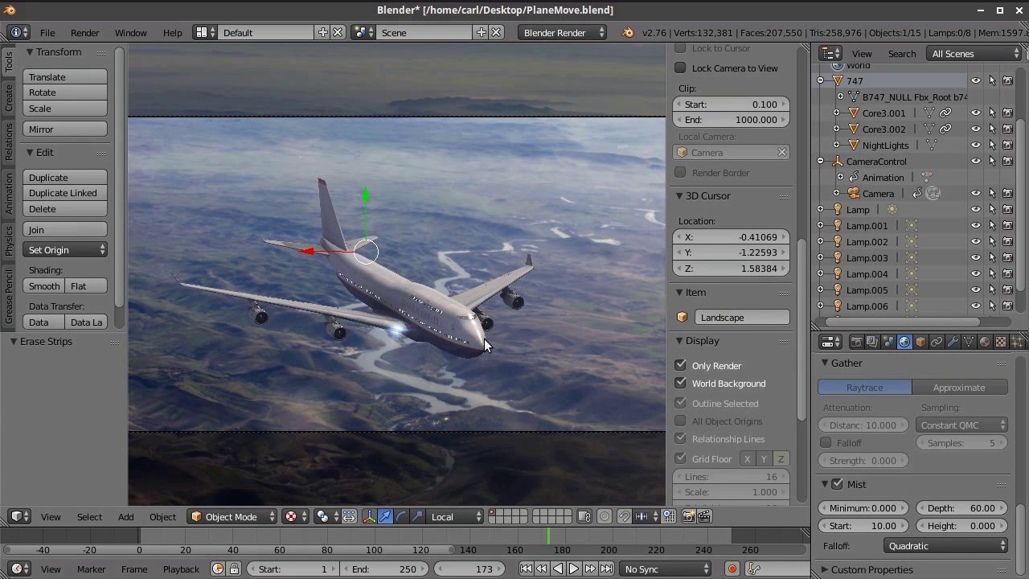
{"action": "scroll", "coordinate": [418, 313], "scroll_direction": "up", "scroll_amount": 2}
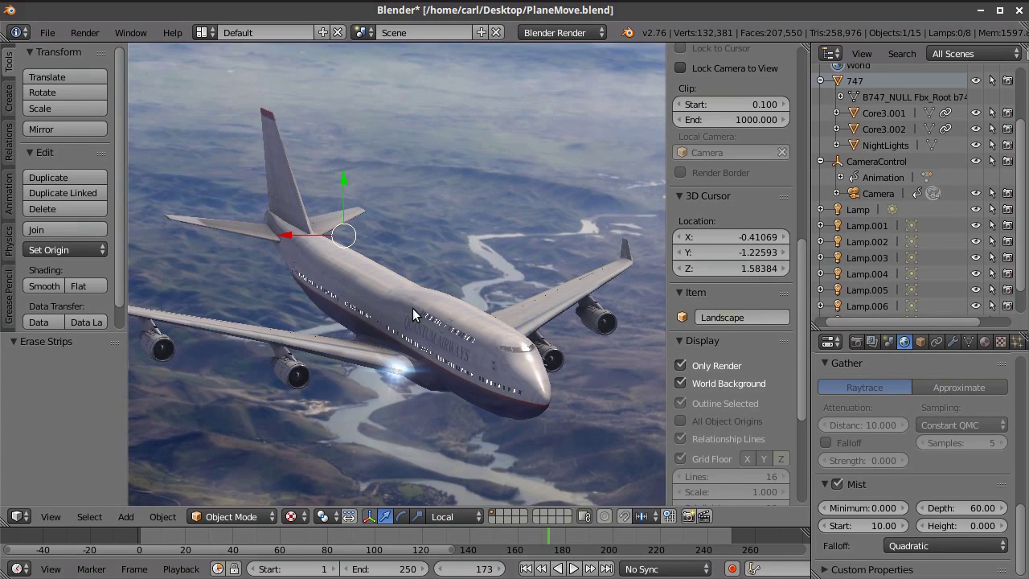
{"action": "scroll", "coordinate": [412, 306], "scroll_direction": "up", "scroll_amount": 2}
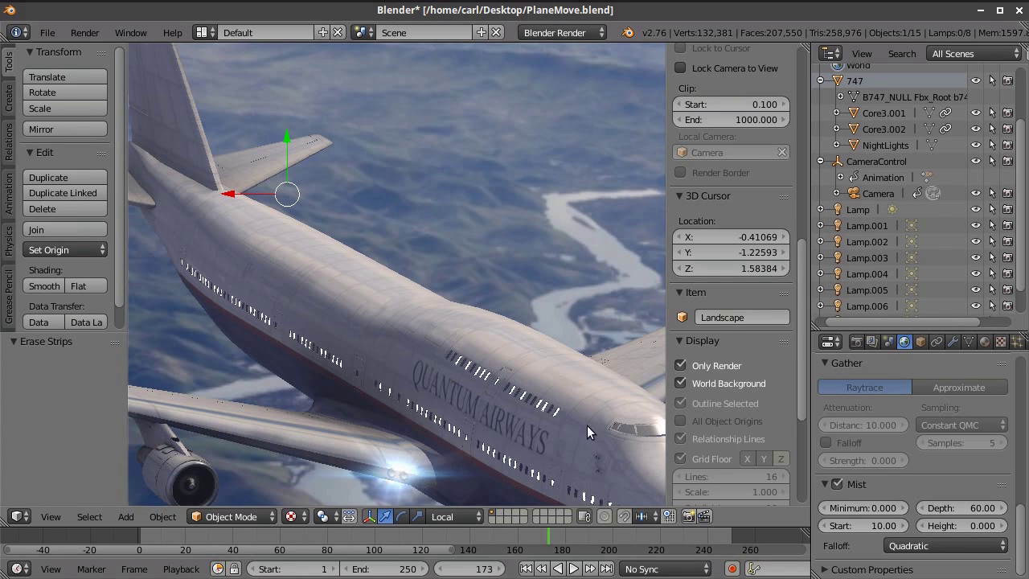
{"action": "scroll", "coordinate": [347, 267], "scroll_direction": "down", "scroll_amount": 2}
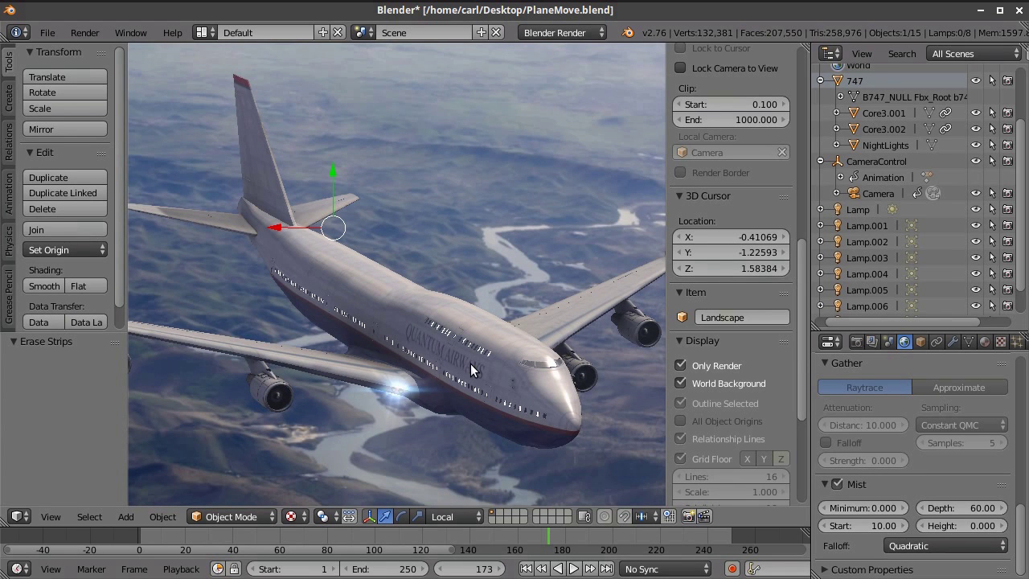
{"action": "scroll", "coordinate": [398, 356], "scroll_direction": "up", "scroll_amount": 1}
{"action": "scroll", "coordinate": [393, 378], "scroll_direction": "down", "scroll_amount": 2}
Examine the plane against the landscape backdrop from outside the camera, and return to the camera view at frame 1
{"action": "middle_click_drag", "start_coordinate": [392, 383], "coordinate": [376, 396]}
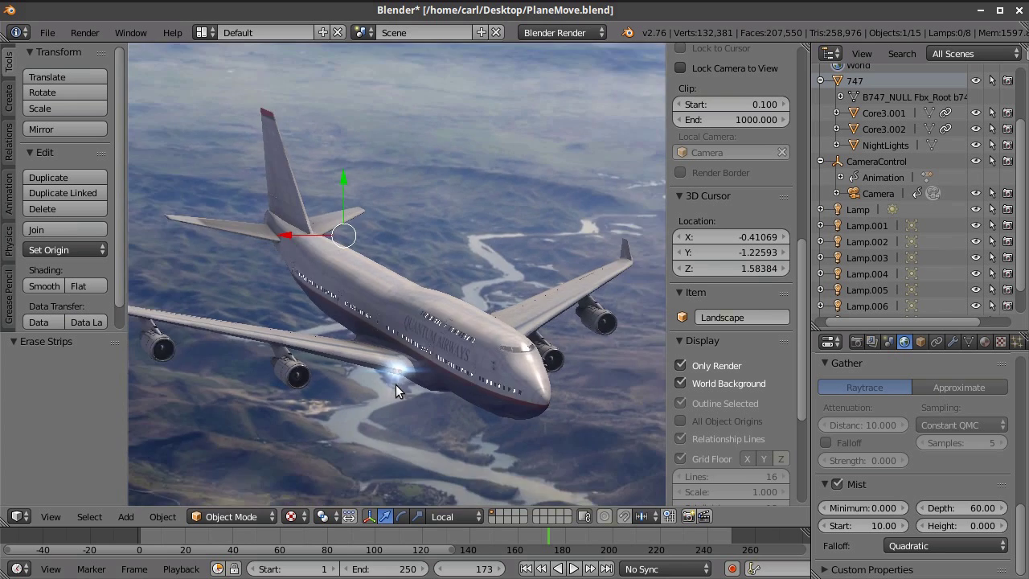
{"action": "scroll", "coordinate": [430, 332], "scroll_direction": "up", "scroll_amount": 8}
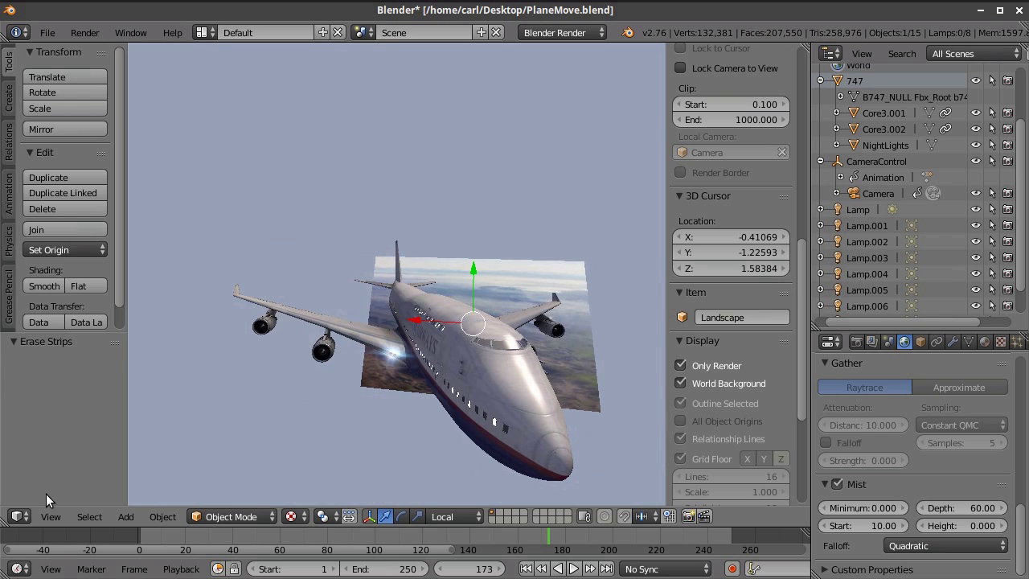
{"action": "left_click", "coordinate": [49, 516]}
{"action": "left_click", "coordinate": [101, 458]}
{"action": "scroll", "coordinate": [464, 330], "scroll_direction": "down", "scroll_amount": 2}
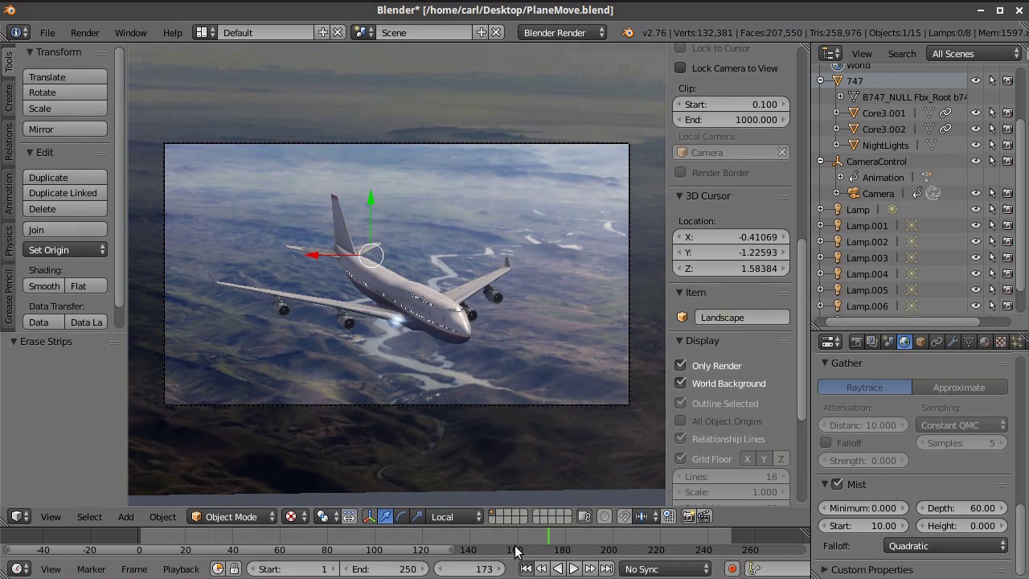
{"action": "left_click", "coordinate": [526, 568]}
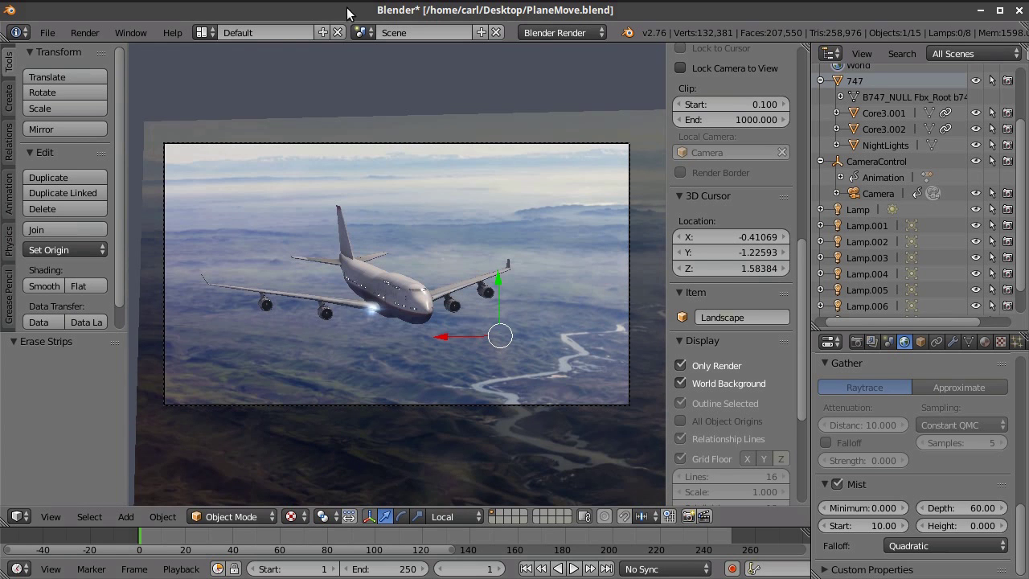
Switch to the Video Editing layout and scrub the PlaneFlatComposite0001-0250.avi strip to frame 169
{"action": "left_click", "coordinate": [205, 33]}
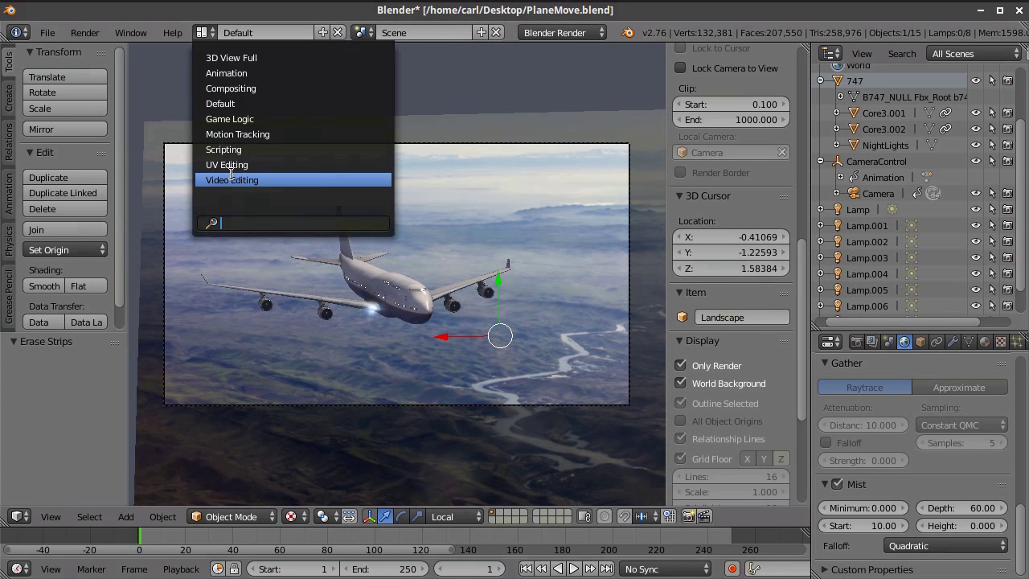
{"action": "left_click", "coordinate": [232, 176]}
{"action": "left_click_drag", "start_coordinate": [455, 405], "coordinate": [494, 373]}
{"action": "scroll", "coordinate": [768, 149], "scroll_direction": "up", "scroll_amount": 3}
{"action": "scroll", "coordinate": [771, 159], "scroll_direction": "down", "scroll_amount": 5}
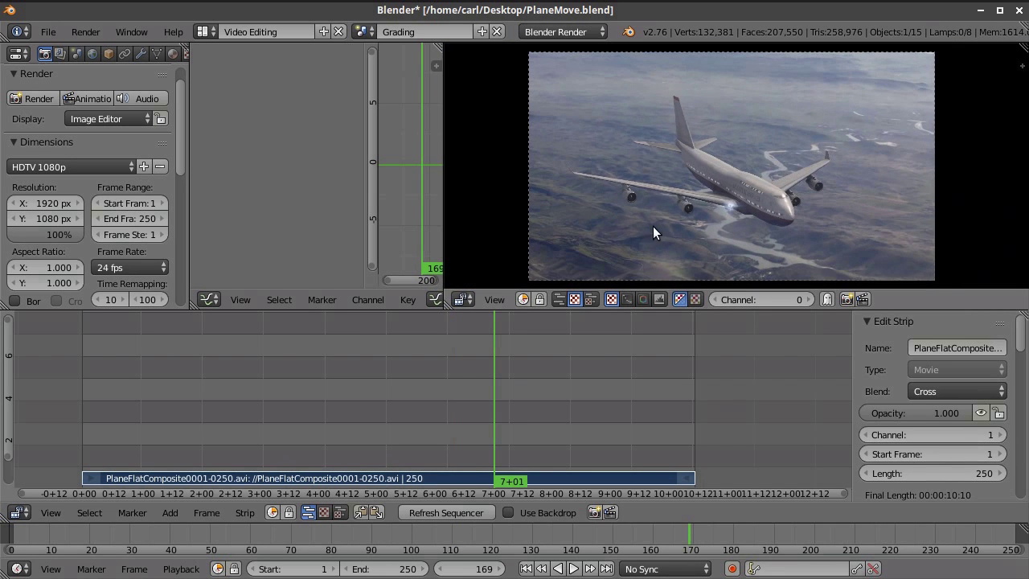
Scrub and play the rendered movie strip, stopping at frame 151, and inspect the plane in the sequencer preview
{"action": "left_click_drag", "start_coordinate": [449, 368], "coordinate": [225, 380]}
{"action": "key", "text": "alt+a"}
{"action": "left_click_drag", "start_coordinate": [295, 380], "coordinate": [450, 394]}
{"action": "key", "text": "alt+a"}
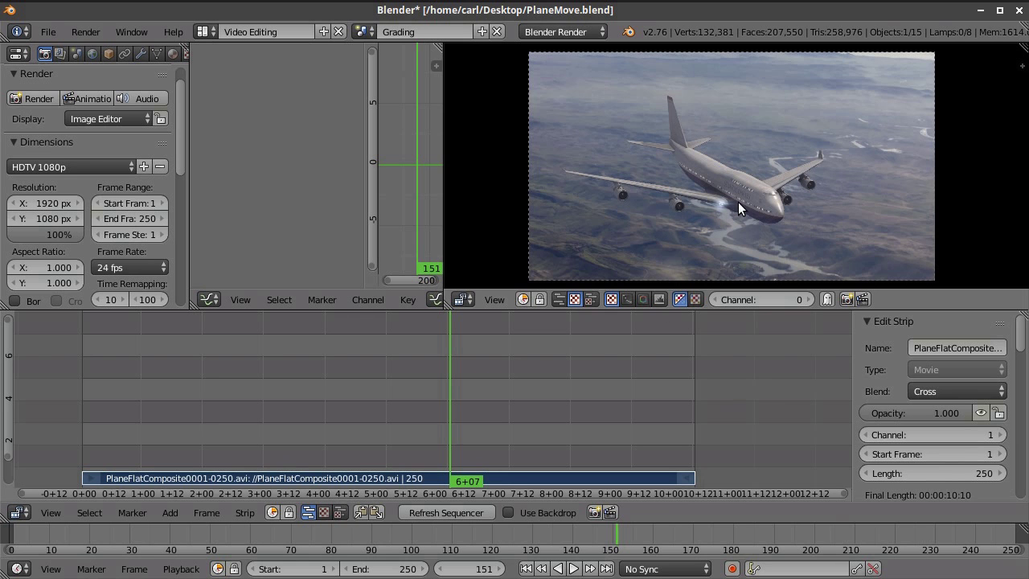
{"action": "scroll", "coordinate": [738, 207], "scroll_direction": "up", "scroll_amount": 2}
{"action": "scroll", "coordinate": [730, 184], "scroll_direction": "down", "scroll_amount": 1}
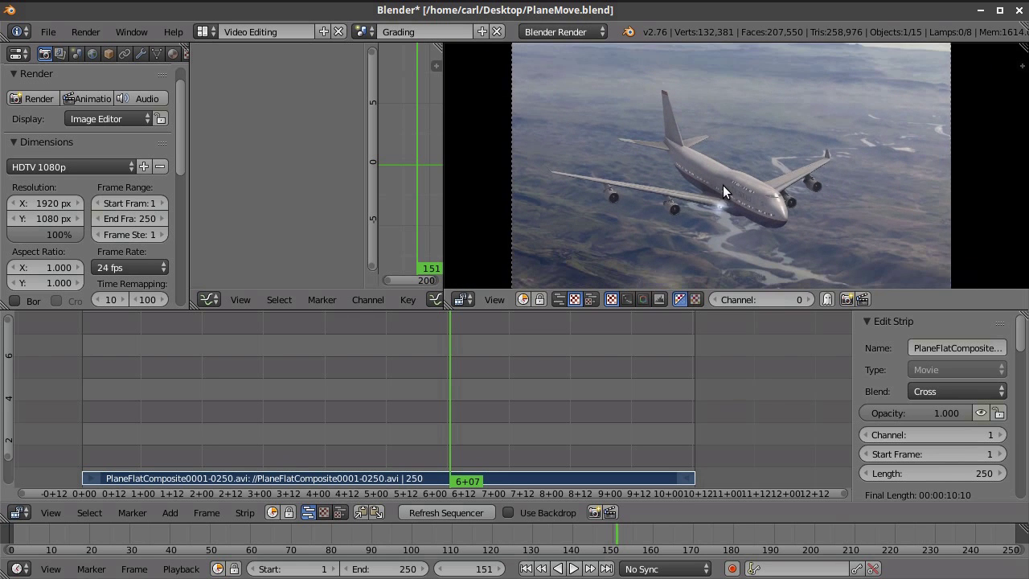
{"action": "scroll", "coordinate": [722, 184], "scroll_direction": "down", "scroll_amount": 1}
{"action": "key", "text": "Home"}
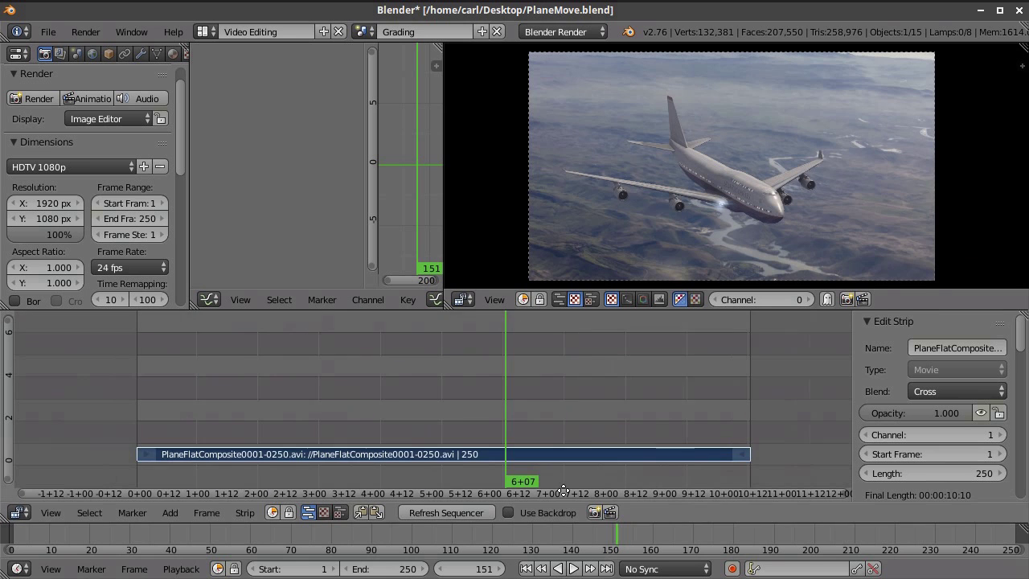
Move the playhead to frame 125 and inspect the rendered fuselage, wing light and background both up close and in full frame
{"action": "left_click_drag", "start_coordinate": [507, 426], "coordinate": [438, 374]}
{"action": "key", "text": "alt+a"}
{"action": "scroll", "coordinate": [700, 154], "scroll_direction": "down", "scroll_amount": 1}
{"action": "scroll", "coordinate": [722, 171], "scroll_direction": "up", "scroll_amount": 4}
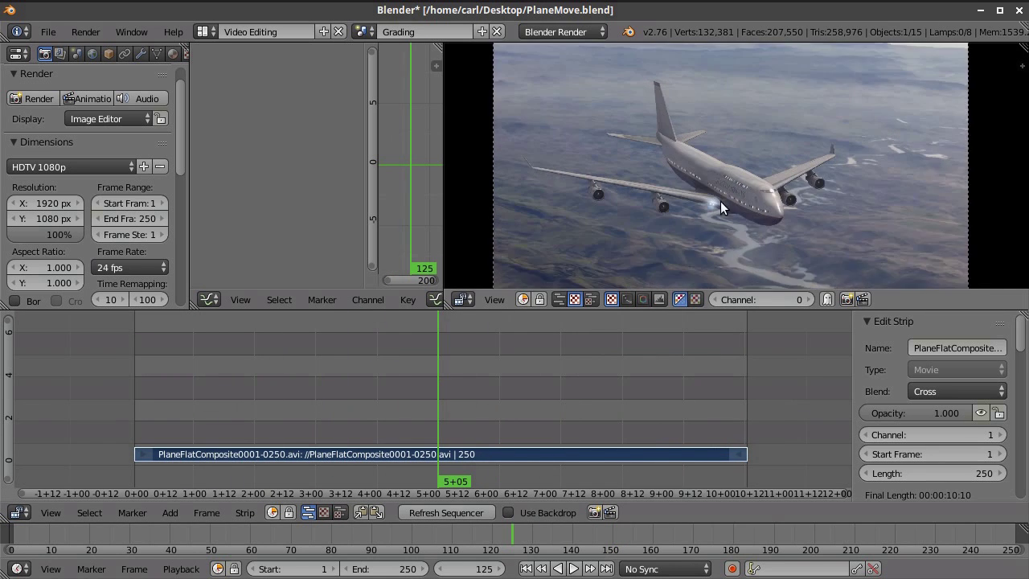
{"action": "scroll", "coordinate": [793, 193], "scroll_direction": "up", "scroll_amount": 4}
{"action": "scroll", "coordinate": [798, 196], "scroll_direction": "down", "scroll_amount": 2}
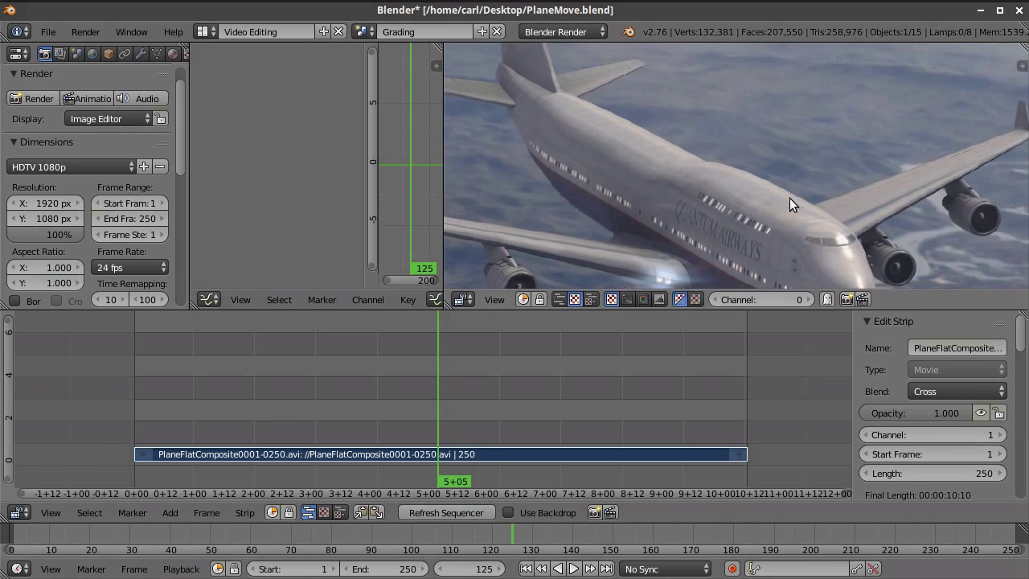
{"action": "scroll", "coordinate": [786, 208], "scroll_direction": "down", "scroll_amount": 3}
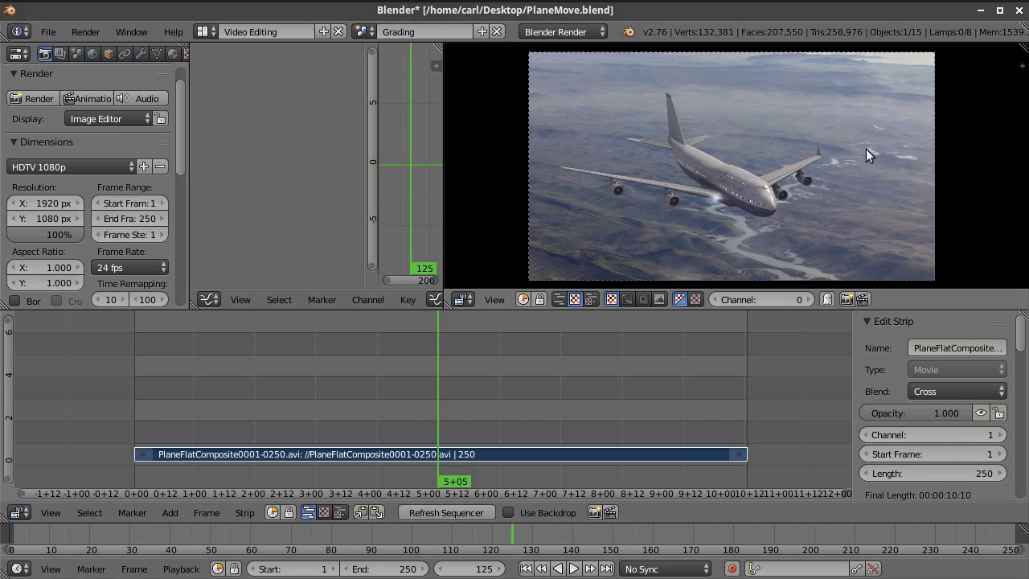
{"action": "scroll", "coordinate": [704, 170], "scroll_direction": "up", "scroll_amount": 6}
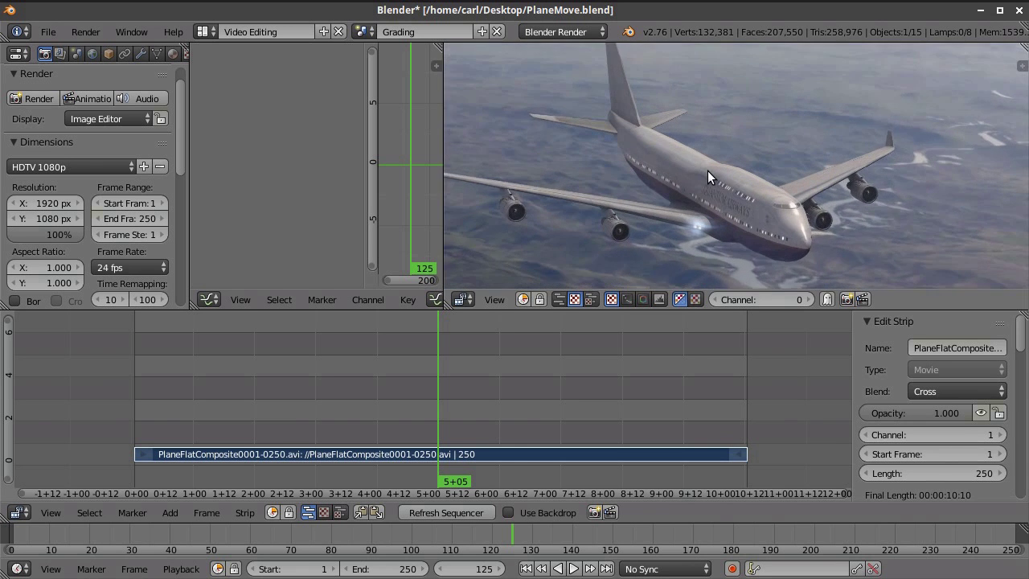
{"action": "scroll", "coordinate": [711, 170], "scroll_direction": "down", "scroll_amount": 6}
Scrub the movie strip to frame 112 and check the full composited shot in the preview
{"action": "left_click_drag", "start_coordinate": [483, 376], "coordinate": [407, 363]}
{"action": "scroll", "coordinate": [697, 181], "scroll_direction": "down", "scroll_amount": 1}
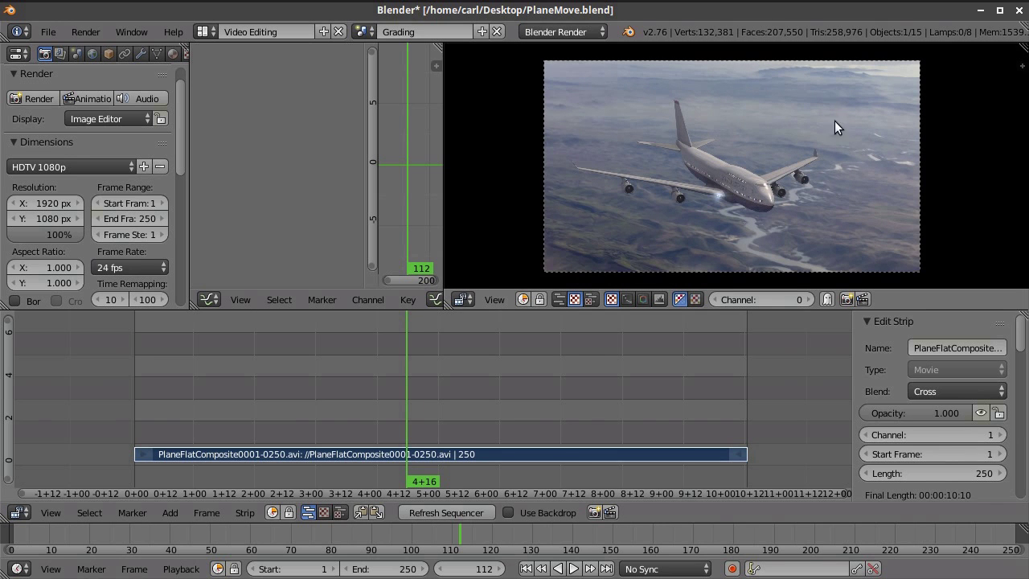
{"action": "scroll", "coordinate": [637, 178], "scroll_direction": "up", "scroll_amount": 2}
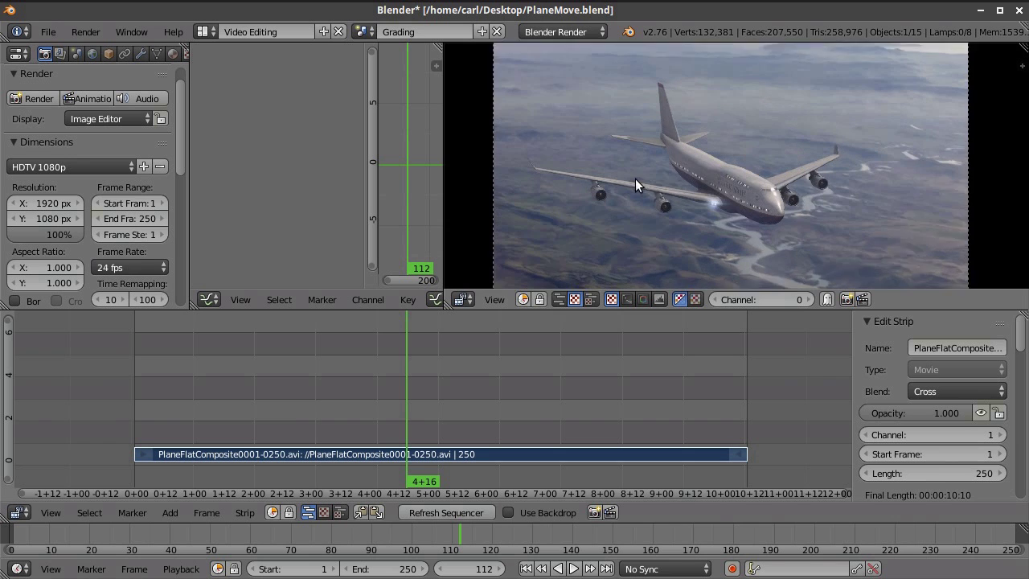
{"action": "scroll", "coordinate": [641, 175], "scroll_direction": "down", "scroll_amount": 1}
Scrub the movie strip to frame 182 and examine the plane's fuselage and windows up close
{"action": "left_click_drag", "start_coordinate": [573, 364], "coordinate": [577, 387]}
{"action": "scroll", "coordinate": [745, 155], "scroll_direction": "up", "scroll_amount": 3}
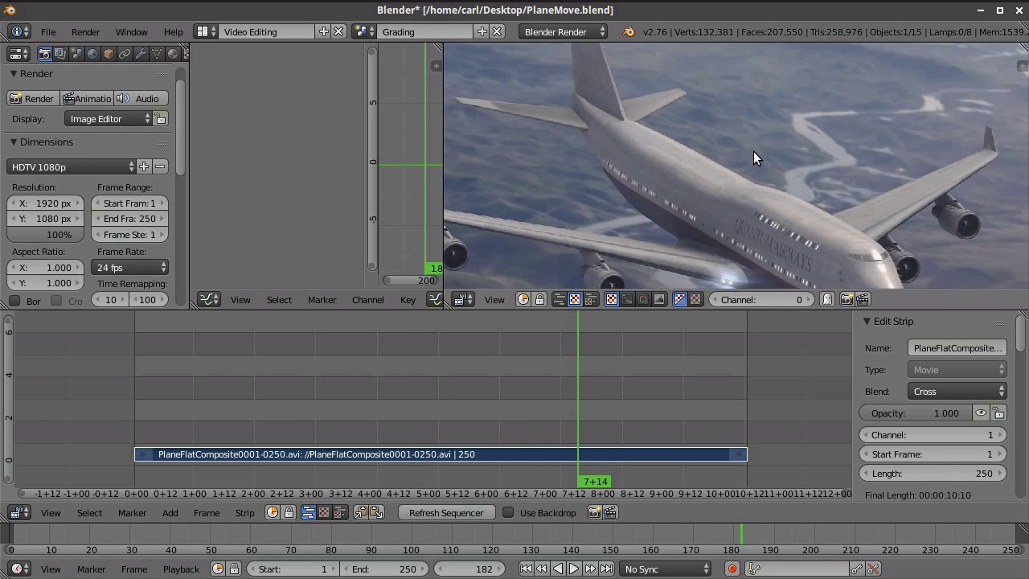
{"action": "scroll", "coordinate": [753, 156], "scroll_direction": "up", "scroll_amount": 1}
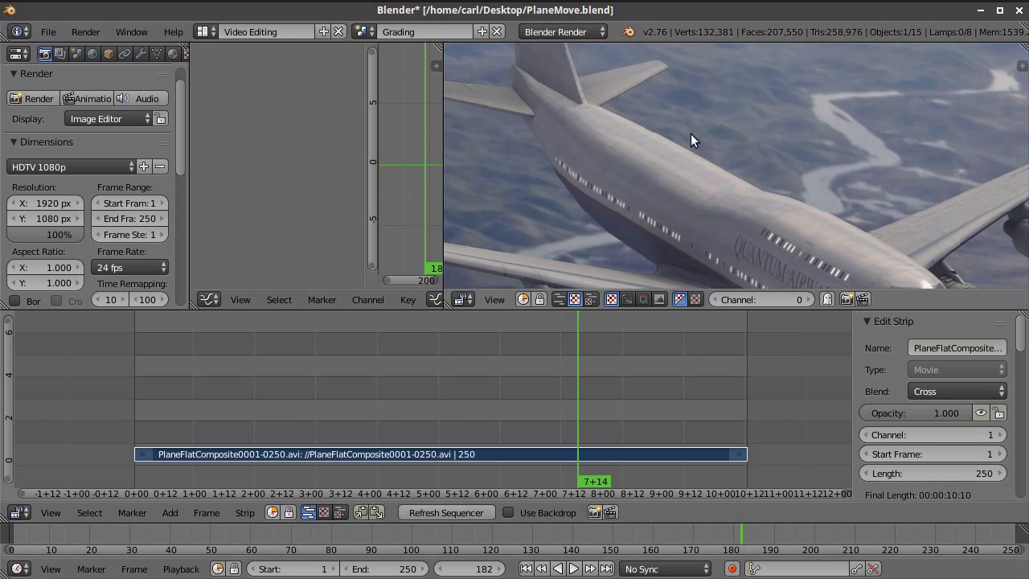
Examine the plane at frame 182 in full frame and close up in the sequencer preview
{"action": "scroll", "coordinate": [690, 137], "scroll_direction": "down", "scroll_amount": 5}
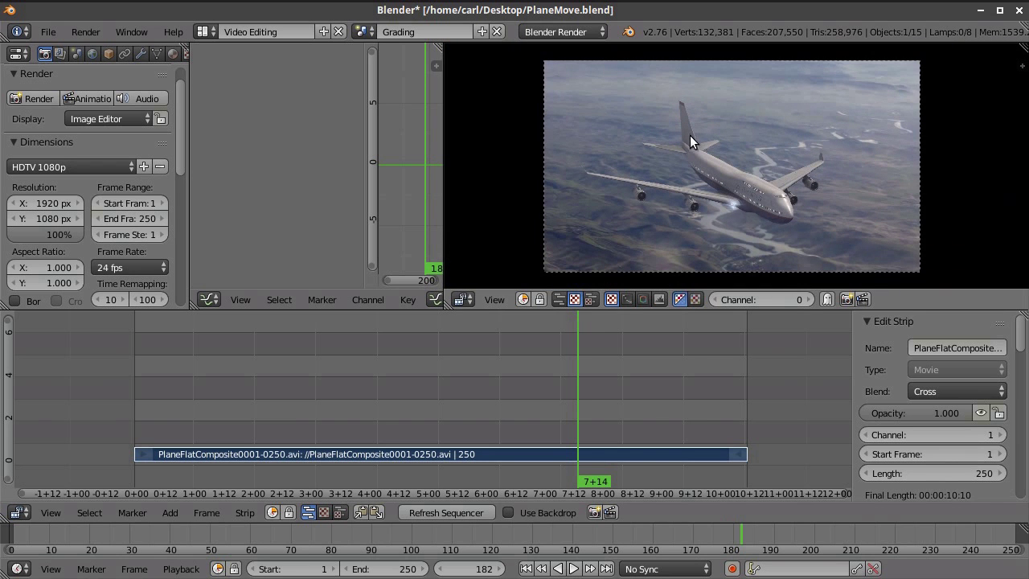
{"action": "middle_click_drag", "start_coordinate": [469, 386], "coordinate": [489, 362]}
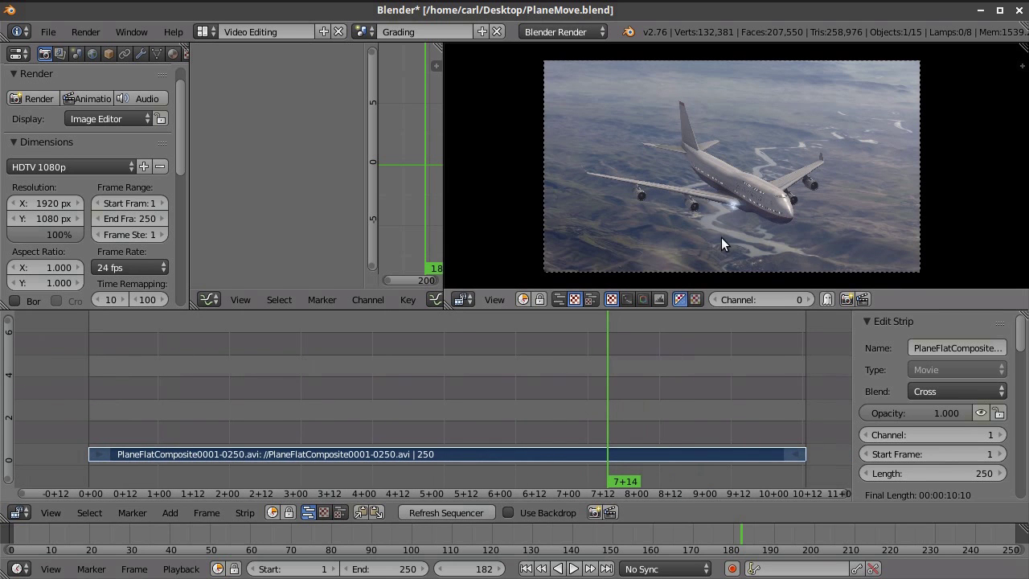
{"action": "scroll", "coordinate": [698, 202], "scroll_direction": "up", "scroll_amount": 6}
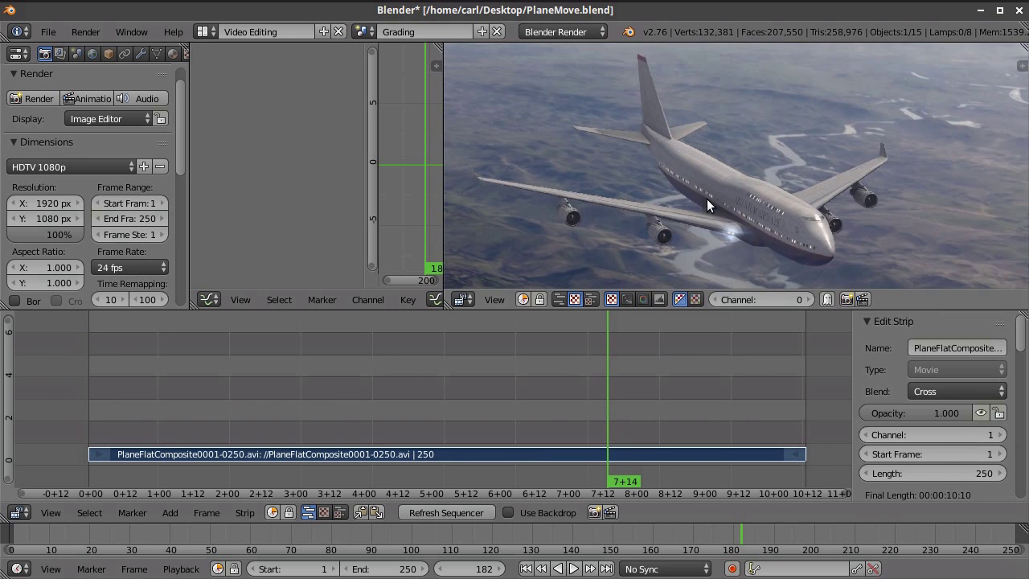
{"action": "scroll", "coordinate": [719, 205], "scroll_direction": "down", "scroll_amount": 6}
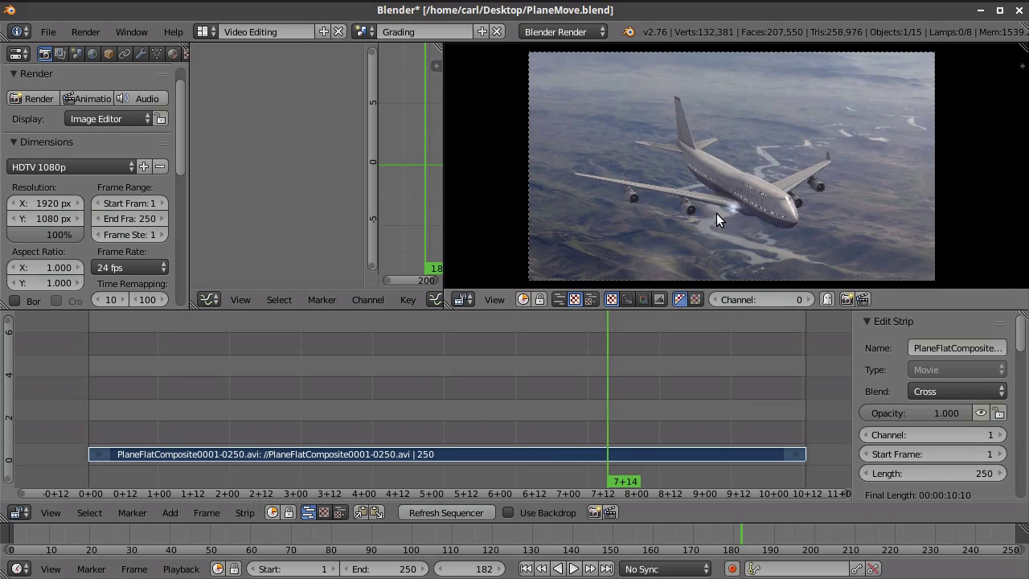
Play the movie strip, scrub back to frame 112, and check the whole shot in the preview
{"action": "middle_click_drag", "start_coordinate": [526, 358], "coordinate": [586, 334]}
{"action": "left_click", "coordinate": [540, 358]}
{"action": "key", "text": "alt+a"}
{"action": "left_click_drag", "start_coordinate": [539, 357], "coordinate": [451, 355]}
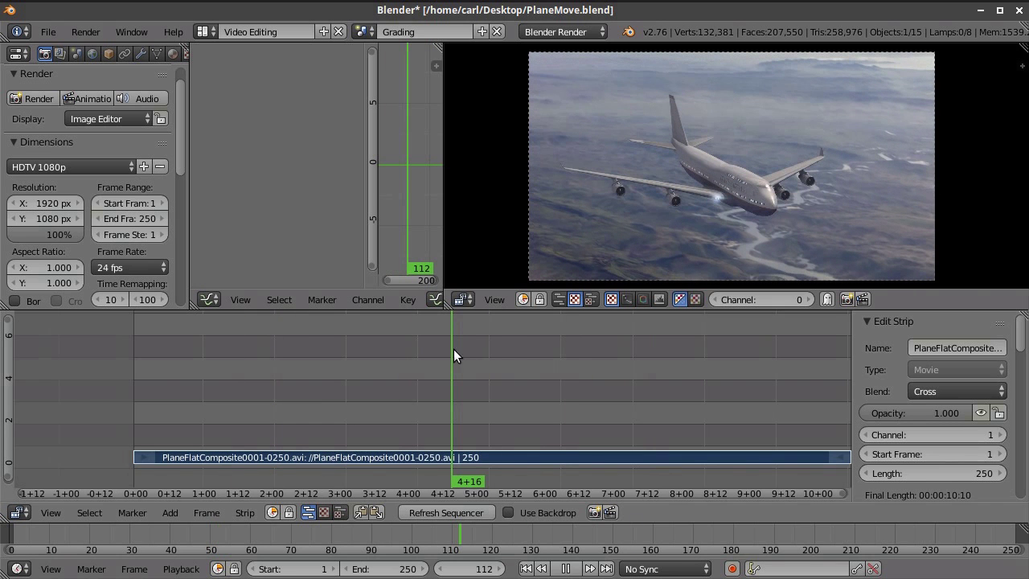
{"action": "middle_click_drag", "start_coordinate": [650, 195], "coordinate": [638, 195]}
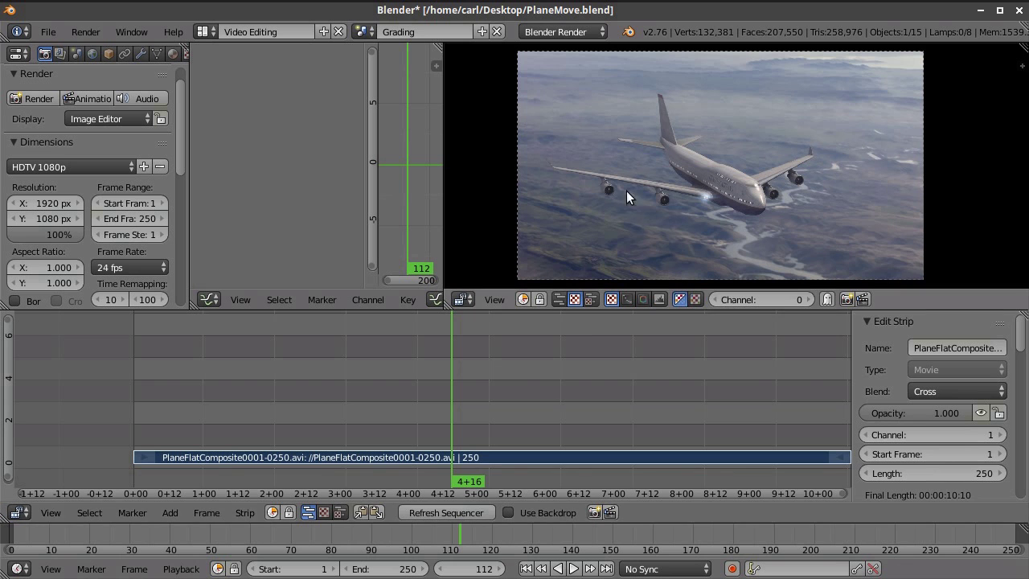
Scrub and play the movie strip, stopping at frame 59, and inspect the plane and misty background
{"action": "middle_click_drag", "start_coordinate": [553, 429], "coordinate": [475, 372]}
{"action": "left_click_drag", "start_coordinate": [404, 373], "coordinate": [292, 379]}
{"action": "key", "text": "alt+a"}
{"action": "key", "text": "Escape"}
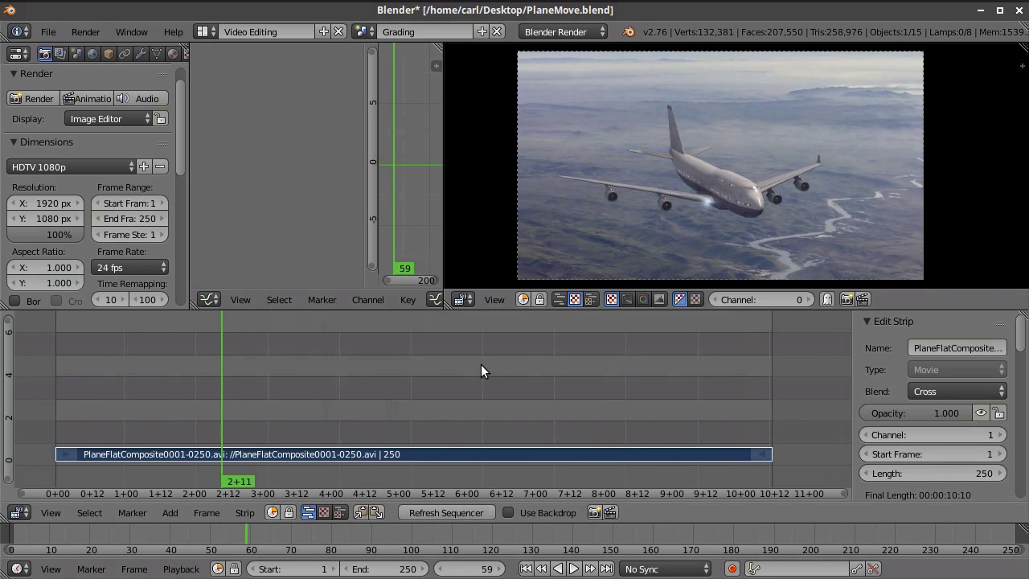
{"action": "middle_click_drag", "start_coordinate": [507, 367], "coordinate": [548, 369]}
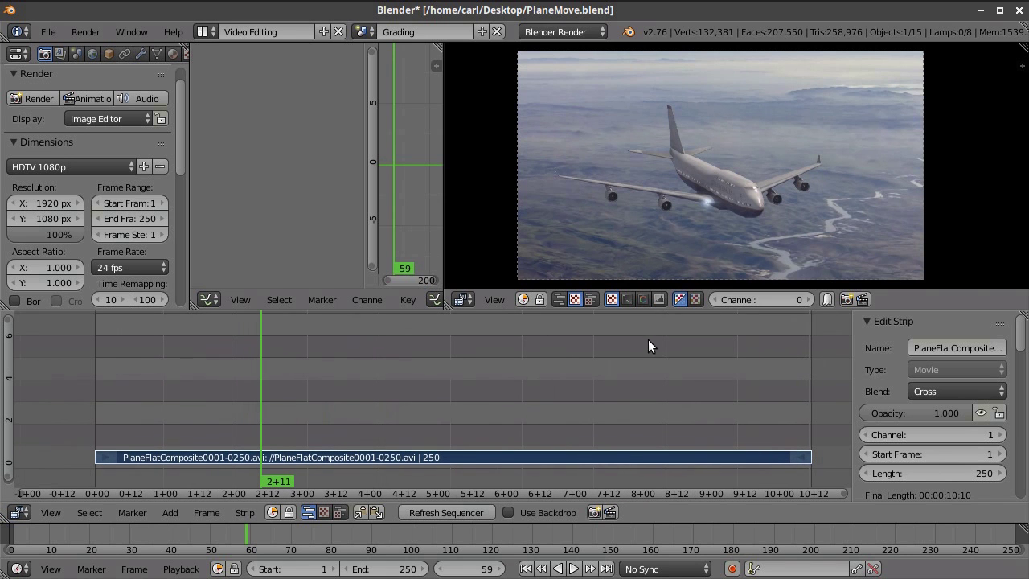
{"action": "scroll", "coordinate": [725, 187], "scroll_direction": "up", "scroll_amount": 2}
{"action": "scroll", "coordinate": [721, 188], "scroll_direction": "down", "scroll_amount": 2}
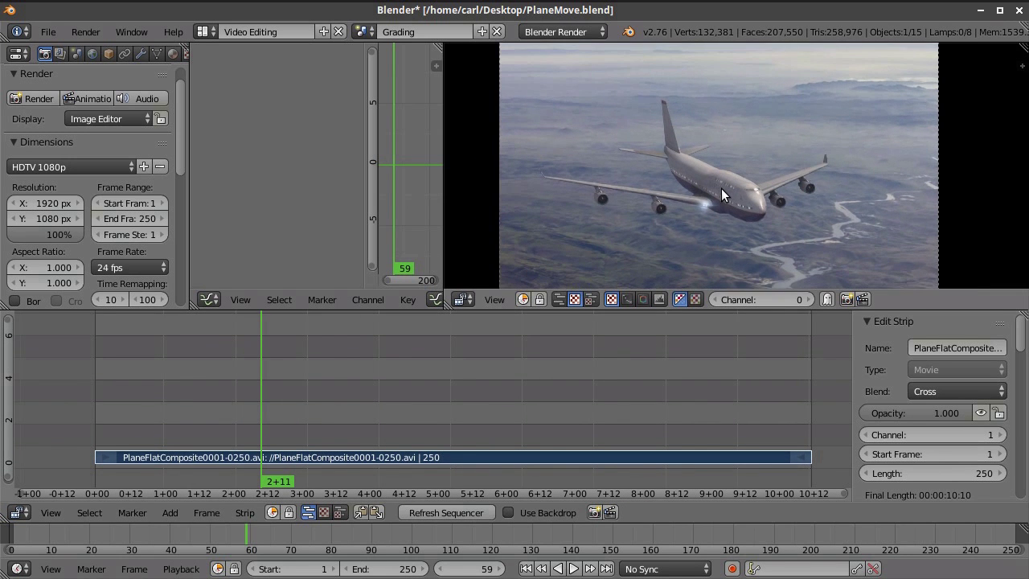
Play the opening part of the movie strip and scrub through it to review the motion
{"action": "key", "text": "alt+a"}
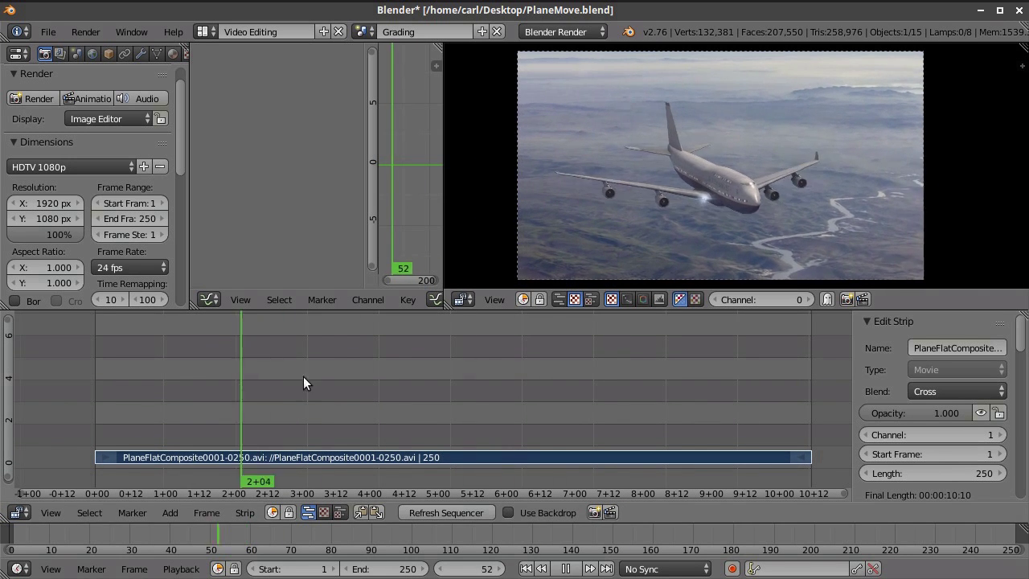
{"action": "left_click_drag", "start_coordinate": [661, 382], "coordinate": [331, 395]}
{"action": "key", "text": "alt+a"}
Return to frame 1 and add Vignette.png from the Lens Filters folder as an image strip with end frame 250
{"action": "key", "text": "shift+Left"}
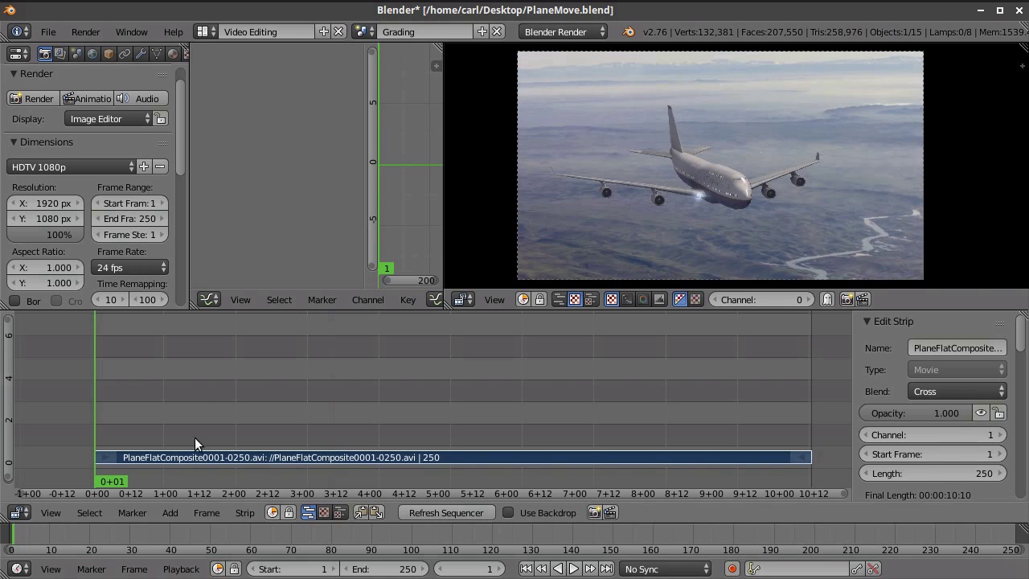
{"action": "left_click", "coordinate": [170, 512]}
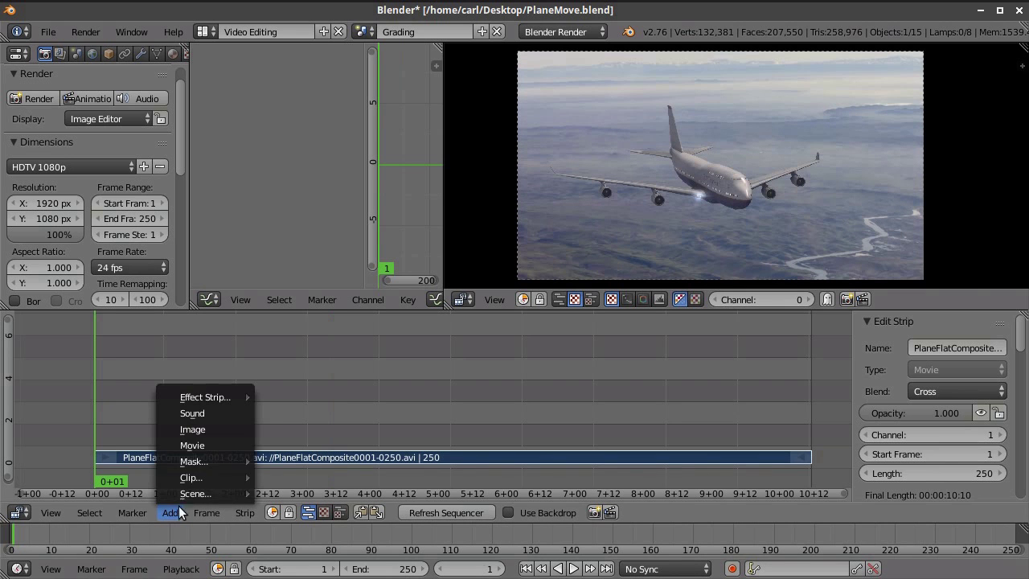
{"action": "left_click", "coordinate": [202, 430]}
{"action": "scroll", "coordinate": [47, 180], "scroll_direction": "down", "scroll_amount": 2}
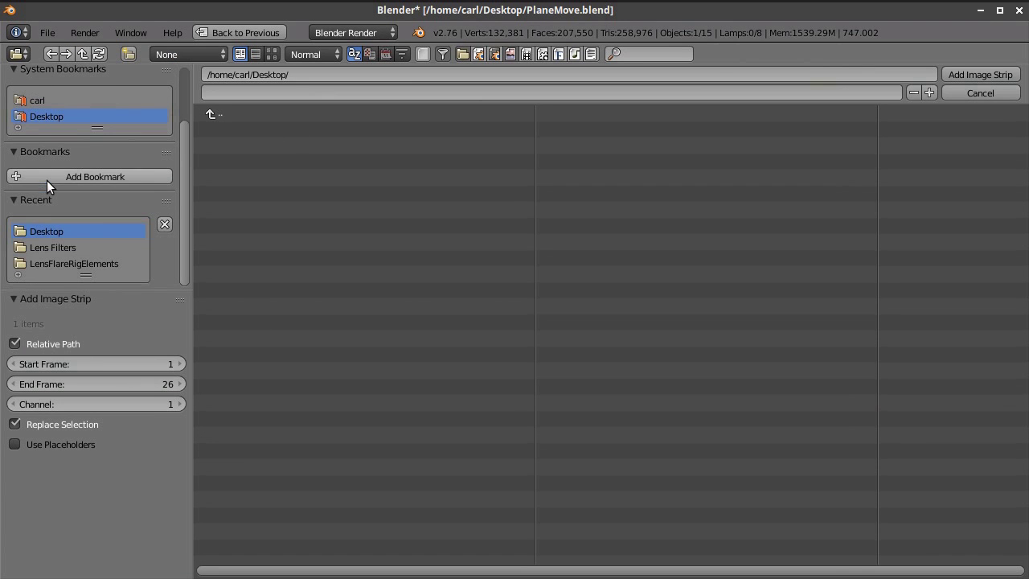
{"action": "left_click", "coordinate": [50, 247]}
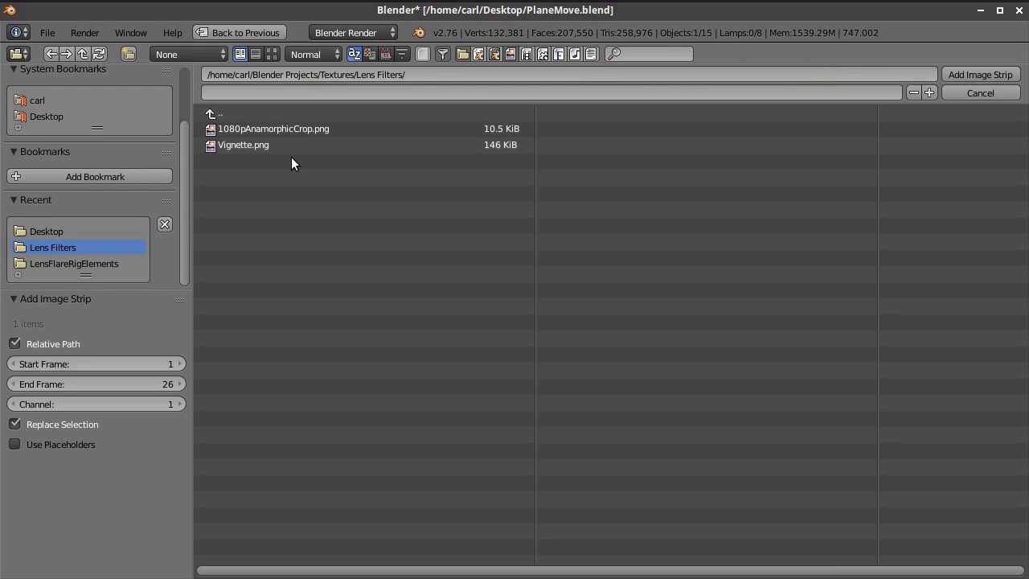
{"action": "left_click", "coordinate": [272, 54]}
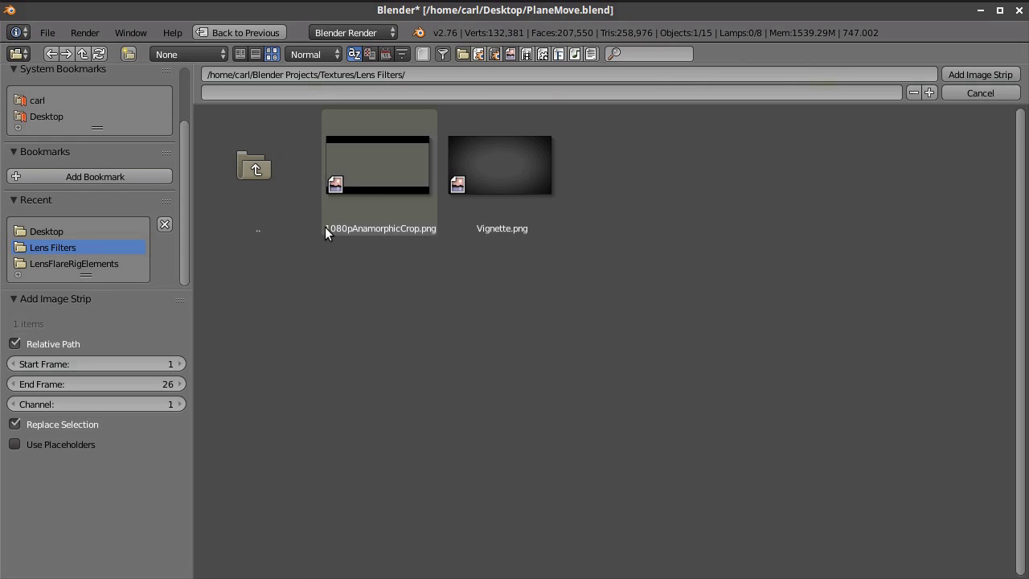
{"action": "left_click", "coordinate": [384, 170]}
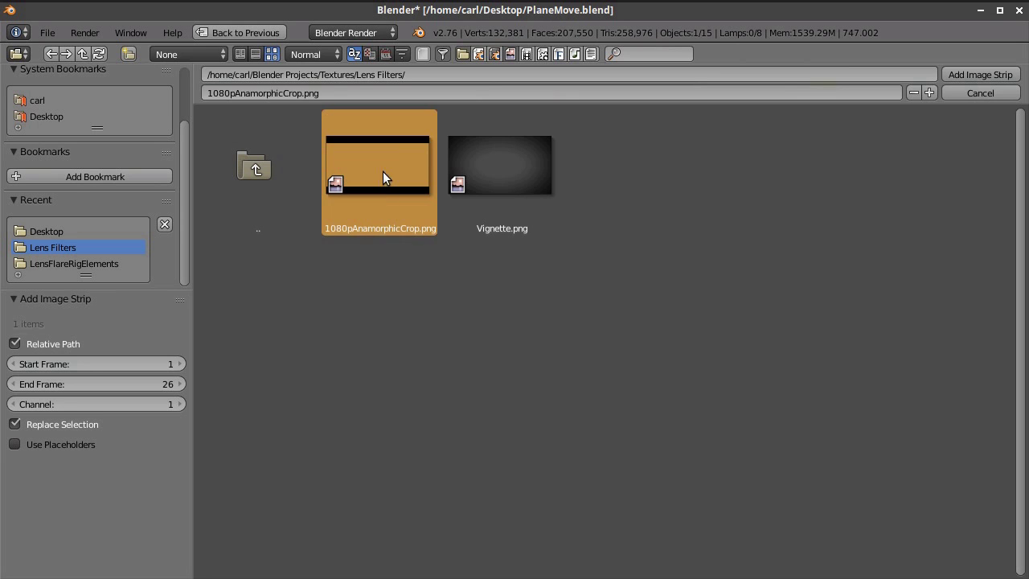
{"action": "left_click", "coordinate": [523, 171]}
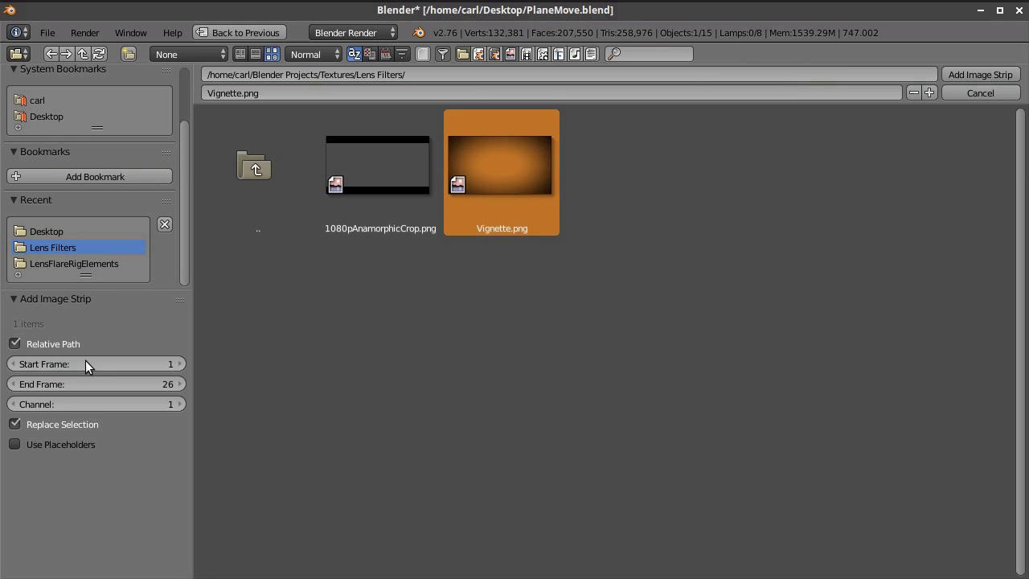
{"action": "left_click", "coordinate": [107, 388]}
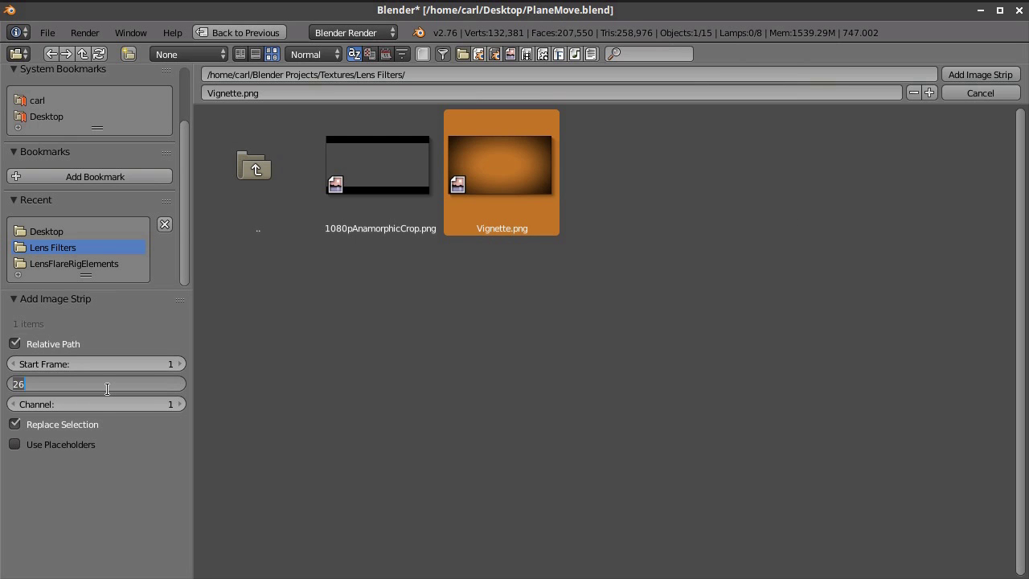
{"action": "type", "text": "250"}
{"action": "key", "text": "Return"}
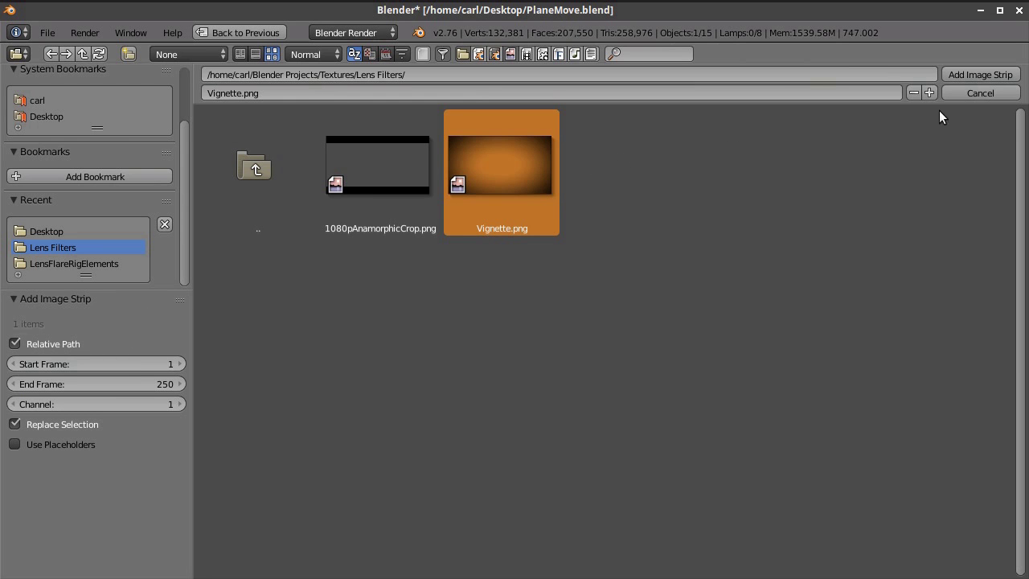
{"action": "left_click", "coordinate": [980, 75]}
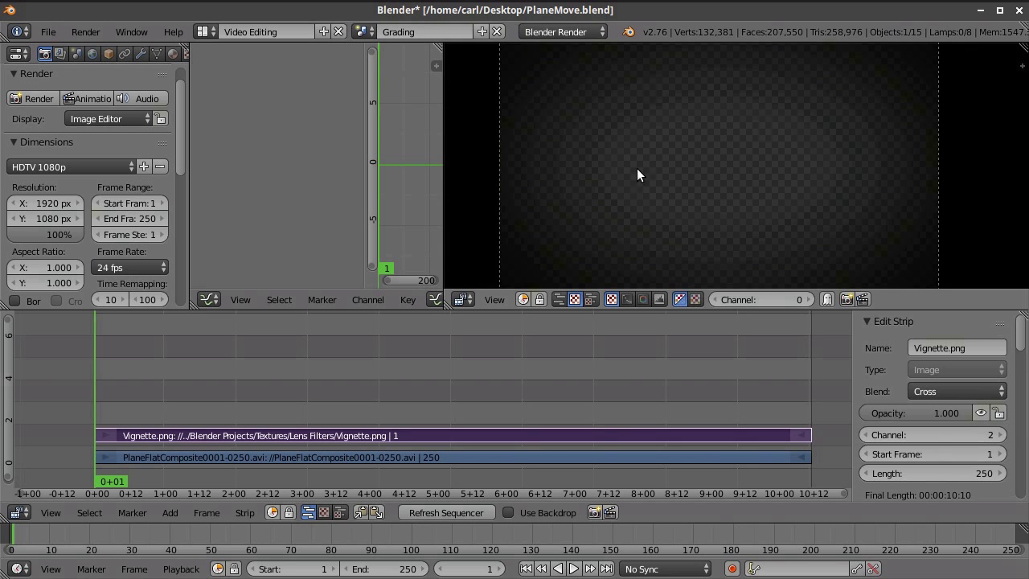
Set the vignette strip's blend mode to Alpha Over and its opacity to 0.4
{"action": "scroll", "coordinate": [785, 145], "scroll_direction": "down", "scroll_amount": 1}
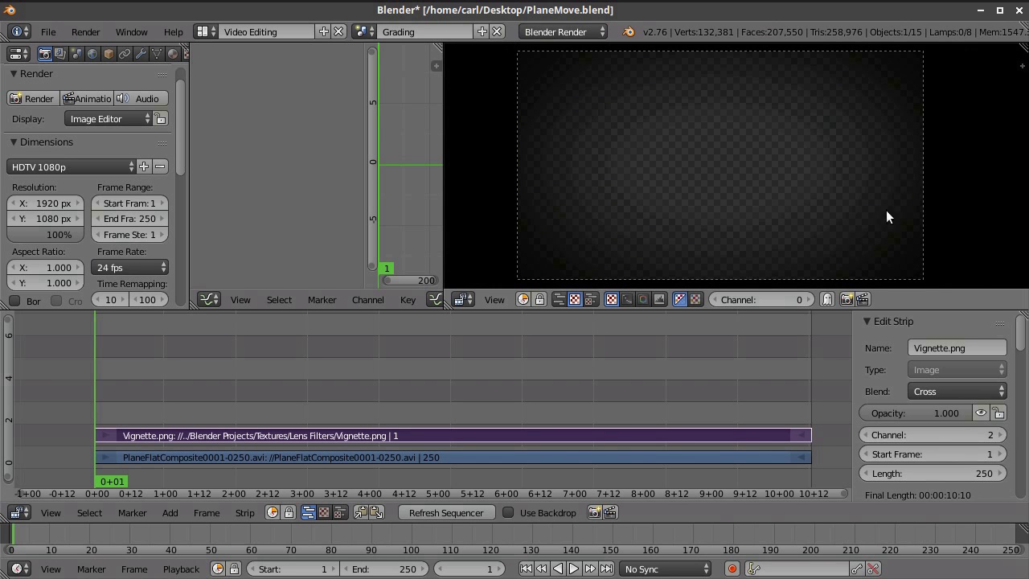
{"action": "left_click", "coordinate": [949, 391]}
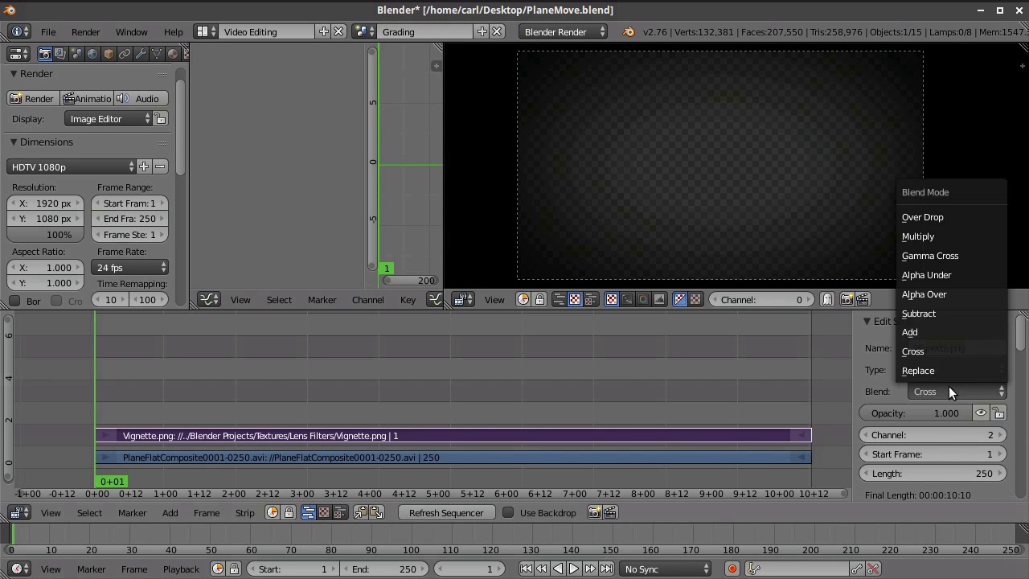
{"action": "left_click", "coordinate": [926, 295]}
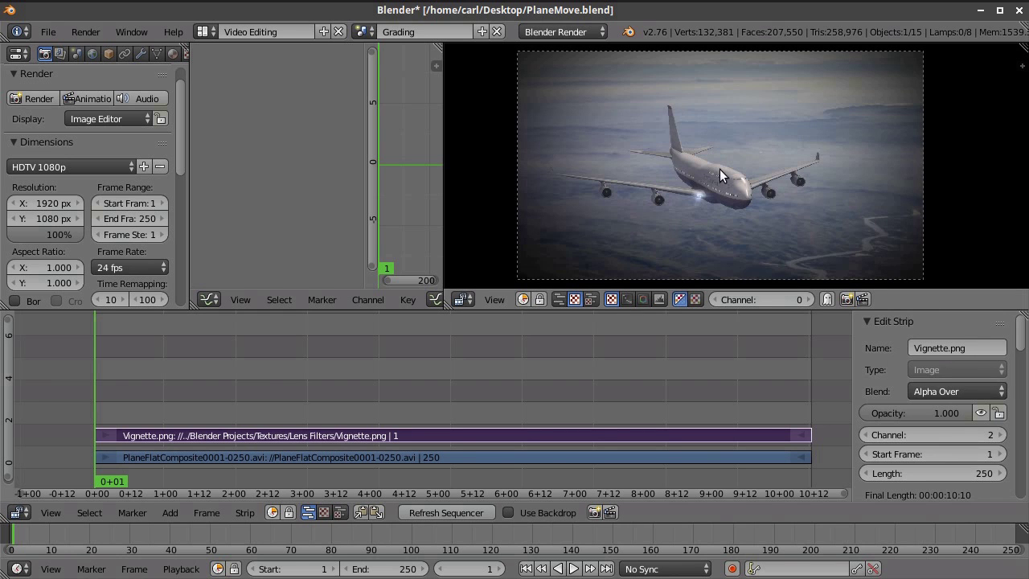
{"action": "left_click", "coordinate": [932, 413]}
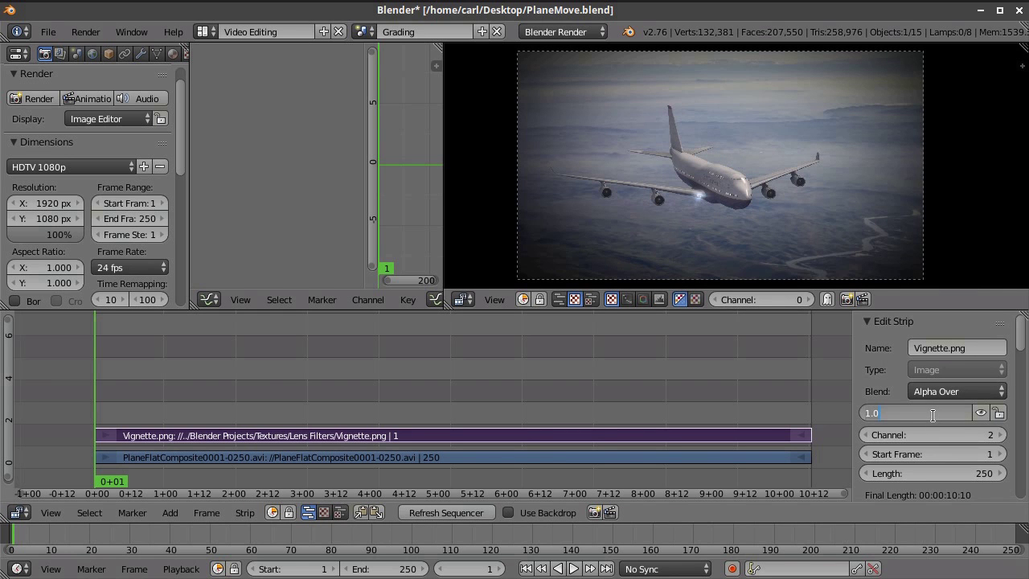
{"action": "type", "text": "0.4"}
{"action": "key", "text": "Return"}
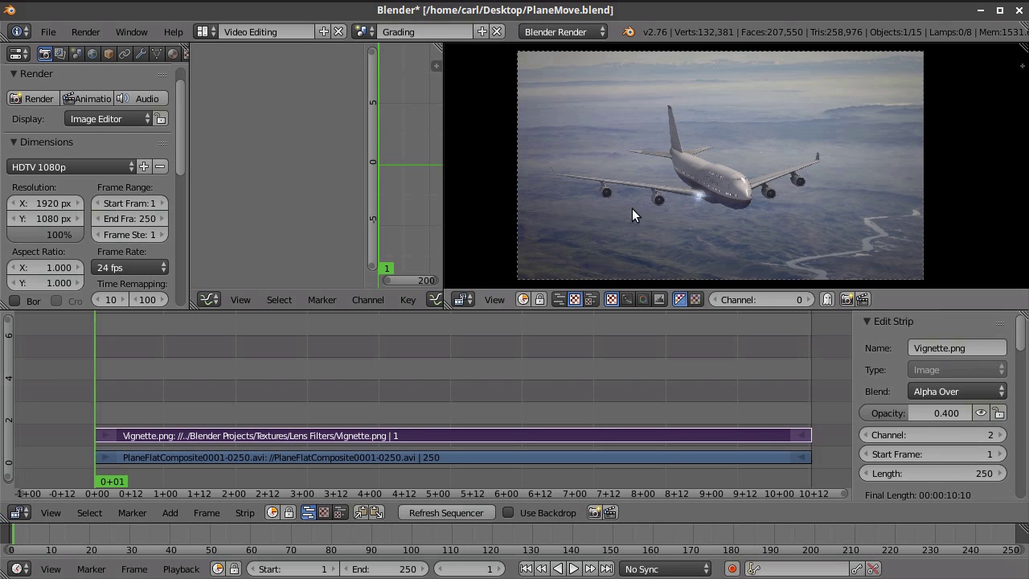
Mute and unmute the vignette strip repeatedly to compare the shot with and without it
{"action": "left_click", "coordinate": [979, 412]}
{"action": "left_click", "coordinate": [979, 412]}
{"action": "left_click", "coordinate": [979, 412]}
{"action": "left_click", "coordinate": [977, 412]}
{"action": "left_click", "coordinate": [978, 410]}
{"action": "left_click", "coordinate": [978, 409]}
{"action": "left_click", "coordinate": [978, 408]}
{"action": "left_click", "coordinate": [979, 408]}
{"action": "left_click", "coordinate": [978, 409]}
{"action": "left_click", "coordinate": [978, 408]}
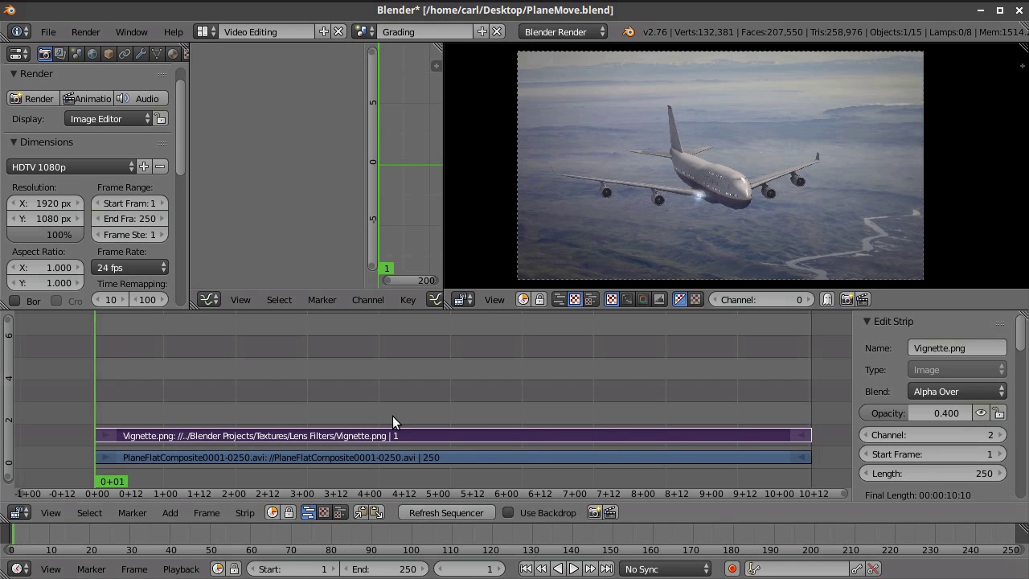
Play the vignetted shot, then scrub the playhead to frame 50 to check the darkened edges
{"action": "key", "text": "alt+a"}
{"action": "left_click", "coordinate": [290, 375]}
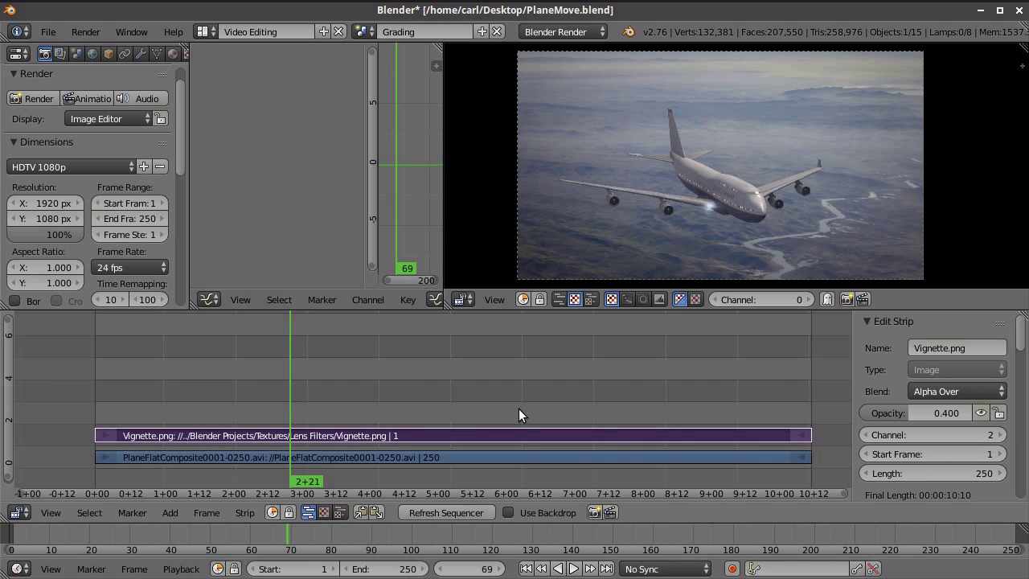
{"action": "left_click_drag", "start_coordinate": [518, 409], "coordinate": [235, 410]}
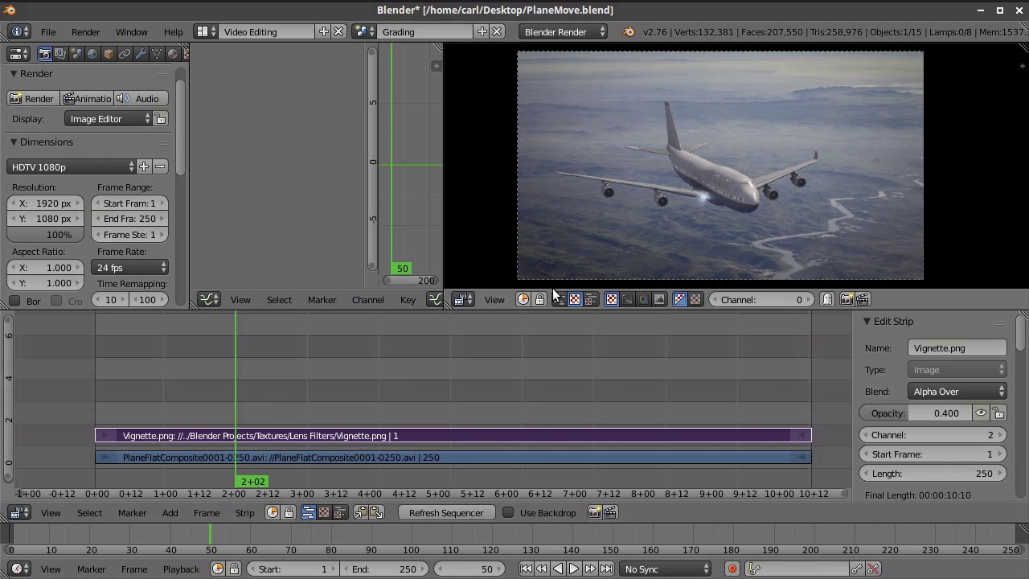
Toggle the vignette strip's Image Offset on and off to compare its scaling, and return the playhead to frame 1
{"action": "scroll", "coordinate": [932, 426], "scroll_direction": "down", "scroll_amount": 5}
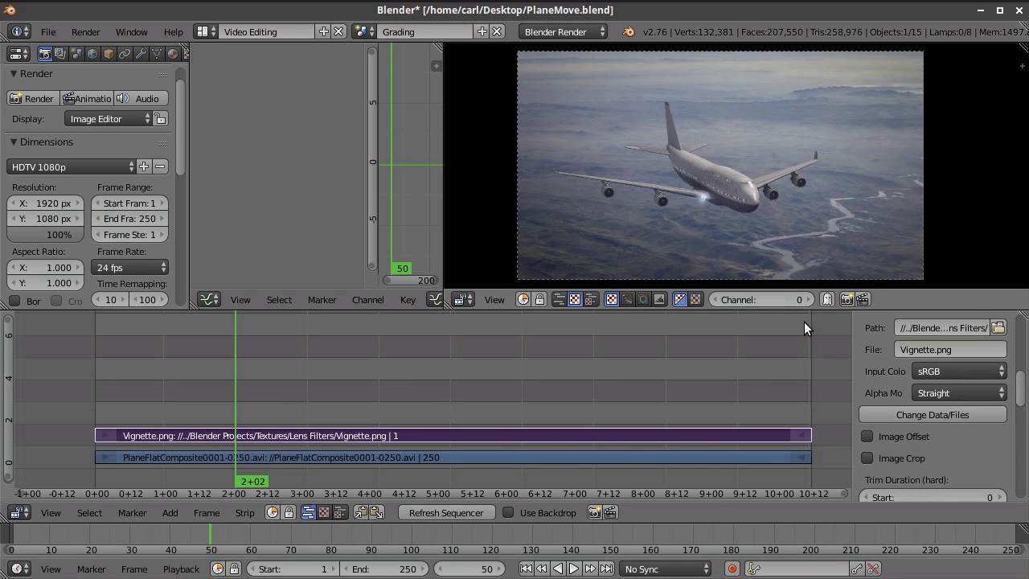
{"action": "left_click", "coordinate": [867, 436]}
{"action": "left_click", "coordinate": [867, 435]}
{"action": "left_click", "coordinate": [868, 436]}
{"action": "left_click", "coordinate": [867, 436]}
{"action": "left_click_drag", "start_coordinate": [321, 396], "coordinate": [293, 386]}
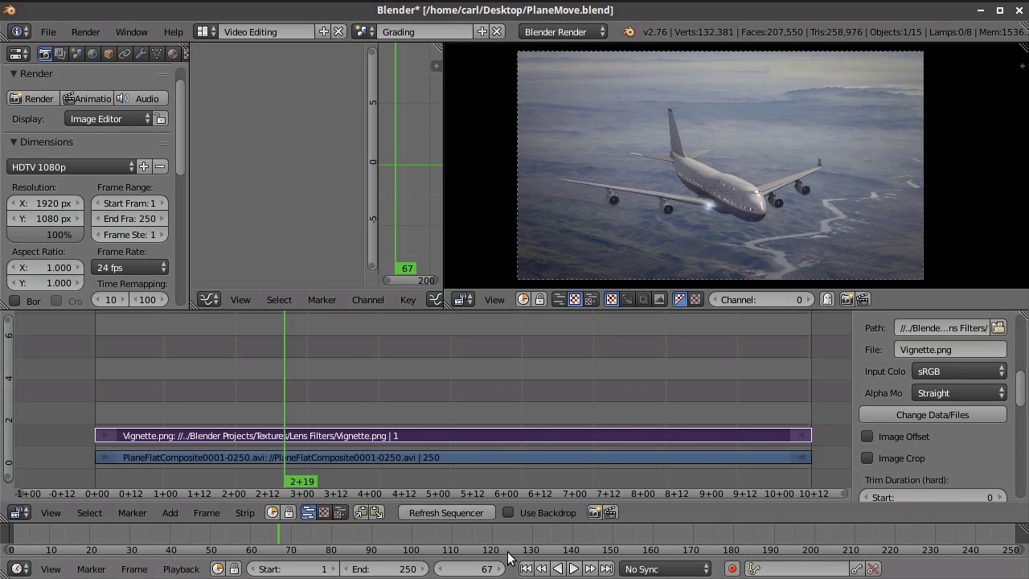
{"action": "key", "text": "shift+Left"}
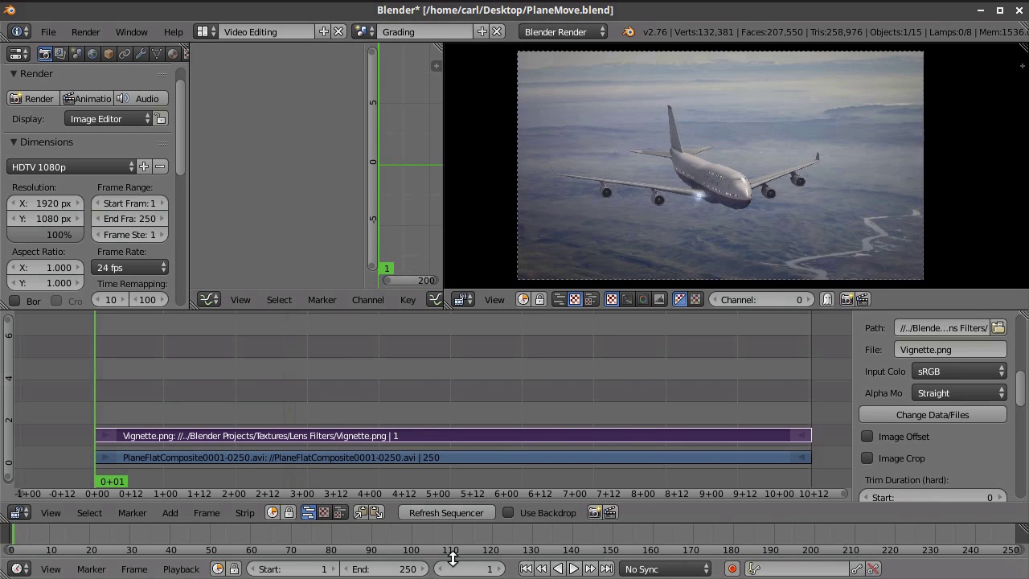
{"action": "left_click", "coordinate": [168, 508]}
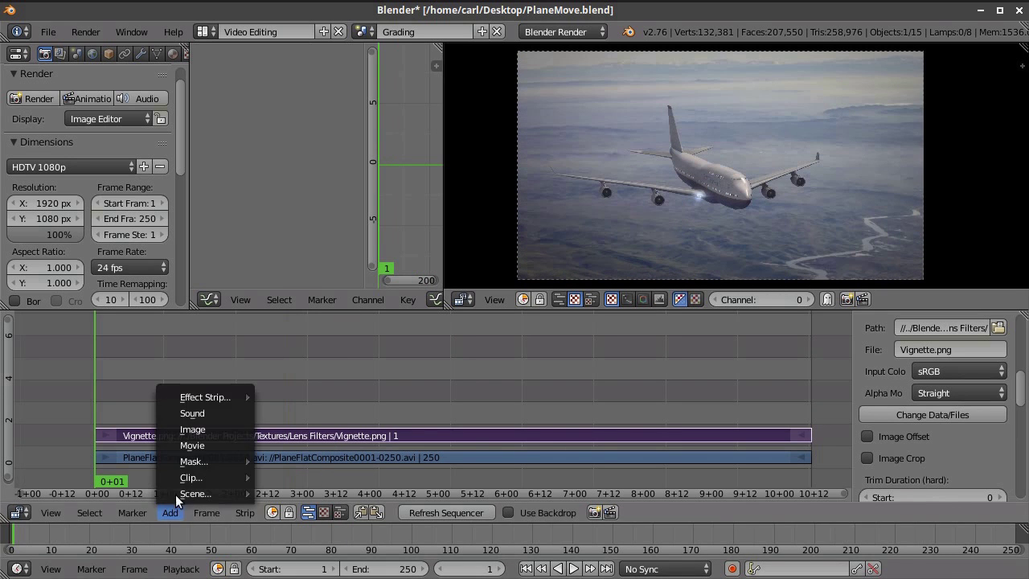
{"action": "left_click", "coordinate": [193, 447]}
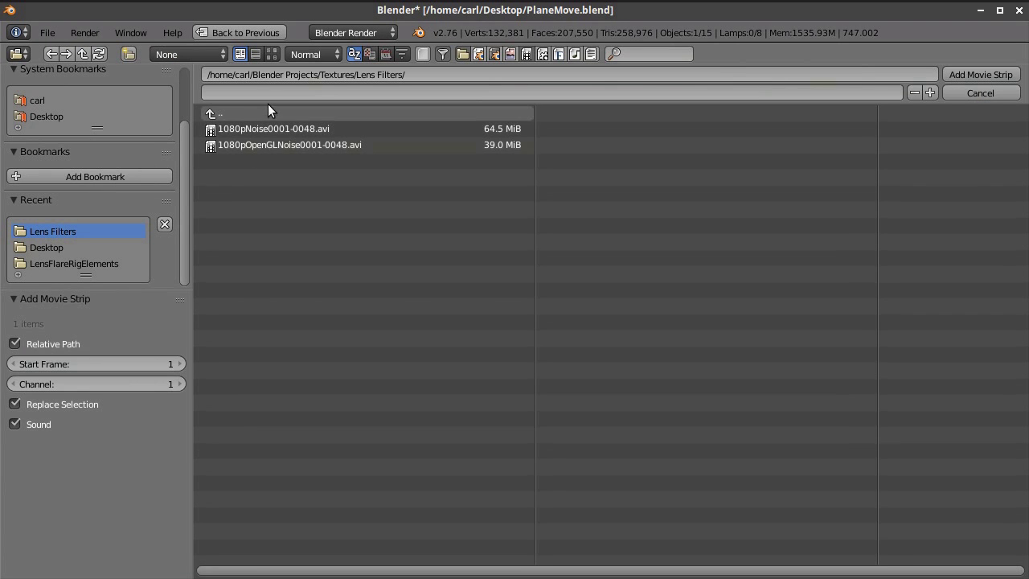
{"action": "left_click", "coordinate": [272, 53]}
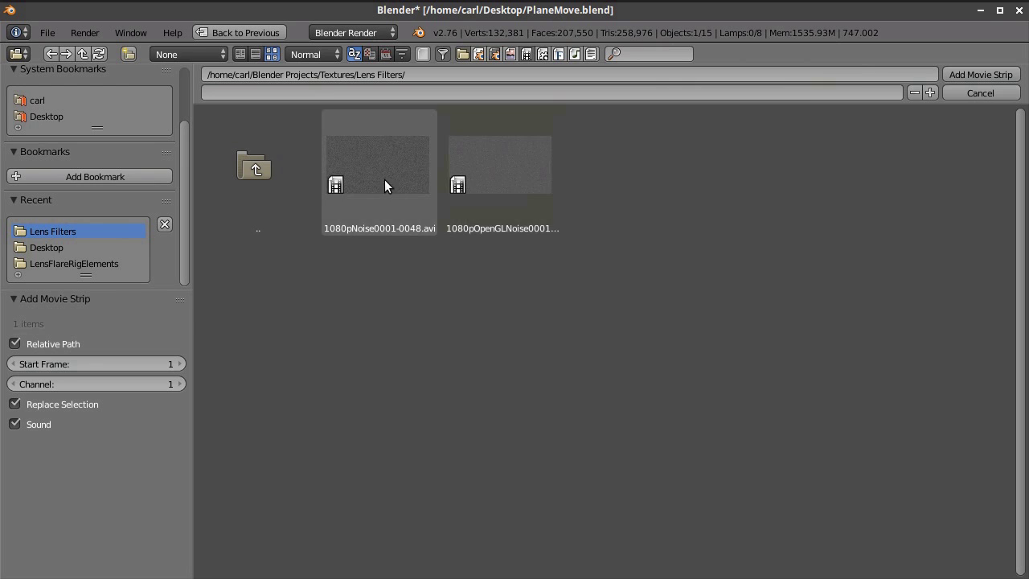
{"action": "left_click", "coordinate": [980, 92]}
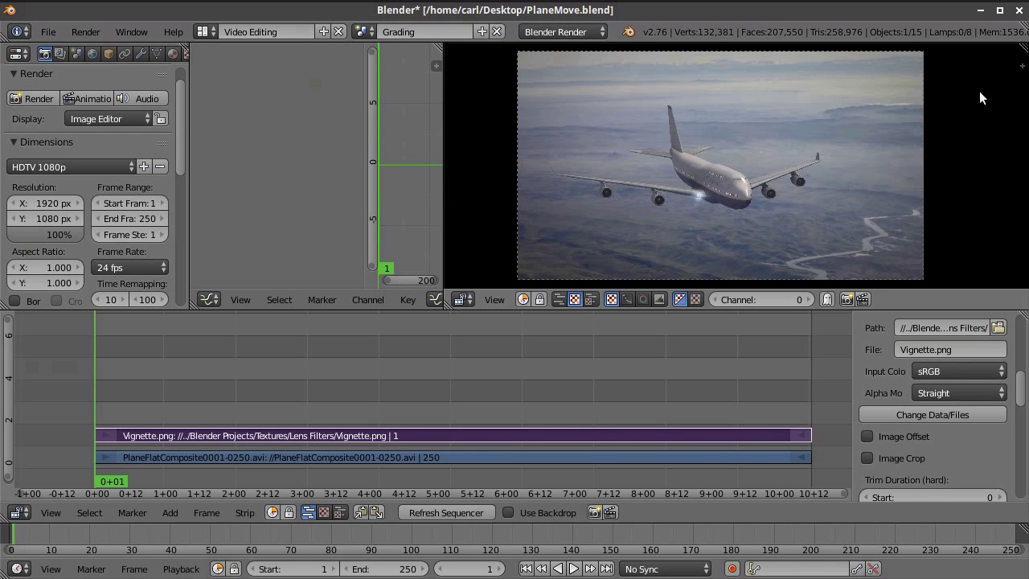
Create a new empty scene and open it in the Default screen layout
{"action": "left_click", "coordinate": [482, 32]}
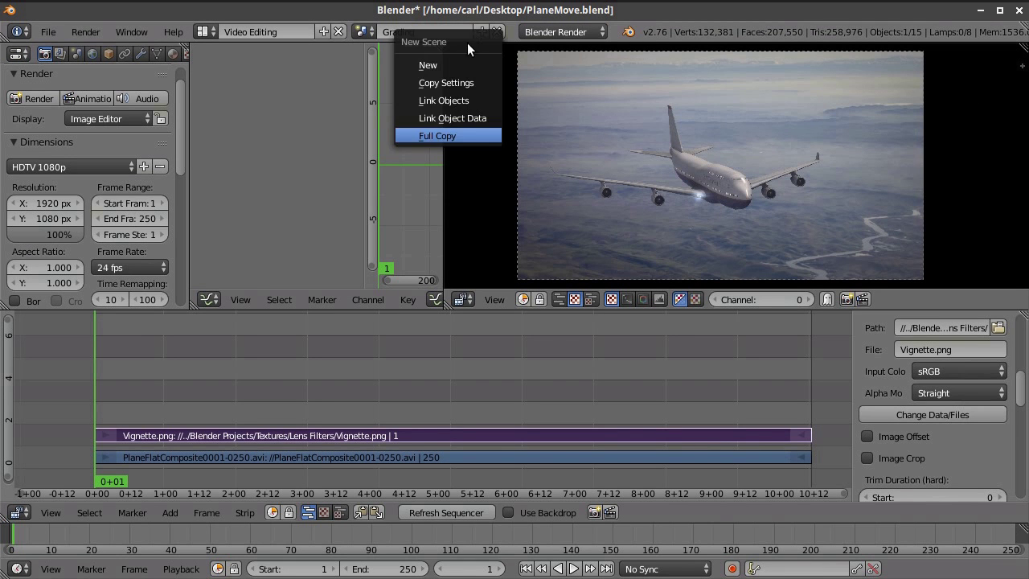
{"action": "left_click", "coordinate": [449, 63]}
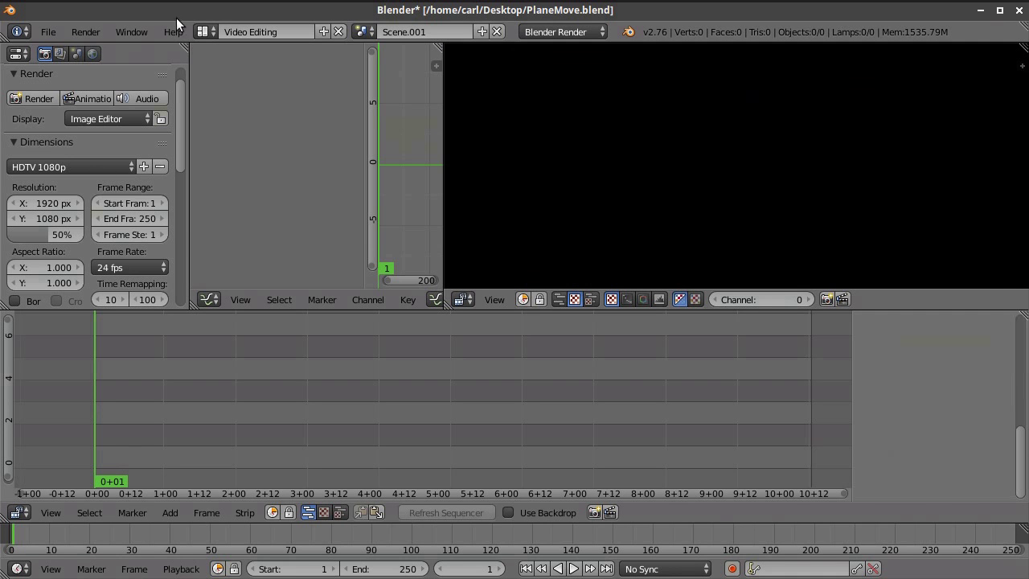
{"action": "left_click", "coordinate": [204, 31]}
{"action": "left_click", "coordinate": [225, 103]}
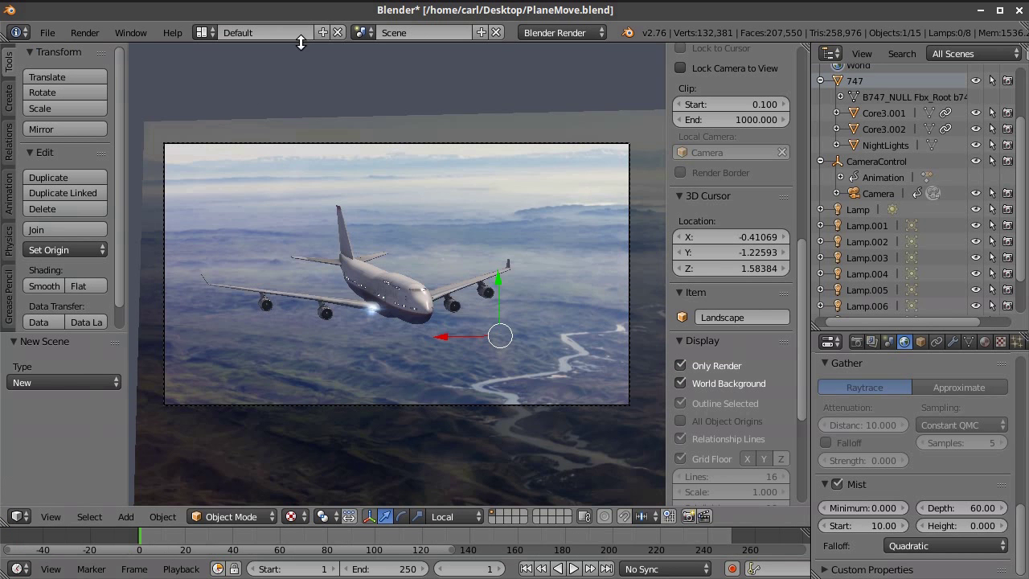
{"action": "left_click", "coordinate": [361, 31]}
{"action": "left_click", "coordinate": [378, 105]}
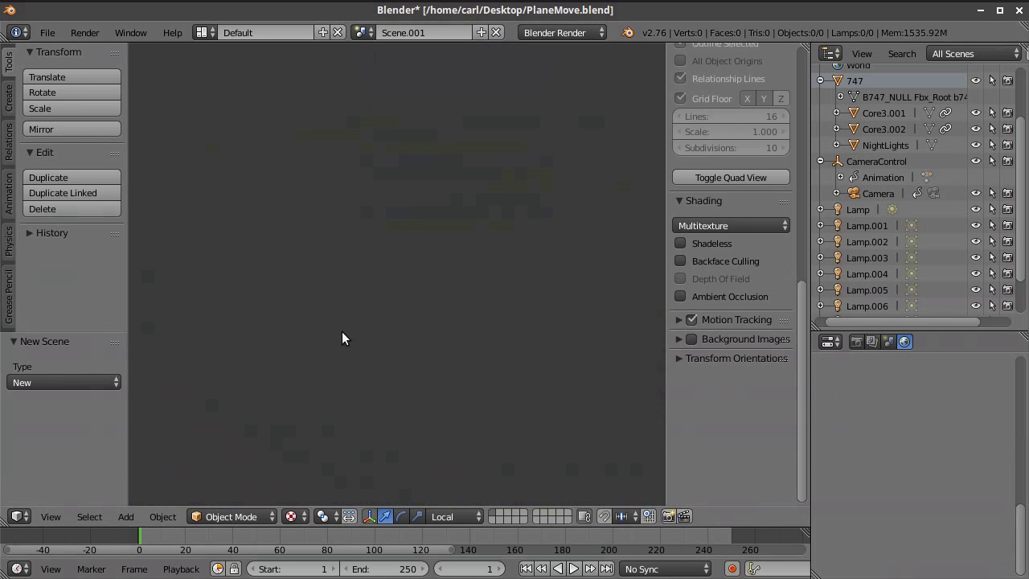
Add a camera at the origin and turn off Only Render and World Background in the viewport display
{"action": "left_click", "coordinate": [131, 516]}
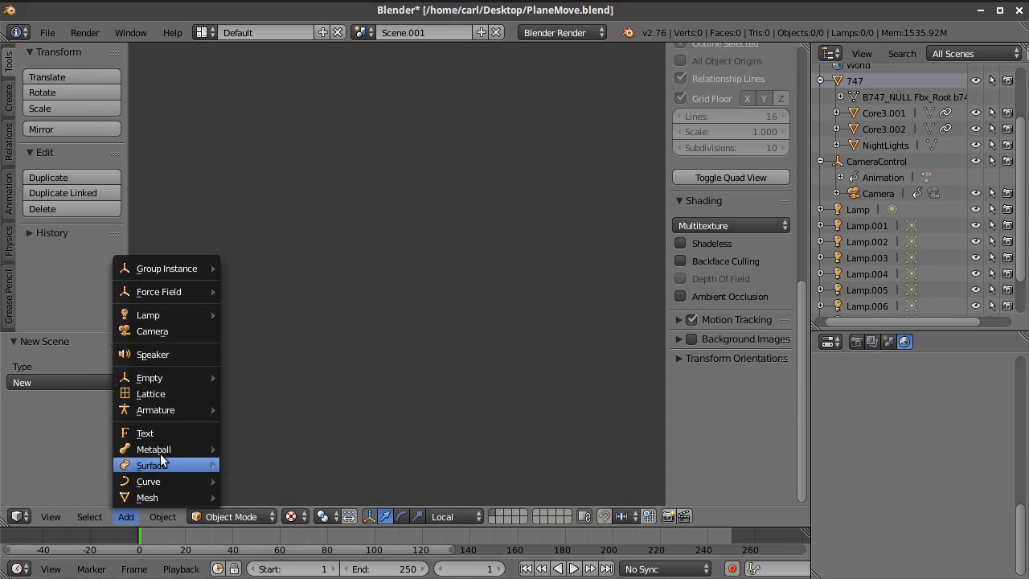
{"action": "left_click", "coordinate": [177, 332]}
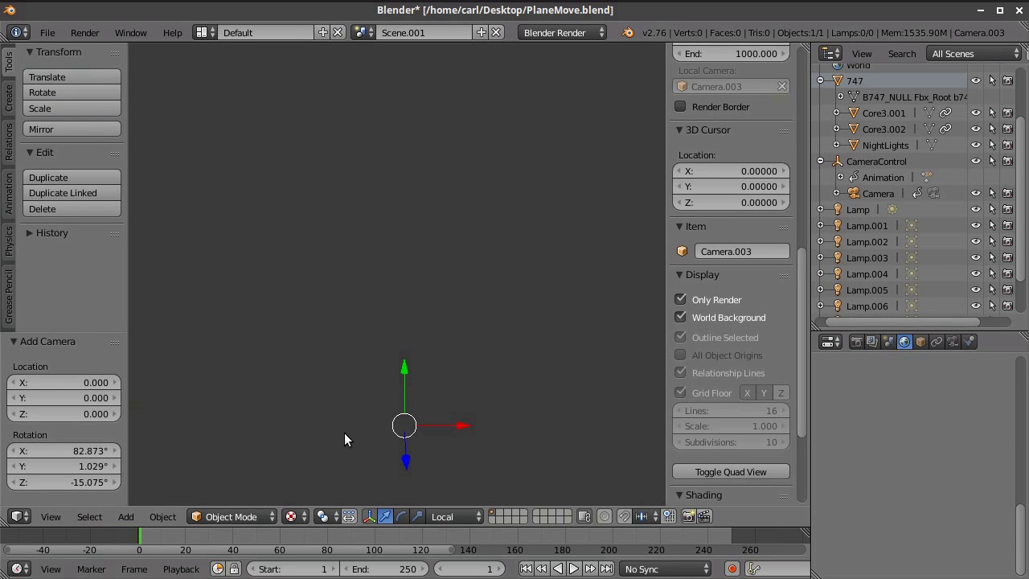
{"action": "left_click", "coordinate": [714, 301]}
{"action": "left_click", "coordinate": [715, 317]}
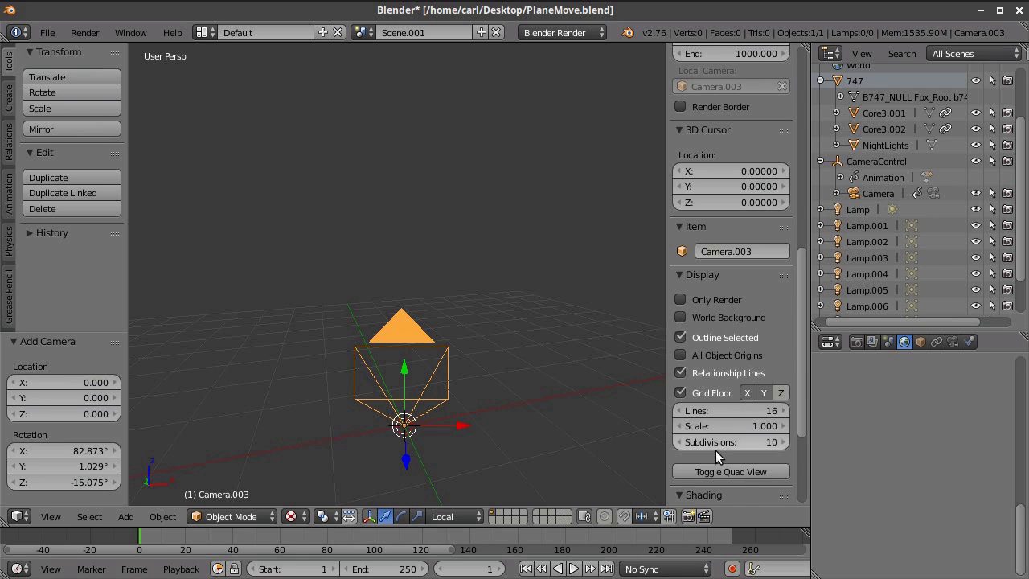
Set the 3D viewport's shading mode to GLSL
{"action": "scroll", "coordinate": [723, 434], "scroll_direction": "down", "scroll_amount": 2}
{"action": "scroll", "coordinate": [724, 430], "scroll_direction": "down", "scroll_amount": 2}
{"action": "left_click", "coordinate": [726, 391]}
{"action": "left_click", "coordinate": [720, 354]}
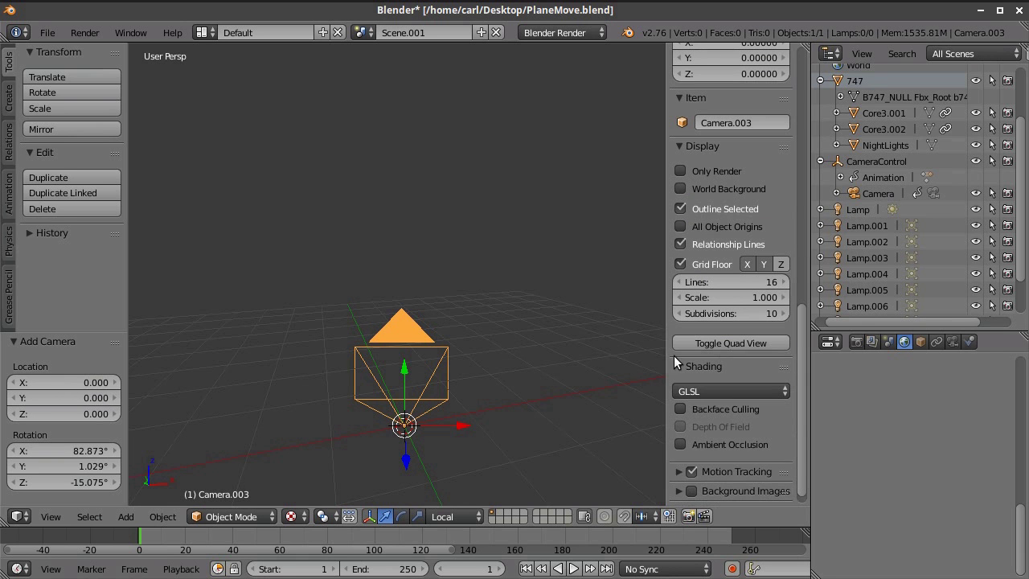
Switch to the top view and align the active camera to that view
{"action": "left_click", "coordinate": [60, 516]}
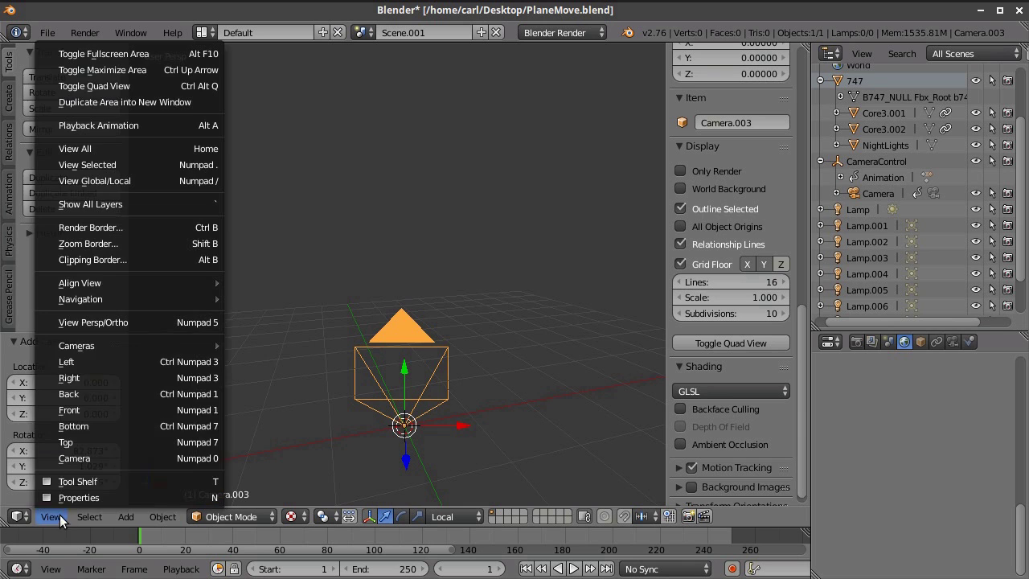
{"action": "left_click", "coordinate": [91, 441]}
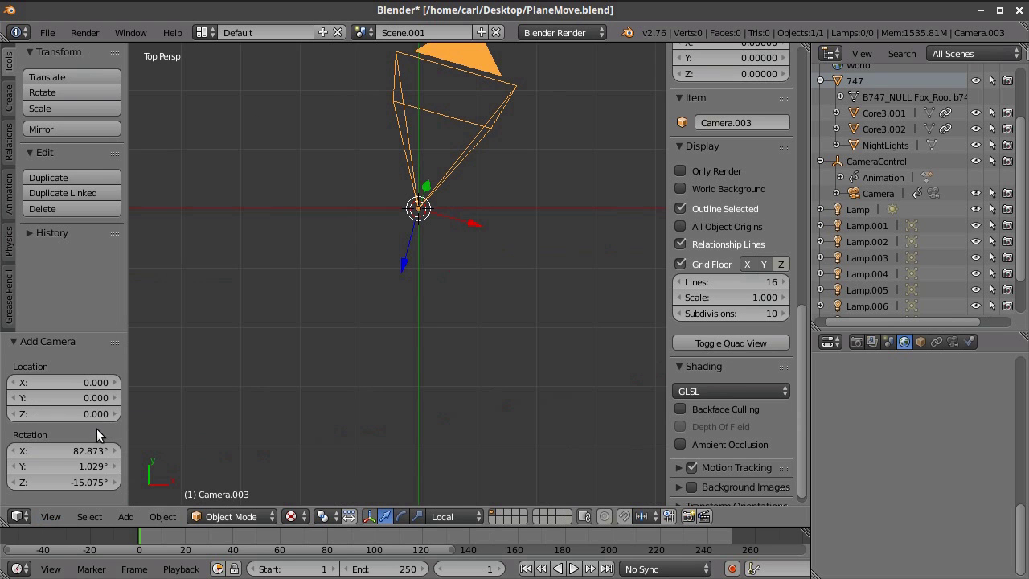
{"action": "left_click", "coordinate": [51, 516]}
{"action": "mouse_move", "coordinate": [101, 284]}
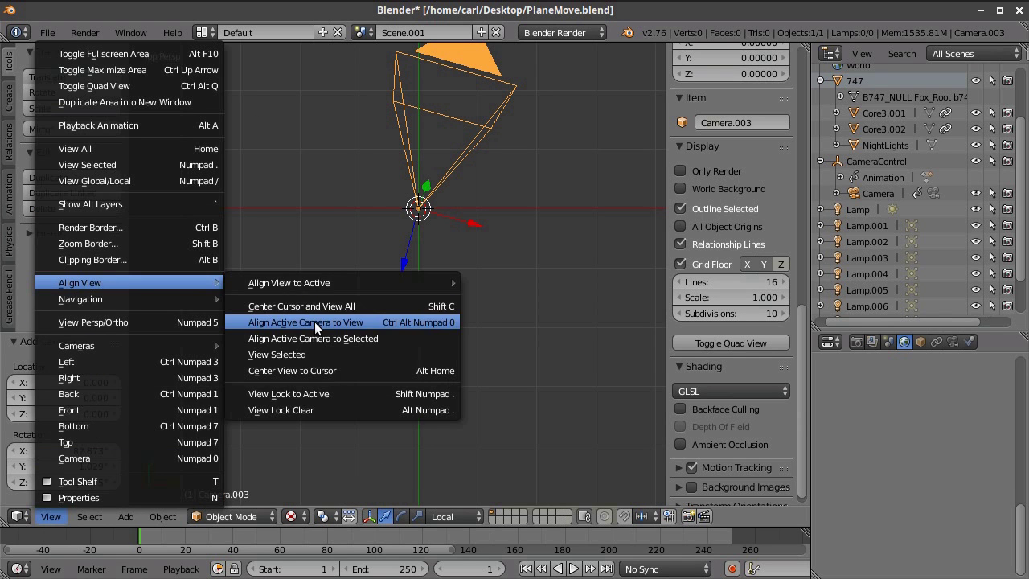
{"action": "left_click", "coordinate": [324, 324]}
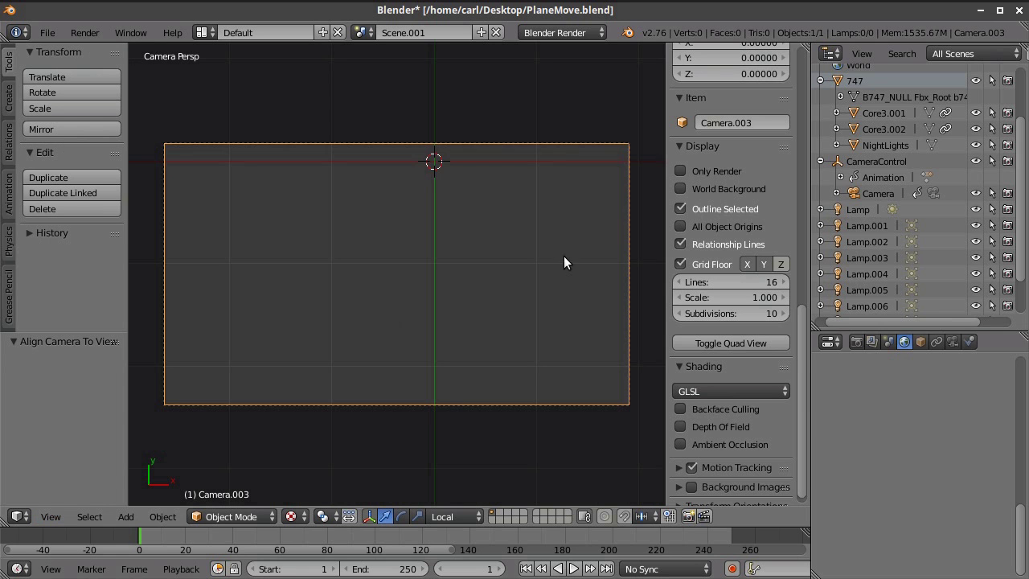
Centre the raised camera over the origin by moving it about 10.76 along Z, 1.13 along Y and 0.42 along X
{"action": "key", "text": "g"}
{"action": "key", "text": "z"}
{"action": "left_click", "coordinate": [496, 376]}
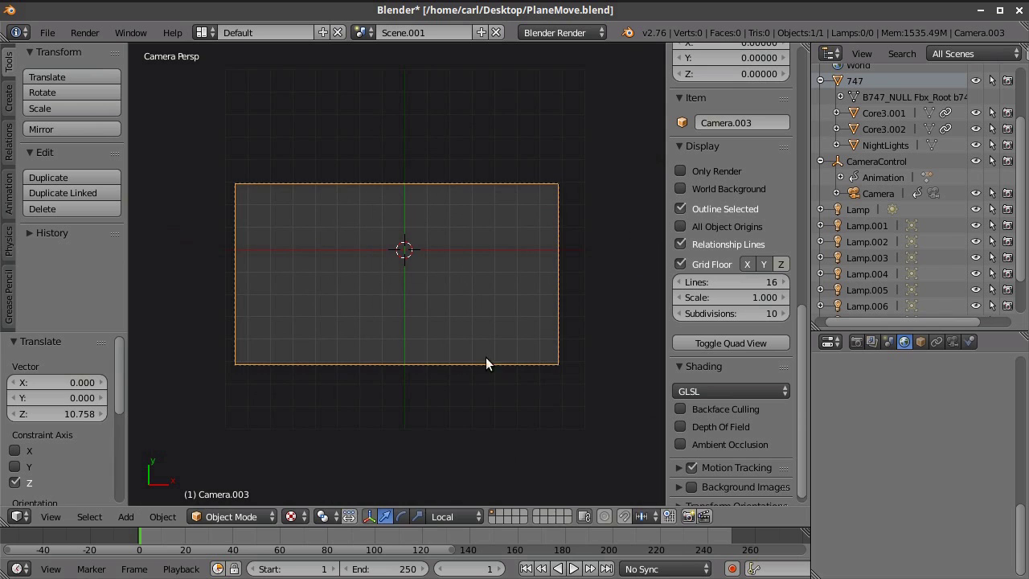
{"action": "key", "text": "g"}
{"action": "key", "text": "y"}
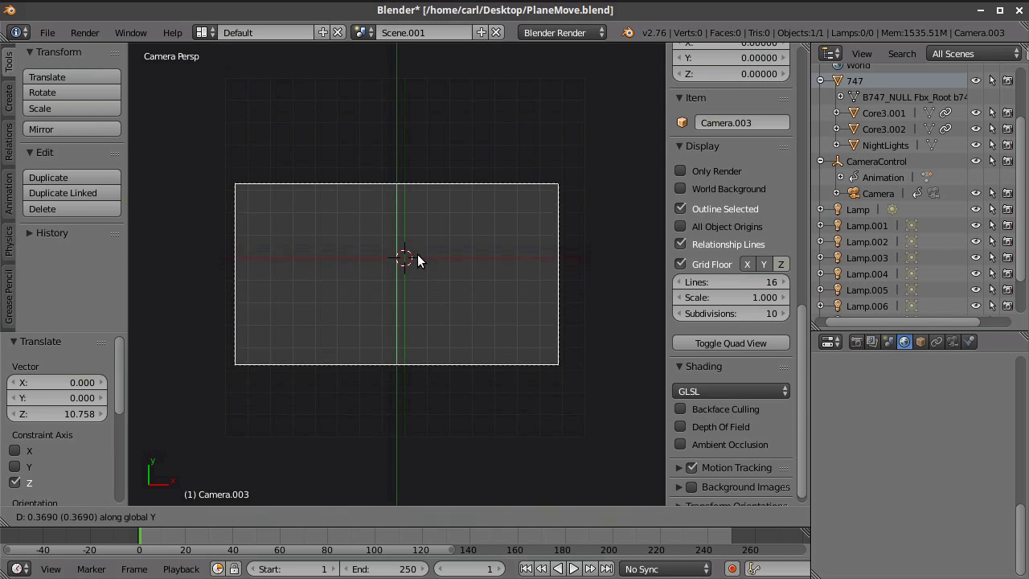
{"action": "left_click", "coordinate": [422, 225]}
{"action": "key", "text": "g"}
{"action": "key", "text": "x"}
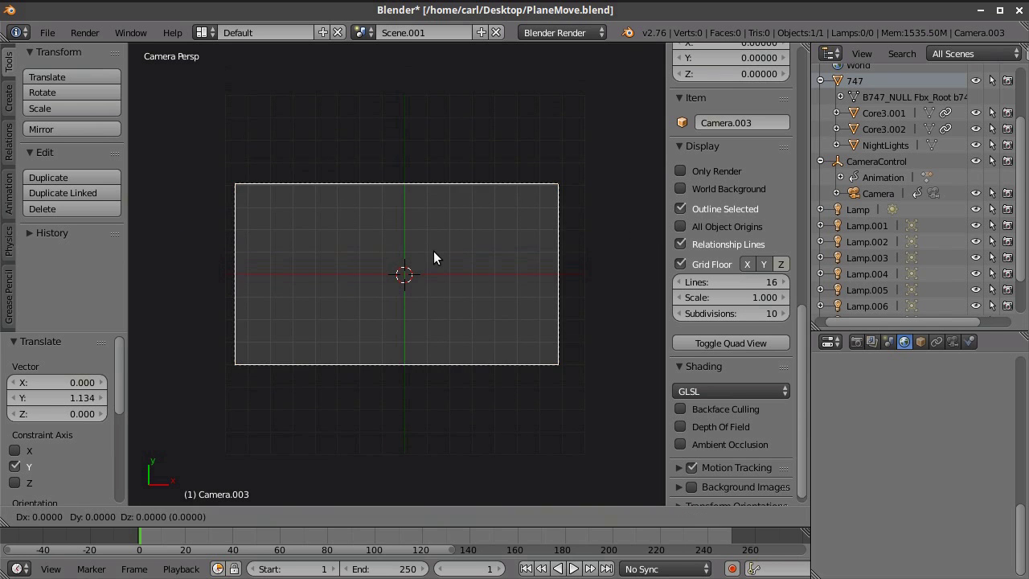
{"action": "left_click", "coordinate": [458, 252]}
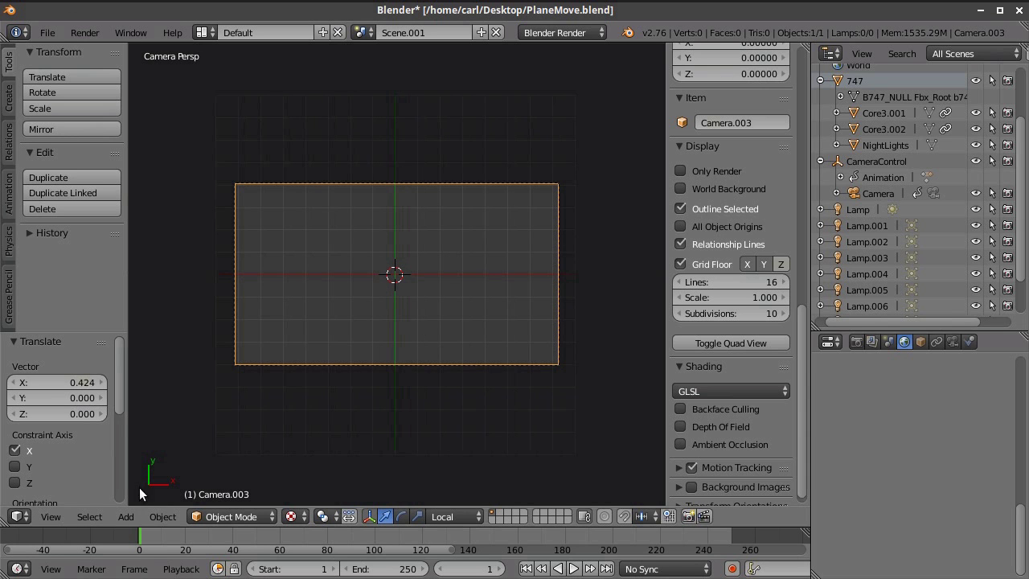
Add a mesh plane at the origin and scale it by about 7.65 so it fills the camera frame
{"action": "left_click", "coordinate": [126, 514]}
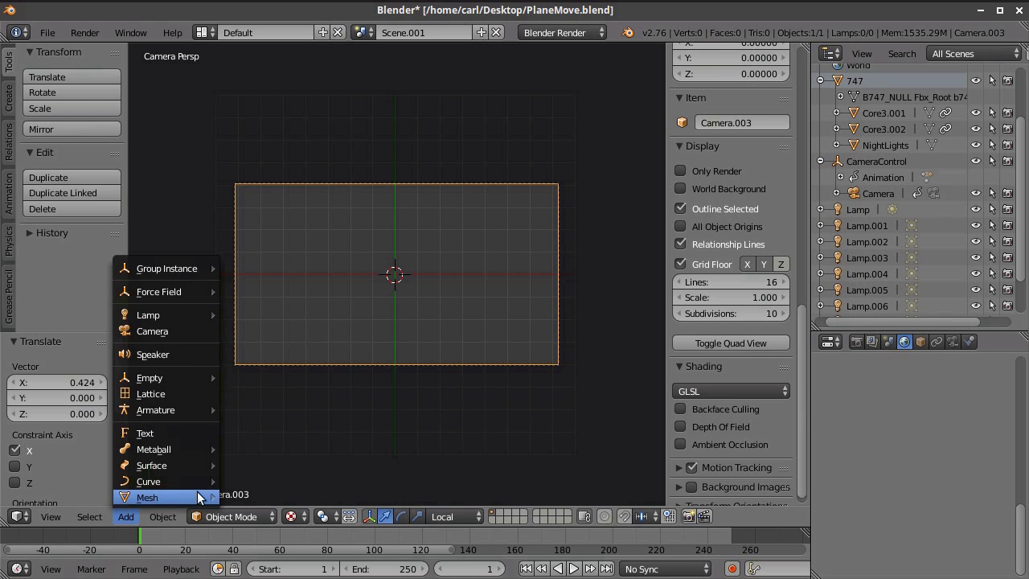
{"action": "mouse_move", "coordinate": [173, 497]}
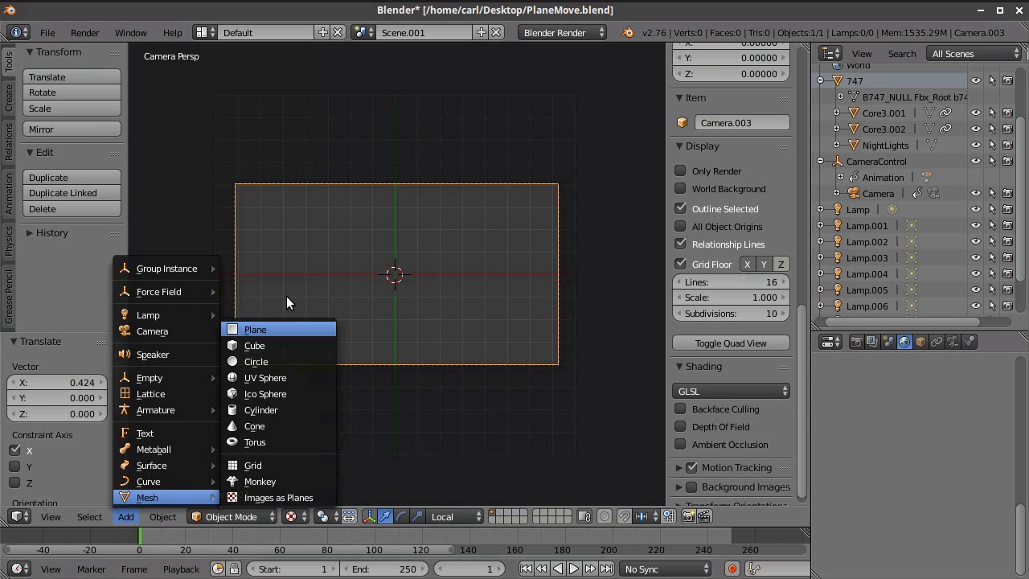
{"action": "left_click", "coordinate": [284, 326]}
{"action": "key", "text": "s"}
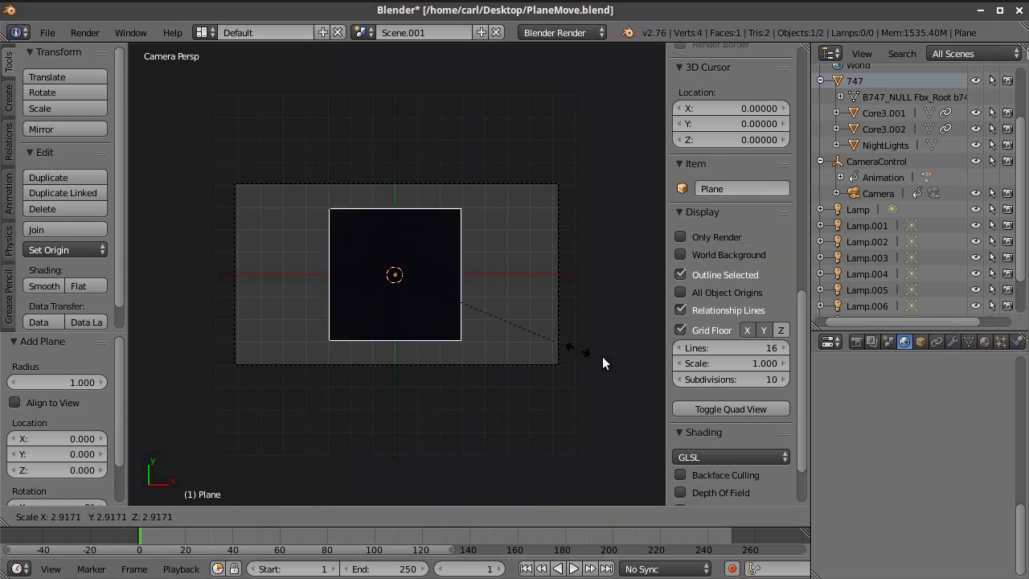
{"action": "left_click", "coordinate": [354, 408]}
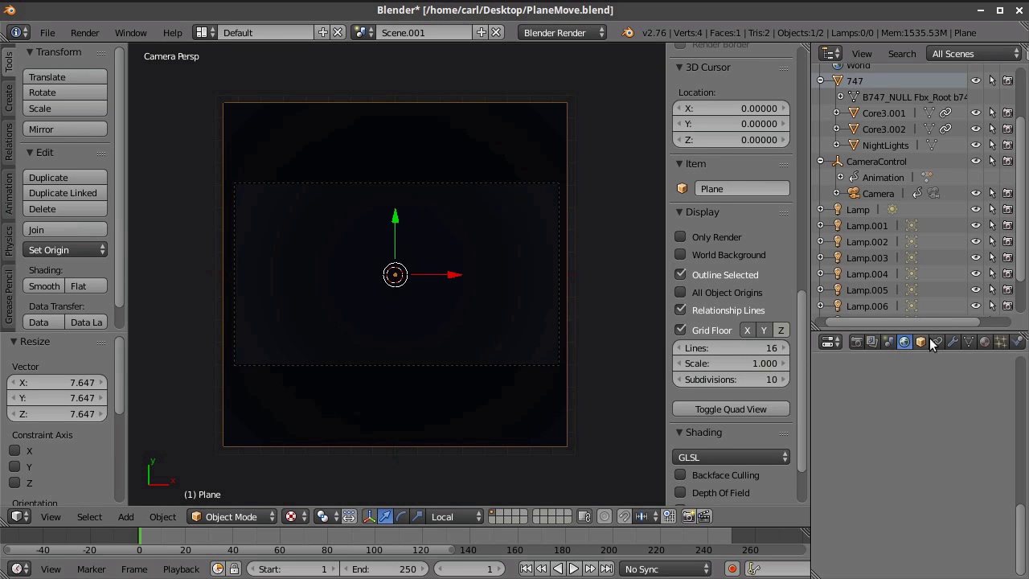
Add a new world to the scene and toggle its Mist setting on and off
{"action": "left_click", "coordinate": [856, 341]}
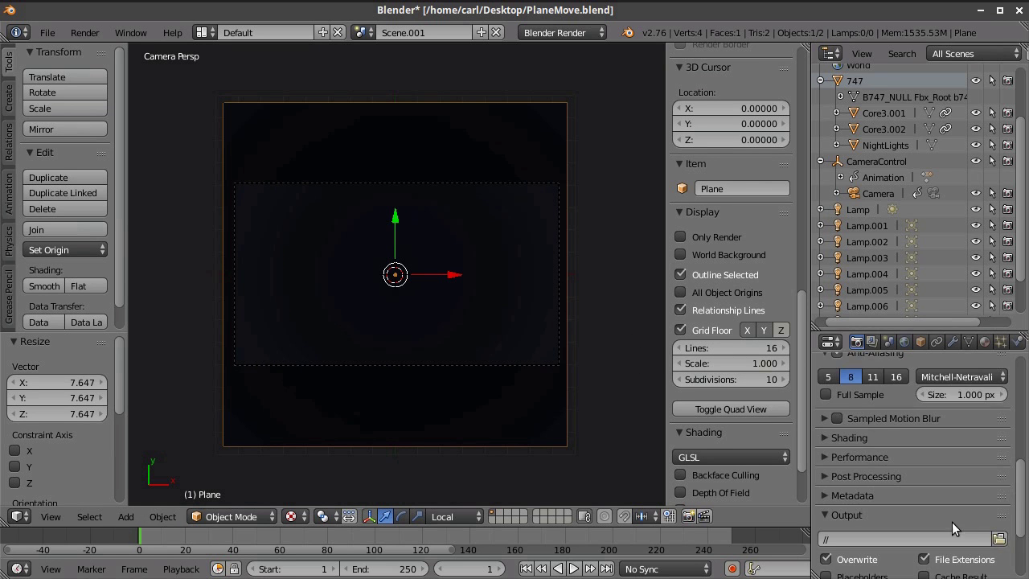
{"action": "scroll", "coordinate": [951, 522], "scroll_direction": "down", "scroll_amount": 2}
{"action": "left_click", "coordinate": [904, 341]}
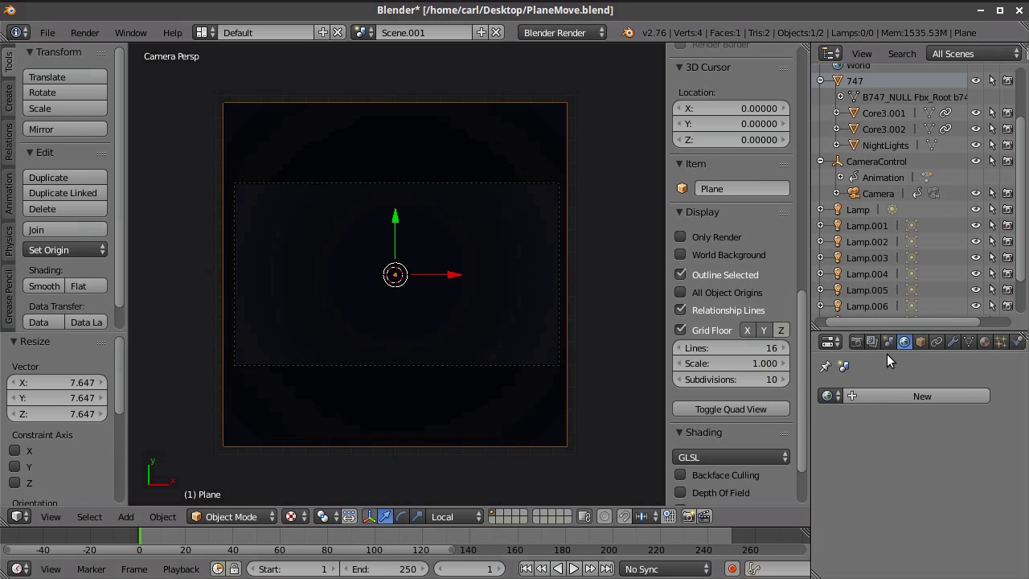
{"action": "left_click", "coordinate": [876, 394]}
{"action": "scroll", "coordinate": [911, 416], "scroll_direction": "down", "scroll_amount": 12}
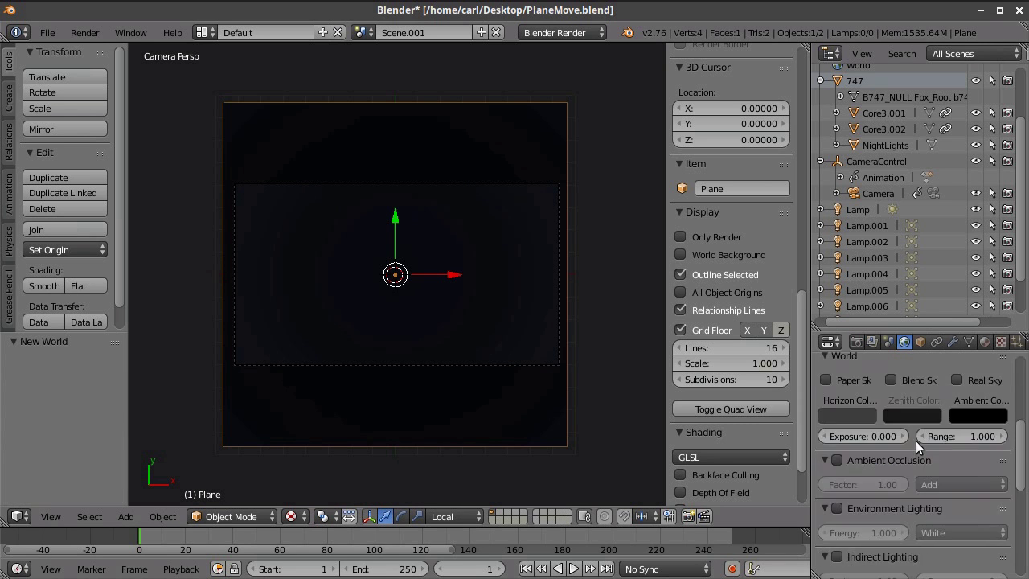
{"action": "left_click", "coordinate": [836, 484]}
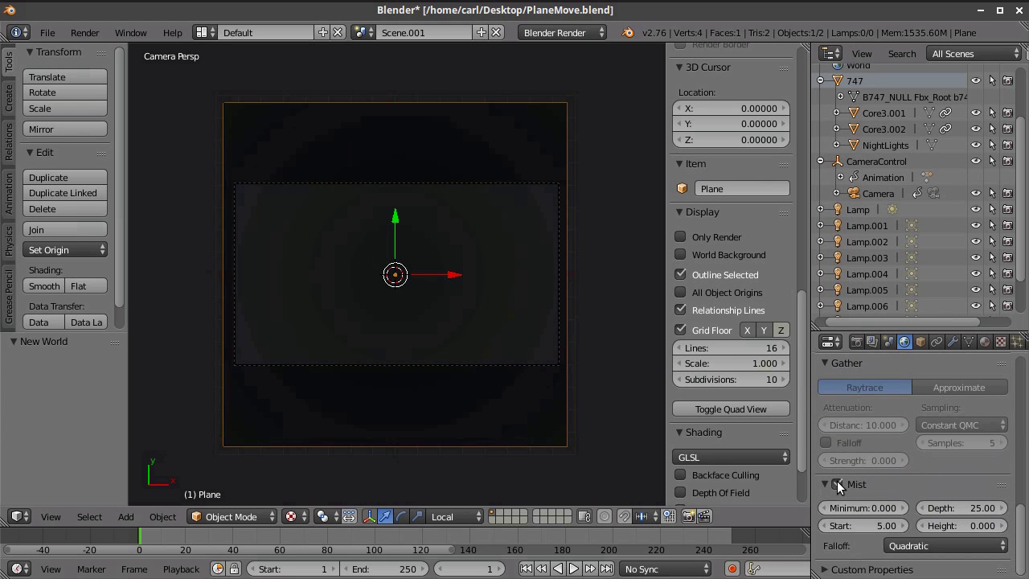
{"action": "left_click", "coordinate": [836, 484]}
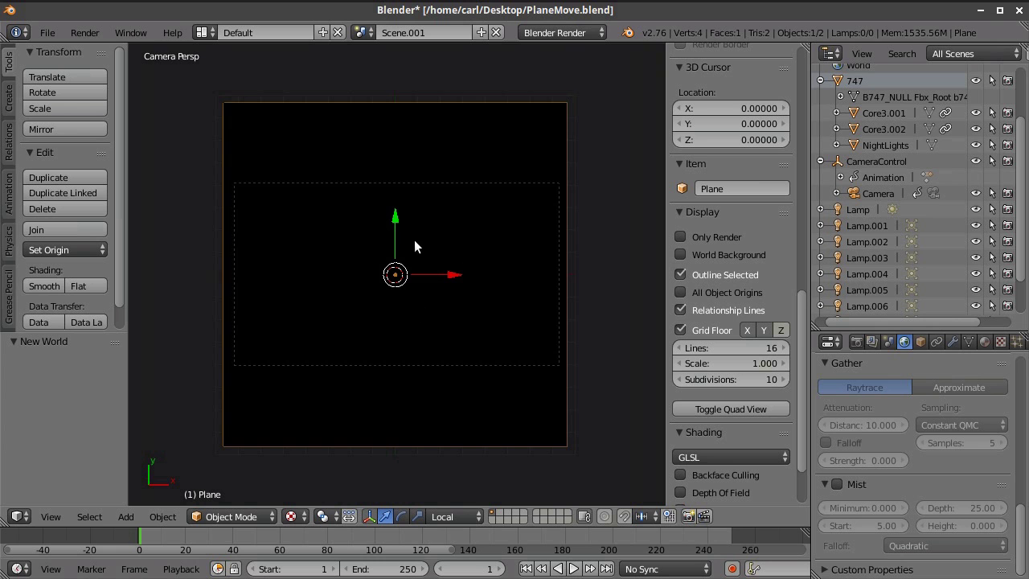
Give the plane a new material and make it Shadeless
{"action": "scroll", "coordinate": [414, 241], "scroll_direction": "up", "scroll_amount": 1}
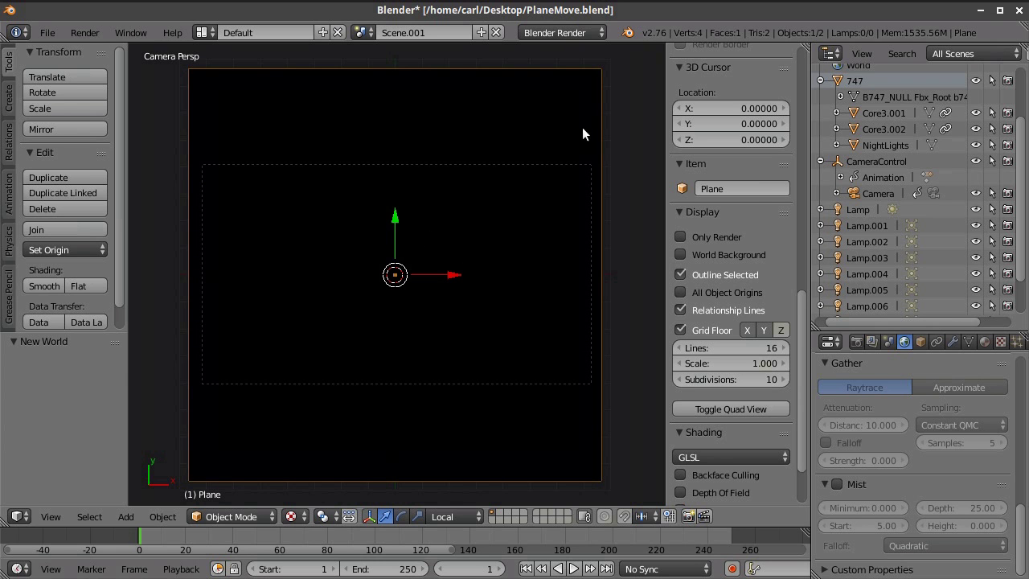
{"action": "left_click", "coordinate": [985, 344]}
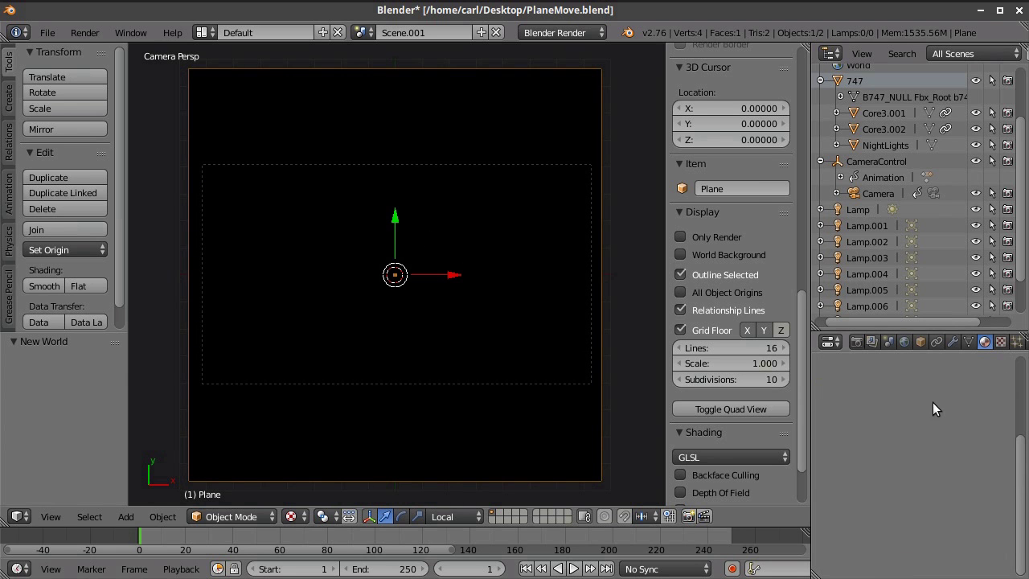
{"action": "left_click", "coordinate": [909, 447]}
{"action": "scroll", "coordinate": [936, 474], "scroll_direction": "down", "scroll_amount": 5}
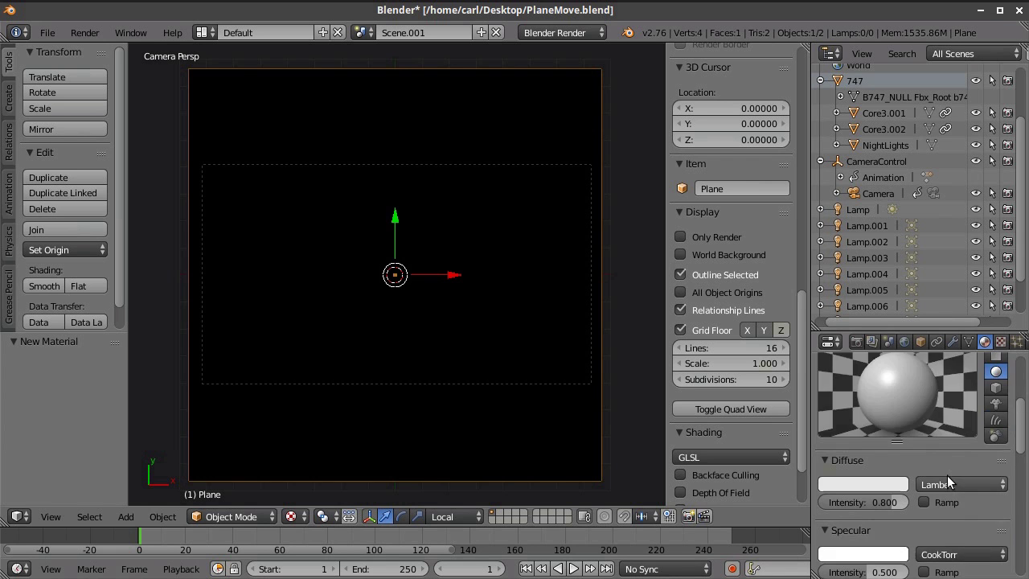
{"action": "scroll", "coordinate": [947, 483], "scroll_direction": "down", "scroll_amount": 4}
{"action": "left_click", "coordinate": [925, 511]}
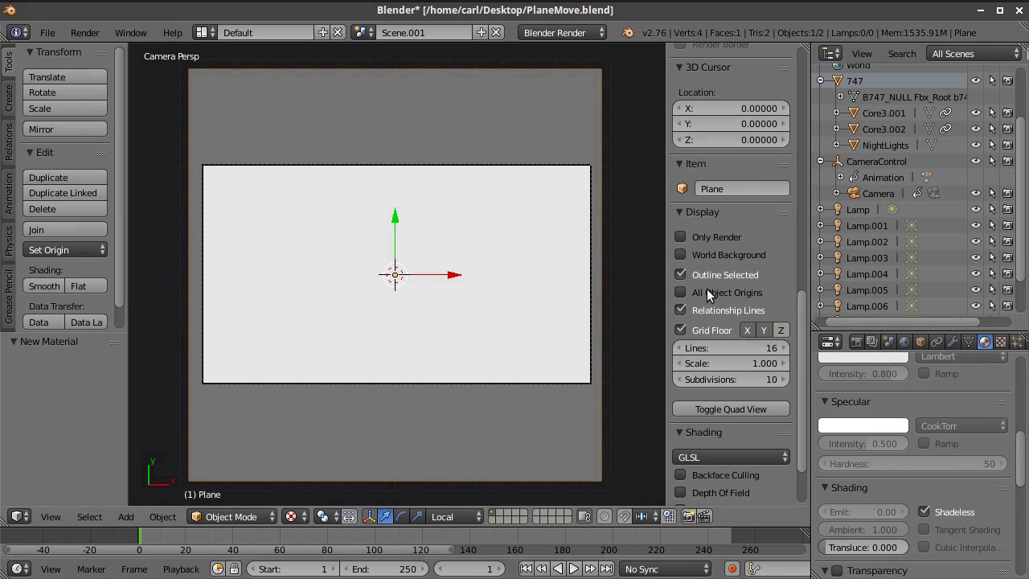
Add a new texture to the plane's material and set its type to Noise
{"action": "left_click", "coordinate": [1001, 341]}
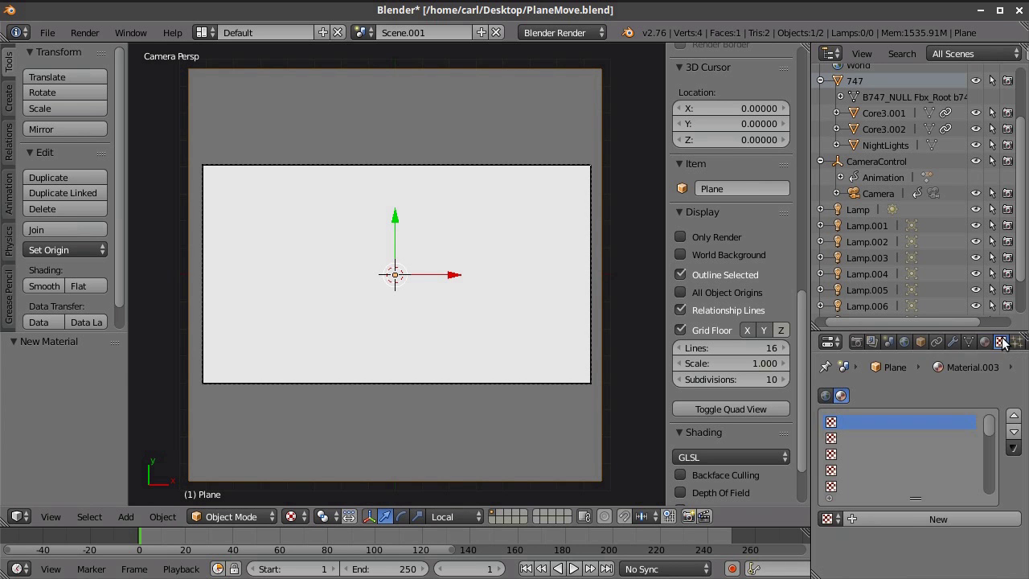
{"action": "left_click", "coordinate": [965, 518]}
{"action": "left_click", "coordinate": [956, 538]}
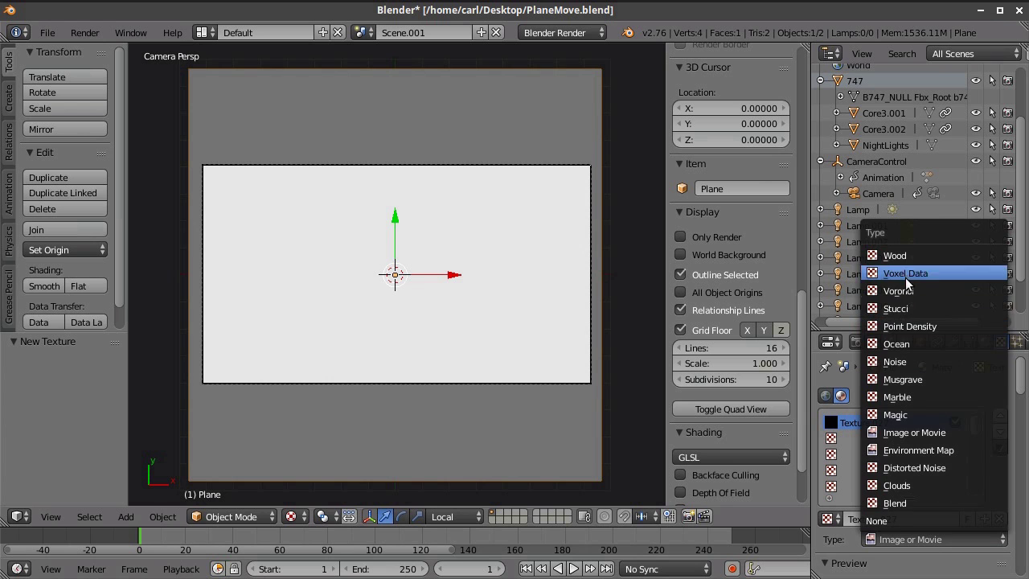
{"action": "left_click", "coordinate": [905, 361]}
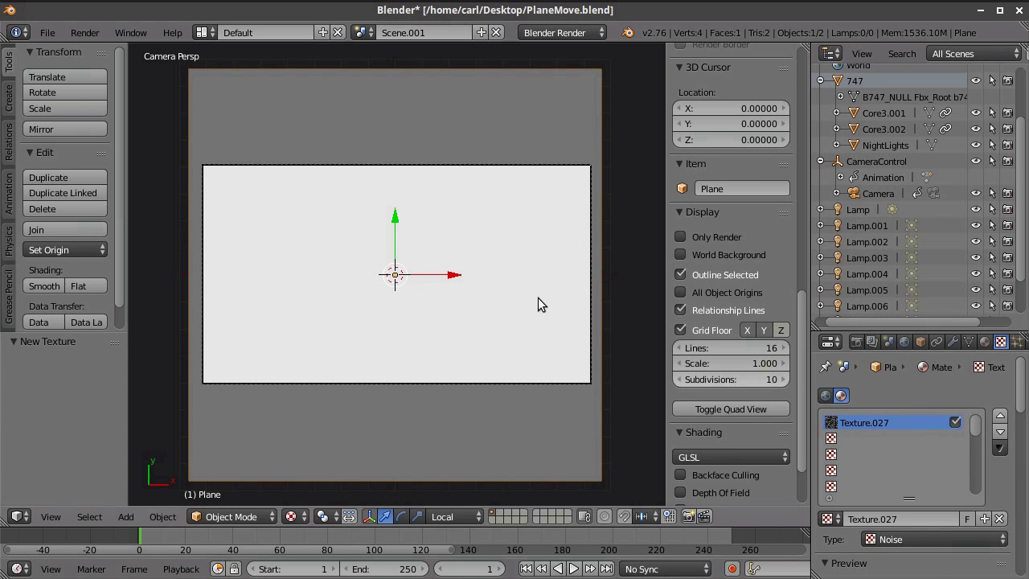
Switch the viewport shading to Rendered to preview the noise texture on the plane
{"action": "left_click", "coordinate": [292, 516]}
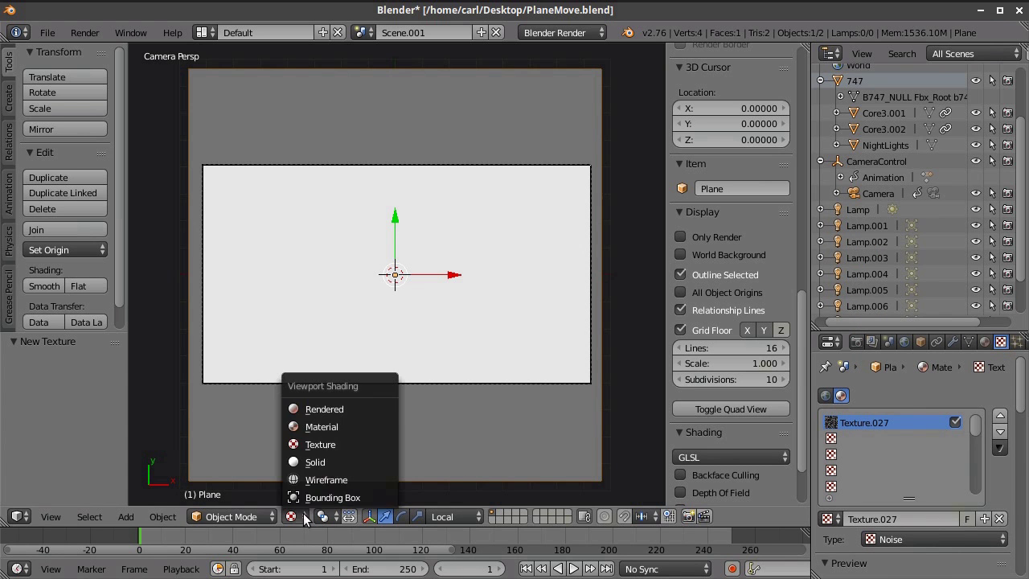
{"action": "left_click", "coordinate": [329, 408]}
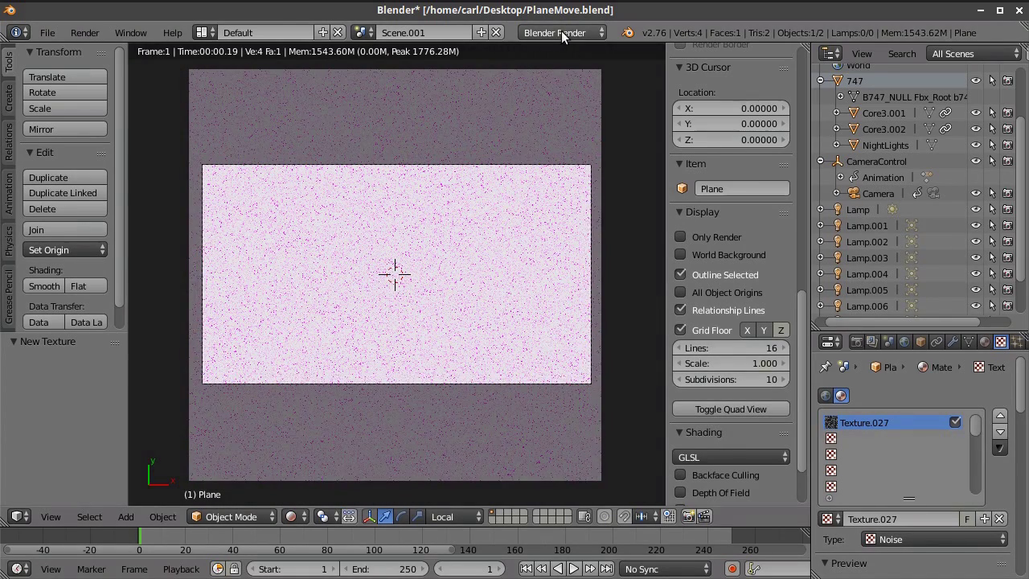
{"action": "scroll", "coordinate": [481, 248], "scroll_direction": "up", "scroll_amount": 1}
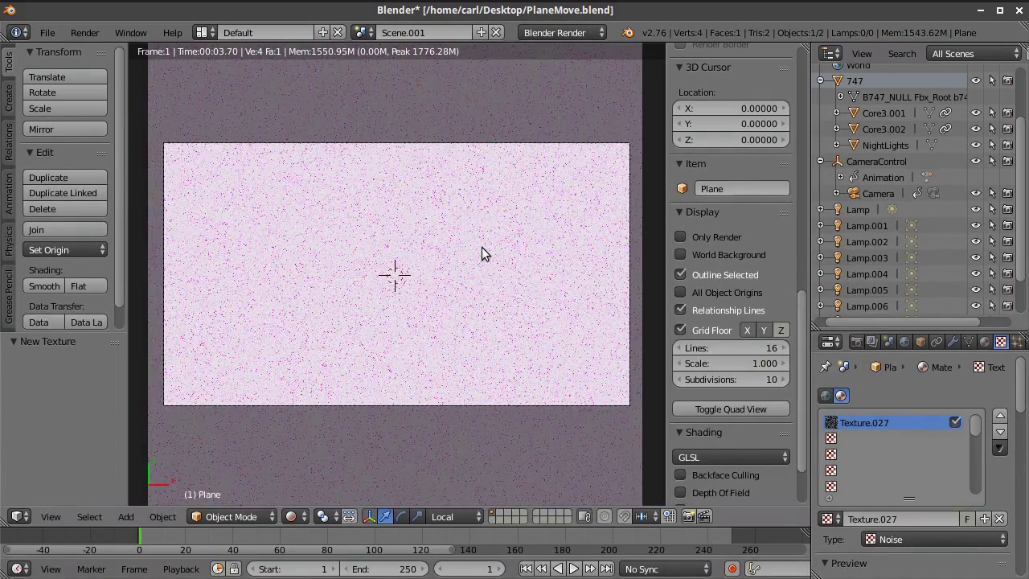
Advance the timeline one frame at a time to frame 8 to check how the noise changes between frames
{"action": "left_click", "coordinate": [501, 568]}
{"action": "left_click", "coordinate": [501, 568]}
{"action": "left_click", "coordinate": [501, 568]}
{"action": "left_click", "coordinate": [501, 568]}
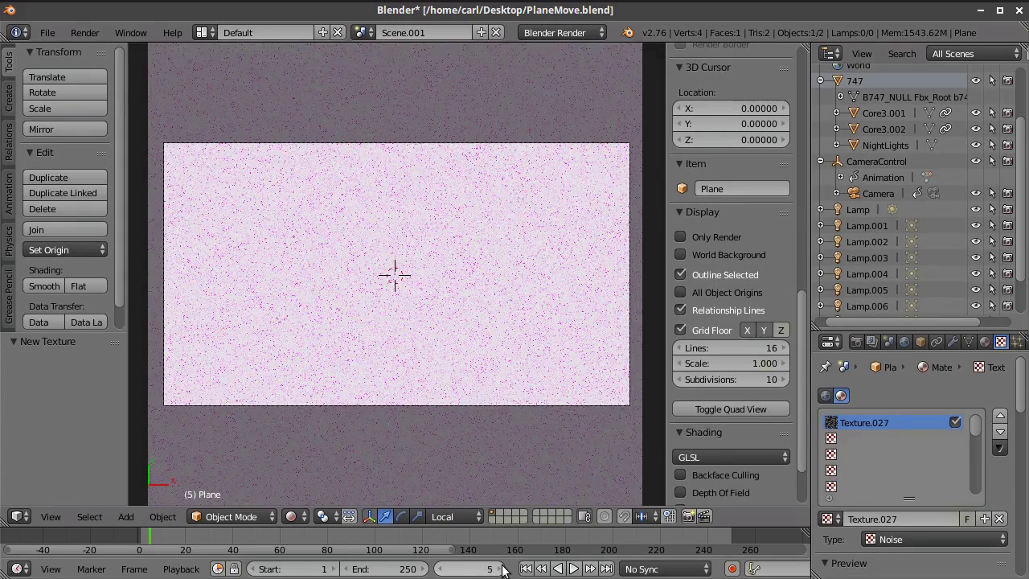
{"action": "left_click", "coordinate": [500, 568]}
{"action": "left_click", "coordinate": [501, 568]}
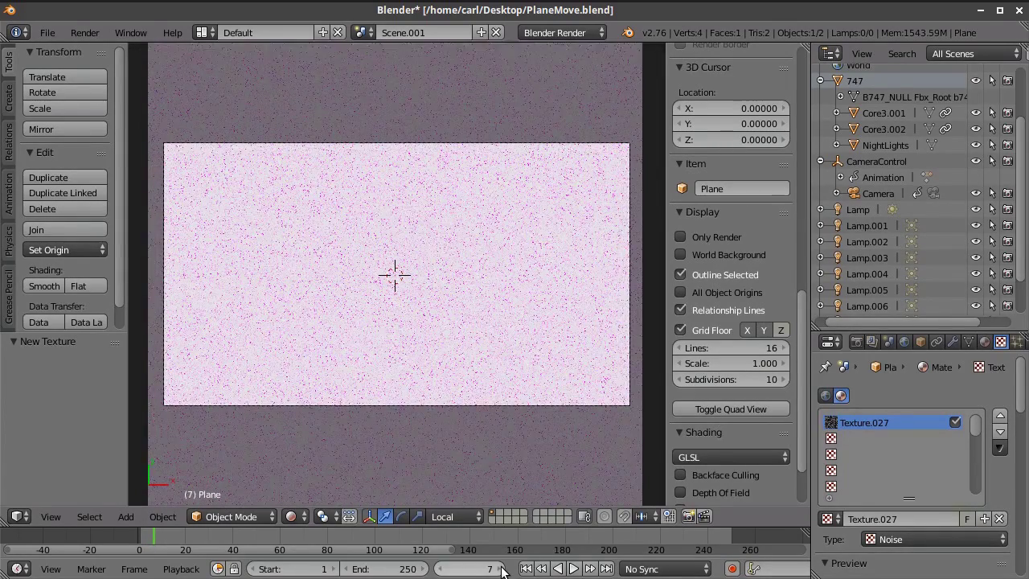
{"action": "left_click", "coordinate": [501, 568]}
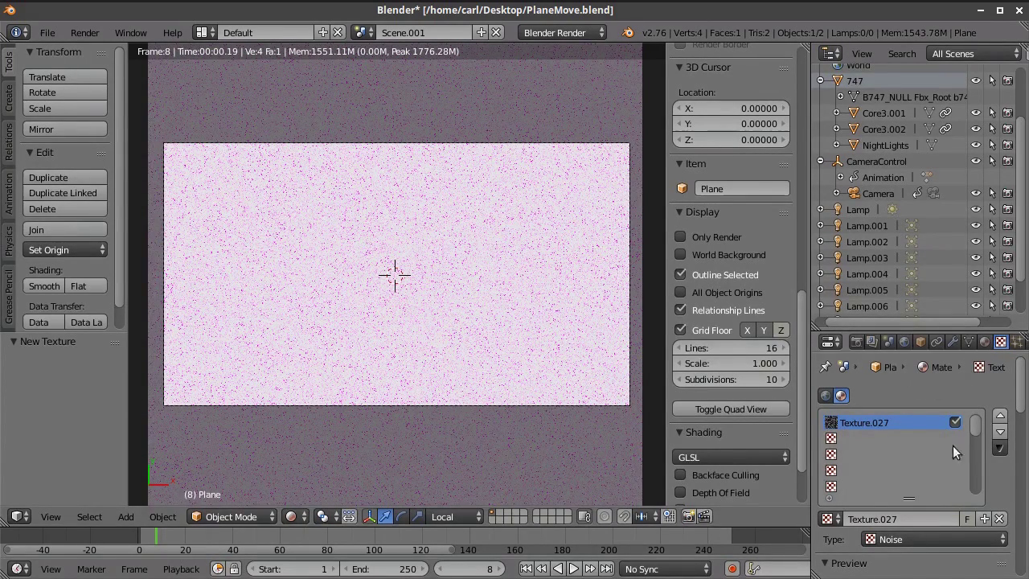
Enable the color ramp on the noise texture and make its first black stop fully opaque
{"action": "scroll", "coordinate": [964, 478], "scroll_direction": "down", "scroll_amount": 1}
{"action": "scroll", "coordinate": [976, 469], "scroll_direction": "up", "scroll_amount": 1}
{"action": "scroll", "coordinate": [900, 523], "scroll_direction": "down", "scroll_amount": 4}
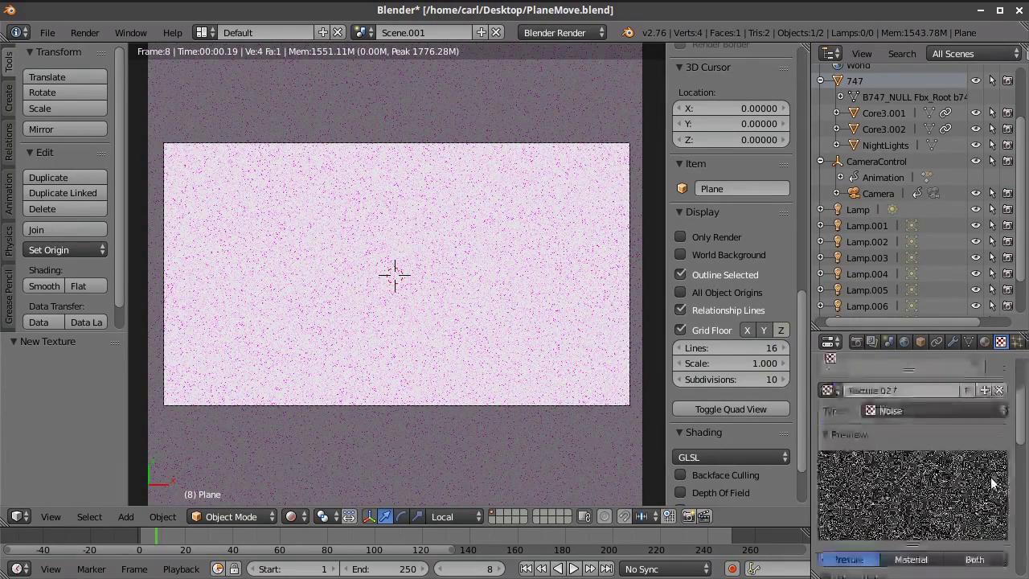
{"action": "scroll", "coordinate": [864, 450], "scroll_direction": "down", "scroll_amount": 6}
{"action": "left_click", "coordinate": [828, 410]}
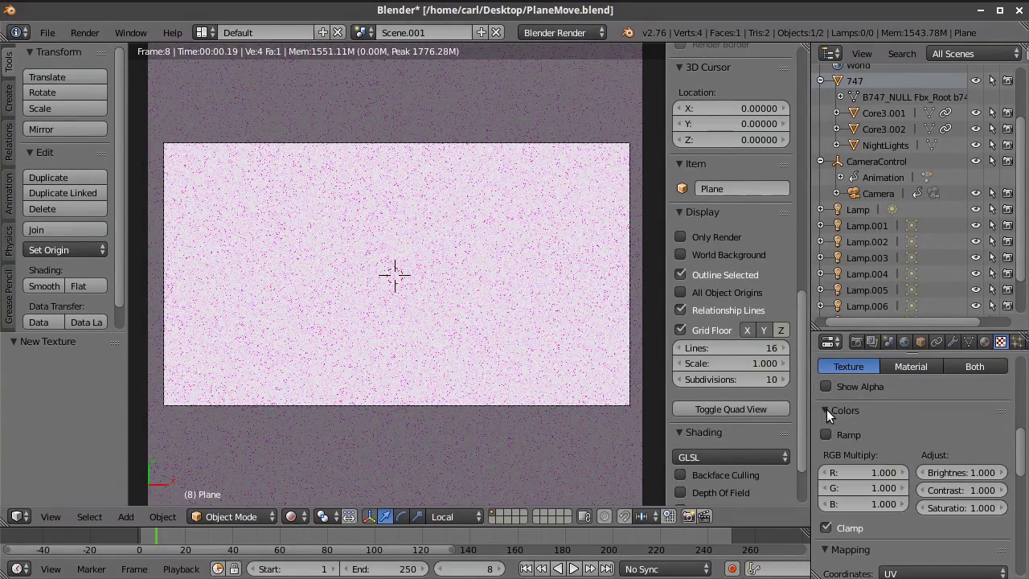
{"action": "left_click", "coordinate": [826, 434]}
{"action": "scroll", "coordinate": [922, 432], "scroll_direction": "down", "scroll_amount": 2}
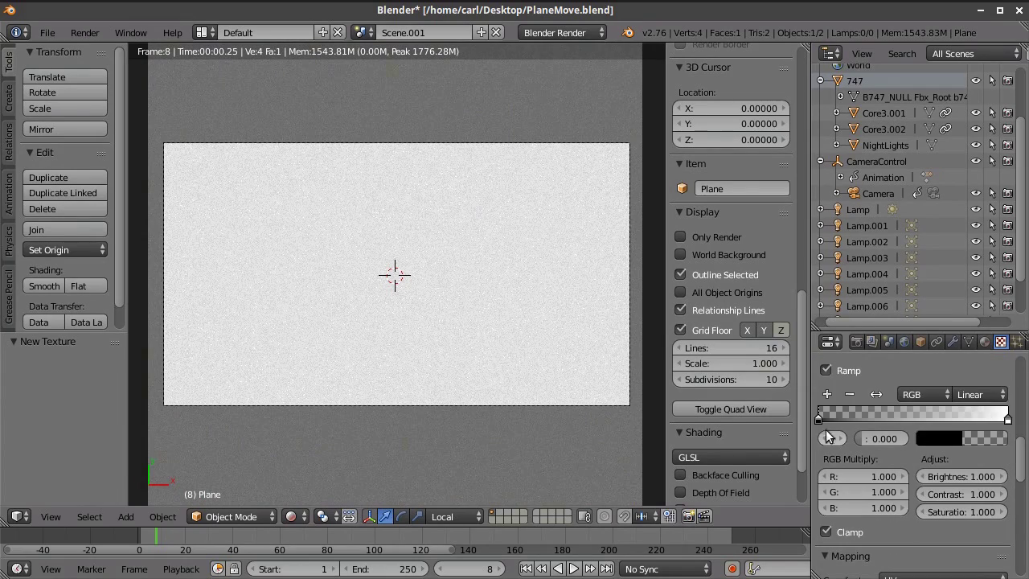
{"action": "left_click", "coordinate": [952, 440]}
{"action": "left_click_drag", "start_coordinate": [874, 416], "coordinate": [975, 415]}
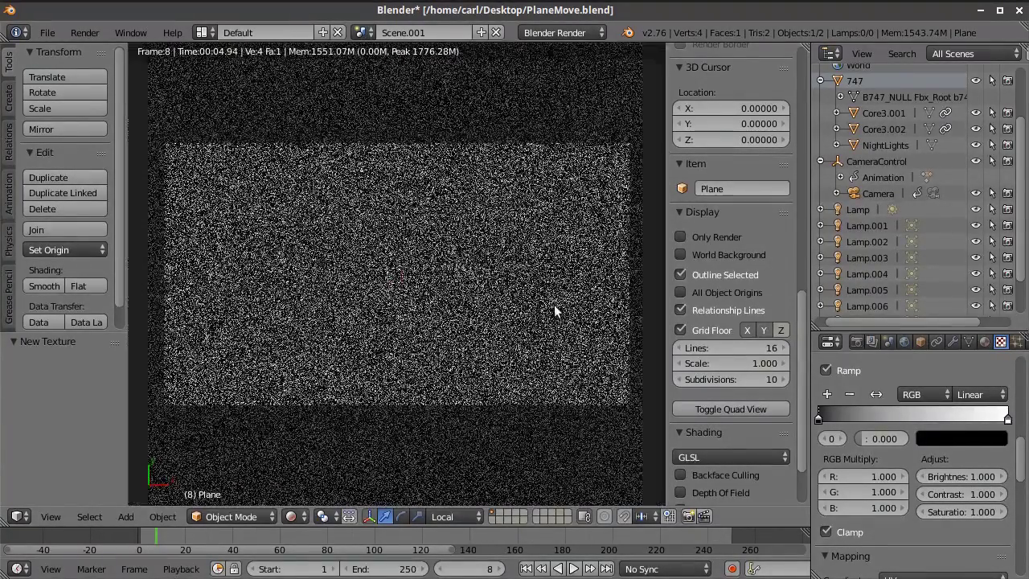
Advance frame by frame to frame 11 to check the black-and-white noise and review the texture settings
{"action": "left_click", "coordinate": [498, 568]}
{"action": "left_click", "coordinate": [500, 568]}
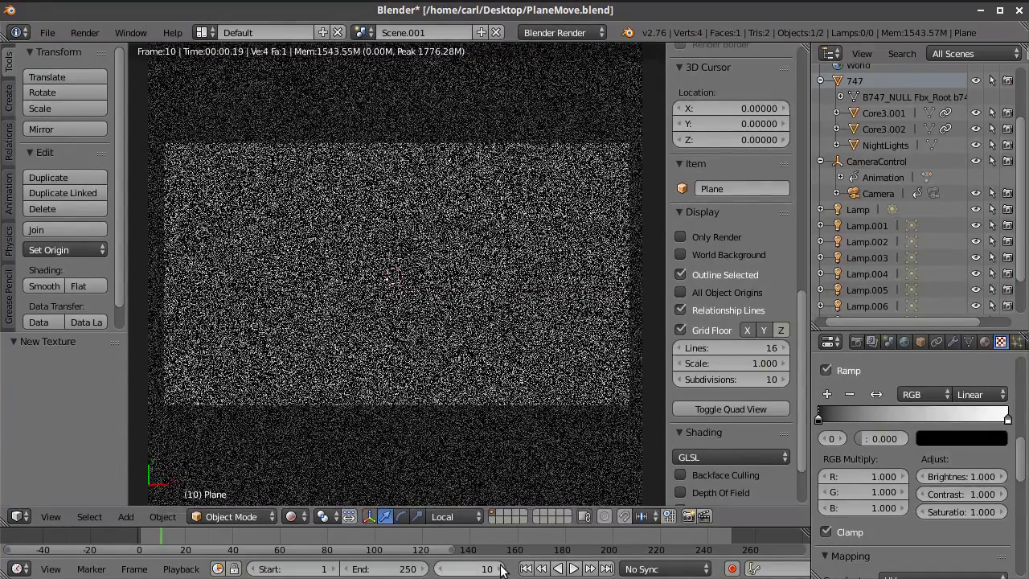
{"action": "left_click", "coordinate": [500, 568]}
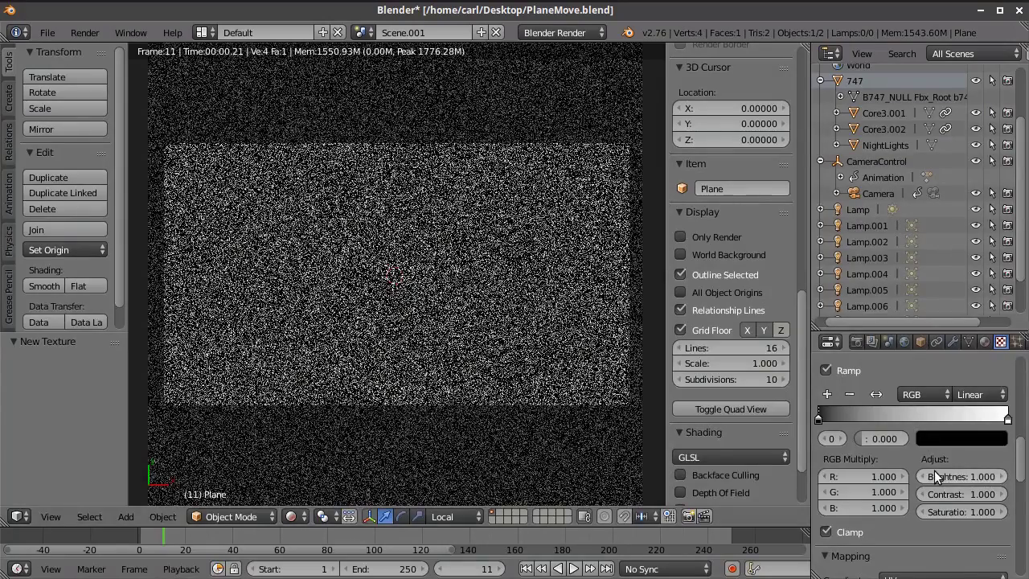
{"action": "scroll", "coordinate": [888, 473], "scroll_direction": "down", "scroll_amount": 2}
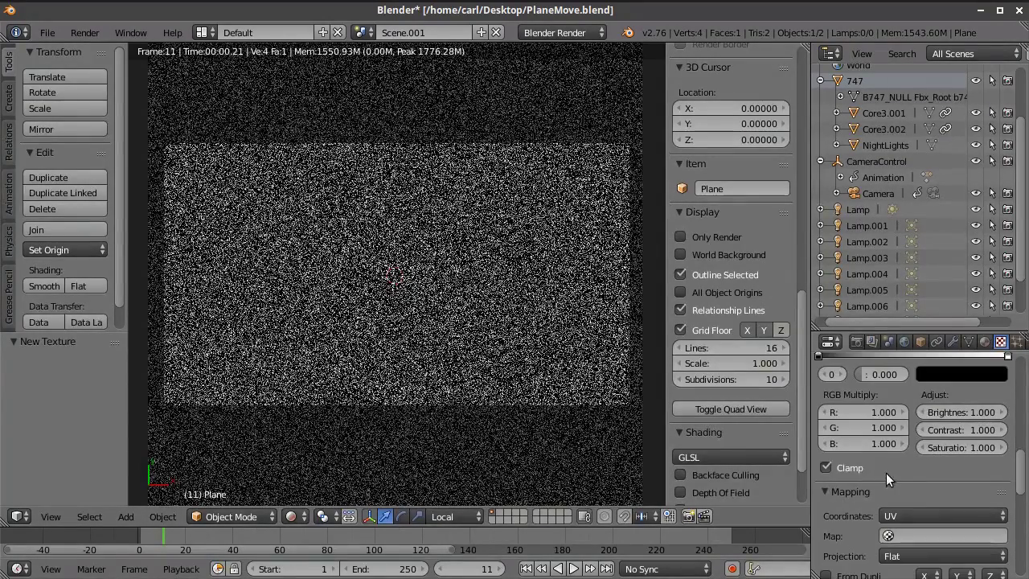
Set the noise scene's render resolution scale to 100% of 1920 × 1080 px
{"action": "left_click", "coordinate": [856, 342]}
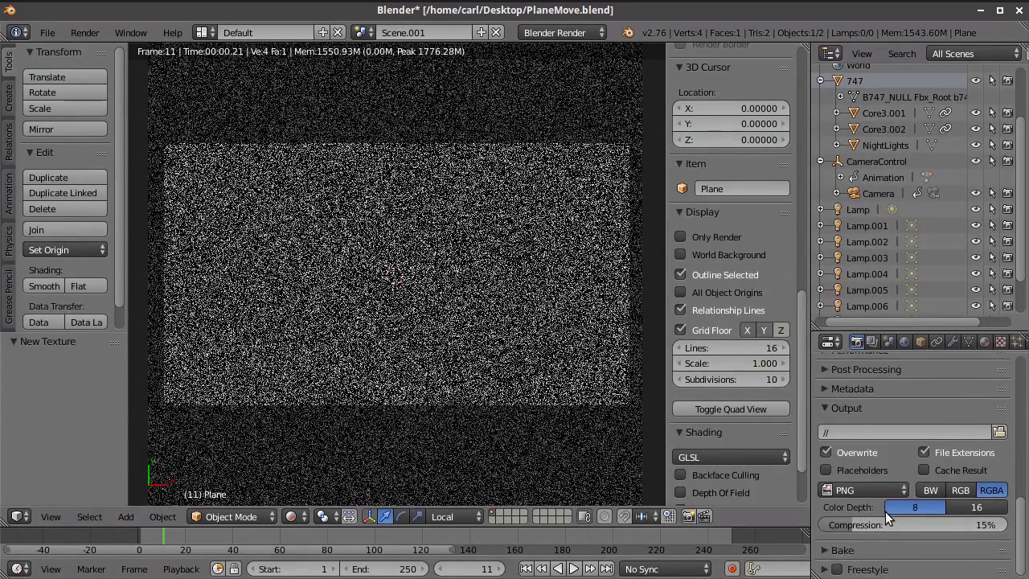
{"action": "scroll", "coordinate": [883, 494], "scroll_direction": "up", "scroll_amount": 10}
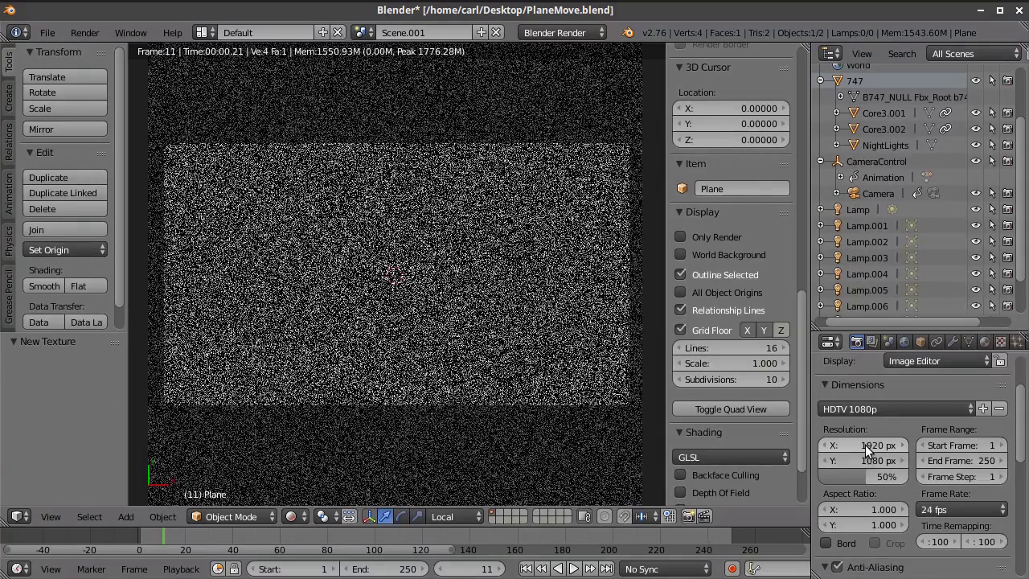
{"action": "left_click_drag", "start_coordinate": [866, 476], "coordinate": [912, 476]}
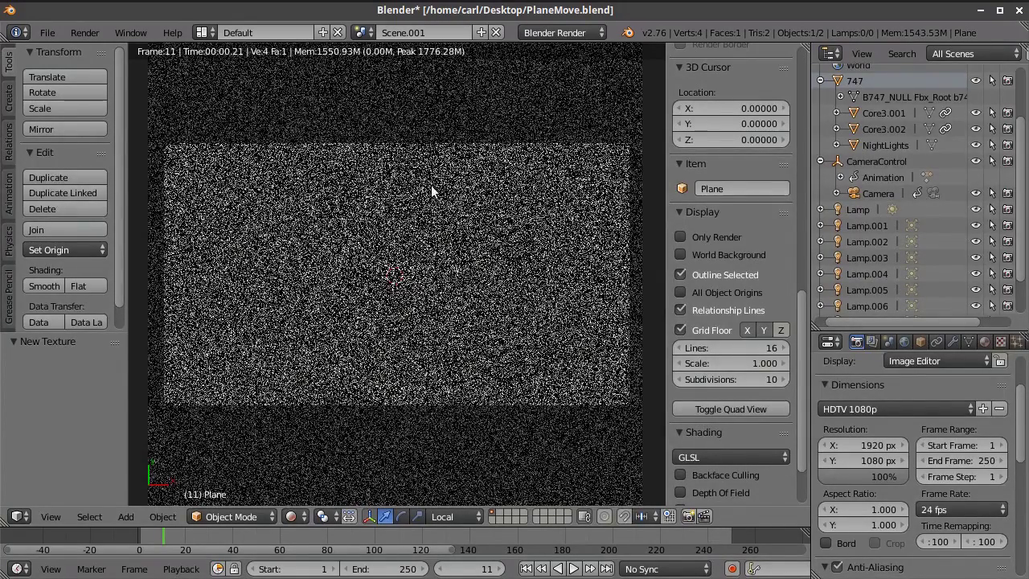
Switch to the Video Editing screen layout and open the Grading scene
{"action": "left_click", "coordinate": [200, 33]}
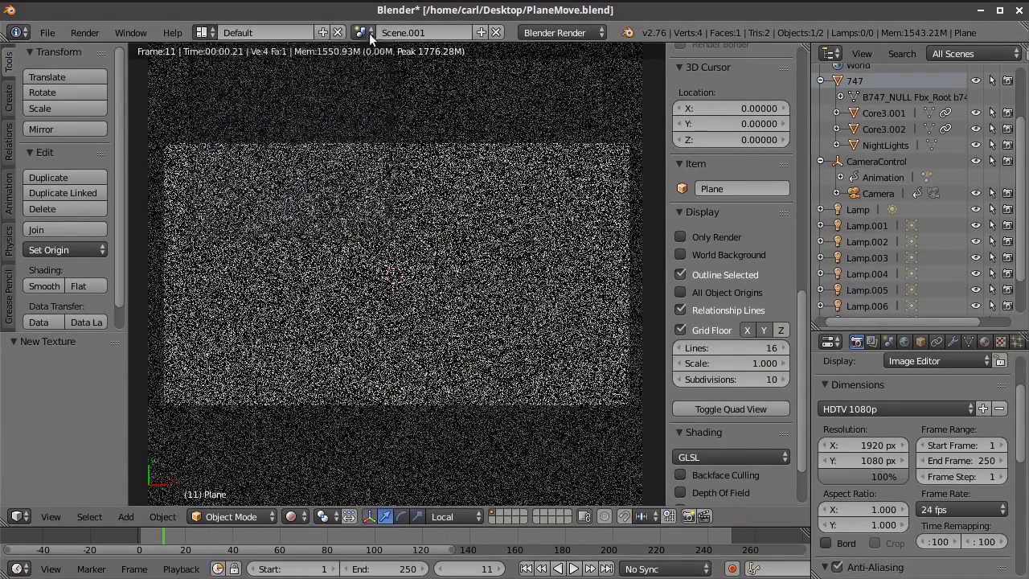
{"action": "left_click", "coordinate": [203, 33]}
{"action": "left_click", "coordinate": [234, 177]}
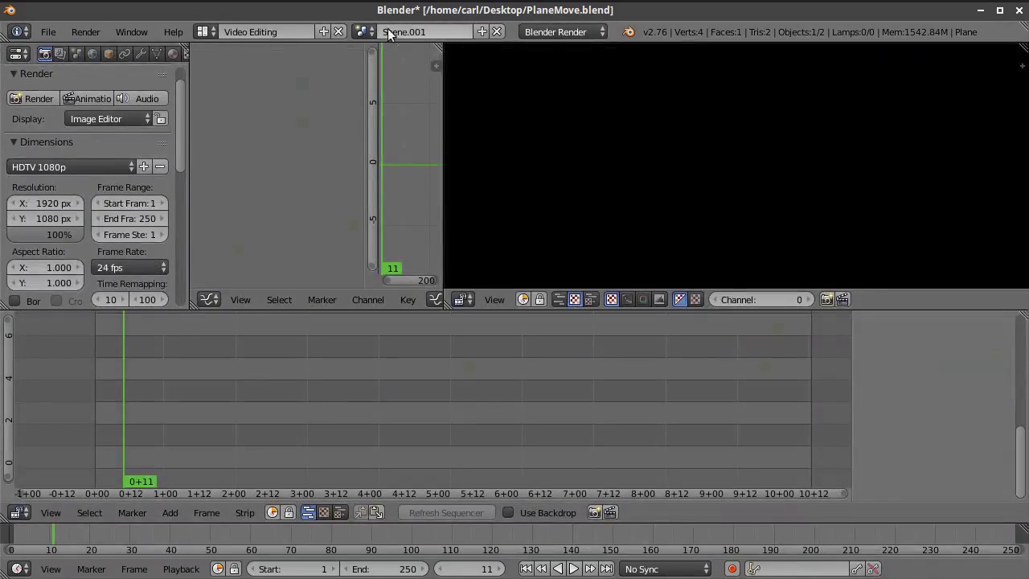
{"action": "left_click", "coordinate": [362, 32]}
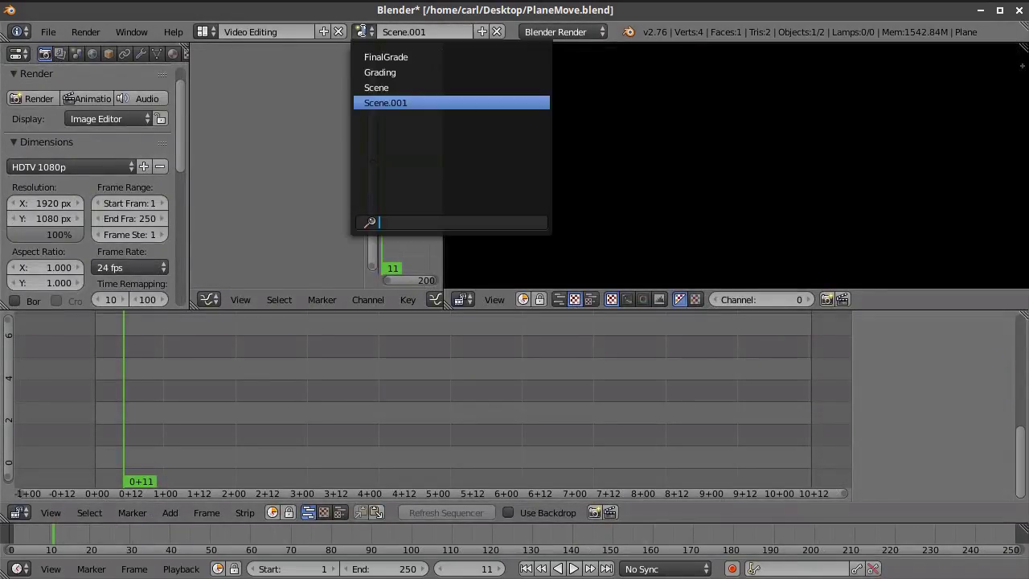
{"action": "left_click", "coordinate": [386, 71]}
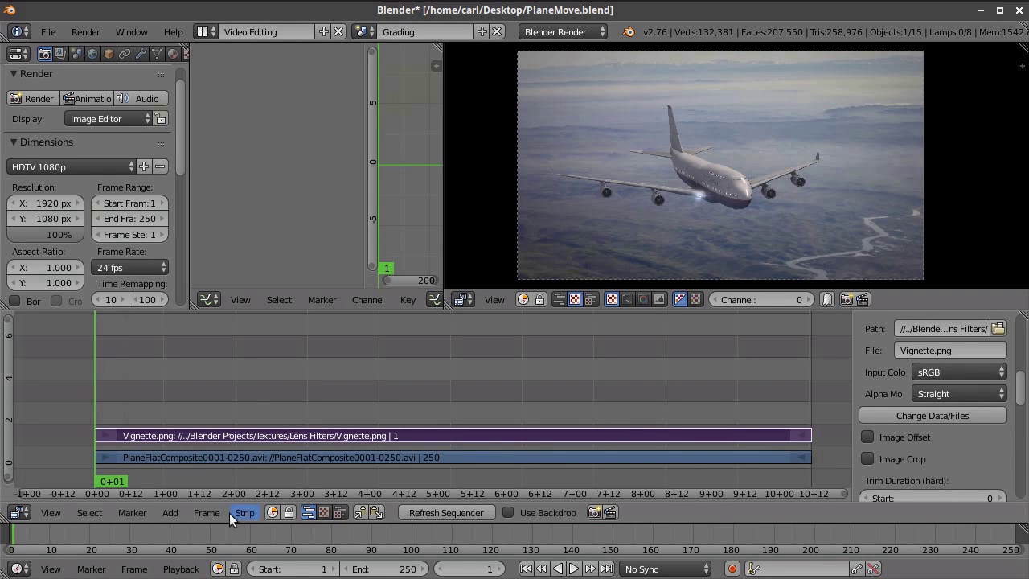
Add the movie 1080pNoise0001-0048.avi from the Lens Filters folder as a strip on channel 3, starting at frame 1
{"action": "left_click", "coordinate": [170, 512]}
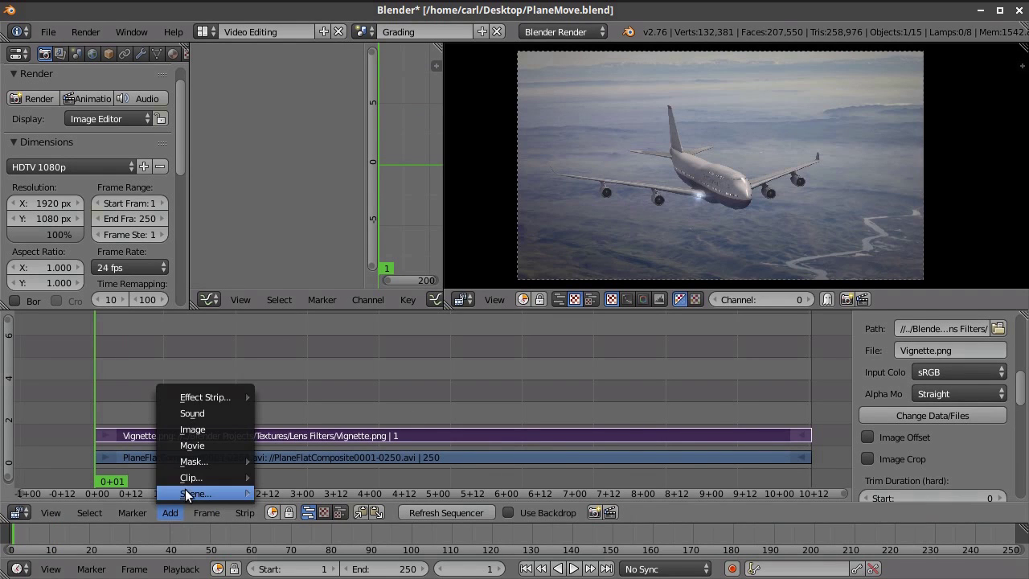
{"action": "left_click", "coordinate": [199, 444]}
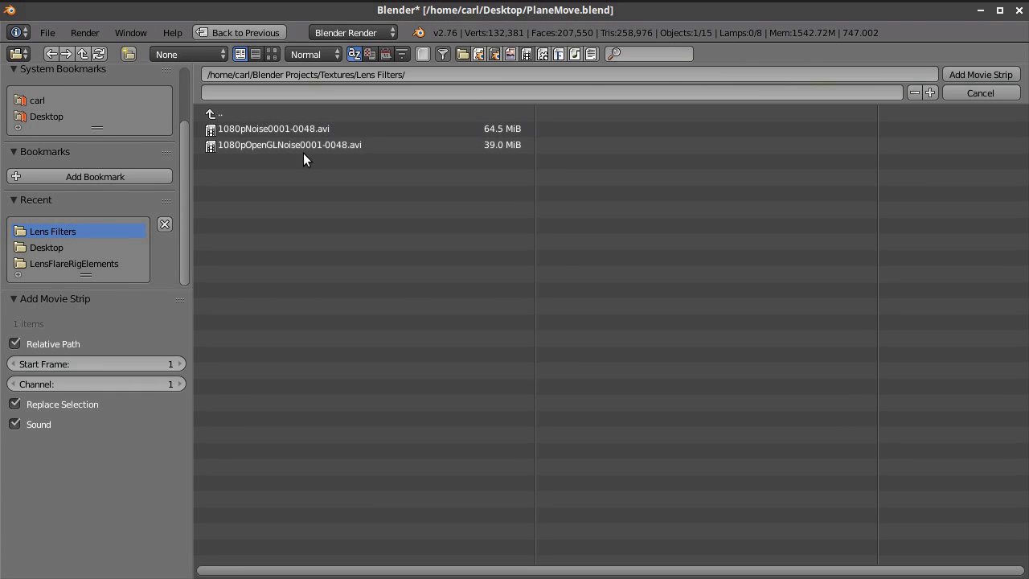
{"action": "left_click", "coordinate": [272, 53]}
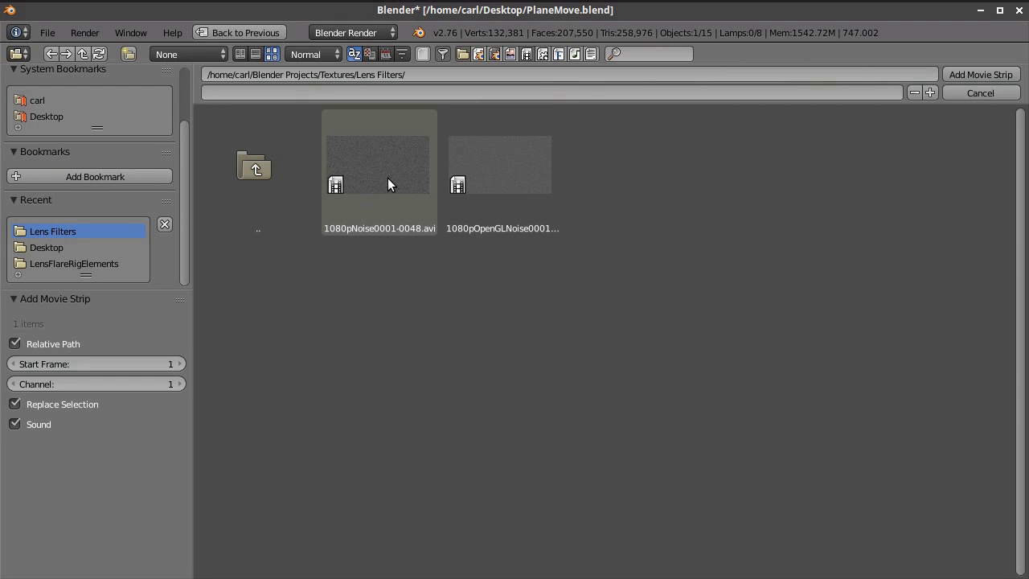
{"action": "left_click", "coordinate": [497, 185]}
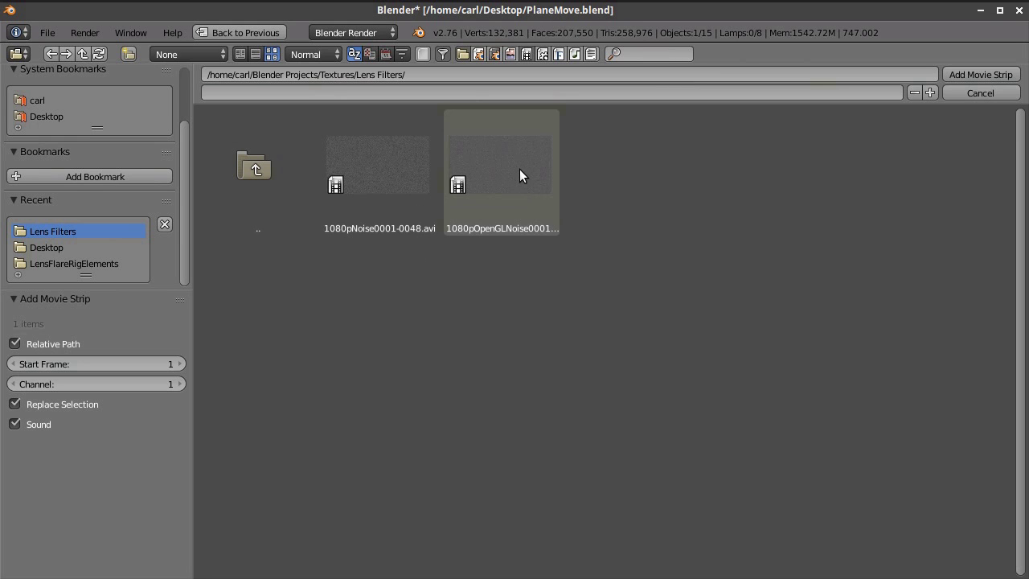
{"action": "left_click", "coordinate": [390, 164]}
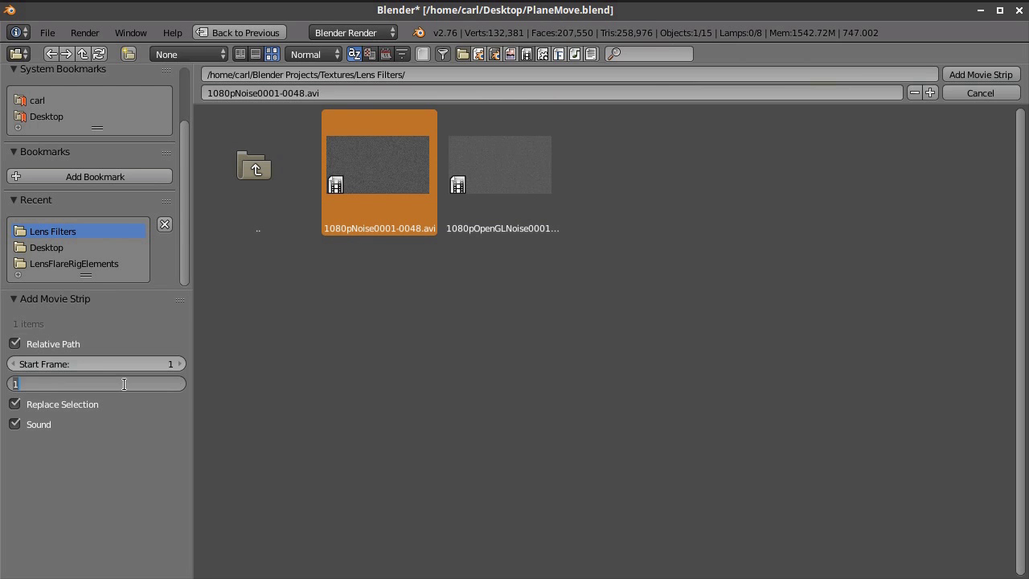
{"action": "left_click", "coordinate": [981, 75]}
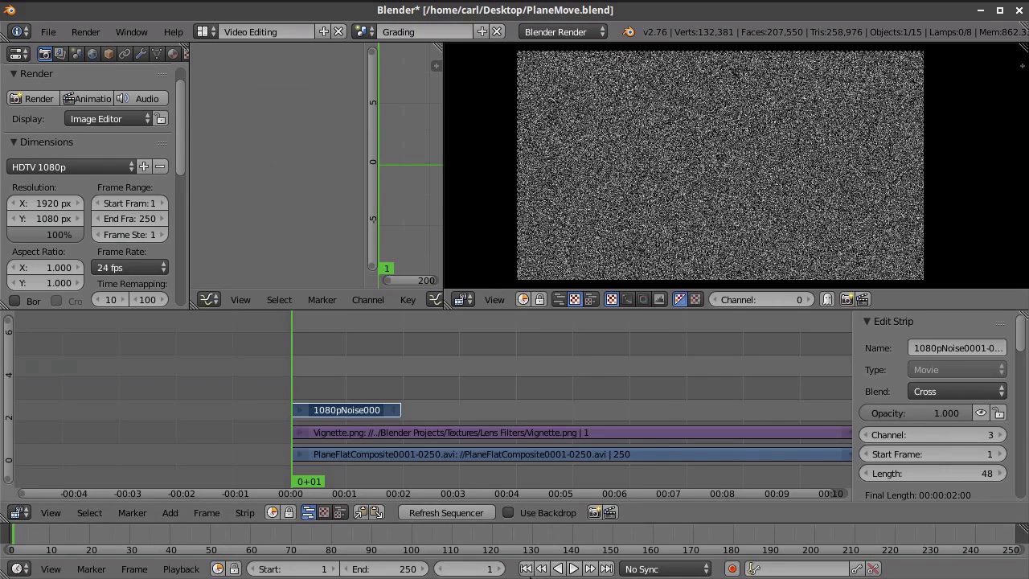
Duplicate the noise strip five times, placing the copies end to end on channel 3 past the end of the plane movie
{"action": "scroll", "coordinate": [592, 361], "scroll_direction": "right", "scroll_amount": 4, "text": "ctrl"}
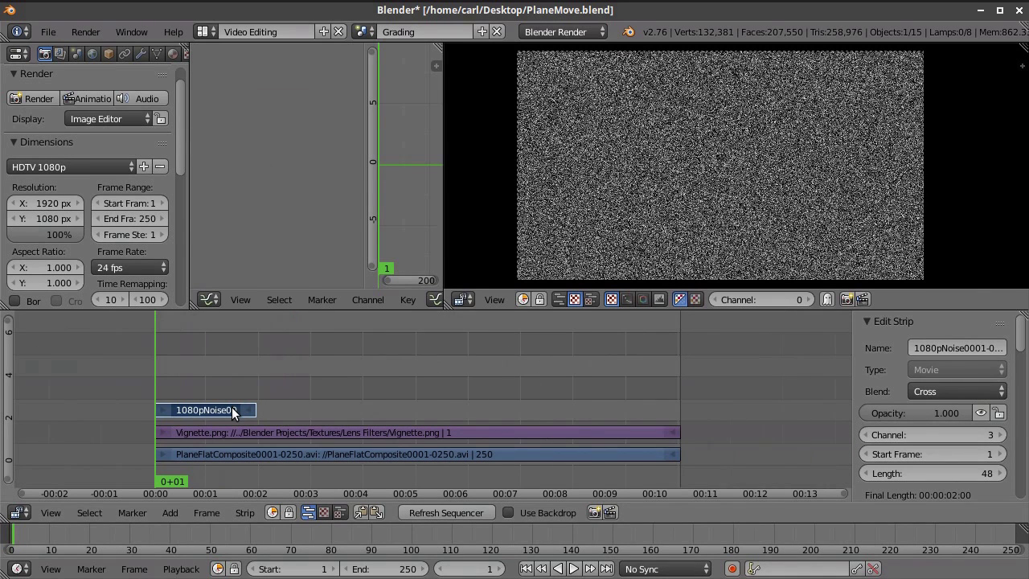
{"action": "key", "text": "shift+d"}
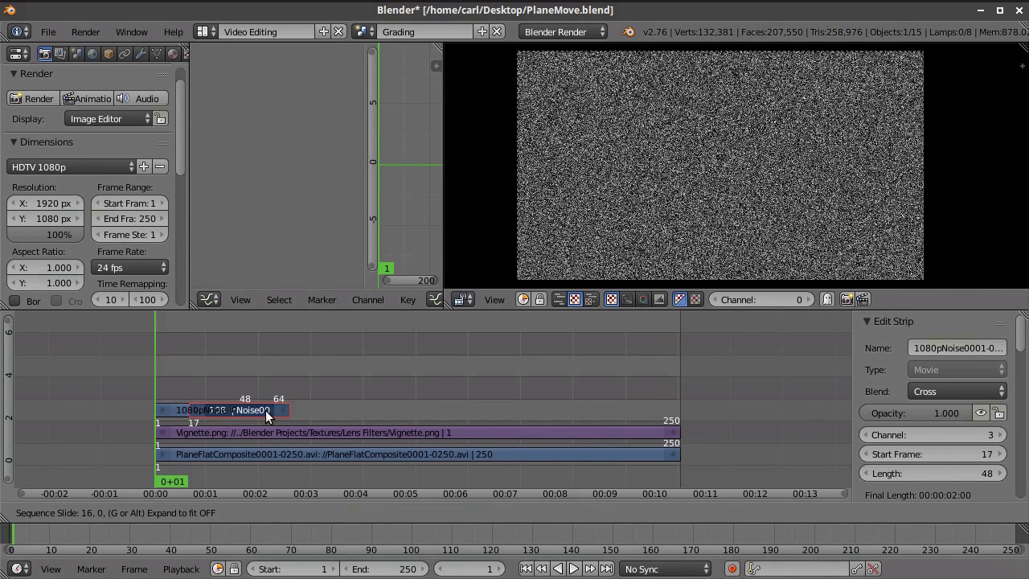
{"action": "left_click", "coordinate": [266, 409]}
{"action": "key", "text": "shift+d"}
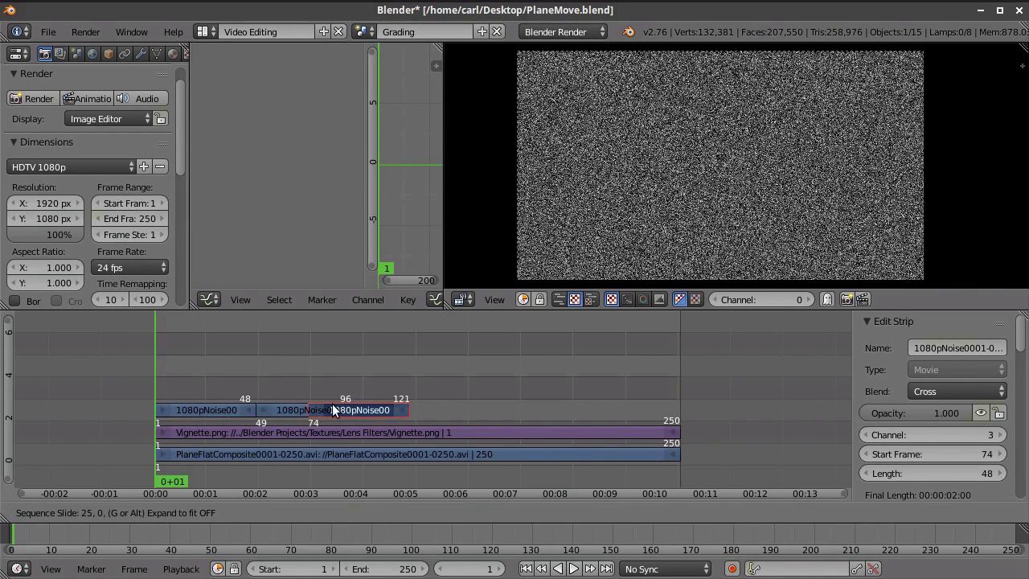
{"action": "left_click", "coordinate": [385, 407]}
{"action": "key", "text": "shift+d"}
{"action": "left_click", "coordinate": [482, 407]}
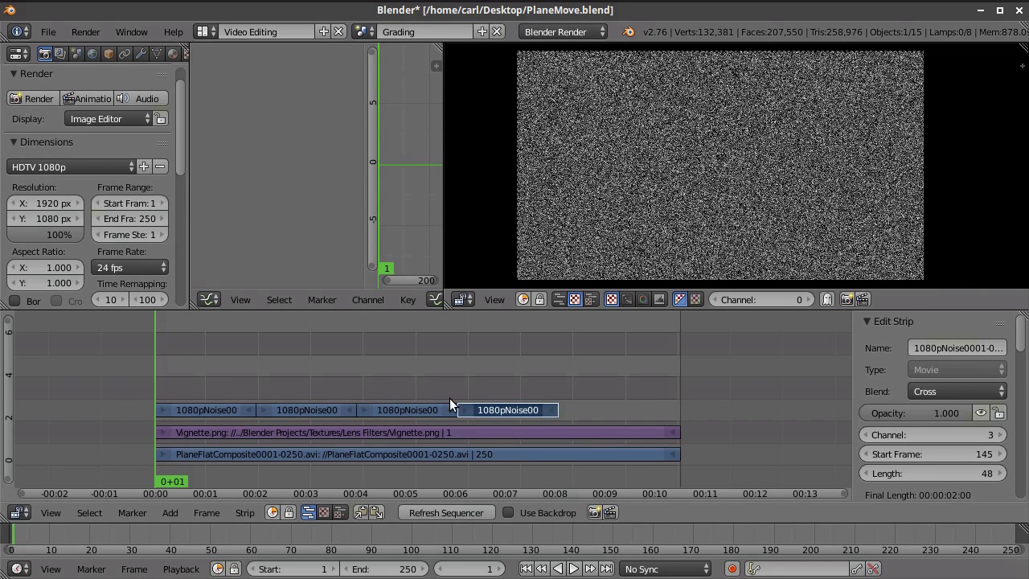
{"action": "key", "text": "shift+d"}
{"action": "left_click", "coordinate": [566, 408]}
{"action": "key", "text": "shift+d"}
{"action": "left_click", "coordinate": [552, 415]}
Select all six noise strips and combine them into one meta strip
{"action": "right_click", "coordinate": [201, 413]}
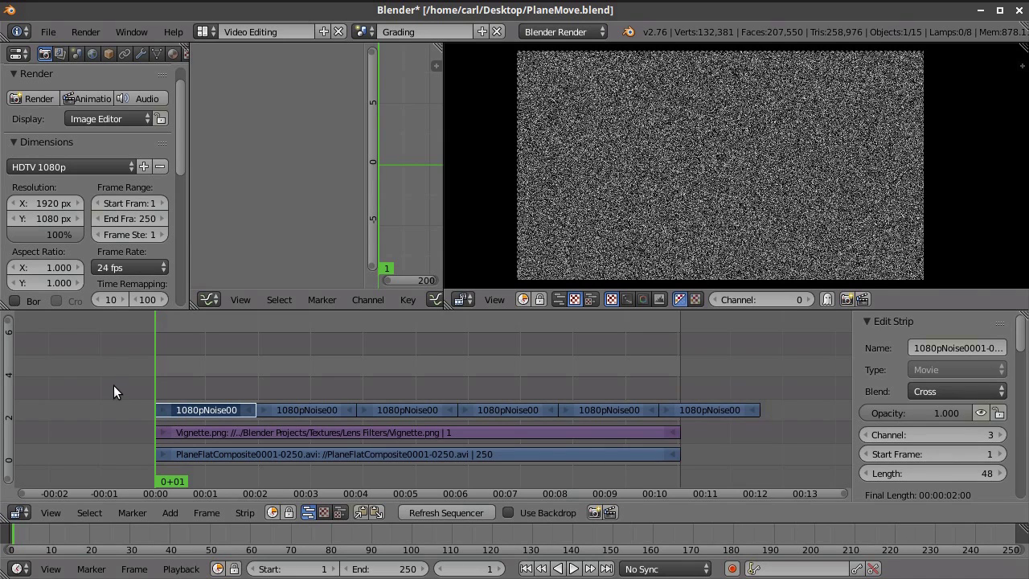
{"action": "key", "text": "b"}
{"action": "left_click_drag", "start_coordinate": [114, 381], "coordinate": [802, 413]}
{"action": "left_click", "coordinate": [249, 513]}
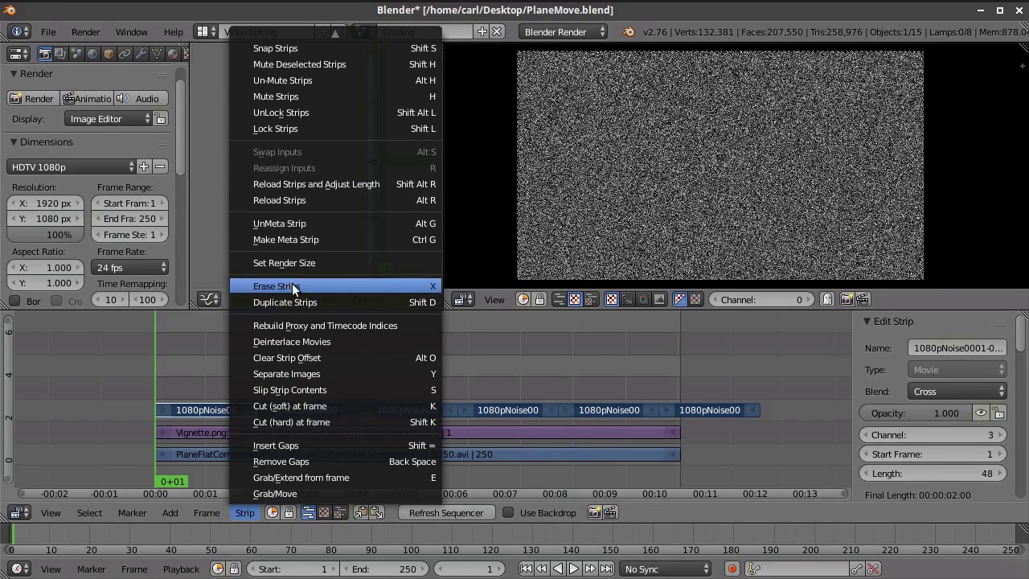
{"action": "left_click", "coordinate": [285, 241]}
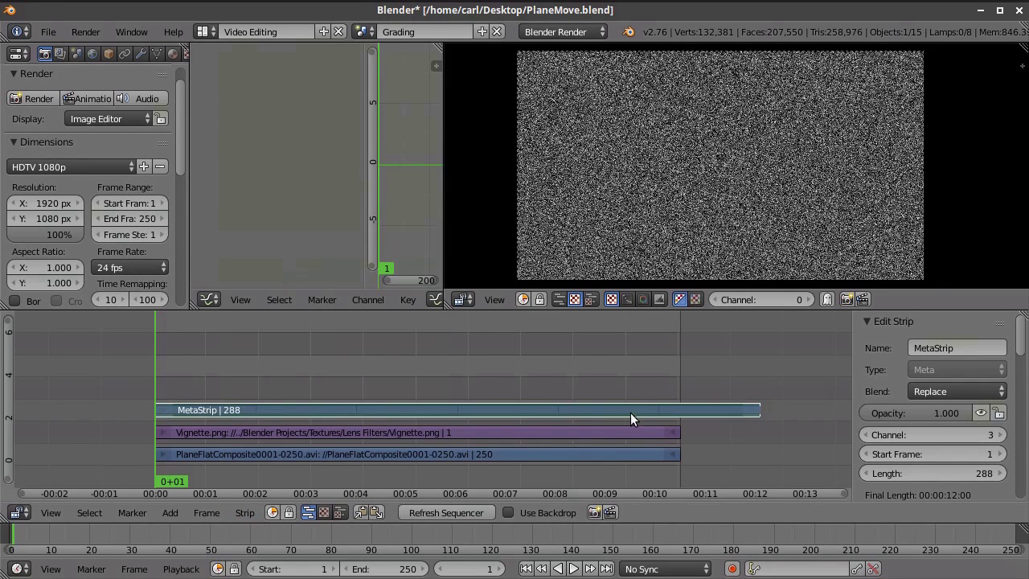
Trim the meta strip's end to frame 250 and set its blend mode to Cross
{"action": "right_click_drag", "start_coordinate": [759, 412], "coordinate": [676, 405]}
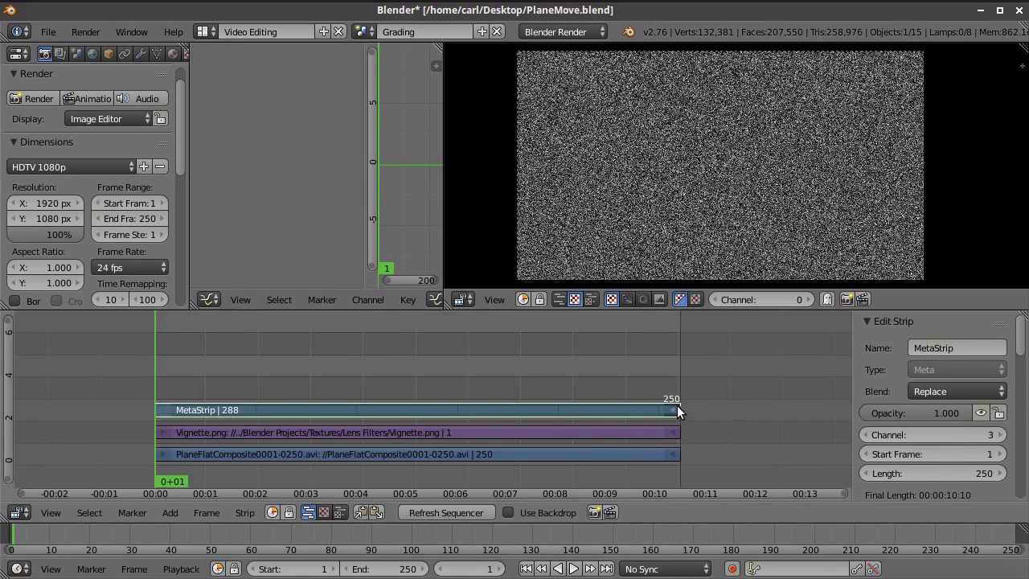
{"action": "left_click", "coordinate": [963, 388]}
{"action": "left_click", "coordinate": [930, 353]}
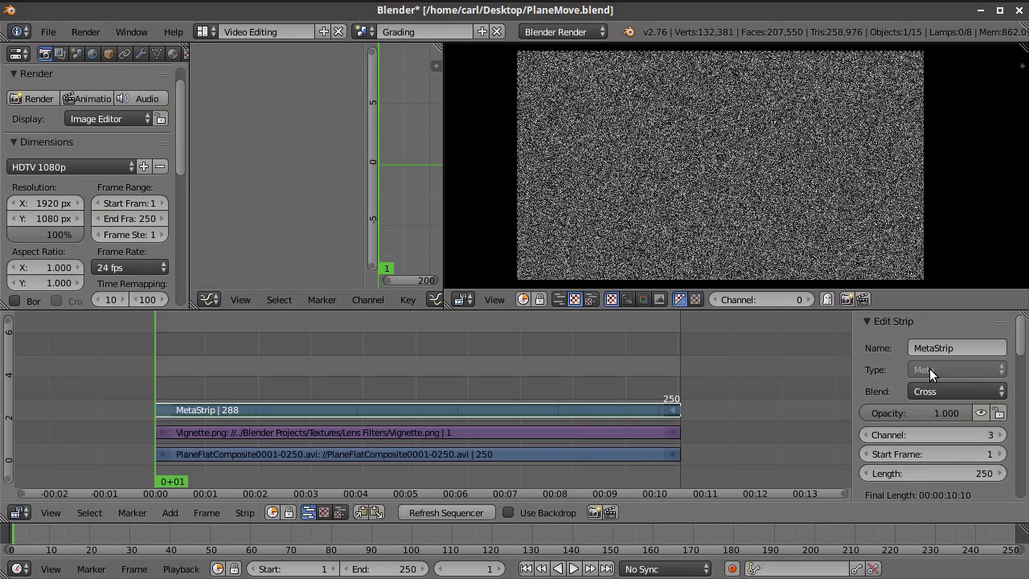
Set the meta strip's opacity to 0.02 and inspect the grain up close on the plane's engines
{"action": "left_click", "coordinate": [922, 409]}
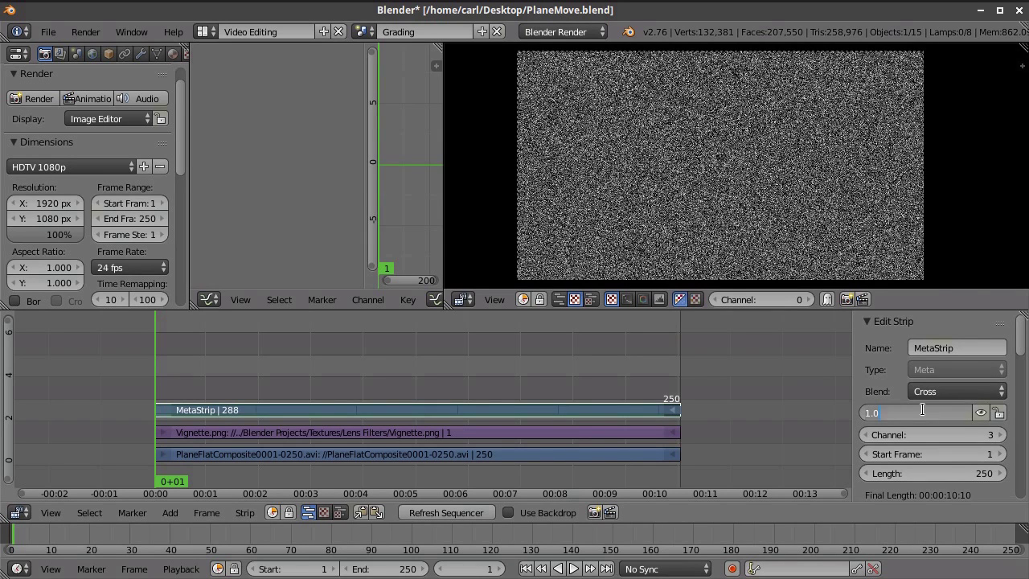
{"action": "type", "text": "0.02"}
{"action": "key", "text": "Return"}
{"action": "scroll", "coordinate": [754, 191], "scroll_direction": "up", "scroll_amount": 8}
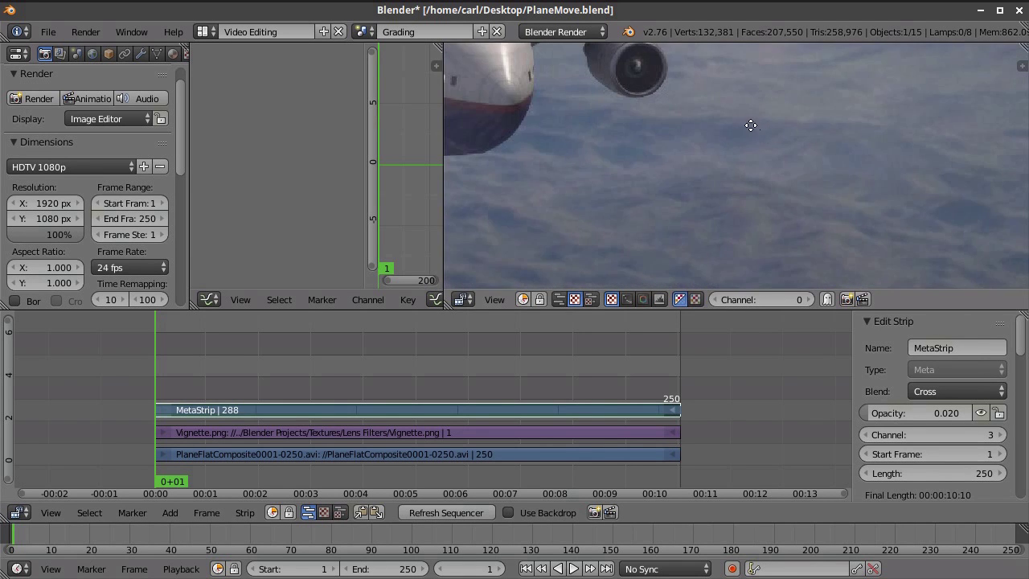
{"action": "scroll", "coordinate": [768, 182], "scroll_direction": "up", "scroll_amount": 4}
{"action": "middle_click_drag", "start_coordinate": [768, 168], "coordinate": [840, 242]}
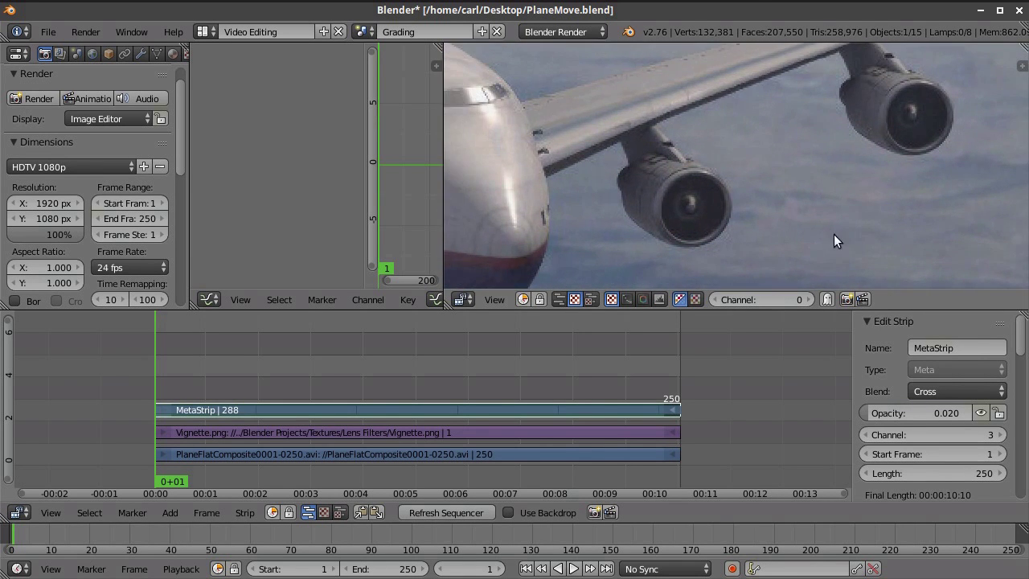
Compare the plane's engines with the grain meta strip muted and unmuted, and check the whole frame
{"action": "scroll", "coordinate": [827, 226], "scroll_direction": "up", "scroll_amount": 3}
{"action": "scroll", "coordinate": [713, 190], "scroll_direction": "down", "scroll_amount": 1}
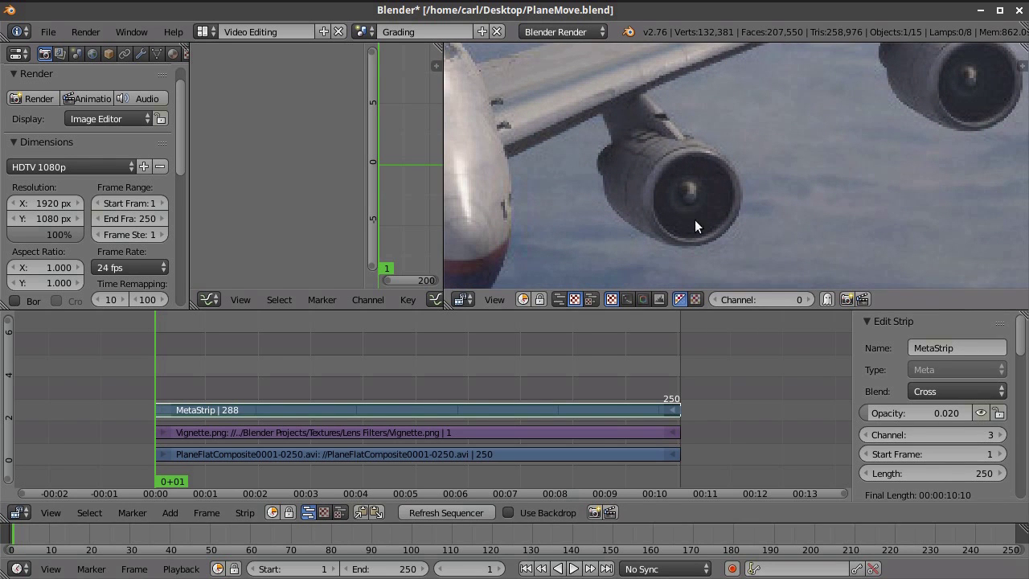
{"action": "left_click", "coordinate": [977, 410]}
{"action": "left_click", "coordinate": [978, 411]}
{"action": "left_click", "coordinate": [981, 410]}
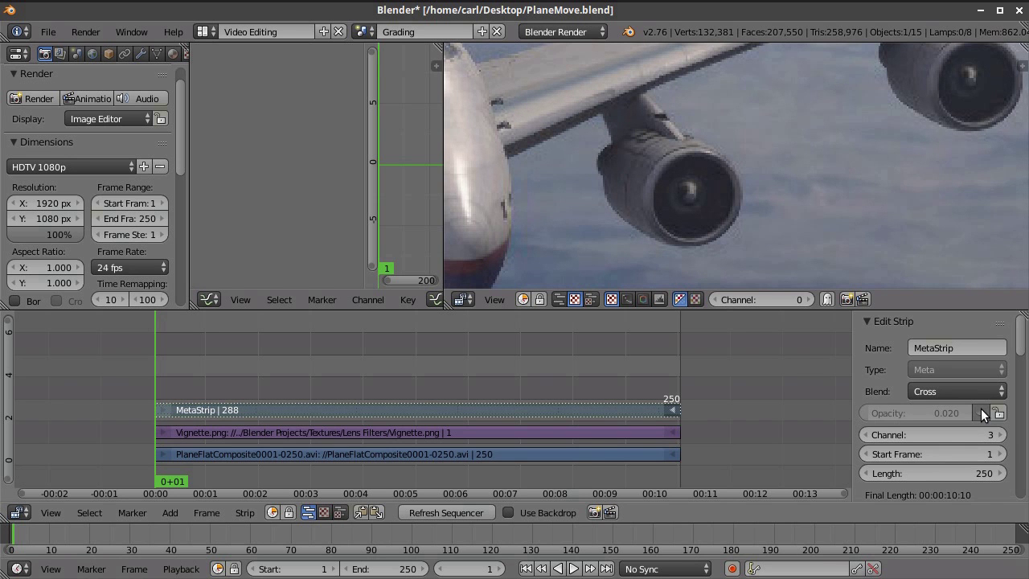
{"action": "left_click", "coordinate": [981, 410]}
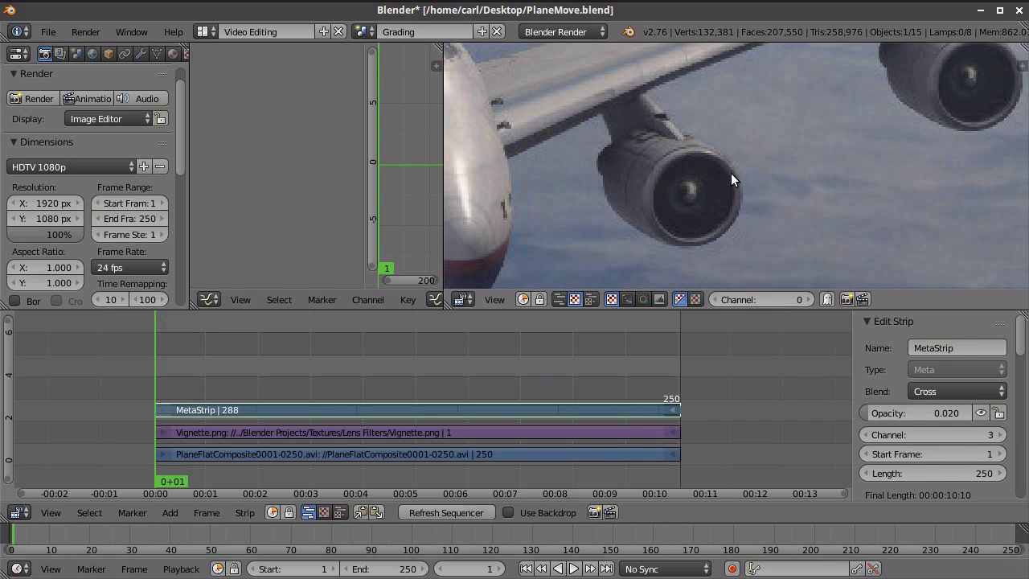
{"action": "scroll", "coordinate": [730, 172], "scroll_direction": "down", "scroll_amount": 6}
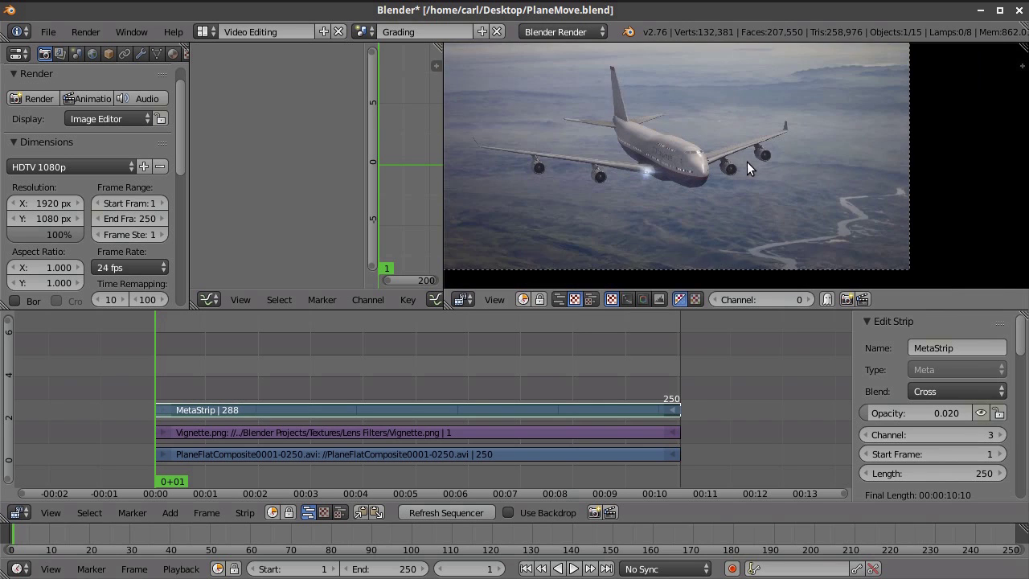
{"action": "scroll", "coordinate": [746, 163], "scroll_direction": "down", "scroll_amount": 2}
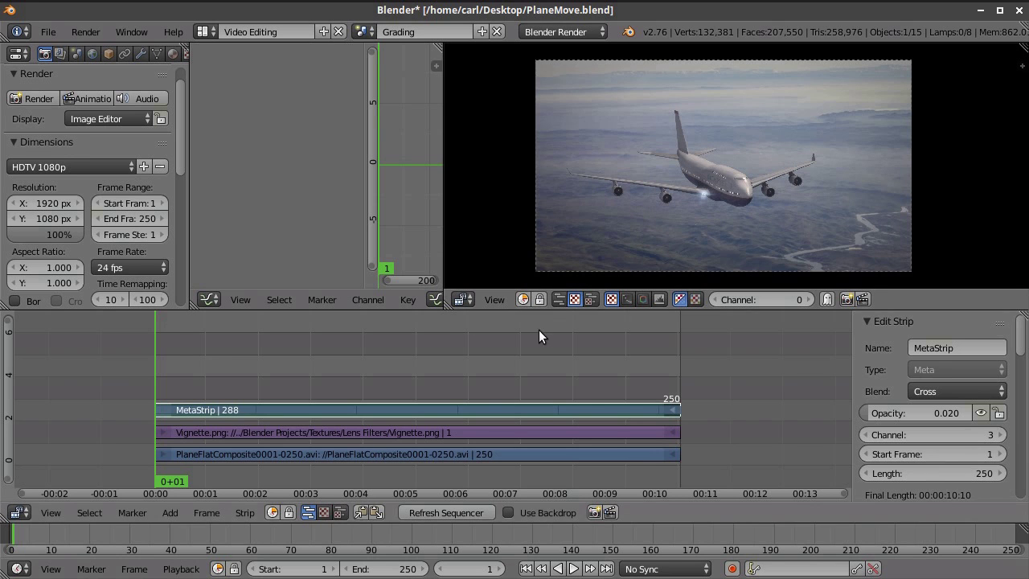
Start adding an image strip and browse the LensFlareRigElements folder as thumbnails for a lens dirt texture
{"action": "mouse_move", "coordinate": [549, 336]}
{"action": "middle_mouse_down"}
{"action": "mouse_move", "coordinate": [562, 369]}
{"action": "mouse_move", "coordinate": [549, 348]}
{"action": "middle_mouse_up"}
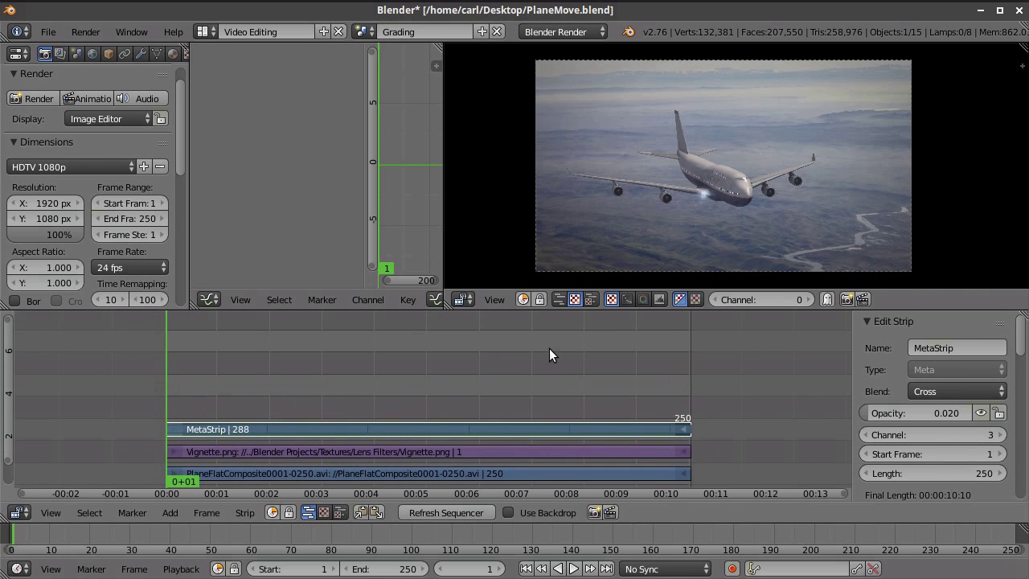
{"action": "left_click", "coordinate": [171, 512]}
{"action": "left_click", "coordinate": [202, 427]}
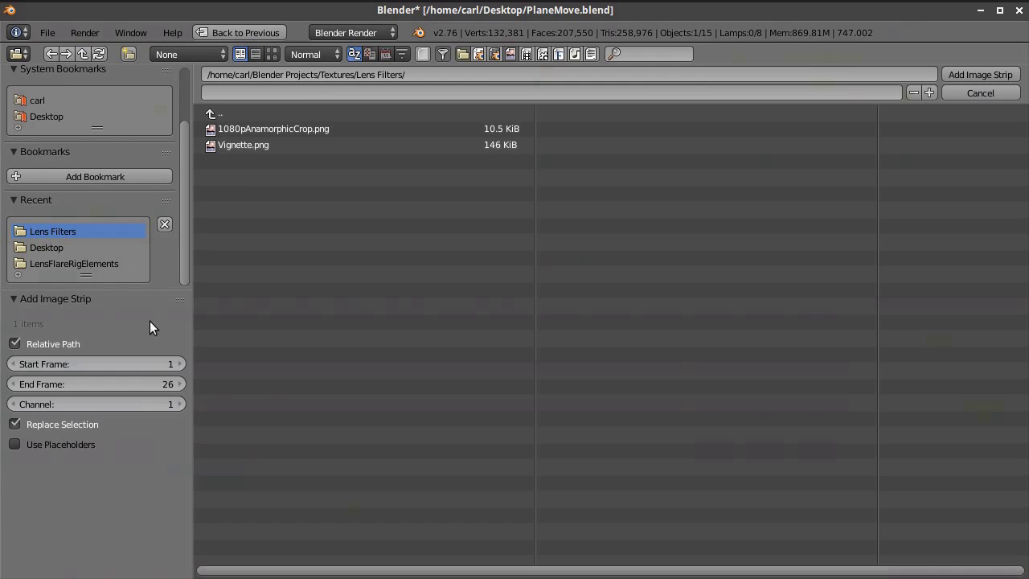
{"action": "left_click", "coordinate": [85, 262]}
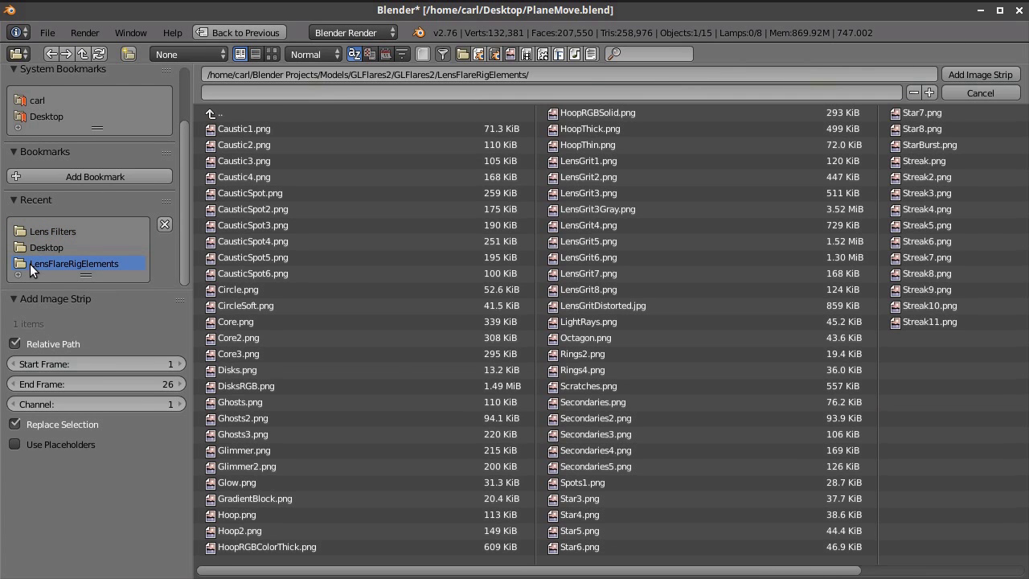
{"action": "left_click", "coordinate": [272, 54]}
{"action": "scroll", "coordinate": [803, 254], "scroll_direction": "down", "scroll_amount": 2}
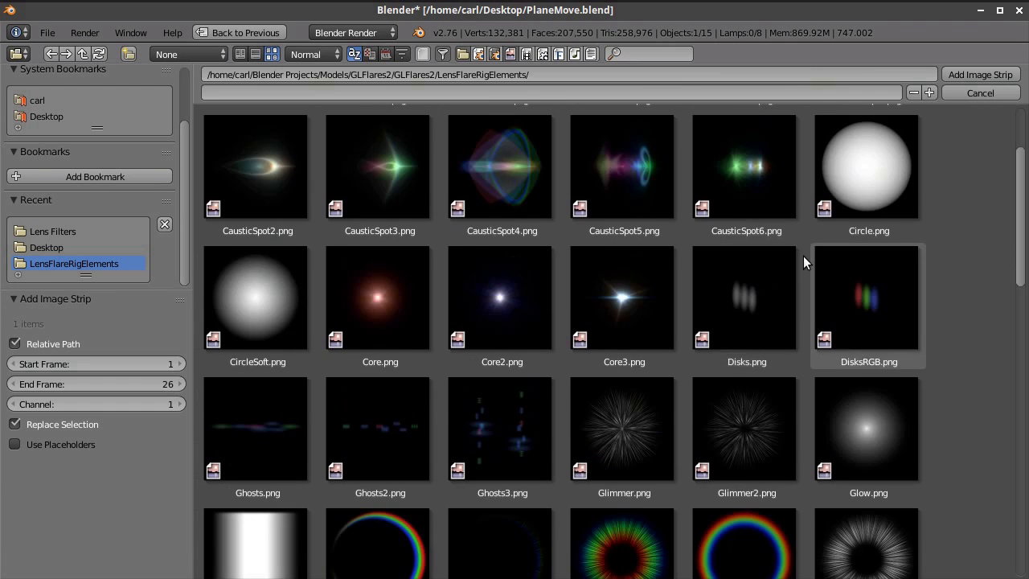
{"action": "scroll", "coordinate": [804, 257], "scroll_direction": "down", "scroll_amount": 15}
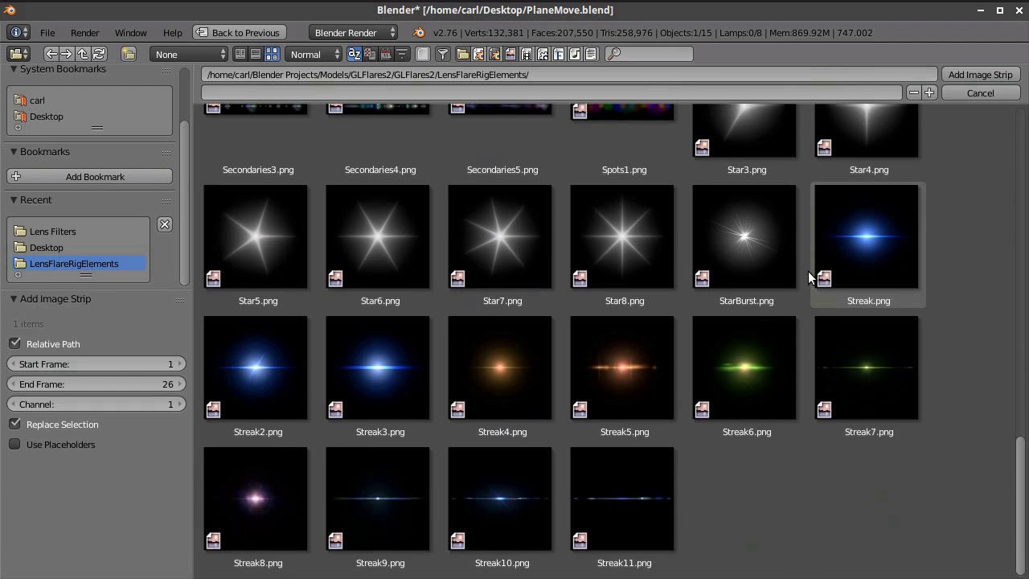
{"action": "scroll", "coordinate": [808, 272], "scroll_direction": "up", "scroll_amount": 15}
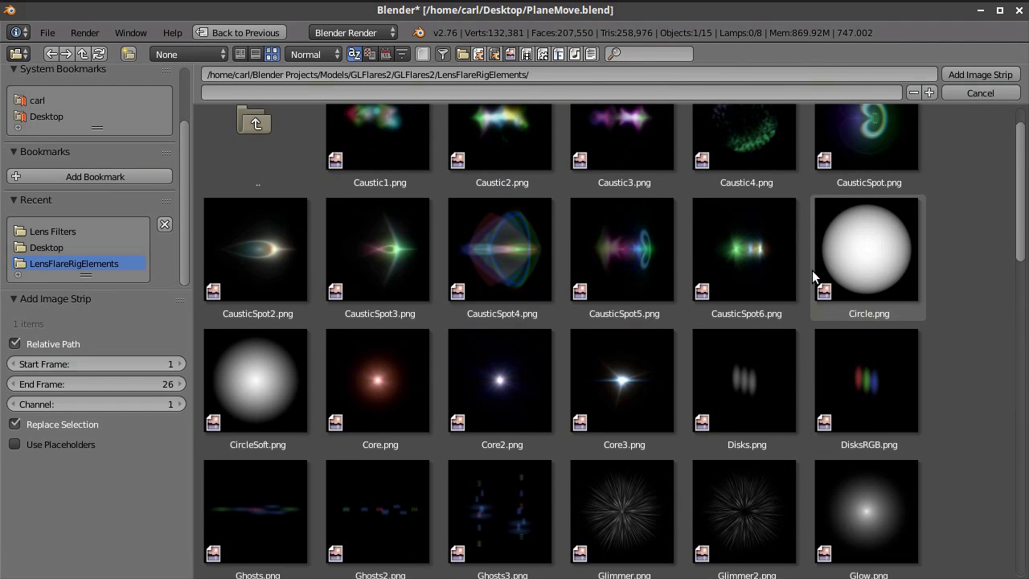
{"action": "scroll", "coordinate": [812, 271], "scroll_direction": "up", "scroll_amount": 1}
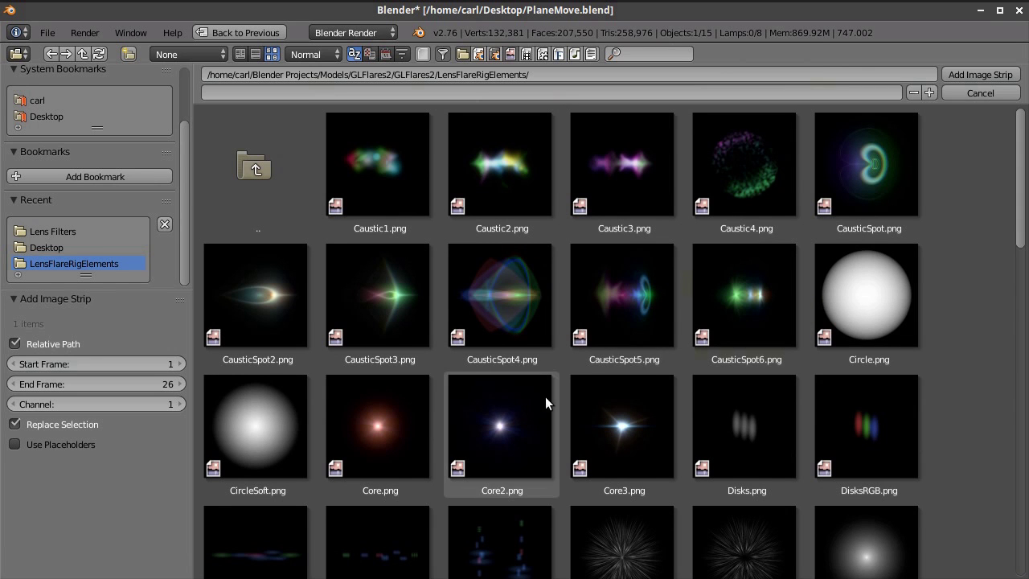
{"action": "scroll", "coordinate": [537, 375], "scroll_direction": "down", "scroll_amount": 3}
{"action": "scroll", "coordinate": [538, 382], "scroll_direction": "down", "scroll_amount": 12}
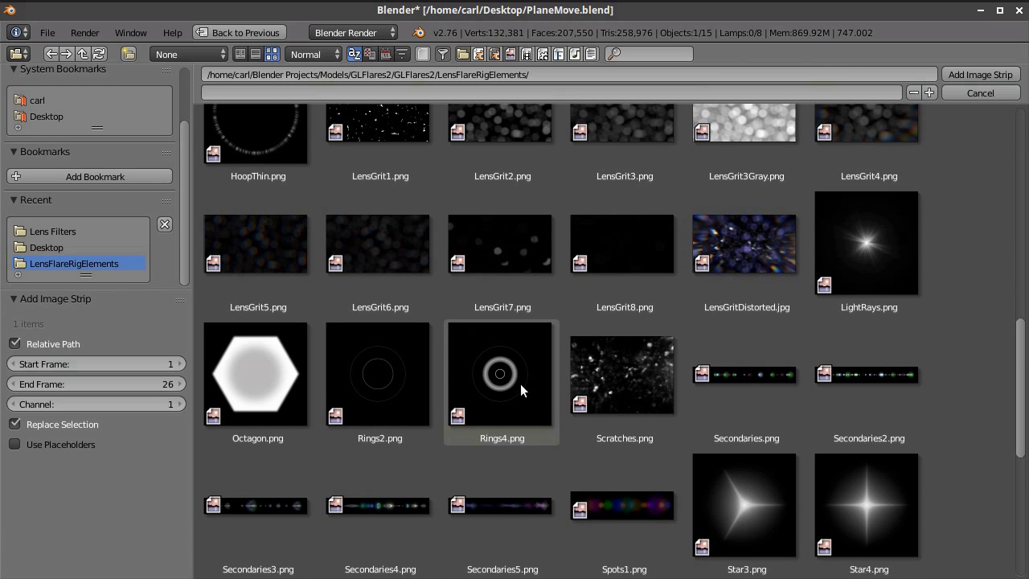
{"action": "scroll", "coordinate": [513, 376], "scroll_direction": "down", "scroll_amount": 2}
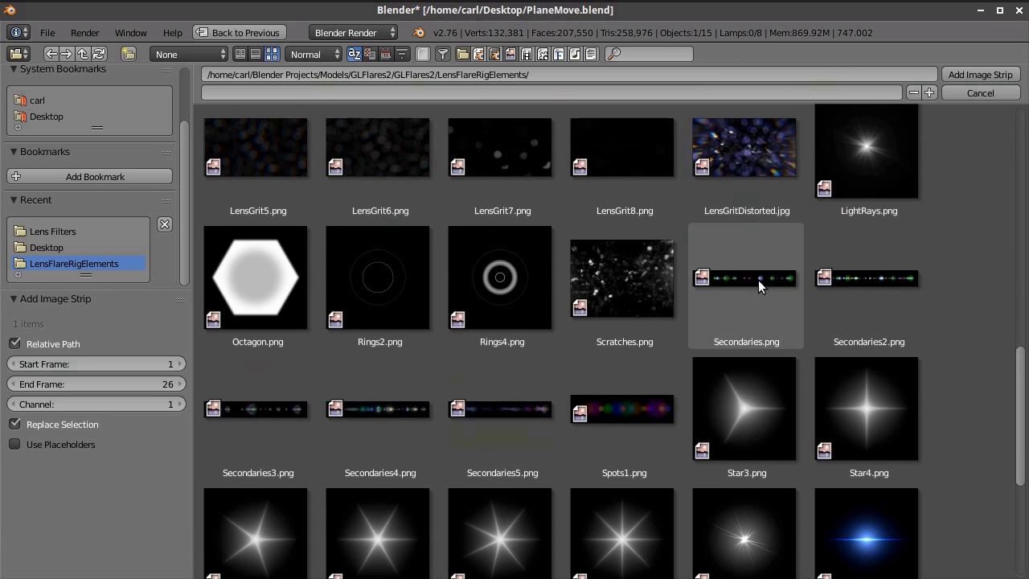
Add LensGritDistorted.jpg as an image strip with its end frame set to 250
{"action": "left_click", "coordinate": [749, 154]}
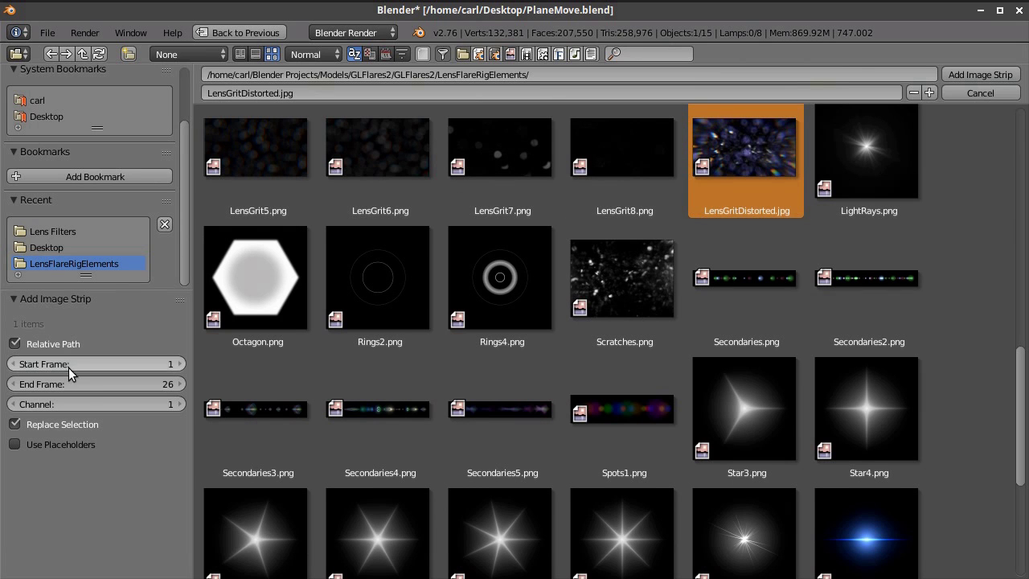
{"action": "left_click", "coordinate": [87, 384]}
{"action": "type", "text": "250"}
{"action": "key", "text": "Return"}
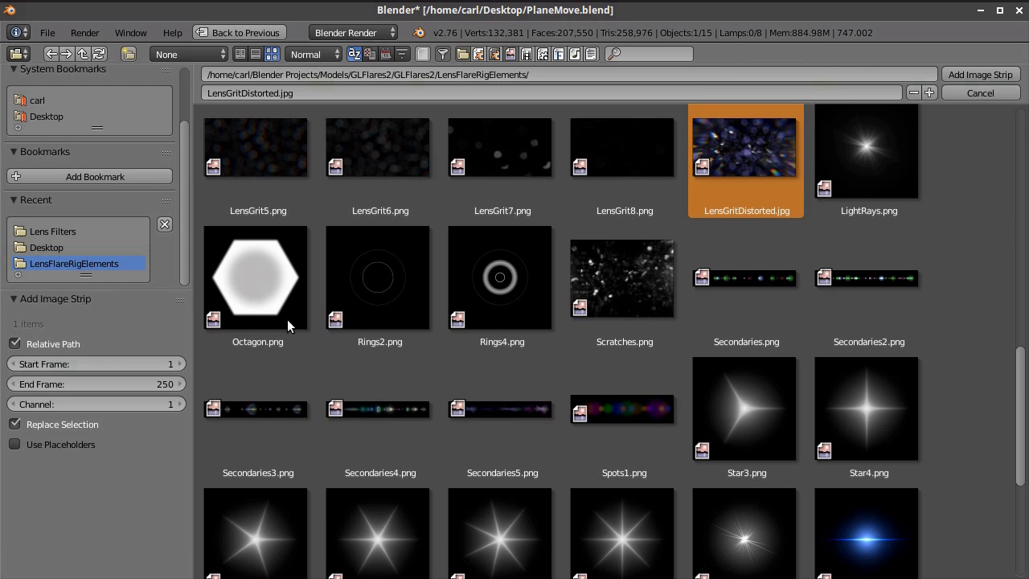
{"action": "left_click", "coordinate": [980, 74]}
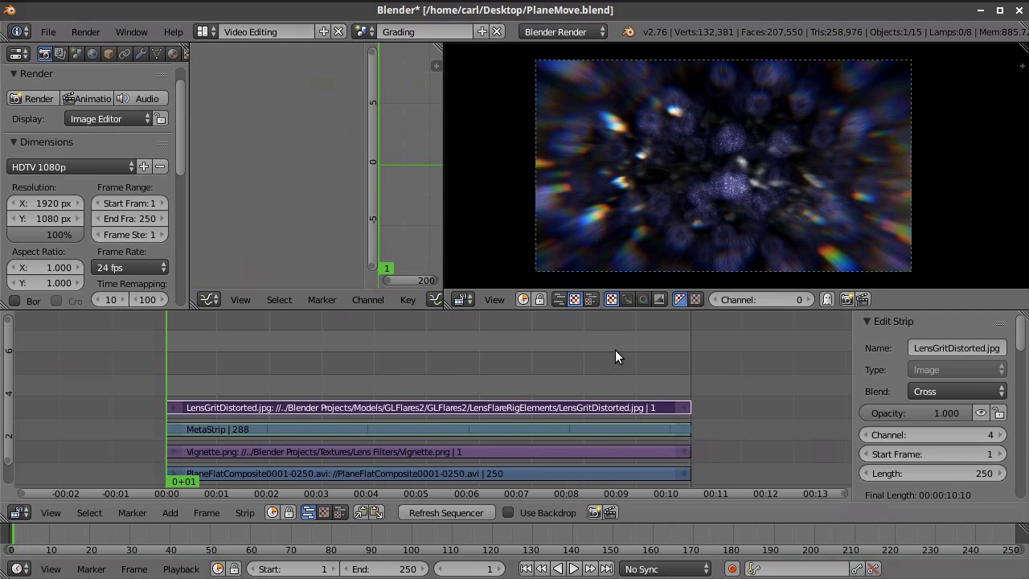
Move the LensGritDistorted strip up to channel 5 and add a black Color strip on channel 4 extended to frame 250
{"action": "key", "text": "g"}
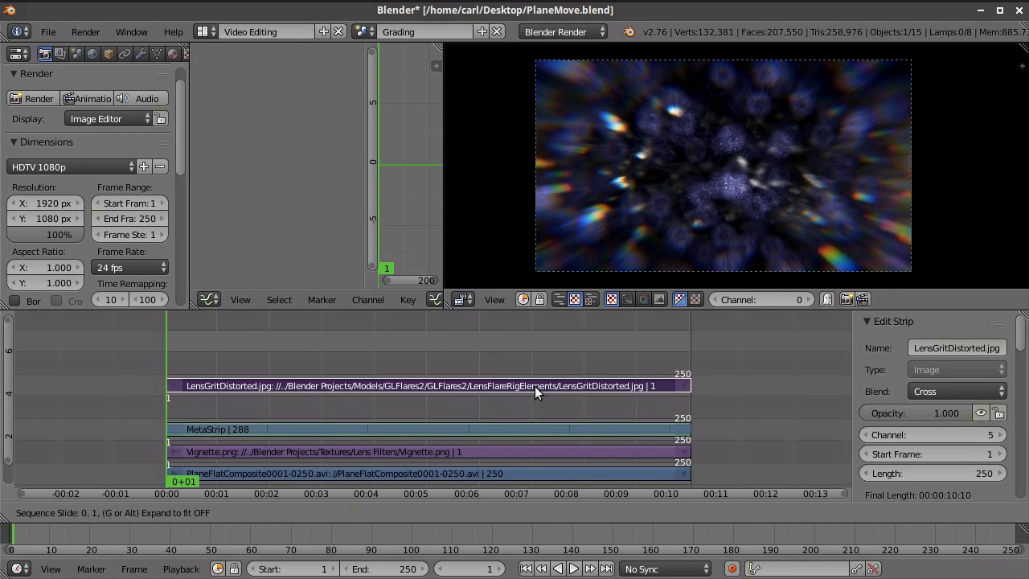
{"action": "left_click", "coordinate": [532, 384]}
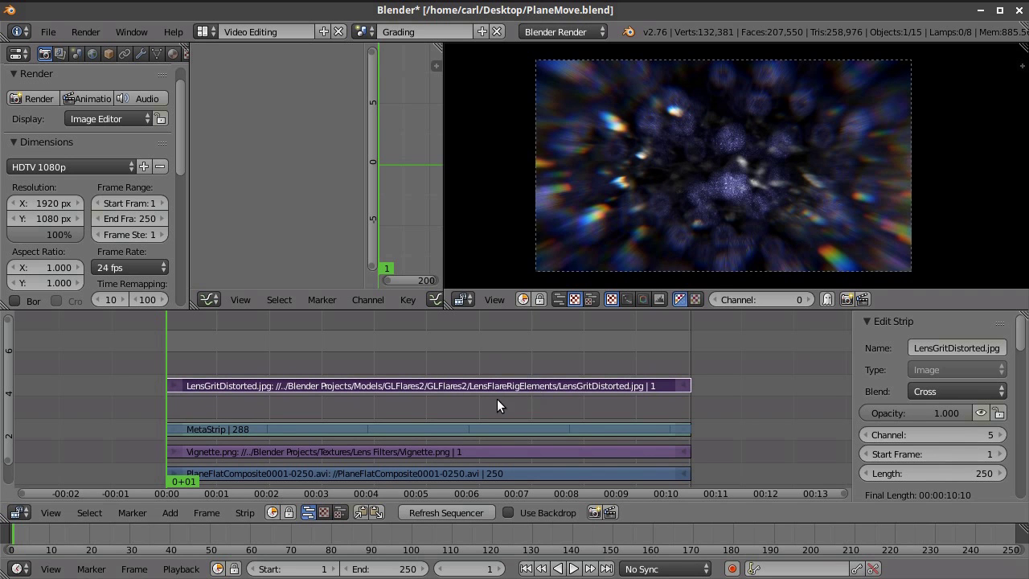
{"action": "left_click", "coordinate": [170, 512]}
{"action": "mouse_move", "coordinate": [194, 398]}
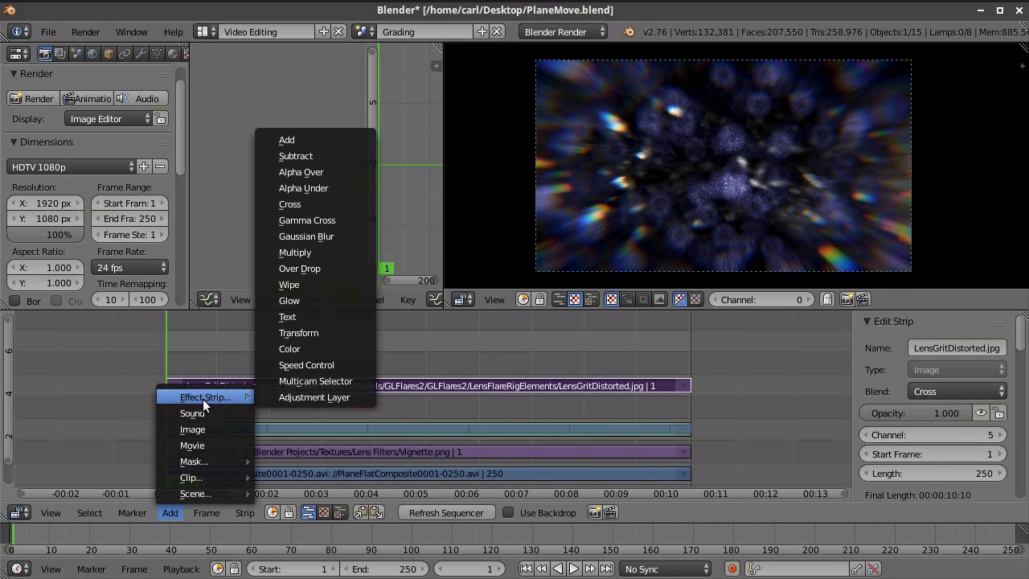
{"action": "left_click", "coordinate": [311, 348]}
{"action": "right_click_drag", "start_coordinate": [213, 402], "coordinate": [684, 407]}
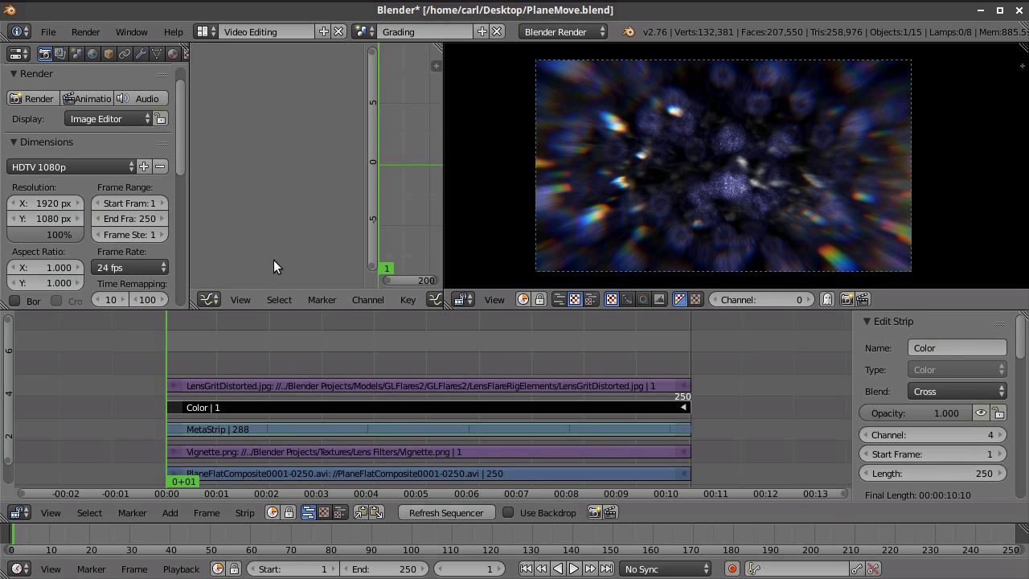
Change the graph editor area to the UV/Image Editor and widen it towards the preview
{"action": "left_click", "coordinate": [212, 299]}
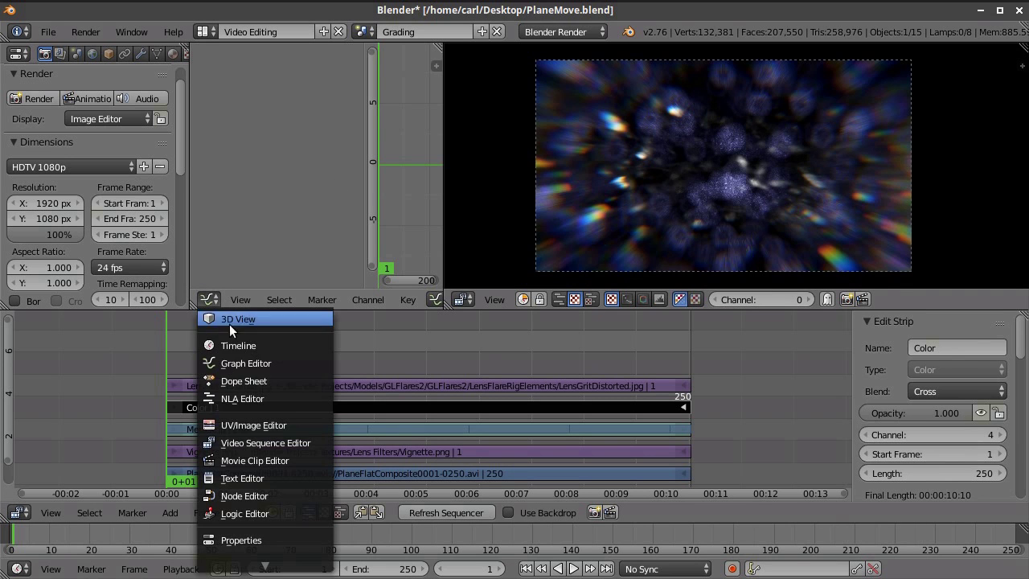
{"action": "left_click", "coordinate": [239, 423]}
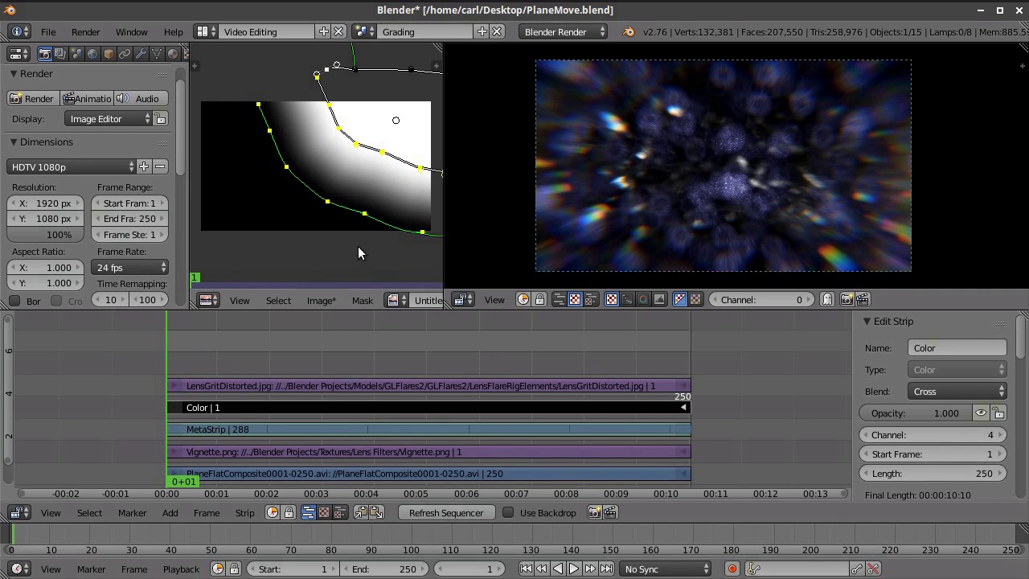
{"action": "left_click_drag", "start_coordinate": [448, 195], "coordinate": [592, 210]}
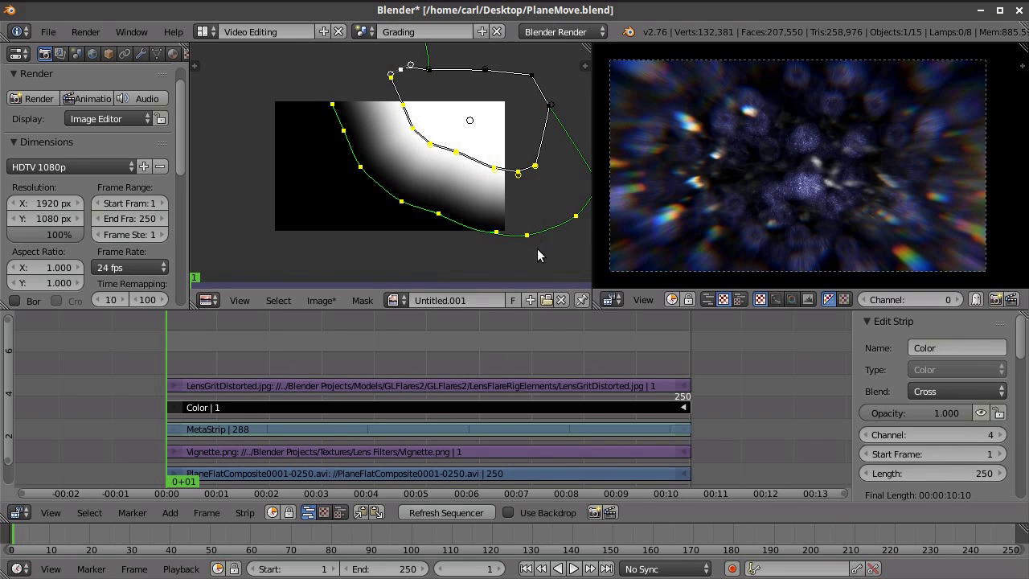
{"action": "left_click_drag", "start_coordinate": [592, 257], "coordinate": [706, 262]}
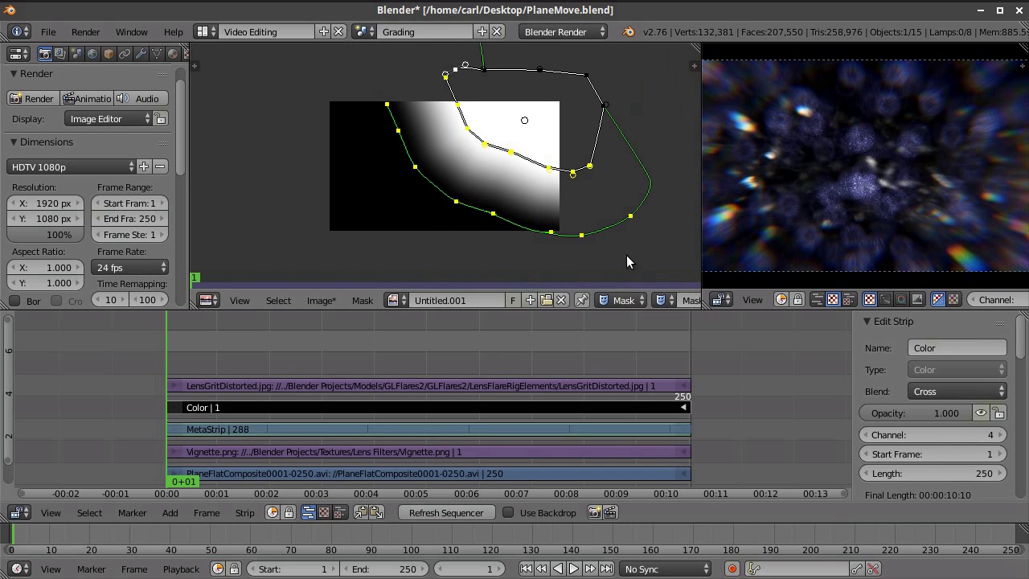
Select all points of the existing feathered mask in the image editor and delete them
{"action": "scroll", "coordinate": [635, 261], "scroll_direction": "down", "scroll_amount": 2}
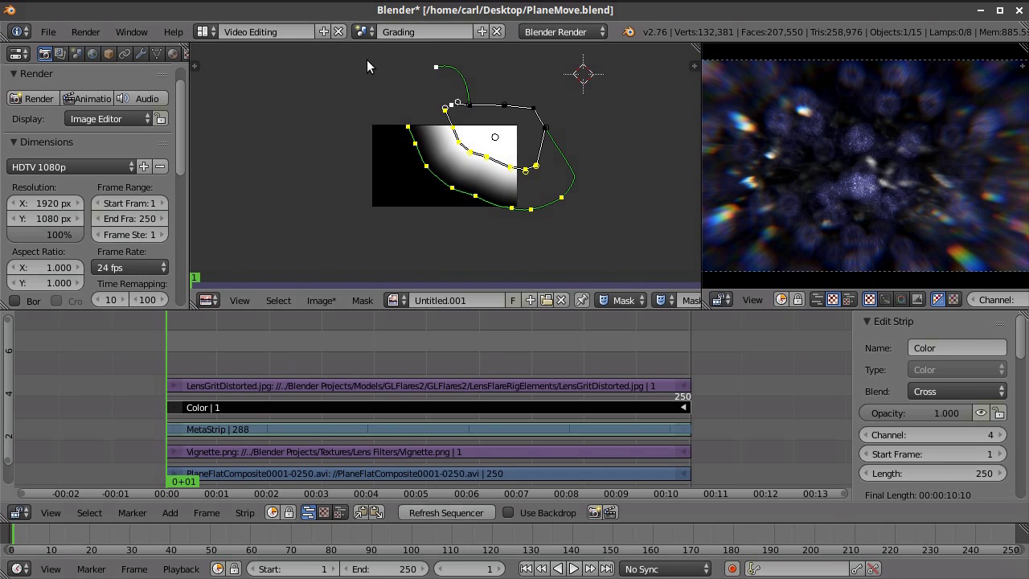
{"action": "key", "text": "b"}
{"action": "left_click_drag", "start_coordinate": [367, 58], "coordinate": [586, 215]}
{"action": "key", "text": "x"}
{"action": "left_click", "coordinate": [586, 218]}
{"action": "scroll", "coordinate": [551, 222], "scroll_direction": "up", "scroll_amount": 2}
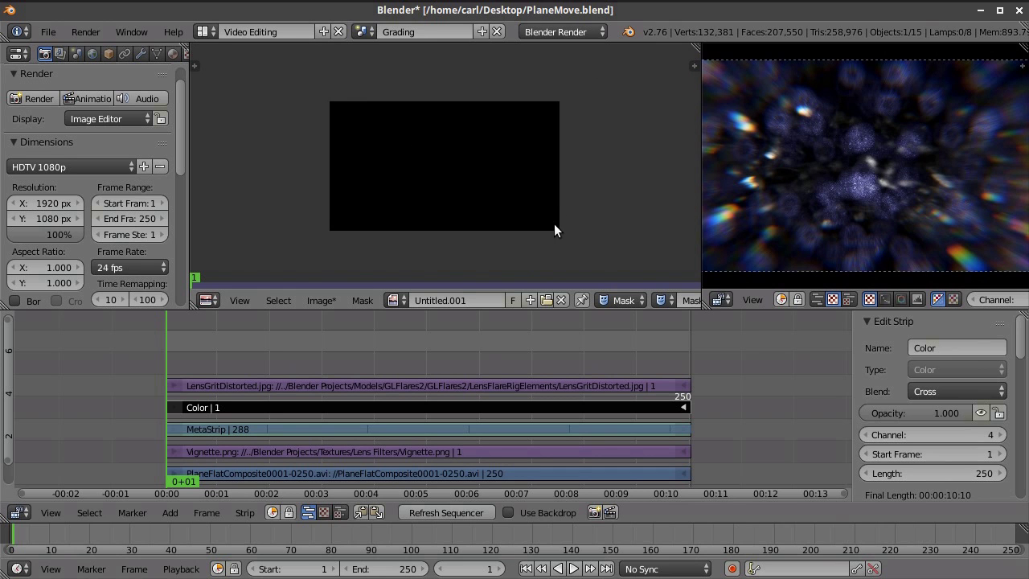
Create a new blank black image, 1920 by 1080 px, with alpha
{"action": "left_click", "coordinate": [333, 297]}
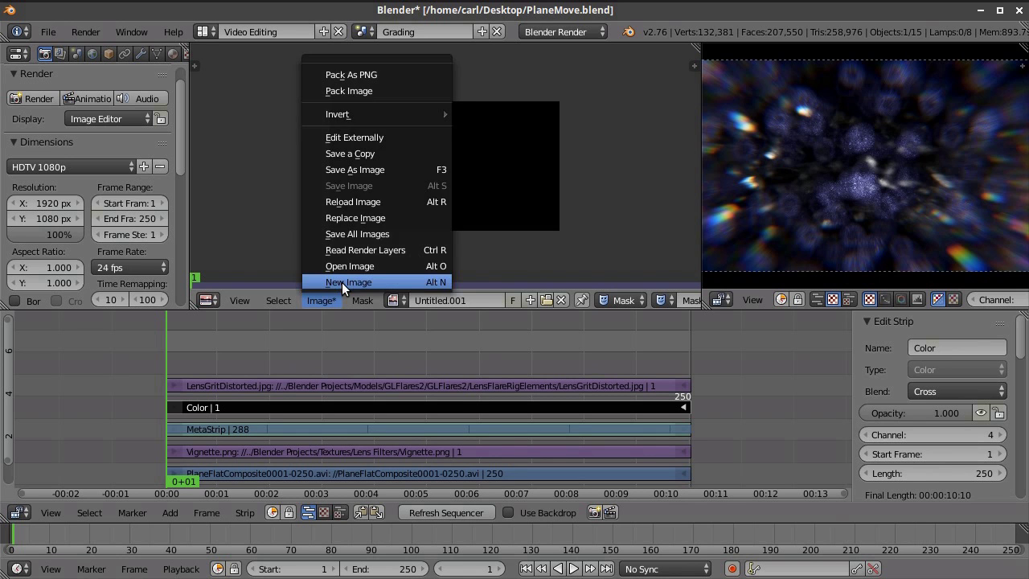
{"action": "left_click", "coordinate": [342, 280]}
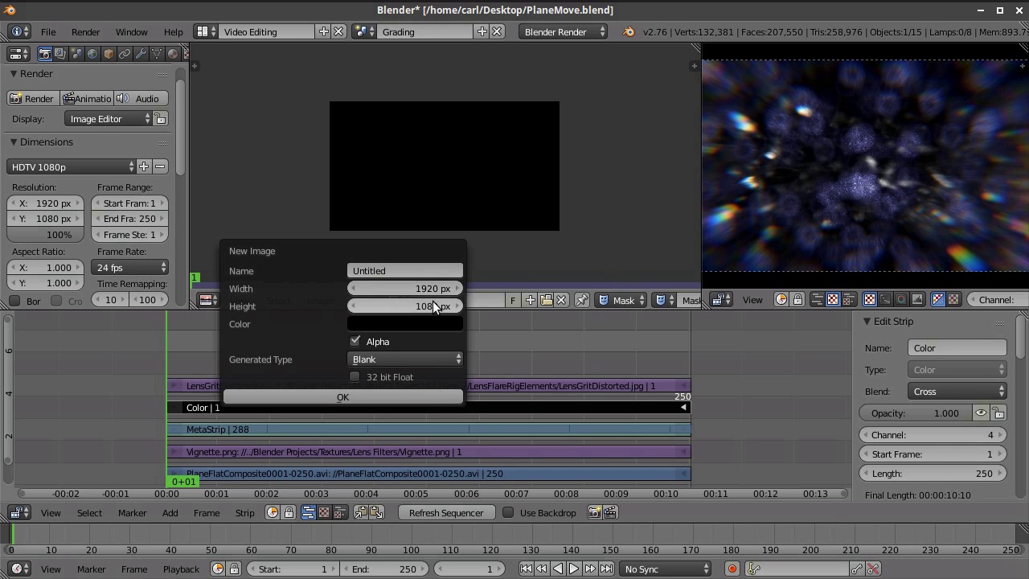
{"action": "left_click", "coordinate": [412, 396]}
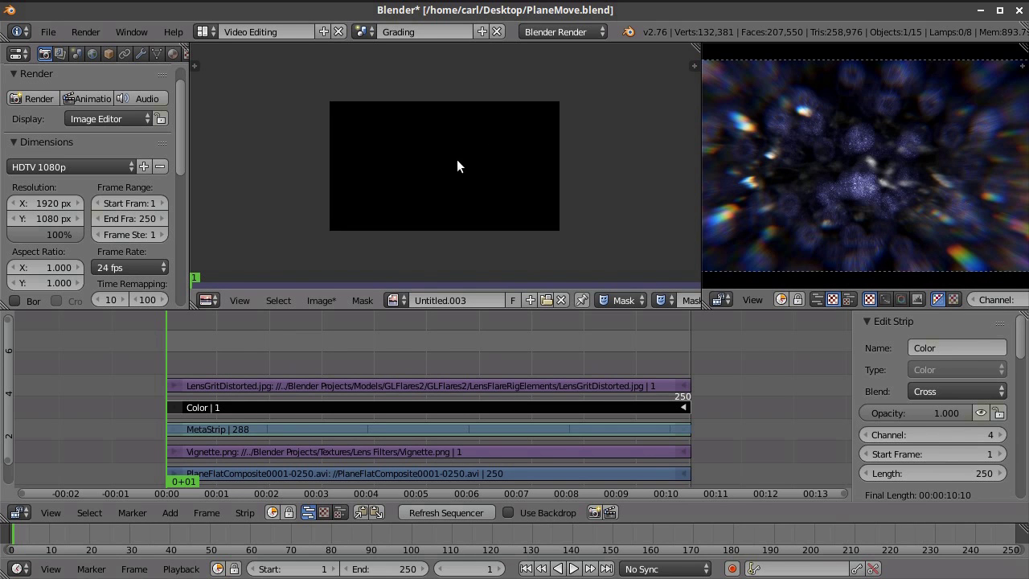
Draw a mask outline that encloses the image's upper-right corner, curving inside the black image and extending past its right and top edges
{"action": "scroll", "coordinate": [513, 184], "scroll_direction": "up", "scroll_amount": 1}
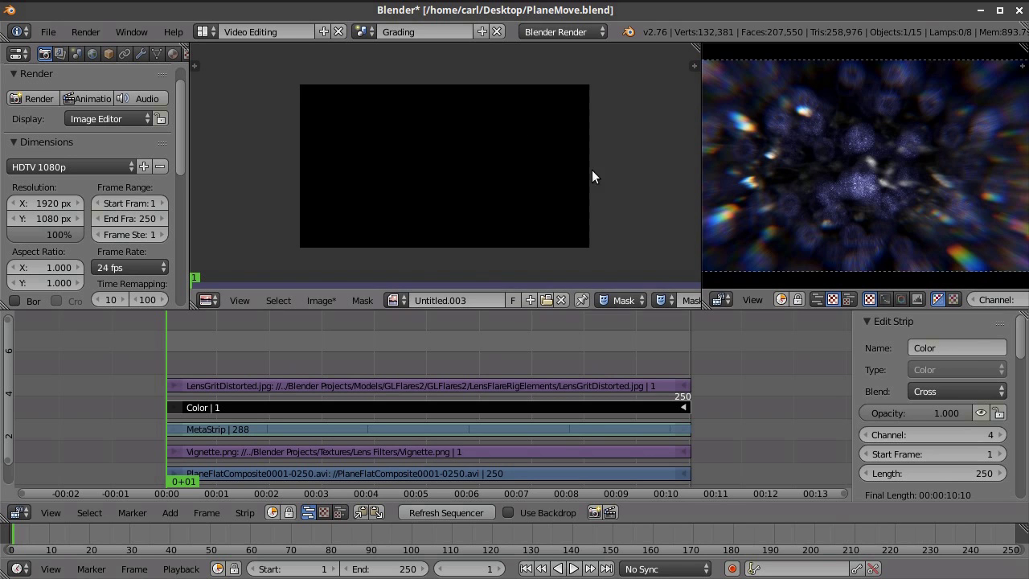
{"action": "scroll", "coordinate": [576, 172], "scroll_direction": "up", "scroll_amount": 1}
{"action": "mouse_move", "coordinate": [576, 171]}
{"action": "middle_mouse_down"}
{"action": "mouse_move", "coordinate": [566, 174]}
{"action": "mouse_move", "coordinate": [563, 158]}
{"action": "middle_mouse_up"}
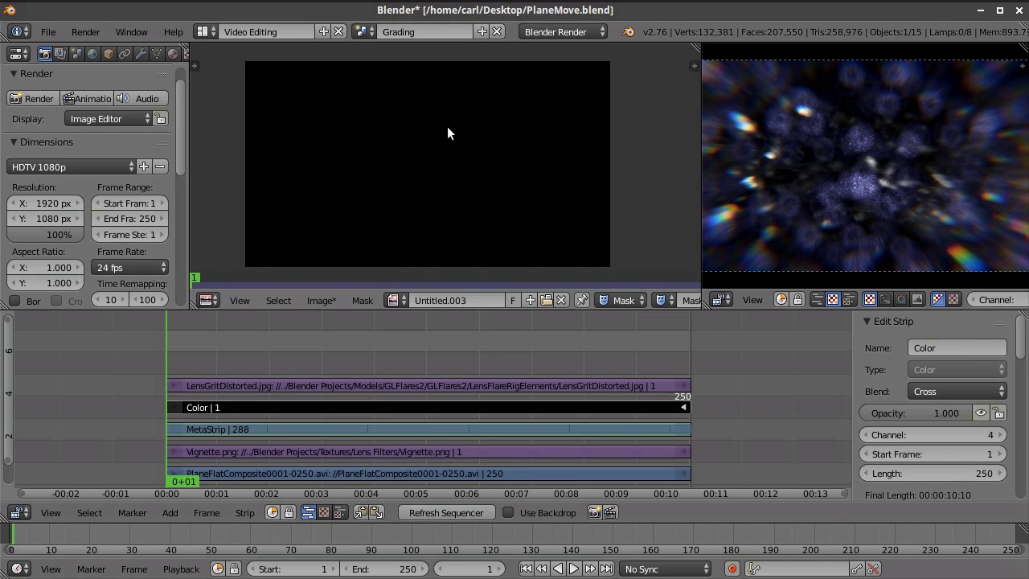
{"action": "middle_click_drag", "start_coordinate": [470, 132], "coordinate": [463, 130]}
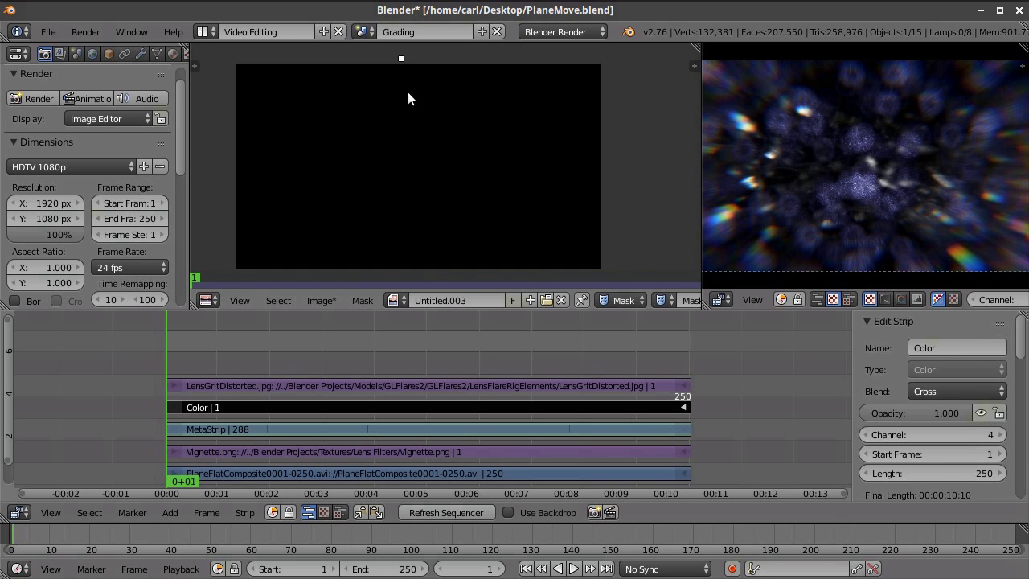
{"action": "left_click", "coordinate": [419, 122], "text": "ctrl"}
{"action": "left_click", "coordinate": [446, 153], "text": "ctrl"}
{"action": "left_click", "coordinate": [492, 187], "text": "ctrl"}
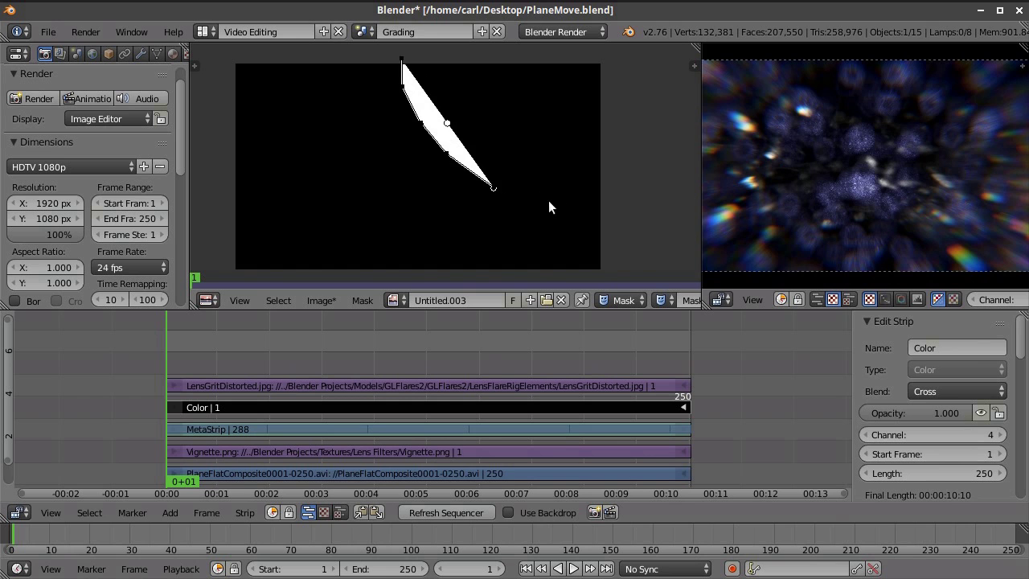
{"action": "left_click", "coordinate": [545, 201], "text": "ctrl"}
{"action": "left_click", "coordinate": [592, 214], "text": "ctrl"}
{"action": "left_click", "coordinate": [626, 204], "text": "ctrl"}
{"action": "left_click", "coordinate": [652, 155], "text": "ctrl"}
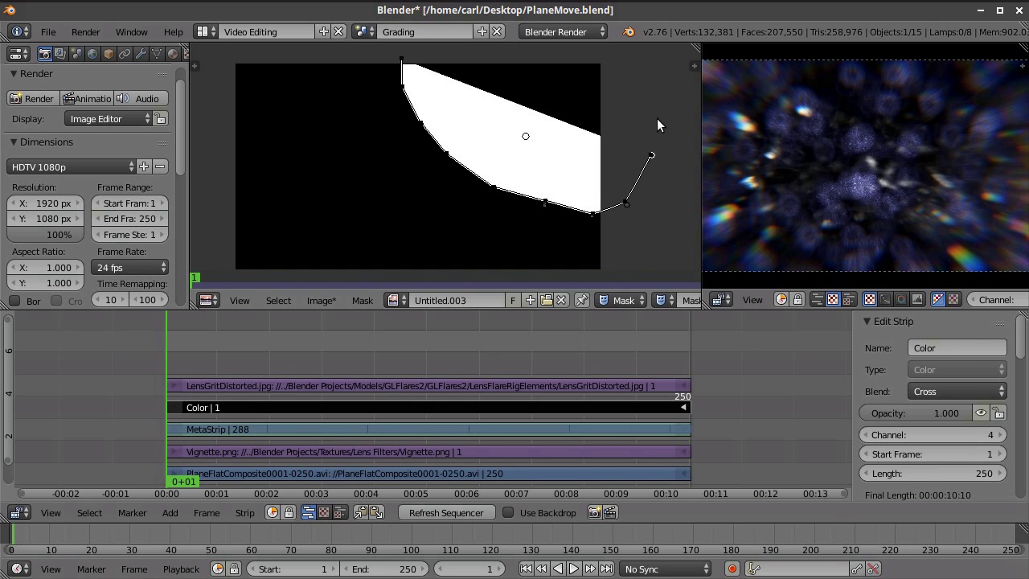
{"action": "left_click", "coordinate": [661, 93], "text": "ctrl"}
{"action": "left_click", "coordinate": [644, 54], "text": "ctrl"}
{"action": "left_click", "coordinate": [601, 45], "text": "ctrl"}
{"action": "left_click", "coordinate": [528, 45], "text": "ctrl"}
{"action": "left_click", "coordinate": [470, 45], "text": "ctrl"}
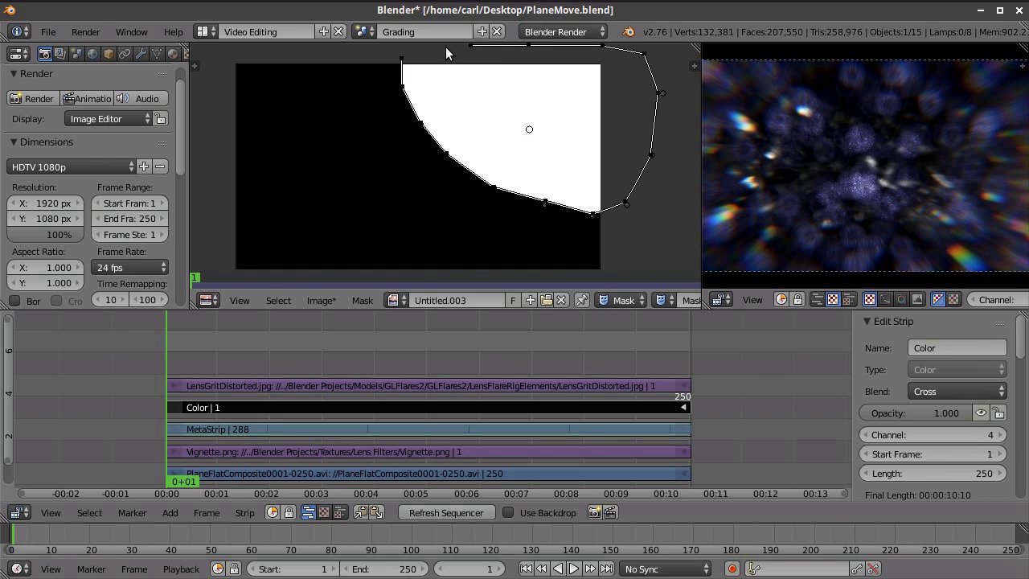
{"action": "left_click", "coordinate": [424, 45], "text": "ctrl"}
Show the mask display settings and switch the Alpha Channel overlay off and back on
{"action": "left_click", "coordinate": [695, 65]}
{"action": "scroll", "coordinate": [649, 190], "scroll_direction": "down", "scroll_amount": 8}
{"action": "scroll", "coordinate": [647, 195], "scroll_direction": "down", "scroll_amount": 7}
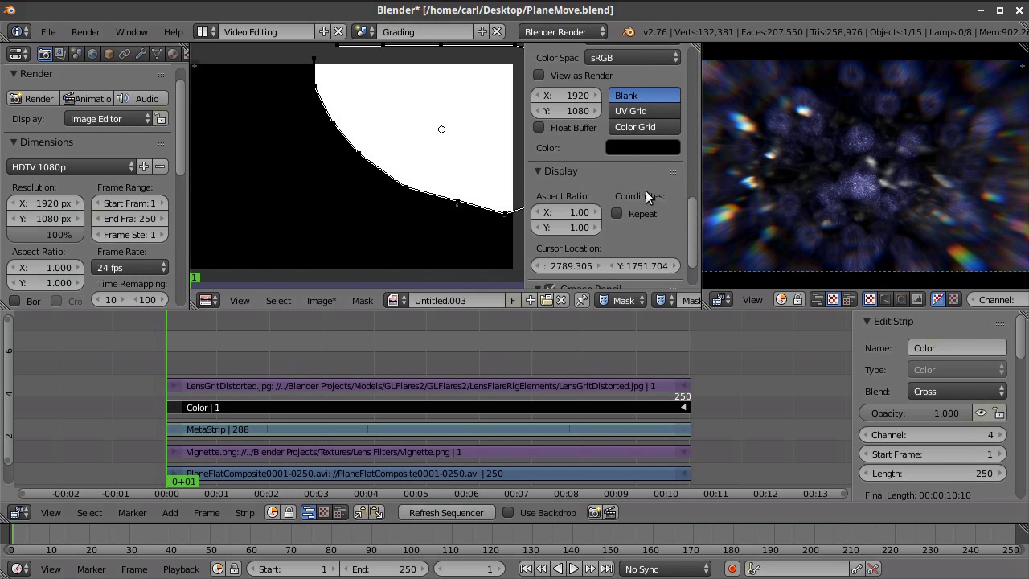
{"action": "scroll", "coordinate": [649, 190], "scroll_direction": "up", "scroll_amount": 9}
{"action": "scroll", "coordinate": [650, 188], "scroll_direction": "up", "scroll_amount": 4}
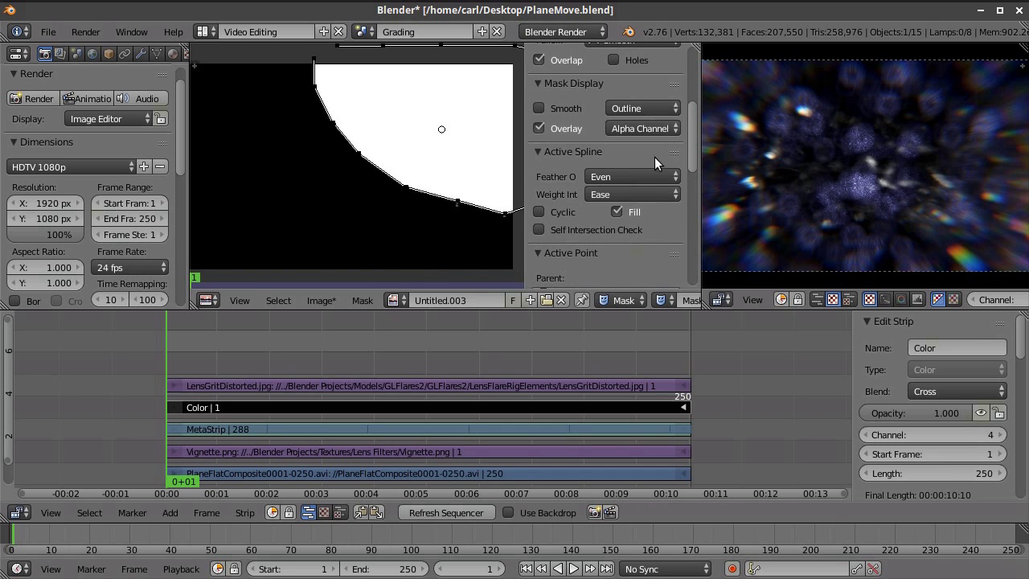
{"action": "left_click", "coordinate": [539, 127]}
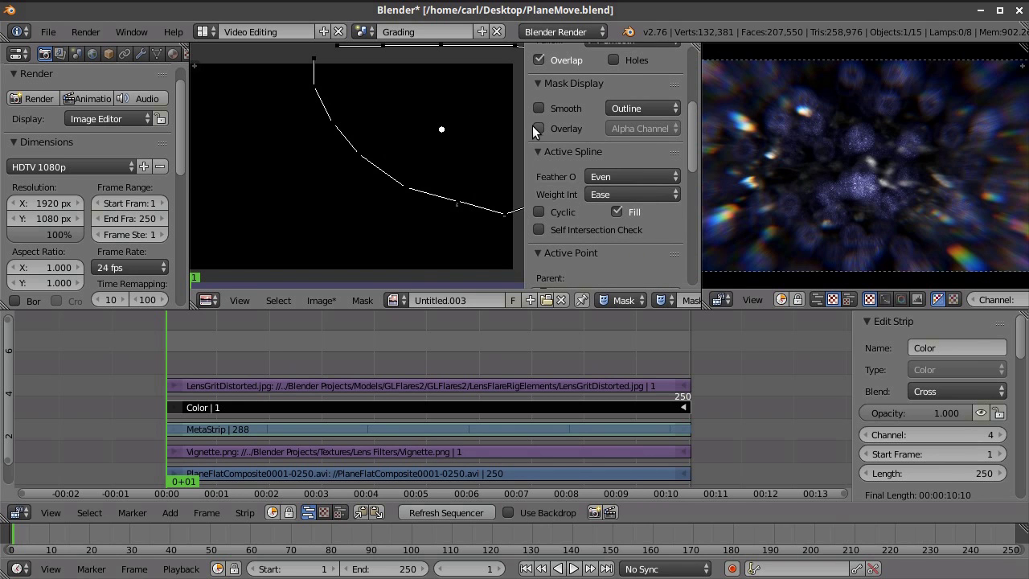
{"action": "left_click", "coordinate": [538, 128]}
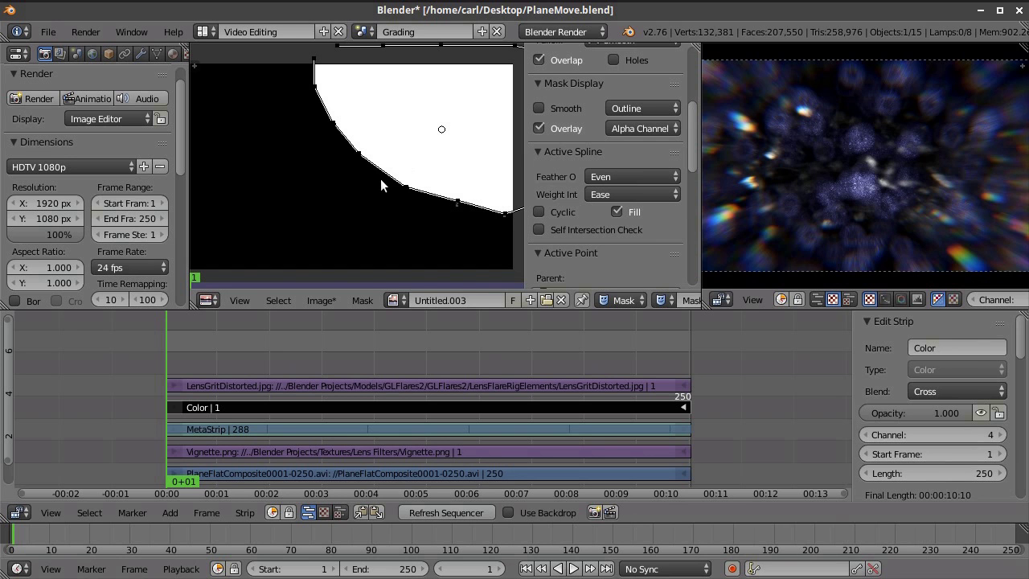
Circle-select the mask points along the curve from the top edge to the lower right and expand their feather outward into a wide soft falloff
{"action": "key", "text": "alt+s"}
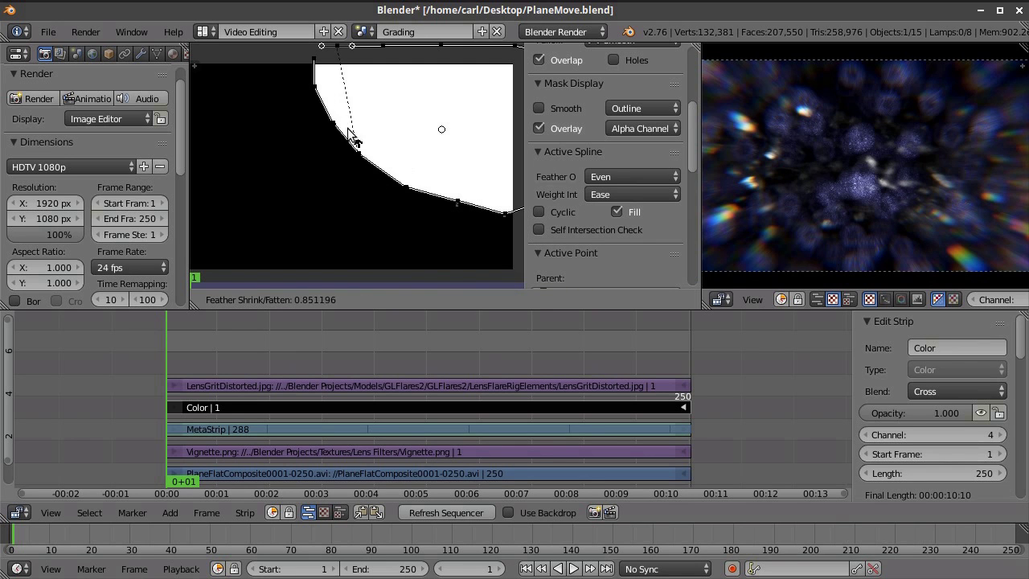
{"action": "left_click", "coordinate": [329, 100]}
{"action": "scroll", "coordinate": [328, 98], "scroll_direction": "down", "scroll_amount": 1}
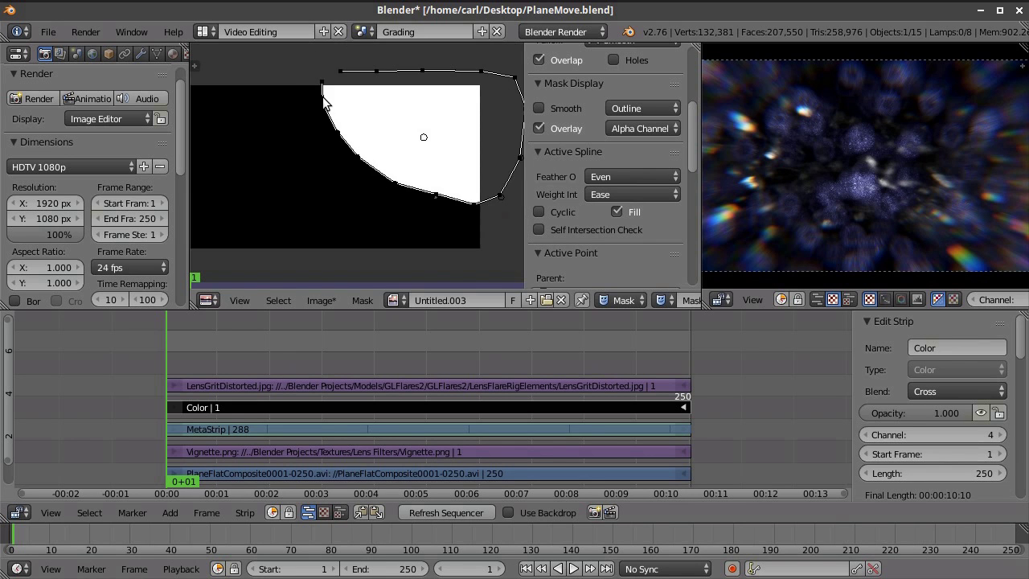
{"action": "key", "text": "c"}
{"action": "mouse_move", "coordinate": [316, 87]}
{"action": "left_mouse_down"}
{"action": "mouse_move", "coordinate": [342, 133]}
{"action": "mouse_move", "coordinate": [385, 170]}
{"action": "mouse_move", "coordinate": [472, 206]}
{"action": "mouse_move", "coordinate": [493, 195]}
{"action": "left_mouse_up"}
{"action": "key", "text": "alt+s"}
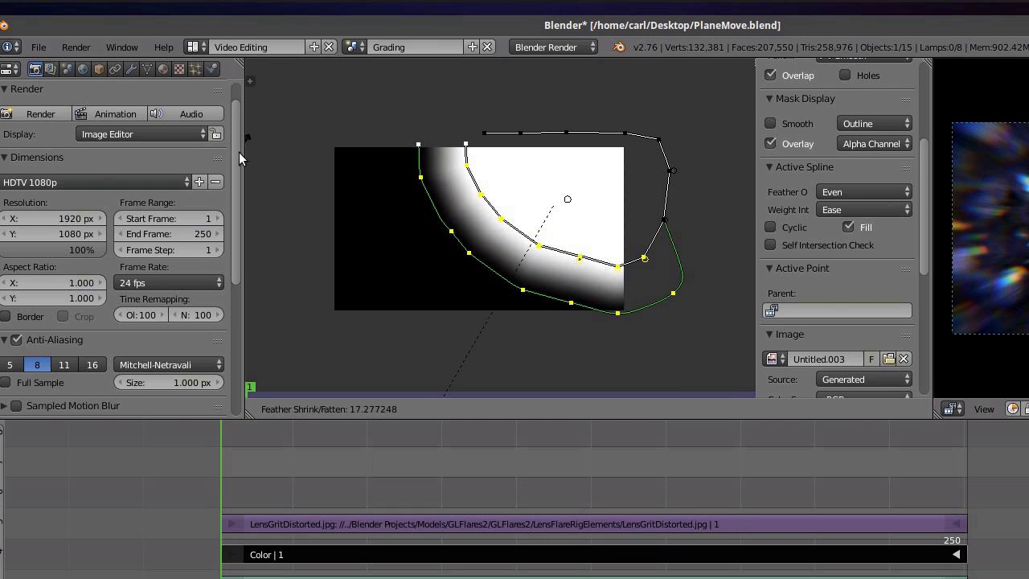
{"action": "left_click", "coordinate": [514, 85]}
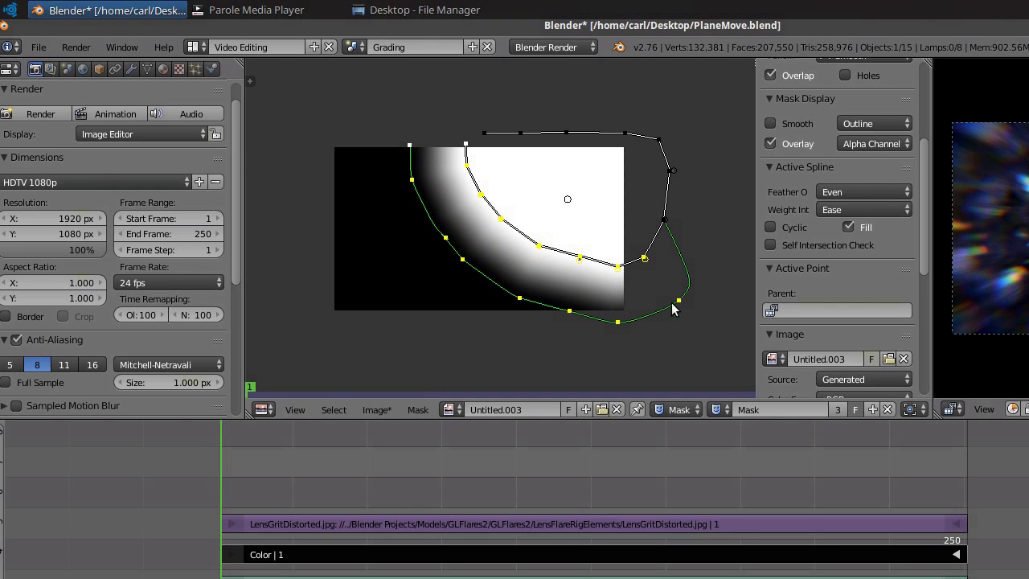
{"action": "mouse_move", "coordinate": [874, 27]}
{"action": "left_mouse_down"}
{"action": "mouse_move", "coordinate": [873, 18]}
{"action": "mouse_move", "coordinate": [872, 31]}
{"action": "left_mouse_up"}
{"action": "double_click", "coordinate": [872, 32]}
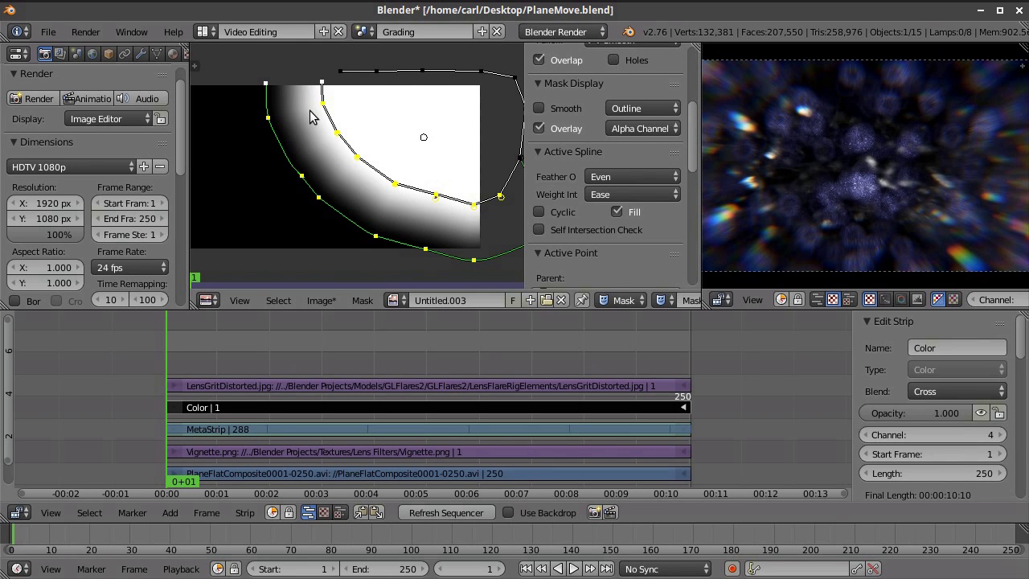
Select all the mask points and move the feathered mask up and to the right, further into the image's upper-right corner
{"action": "scroll", "coordinate": [286, 92], "scroll_direction": "down", "scroll_amount": 1}
{"action": "key", "text": "b"}
{"action": "left_click_drag", "start_coordinate": [271, 71], "coordinate": [523, 259]}
{"action": "key", "text": "g"}
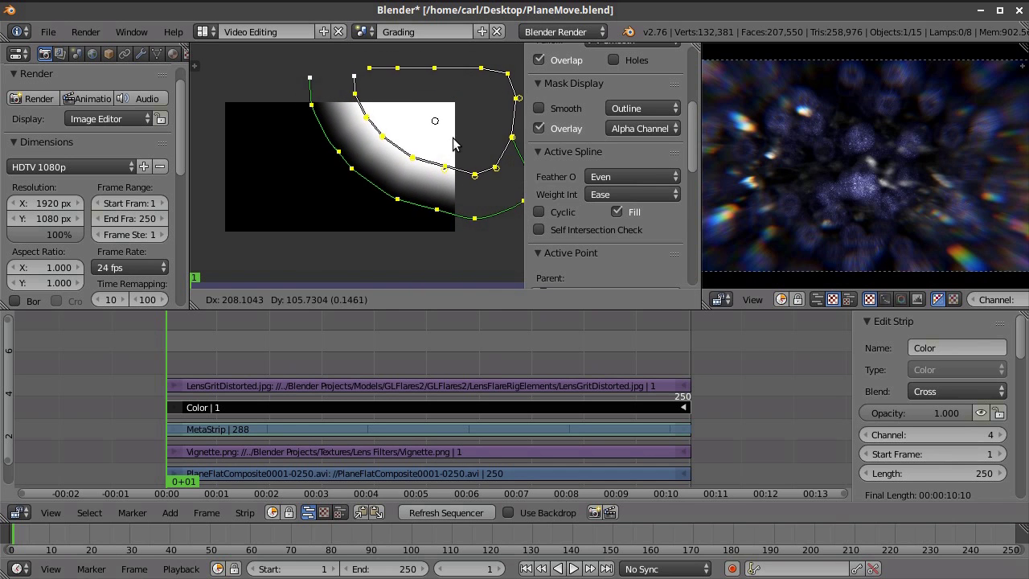
{"action": "left_click", "coordinate": [460, 135]}
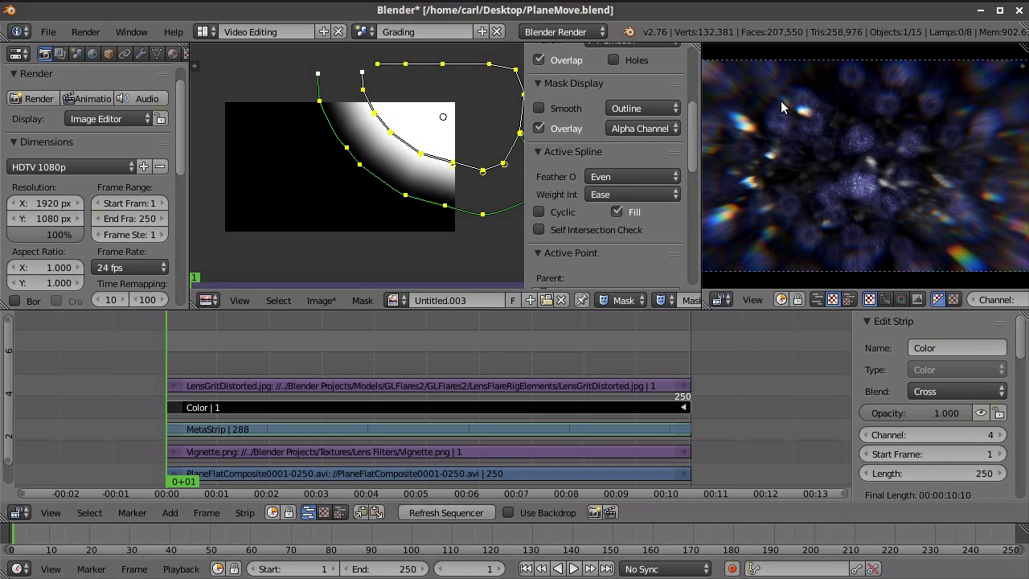
Narrow the image editor area to give the sequence preview its full width, and change that area back to the Graph Editor
{"action": "left_click", "coordinate": [208, 299]}
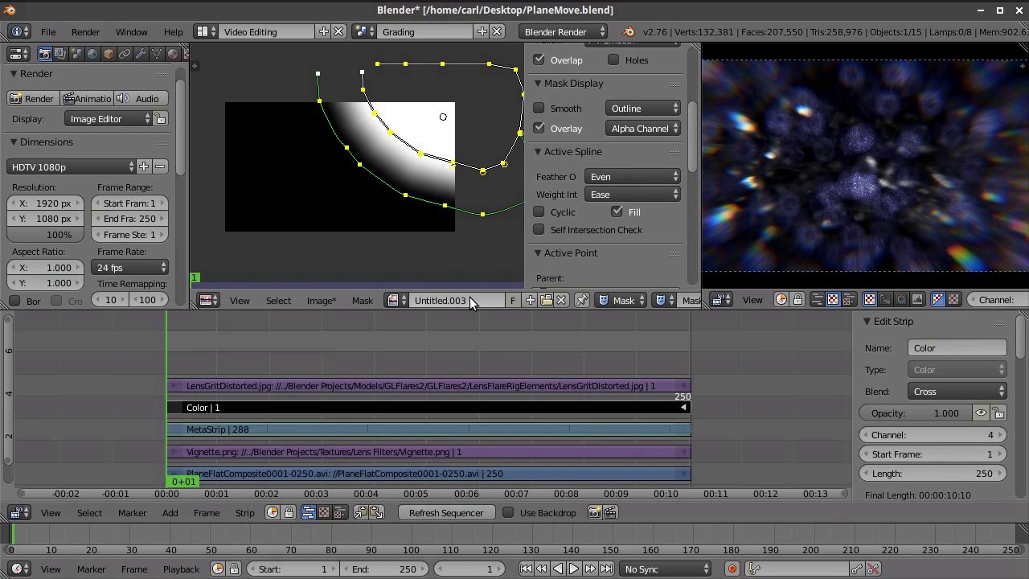
{"action": "left_click_drag", "start_coordinate": [527, 243], "coordinate": [477, 245]}
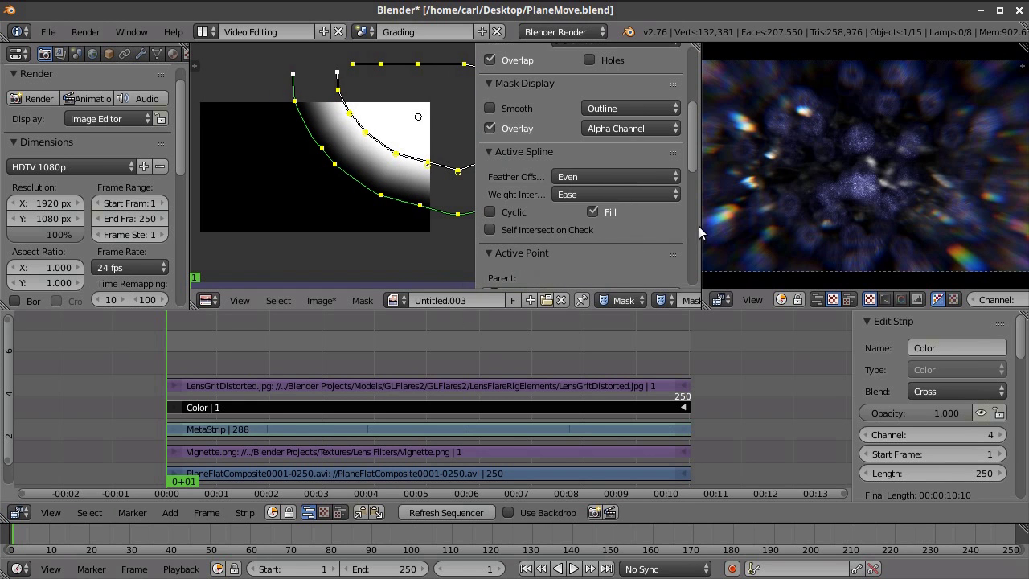
{"action": "left_click_drag", "start_coordinate": [699, 227], "coordinate": [573, 218]}
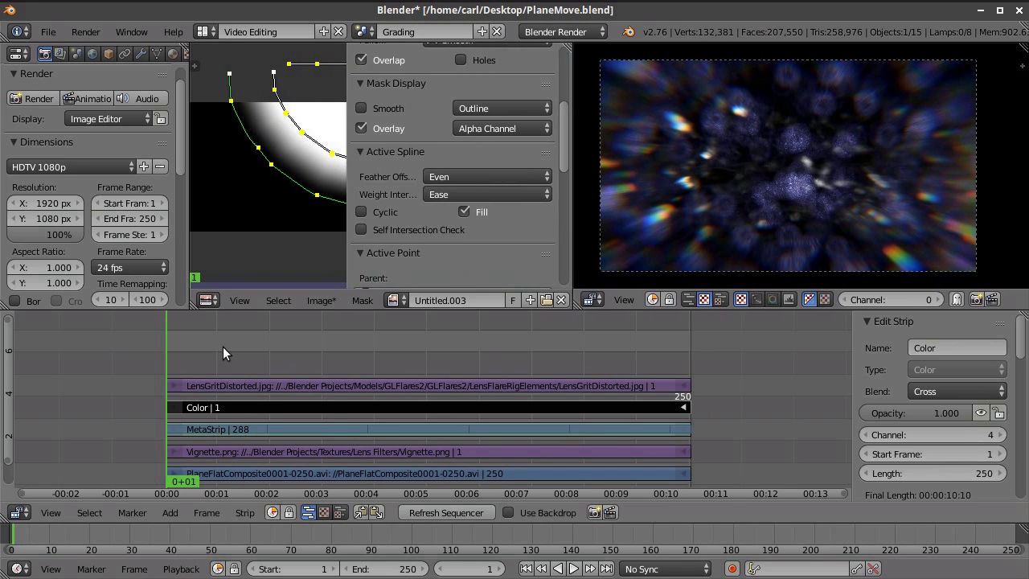
{"action": "left_click", "coordinate": [207, 300]}
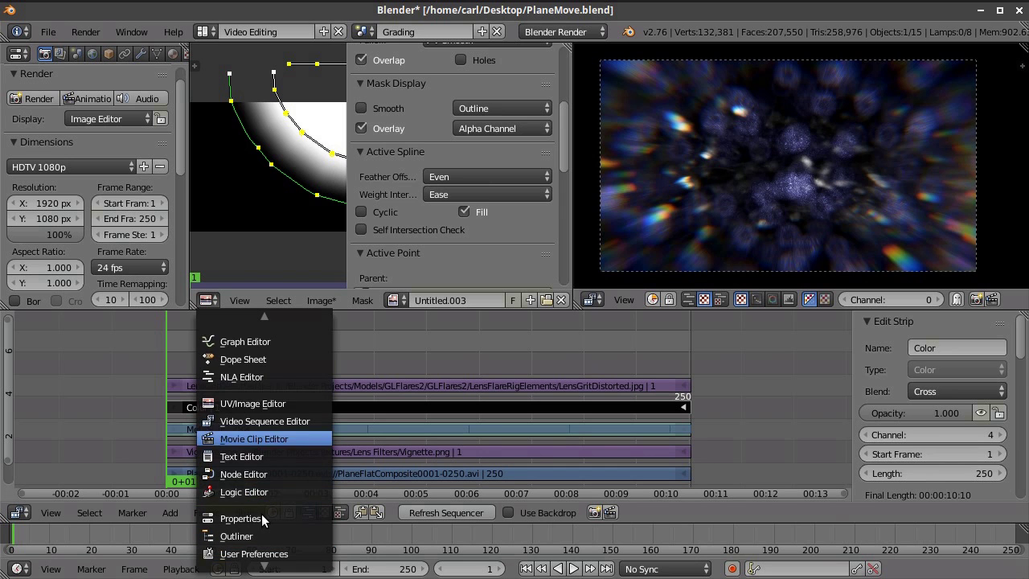
{"action": "left_click", "coordinate": [229, 340]}
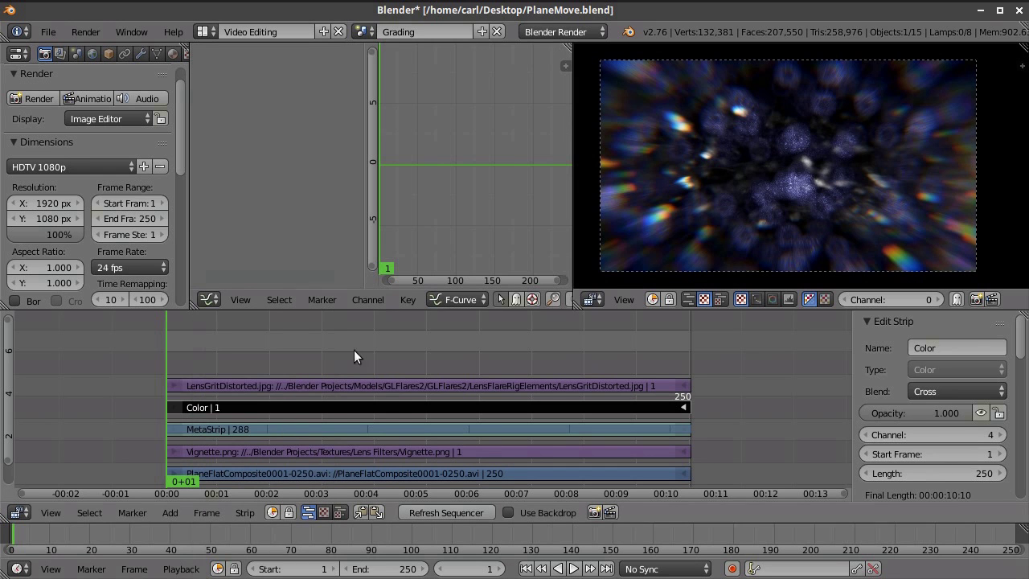
Add a Mask modifier to the LensGritDistorted strip, set its input type to Mask, and choose the drawn mask "Mask"
{"action": "right_click", "coordinate": [404, 383]}
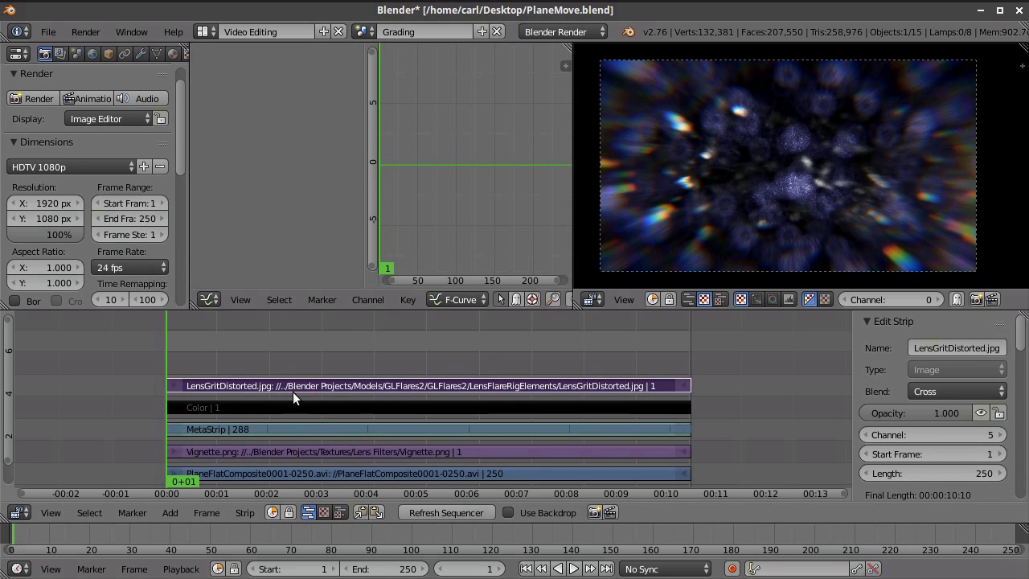
{"action": "scroll", "coordinate": [952, 370], "scroll_direction": "down", "scroll_amount": 5}
{"action": "scroll", "coordinate": [955, 394], "scroll_direction": "down", "scroll_amount": 8}
{"action": "left_click", "coordinate": [945, 446]}
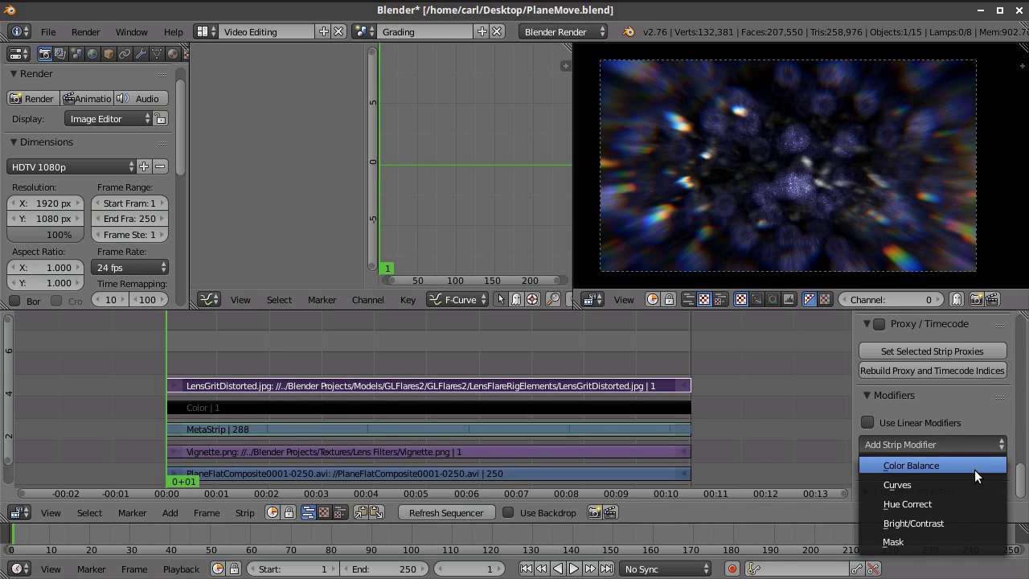
{"action": "left_click", "coordinate": [955, 541]}
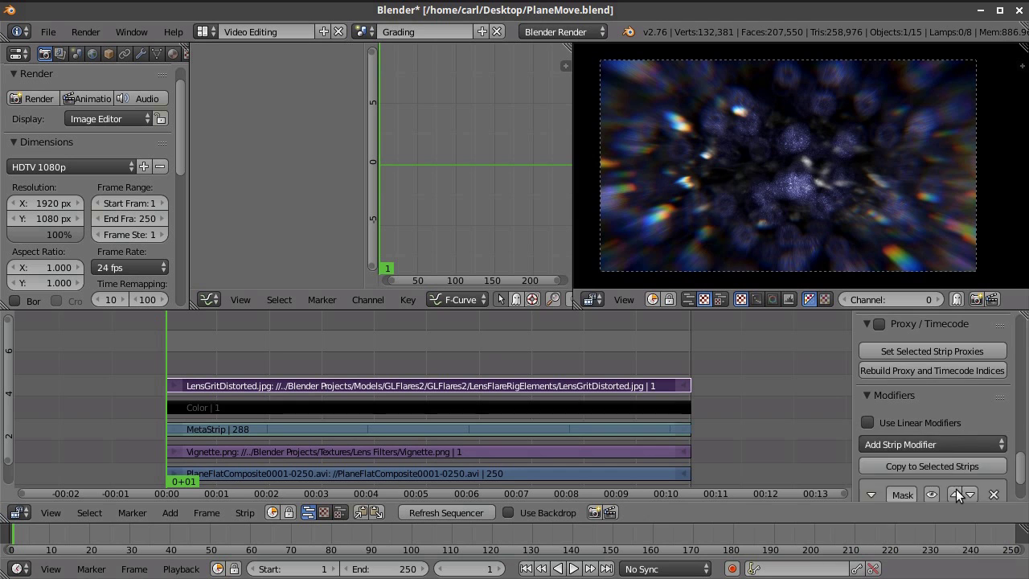
{"action": "scroll", "coordinate": [948, 452], "scroll_direction": "down", "scroll_amount": 3}
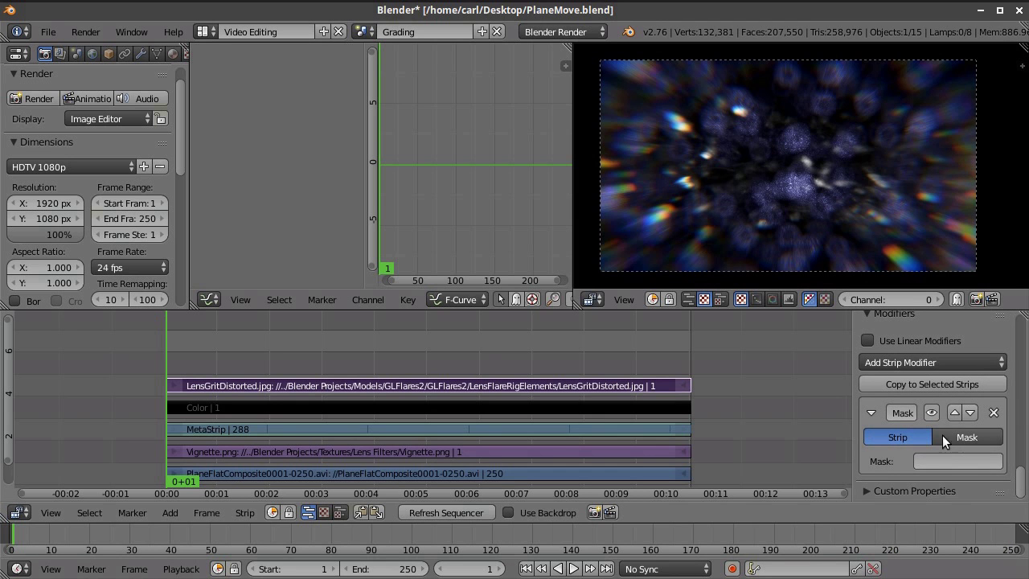
{"action": "left_click", "coordinate": [963, 438]}
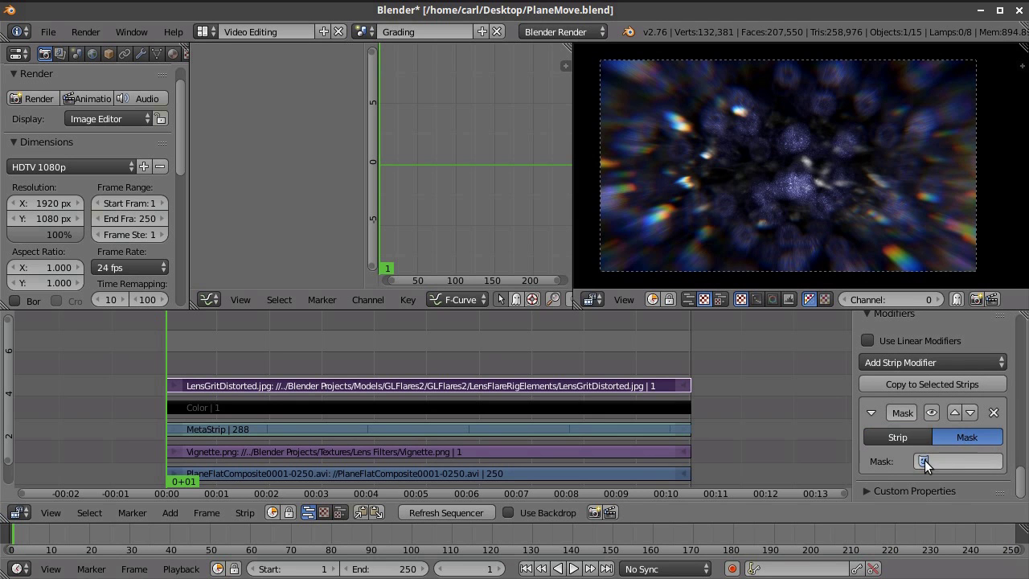
{"action": "left_click", "coordinate": [924, 460]}
{"action": "left_click", "coordinate": [841, 280]}
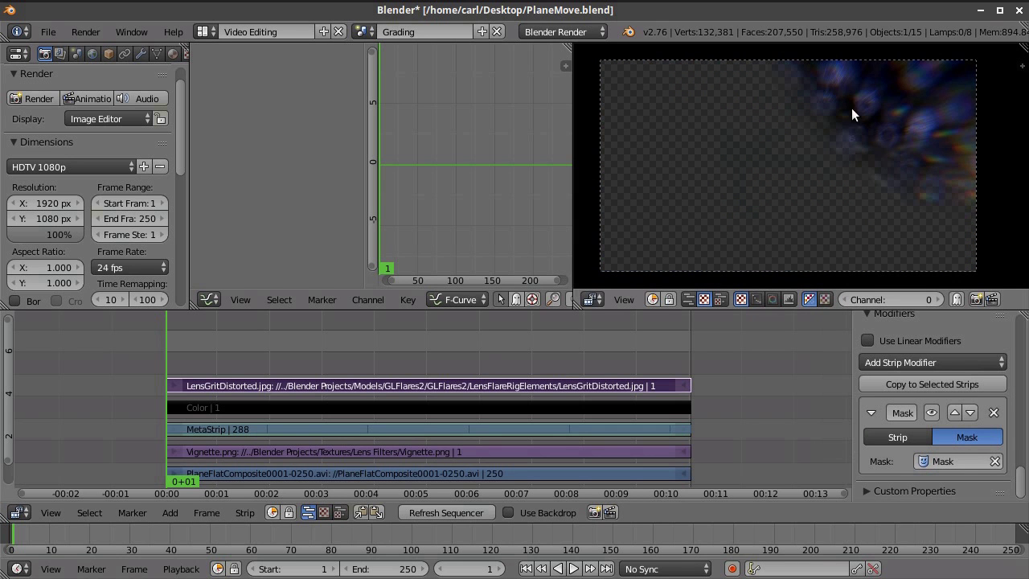
Try the Add blend mode on the LensGritDistorted strip, and settle on Alpha Over
{"action": "scroll", "coordinate": [1003, 438], "scroll_direction": "up", "scroll_amount": 15}
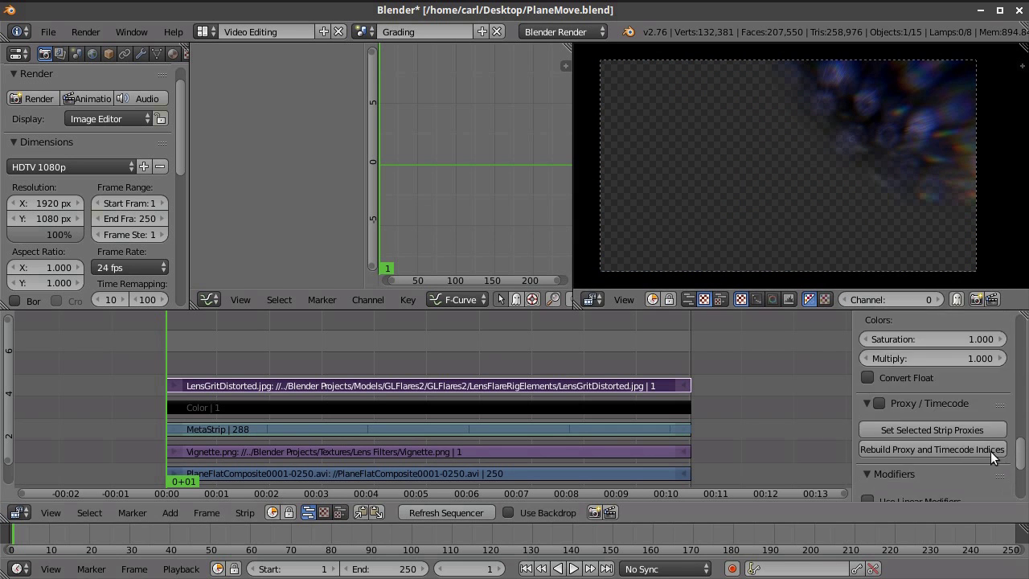
{"action": "scroll", "coordinate": [1003, 438], "scroll_direction": "up", "scroll_amount": 2}
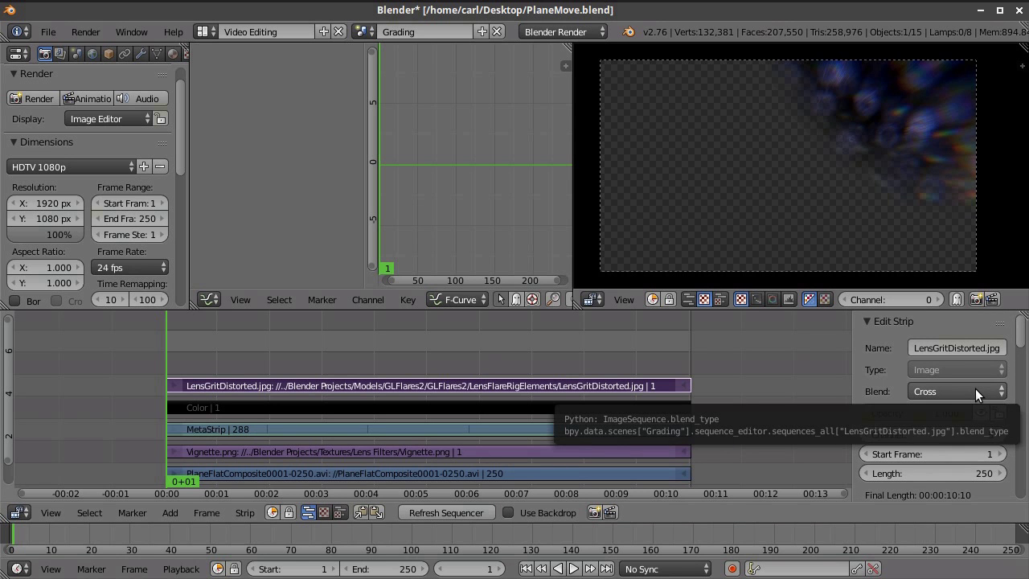
{"action": "left_click", "coordinate": [975, 390]}
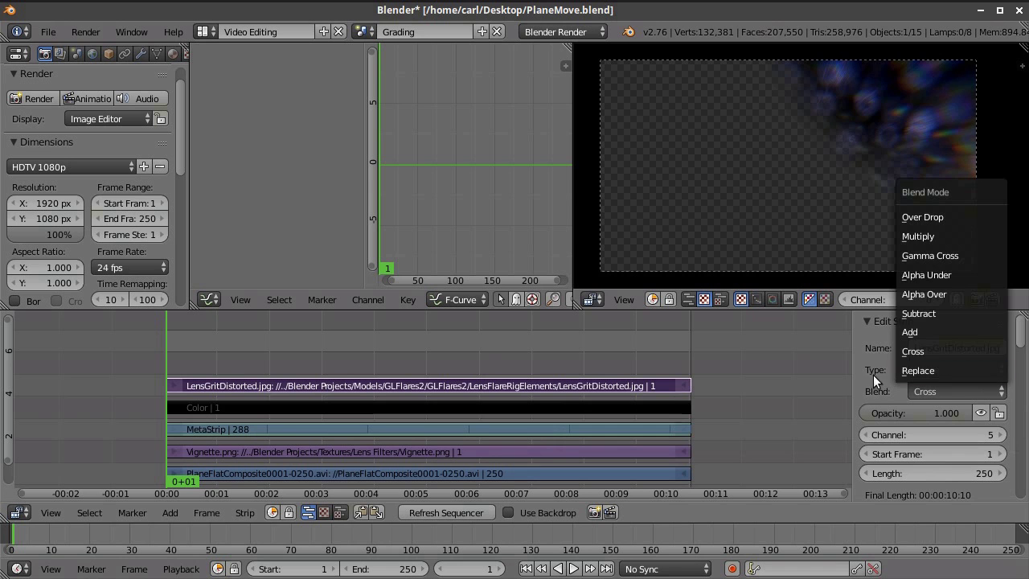
{"action": "left_click", "coordinate": [914, 332]}
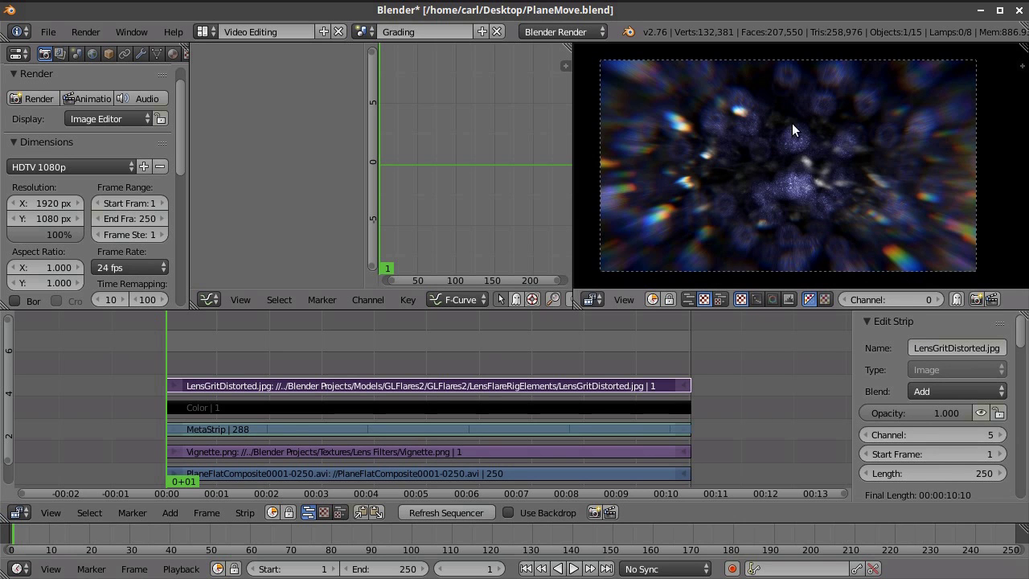
{"action": "left_click", "coordinate": [983, 392]}
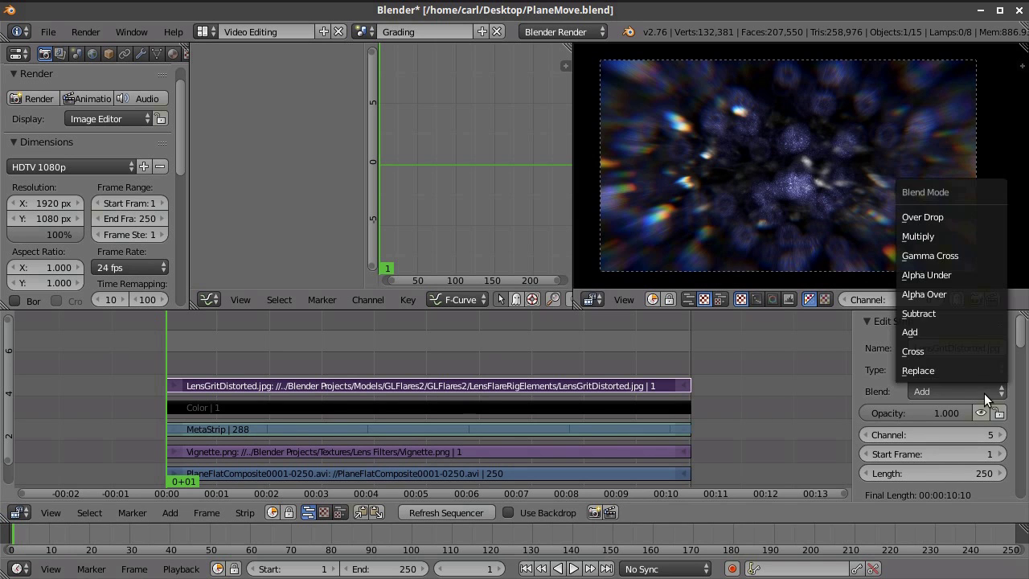
{"action": "left_click", "coordinate": [950, 293]}
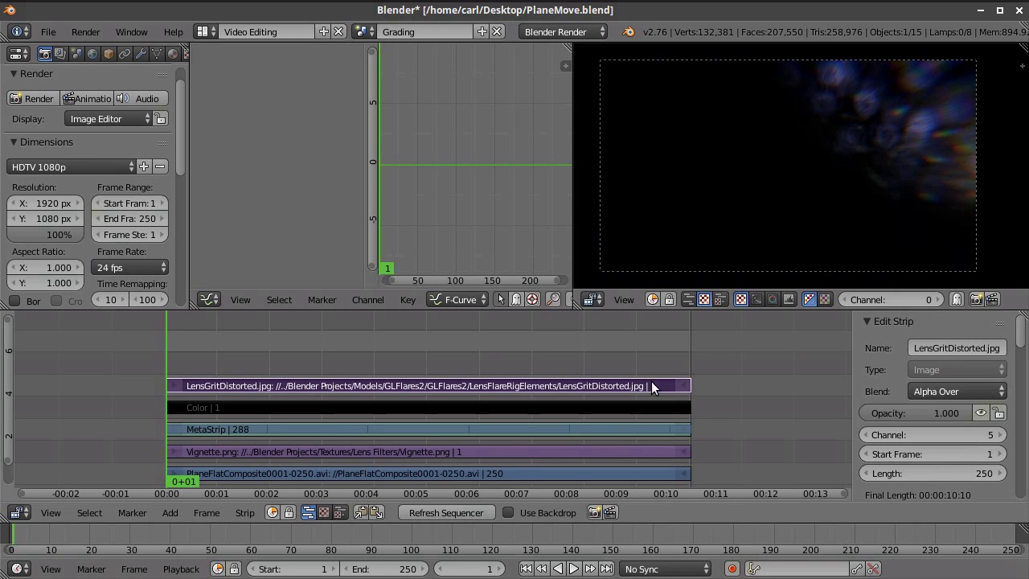
Duplicate the Color strip onto channel 6, above the LensGritDistorted strip, and mute the copy
{"action": "right_click", "coordinate": [550, 402]}
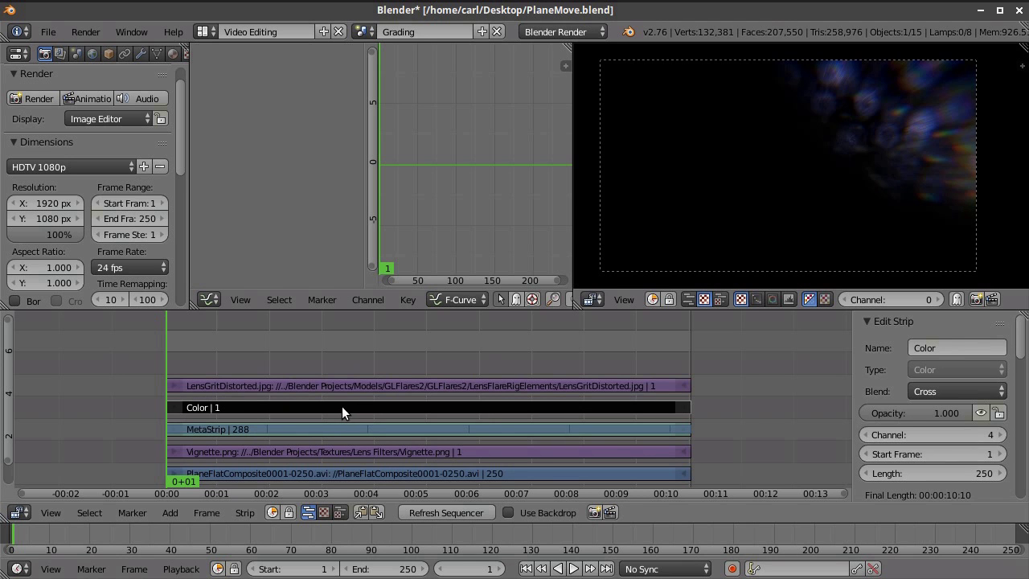
{"action": "key", "text": "shift+d"}
{"action": "left_click", "coordinate": [341, 364]}
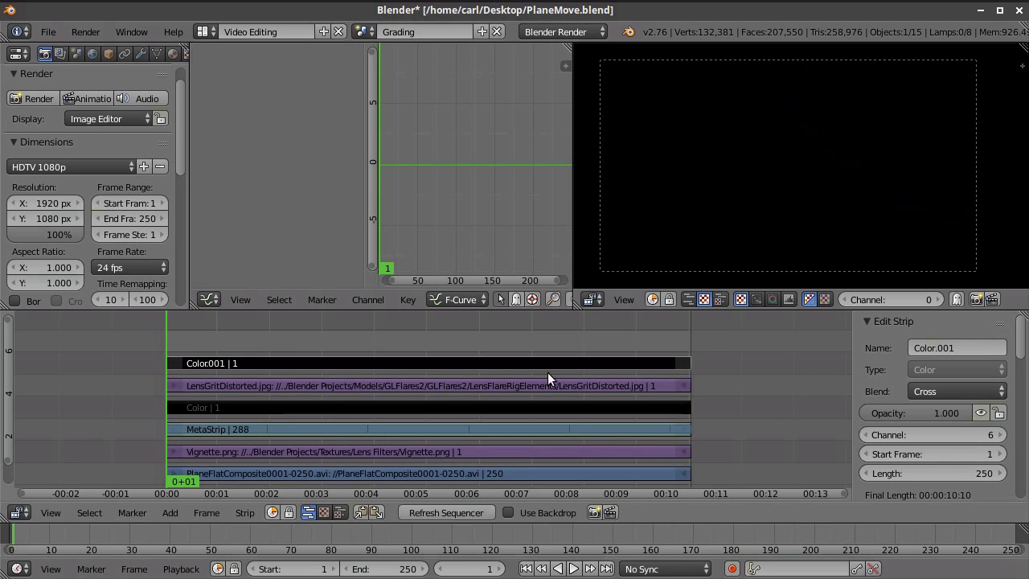
{"action": "left_click", "coordinate": [981, 412]}
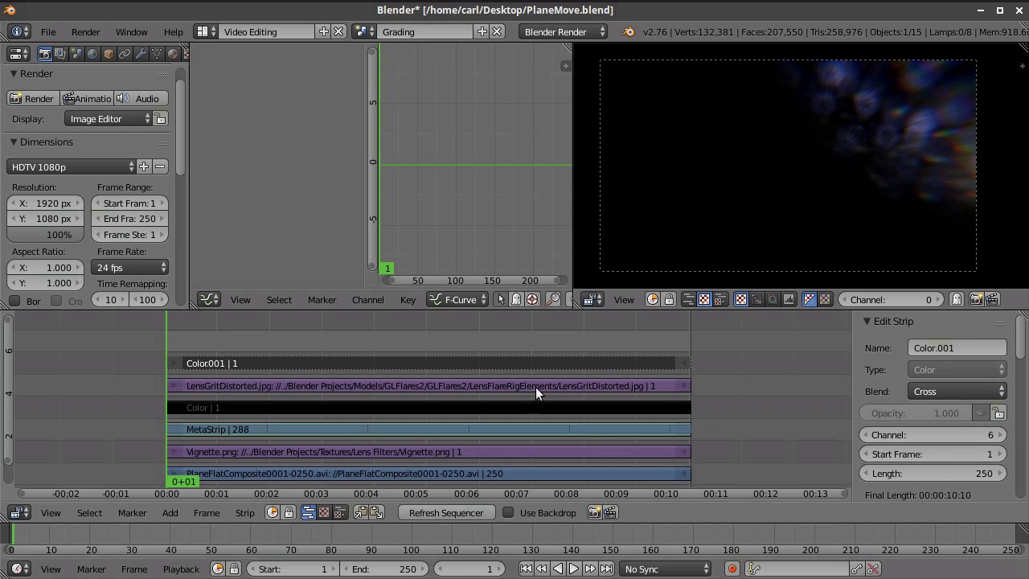
Group the LensGritDistorted and Color strips into a meta strip and set its blend mode to Add
{"action": "left_click", "coordinate": [559, 387]}
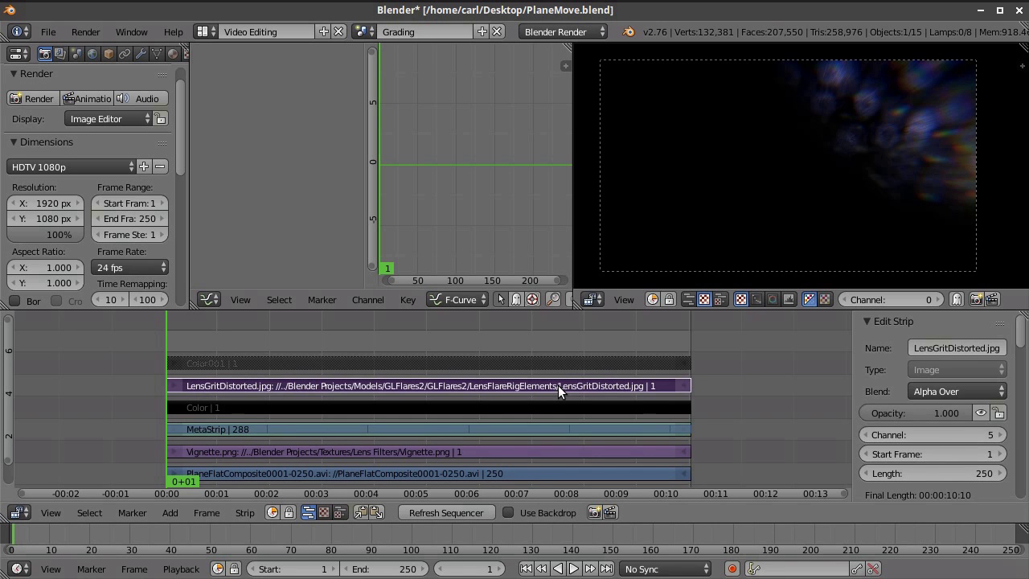
{"action": "left_click", "coordinate": [561, 403]}
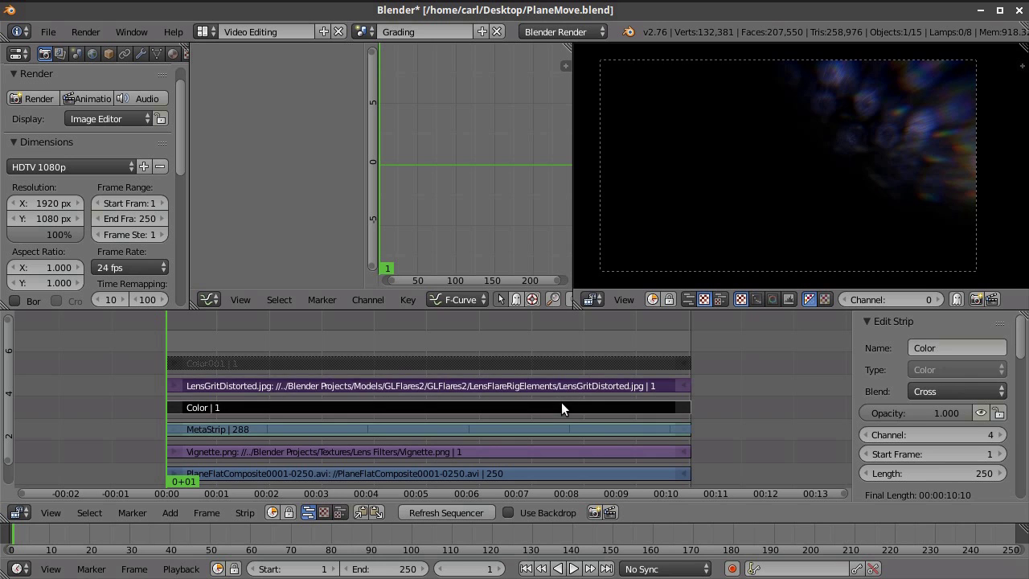
{"action": "left_click", "coordinate": [245, 512]}
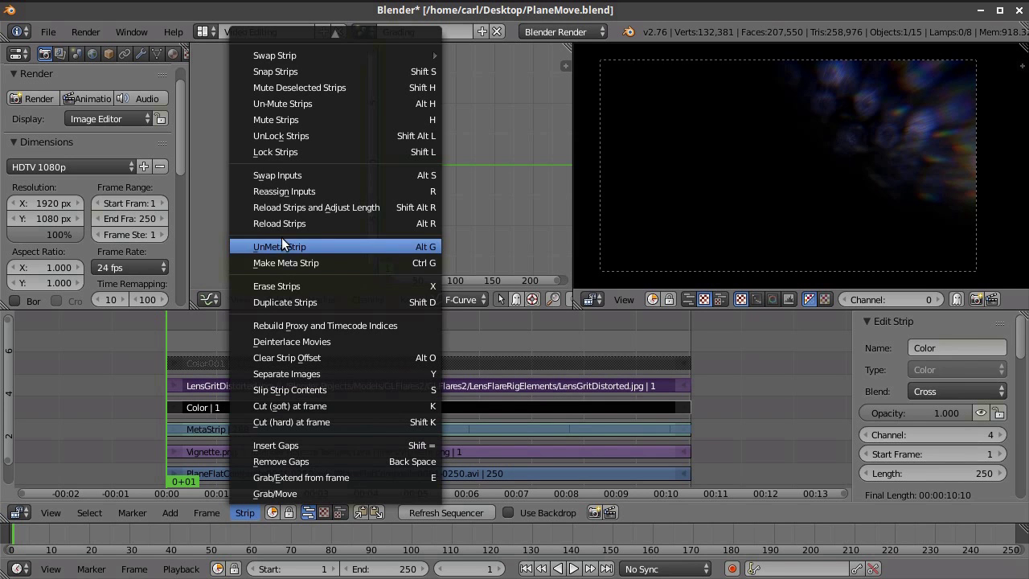
{"action": "left_click", "coordinate": [285, 262]}
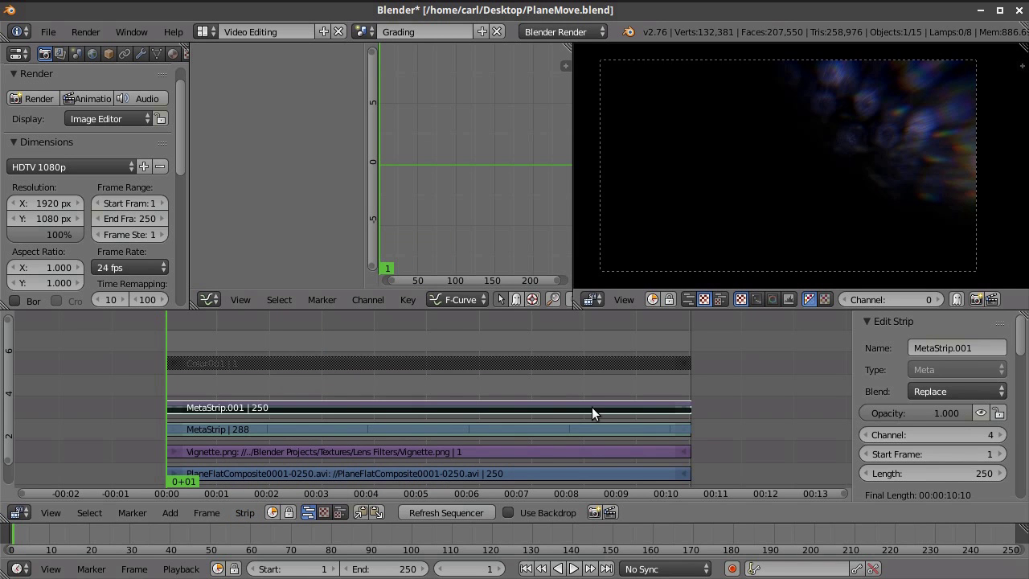
{"action": "left_click", "coordinate": [954, 394]}
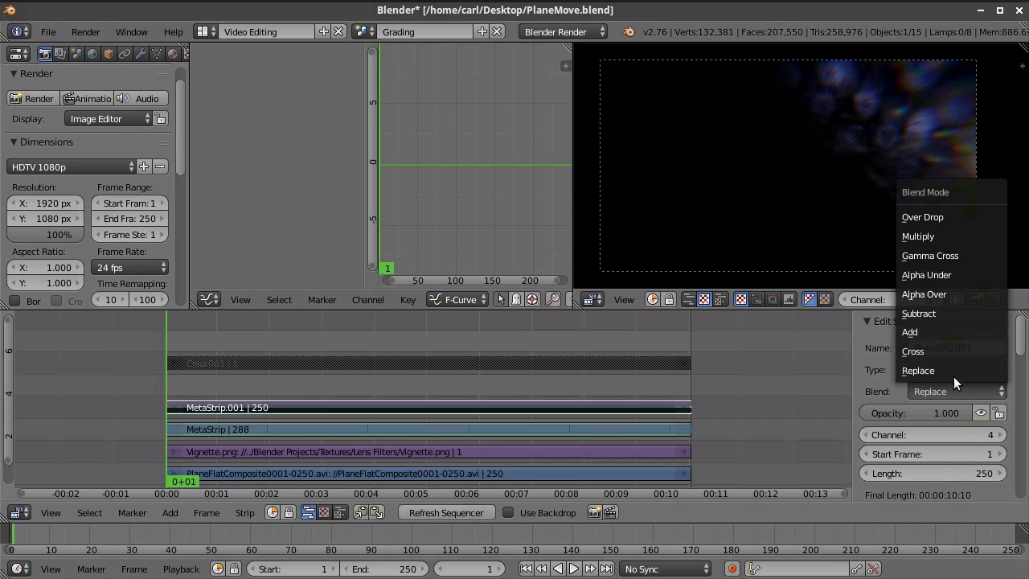
{"action": "left_click", "coordinate": [934, 330]}
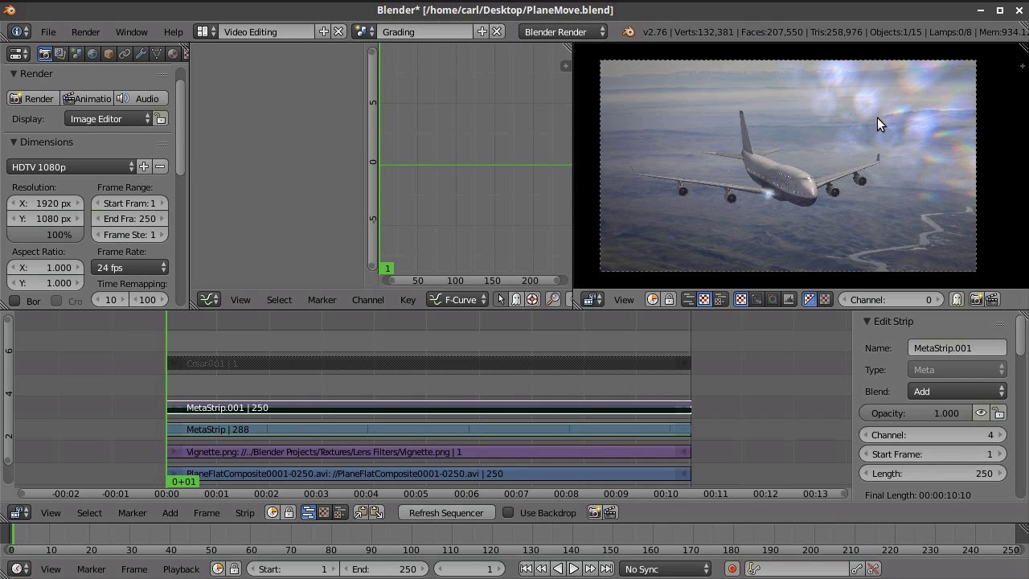
Try an opacity of 0 and one of 0.1 on the lens grit meta strip
{"action": "left_click", "coordinate": [940, 414]}
{"action": "type", "text": "0"}
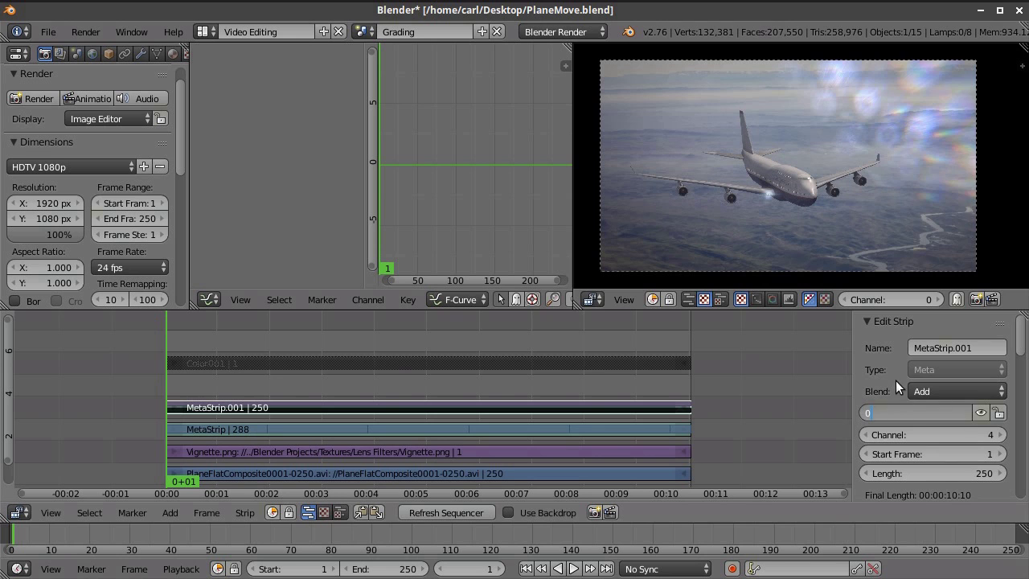
{"action": "key", "text": "Return"}
{"action": "left_click", "coordinate": [937, 413]}
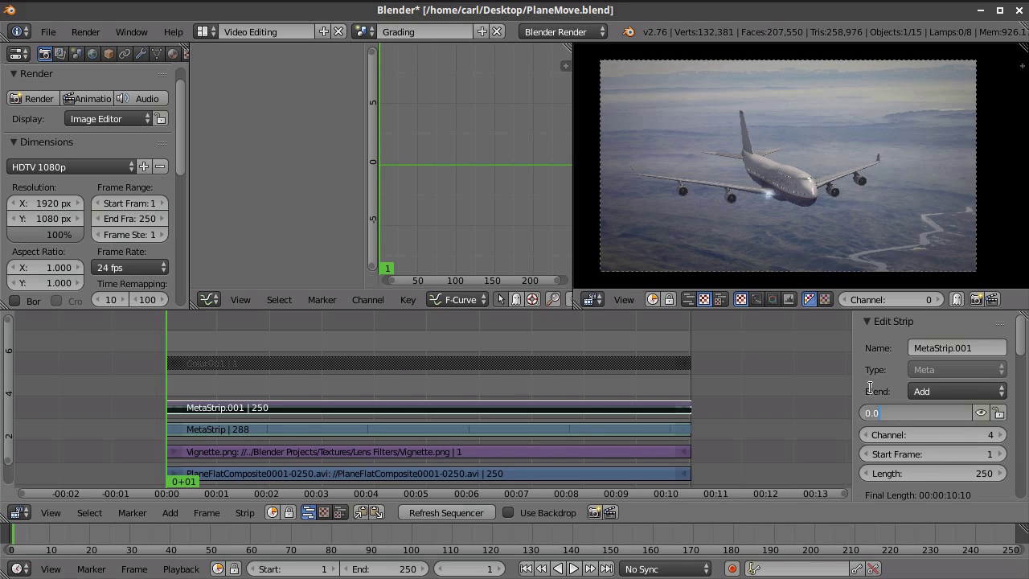
{"action": "type", "text": "0.1"}
{"action": "key", "text": "Return"}
Scrub to frame 108 and try an opacity of 0.2 on the lens grit meta strip
{"action": "left_click_drag", "start_coordinate": [253, 382], "coordinate": [391, 382]}
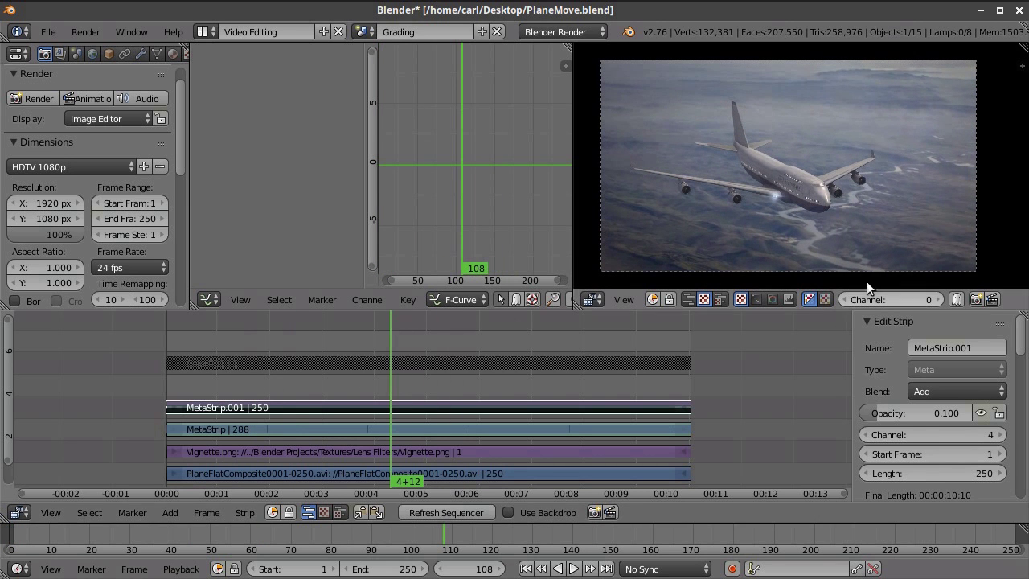
{"action": "left_click", "coordinate": [923, 413]}
{"action": "key", "text": "BackSpace"}
{"action": "type", "text": "2"}
{"action": "key", "text": "Return"}
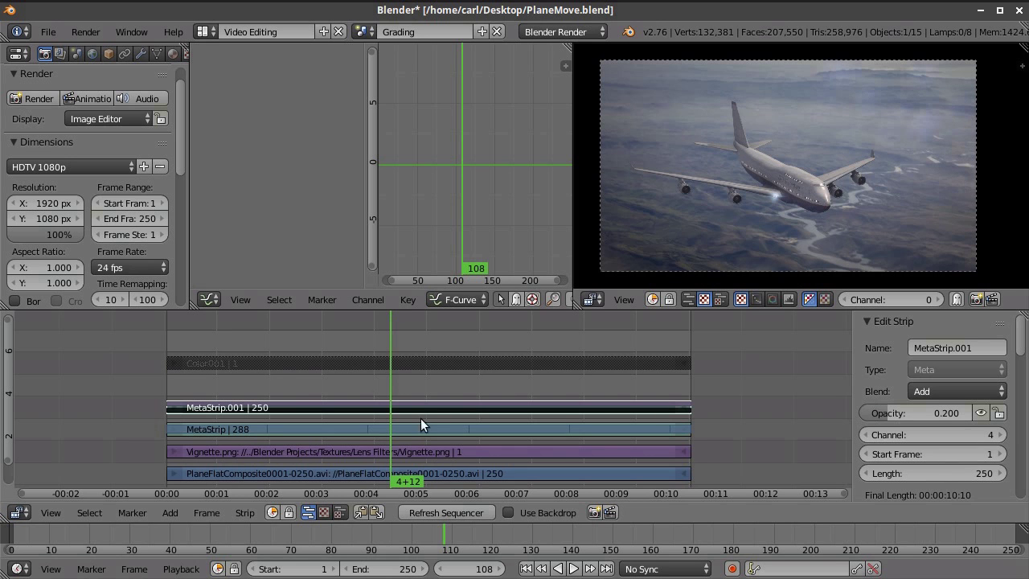
Play back the sequence, set the lens grit meta strip's opacity to 0.3, and scrub to frame 74 to check it
{"action": "key", "text": "alt+a"}
{"action": "mouse_move", "coordinate": [532, 367]}
{"action": "left_mouse_down"}
{"action": "mouse_move", "coordinate": [382, 387]}
{"action": "mouse_move", "coordinate": [535, 381]}
{"action": "mouse_move", "coordinate": [375, 389]}
{"action": "mouse_move", "coordinate": [329, 388]}
{"action": "mouse_move", "coordinate": [518, 374]}
{"action": "mouse_move", "coordinate": [279, 380]}
{"action": "mouse_move", "coordinate": [531, 370]}
{"action": "left_mouse_up"}
{"action": "key", "text": "alt+a"}
{"action": "left_click", "coordinate": [968, 416]}
{"action": "type", "text": "0."}
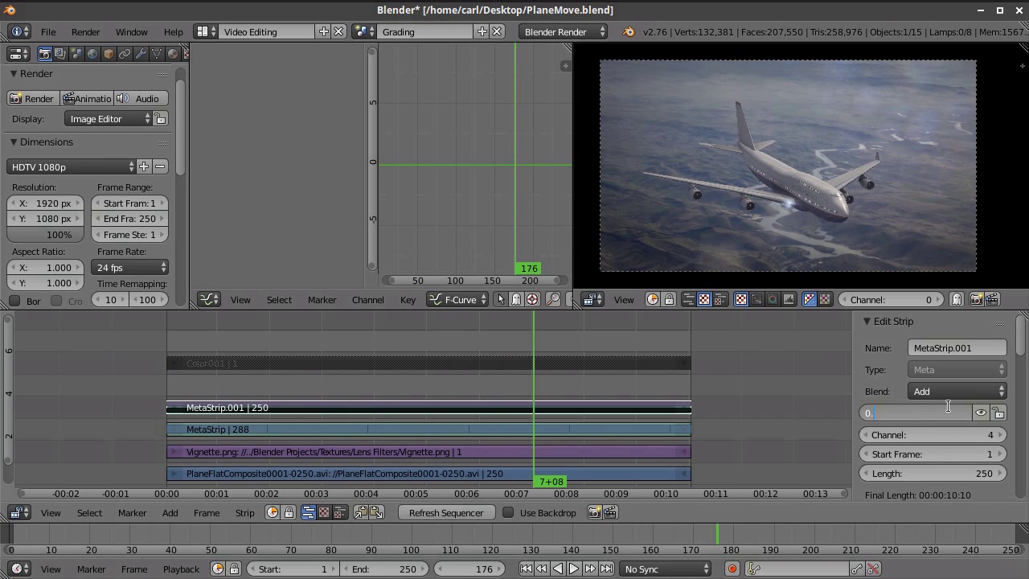
{"action": "type", "text": "3"}
{"action": "key", "text": "Return"}
{"action": "left_click_drag", "start_coordinate": [492, 385], "coordinate": [320, 393]}
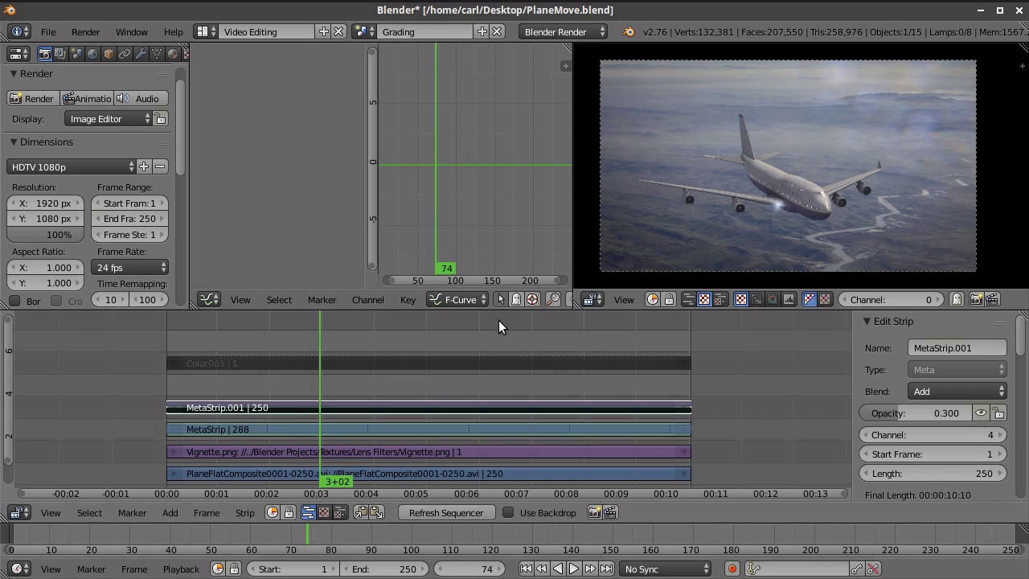
Delete the muted Color.001 strip from channel 6
{"action": "middle_click_drag", "start_coordinate": [524, 379], "coordinate": [532, 388]}
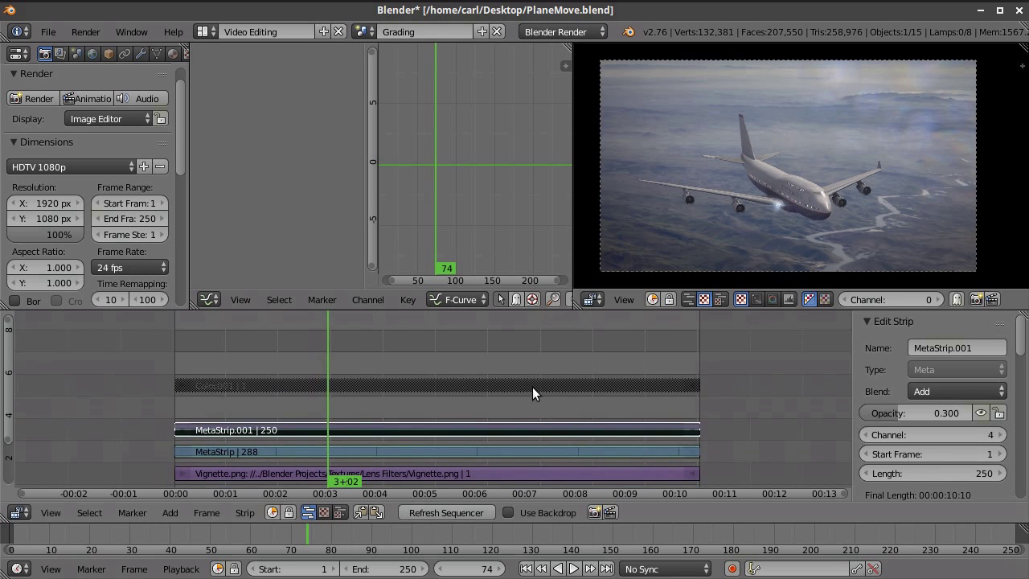
{"action": "right_click", "coordinate": [532, 386]}
{"action": "key", "text": "g"}
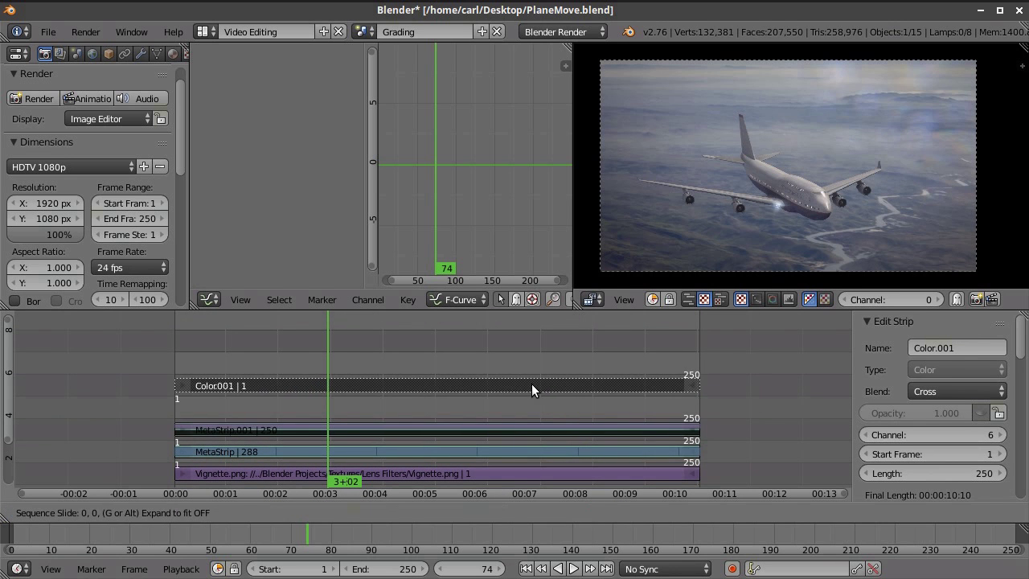
{"action": "left_click", "coordinate": [532, 385]}
{"action": "key", "text": "g"}
{"action": "left_click", "coordinate": [531, 382]}
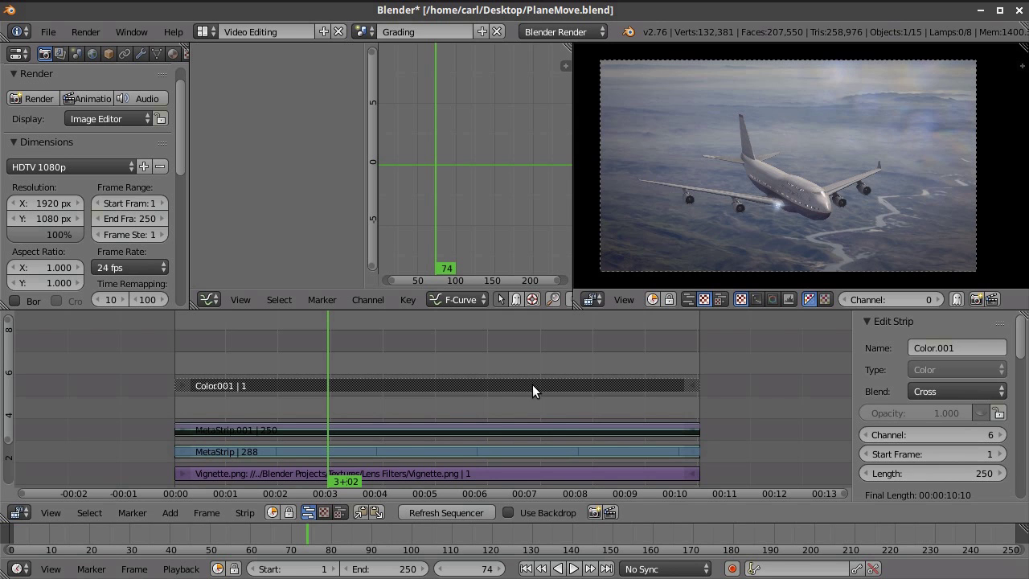
{"action": "key", "text": "x"}
{"action": "left_click", "coordinate": [532, 385]}
{"action": "middle_click_drag", "start_coordinate": [532, 391], "coordinate": [561, 361]}
Add an Adjustment Layer strip at frame 1 above the other strips and extend its end to frame 250
{"action": "scroll", "coordinate": [829, 148], "scroll_direction": "up", "scroll_amount": 1}
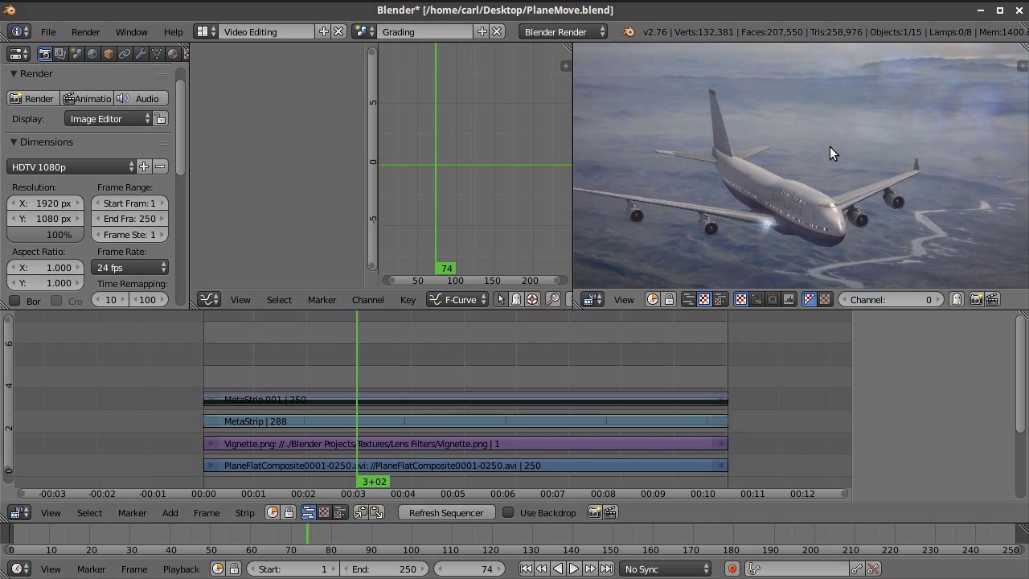
{"action": "middle_click_drag", "start_coordinate": [831, 153], "coordinate": [830, 150]}
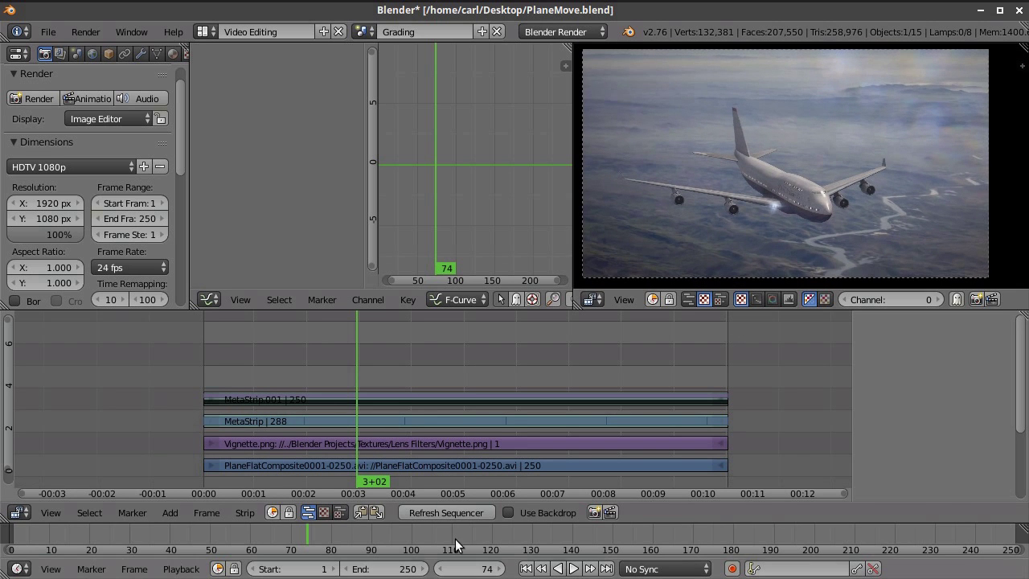
{"action": "left_click", "coordinate": [525, 568]}
{"action": "left_click", "coordinate": [170, 513]}
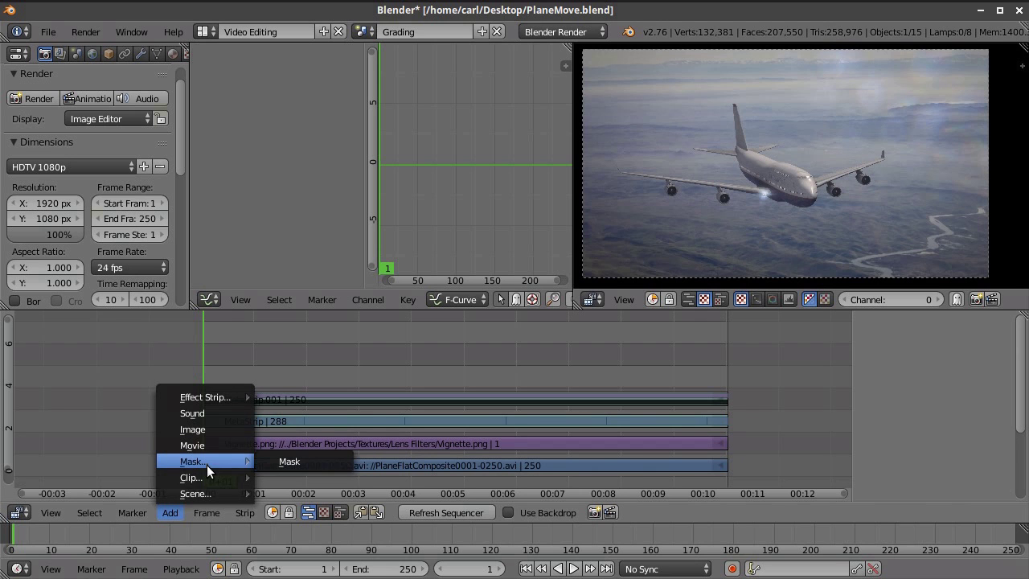
{"action": "mouse_move", "coordinate": [219, 397]}
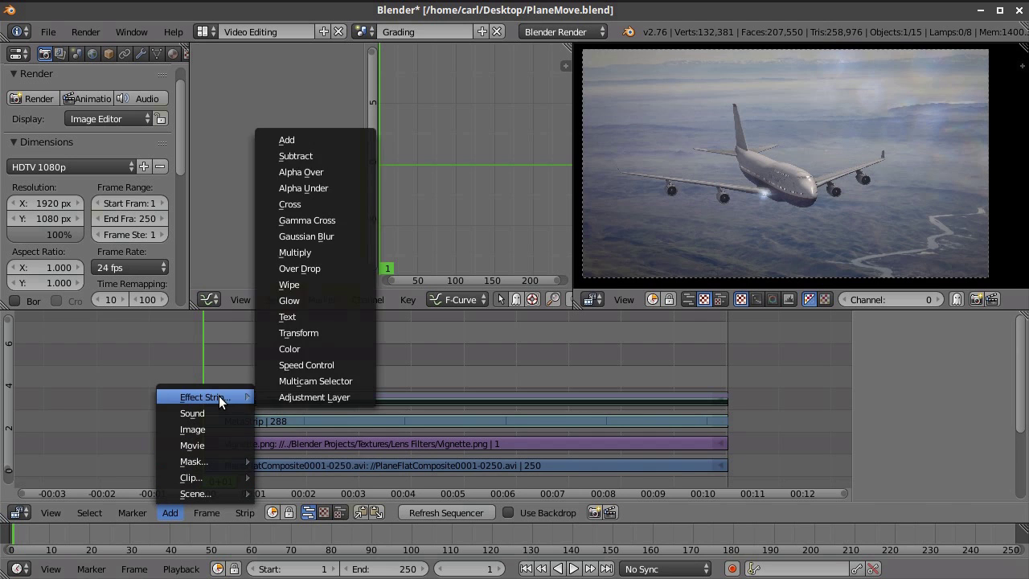
{"action": "left_click", "coordinate": [291, 397]}
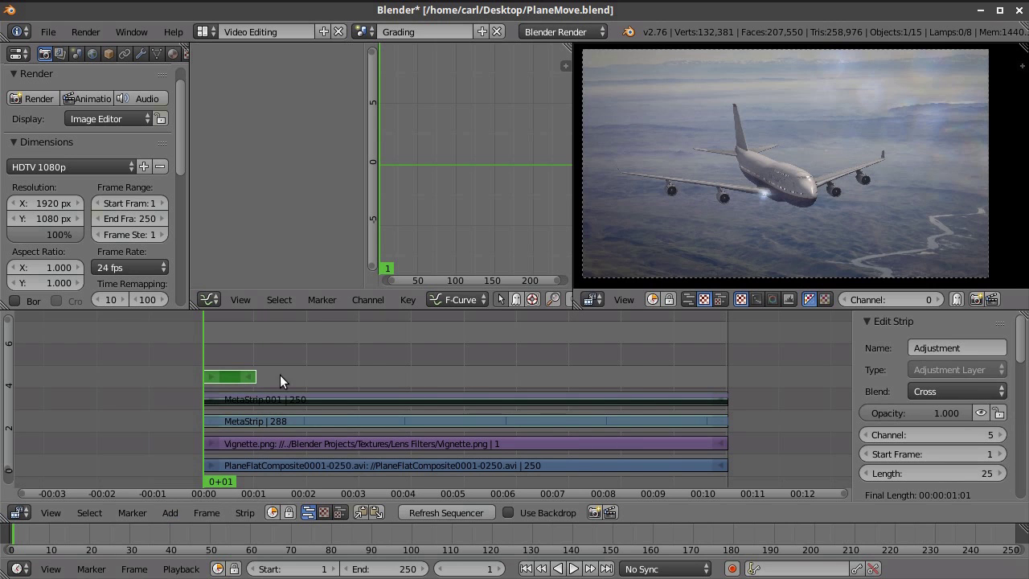
{"action": "right_click_drag", "start_coordinate": [264, 377], "coordinate": [717, 386]}
{"action": "left_click", "coordinate": [716, 385]}
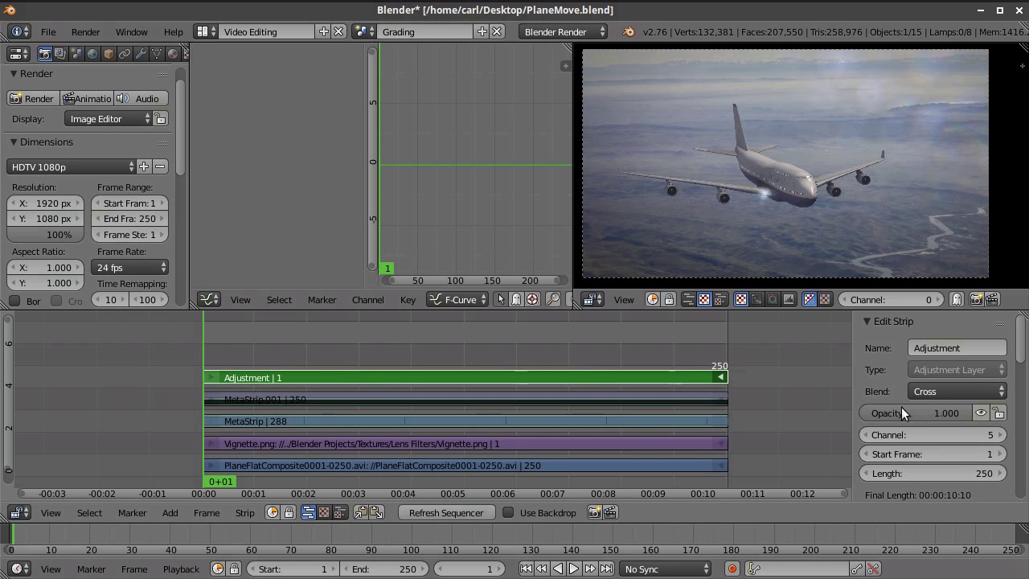
Examine the graded first frame up close in the preview, around the plane and the lens grit in the upper-right sky
{"action": "scroll", "coordinate": [806, 178], "scroll_direction": "down", "scroll_amount": 1}
{"action": "mouse_move", "coordinate": [834, 180]}
{"action": "middle_mouse_down"}
{"action": "mouse_move", "coordinate": [843, 199]}
{"action": "mouse_move", "coordinate": [840, 187]}
{"action": "middle_mouse_up"}
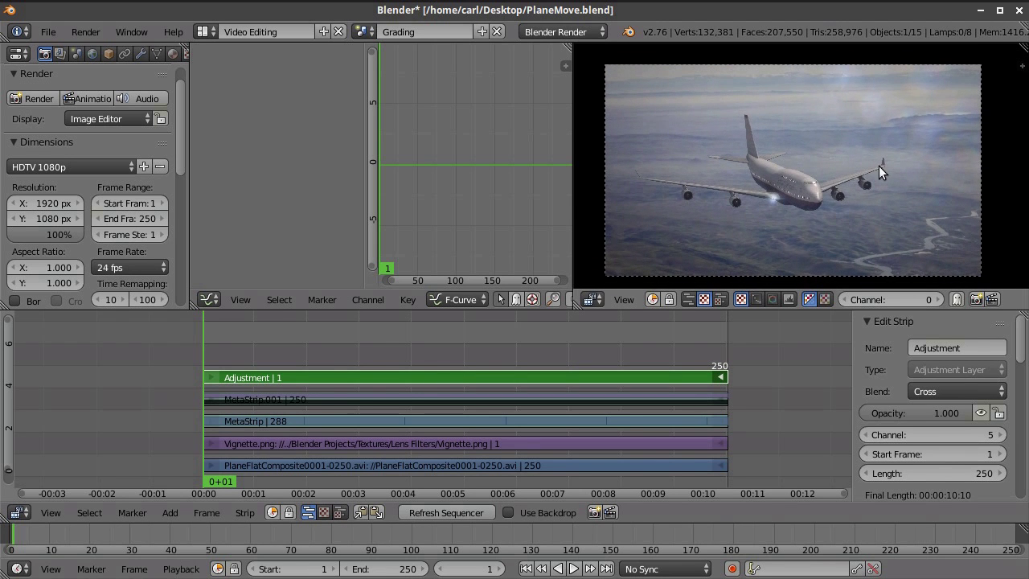
{"action": "scroll", "coordinate": [870, 177], "scroll_direction": "up", "scroll_amount": 5}
{"action": "scroll", "coordinate": [866, 177], "scroll_direction": "up", "scroll_amount": 3}
{"action": "scroll", "coordinate": [864, 173], "scroll_direction": "down", "scroll_amount": 3}
{"action": "scroll", "coordinate": [795, 164], "scroll_direction": "down", "scroll_amount": 1}
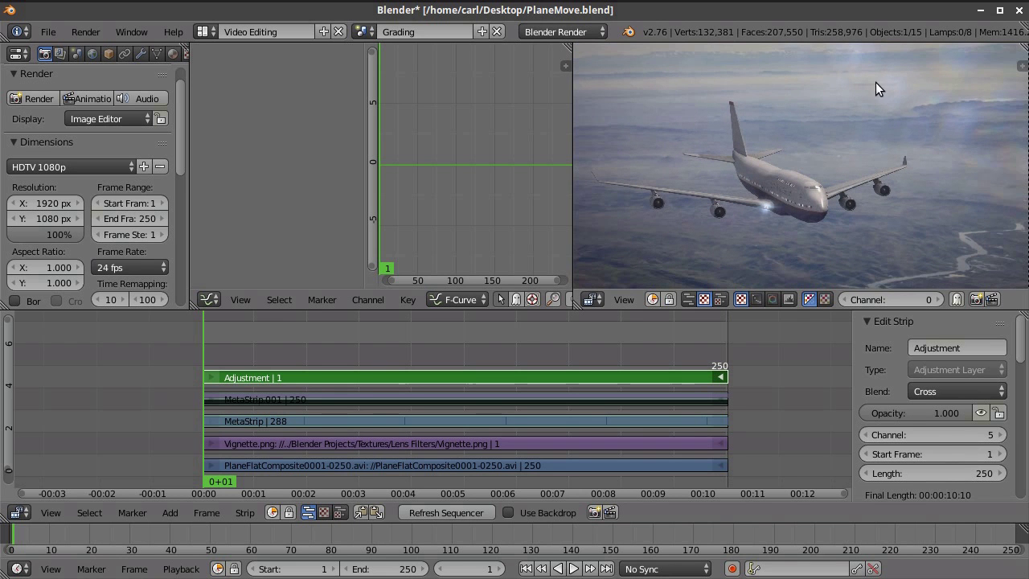
{"action": "scroll", "coordinate": [860, 182], "scroll_direction": "up", "scroll_amount": 2}
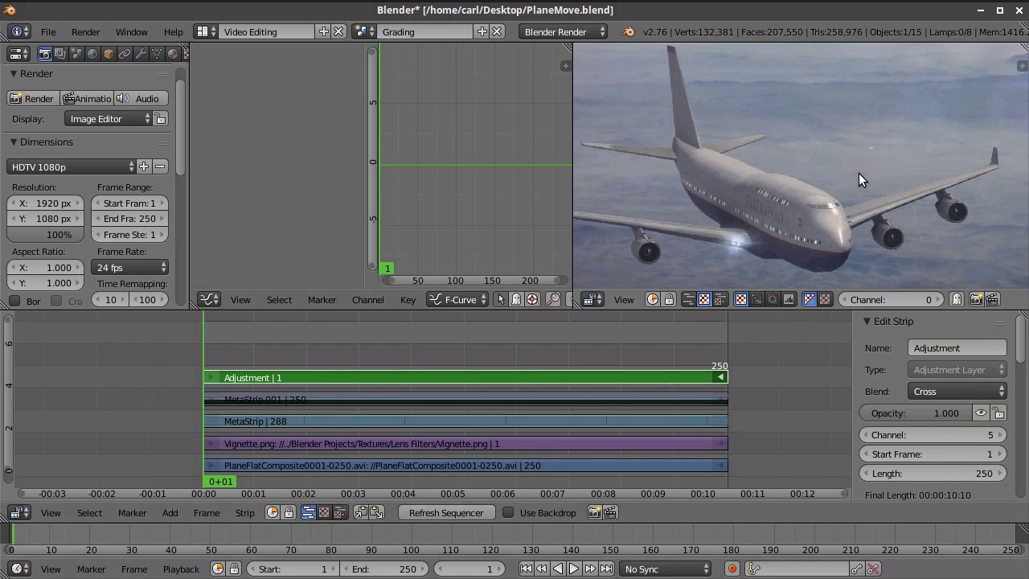
{"action": "scroll", "coordinate": [797, 153], "scroll_direction": "down", "scroll_amount": 1}
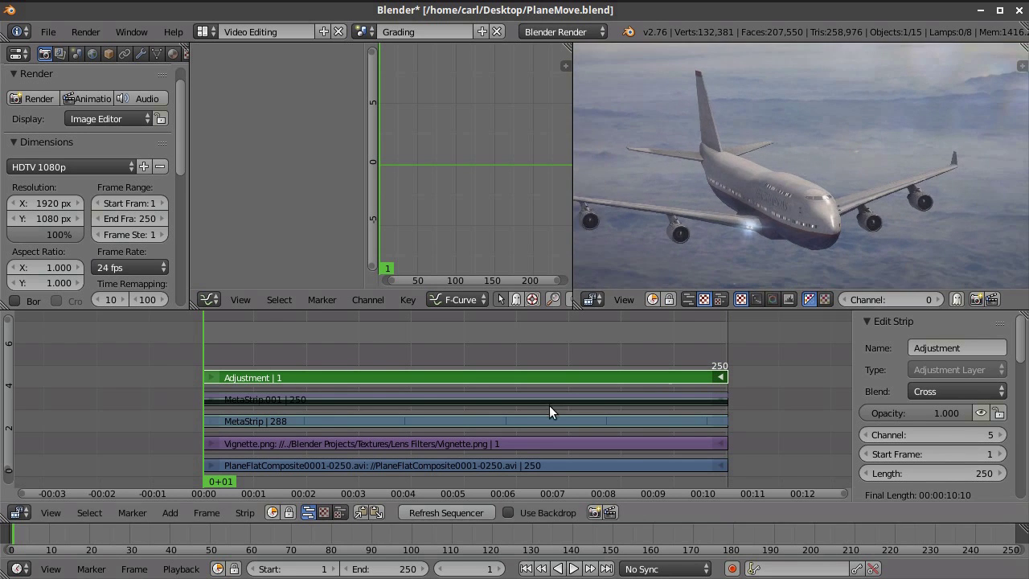
{"action": "scroll", "coordinate": [761, 229], "scroll_direction": "down", "scroll_amount": 1}
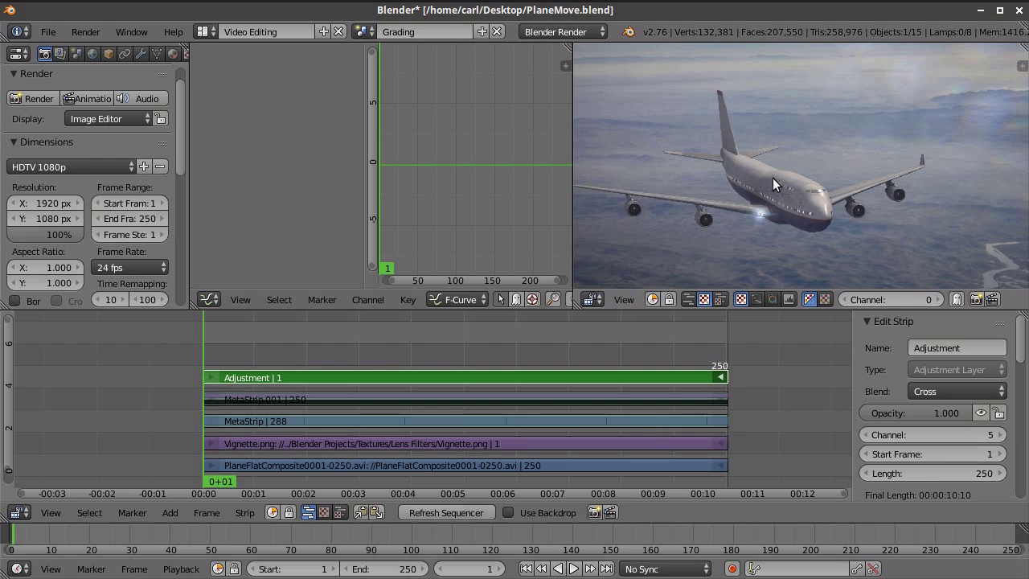
{"action": "middle_click_drag", "start_coordinate": [793, 170], "coordinate": [700, 231]}
{"action": "scroll", "coordinate": [872, 135], "scroll_direction": "up", "scroll_amount": 4}
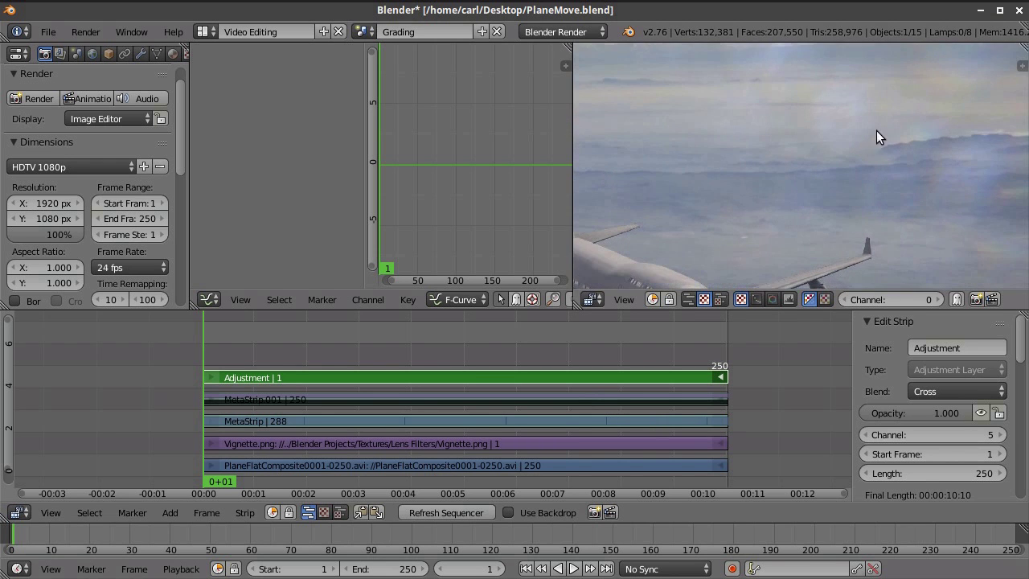
Swap the meta strips so MetaStrip.001 is on channel 3 and MetaStrip on channel 4 from frame 1, keeping the Adjustment strip on channel 5
{"action": "right_click_drag", "start_coordinate": [514, 377], "coordinate": [514, 350]}
{"action": "right_click_drag", "start_coordinate": [511, 398], "coordinate": [512, 387]}
{"action": "right_click_drag", "start_coordinate": [488, 420], "coordinate": [835, 415]}
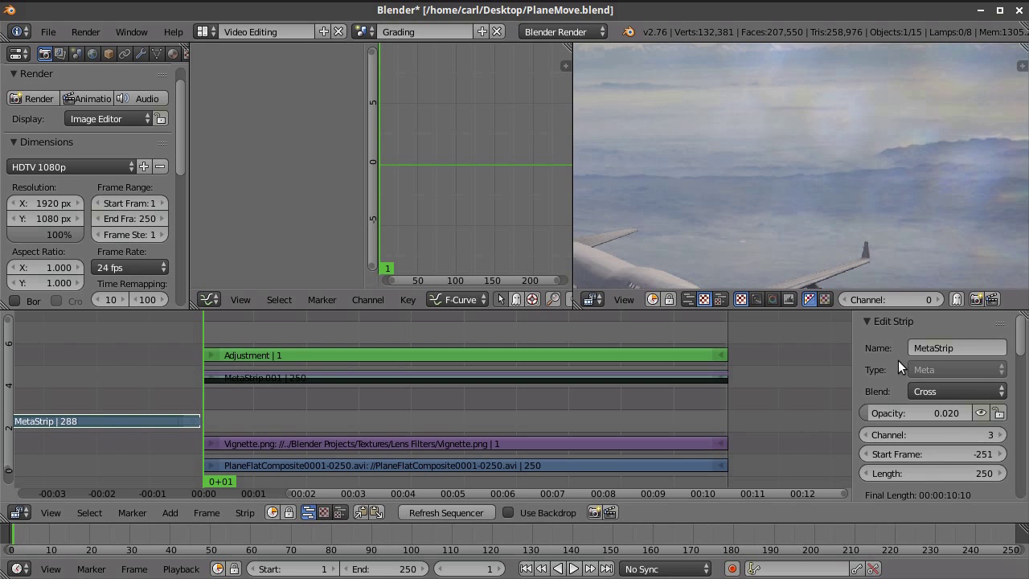
{"action": "right_click_drag", "start_coordinate": [666, 383], "coordinate": [656, 415]}
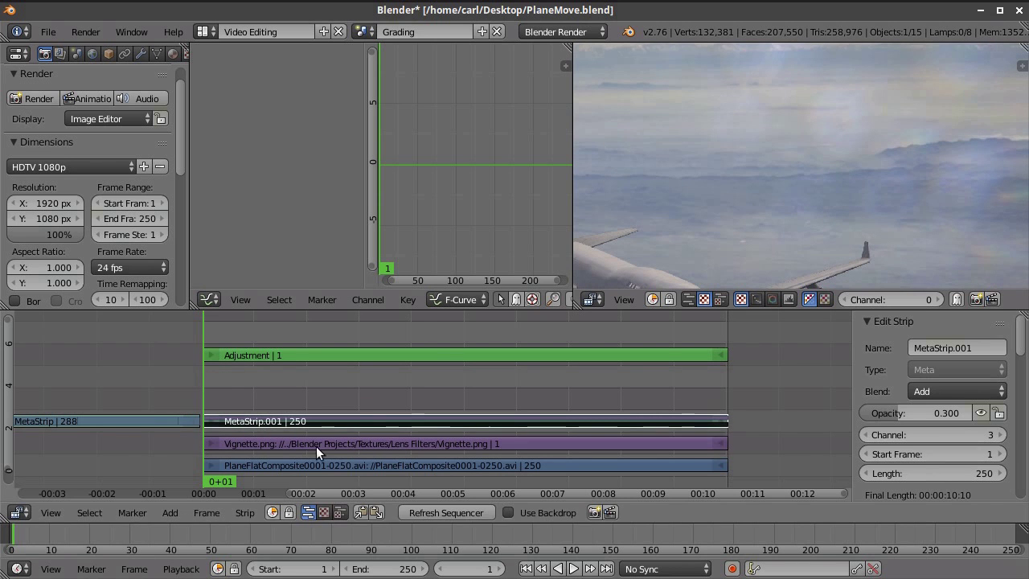
{"action": "right_click_drag", "start_coordinate": [107, 427], "coordinate": [634, 397]}
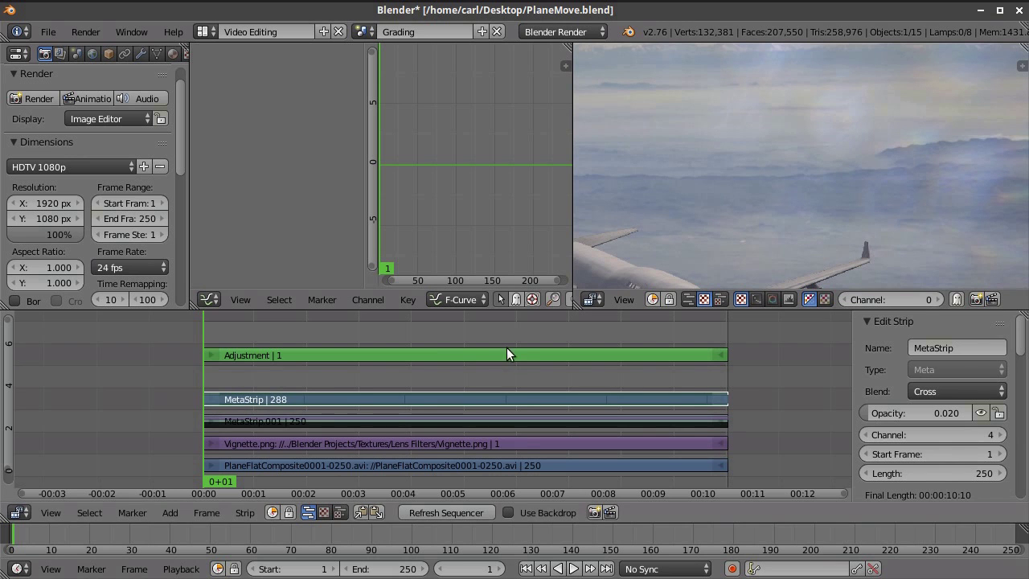
{"action": "right_click_drag", "start_coordinate": [505, 356], "coordinate": [506, 367]}
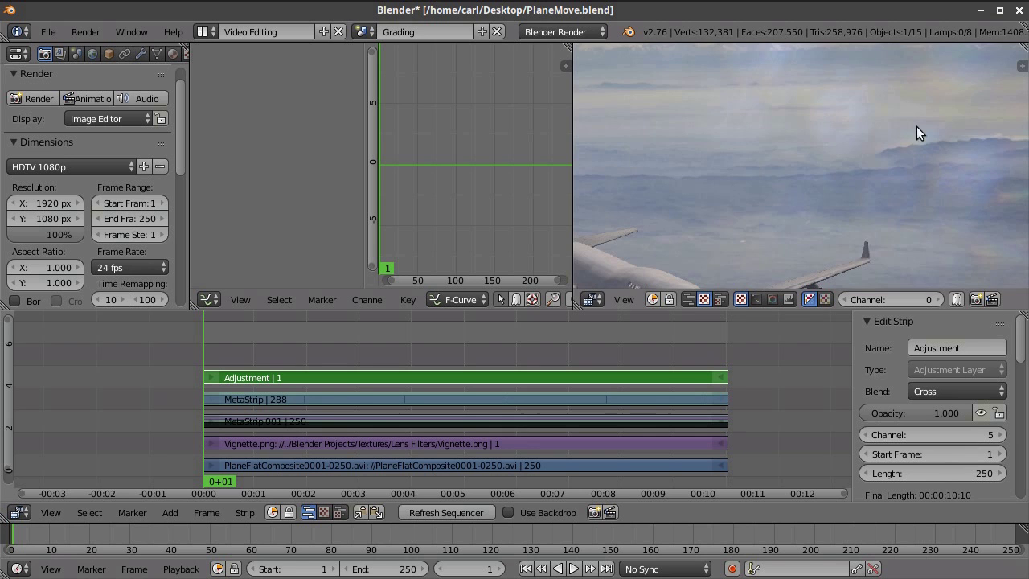
{"action": "scroll", "coordinate": [917, 134], "scroll_direction": "down", "scroll_amount": 2}
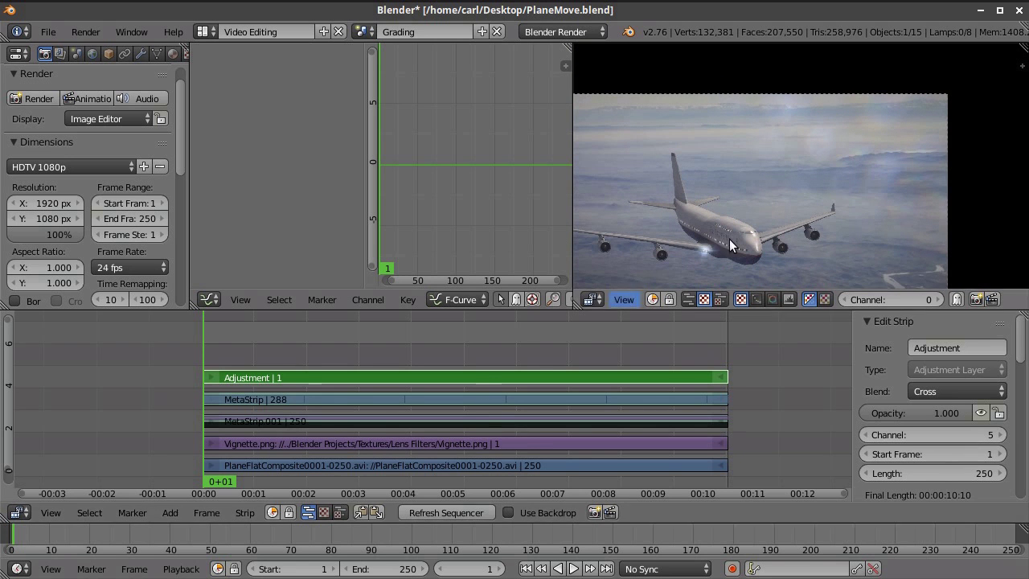
Add a Curves modifier to the Adjustment strip
{"action": "scroll", "coordinate": [792, 163], "scroll_direction": "down", "scroll_amount": 1}
{"action": "middle_click_drag", "start_coordinate": [792, 164], "coordinate": [851, 112]}
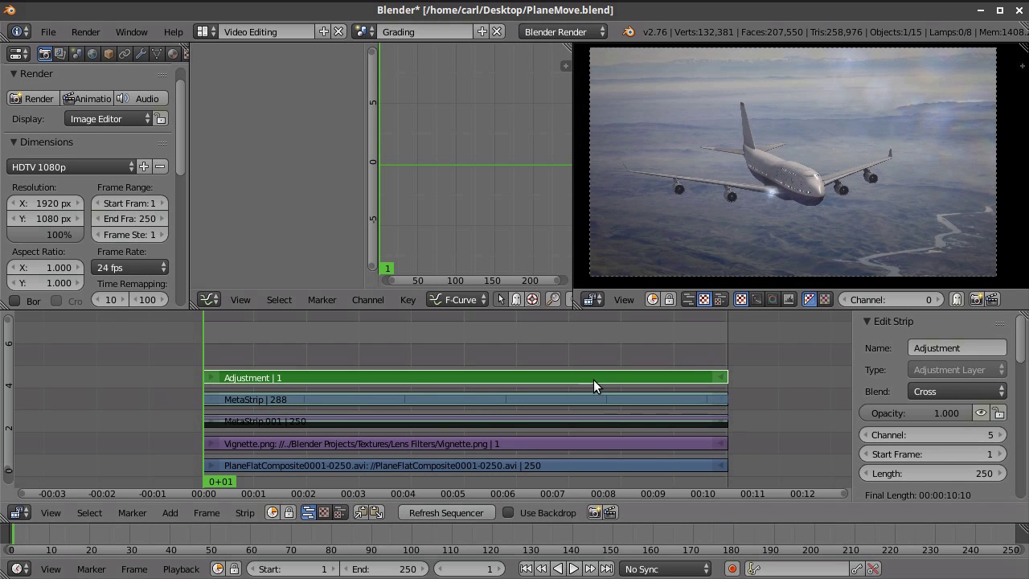
{"action": "scroll", "coordinate": [898, 386], "scroll_direction": "down", "scroll_amount": 10}
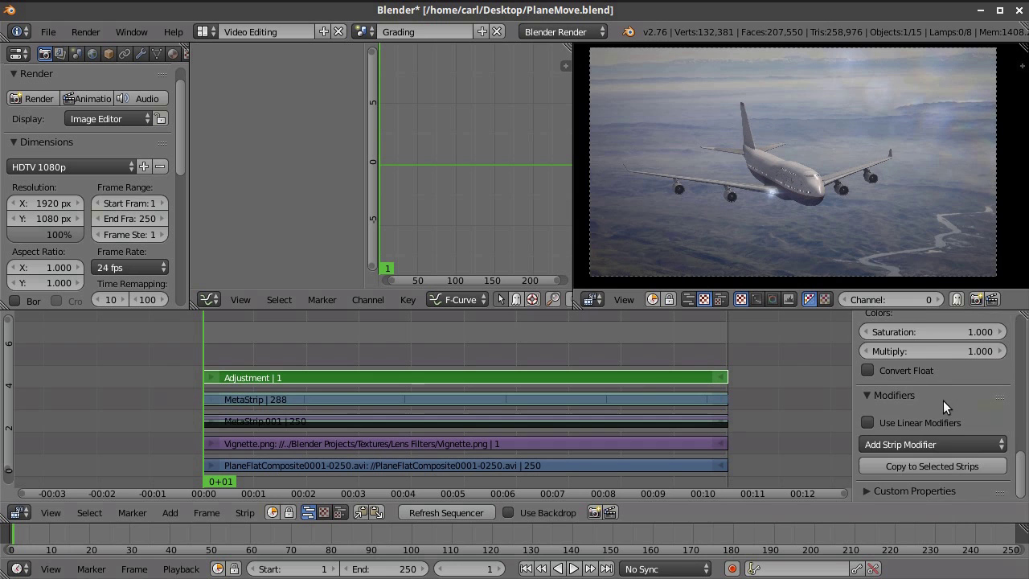
{"action": "left_click", "coordinate": [911, 444]}
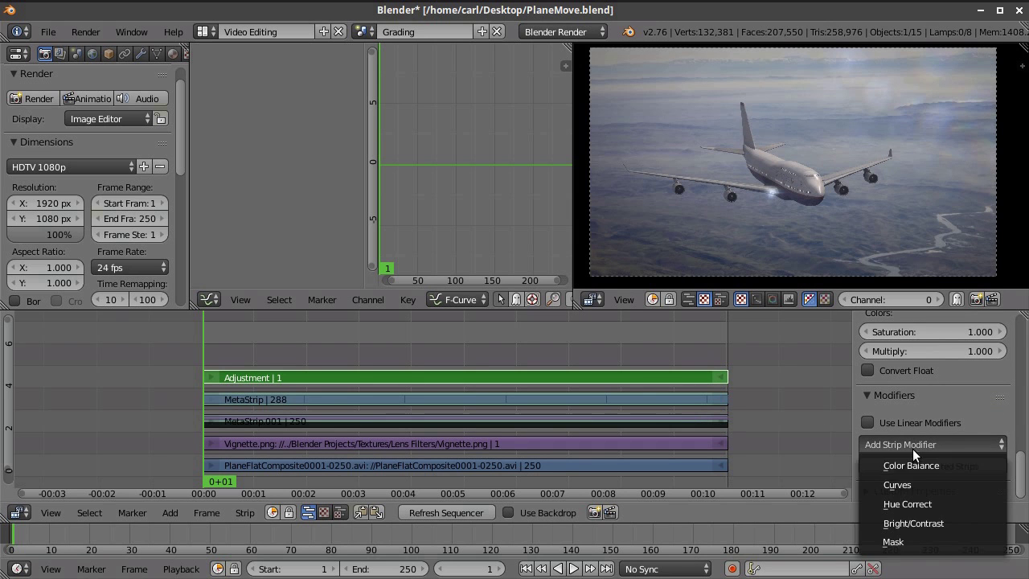
{"action": "left_click", "coordinate": [919, 481]}
{"action": "scroll", "coordinate": [927, 442], "scroll_direction": "down", "scroll_amount": 5}
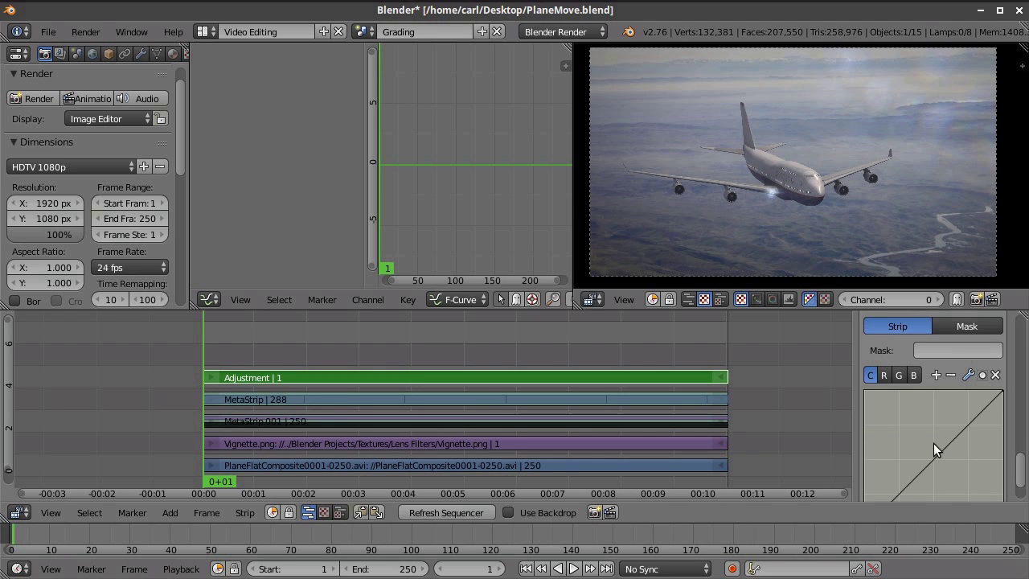
{"action": "scroll", "coordinate": [921, 436], "scroll_direction": "down", "scroll_amount": 3}
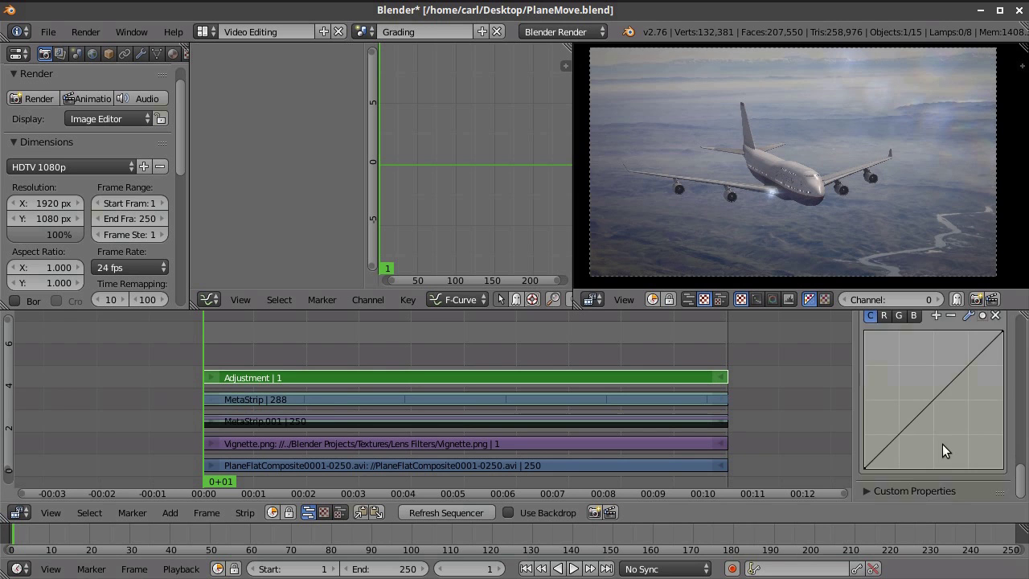
{"action": "scroll", "coordinate": [945, 444], "scroll_direction": "up", "scroll_amount": 2}
{"action": "scroll", "coordinate": [951, 438], "scroll_direction": "down", "scroll_amount": 2}
{"action": "scroll", "coordinate": [939, 399], "scroll_direction": "up", "scroll_amount": 2}
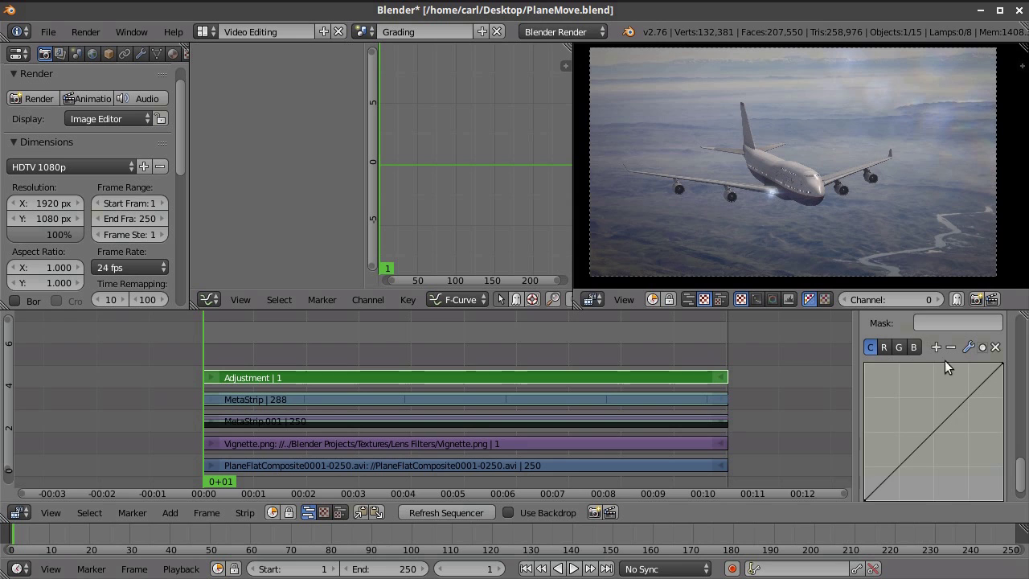
{"action": "scroll", "coordinate": [924, 422], "scroll_direction": "down", "scroll_amount": 2}
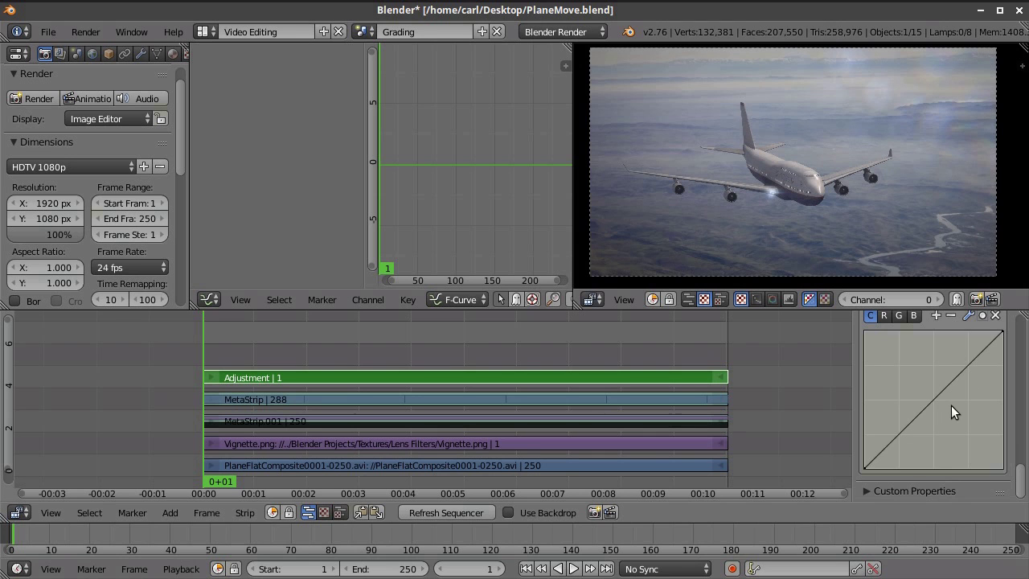
{"action": "scroll", "coordinate": [951, 405], "scroll_direction": "up", "scroll_amount": 2}
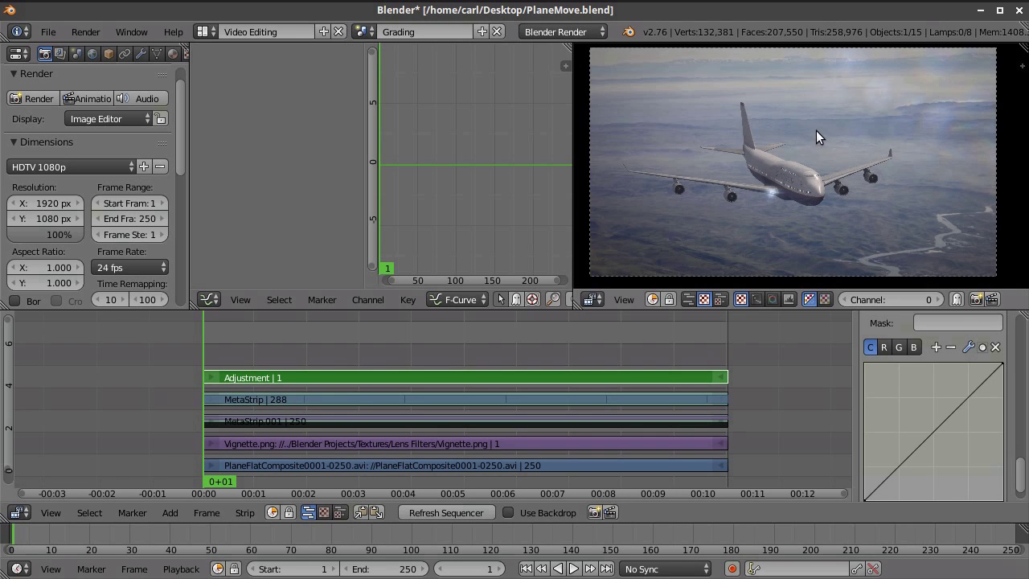
{"action": "scroll", "coordinate": [973, 416], "scroll_direction": "up", "scroll_amount": 3}
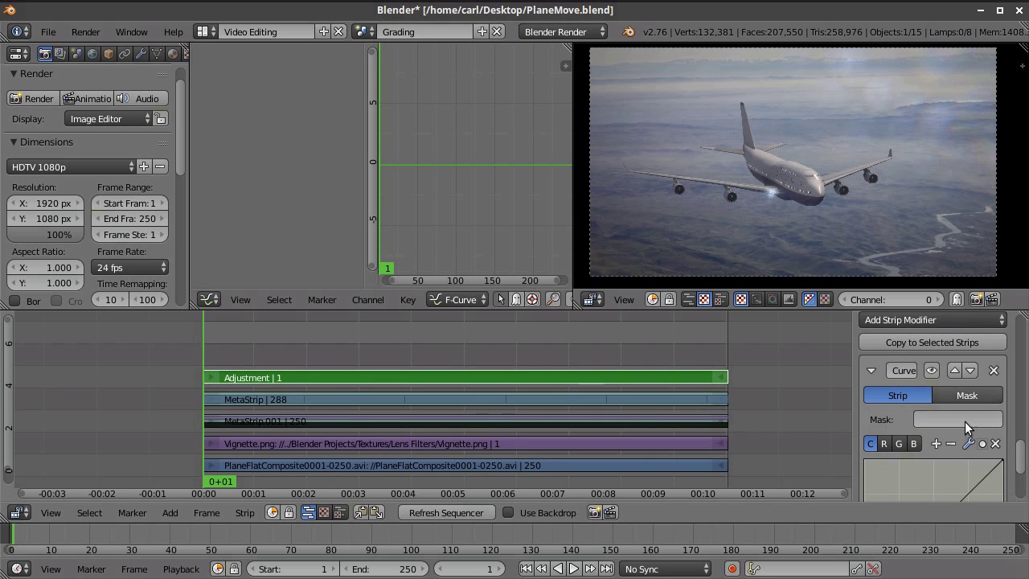
{"action": "scroll", "coordinate": [969, 433], "scroll_direction": "up", "scroll_amount": 1}
{"action": "left_click", "coordinate": [946, 353]}
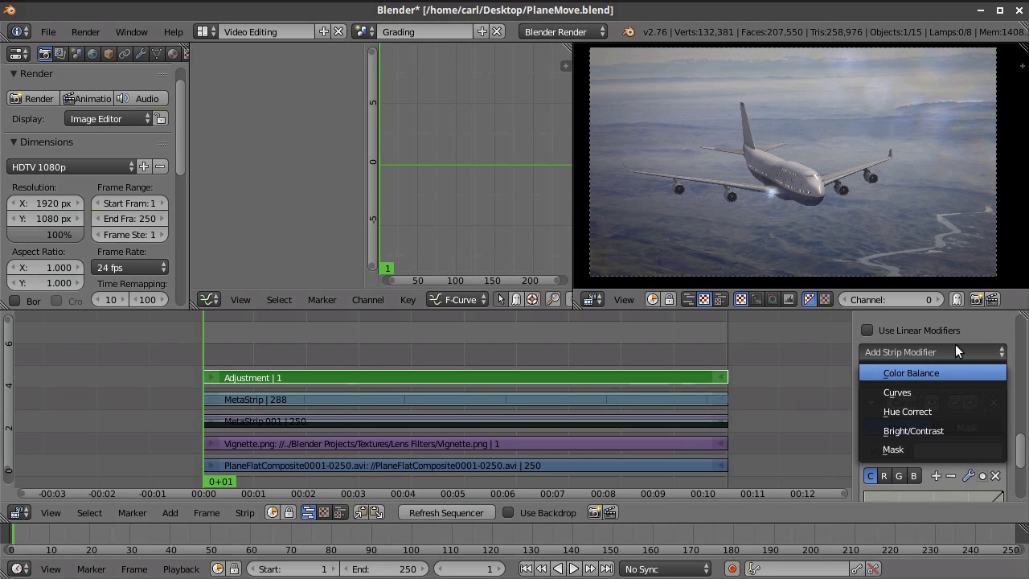
{"action": "left_click", "coordinate": [937, 392]}
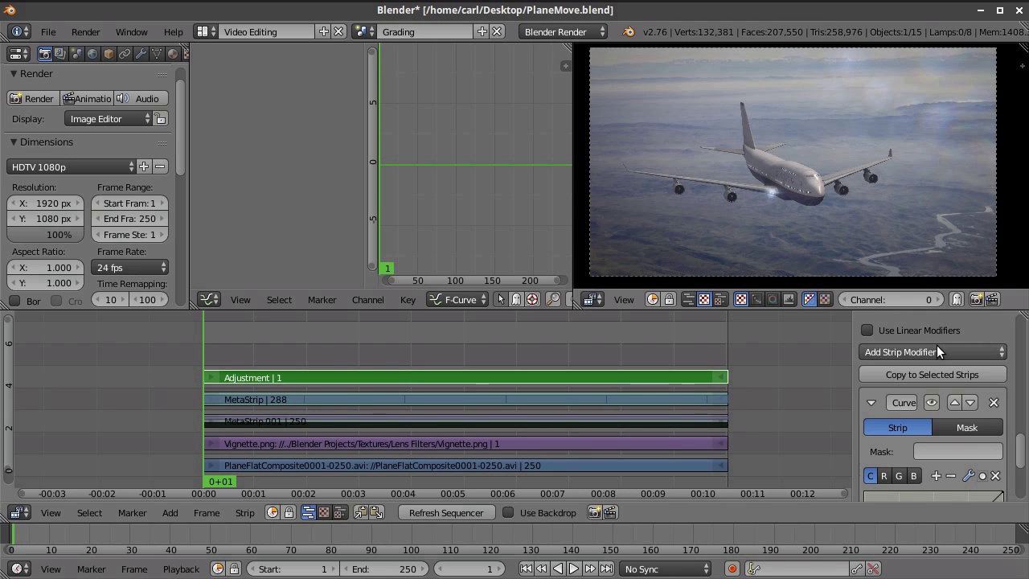
Shift the dark end point of the red curve inward to about X 0.0993, Y 0 in the Adjustment strip's Curves modifier
{"action": "scroll", "coordinate": [943, 398], "scroll_direction": "down", "scroll_amount": 5}
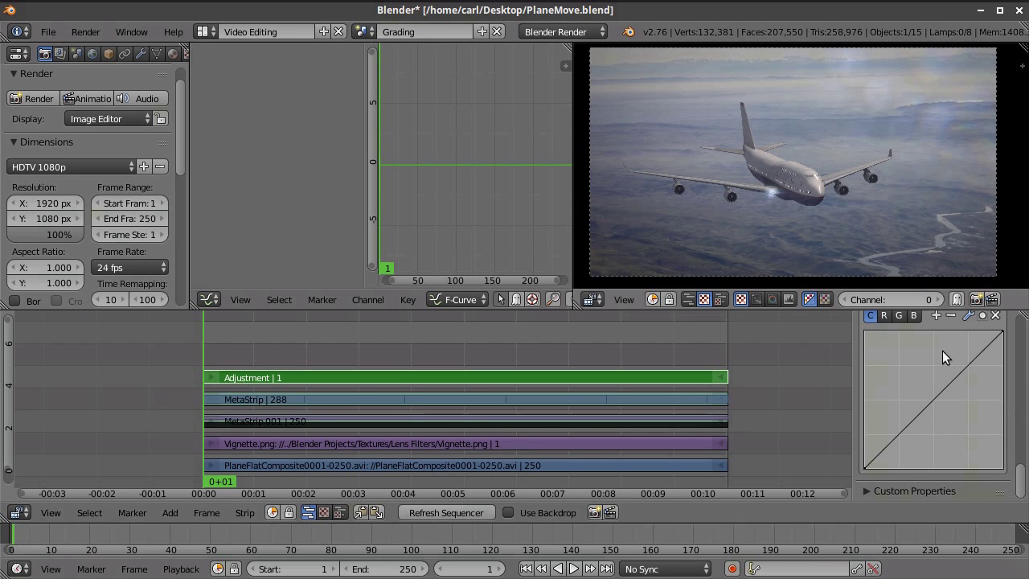
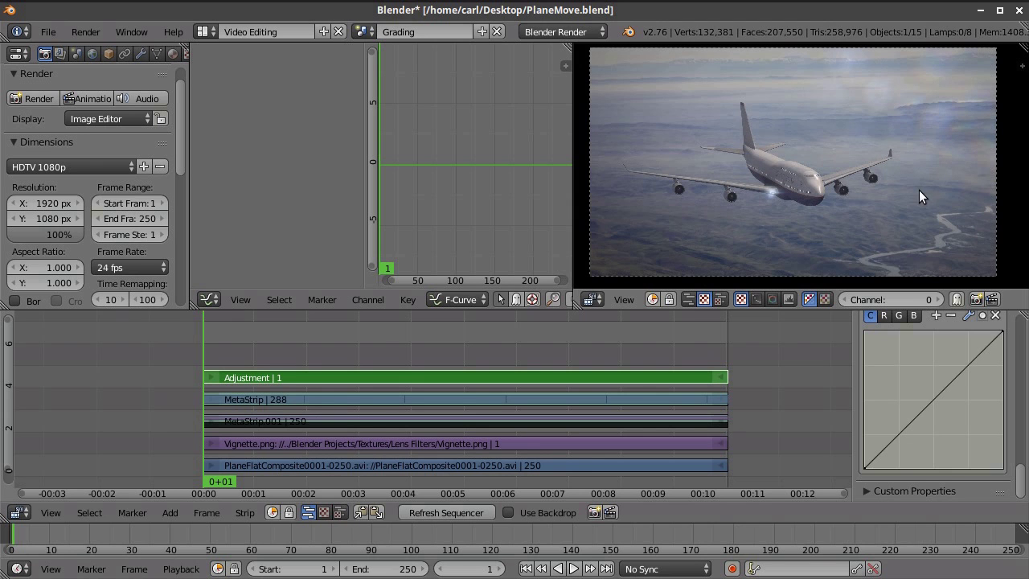
{"action": "left_click", "coordinate": [884, 315]}
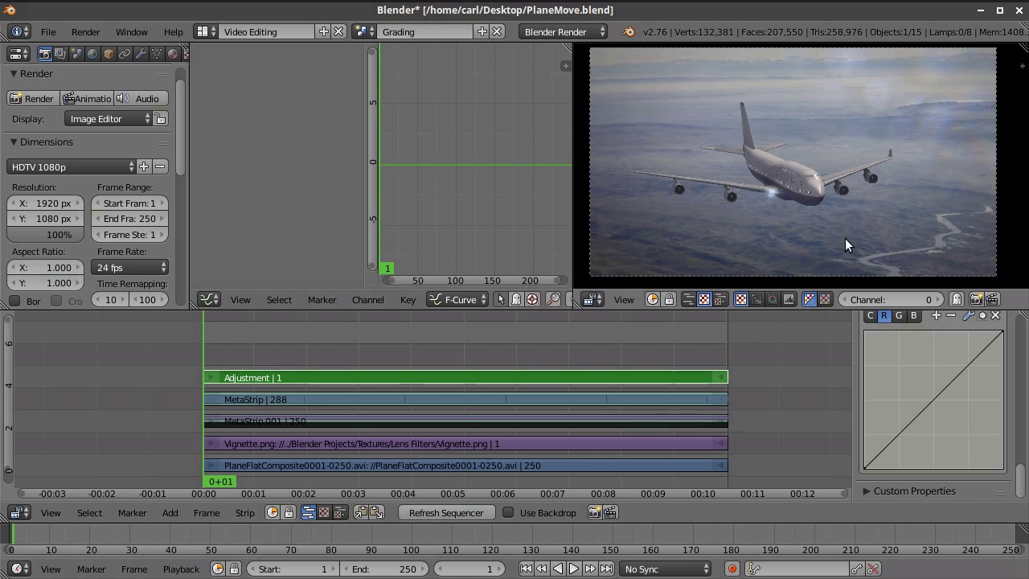
{"action": "right_click", "coordinate": [867, 467]}
{"action": "key", "text": "Escape"}
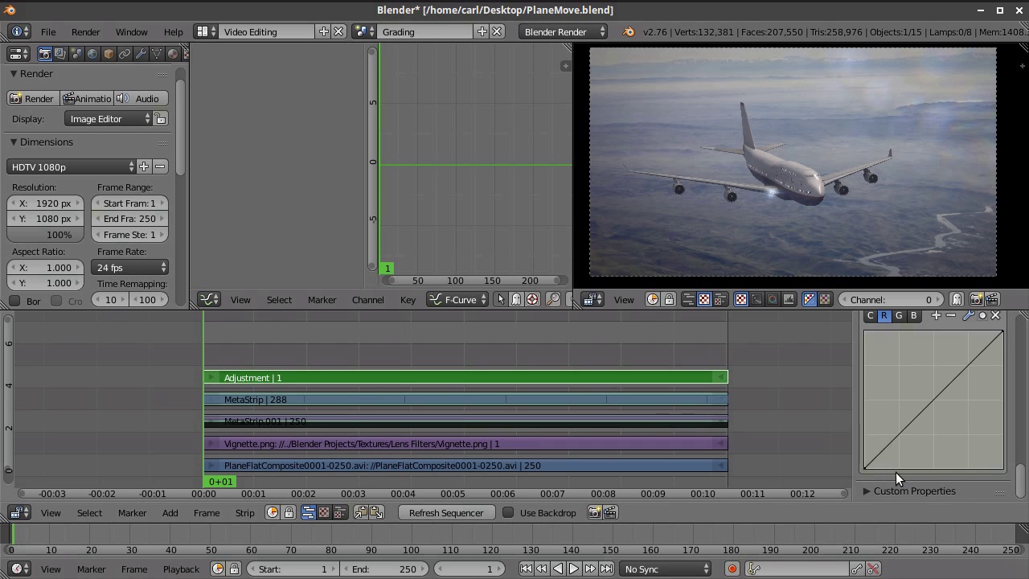
{"action": "left_click_drag", "start_coordinate": [866, 469], "coordinate": [879, 466]}
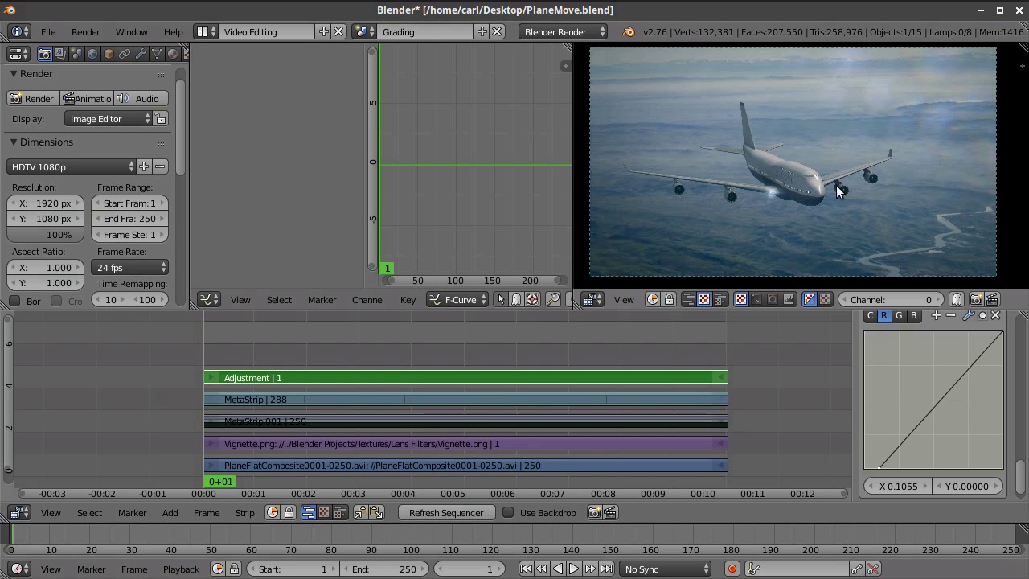
{"action": "scroll", "coordinate": [753, 220], "scroll_direction": "up", "scroll_amount": 5}
{"action": "middle_click_drag", "start_coordinate": [766, 218], "coordinate": [770, 155]}
{"action": "scroll", "coordinate": [785, 174], "scroll_direction": "up", "scroll_amount": 6}
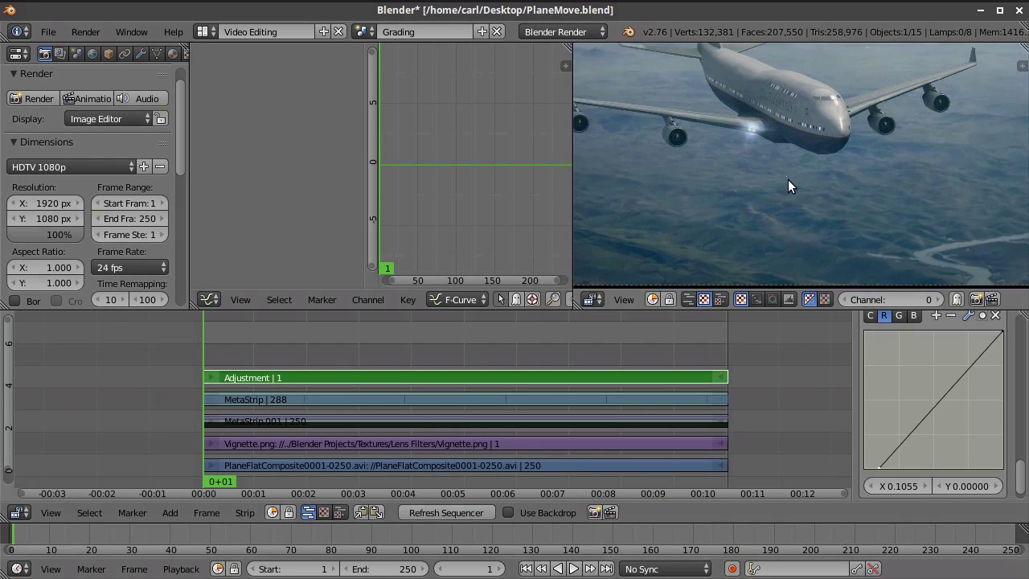
{"action": "scroll", "coordinate": [836, 163], "scroll_direction": "down", "scroll_amount": 5}
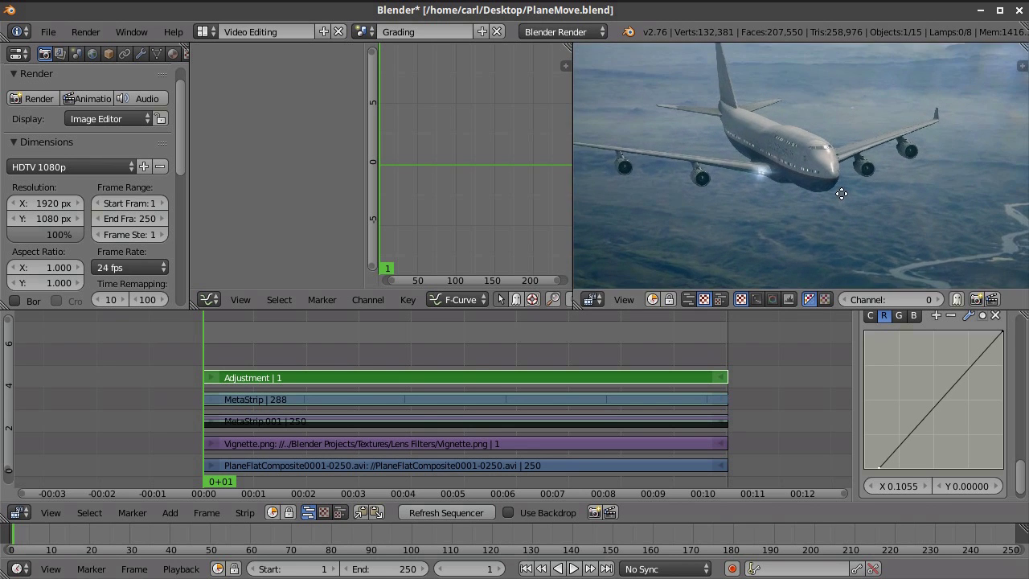
{"action": "left_click_drag", "start_coordinate": [882, 466], "coordinate": [880, 468]}
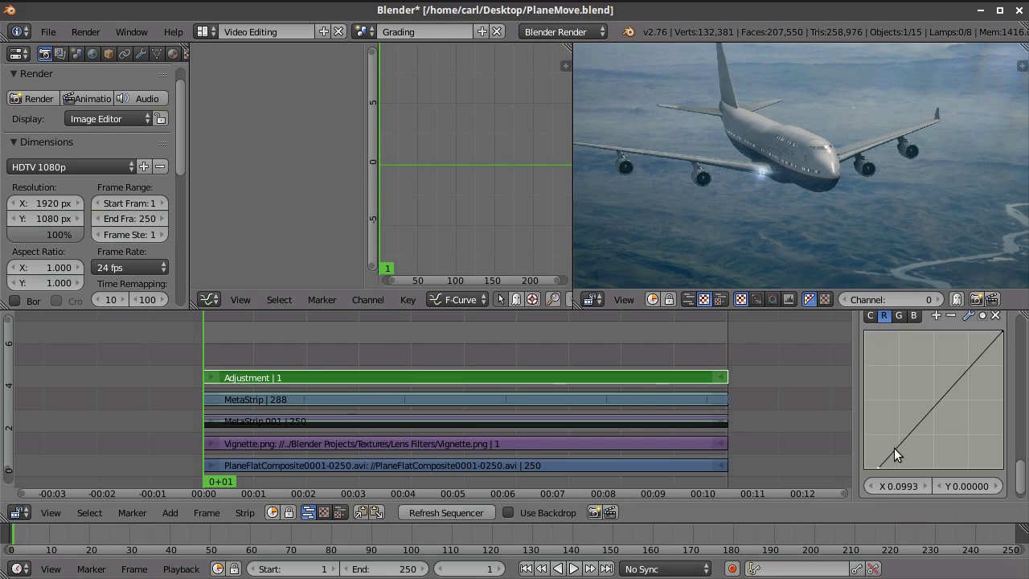
Lower the bright end point of the blue curve to Y 0.95, keeping it at X 1
{"action": "left_click", "coordinate": [914, 316]}
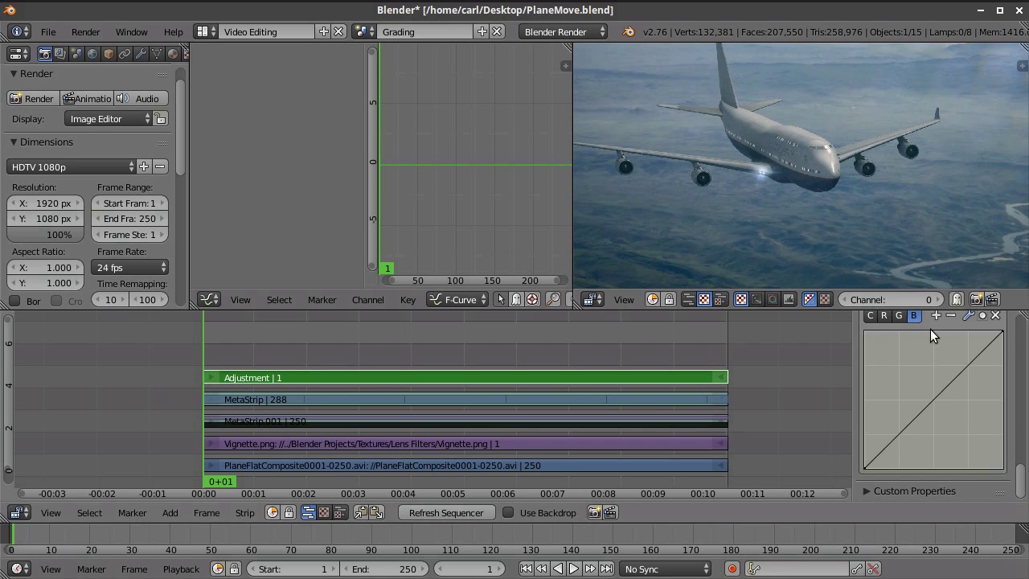
{"action": "left_click_drag", "start_coordinate": [1002, 338], "coordinate": [1003, 344]}
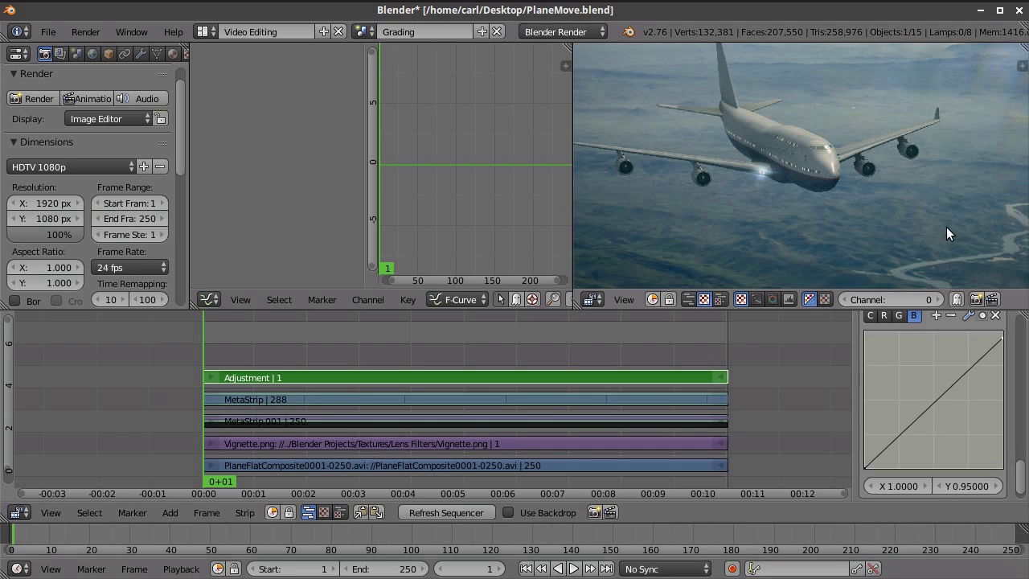
{"action": "scroll", "coordinate": [946, 227], "scroll_direction": "down", "scroll_amount": 1}
{"action": "scroll", "coordinate": [906, 137], "scroll_direction": "down", "scroll_amount": 1}
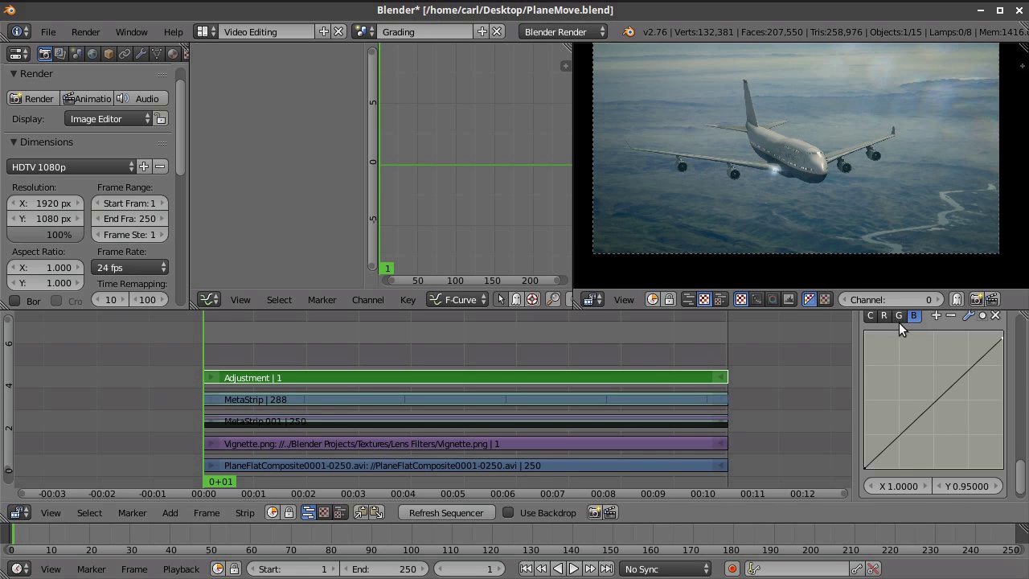
{"action": "scroll", "coordinate": [890, 188], "scroll_direction": "down", "scroll_amount": 2}
{"action": "middle_click_drag", "start_coordinate": [845, 161], "coordinate": [848, 180]}
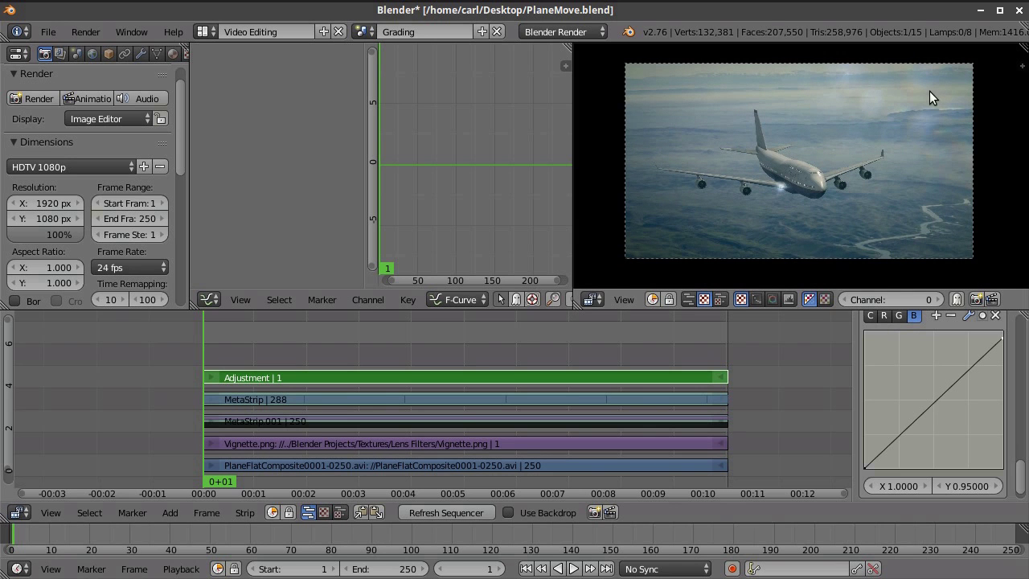
{"action": "scroll", "coordinate": [860, 208], "scroll_direction": "up", "scroll_amount": 1}
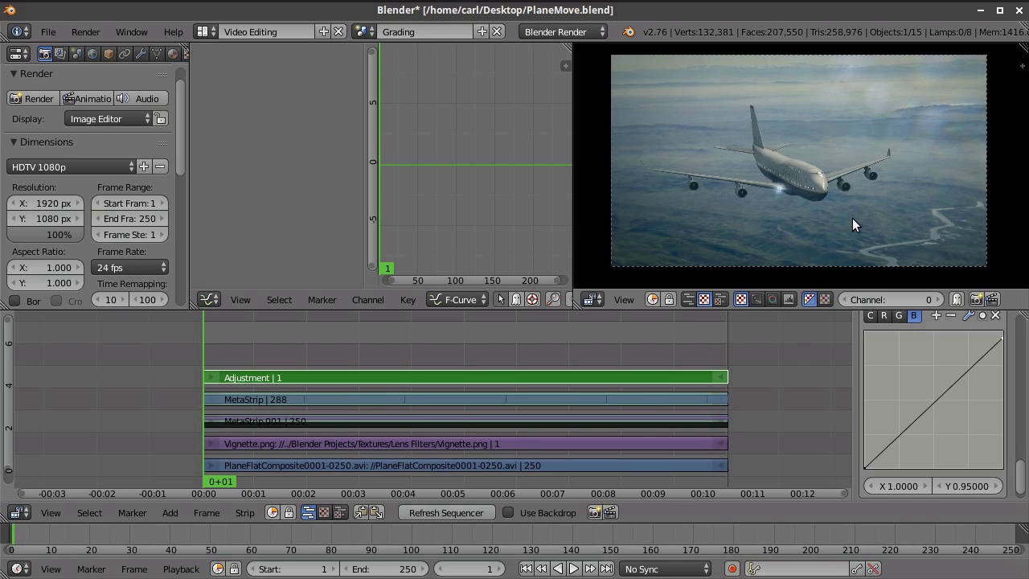
Move the dark end point of the combined curve to about X 0.0496, Y 0 to deepen the shadows
{"action": "left_click", "coordinate": [871, 315]}
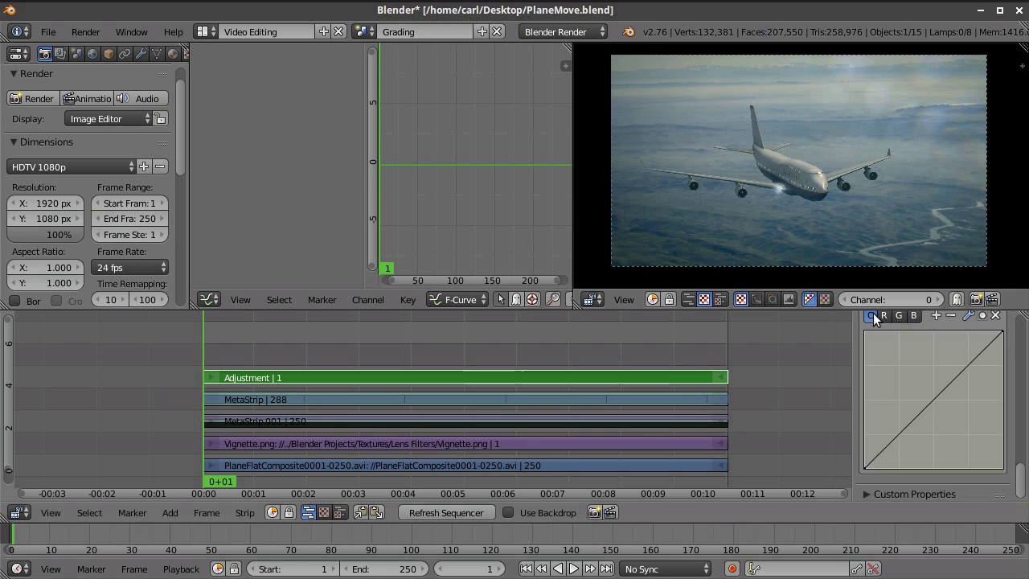
{"action": "left_click_drag", "start_coordinate": [865, 469], "coordinate": [871, 469]}
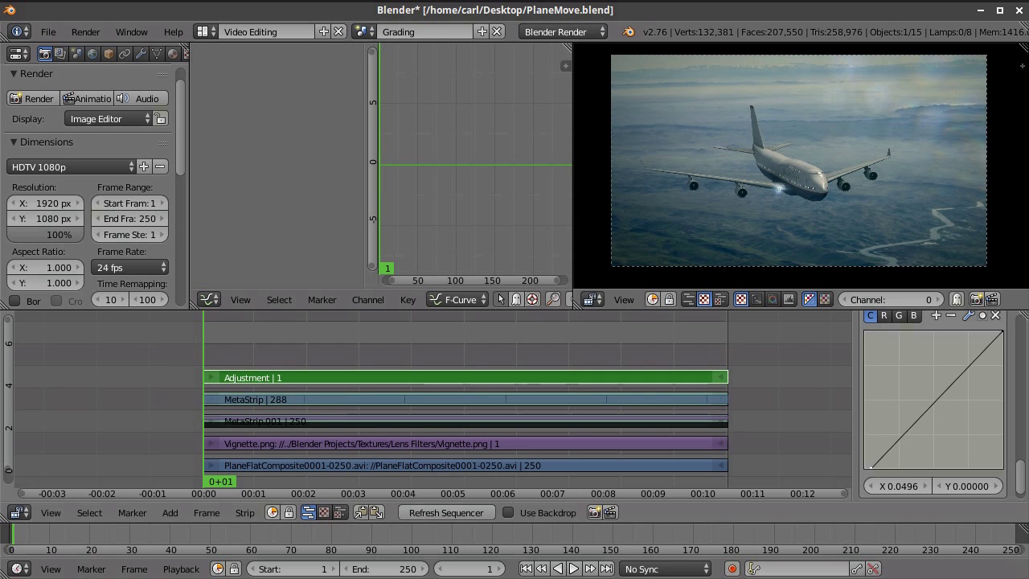
{"action": "scroll", "coordinate": [778, 195], "scroll_direction": "up", "scroll_amount": 2}
{"action": "mouse_move", "coordinate": [778, 196]}
{"action": "middle_mouse_down"}
{"action": "mouse_move", "coordinate": [808, 139]}
{"action": "mouse_move", "coordinate": [781, 202]}
{"action": "middle_mouse_up"}
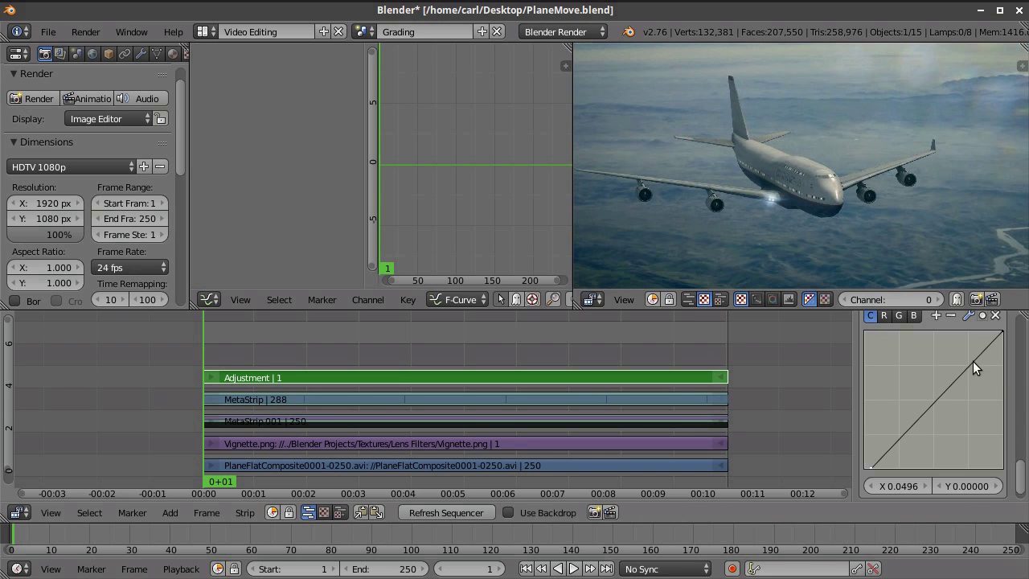
Add a point to the upper part of the combined curve and raise it to about X 0.708, Y 0.8125 to brighten the highlights
{"action": "left_click_drag", "start_coordinate": [971, 364], "coordinate": [963, 358]}
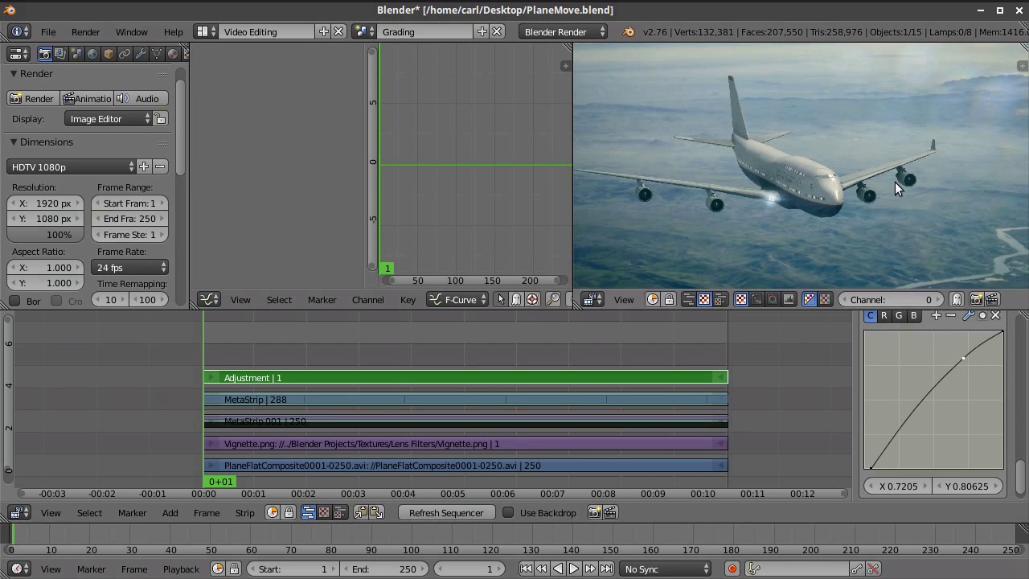
{"action": "scroll", "coordinate": [896, 186], "scroll_direction": "down", "scroll_amount": 1}
{"action": "scroll", "coordinate": [895, 182], "scroll_direction": "down", "scroll_amount": 3}
{"action": "left_click_drag", "start_coordinate": [963, 358], "coordinate": [962, 356]}
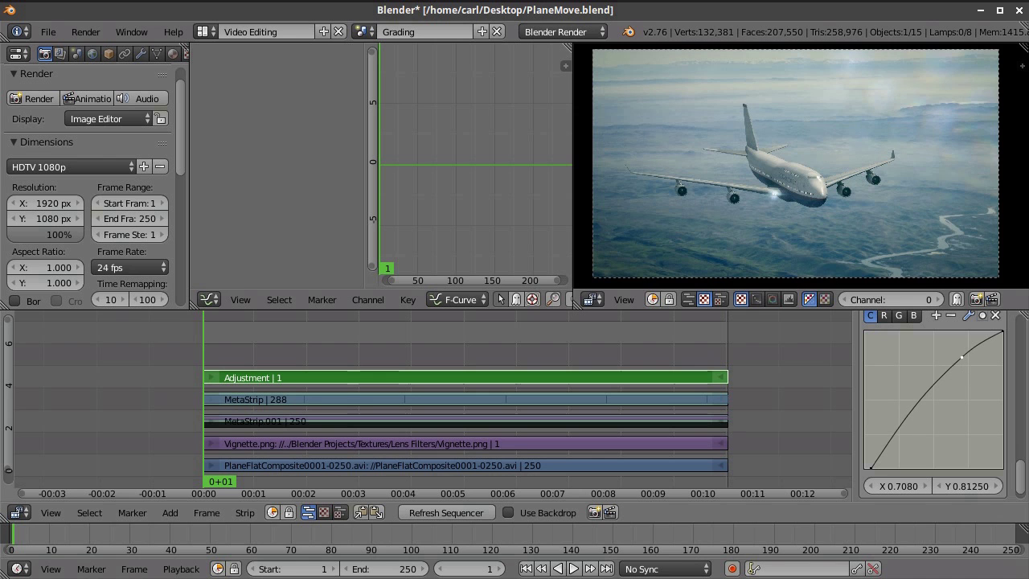
{"action": "scroll", "coordinate": [859, 164], "scroll_direction": "up", "scroll_amount": 12}
{"action": "scroll", "coordinate": [862, 172], "scroll_direction": "down", "scroll_amount": 10}
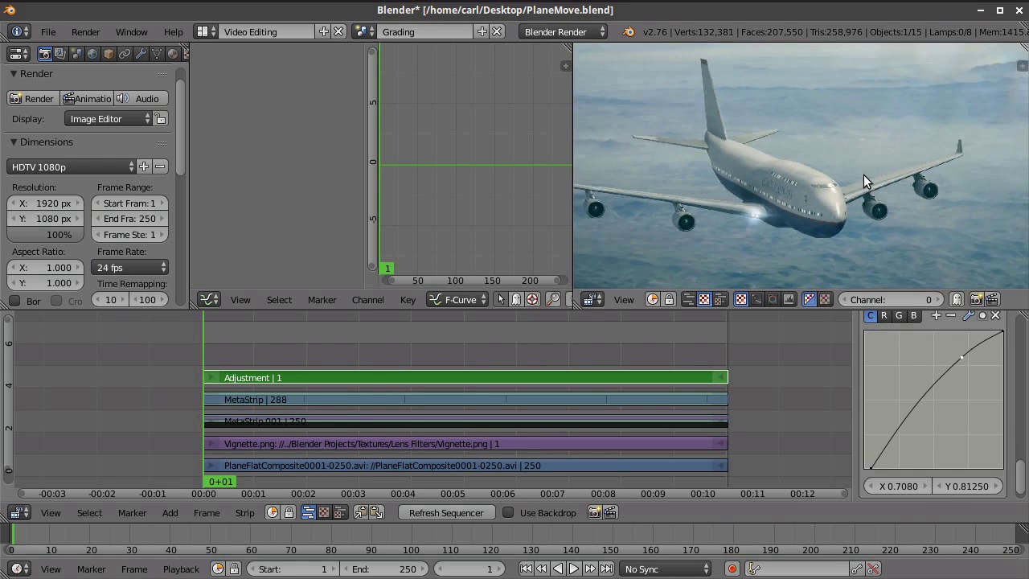
{"action": "scroll", "coordinate": [856, 175], "scroll_direction": "down", "scroll_amount": 3}
Go to frame 155 and compare the picture with the Curves modifier switched off and on, leaving it enabled
{"action": "left_click_drag", "start_coordinate": [505, 342], "coordinate": [527, 343]}
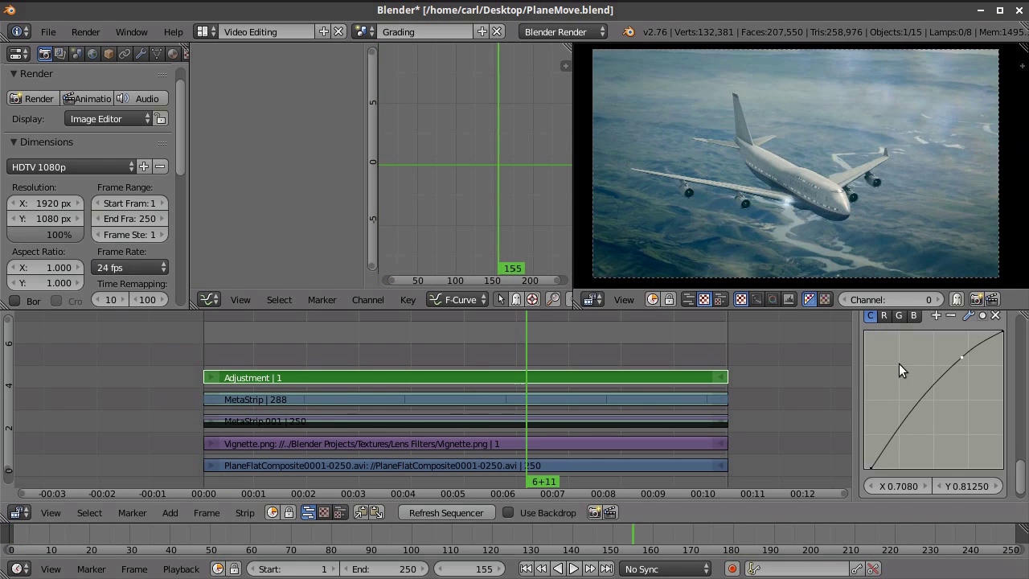
{"action": "scroll", "coordinate": [938, 363], "scroll_direction": "up", "scroll_amount": 2}
{"action": "scroll", "coordinate": [938, 363], "scroll_direction": "up", "scroll_amount": 2}
{"action": "left_click", "coordinate": [932, 335]}
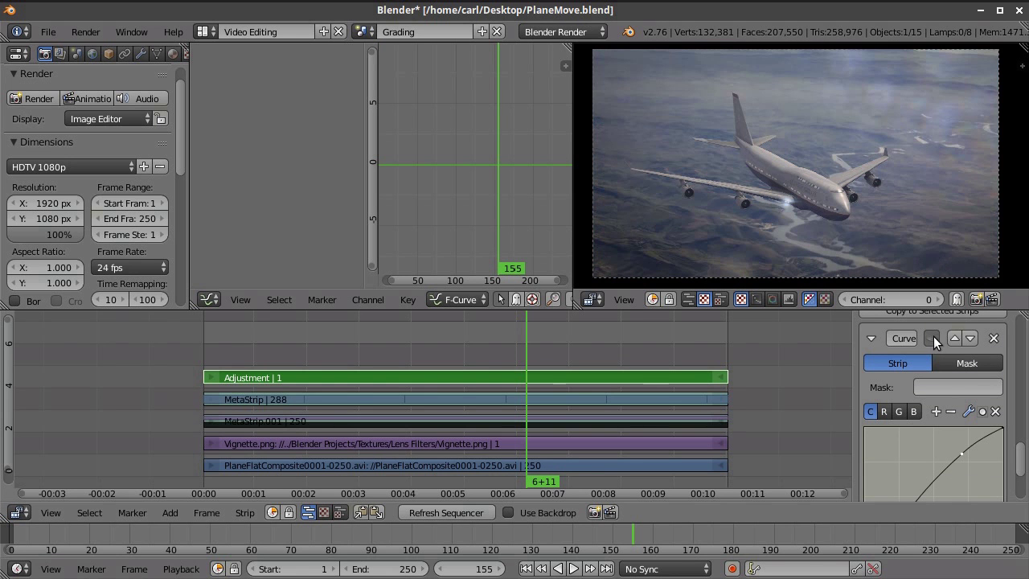
{"action": "left_click", "coordinate": [933, 338]}
{"action": "left_click", "coordinate": [934, 338]}
{"action": "left_click", "coordinate": [934, 339]}
{"action": "left_click", "coordinate": [934, 338]}
{"action": "left_click", "coordinate": [932, 339]}
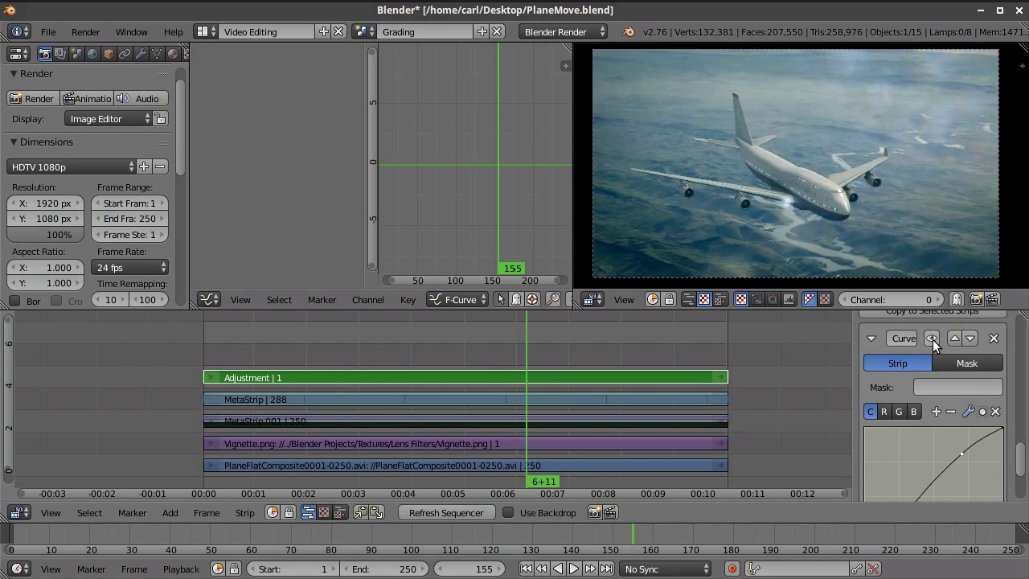
{"action": "left_click", "coordinate": [932, 339]}
{"action": "left_click", "coordinate": [932, 338]}
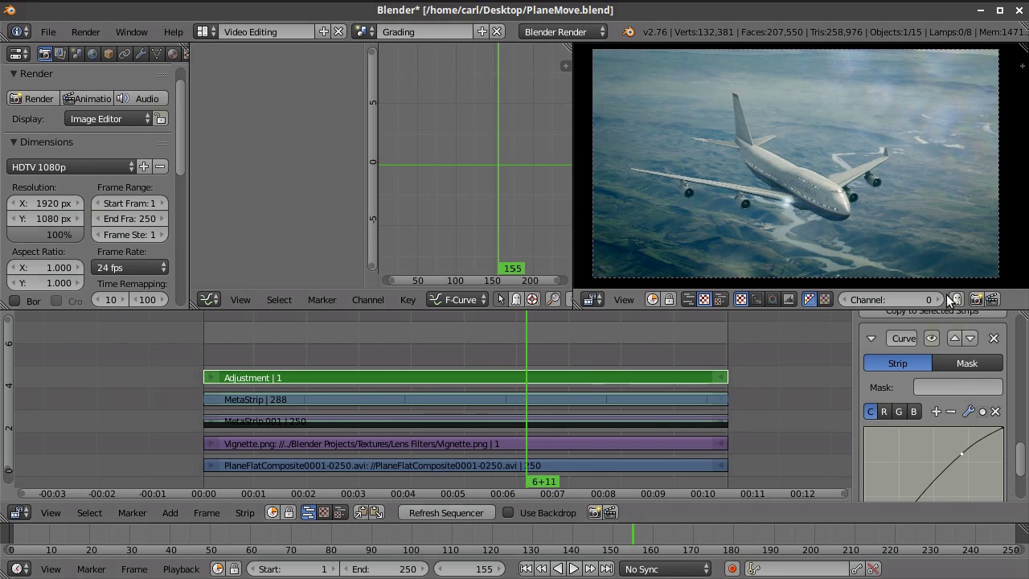
Shift the bright end point of the red curve slightly inward along its upper edge to warm the highlights
{"action": "left_click", "coordinate": [916, 412]}
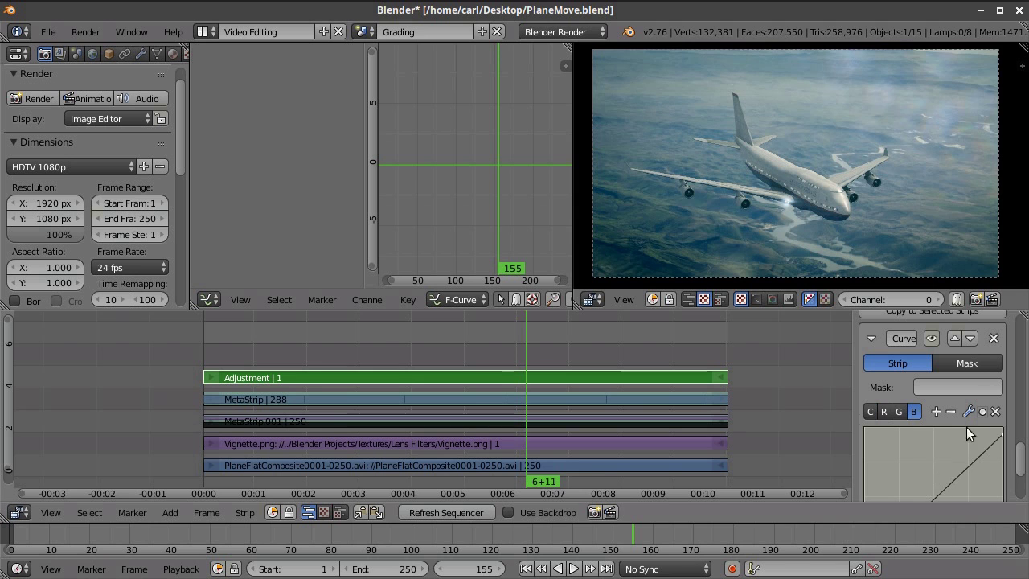
{"action": "left_click_drag", "start_coordinate": [1001, 433], "coordinate": [994, 427]}
{"action": "left_click", "coordinate": [884, 411]}
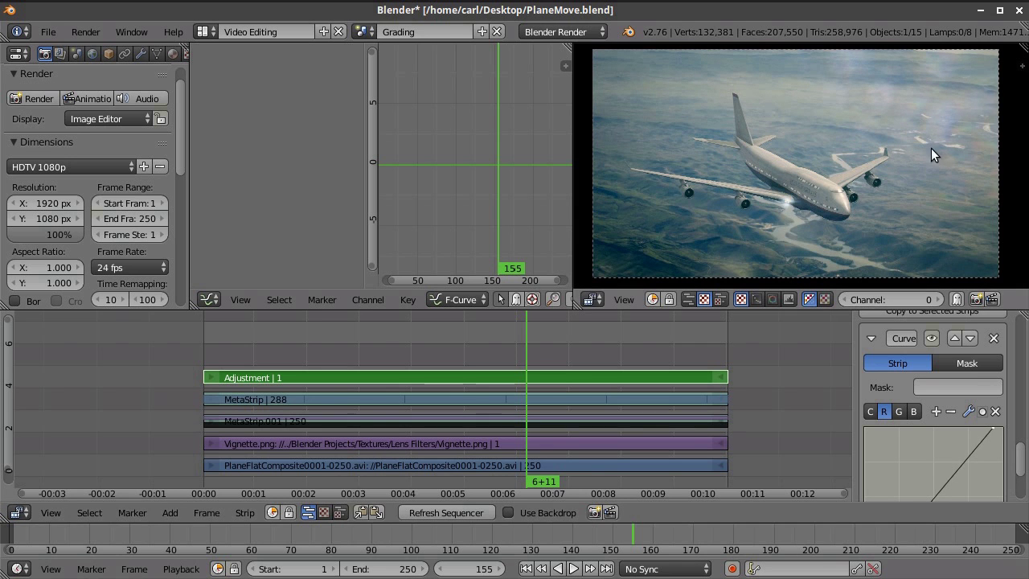
{"action": "scroll", "coordinate": [910, 184], "scroll_direction": "up", "scroll_amount": 2}
{"action": "scroll", "coordinate": [911, 180], "scroll_direction": "down", "scroll_amount": 4}
{"action": "scroll", "coordinate": [897, 201], "scroll_direction": "up", "scroll_amount": 1}
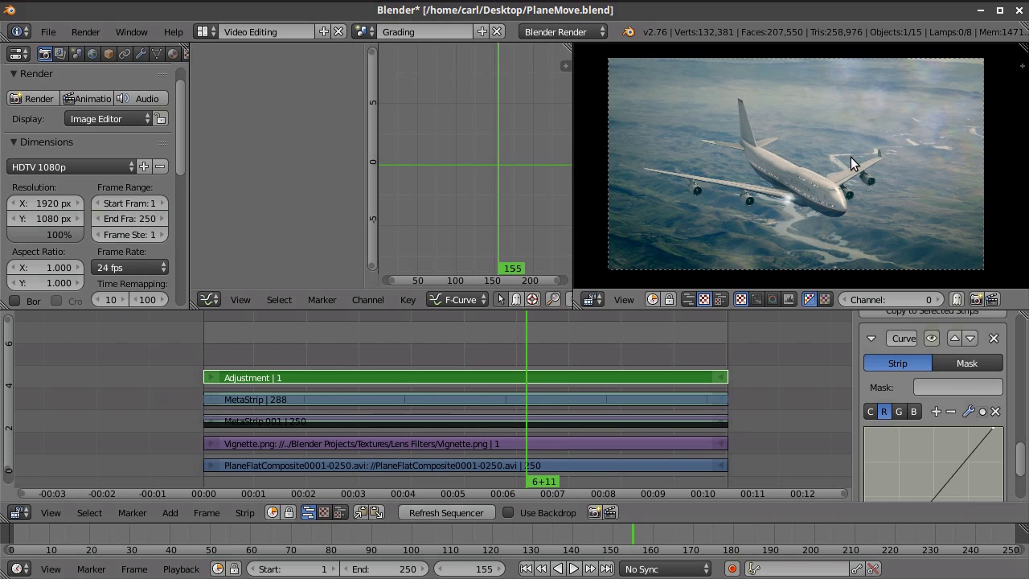
{"action": "left_click", "coordinate": [175, 513]}
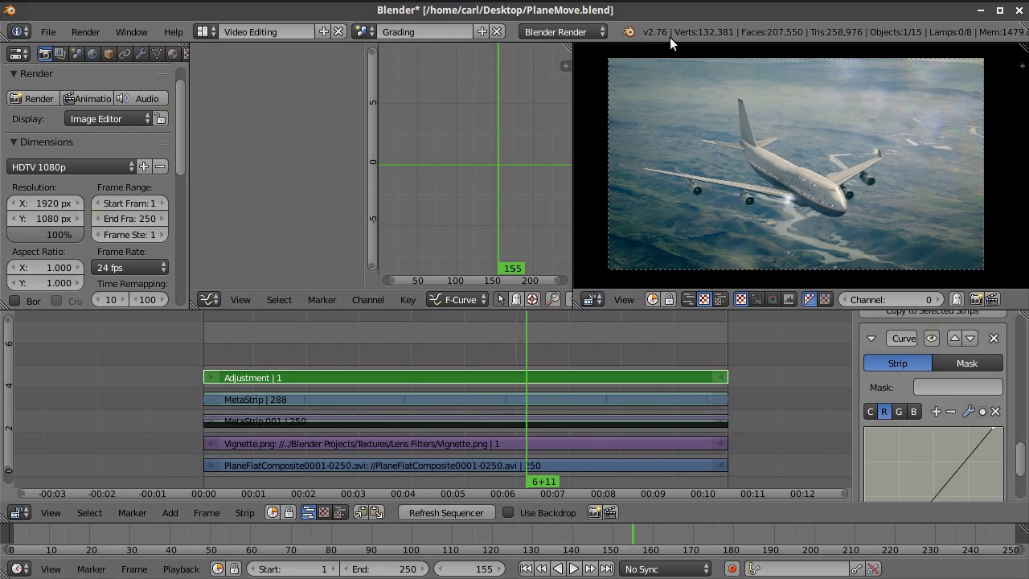
{"action": "left_click", "coordinate": [169, 513]}
{"action": "mouse_move", "coordinate": [211, 397]}
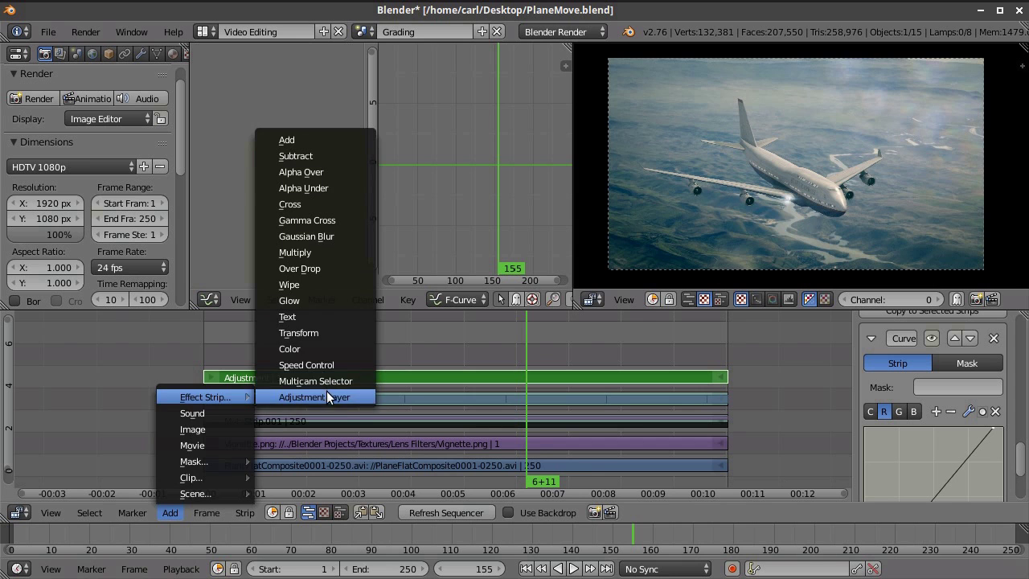
{"action": "left_click", "coordinate": [327, 396]}
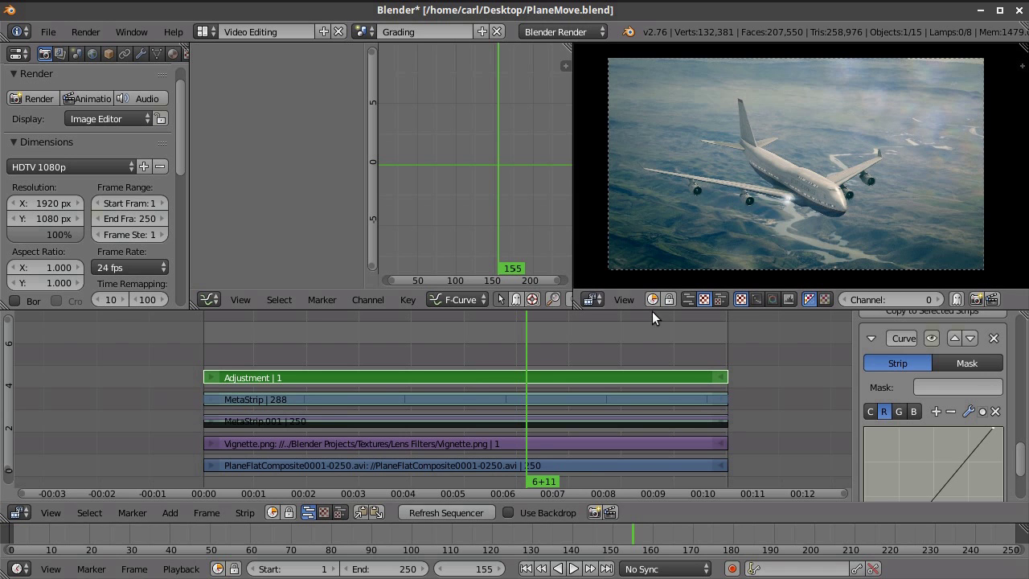
Return to the first frame of the timeline and set the render output format to PNG
{"action": "left_click", "coordinate": [528, 568]}
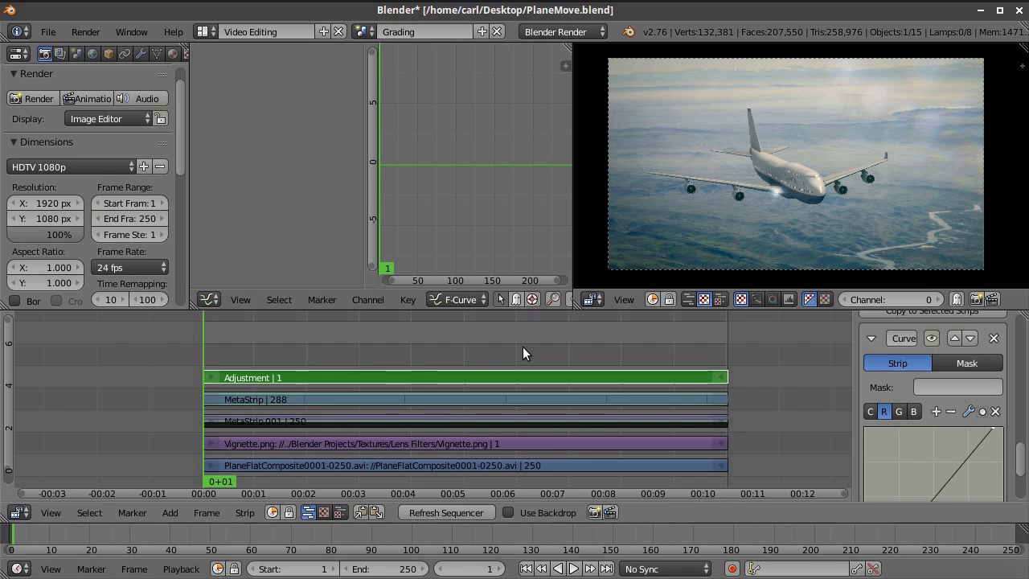
{"action": "scroll", "coordinate": [105, 177], "scroll_direction": "down", "scroll_amount": 10}
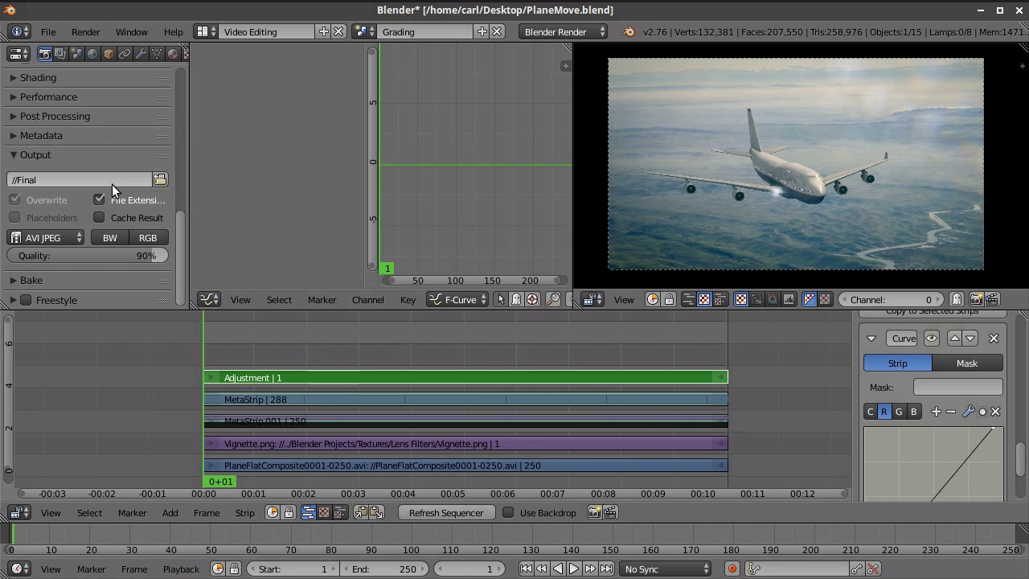
{"action": "left_click", "coordinate": [79, 234]}
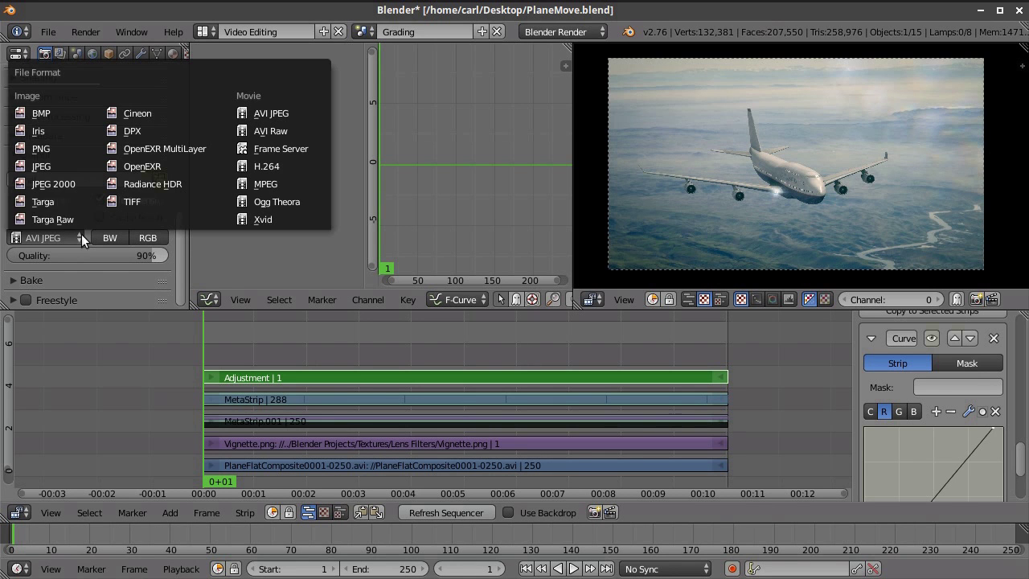
{"action": "left_click", "coordinate": [50, 145]}
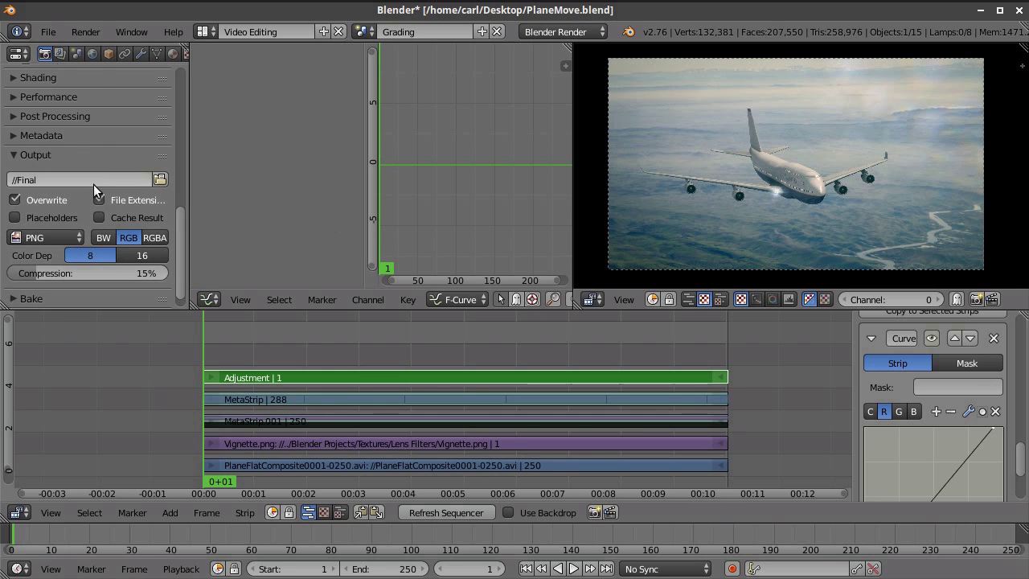
Browse for the render output location and create a new folder named Frames on the Desktop
{"action": "left_click", "coordinate": [159, 177]}
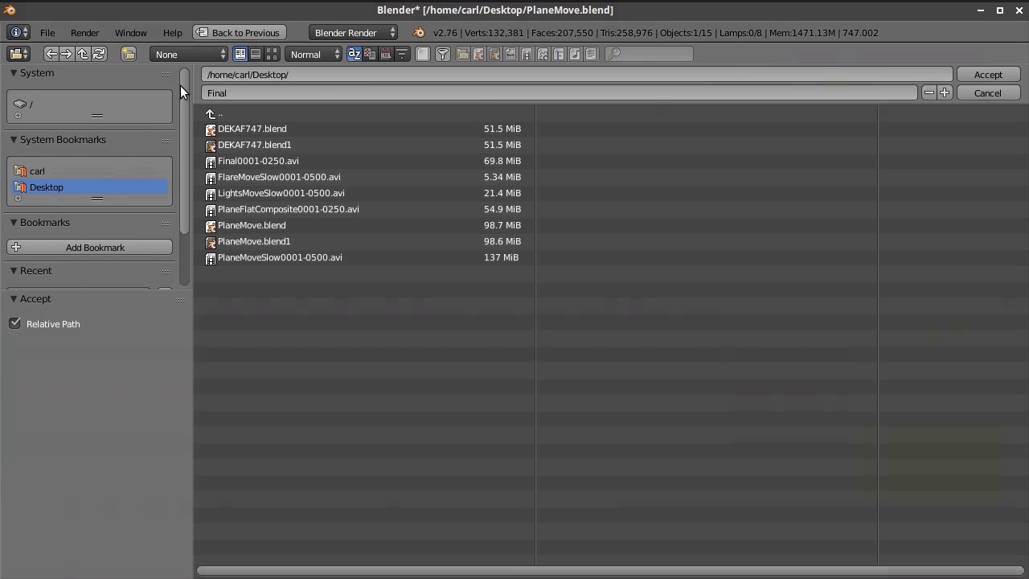
{"action": "left_click", "coordinate": [130, 53]}
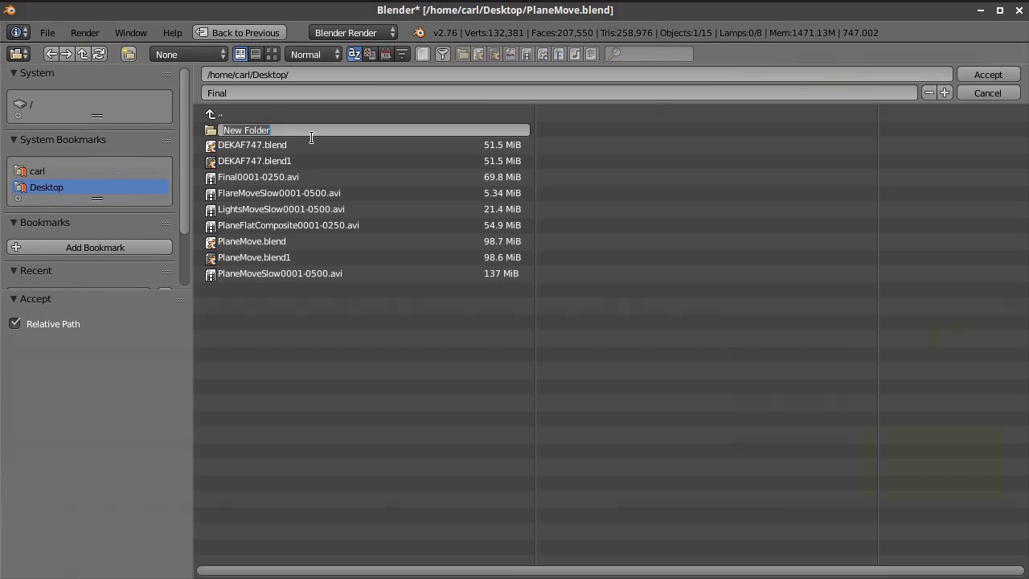
{"action": "type", "text": "Frames"}
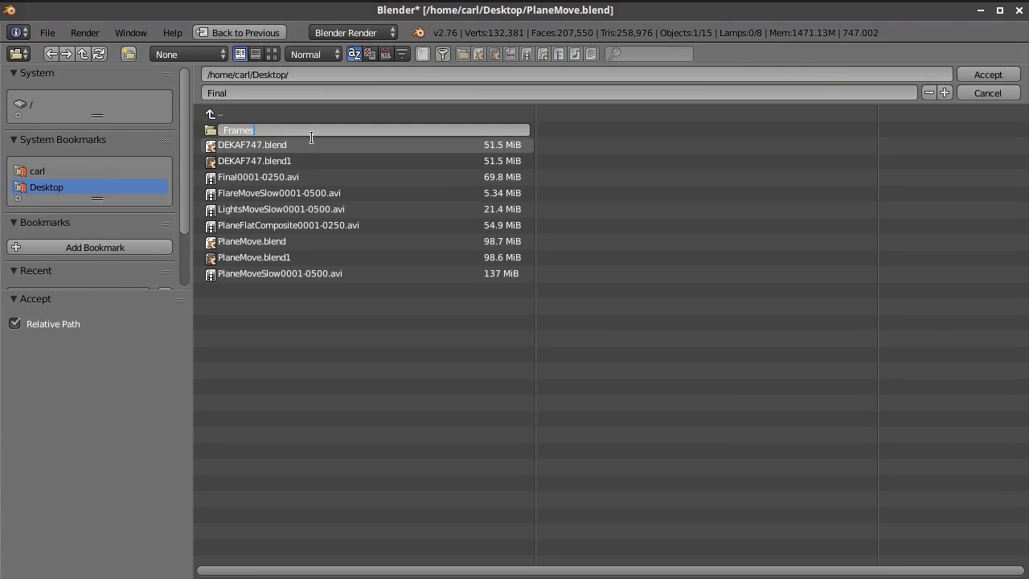
{"action": "key", "text": "Return"}
Set the render output to the Frames folder with the file name prefix frame_ and accept it
{"action": "left_click", "coordinate": [296, 129]}
{"action": "left_click", "coordinate": [279, 92]}
{"action": "type", "text": "frame"}
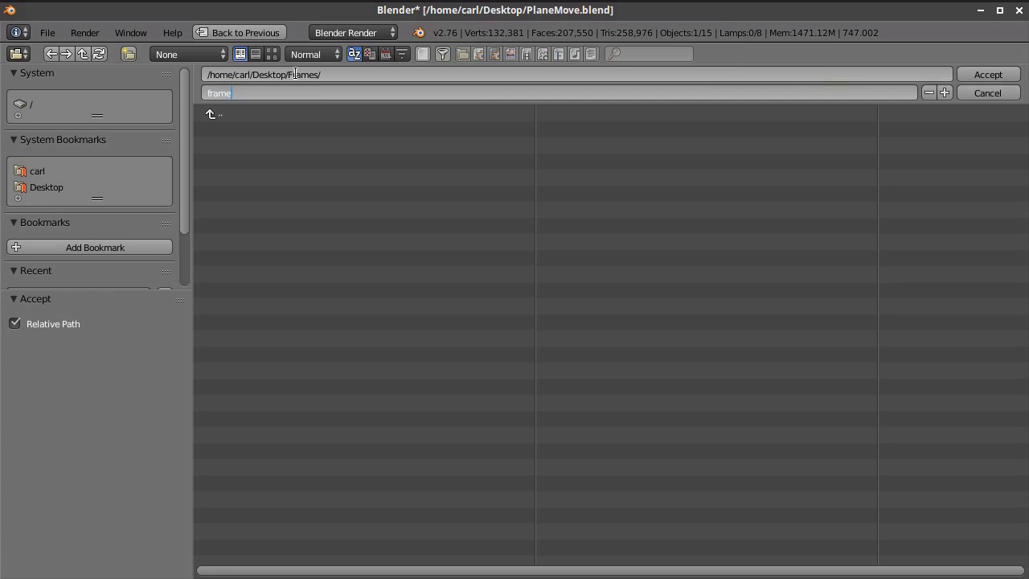
{"action": "type", "text": "_"}
{"action": "left_click", "coordinate": [995, 75]}
{"action": "left_click", "coordinate": [995, 75]}
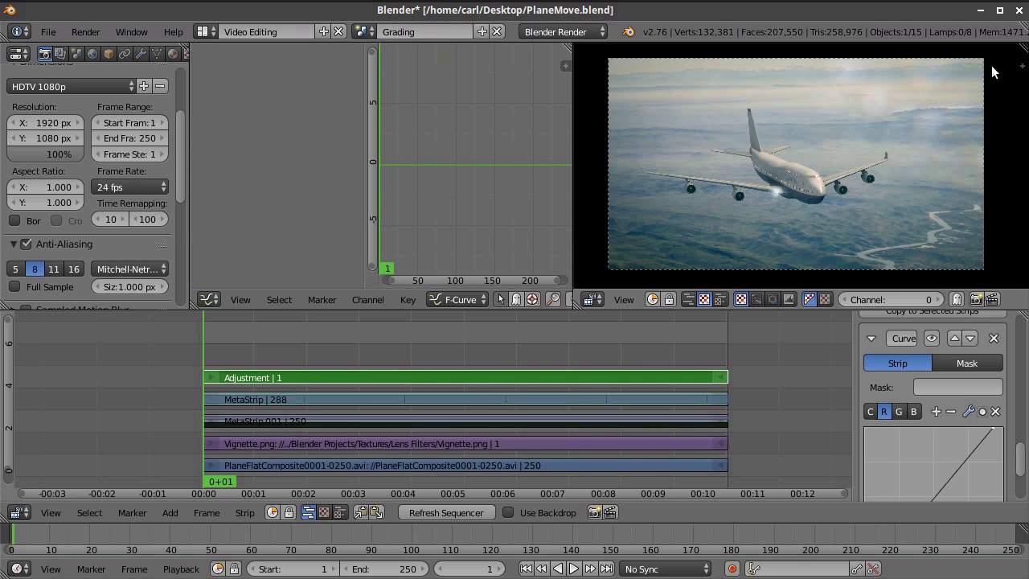
Render the animation as an image sequence and stop it at about frame 26
{"action": "scroll", "coordinate": [62, 228], "scroll_direction": "up", "scroll_amount": 4}
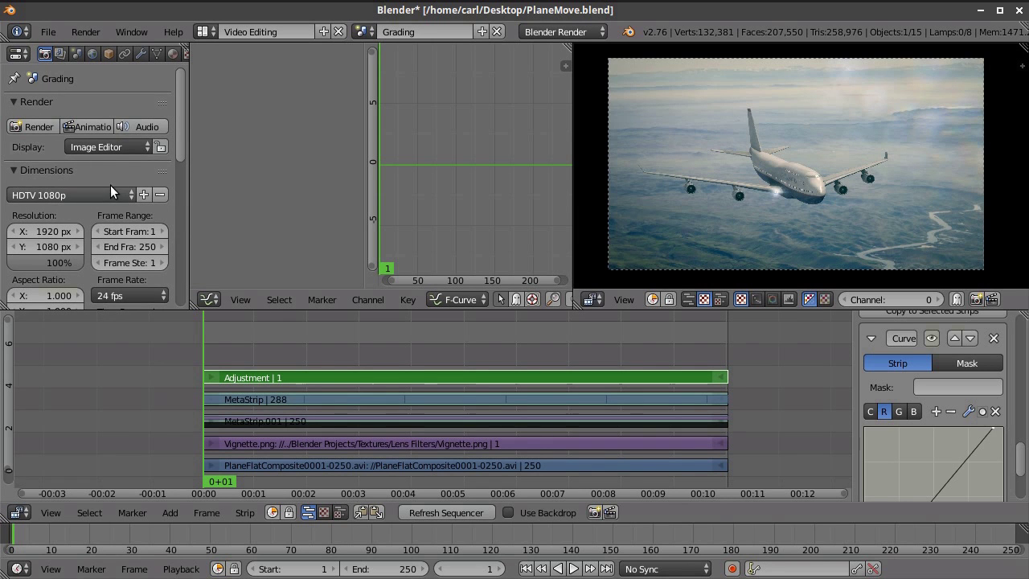
{"action": "left_click", "coordinate": [94, 125]}
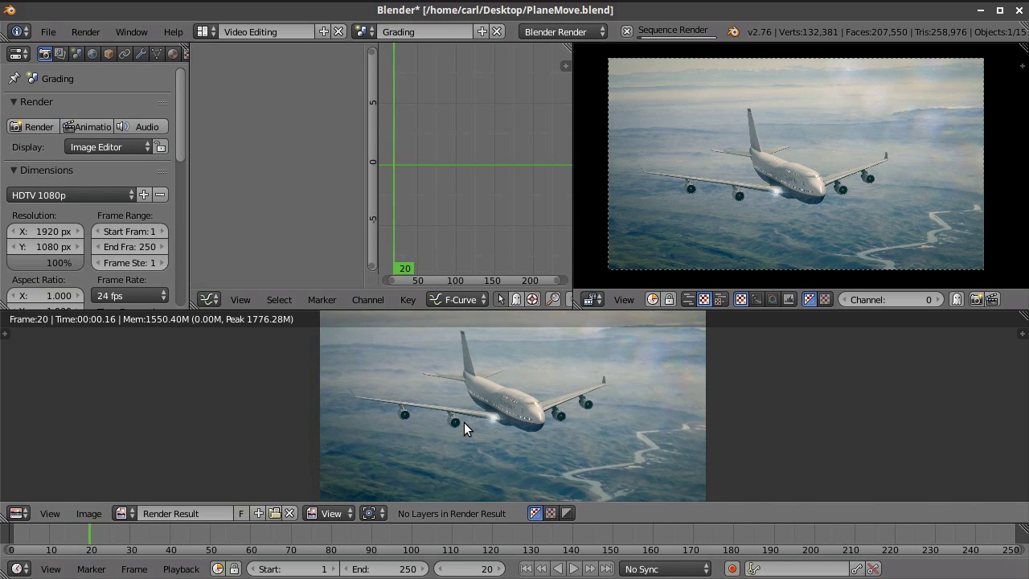
{"action": "left_click", "coordinate": [626, 31]}
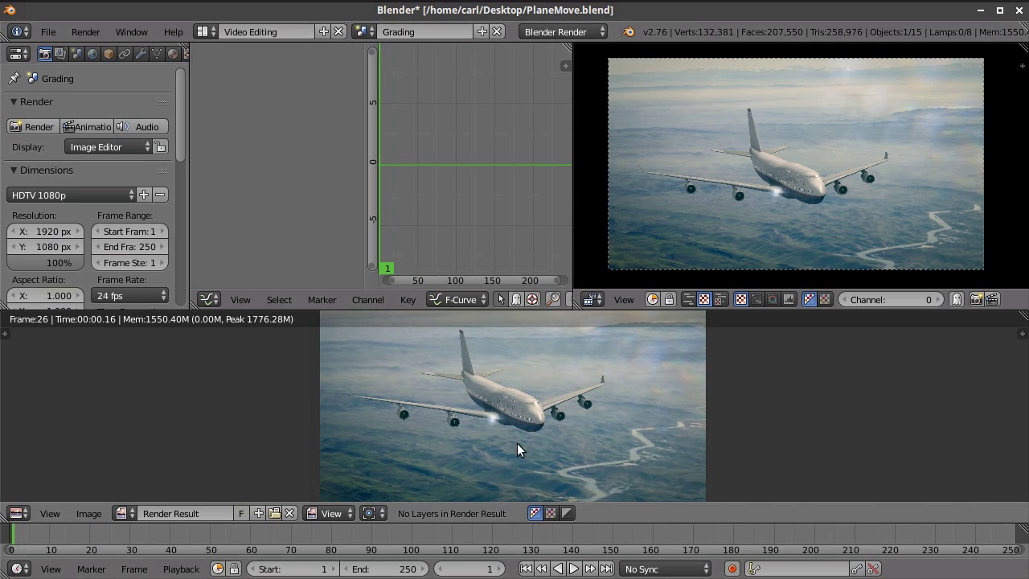
Load frame_0001.png from the Desktop's Frames folder into the image editor and try to edit it externally
{"action": "scroll", "coordinate": [518, 425], "scroll_direction": "down", "scroll_amount": 1}
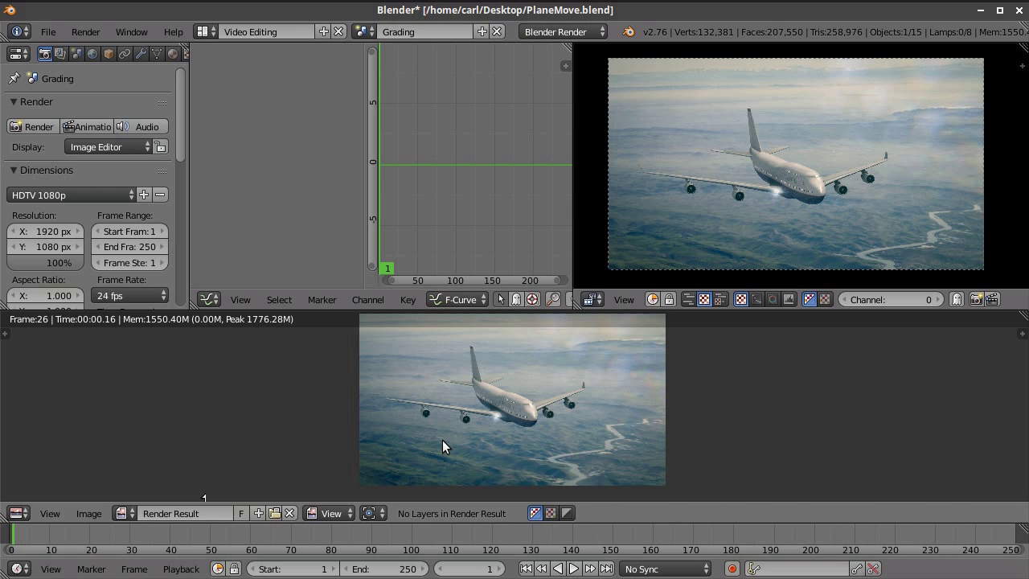
{"action": "left_click", "coordinate": [276, 511]}
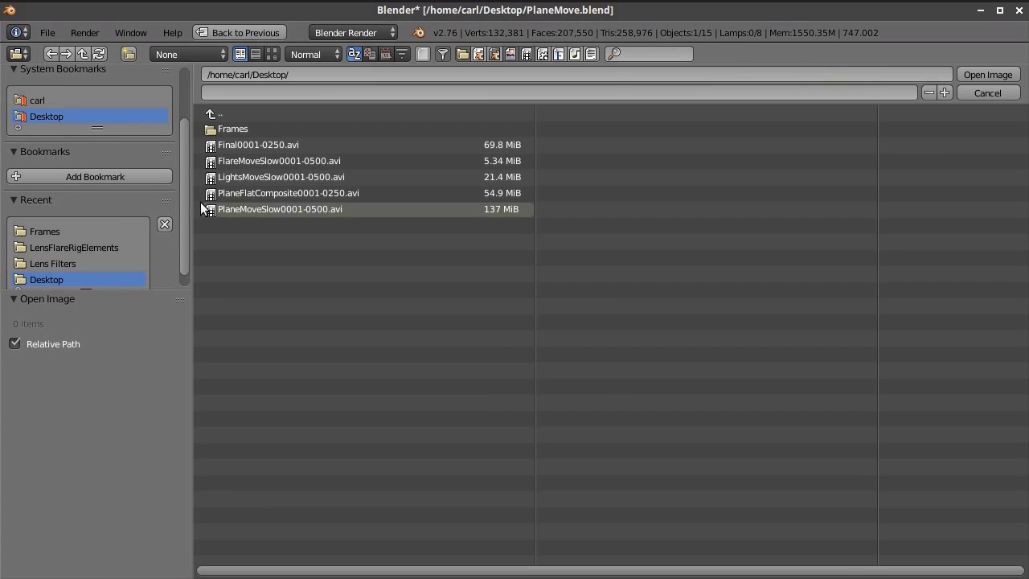
{"action": "left_click", "coordinate": [213, 131]}
{"action": "left_click", "coordinate": [223, 129]}
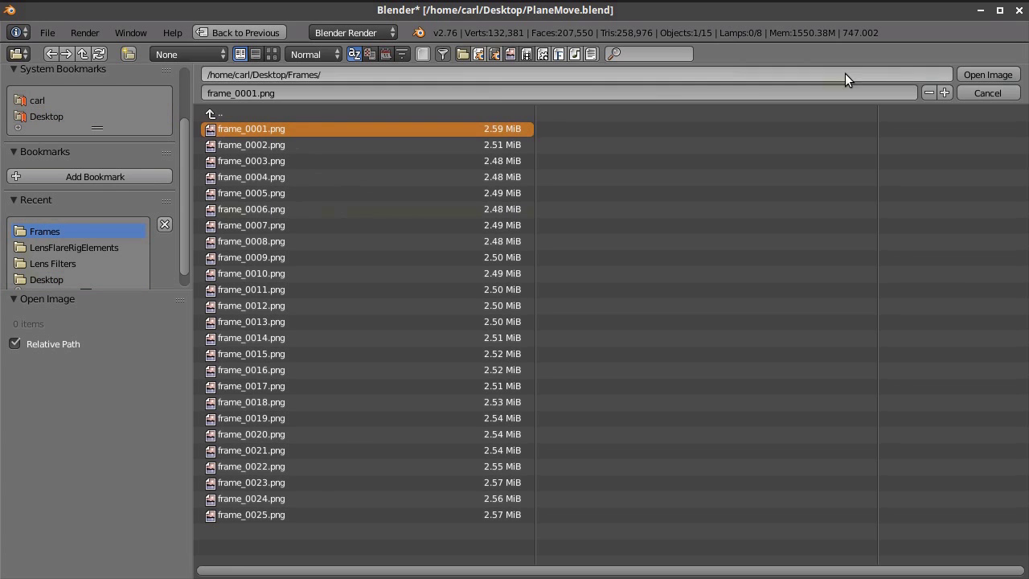
{"action": "left_click", "coordinate": [968, 74]}
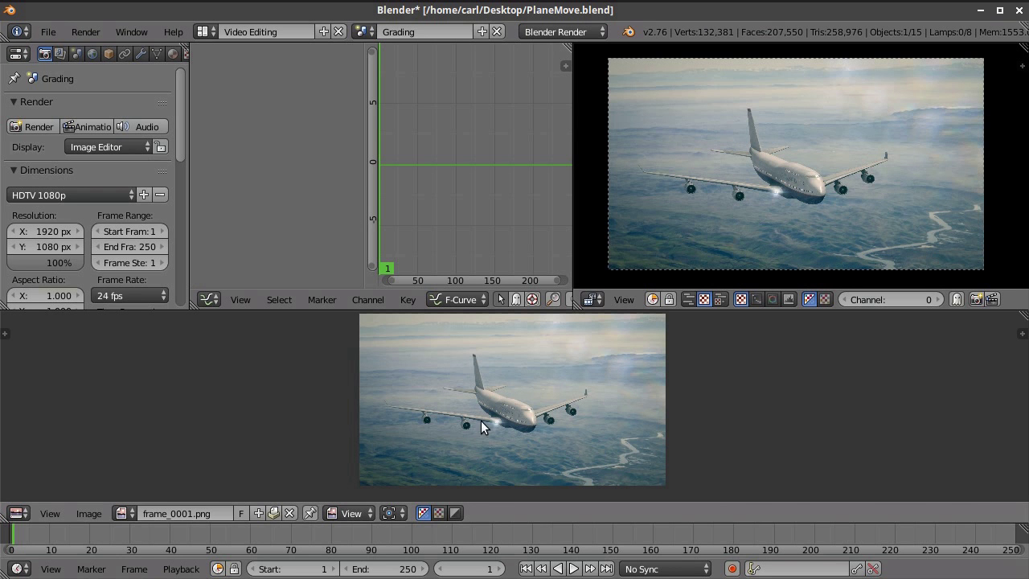
{"action": "left_click", "coordinate": [95, 514]}
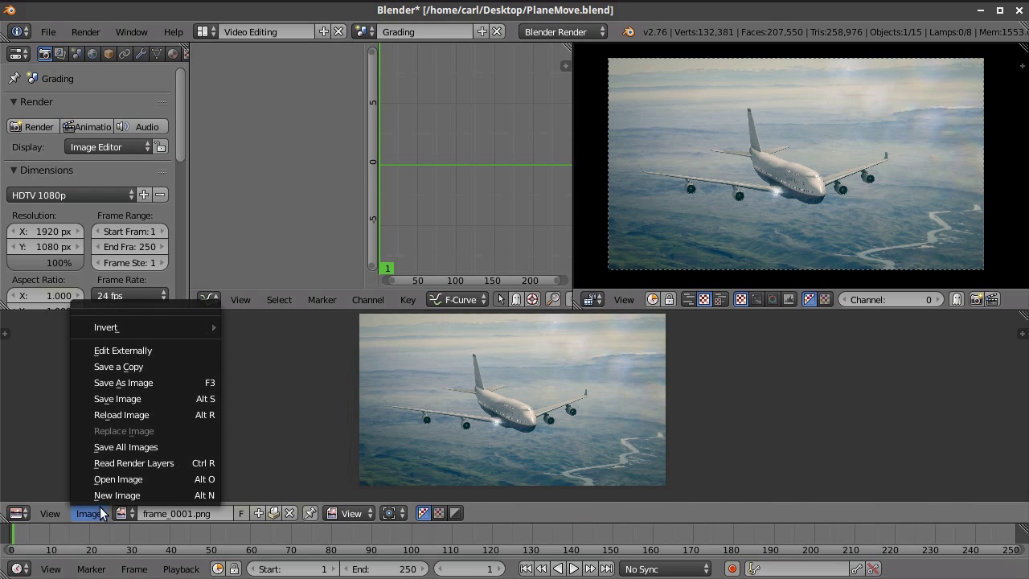
{"action": "left_click", "coordinate": [136, 352]}
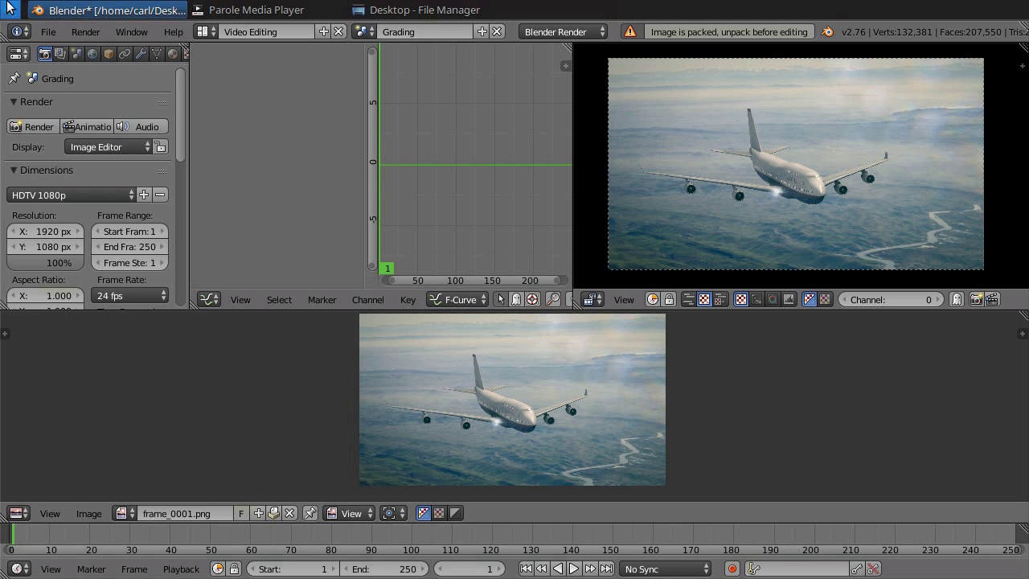
Turn off automatic packing into the .blend file and unpack frame_0001.png using the file from the current directory
{"action": "left_click", "coordinate": [49, 32]}
{"action": "mouse_move", "coordinate": [135, 359]}
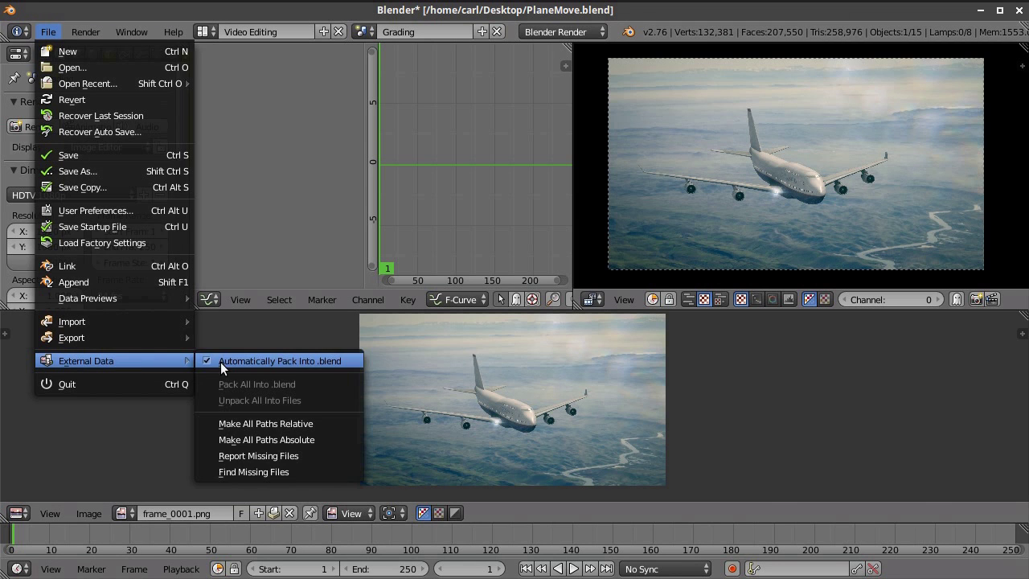
{"action": "left_click", "coordinate": [204, 360]}
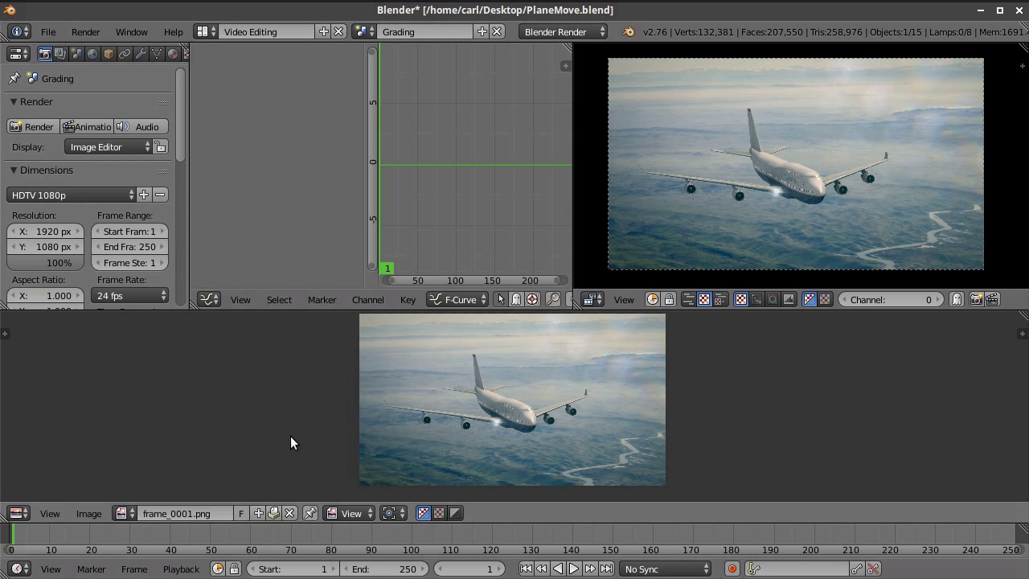
{"action": "left_click", "coordinate": [274, 513]}
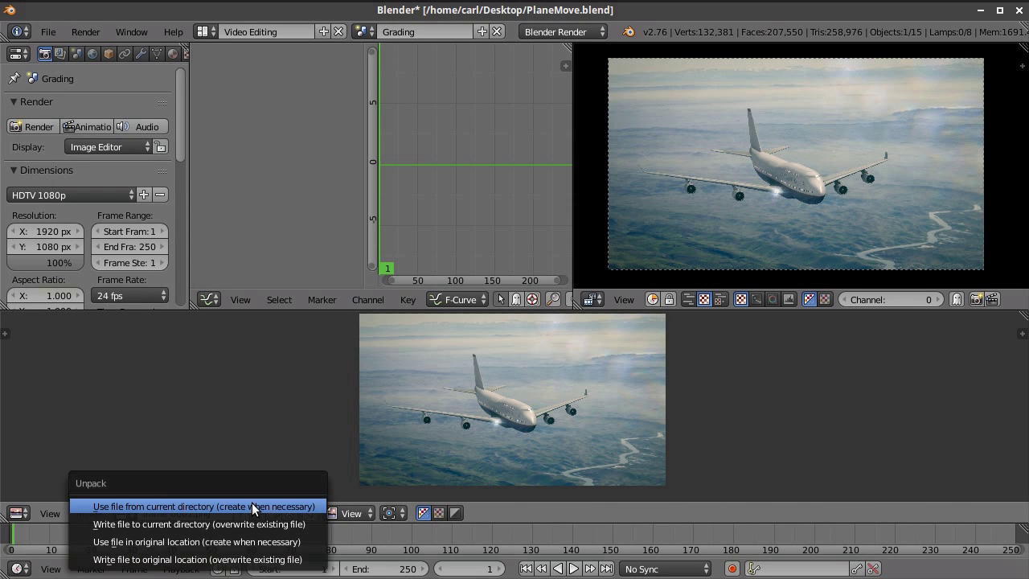
{"action": "left_click", "coordinate": [251, 505]}
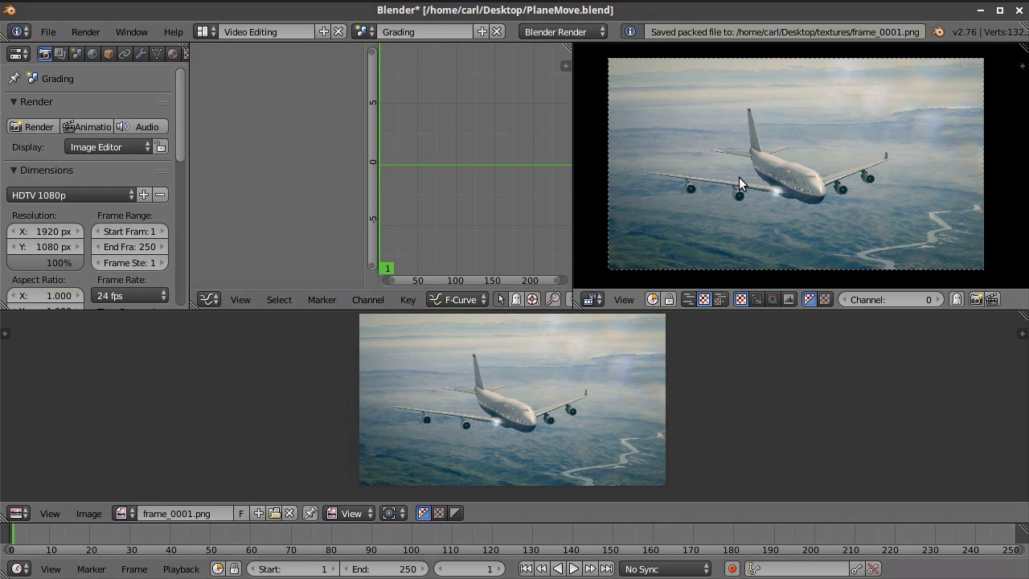
Reload frame_0001.png from the Desktop's Frames folder and open it for external editing
{"action": "left_click", "coordinate": [274, 512]}
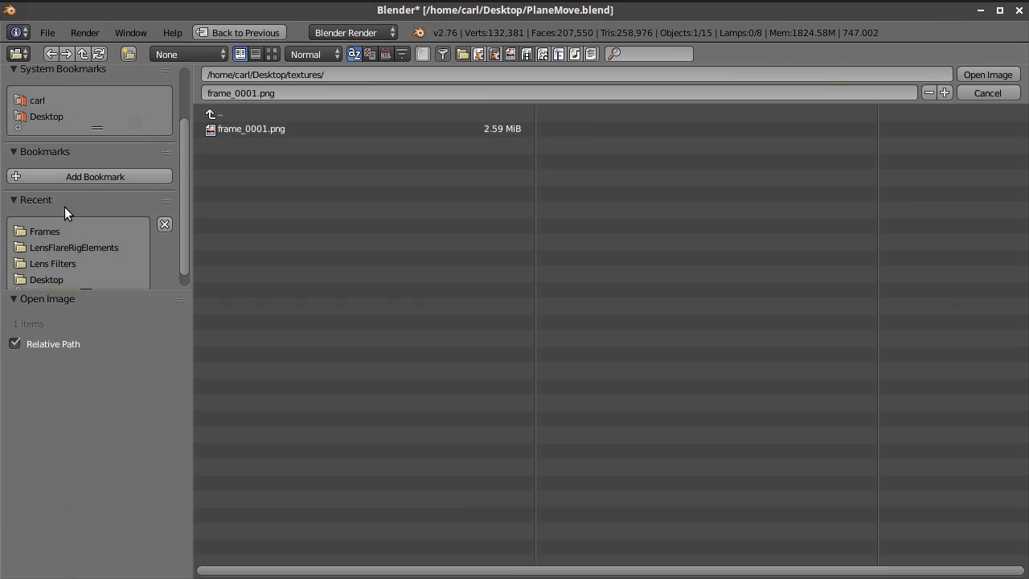
{"action": "left_click", "coordinate": [58, 115]}
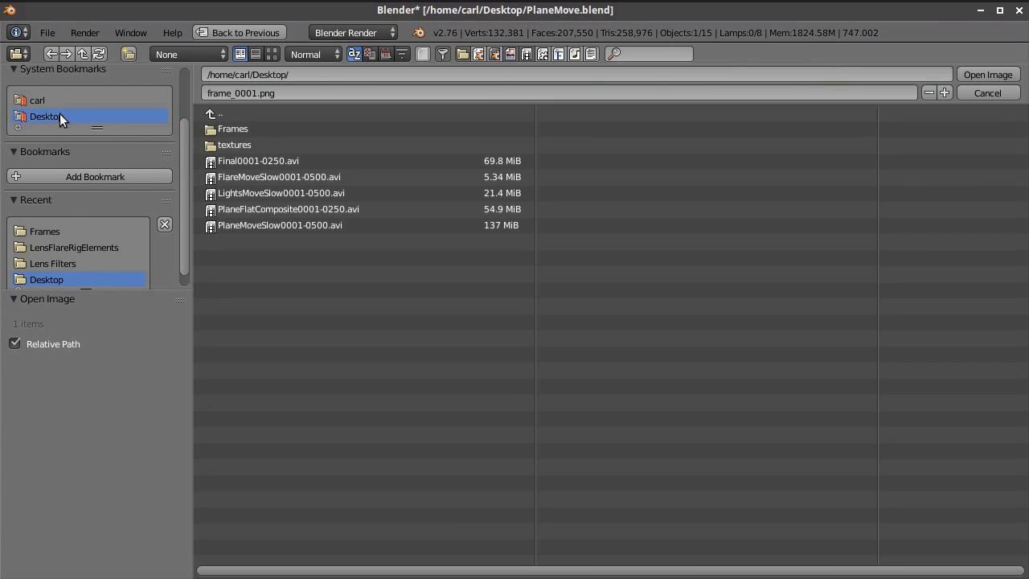
{"action": "left_click", "coordinate": [240, 128]}
{"action": "left_click", "coordinate": [241, 128]}
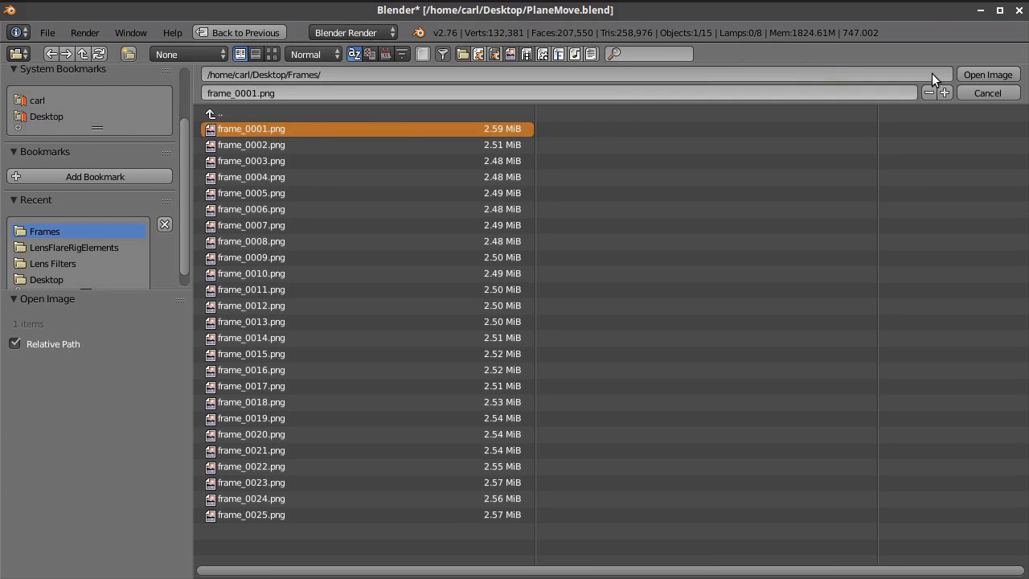
{"action": "left_click", "coordinate": [988, 75]}
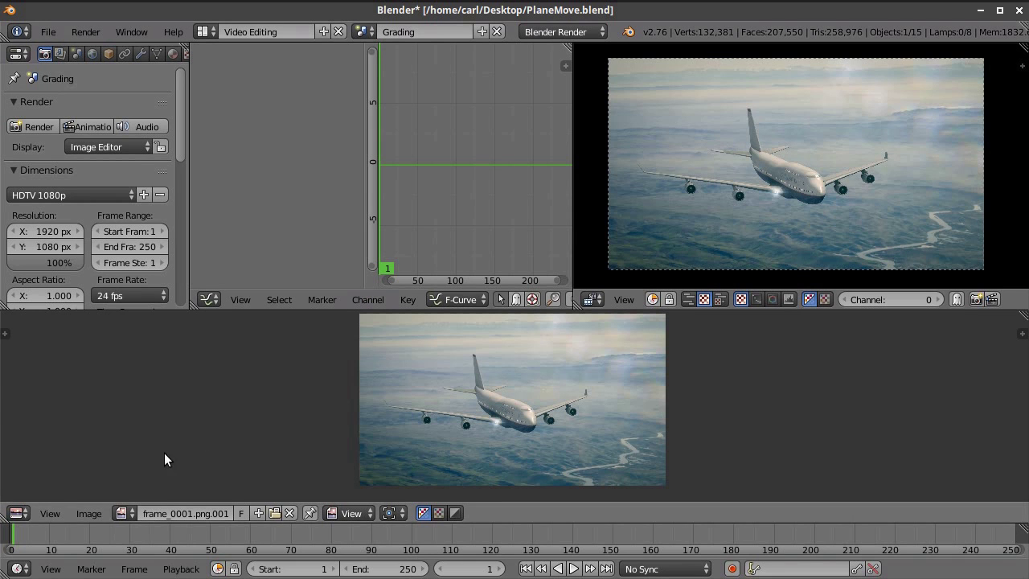
{"action": "left_click", "coordinate": [90, 513]}
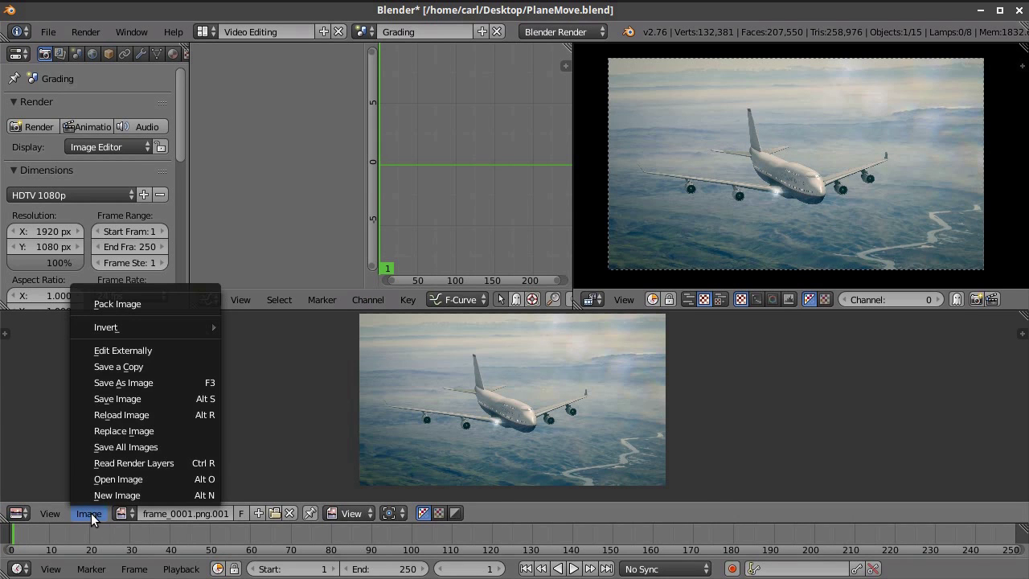
{"action": "left_click", "coordinate": [125, 352]}
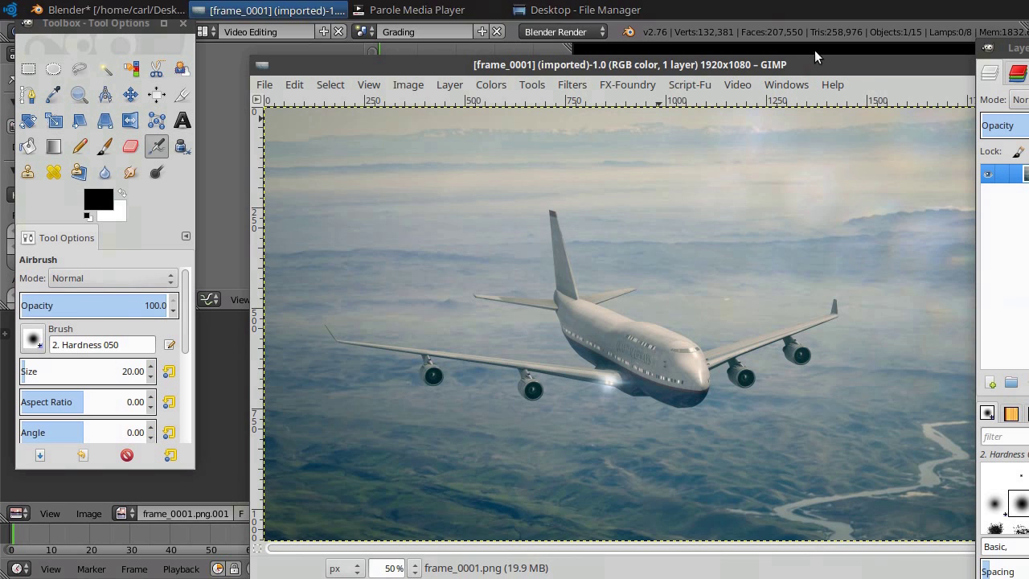
Arrange GIMP's image, toolbox and layers windows so the frame sits between the toolbox and the layers list
{"action": "left_click_drag", "start_coordinate": [811, 62], "coordinate": [731, 40]}
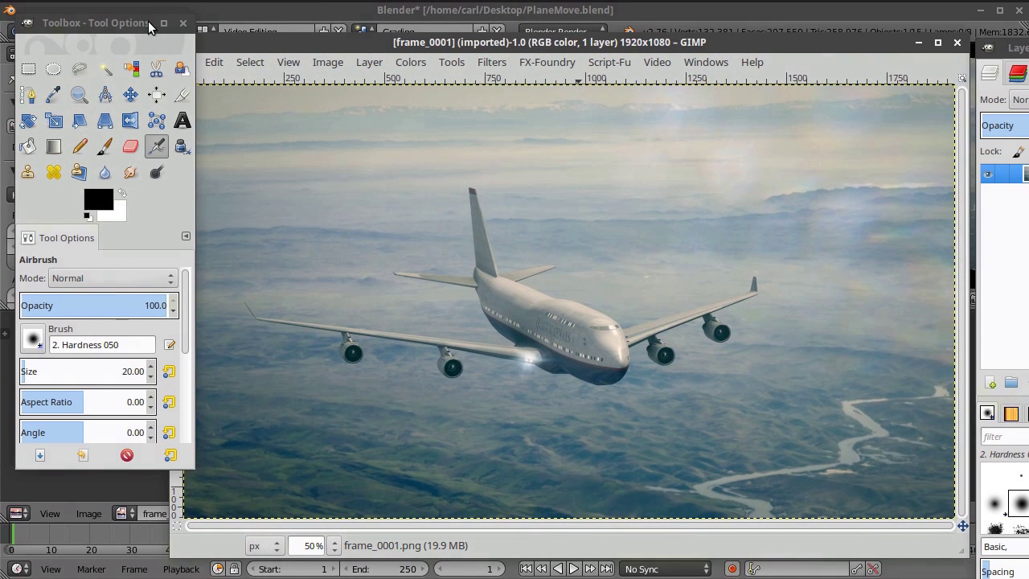
{"action": "left_click_drag", "start_coordinate": [154, 23], "coordinate": [139, 22]}
{"action": "left_click_drag", "start_coordinate": [1014, 50], "coordinate": [888, 28]}
{"action": "left_click_drag", "start_coordinate": [754, 52], "coordinate": [701, 41]}
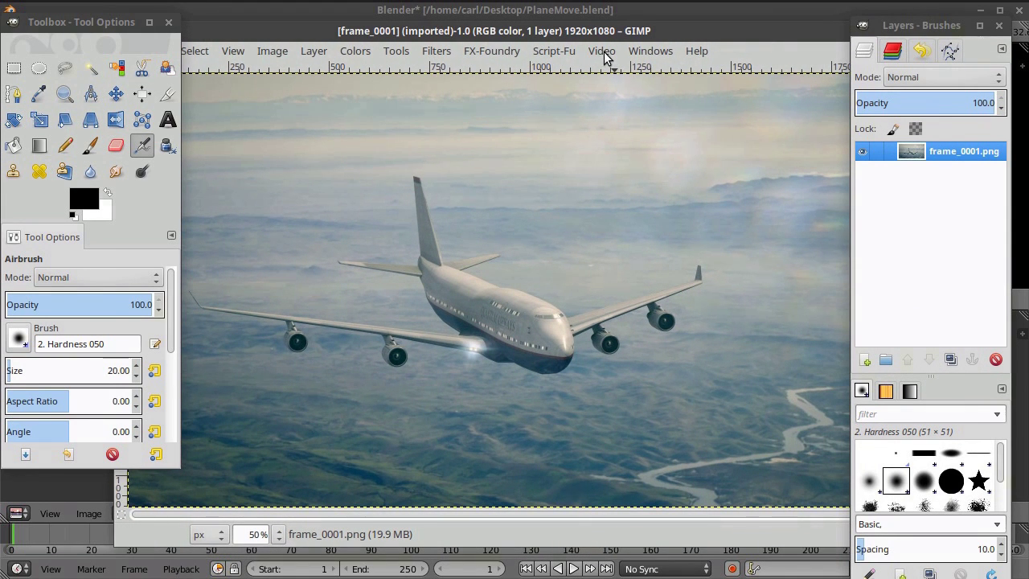
{"action": "left_click_drag", "start_coordinate": [609, 32], "coordinate": [574, 36]}
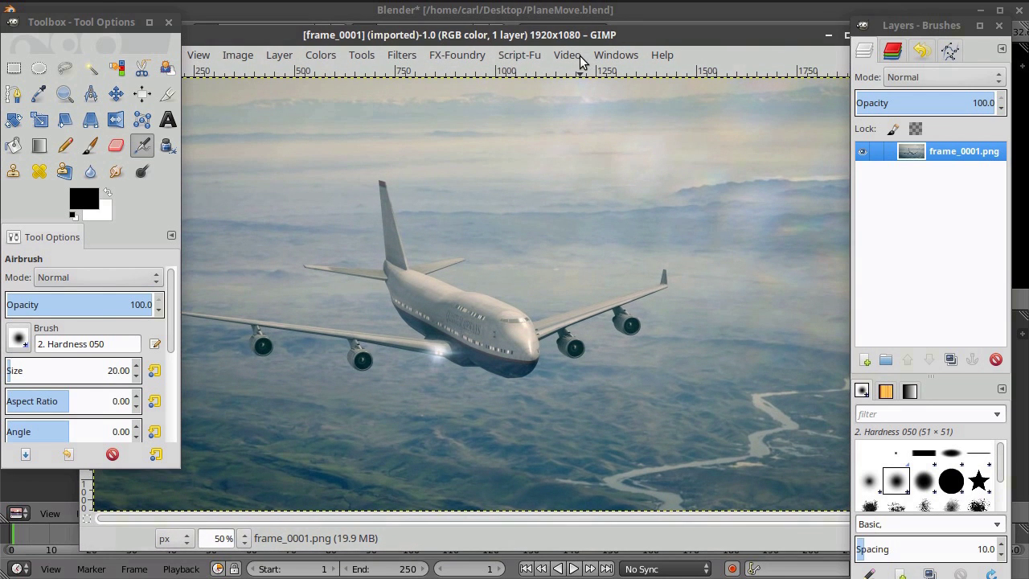
{"action": "left_click", "coordinate": [566, 55]}
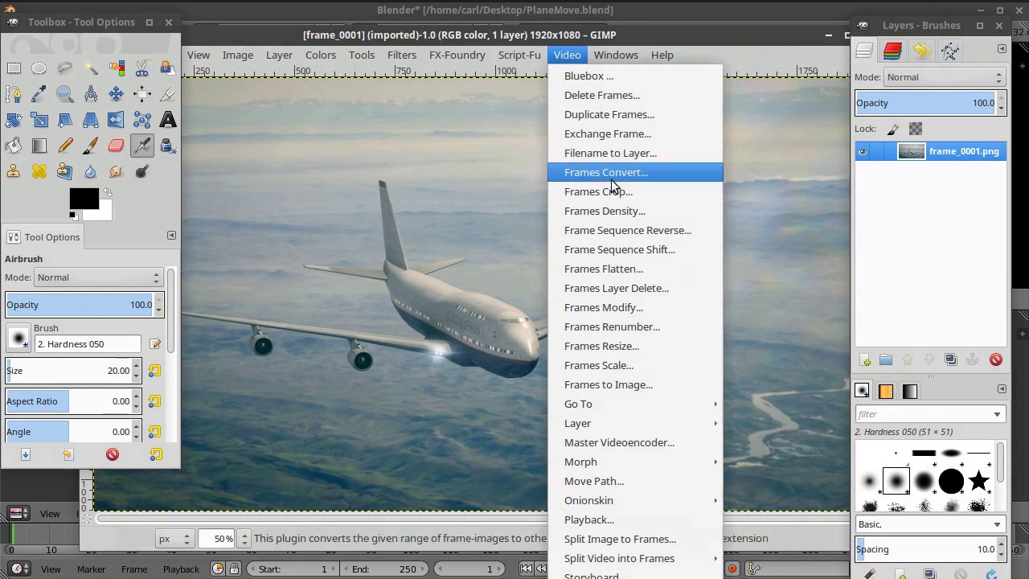
{"action": "mouse_move", "coordinate": [632, 561]}
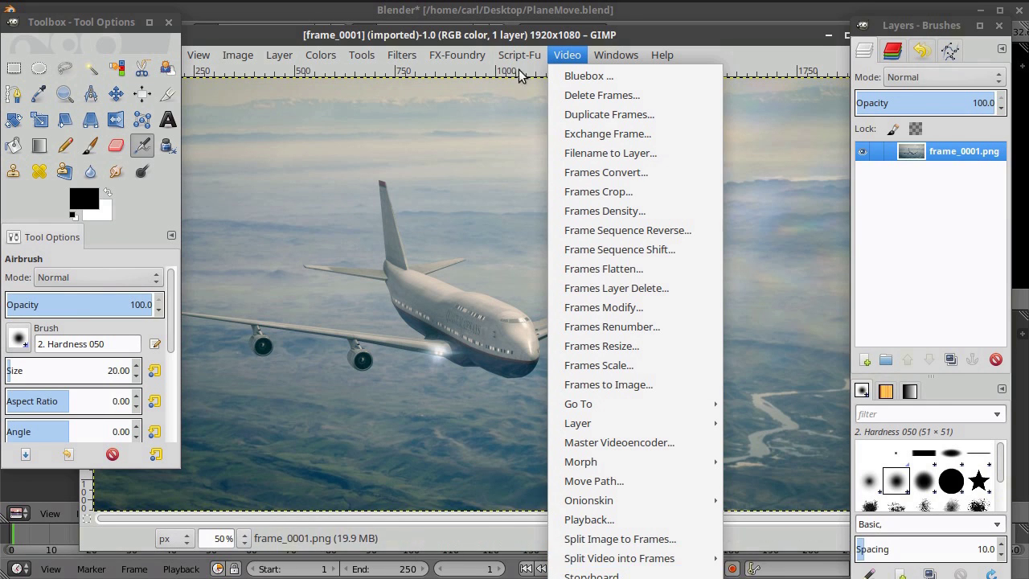
{"action": "left_click", "coordinate": [552, 36]}
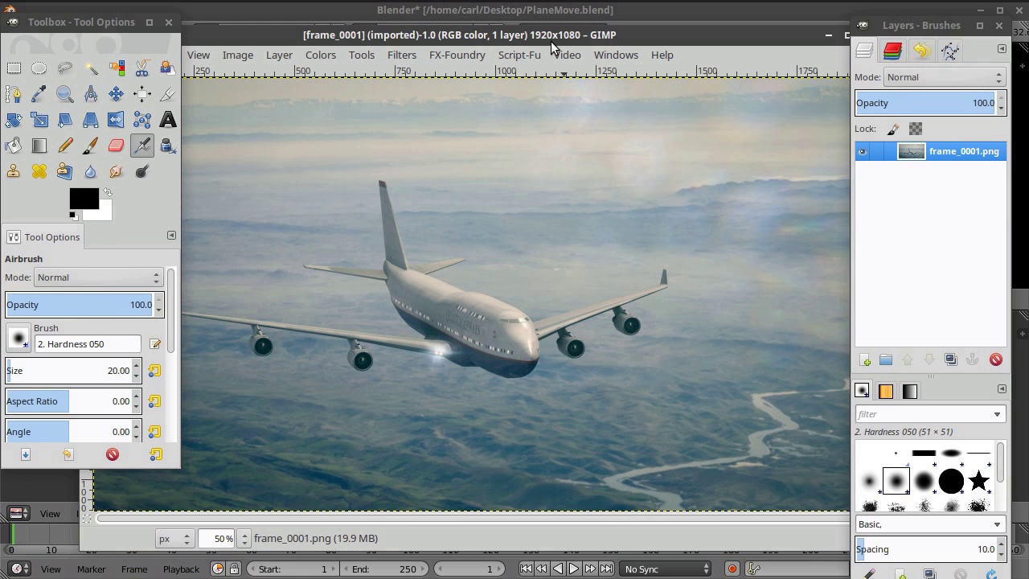
{"action": "left_click_drag", "start_coordinate": [418, 40], "coordinate": [402, 47]}
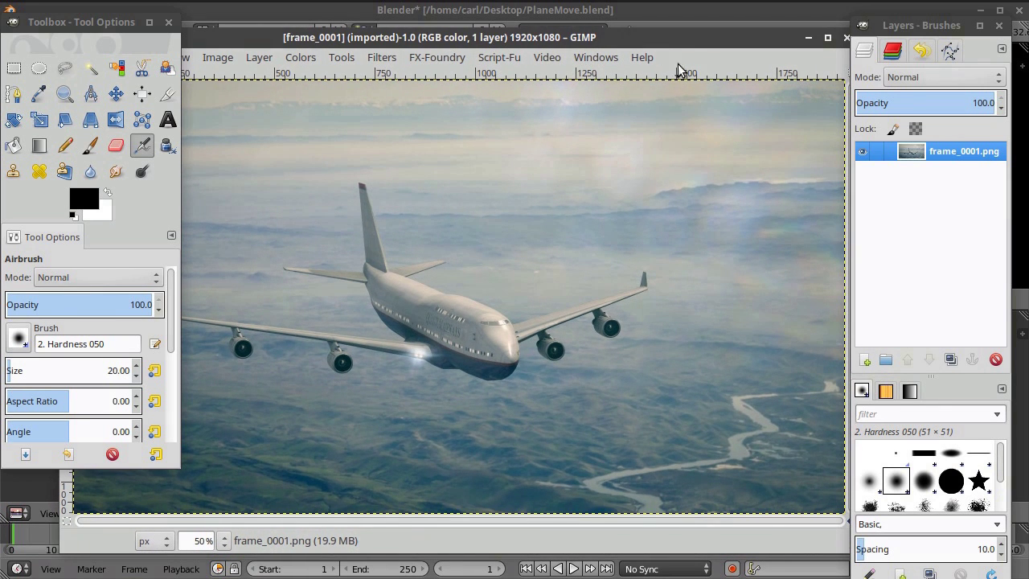
{"action": "left_click_drag", "start_coordinate": [667, 44], "coordinate": [709, 47]}
{"action": "left_click_drag", "start_coordinate": [552, 43], "coordinate": [669, 46]}
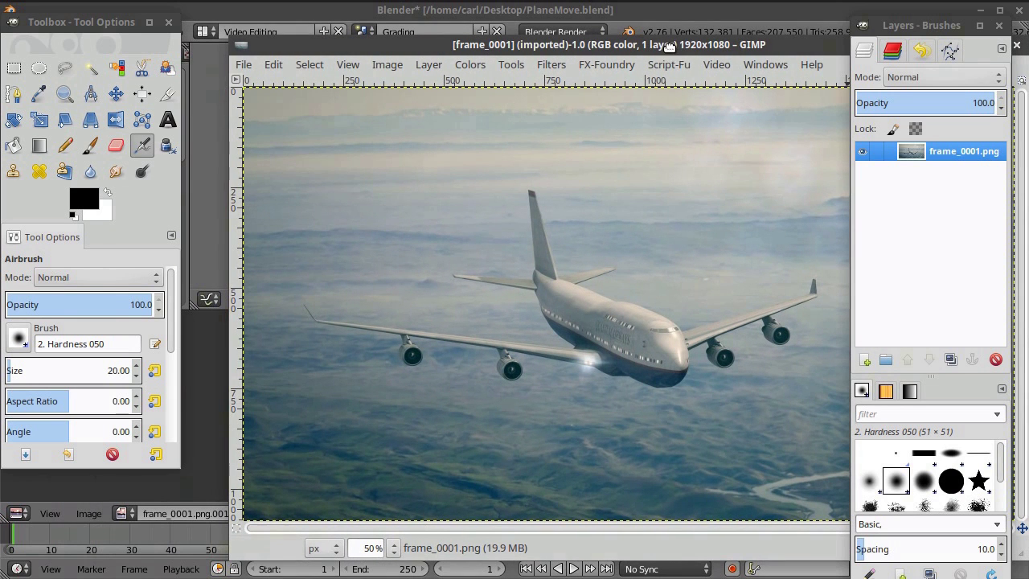
{"action": "left_click", "coordinate": [244, 65]}
{"action": "left_click", "coordinate": [298, 229]}
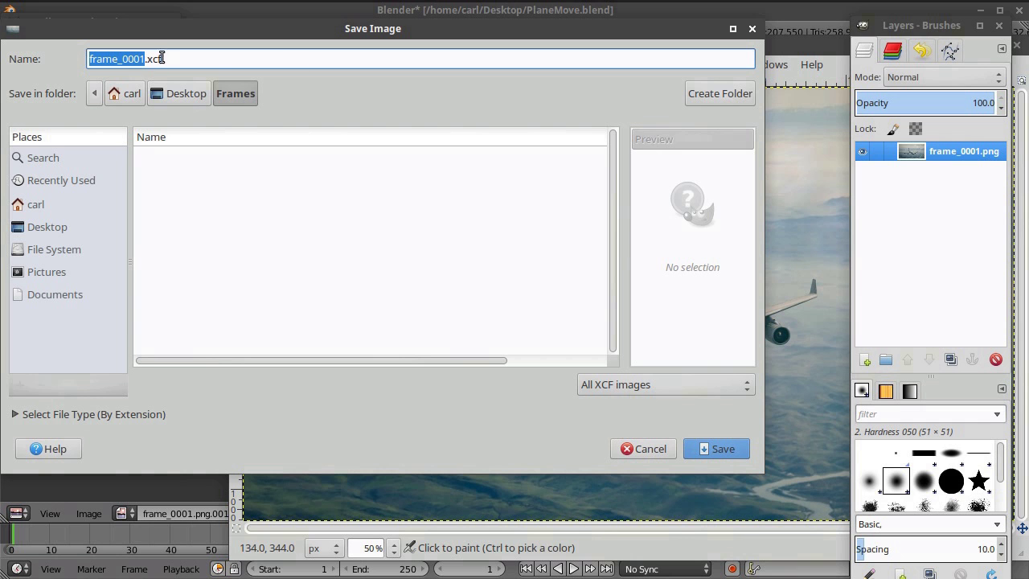
{"action": "left_click", "coordinate": [753, 29]}
{"action": "left_click_drag", "start_coordinate": [664, 50], "coordinate": [523, 33]}
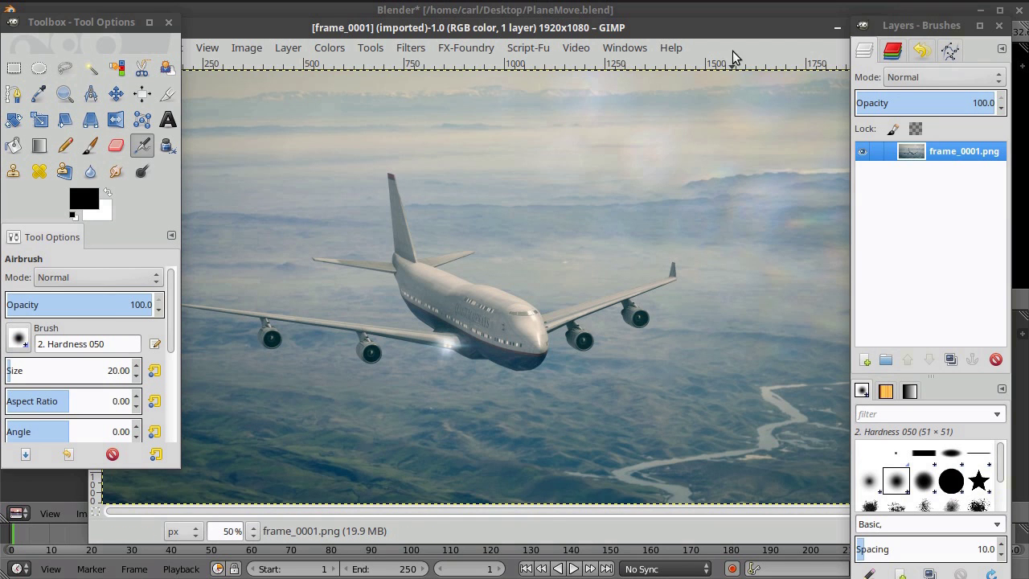
{"action": "left_click_drag", "start_coordinate": [739, 27], "coordinate": [711, 35]}
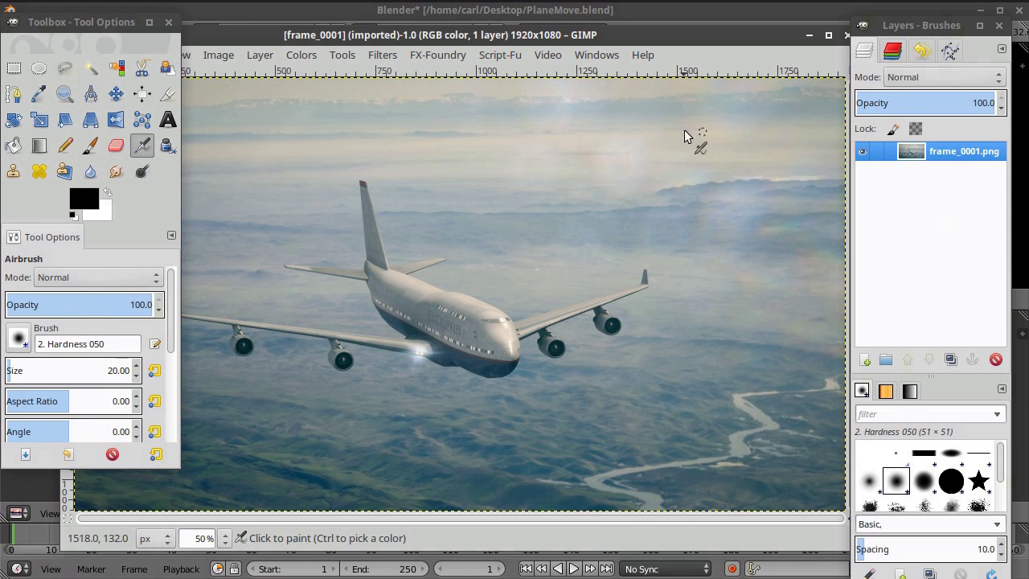
{"action": "left_click", "coordinate": [558, 58]}
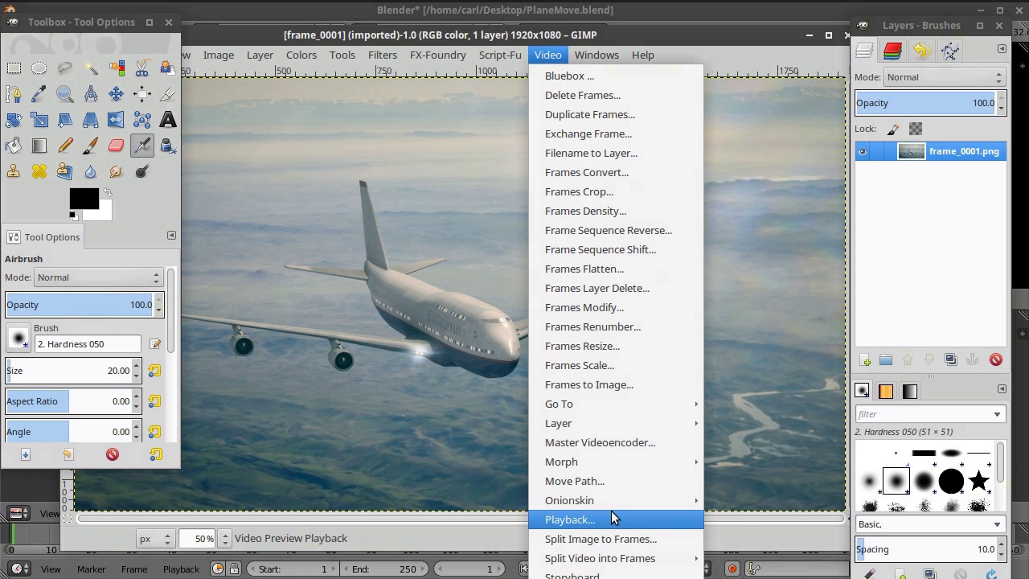
{"action": "mouse_move", "coordinate": [621, 550]}
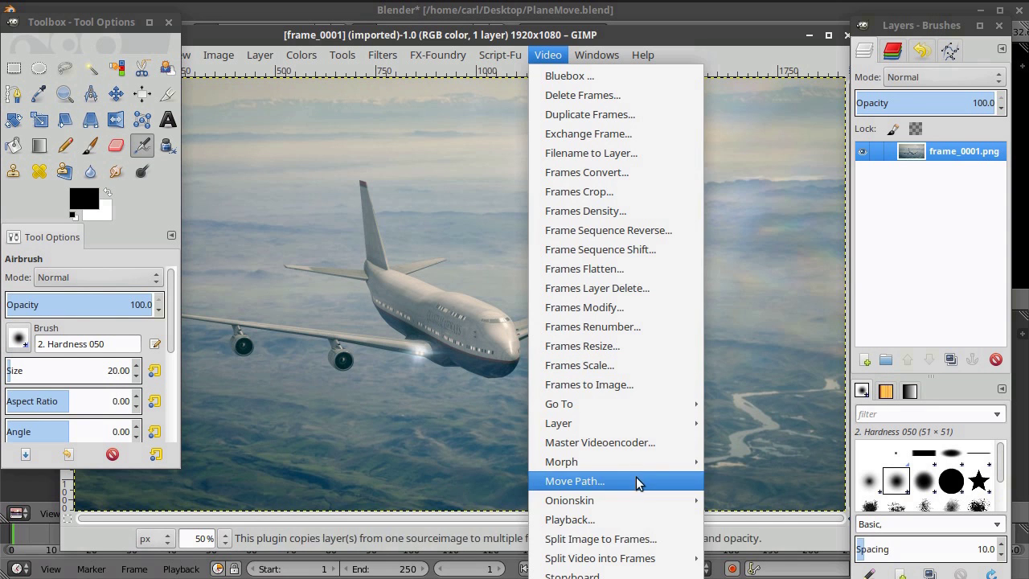
{"action": "mouse_move", "coordinate": [643, 56]}
{"action": "left_click", "coordinate": [633, 34]}
Open the VCR Navigator for the frame sequence, saving the first frame as is and exporting it as PNG with compression level 9
{"action": "left_click_drag", "start_coordinate": [627, 33], "coordinate": [611, 8]}
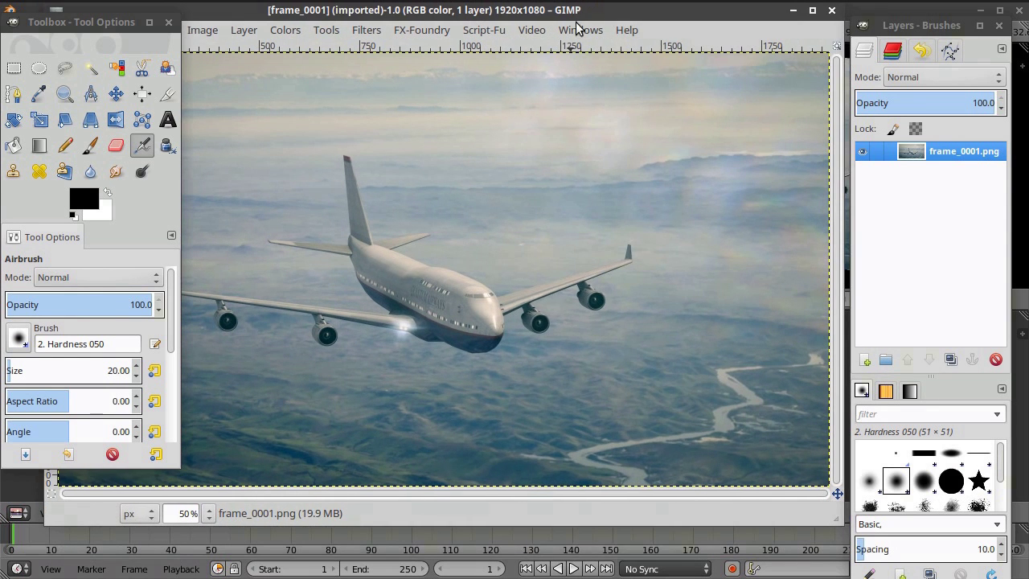
{"action": "left_click", "coordinate": [531, 29]}
{"action": "left_click", "coordinate": [586, 572]}
{"action": "left_click_drag", "start_coordinate": [635, 260], "coordinate": [746, 178]}
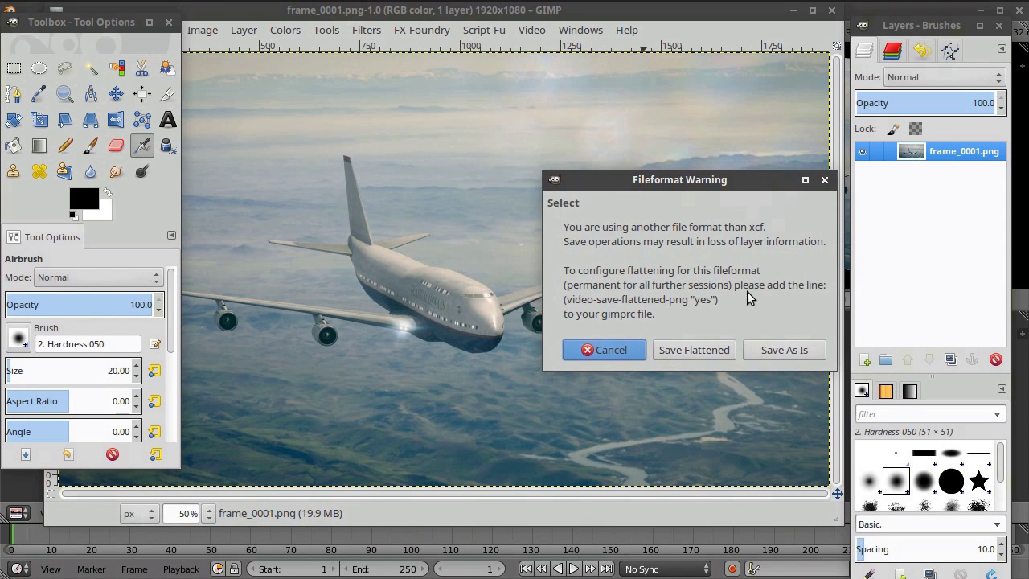
{"action": "left_click", "coordinate": [786, 350]}
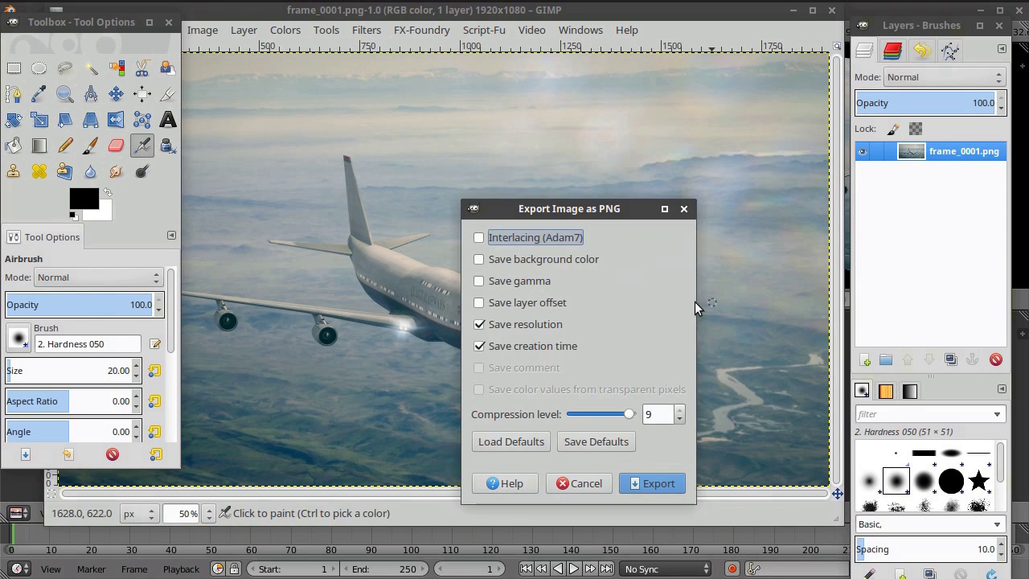
{"action": "left_click", "coordinate": [654, 481]}
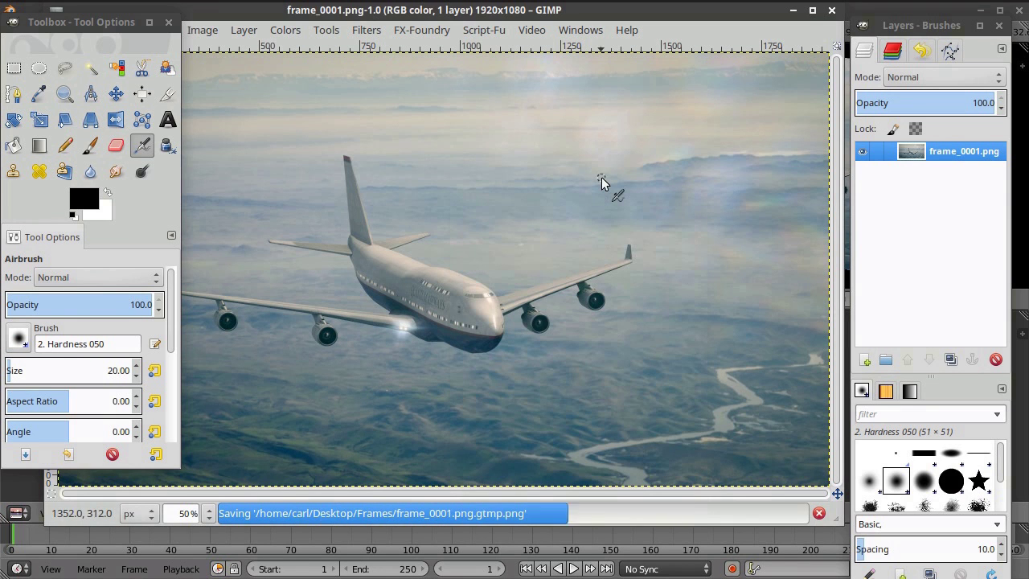
{"action": "left_click_drag", "start_coordinate": [578, 167], "coordinate": [743, 134]}
{"action": "mouse_move", "coordinate": [817, 277]}
{"action": "left_mouse_down"}
{"action": "mouse_move", "coordinate": [820, 358]}
{"action": "mouse_move", "coordinate": [817, 264]}
{"action": "left_mouse_up"}
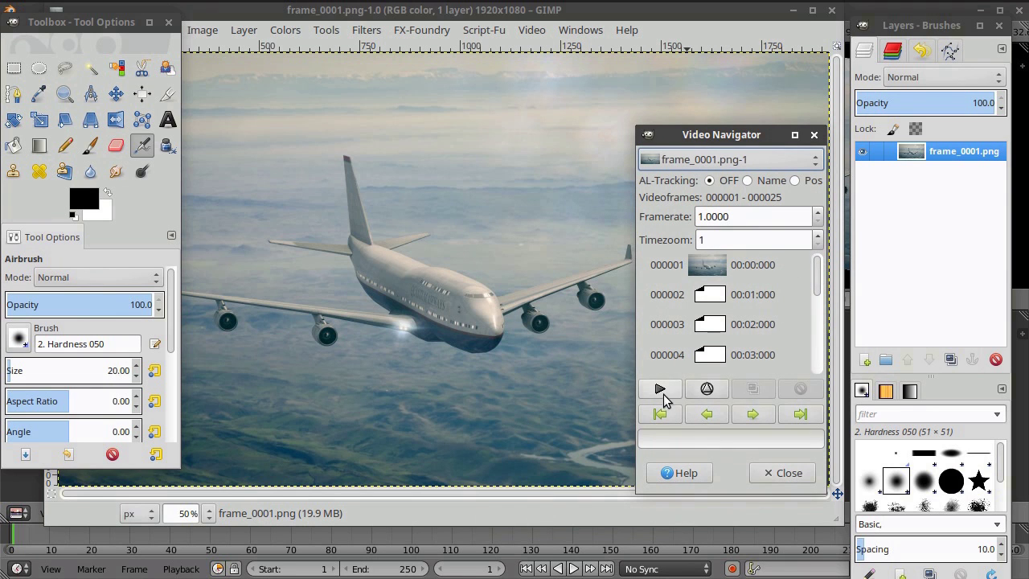
{"action": "left_click_drag", "start_coordinate": [704, 139], "coordinate": [684, 166]}
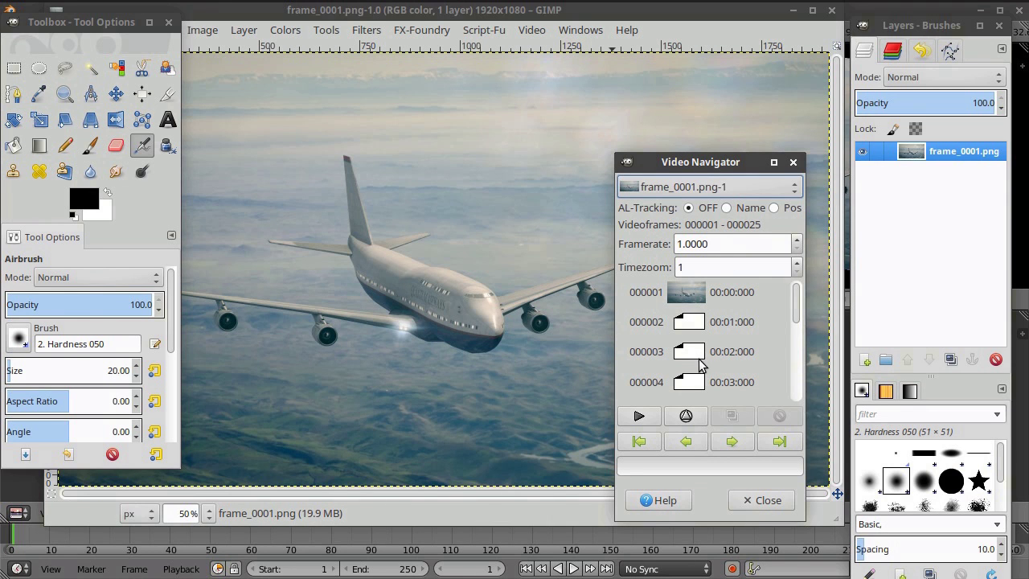
{"action": "left_click_drag", "start_coordinate": [728, 163], "coordinate": [700, 167]}
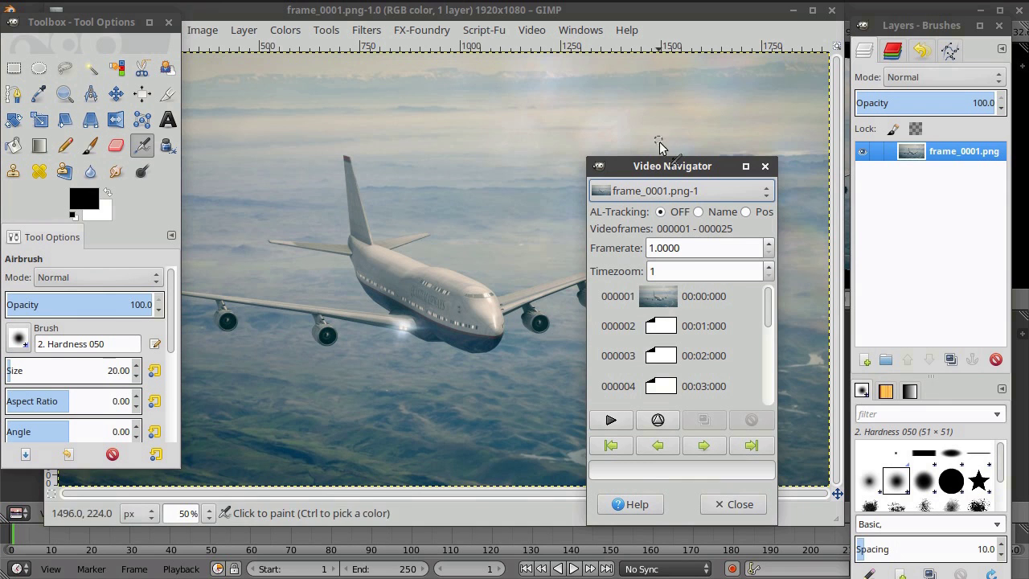
Open Frames Modify and set its function to Apply filter on layer(s) for frames 1 to 25
{"action": "left_click", "coordinate": [530, 30]}
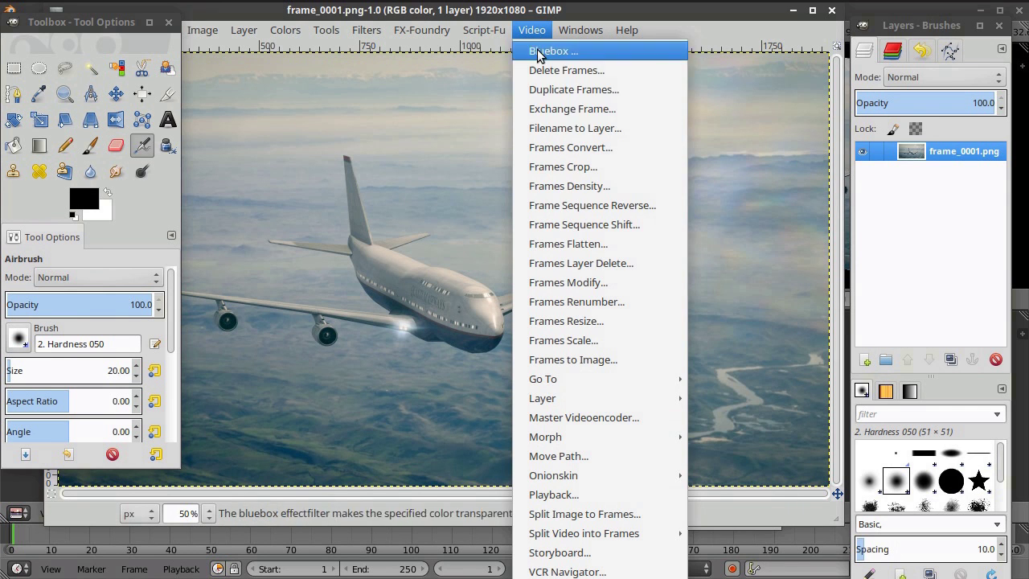
{"action": "left_click", "coordinate": [564, 283]}
{"action": "left_click_drag", "start_coordinate": [507, 174], "coordinate": [471, 107]}
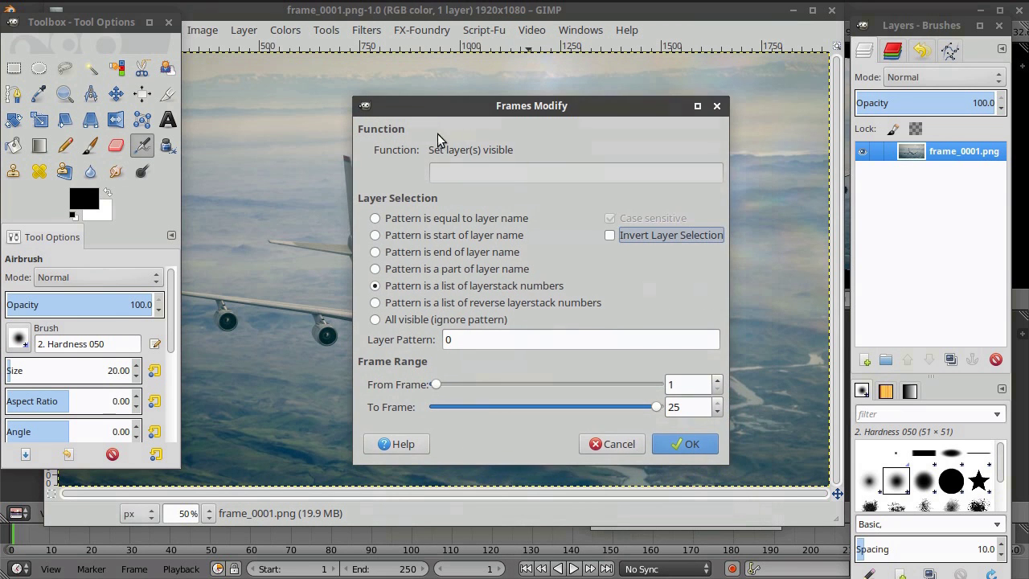
{"action": "left_click", "coordinate": [396, 151]}
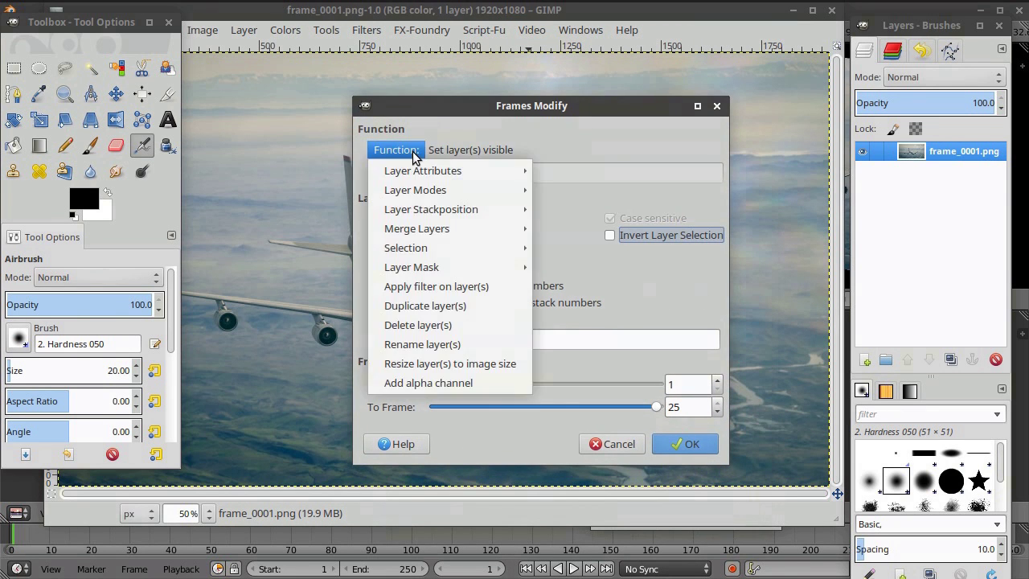
{"action": "left_click", "coordinate": [450, 139]}
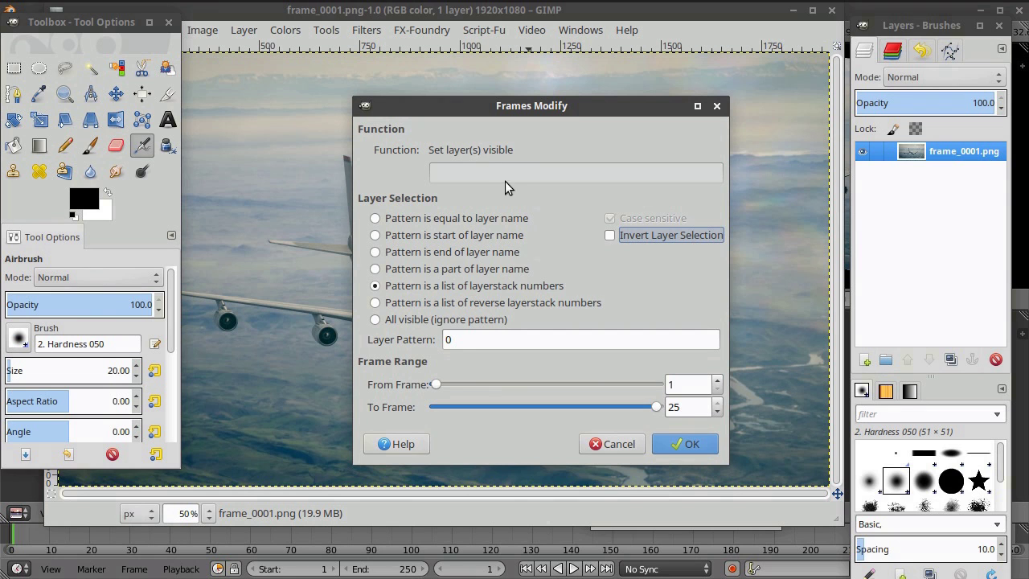
{"action": "left_click", "coordinate": [675, 408]}
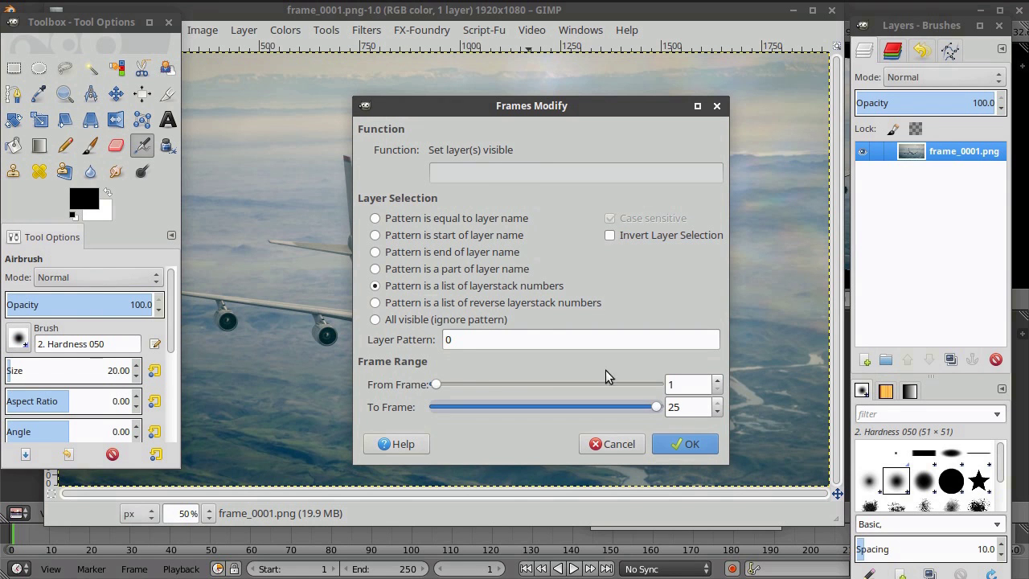
{"action": "left_click", "coordinate": [398, 153]}
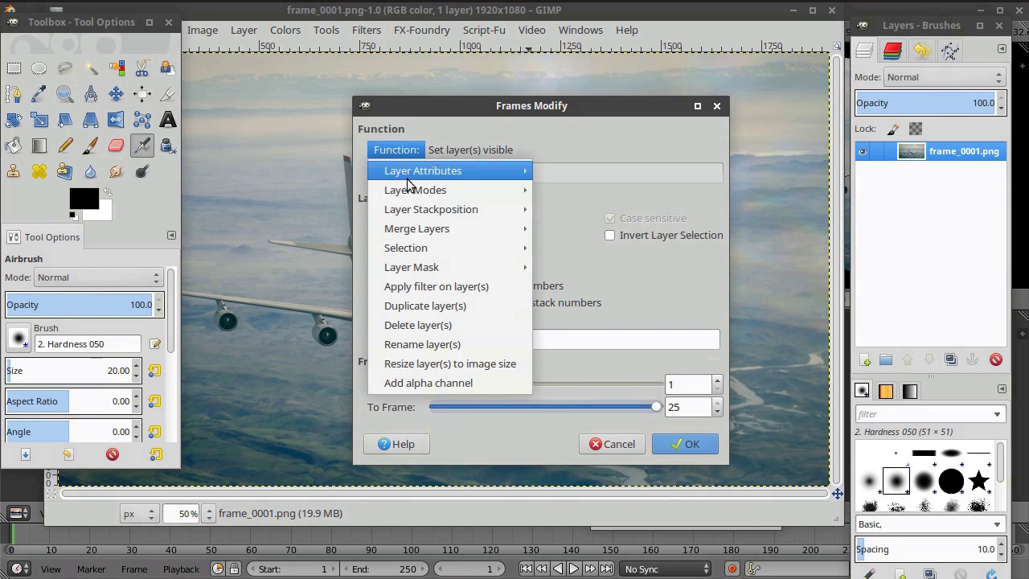
{"action": "mouse_move", "coordinate": [412, 233]}
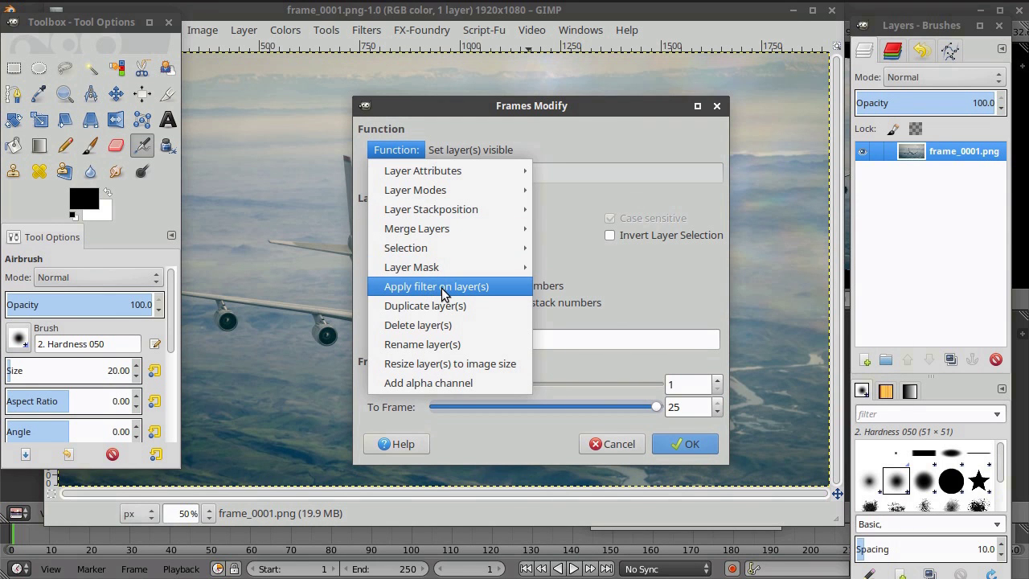
{"action": "left_click", "coordinate": [444, 287]}
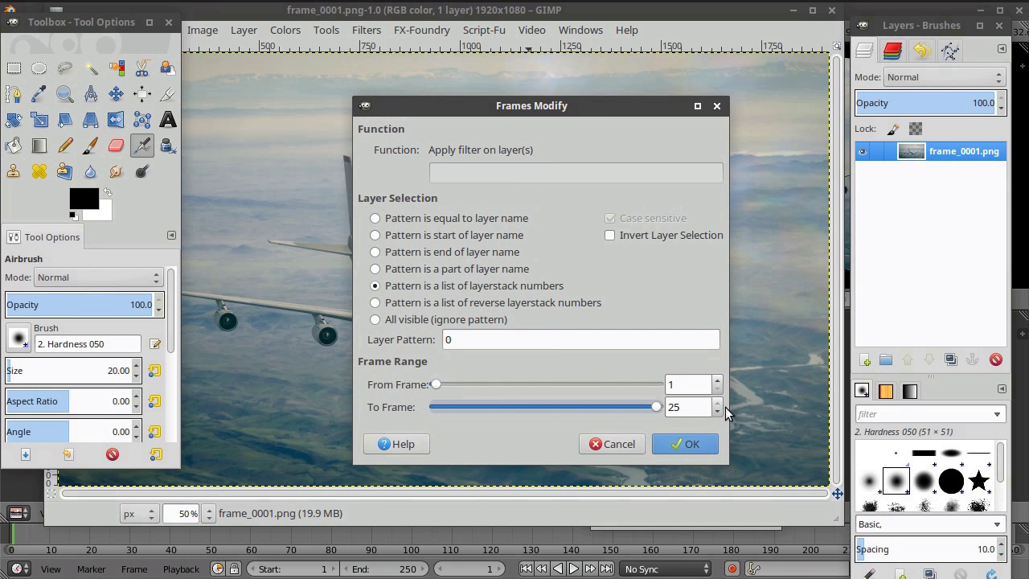
Run the frame modification and choose plug-in-sharpen as the filter, applied constantly across the frames
{"action": "left_click", "coordinate": [685, 443]}
{"action": "left_click_drag", "start_coordinate": [674, 291], "coordinate": [589, 124]}
{"action": "scroll", "coordinate": [454, 190], "scroll_direction": "down", "scroll_amount": 15}
{"action": "scroll", "coordinate": [447, 193], "scroll_direction": "down", "scroll_amount": 20}
{"action": "scroll", "coordinate": [452, 198], "scroll_direction": "down", "scroll_amount": 20}
{"action": "scroll", "coordinate": [455, 264], "scroll_direction": "up", "scroll_amount": 4}
{"action": "scroll", "coordinate": [417, 253], "scroll_direction": "down", "scroll_amount": 2}
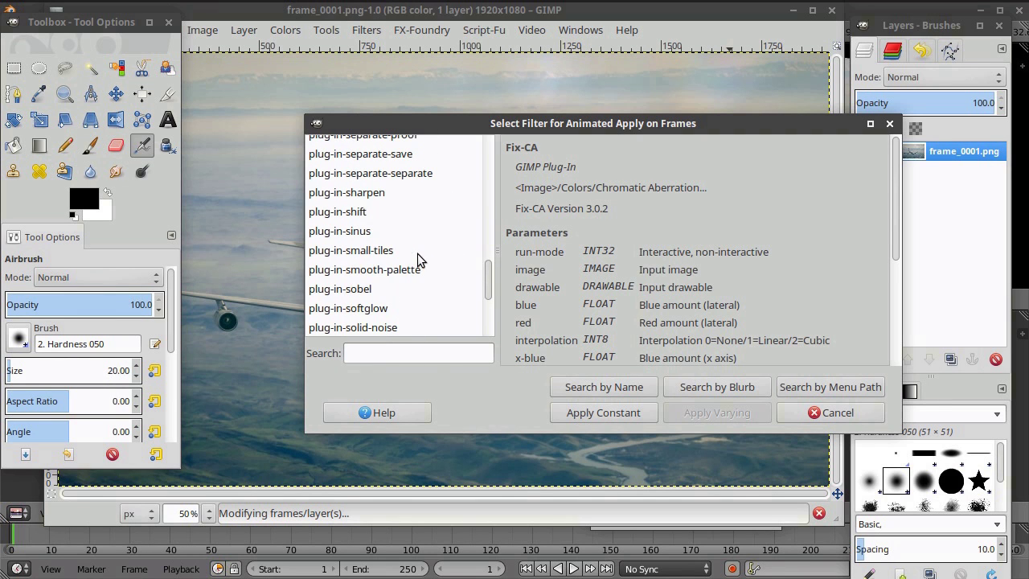
{"action": "left_click", "coordinate": [361, 193]}
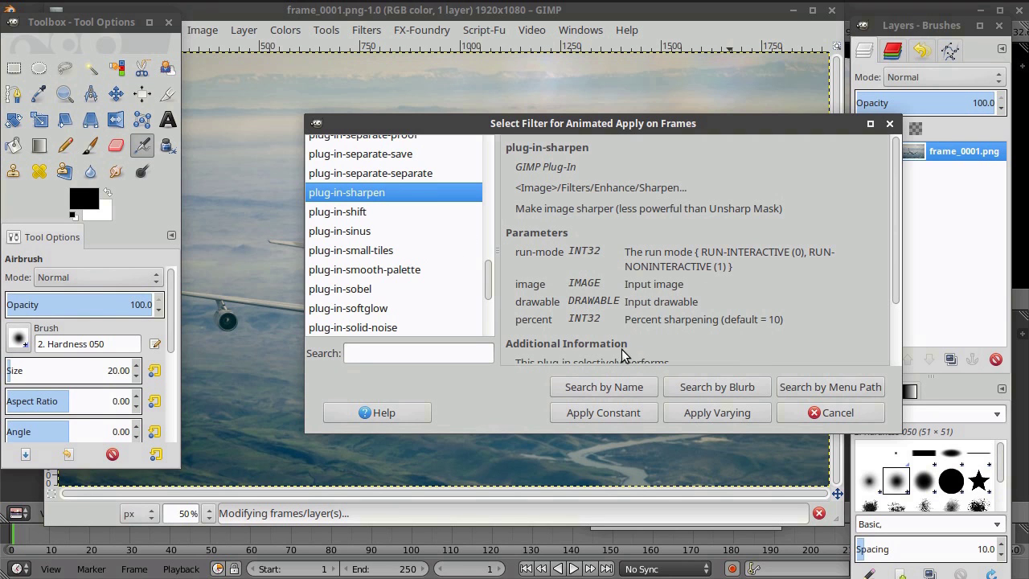
{"action": "left_click", "coordinate": [623, 412]}
Set the Sharpen filter's sharpness to 70, with the preview centred on the plane's fuselage
{"action": "left_click_drag", "start_coordinate": [611, 200], "coordinate": [546, 137]}
{"action": "left_click_drag", "start_coordinate": [581, 193], "coordinate": [581, 257]}
{"action": "left_click_drag", "start_coordinate": [444, 326], "coordinate": [504, 343]}
{"action": "left_click_drag", "start_coordinate": [582, 254], "coordinate": [583, 272]}
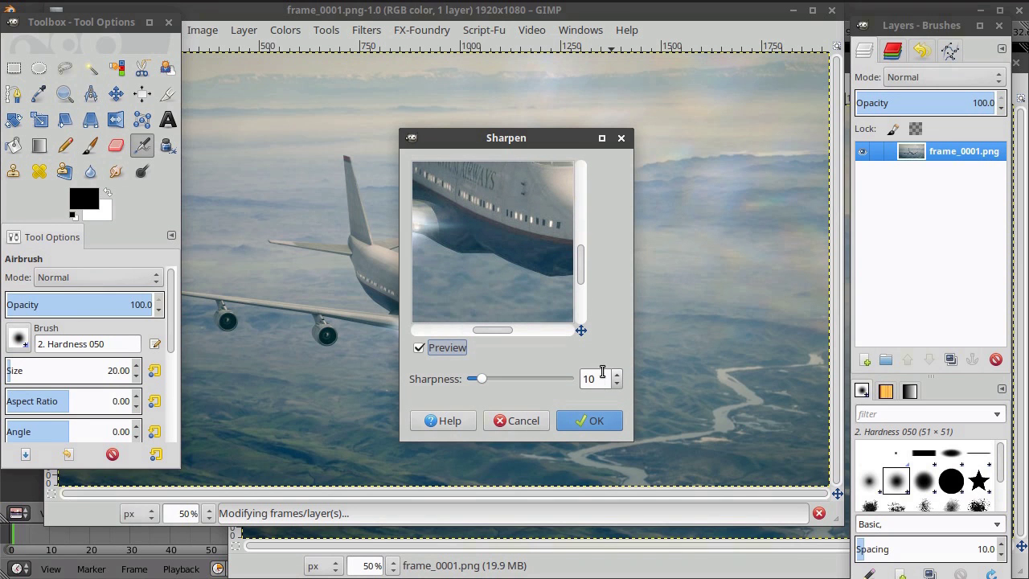
{"action": "left_click", "coordinate": [603, 380]}
{"action": "double_click", "coordinate": [592, 381]}
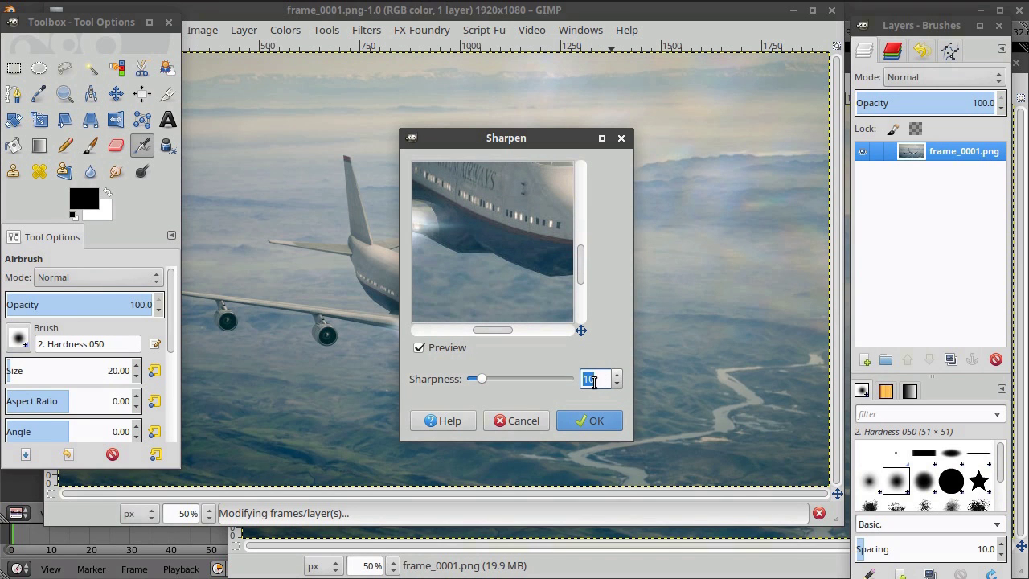
{"action": "type", "text": "70"}
Compare the plane's fuselage and engine with the sharpening preview off and on
{"action": "left_click", "coordinate": [419, 348]}
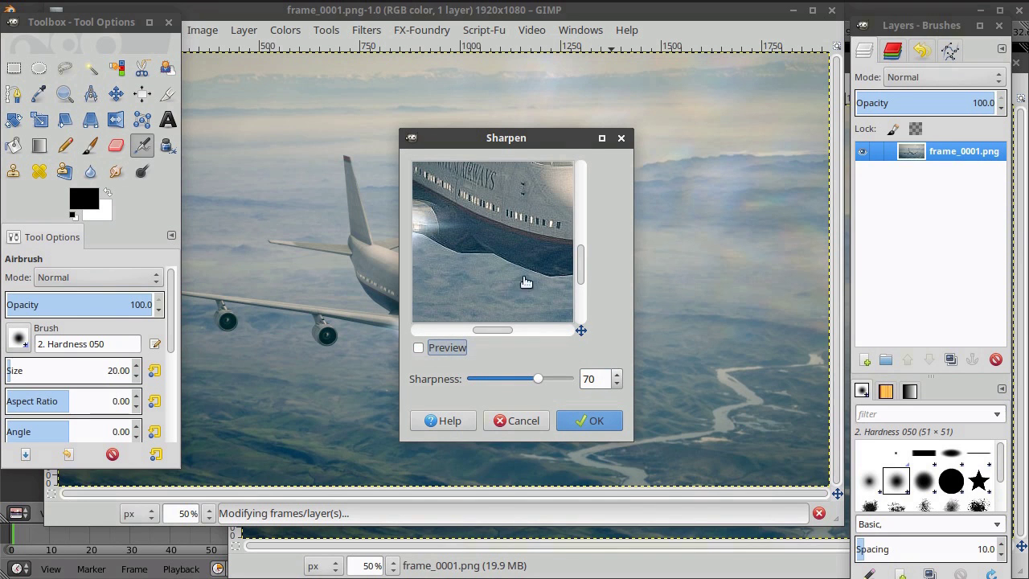
{"action": "scroll", "coordinate": [577, 258], "scroll_direction": "up", "scroll_amount": 3}
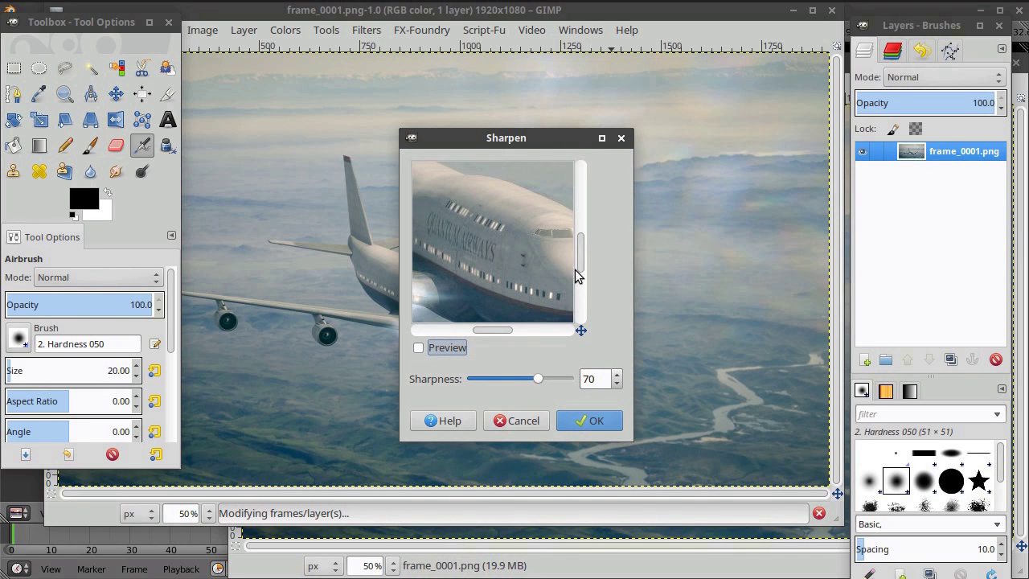
{"action": "scroll", "coordinate": [578, 275], "scroll_direction": "down", "scroll_amount": 3}
{"action": "mouse_move", "coordinate": [485, 330]}
{"action": "left_mouse_down"}
{"action": "mouse_move", "coordinate": [511, 330]}
{"action": "mouse_move", "coordinate": [499, 330]}
{"action": "left_mouse_up"}
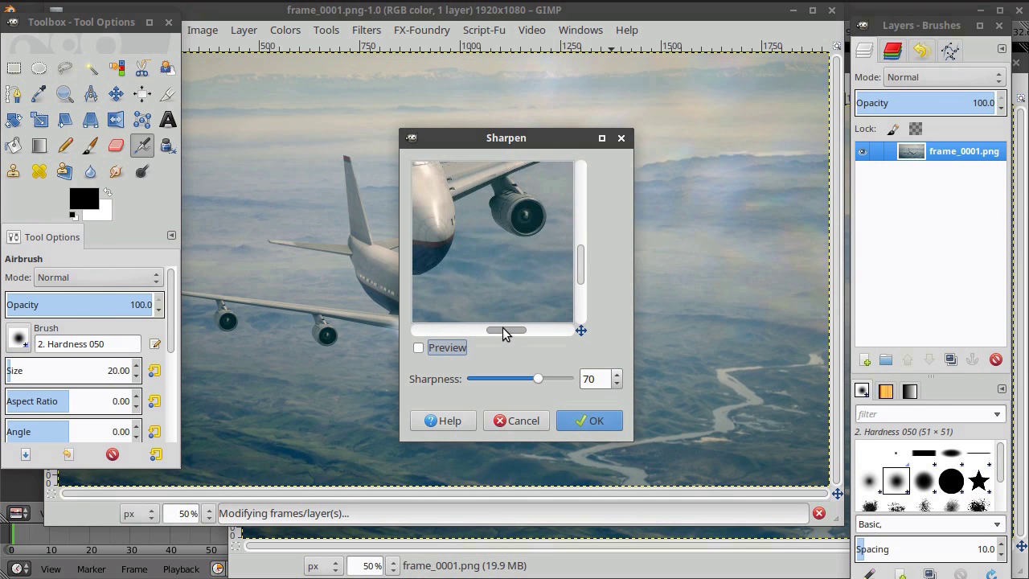
{"action": "left_click", "coordinate": [418, 348]}
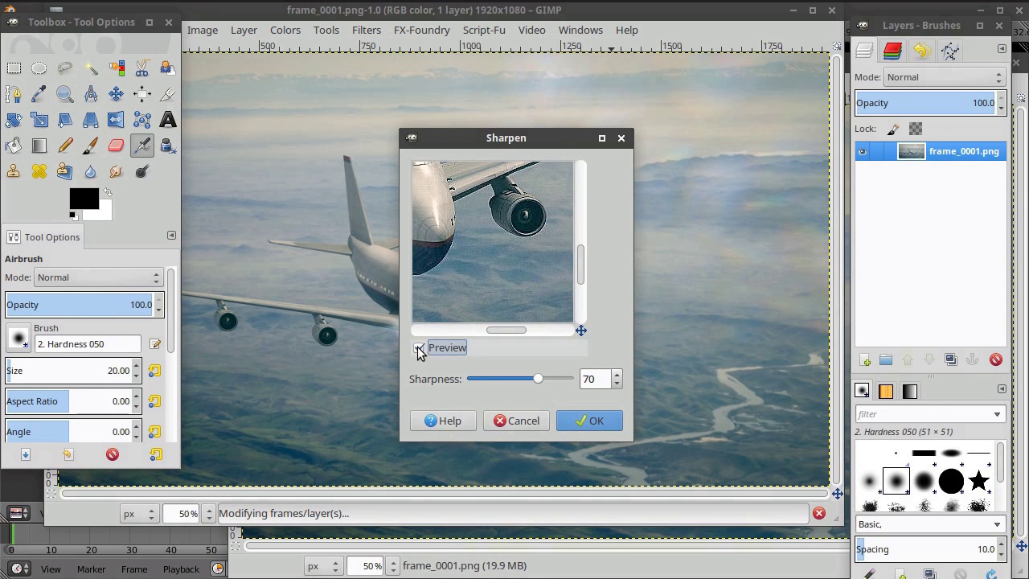
{"action": "scroll", "coordinate": [583, 258], "scroll_direction": "up", "scroll_amount": 2}
{"action": "scroll", "coordinate": [580, 250], "scroll_direction": "up", "scroll_amount": 1}
{"action": "scroll", "coordinate": [581, 265], "scroll_direction": "down", "scroll_amount": 3}
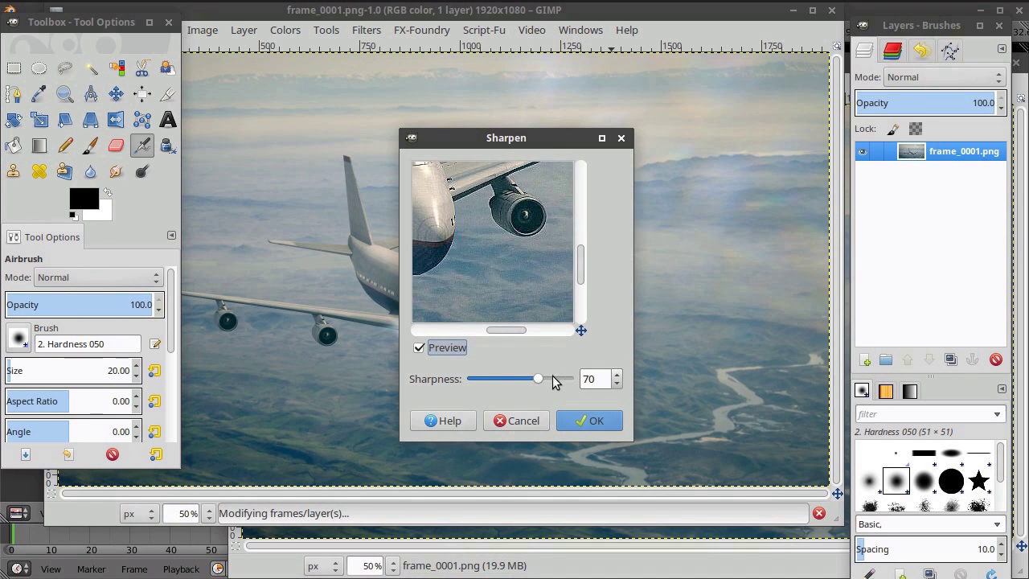
Apply the sharpening to the first frame and continue it non-interactively for all selected frames
{"action": "left_click", "coordinate": [586, 419]}
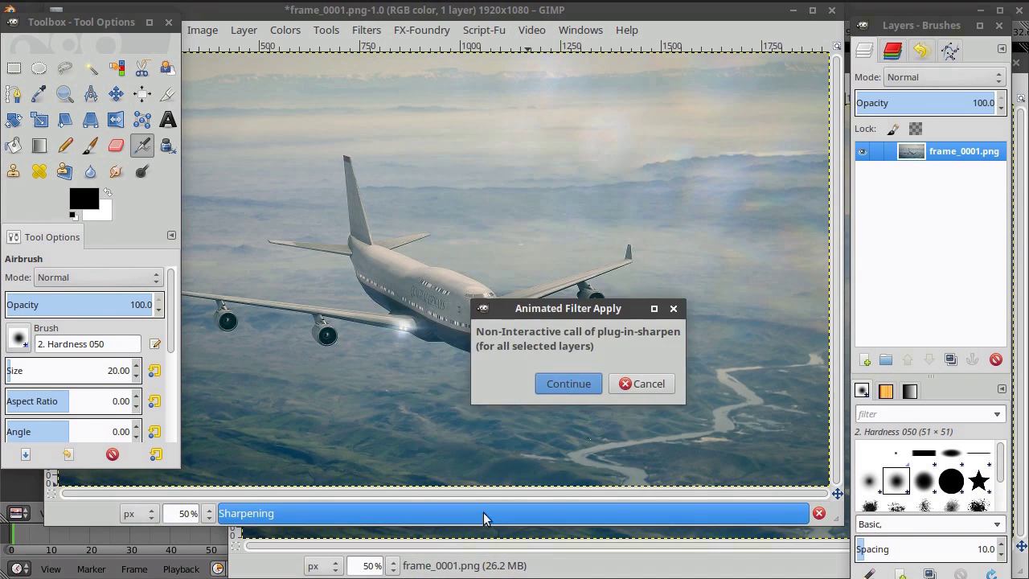
{"action": "left_click", "coordinate": [579, 384]}
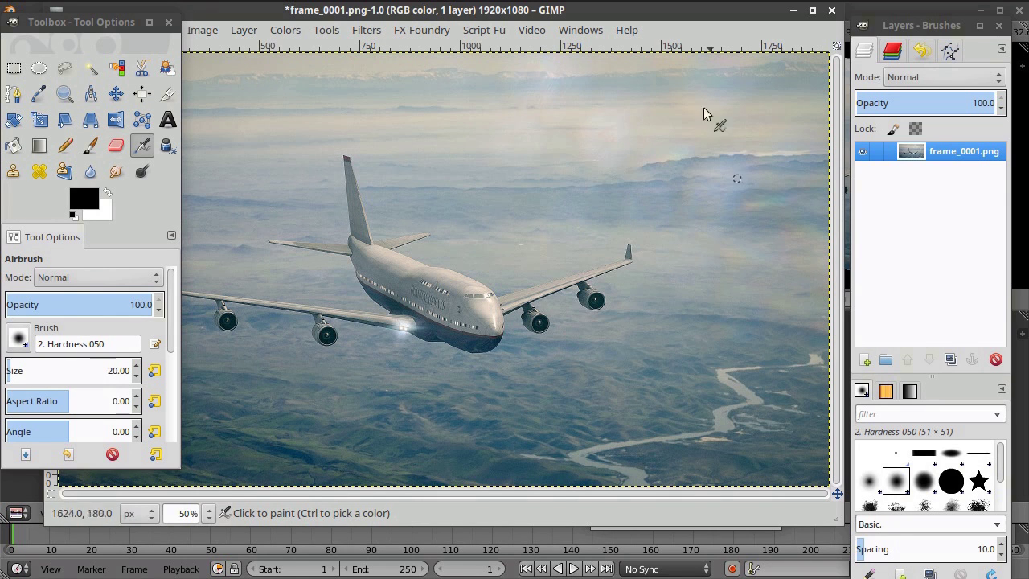
Bring the Video Navigator into view and step forward and back between the first two frames to check the sharpening
{"action": "double_click", "coordinate": [652, 22]}
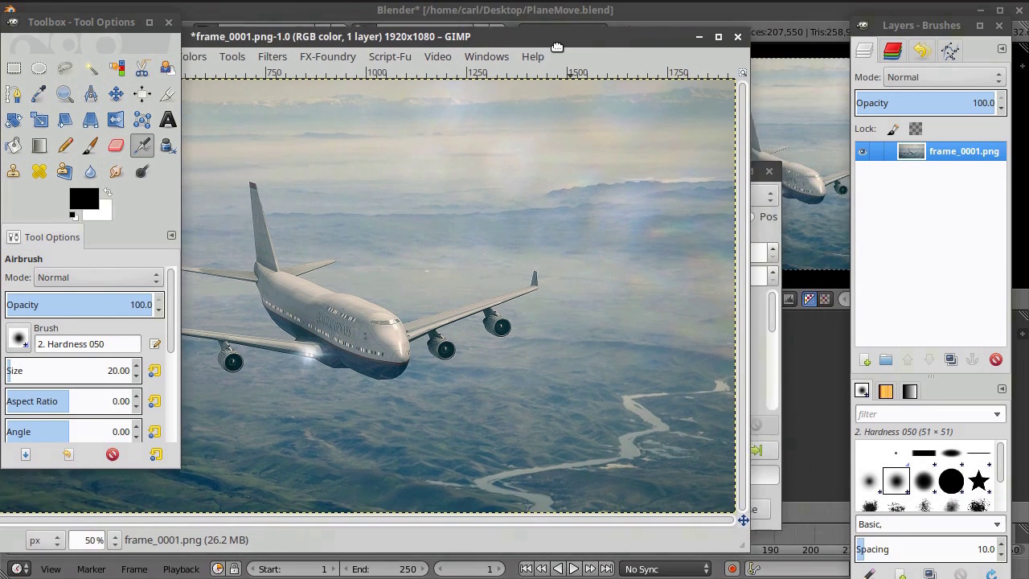
{"action": "left_click", "coordinate": [772, 372]}
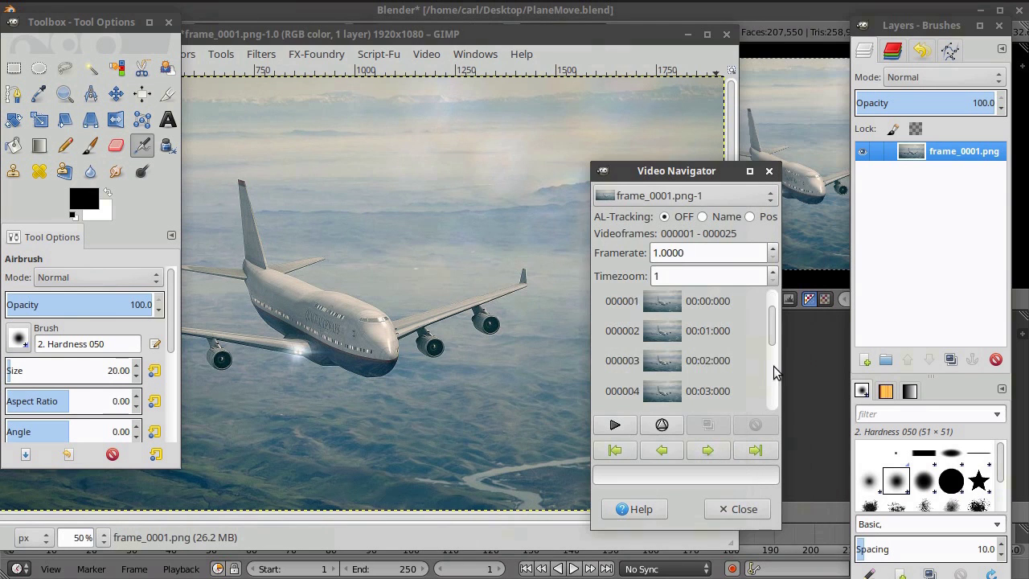
{"action": "left_click", "coordinate": [707, 451]}
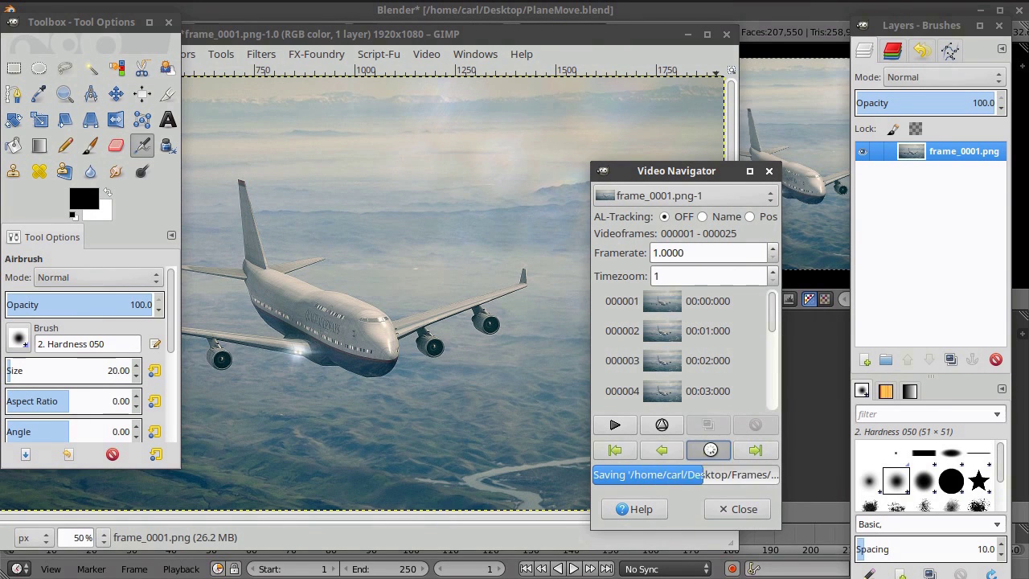
{"action": "left_click", "coordinate": [696, 458]}
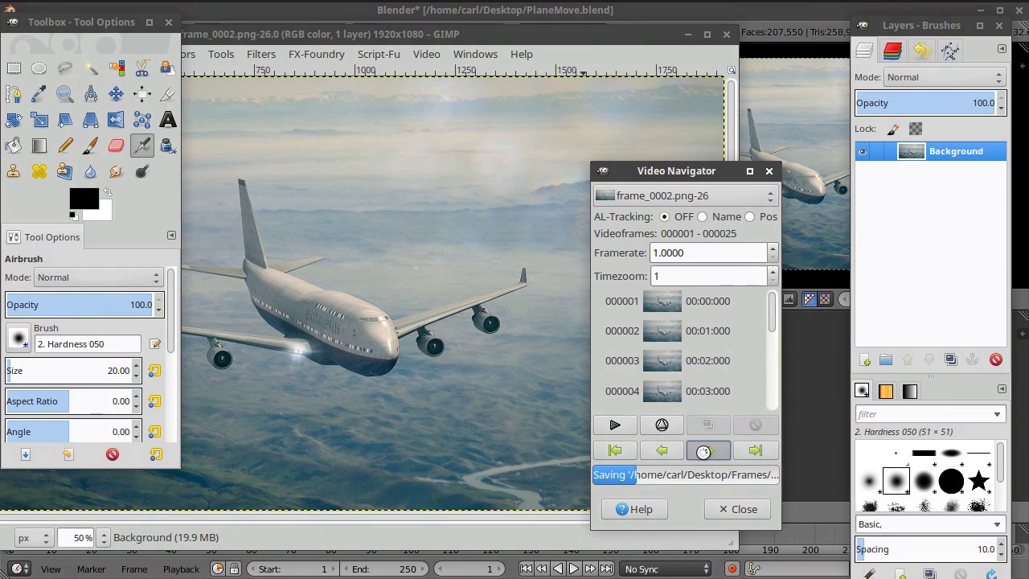
{"action": "left_click", "coordinate": [672, 455]}
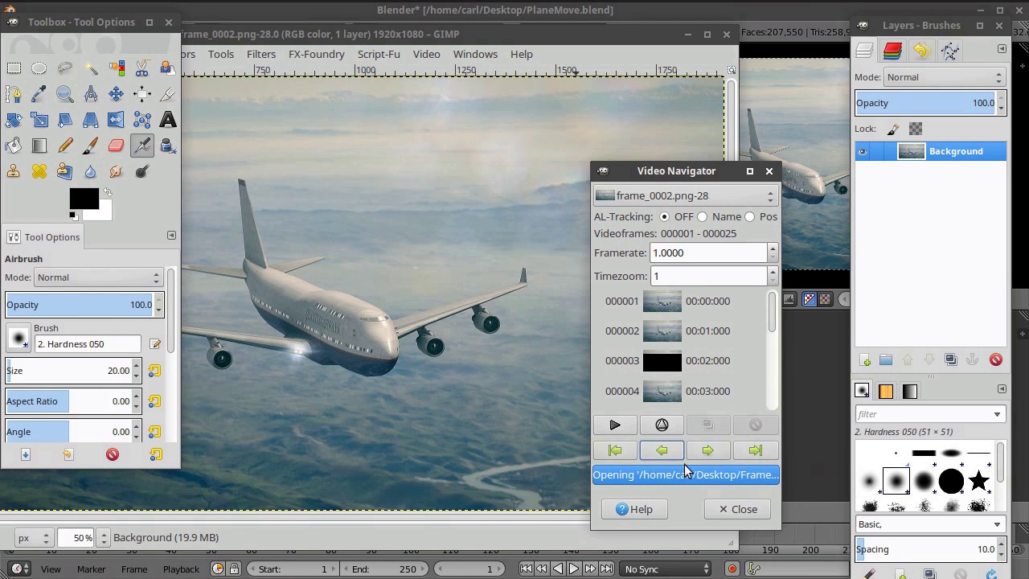
{"action": "left_click", "coordinate": [661, 452]}
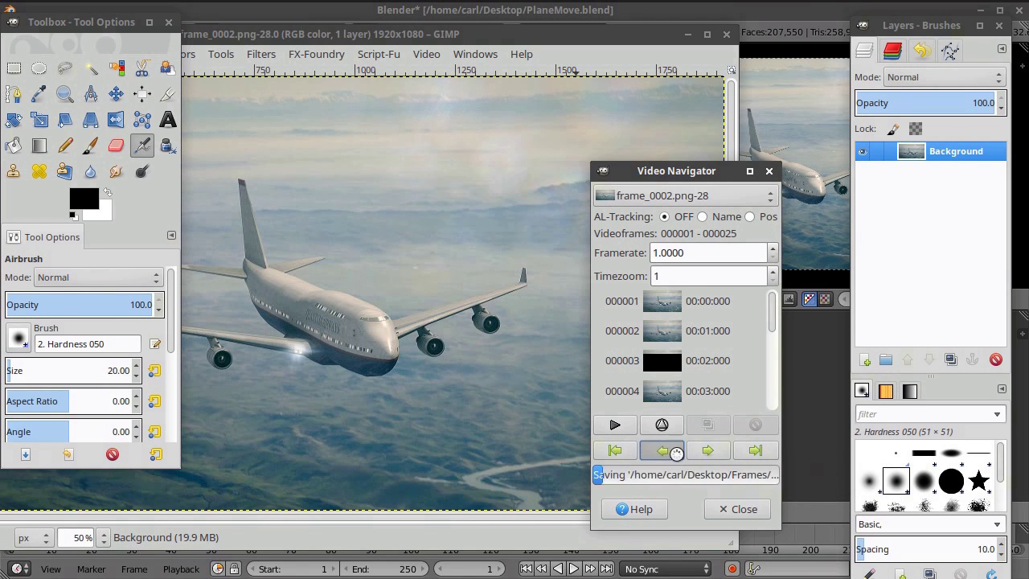
Close the Video Navigator and the frame image windows, and return to Blender
{"action": "left_click", "coordinate": [742, 509]}
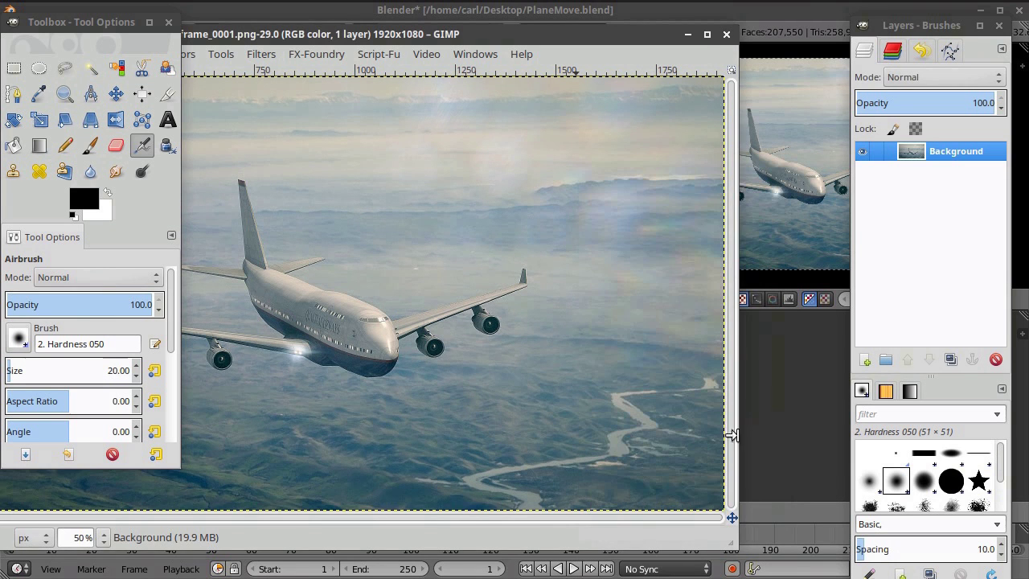
{"action": "left_click", "coordinate": [726, 34]}
{"action": "left_click", "coordinate": [536, 34]}
Change the image editor area to the Video Sequence Editor and examine the plane's nose in the sequence preview
{"action": "left_click", "coordinate": [18, 513]}
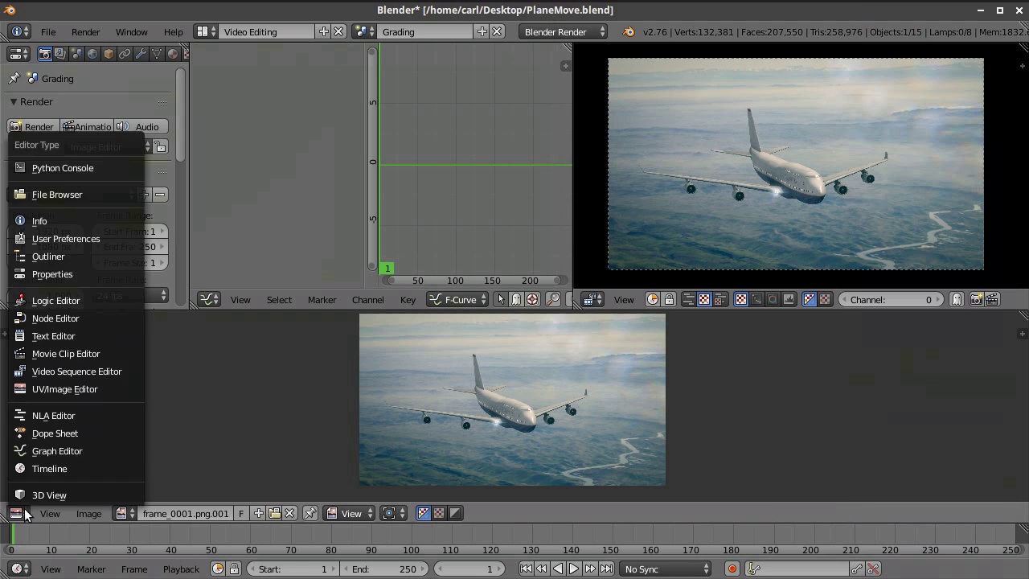
{"action": "left_click", "coordinate": [73, 370]}
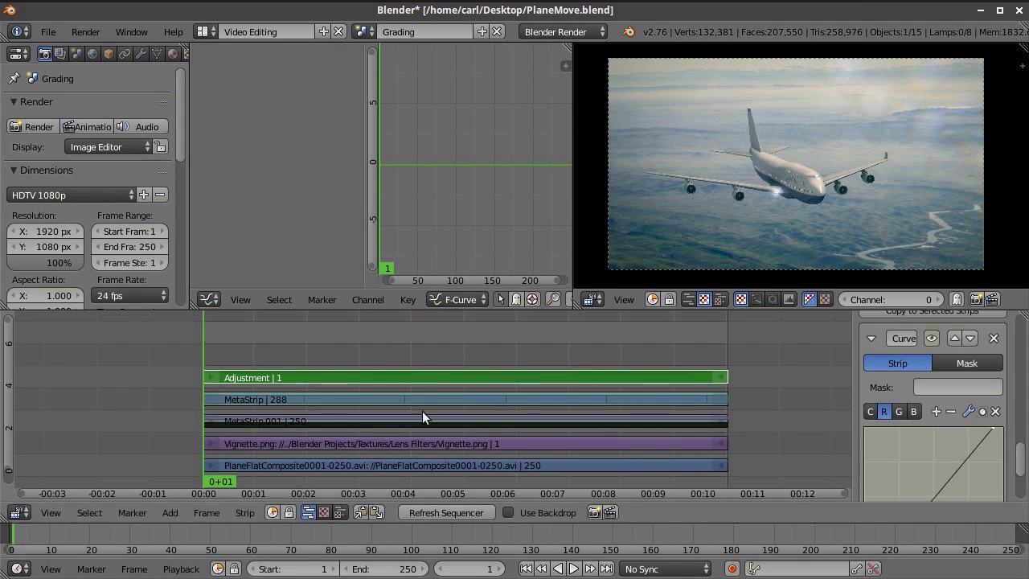
{"action": "scroll", "coordinate": [781, 218], "scroll_direction": "up", "scroll_amount": 4}
{"action": "scroll", "coordinate": [785, 210], "scroll_direction": "up", "scroll_amount": 3}
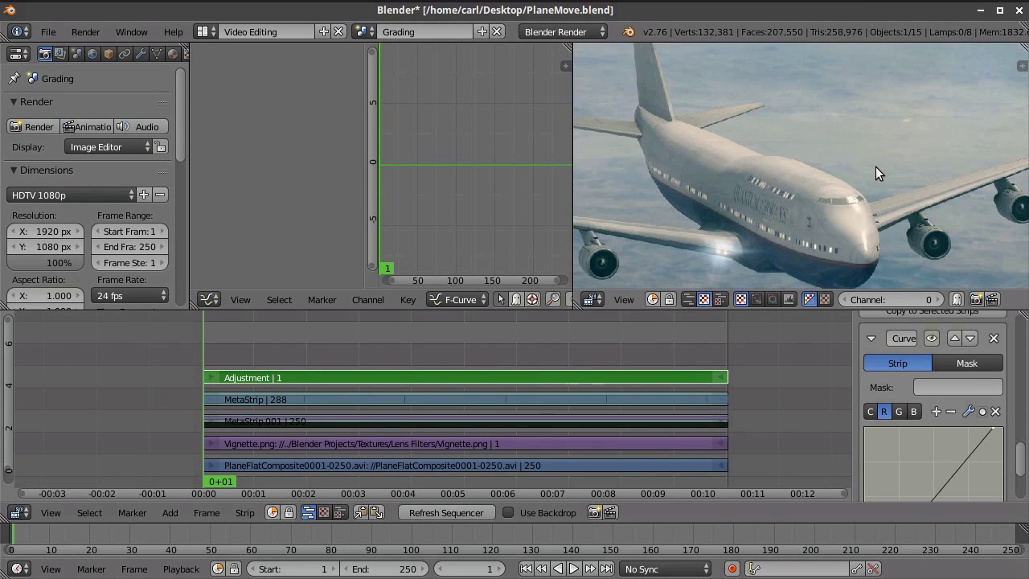
{"action": "scroll", "coordinate": [876, 167], "scroll_direction": "up", "scroll_amount": 4}
{"action": "middle_click_drag", "start_coordinate": [872, 184], "coordinate": [762, 133]}
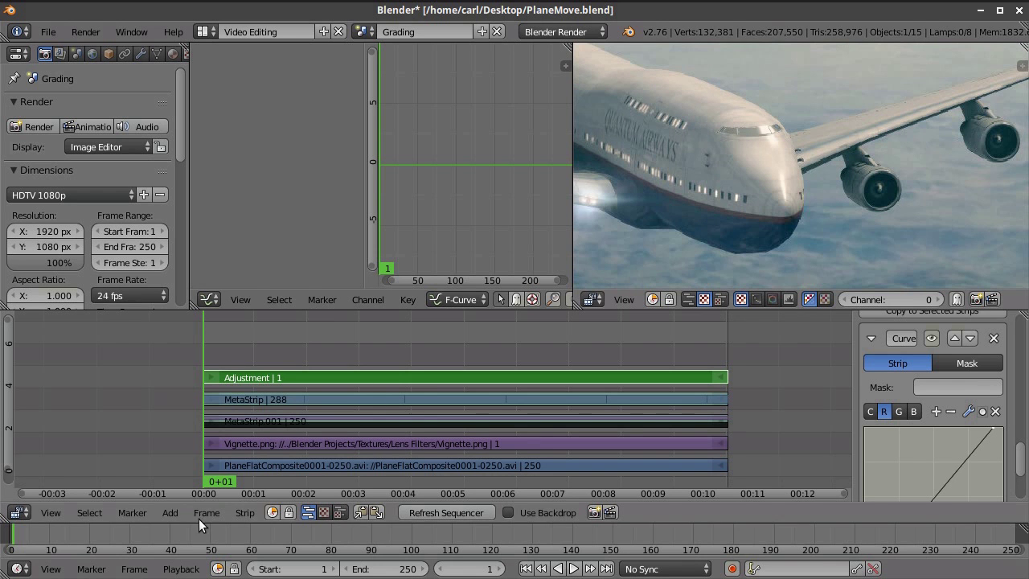
Add all the PNG frames from the Desktop's Frames folder to the sequence as an image strip
{"action": "left_click", "coordinate": [169, 512]}
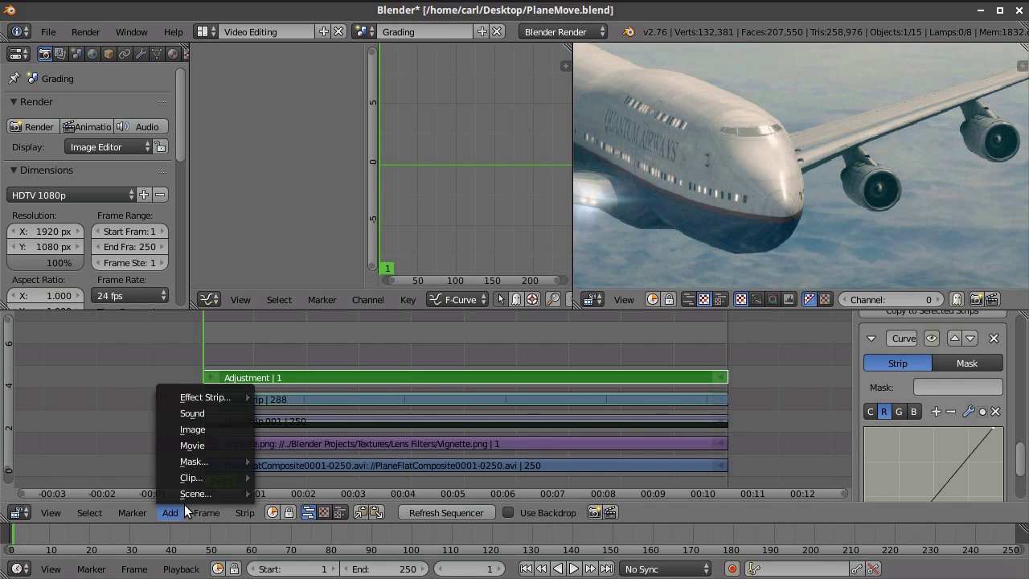
{"action": "left_click", "coordinate": [198, 430]}
{"action": "left_click", "coordinate": [56, 119]}
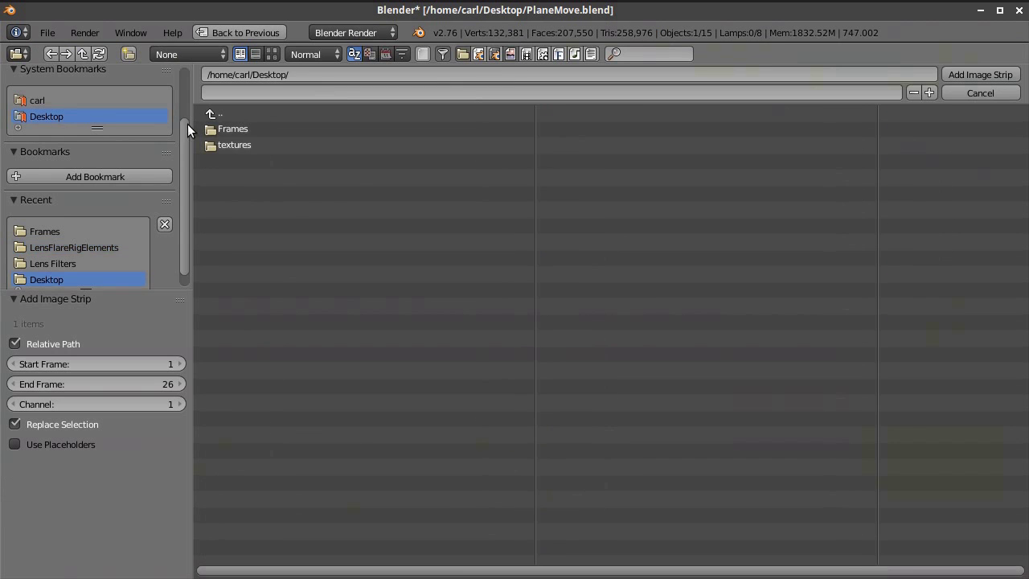
{"action": "left_click", "coordinate": [234, 128]}
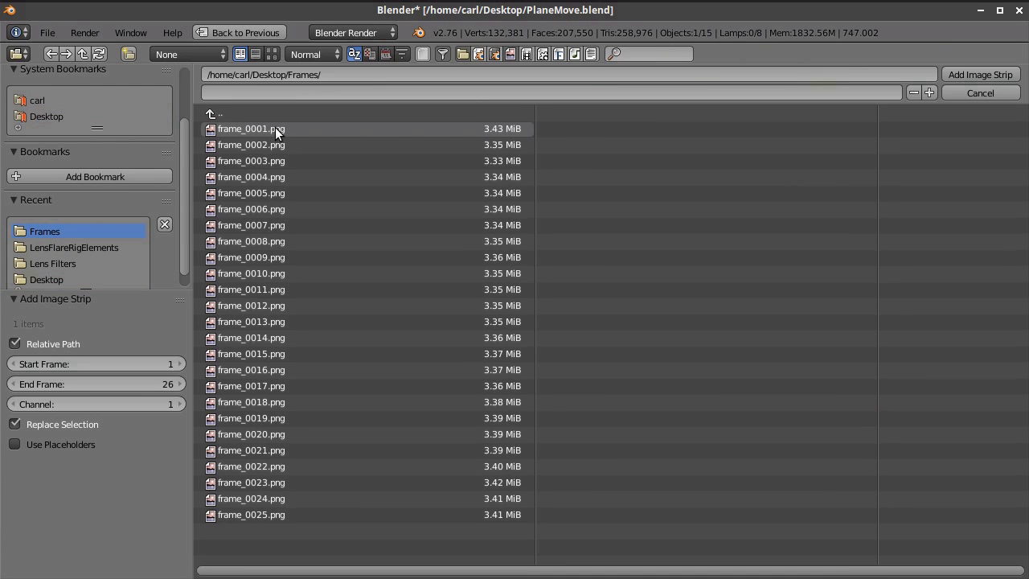
{"action": "key", "text": "a"}
{"action": "left_click", "coordinate": [1003, 74]}
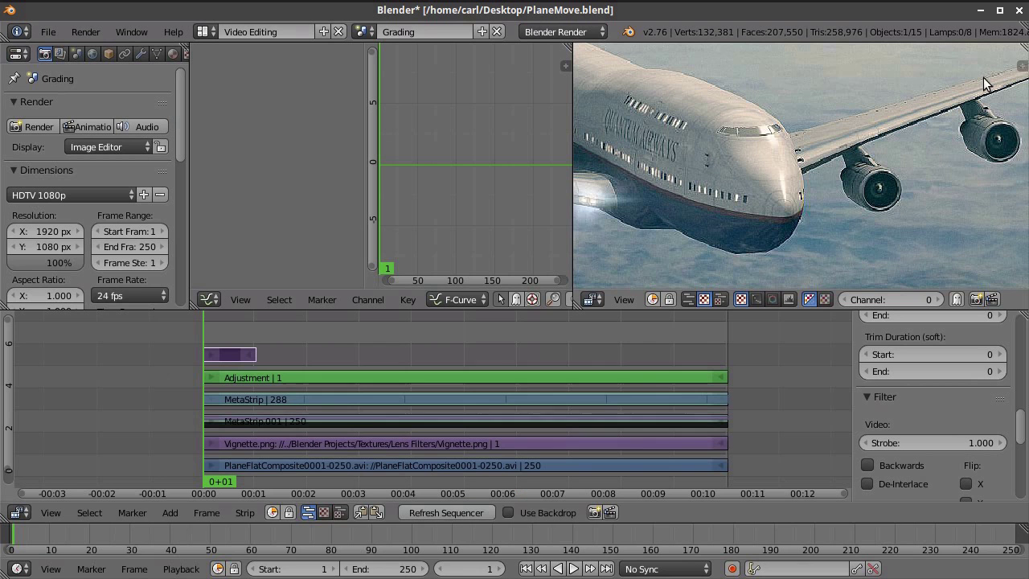
Examine the sharpened plane's fuselage, nose and engines in the sequence preview
{"action": "scroll", "coordinate": [798, 177], "scroll_direction": "up", "scroll_amount": 3}
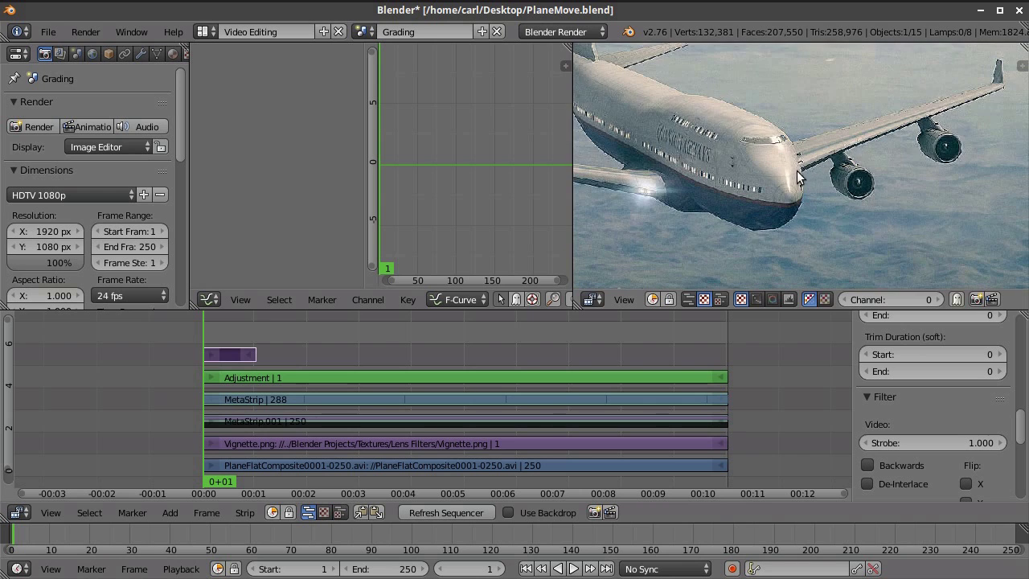
{"action": "scroll", "coordinate": [885, 153], "scroll_direction": "down", "scroll_amount": 5}
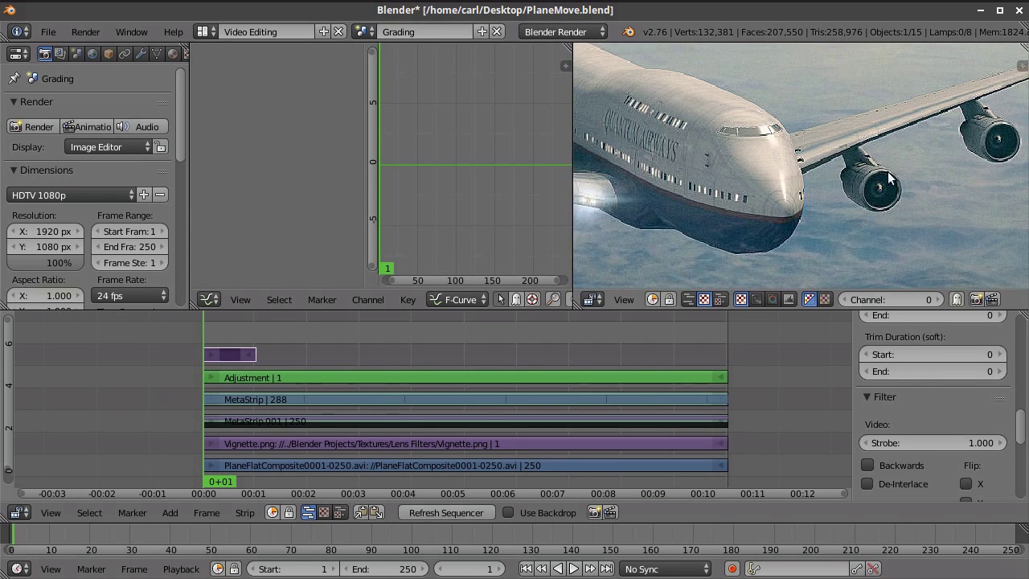
{"action": "scroll", "coordinate": [870, 158], "scroll_direction": "down", "scroll_amount": 5}
{"action": "middle_click_drag", "start_coordinate": [867, 159], "coordinate": [820, 119]}
{"action": "scroll", "coordinate": [898, 187], "scroll_direction": "up", "scroll_amount": 8}
{"action": "scroll", "coordinate": [898, 185], "scroll_direction": "up", "scroll_amount": 2}
{"action": "scroll", "coordinate": [834, 161], "scroll_direction": "up", "scroll_amount": 2}
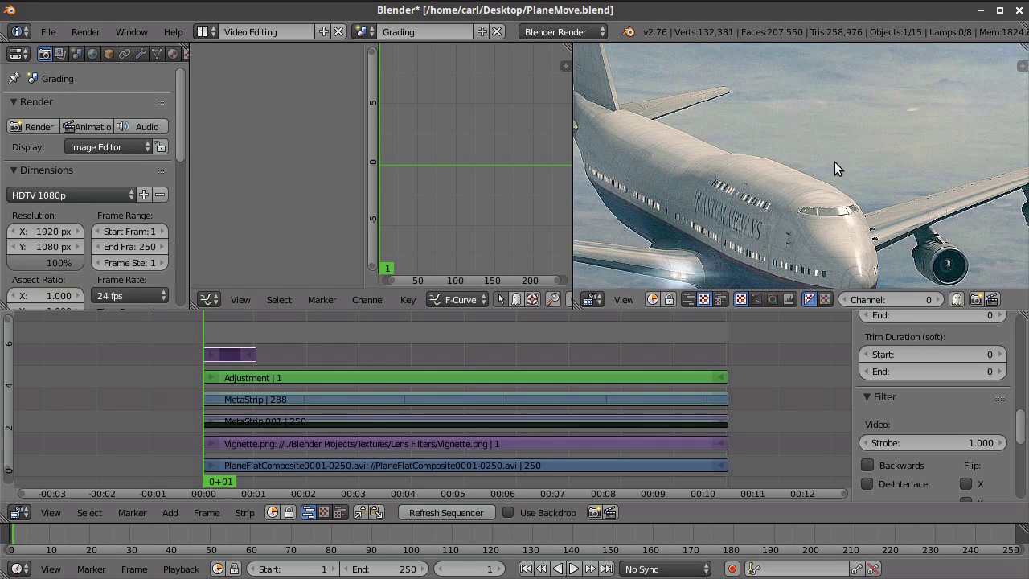
{"action": "scroll", "coordinate": [835, 168], "scroll_direction": "down", "scroll_amount": 1}
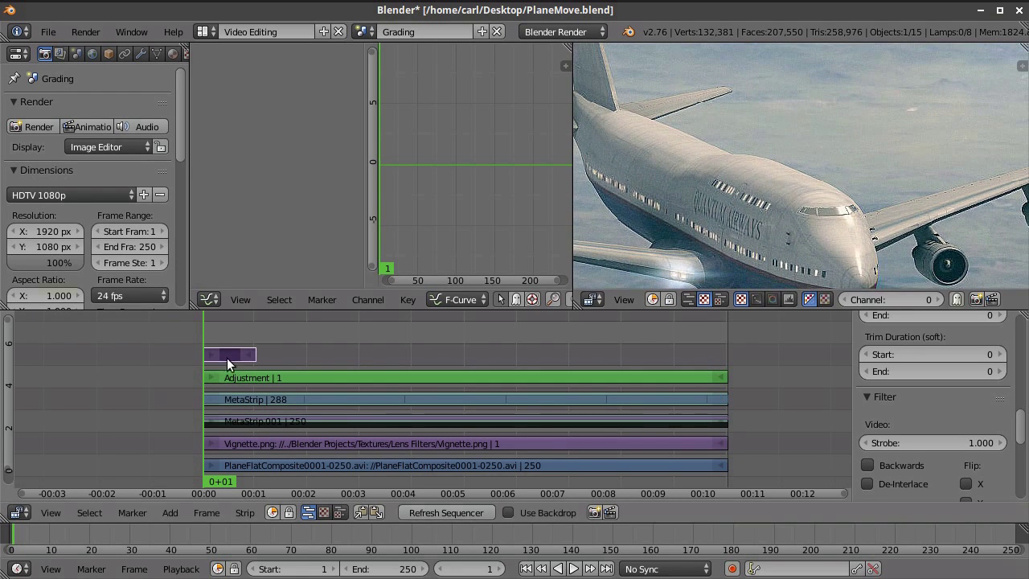
Compare the preview with the frame_0001.png strip muted and unmuted several times
{"action": "scroll", "coordinate": [984, 384], "scroll_direction": "up", "scroll_amount": 10}
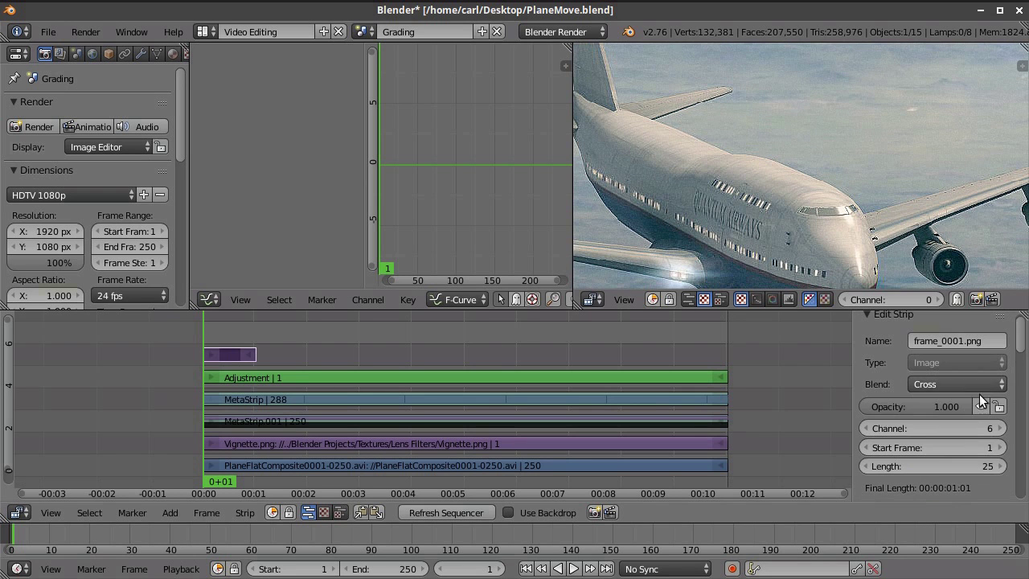
{"action": "left_click", "coordinate": [980, 405]}
{"action": "left_click", "coordinate": [982, 402]}
{"action": "left_click", "coordinate": [982, 399]}
{"action": "left_click", "coordinate": [982, 400]}
{"action": "left_click", "coordinate": [982, 399]}
{"action": "left_click", "coordinate": [982, 400]}
Delete the sharpened frame_0001.png image strip from the sequence
{"action": "scroll", "coordinate": [861, 145], "scroll_direction": "down", "scroll_amount": 8}
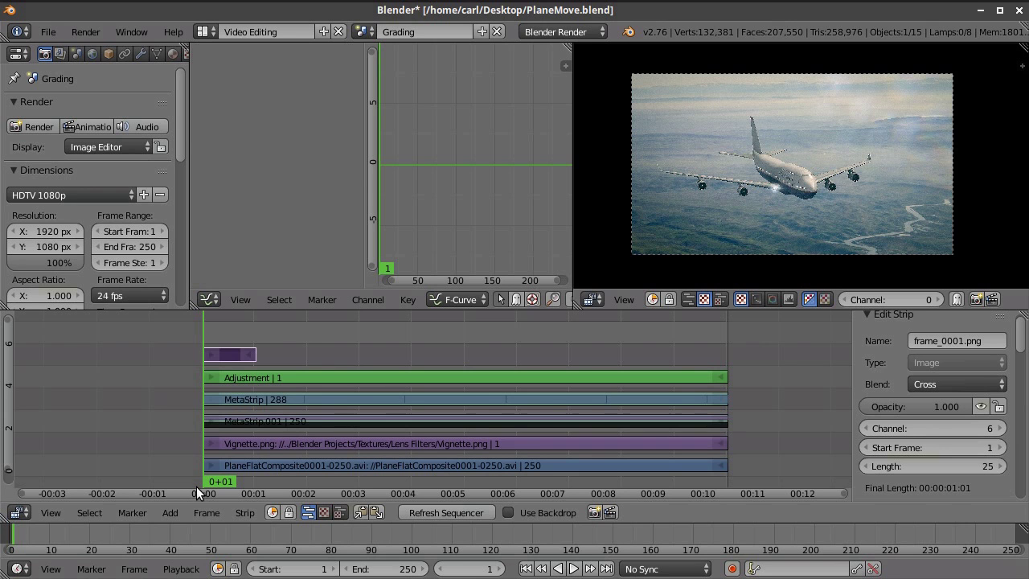
{"action": "key", "text": "x"}
{"action": "left_click", "coordinate": [222, 355]}
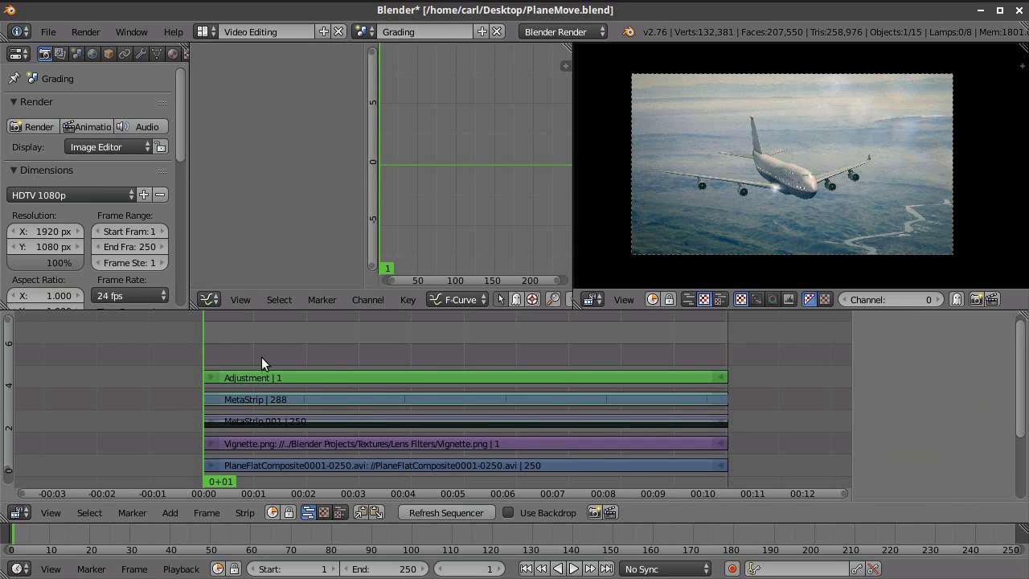
Examine the original graded plane in the preview, both as a whole frame and close up on the fuselage
{"action": "scroll", "coordinate": [819, 169], "scroll_direction": "up", "scroll_amount": 2}
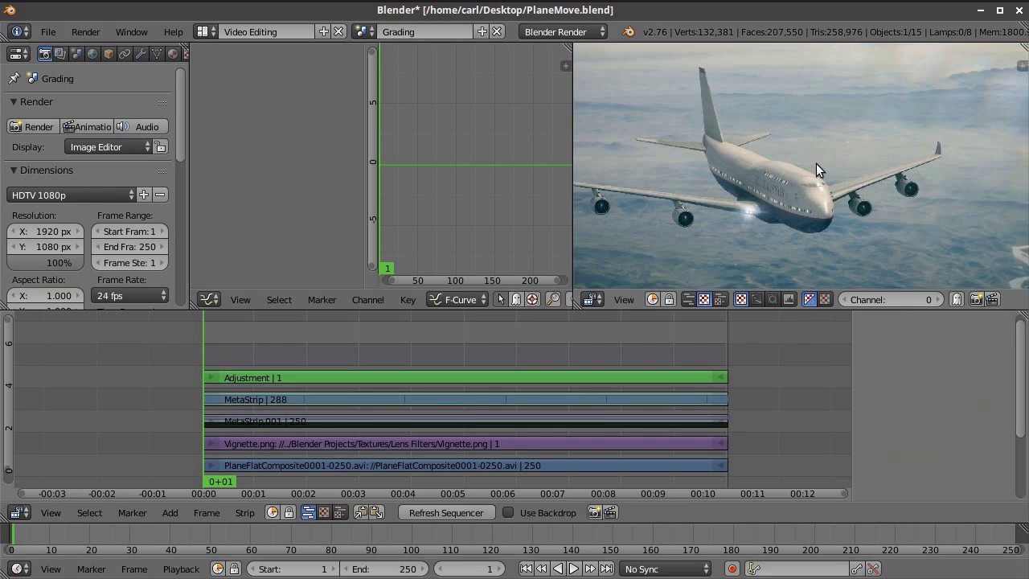
{"action": "scroll", "coordinate": [817, 164], "scroll_direction": "down", "scroll_amount": 1}
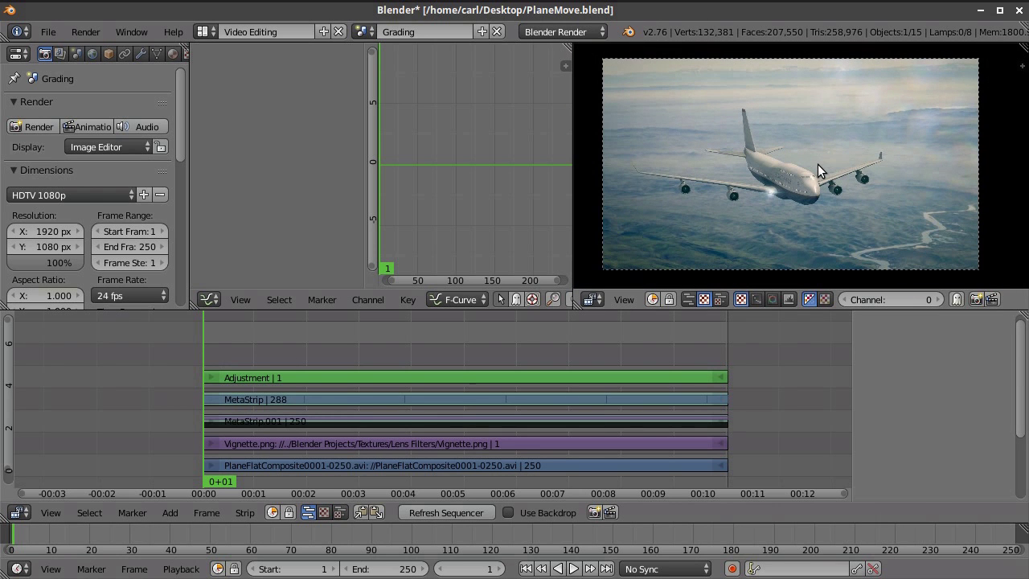
{"action": "scroll", "coordinate": [817, 164], "scroll_direction": "up", "scroll_amount": 1}
{"action": "scroll", "coordinate": [817, 163], "scroll_direction": "down", "scroll_amount": 1}
{"action": "scroll", "coordinate": [787, 158], "scroll_direction": "up", "scroll_amount": 1}
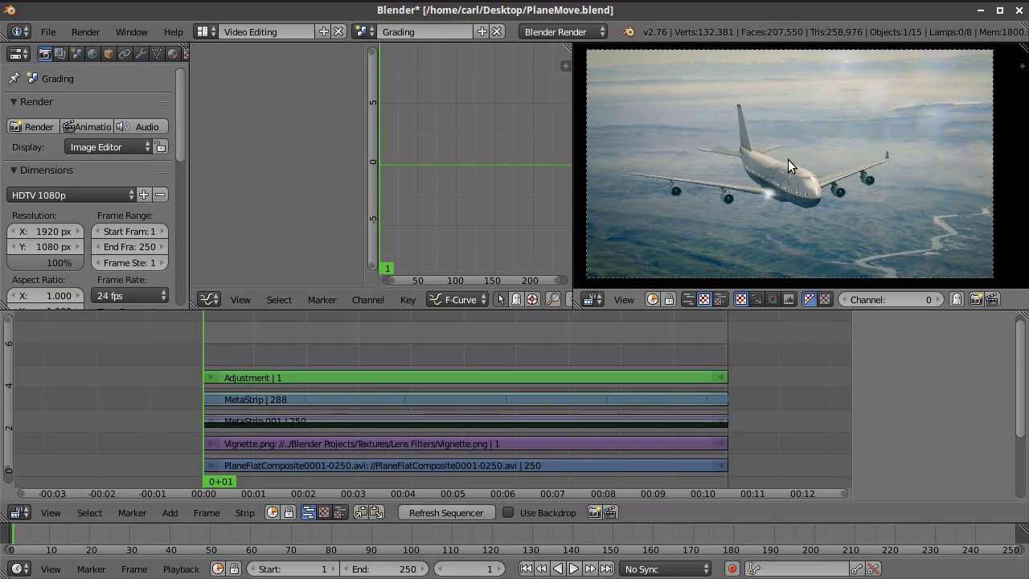
{"action": "middle_click_drag", "start_coordinate": [788, 157], "coordinate": [794, 166]}
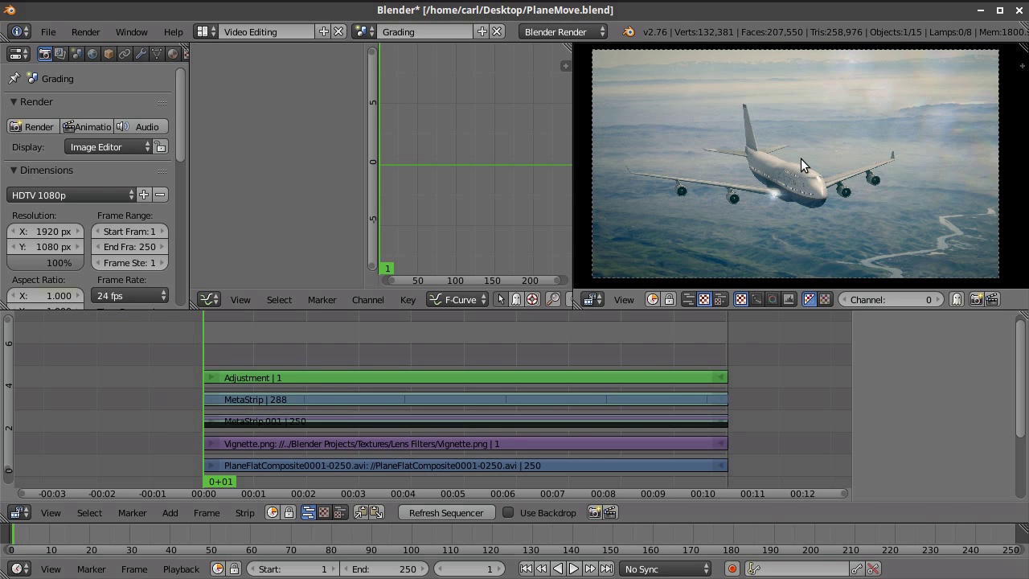
{"action": "scroll", "coordinate": [801, 158], "scroll_direction": "up", "scroll_amount": 6}
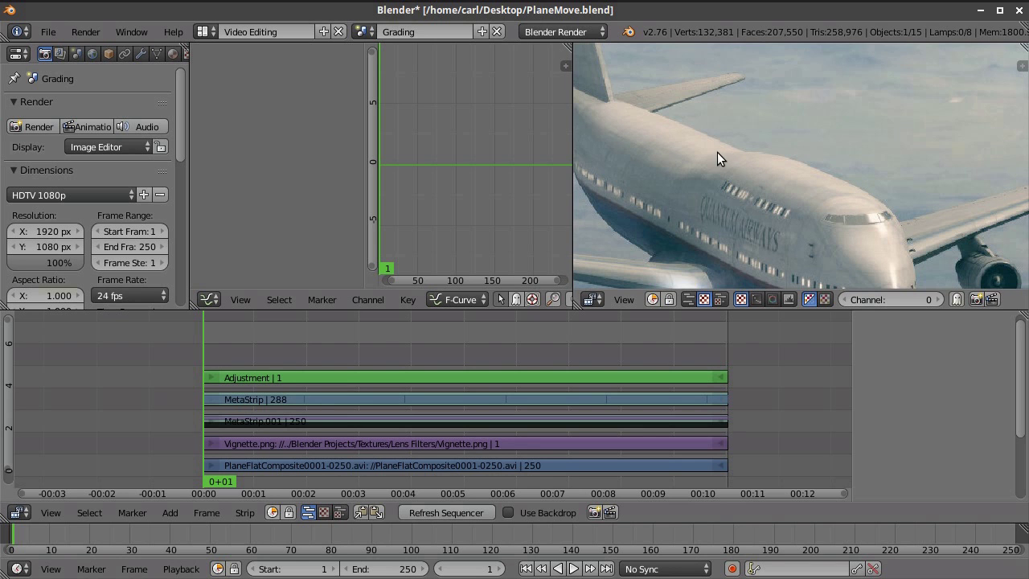
{"action": "scroll", "coordinate": [716, 151], "scroll_direction": "down", "scroll_amount": 3}
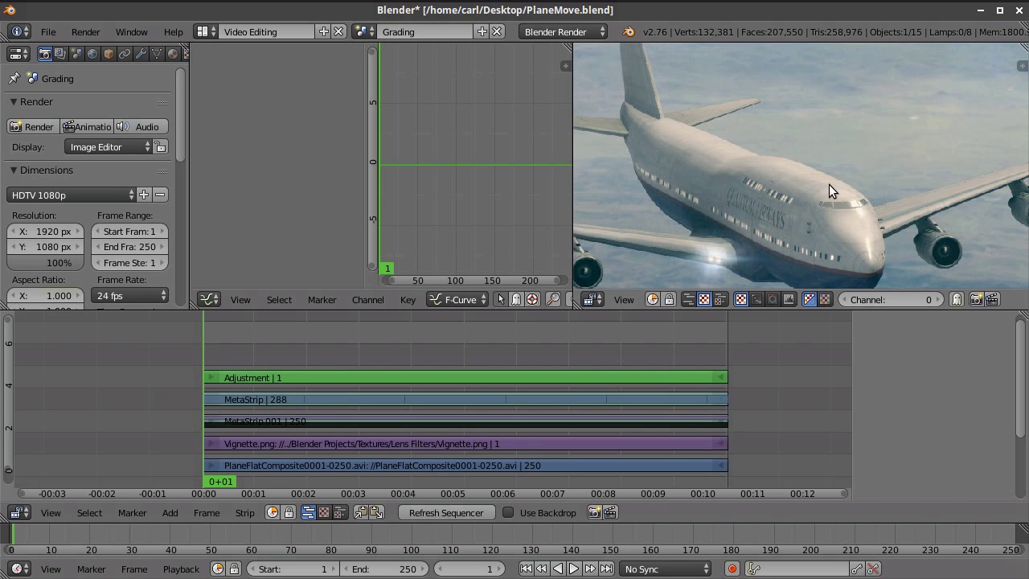
{"action": "scroll", "coordinate": [809, 178], "scroll_direction": "down", "scroll_amount": 4}
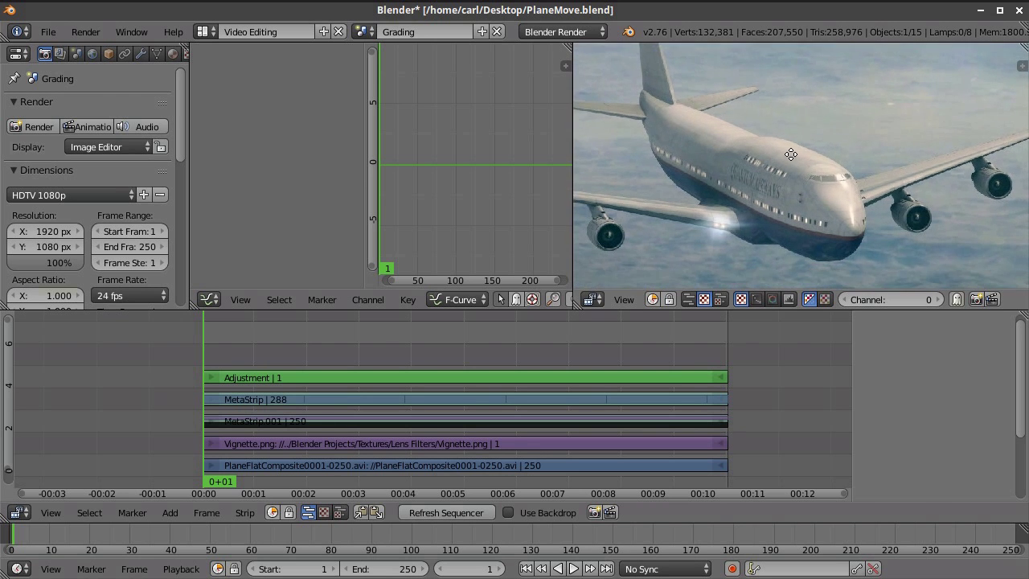
{"action": "scroll", "coordinate": [795, 158], "scroll_direction": "down", "scroll_amount": 4}
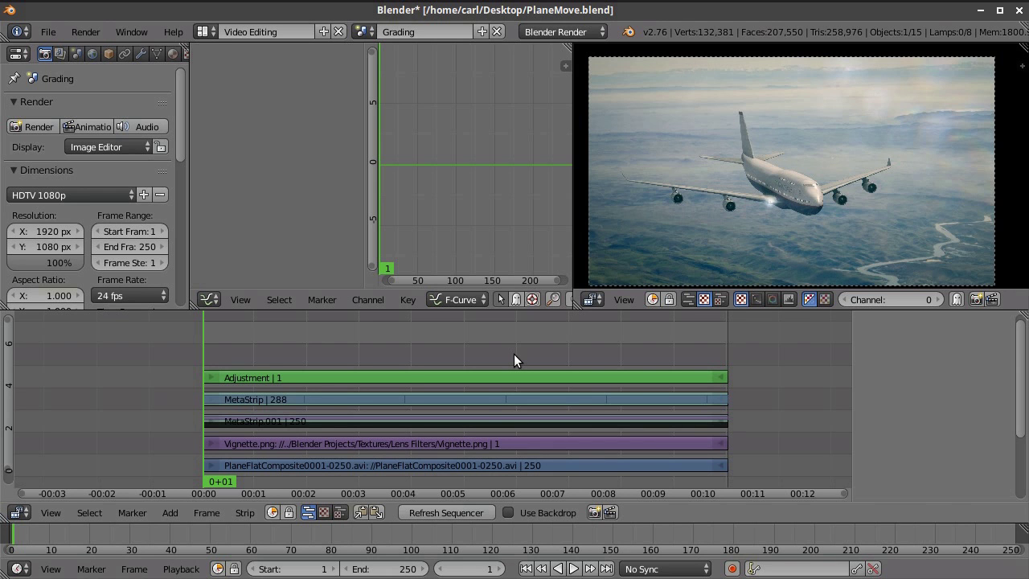
{"action": "middle_click_drag", "start_coordinate": [660, 222], "coordinate": [661, 215]}
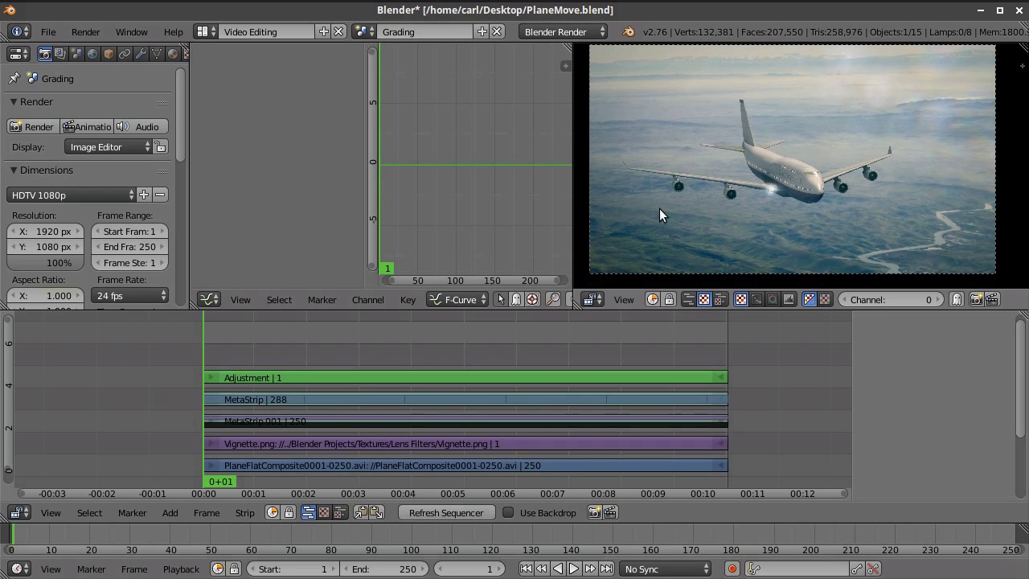
Add an Adjustment Layer effect strip above the existing Adjustment strip and extend its end to frame 250
{"action": "right_click", "coordinate": [403, 374]}
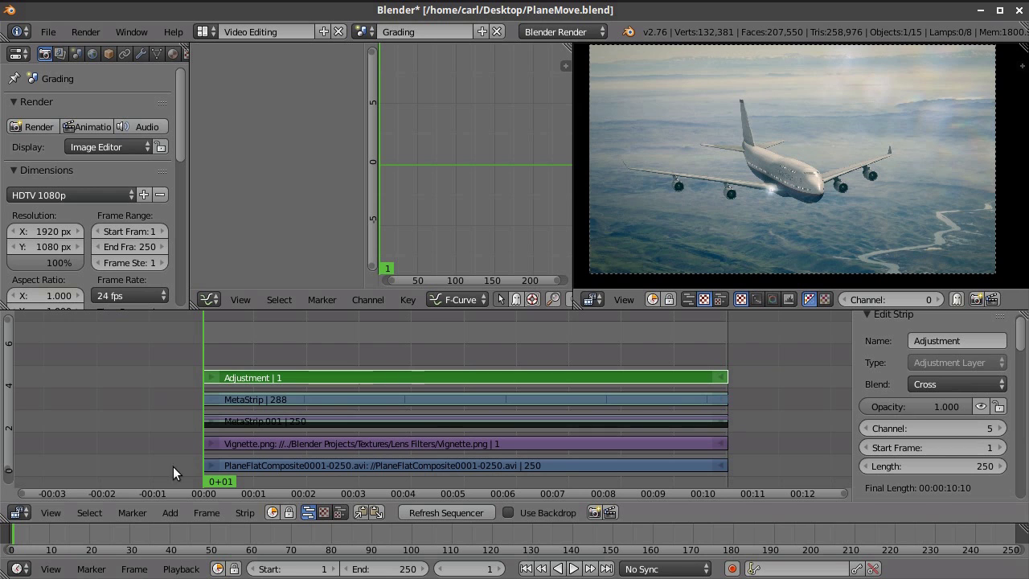
{"action": "left_click", "coordinate": [170, 512]}
{"action": "mouse_move", "coordinate": [200, 399]}
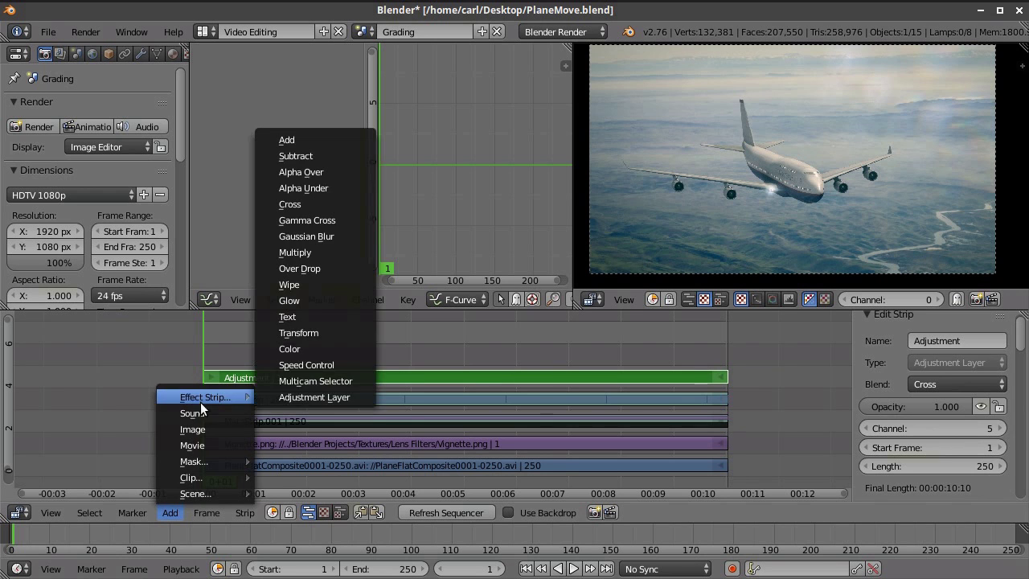
{"action": "left_click", "coordinate": [274, 399]}
{"action": "right_click_drag", "start_coordinate": [256, 354], "coordinate": [728, 361]}
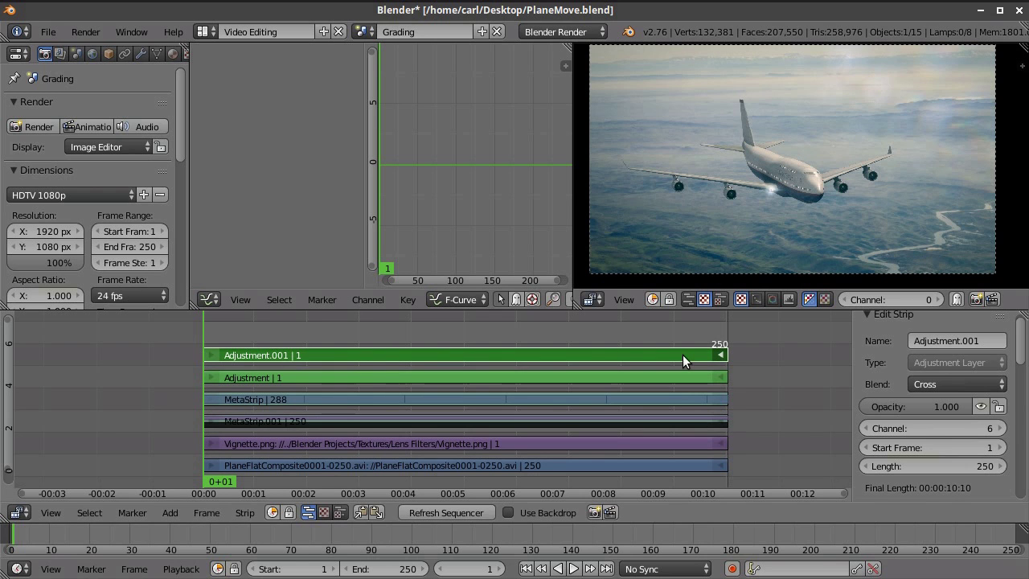
Duplicate the new full-length adjustment strip and place the copy directly above it on channel 7
{"action": "key", "text": "shift+d"}
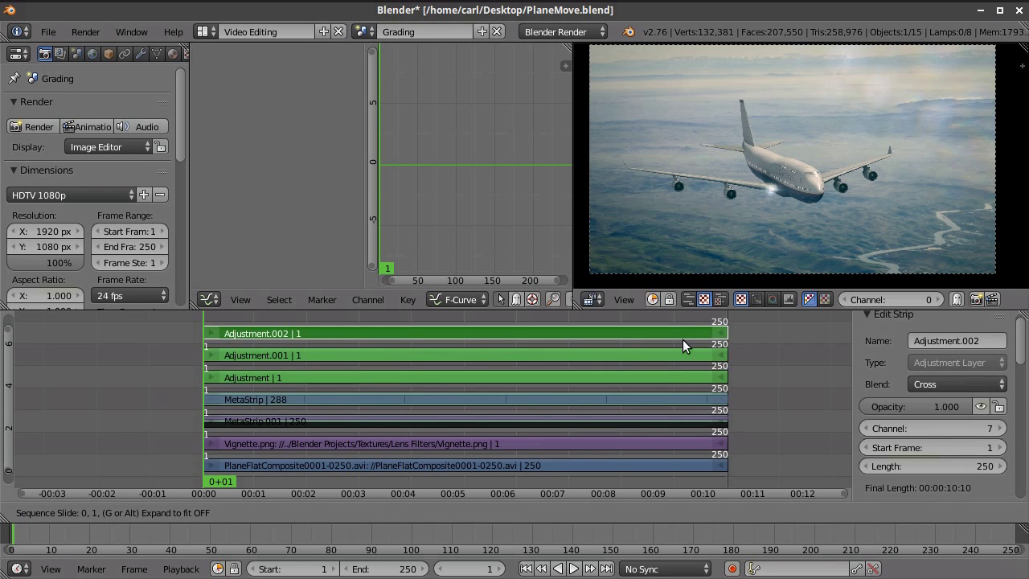
{"action": "left_click", "coordinate": [682, 339]}
{"action": "scroll", "coordinate": [686, 382], "scroll_direction": "up", "scroll_amount": 2, "text": "shift"}
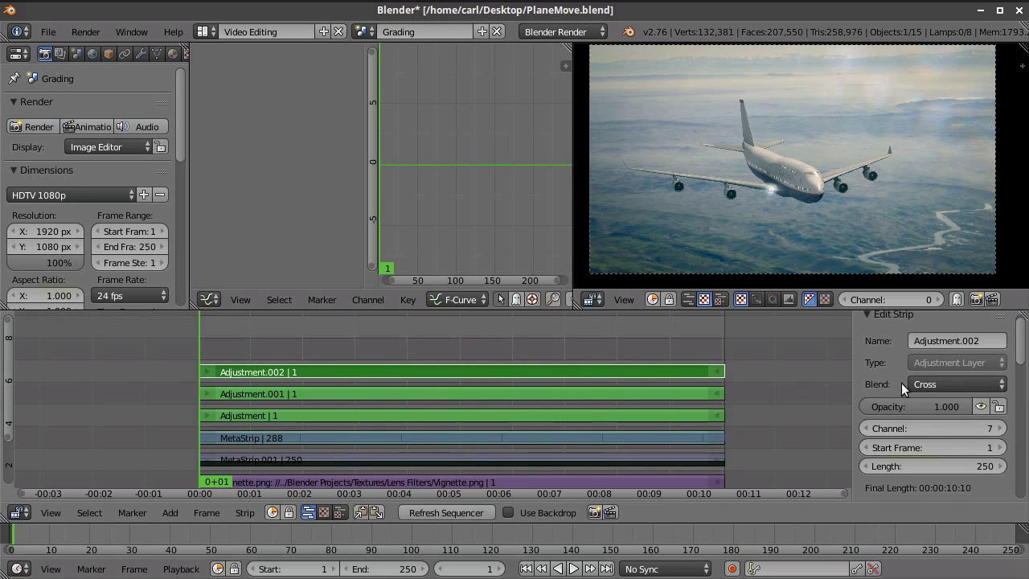
Add a Curves modifier to the topmost adjustment strip, Adjustment.002
{"action": "scroll", "coordinate": [953, 414], "scroll_direction": "down", "scroll_amount": 10}
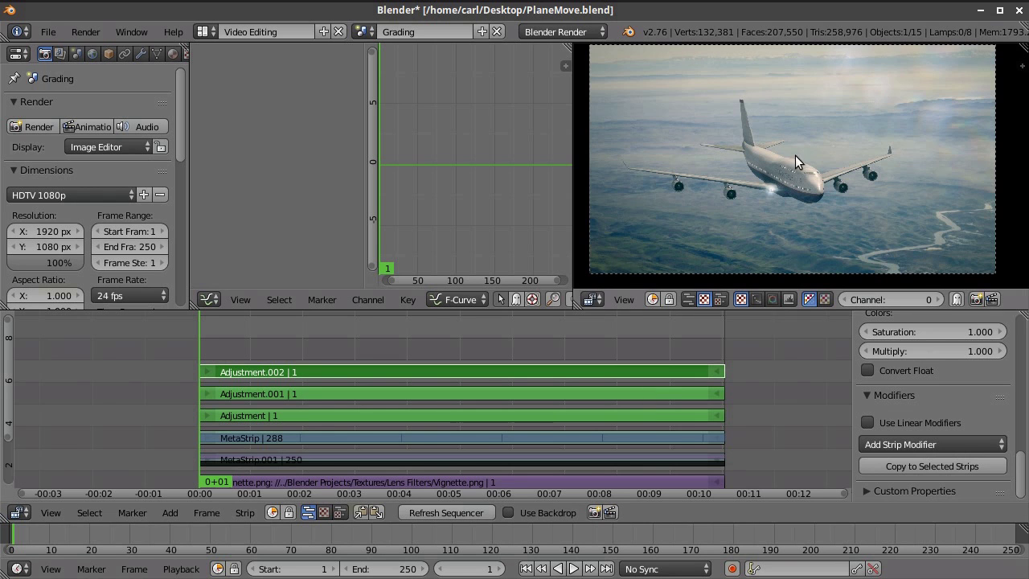
{"action": "scroll", "coordinate": [803, 157], "scroll_direction": "up", "scroll_amount": 4}
{"action": "scroll", "coordinate": [834, 234], "scroll_direction": "down", "scroll_amount": 2}
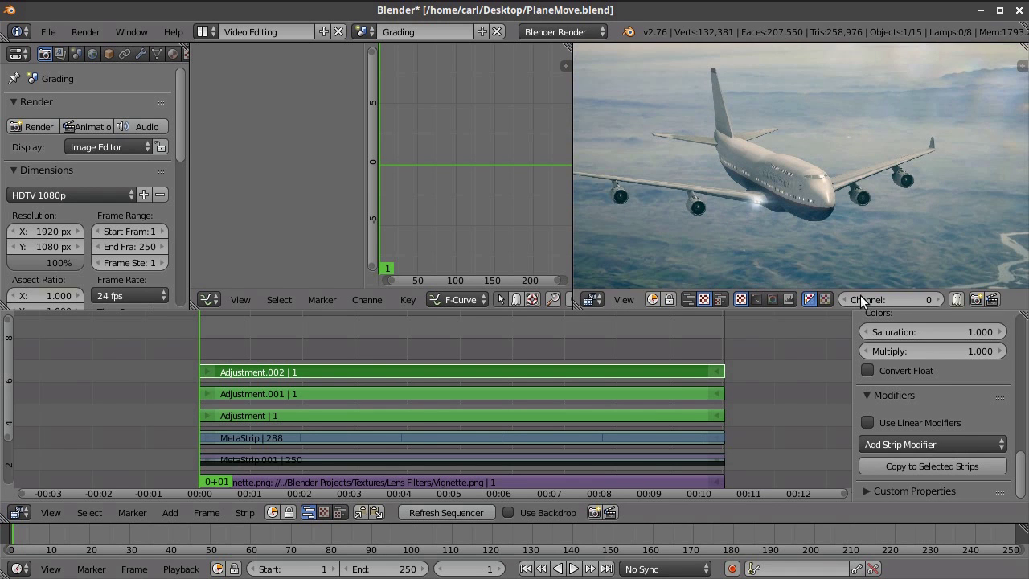
{"action": "left_click", "coordinate": [925, 444]}
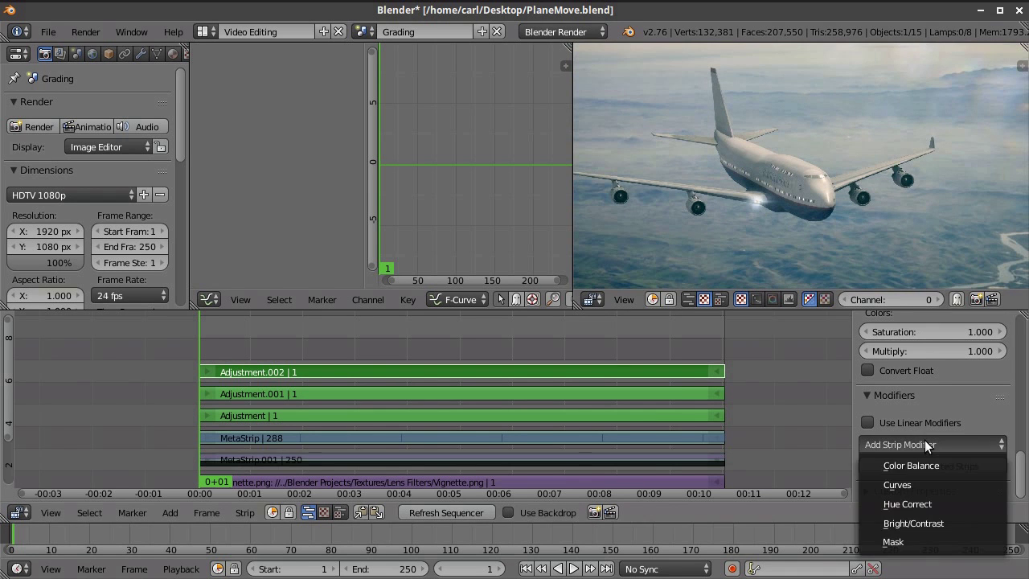
{"action": "left_click", "coordinate": [923, 484]}
{"action": "scroll", "coordinate": [934, 431], "scroll_direction": "down", "scroll_amount": 5}
{"action": "scroll", "coordinate": [936, 428], "scroll_direction": "up", "scroll_amount": 1}
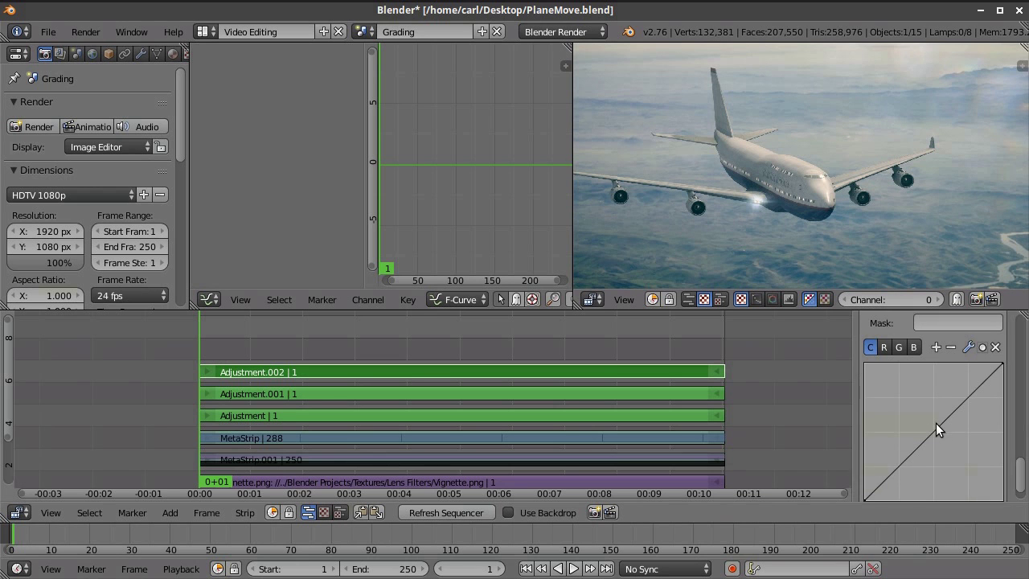
{"action": "scroll", "coordinate": [934, 431], "scroll_direction": "down", "scroll_amount": 1}
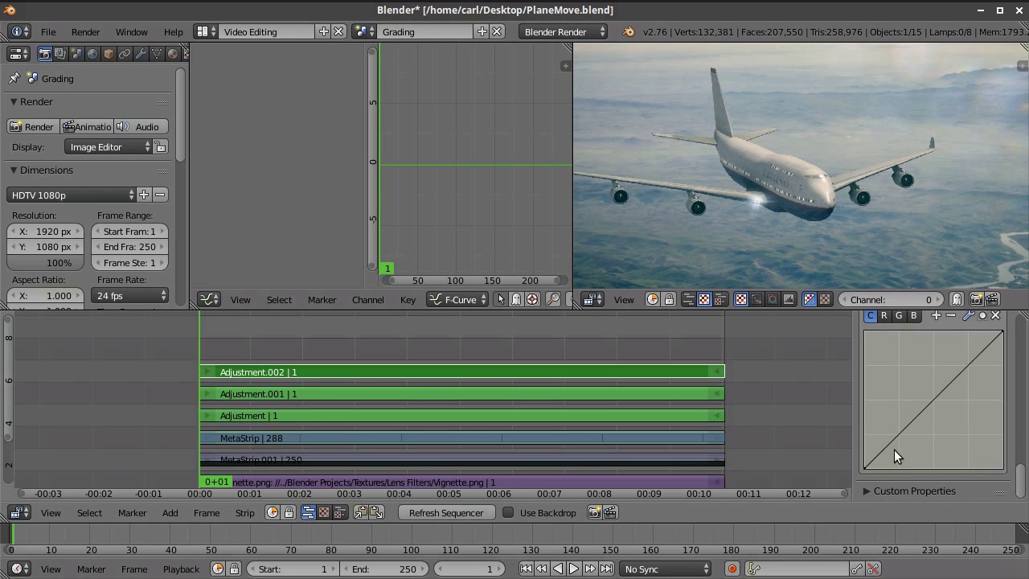
Invert the combined curve of Adjustment.002 by raising its black point to full and lowering its white point to zero
{"action": "left_click_drag", "start_coordinate": [871, 466], "coordinate": [864, 329]}
{"action": "left_click_drag", "start_coordinate": [1002, 330], "coordinate": [1003, 468]}
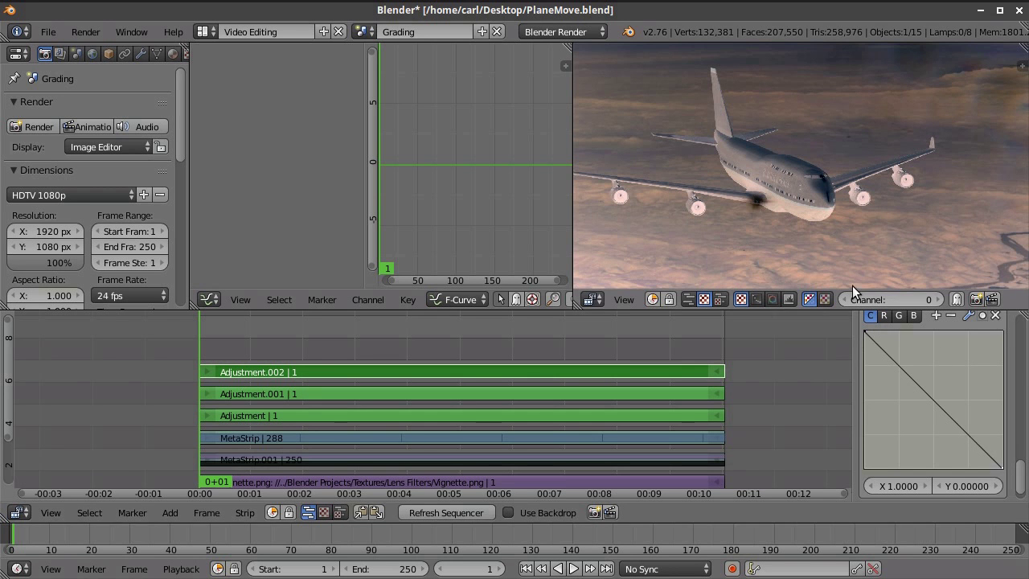
{"action": "scroll", "coordinate": [902, 190], "scroll_direction": "down", "scroll_amount": 2}
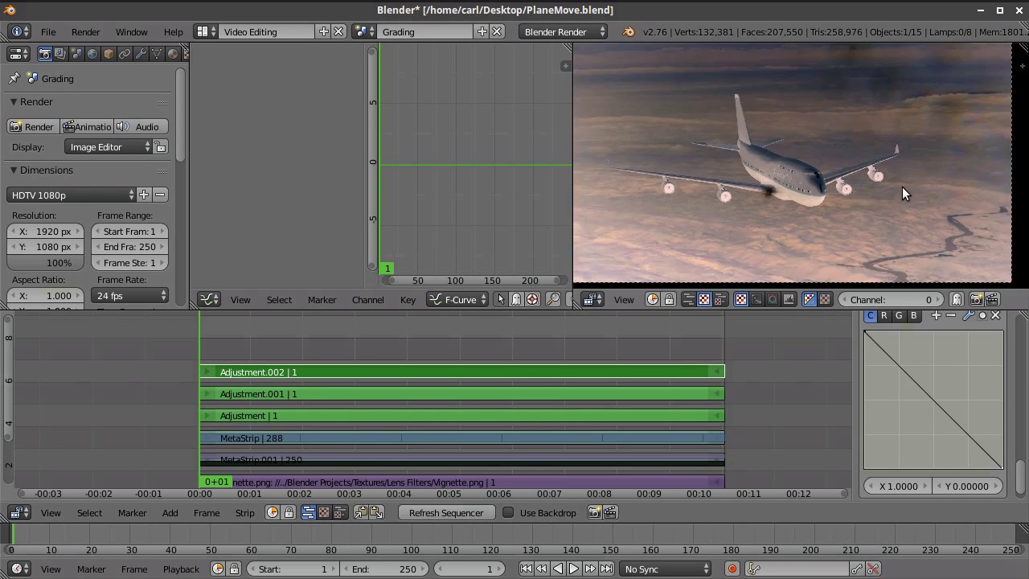
{"action": "mouse_move", "coordinate": [875, 166]}
{"action": "middle_mouse_down"}
{"action": "mouse_move", "coordinate": [891, 197]}
{"action": "mouse_move", "coordinate": [881, 179]}
{"action": "middle_mouse_up"}
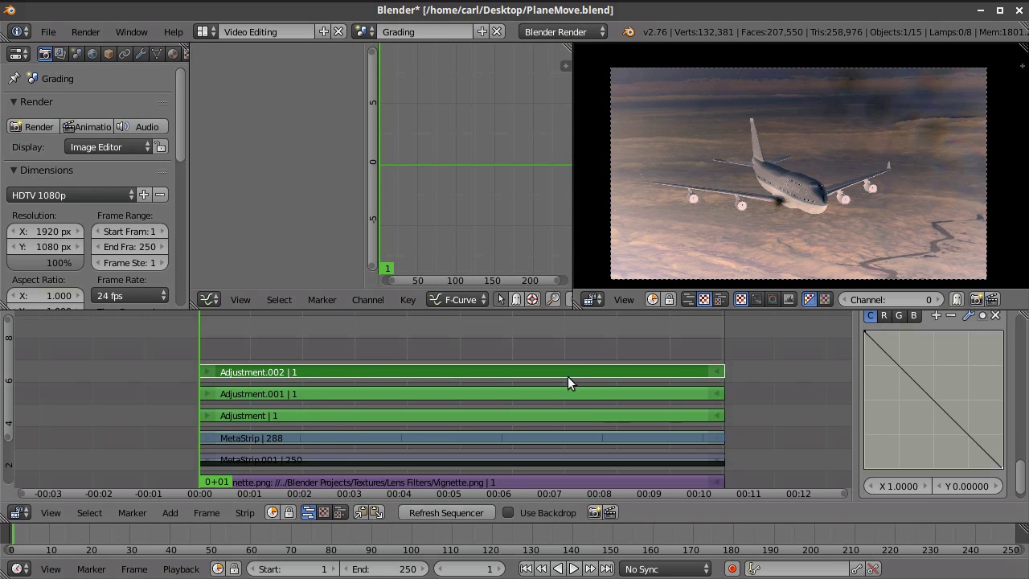
Compare the preview with the Curves modifier disabled and enabled, and examine the inverted plane close up
{"action": "scroll", "coordinate": [964, 420], "scroll_direction": "up", "scroll_amount": 5}
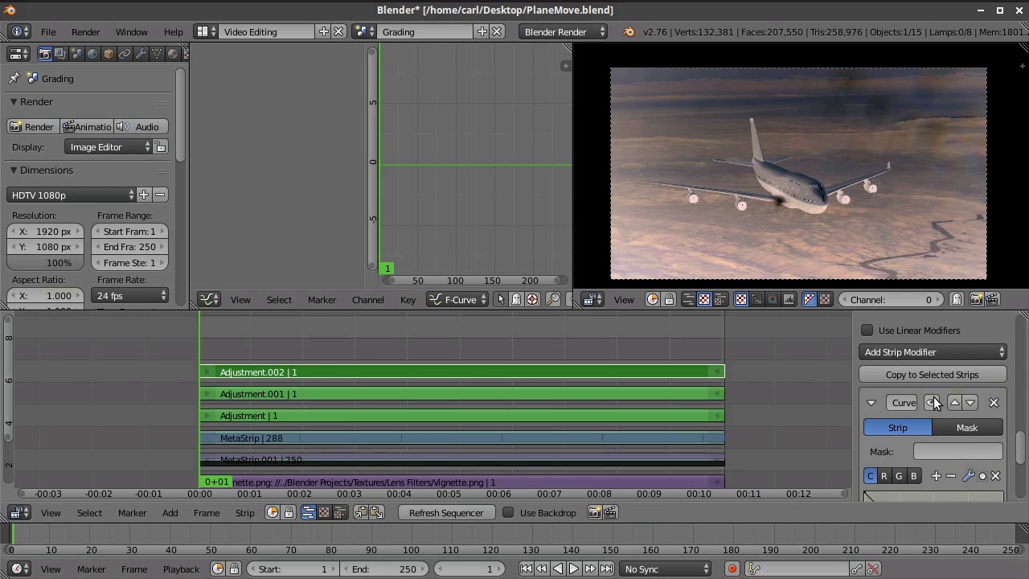
{"action": "left_click", "coordinate": [930, 402]}
{"action": "left_click", "coordinate": [930, 401]}
{"action": "scroll", "coordinate": [816, 174], "scroll_direction": "up", "scroll_amount": 6}
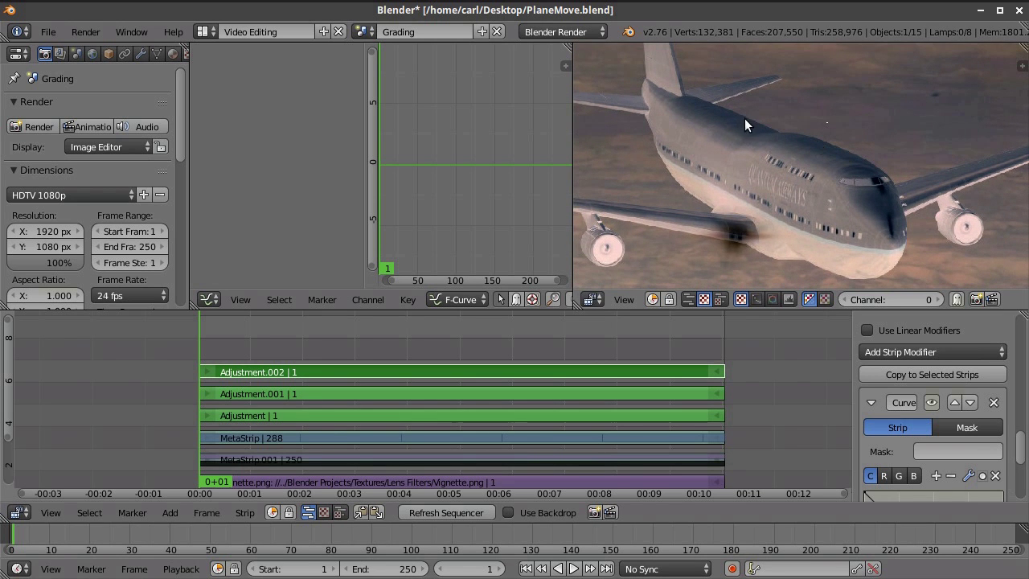
{"action": "scroll", "coordinate": [749, 120], "scroll_direction": "down", "scroll_amount": 3}
{"action": "scroll", "coordinate": [808, 139], "scroll_direction": "down", "scroll_amount": 2}
{"action": "scroll", "coordinate": [954, 396], "scroll_direction": "down", "scroll_amount": 10}
Try Adjustment.002 at 0.5 opacity in the preview, and restore its opacity to 1.000
{"action": "scroll", "coordinate": [963, 383], "scroll_direction": "up", "scroll_amount": 10}
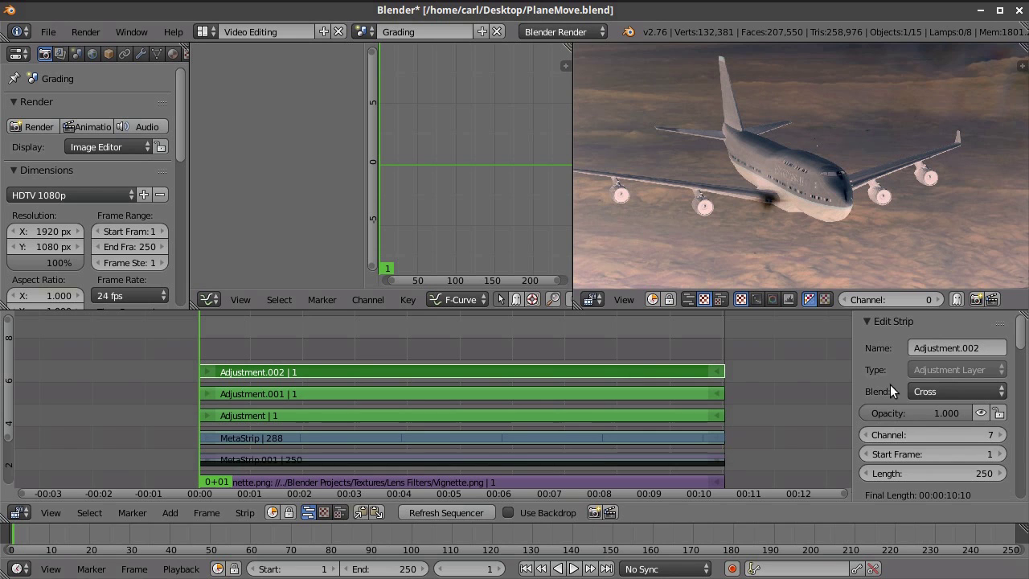
{"action": "left_click", "coordinate": [934, 412]}
{"action": "type", "text": "0.5"}
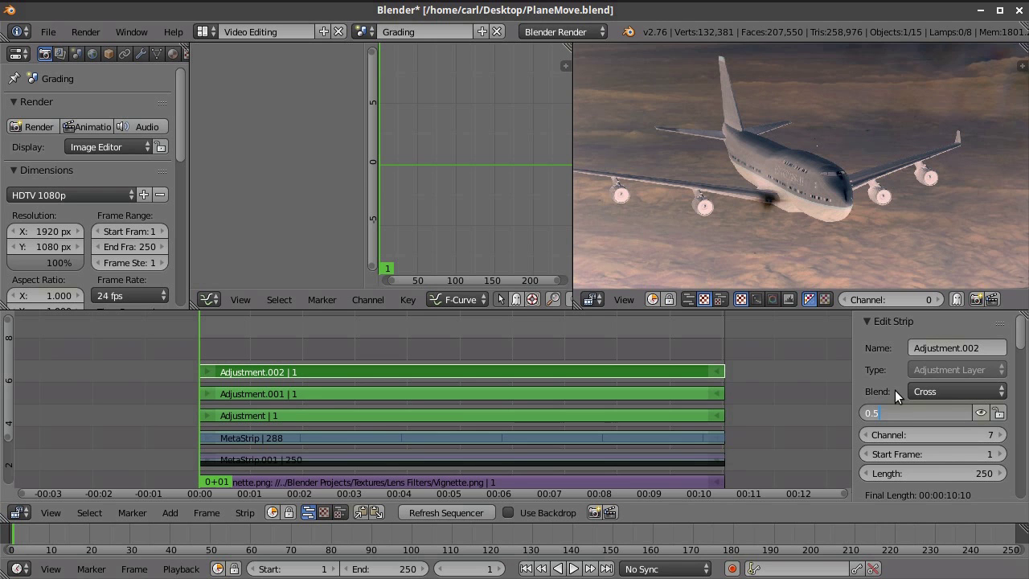
{"action": "key", "text": "Return"}
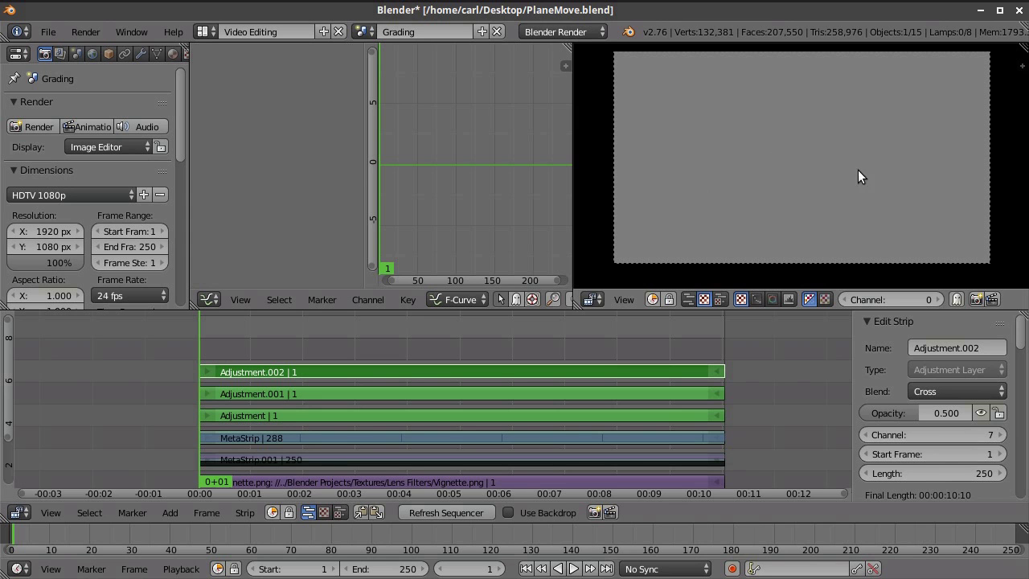
{"action": "scroll", "coordinate": [842, 139], "scroll_direction": "up", "scroll_amount": 4}
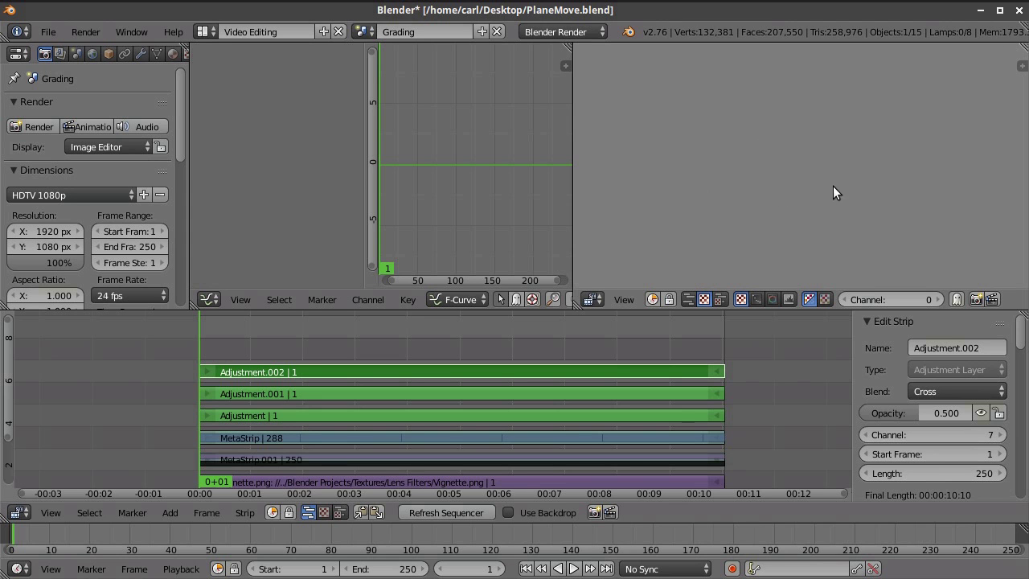
{"action": "scroll", "coordinate": [825, 152], "scroll_direction": "down", "scroll_amount": 3}
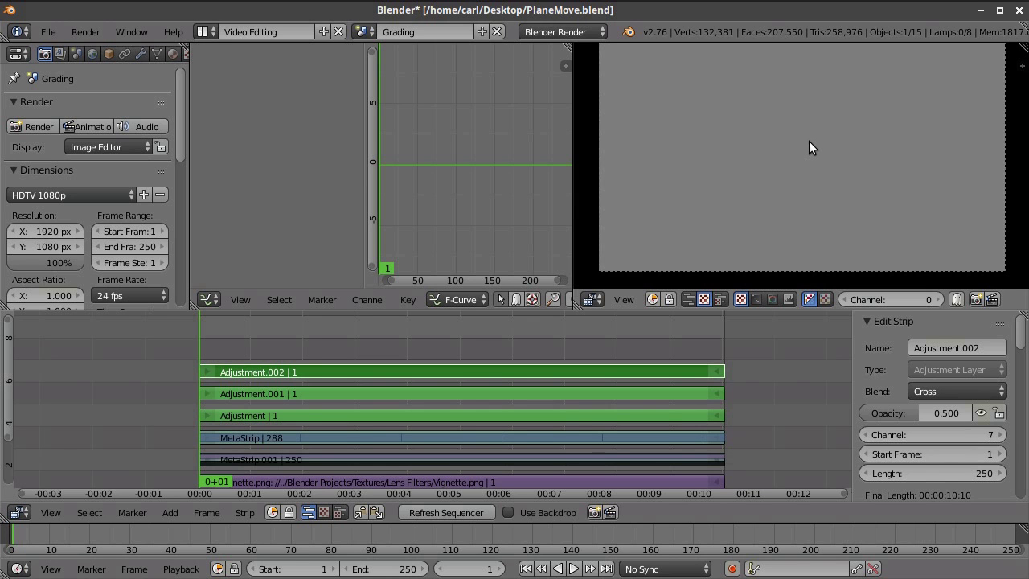
{"action": "left_click_drag", "start_coordinate": [918, 410], "coordinate": [965, 411]}
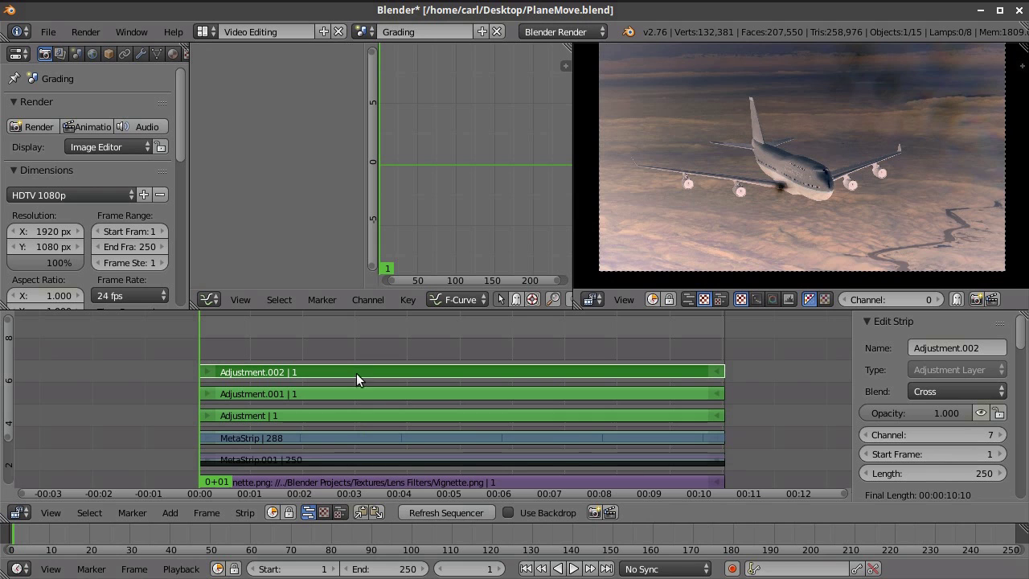
Add a Gaussian Blur effect strip that uses Adjustment.002 as its input
{"action": "left_click", "coordinate": [169, 512]}
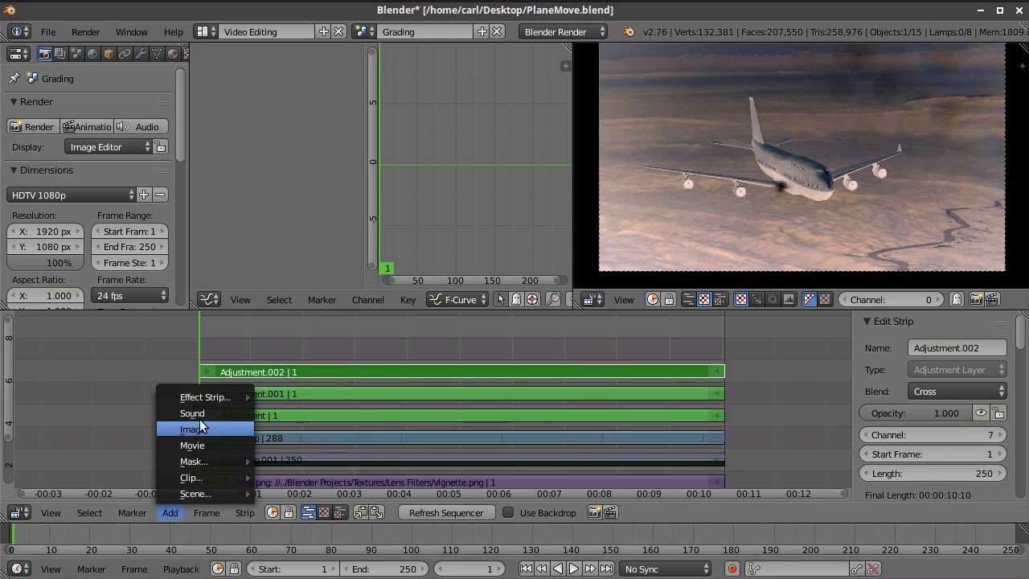
{"action": "mouse_move", "coordinate": [203, 398]}
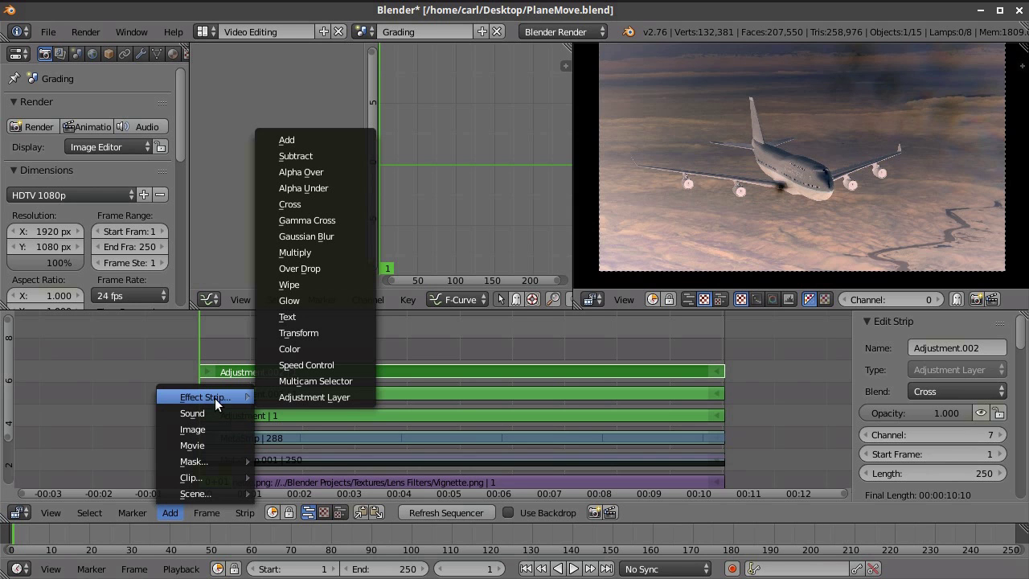
{"action": "left_click", "coordinate": [307, 237]}
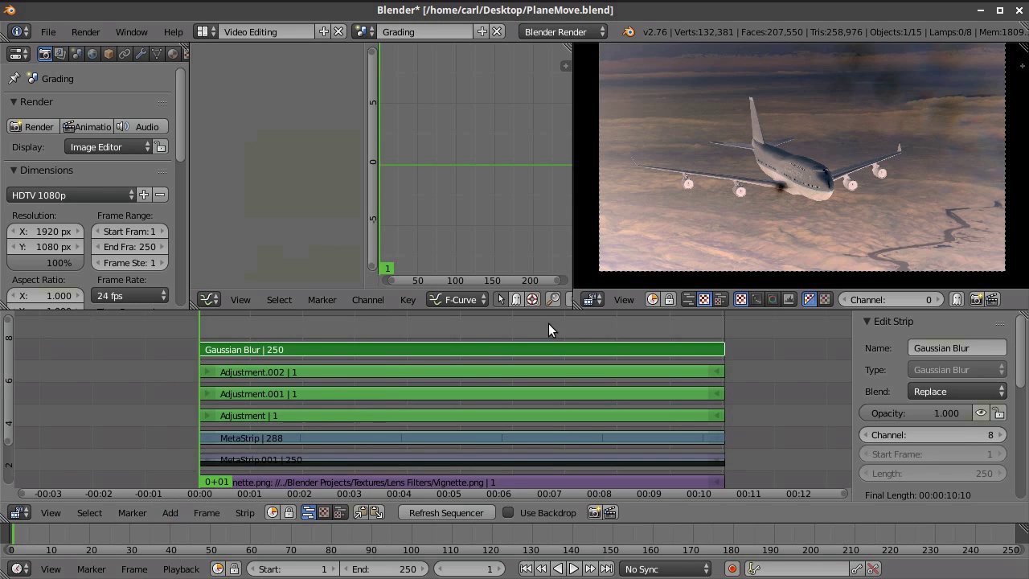
Set the Gaussian Blur strip's Size X and Size Y to 10, and check the blur on the plane
{"action": "scroll", "coordinate": [956, 461], "scroll_direction": "down", "scroll_amount": 6}
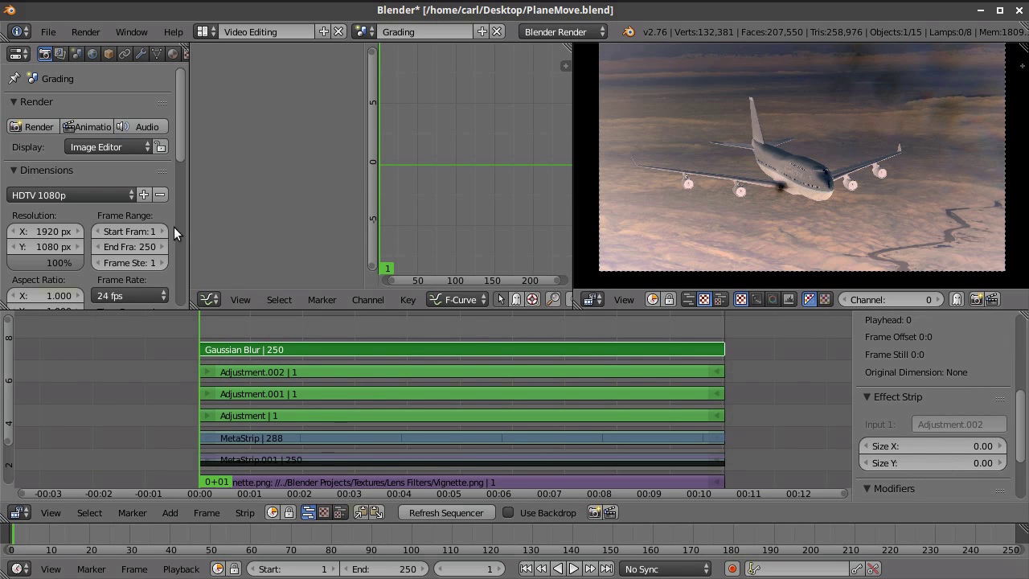
{"action": "left_click", "coordinate": [950, 444]}
{"action": "type", "text": "10"}
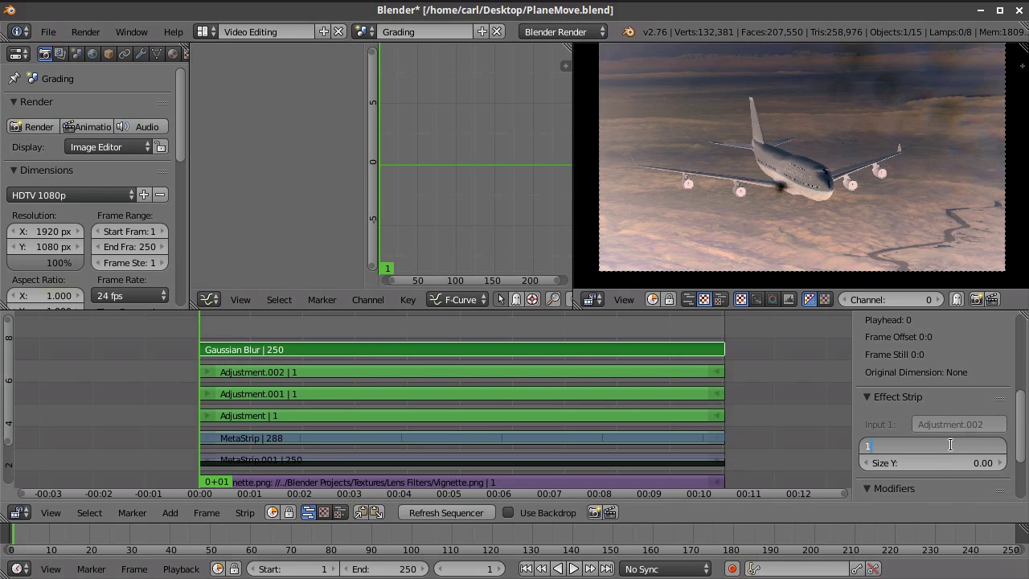
{"action": "left_click", "coordinate": [950, 462]}
{"action": "type", "text": "10"}
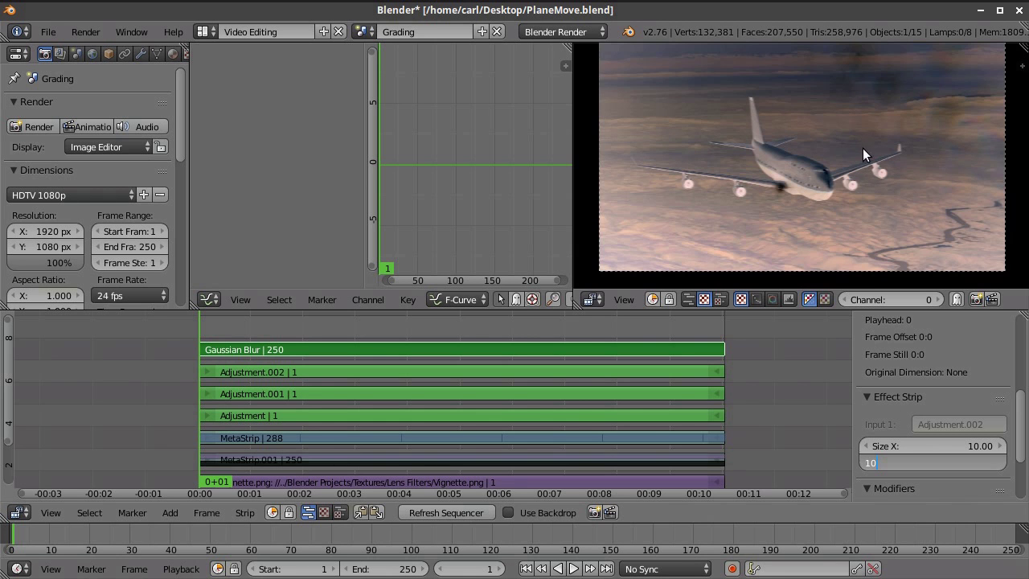
{"action": "key", "text": "Return"}
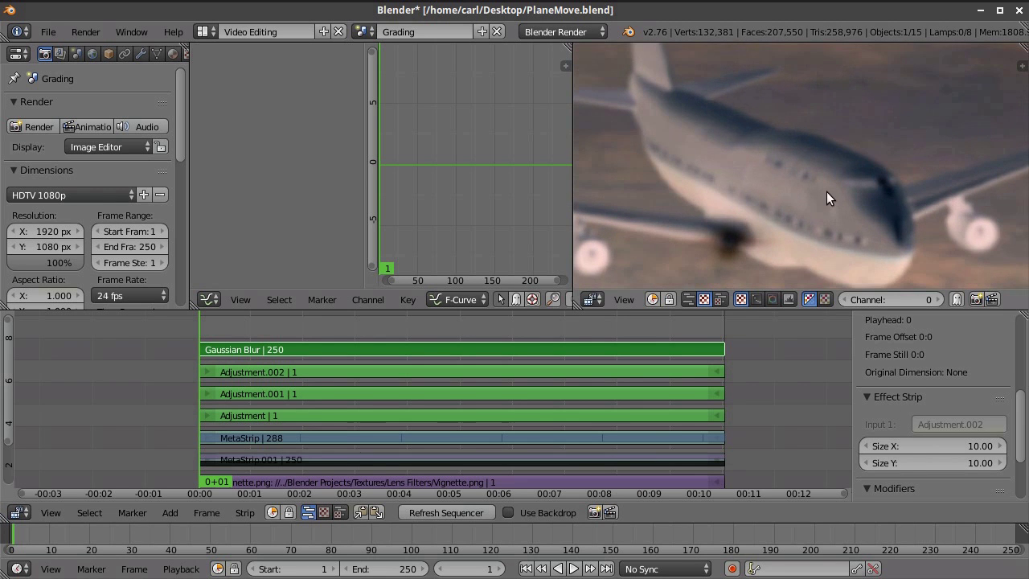
{"action": "scroll", "coordinate": [826, 202], "scroll_direction": "down", "scroll_amount": 4}
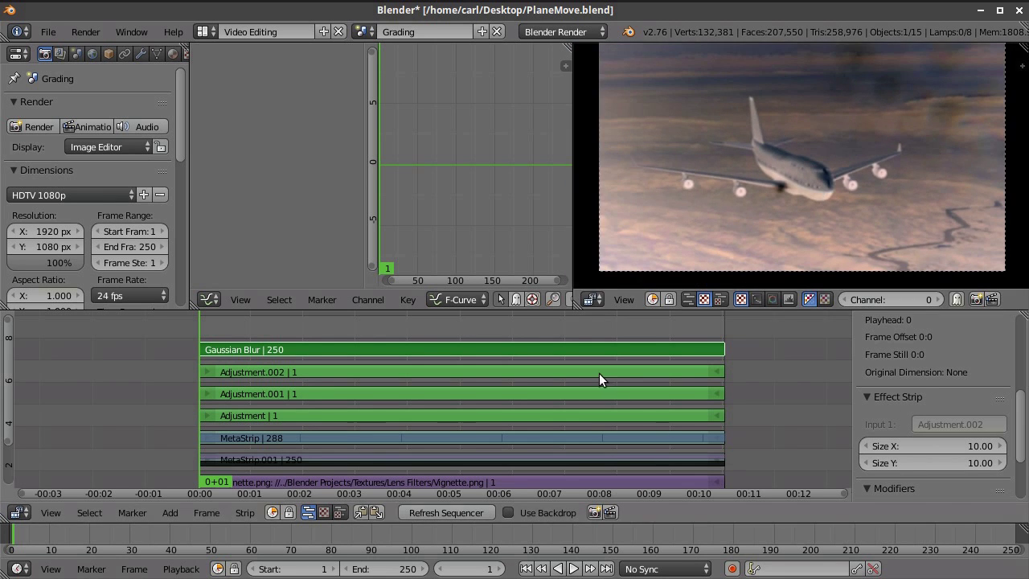
Mute the Adjustment.002 strip beneath the Gaussian Blur strip
{"action": "right_click", "coordinate": [597, 371]}
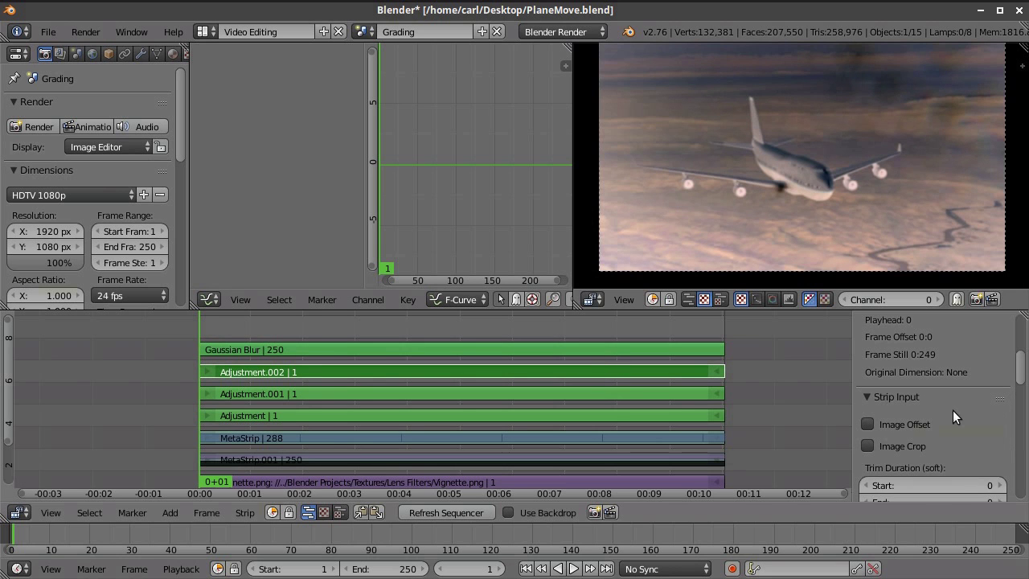
{"action": "scroll", "coordinate": [957, 404], "scroll_direction": "up", "scroll_amount": 5}
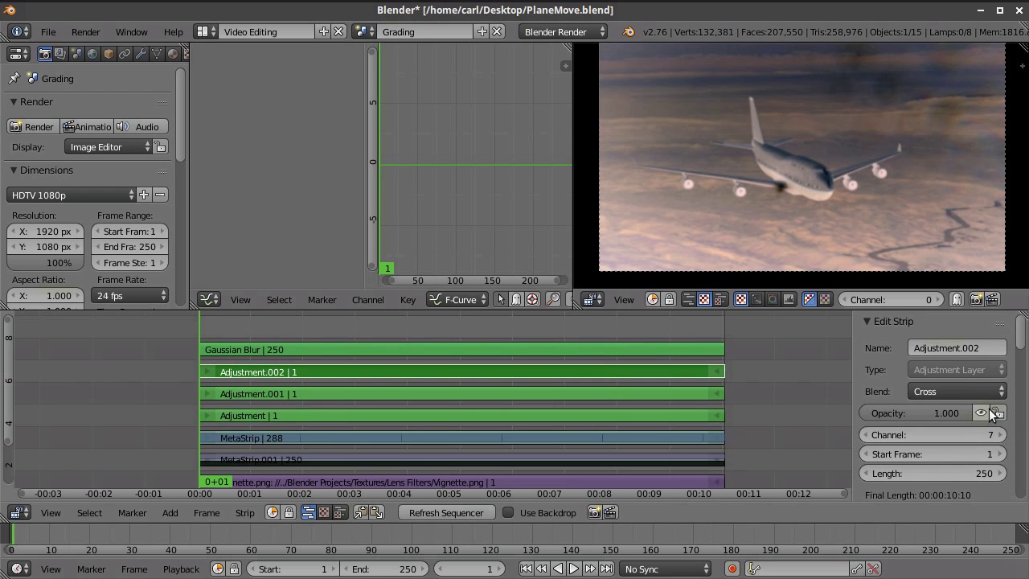
{"action": "left_click", "coordinate": [975, 411]}
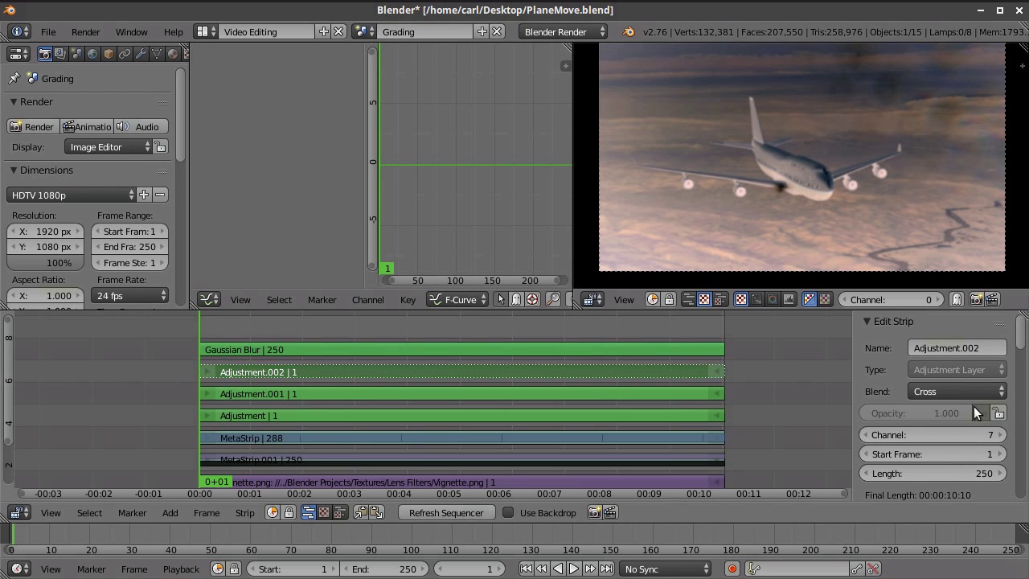
Set the Gaussian Blur strip's opacity to 0.5 and its blend mode to Cross, and check the result on the plane
{"action": "right_click", "coordinate": [574, 351]}
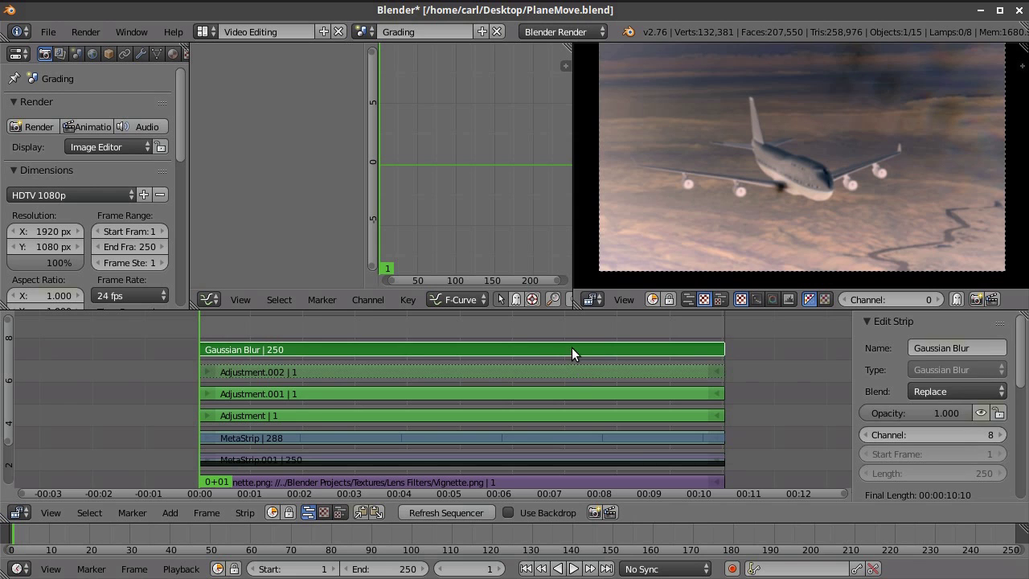
{"action": "left_click", "coordinate": [941, 412]}
{"action": "type", "text": "0.5"}
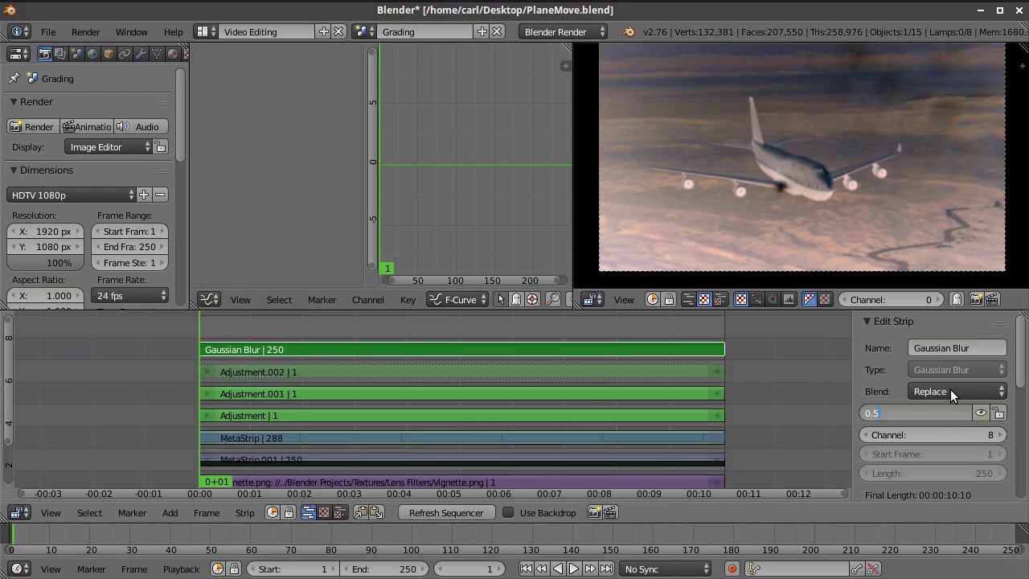
{"action": "left_click", "coordinate": [973, 389]}
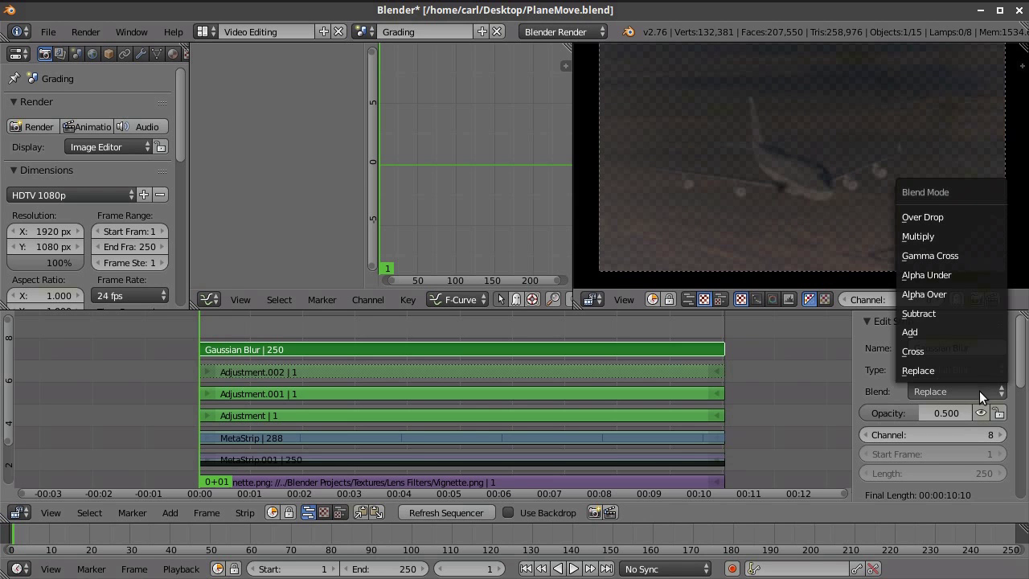
{"action": "left_click", "coordinate": [943, 350]}
{"action": "scroll", "coordinate": [836, 197], "scroll_direction": "up", "scroll_amount": 6}
{"action": "scroll", "coordinate": [848, 135], "scroll_direction": "up", "scroll_amount": 3}
{"action": "mouse_move", "coordinate": [855, 156]}
{"action": "middle_mouse_down"}
{"action": "mouse_move", "coordinate": [833, 104]}
{"action": "mouse_move", "coordinate": [831, 126]}
{"action": "mouse_move", "coordinate": [852, 151]}
{"action": "middle_mouse_up"}
{"action": "scroll", "coordinate": [866, 141], "scroll_direction": "down", "scroll_amount": 1}
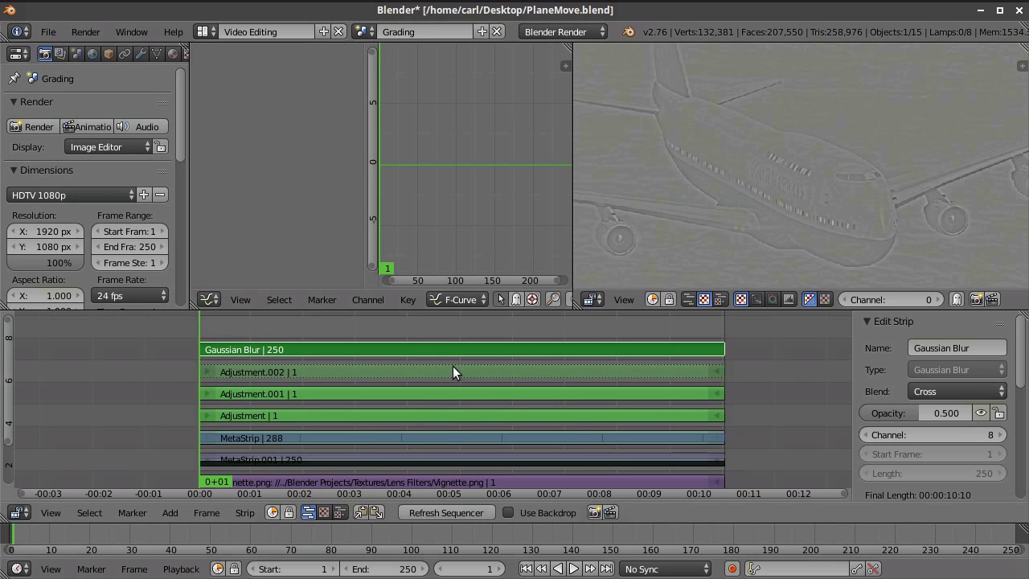
Try Adjustment.001 at 0 saturation in the preview, and restore its saturation to 1
{"action": "right_click", "coordinate": [407, 393]}
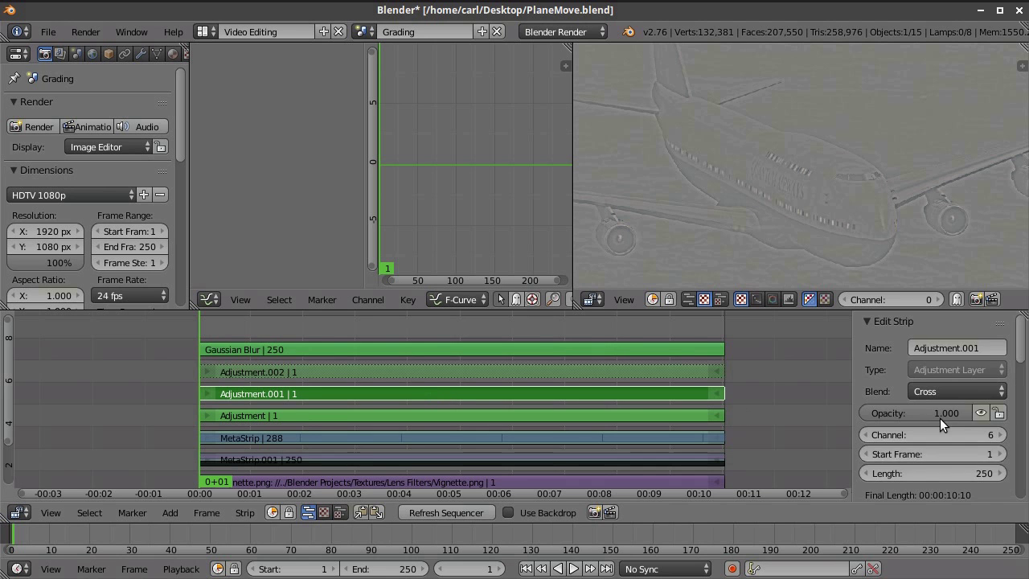
{"action": "scroll", "coordinate": [933, 417], "scroll_direction": "down", "scroll_amount": 5}
{"action": "scroll", "coordinate": [933, 417], "scroll_direction": "down", "scroll_amount": 8}
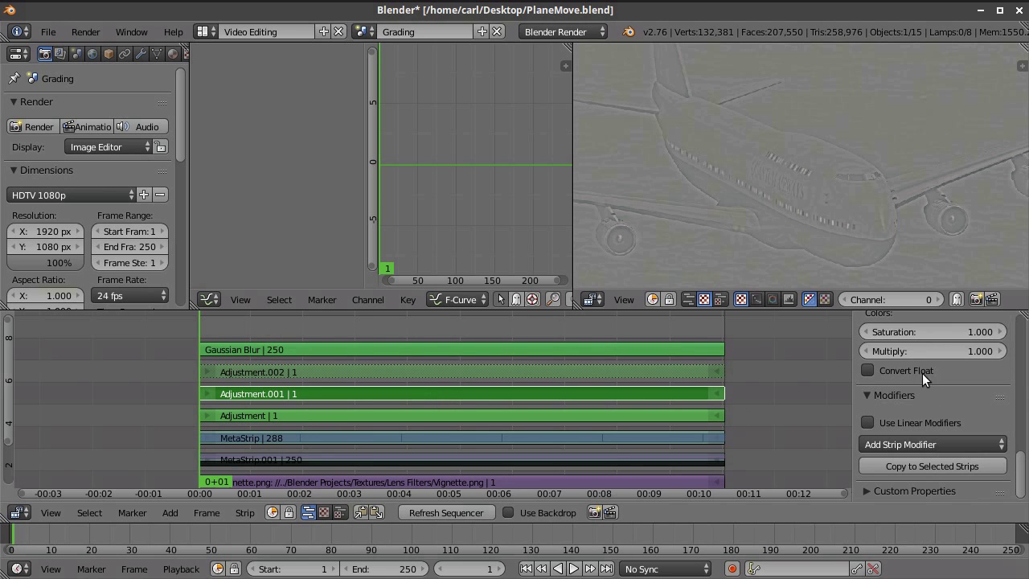
{"action": "left_click", "coordinate": [910, 331]}
{"action": "type", "text": "0"}
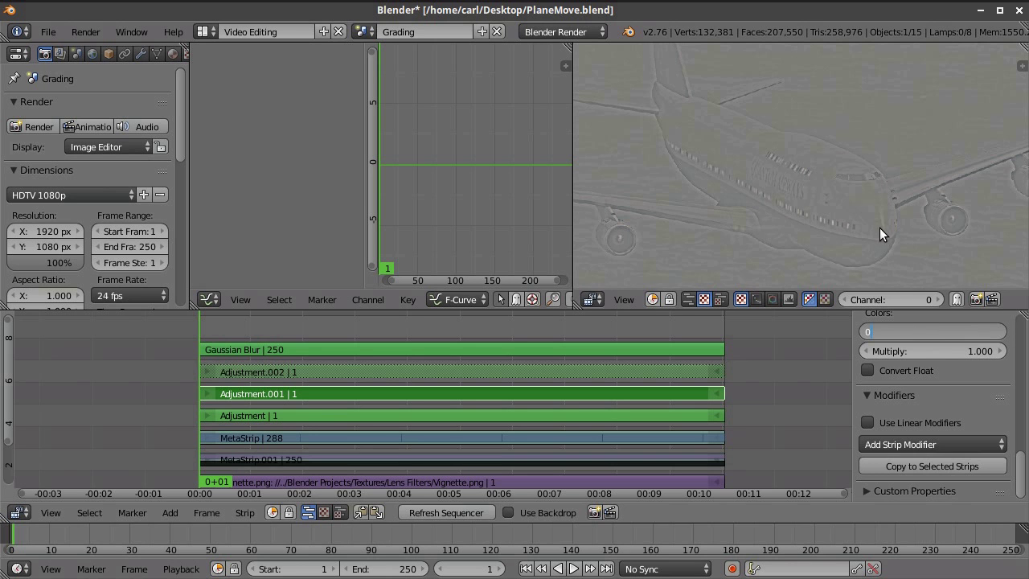
{"action": "key", "text": "Return"}
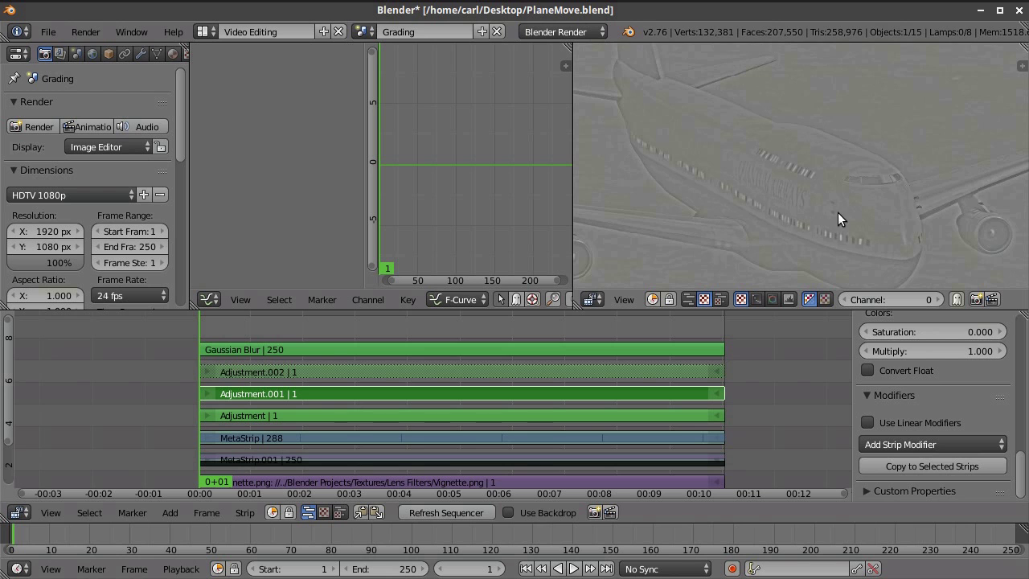
{"action": "left_click", "coordinate": [916, 329]}
{"action": "type", "text": "1"}
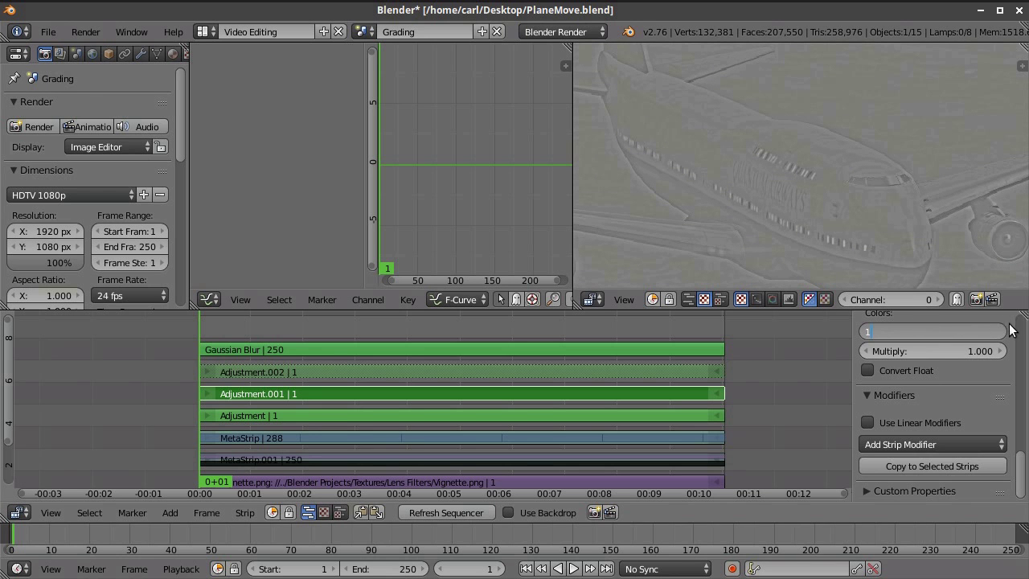
{"action": "key", "text": "Return"}
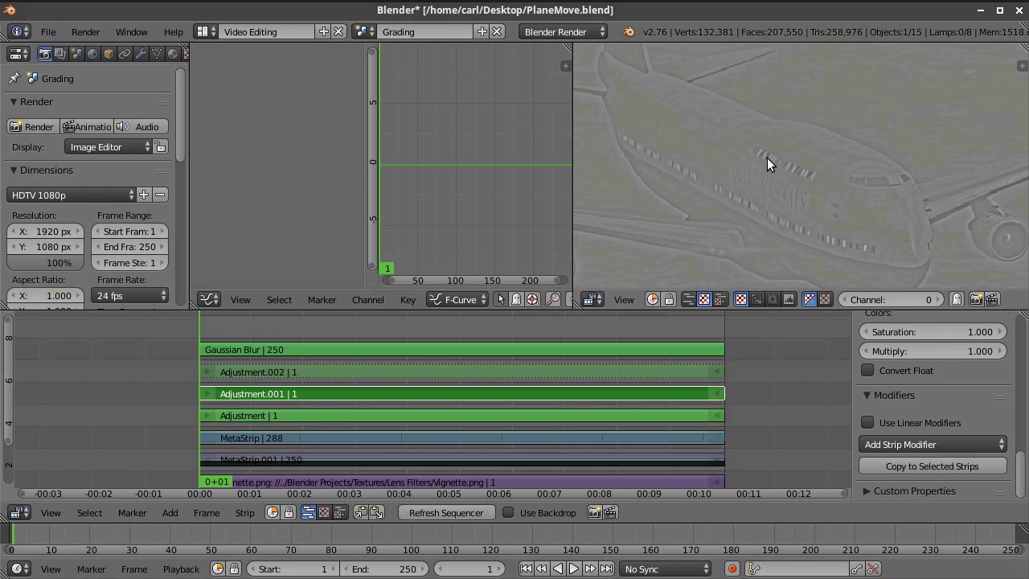
Examine the plane's edge detail in the preview, both close up and across the full frame
{"action": "scroll", "coordinate": [768, 158], "scroll_direction": "up", "scroll_amount": 3}
{"action": "scroll", "coordinate": [770, 145], "scroll_direction": "down", "scroll_amount": 3}
{"action": "scroll", "coordinate": [774, 162], "scroll_direction": "down", "scroll_amount": 2}
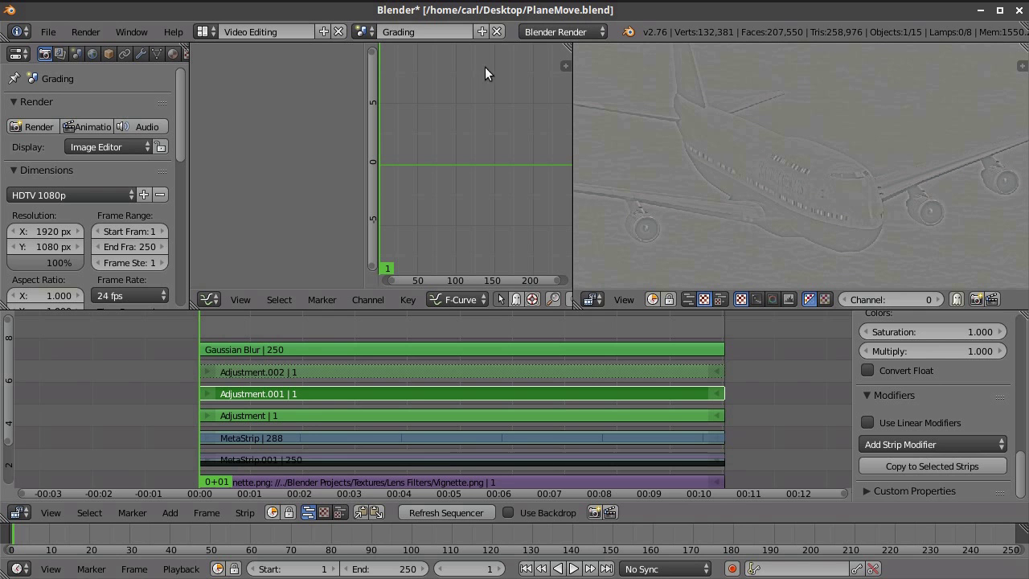
{"action": "scroll", "coordinate": [737, 168], "scroll_direction": "down", "scroll_amount": 2}
{"action": "scroll", "coordinate": [742, 160], "scroll_direction": "up", "scroll_amount": 3}
{"action": "scroll", "coordinate": [709, 127], "scroll_direction": "up", "scroll_amount": 1}
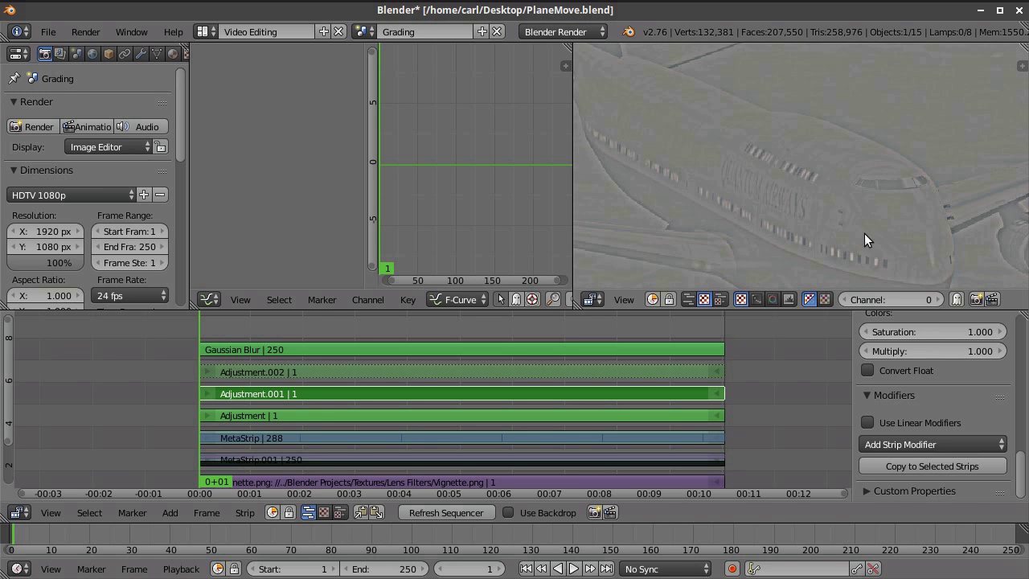
{"action": "scroll", "coordinate": [809, 180], "scroll_direction": "down", "scroll_amount": 4}
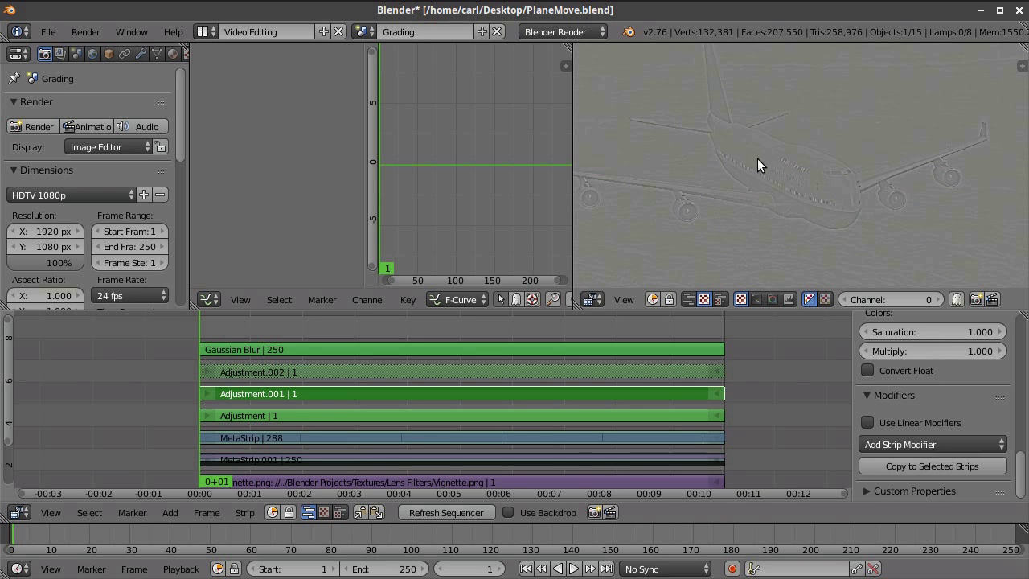
{"action": "scroll", "coordinate": [752, 158], "scroll_direction": "down", "scroll_amount": 1}
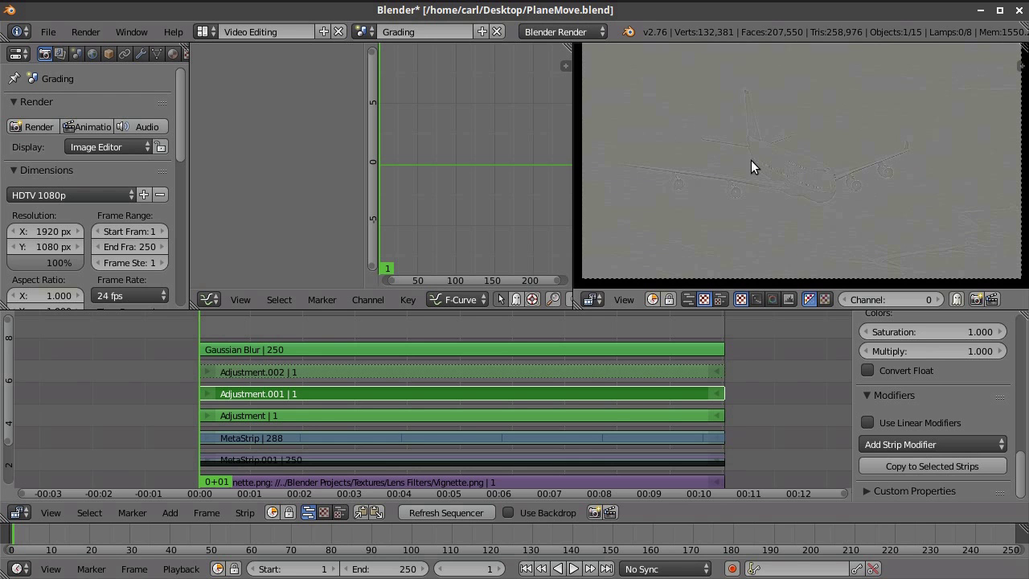
{"action": "middle_click_drag", "start_coordinate": [857, 218], "coordinate": [852, 235]}
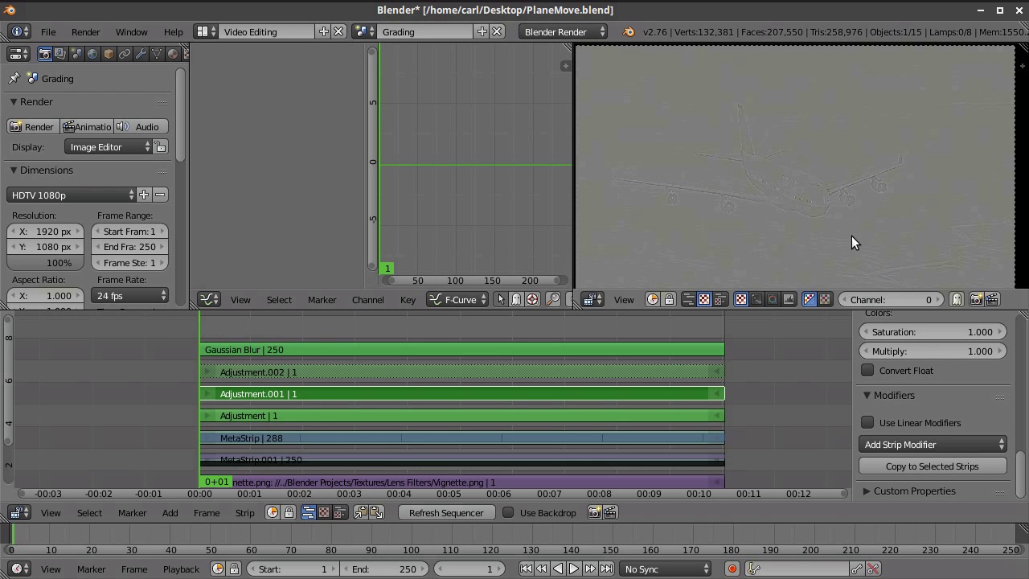
Review the blend modes available for Adjustment.001, and inspect the fuselage edges in the preview
{"action": "scroll", "coordinate": [933, 353], "scroll_direction": "up", "scroll_amount": 8}
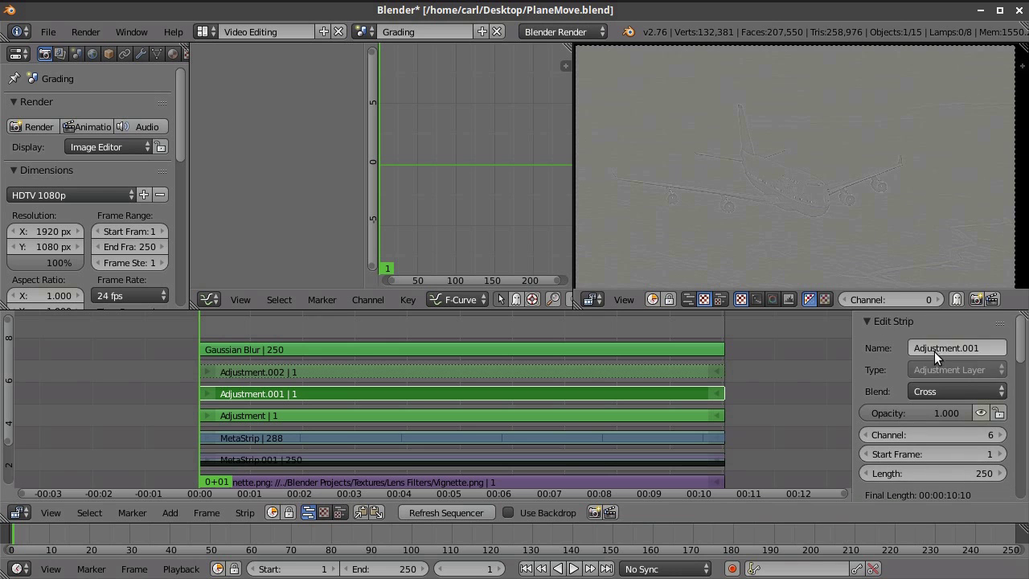
{"action": "left_click", "coordinate": [940, 379]}
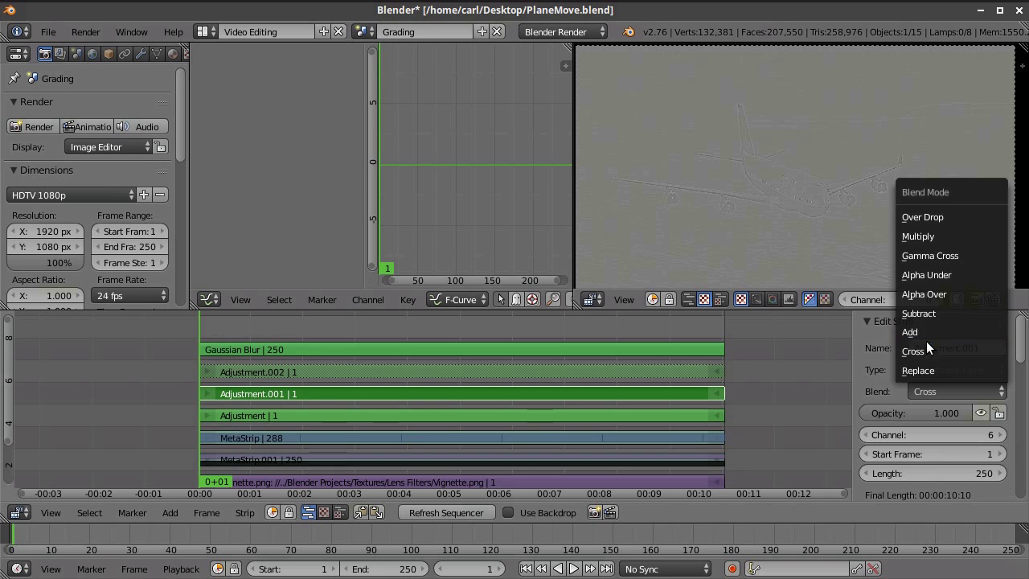
{"action": "left_click", "coordinate": [941, 394]}
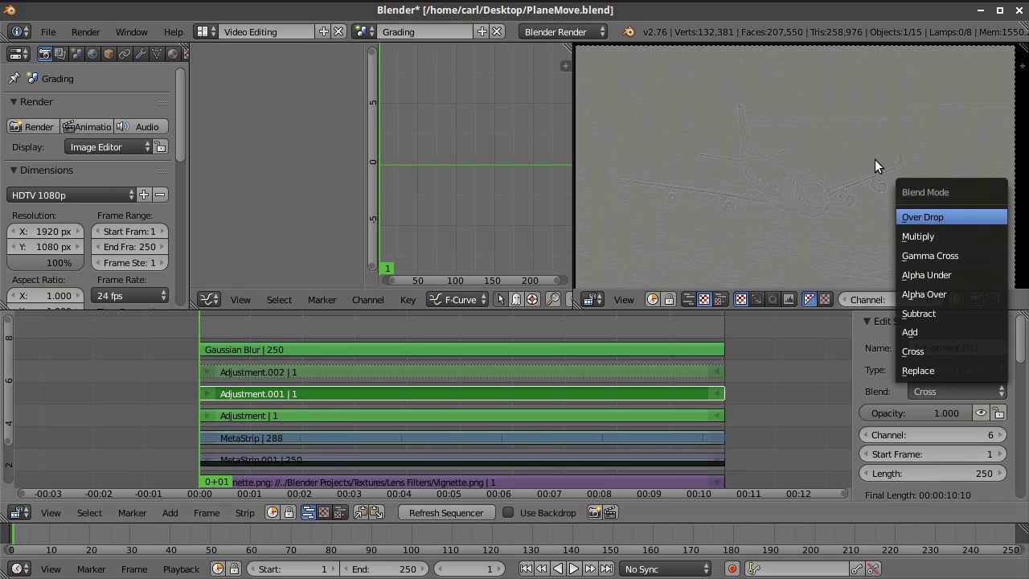
{"action": "scroll", "coordinate": [816, 196], "scroll_direction": "up", "scroll_amount": 5}
{"action": "scroll", "coordinate": [818, 188], "scroll_direction": "up", "scroll_amount": 1}
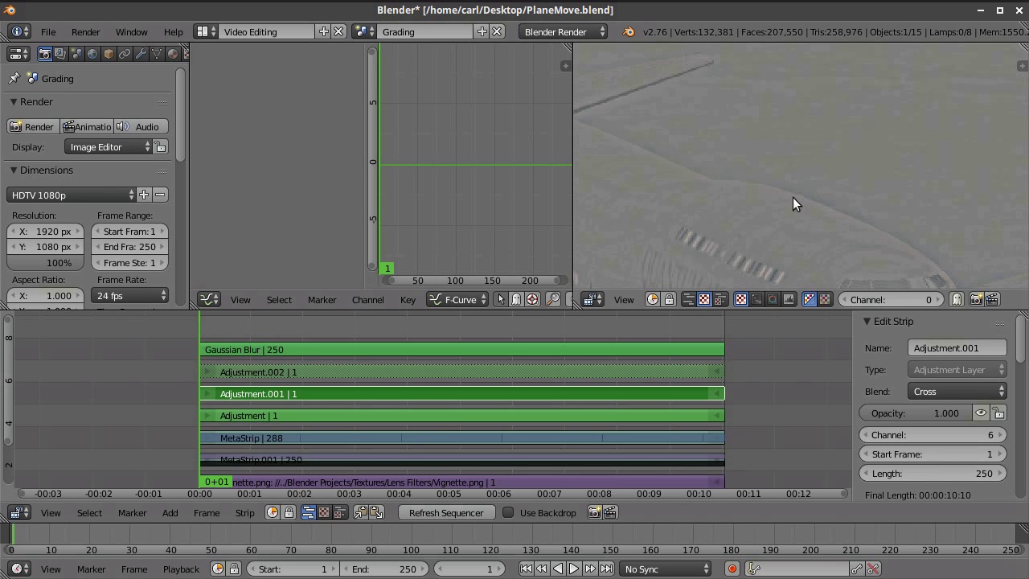
{"action": "scroll", "coordinate": [775, 191], "scroll_direction": "down", "scroll_amount": 1}
{"action": "scroll", "coordinate": [645, 152], "scroll_direction": "down", "scroll_amount": 3}
Group the Gaussian Blur, Adjustment.002 and Adjustment.001 strips into one meta strip
{"action": "middle_click_drag", "start_coordinate": [760, 377], "coordinate": [760, 359]}
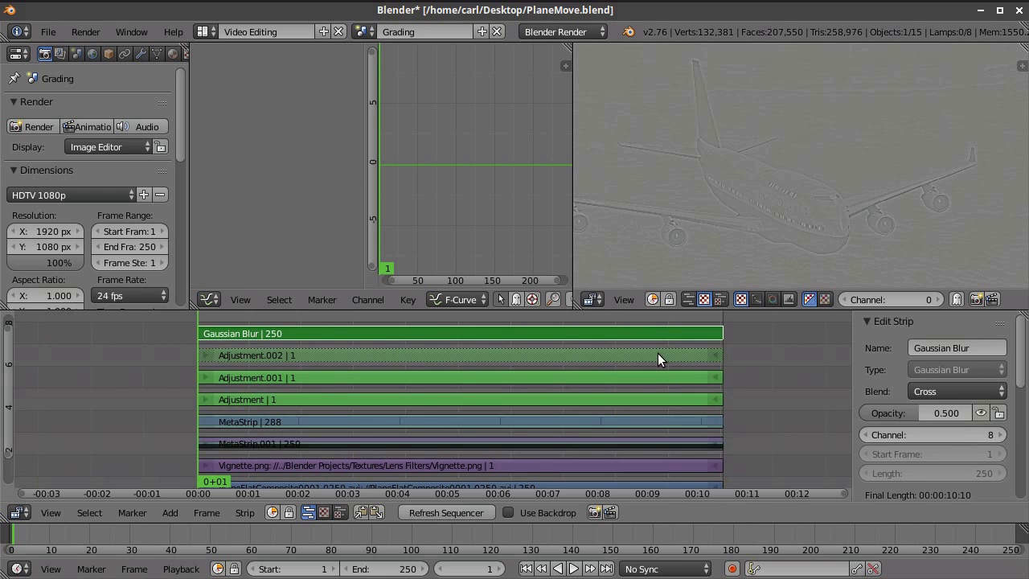
{"action": "right_click", "coordinate": [658, 359]}
{"action": "right_click", "coordinate": [653, 378]}
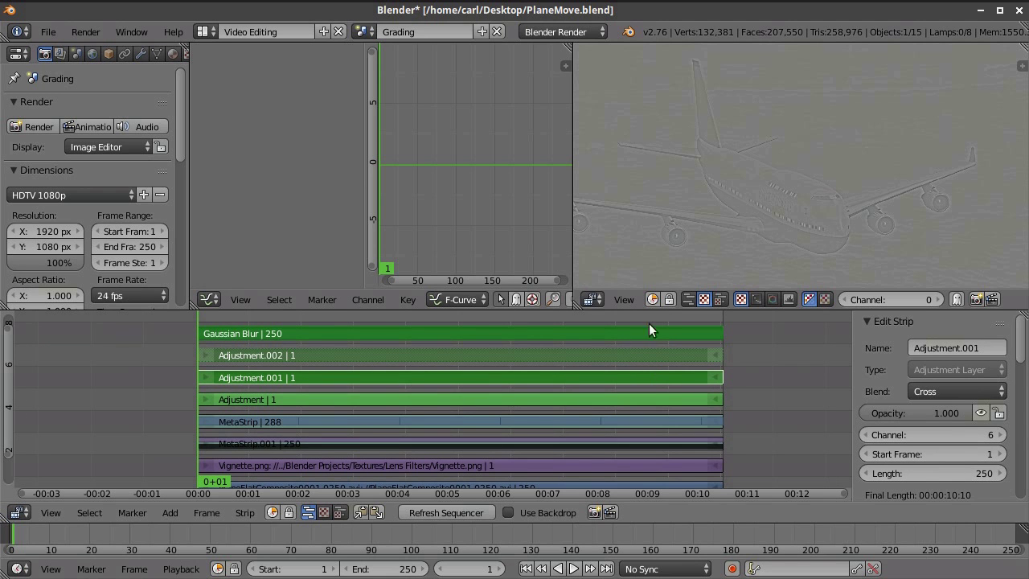
{"action": "left_click", "coordinate": [243, 513]}
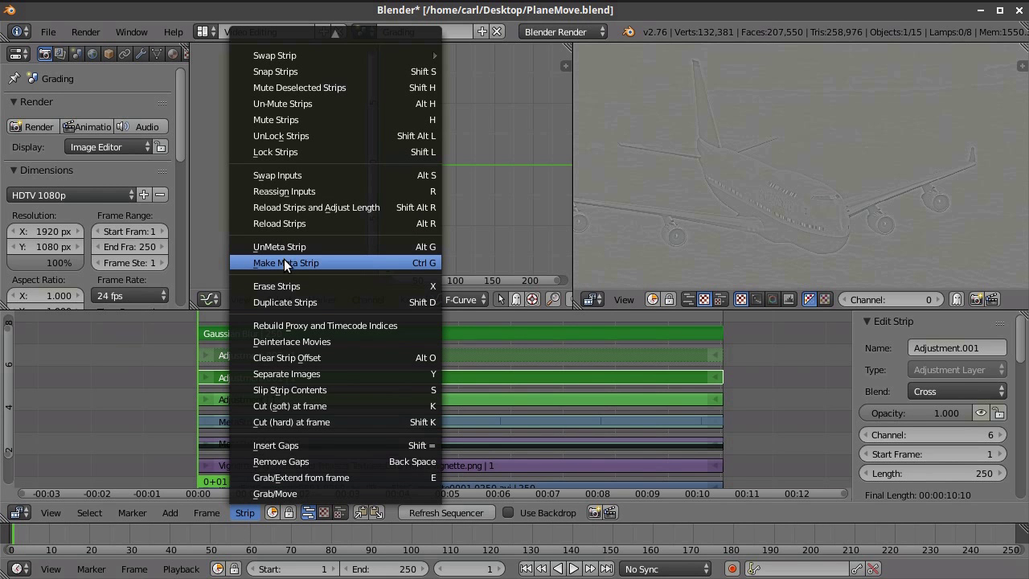
{"action": "key", "text": "ctrl+g"}
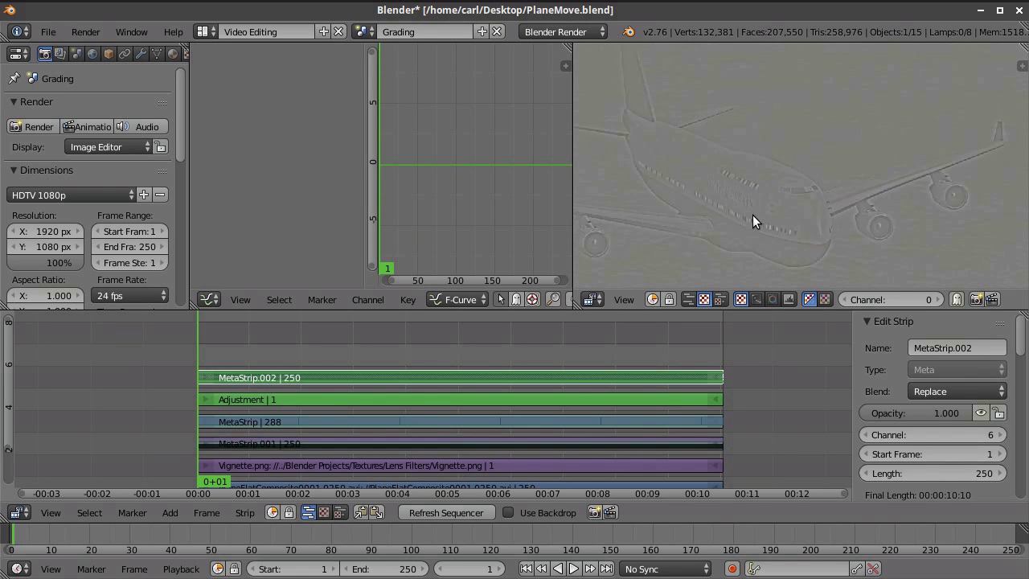
Compare the preview with MetaStrip.002 muted and unmuted, leave it unmuted, and inspect the plane's edges
{"action": "scroll", "coordinate": [667, 332], "scroll_direction": "down", "scroll_amount": 2}
{"action": "left_click", "coordinate": [980, 412]}
{"action": "left_click", "coordinate": [979, 411]}
{"action": "left_click", "coordinate": [982, 412]}
{"action": "left_click", "coordinate": [982, 412]}
{"action": "left_click", "coordinate": [981, 412]}
{"action": "left_click", "coordinate": [982, 412]}
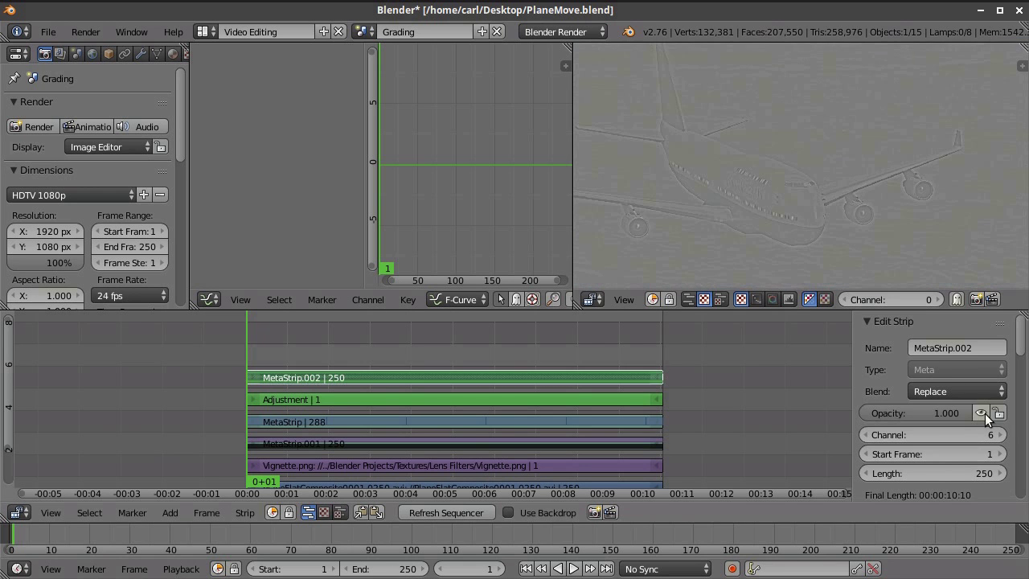
{"action": "left_click", "coordinate": [984, 413]}
{"action": "left_click", "coordinate": [983, 411]}
{"action": "left_click", "coordinate": [981, 413]}
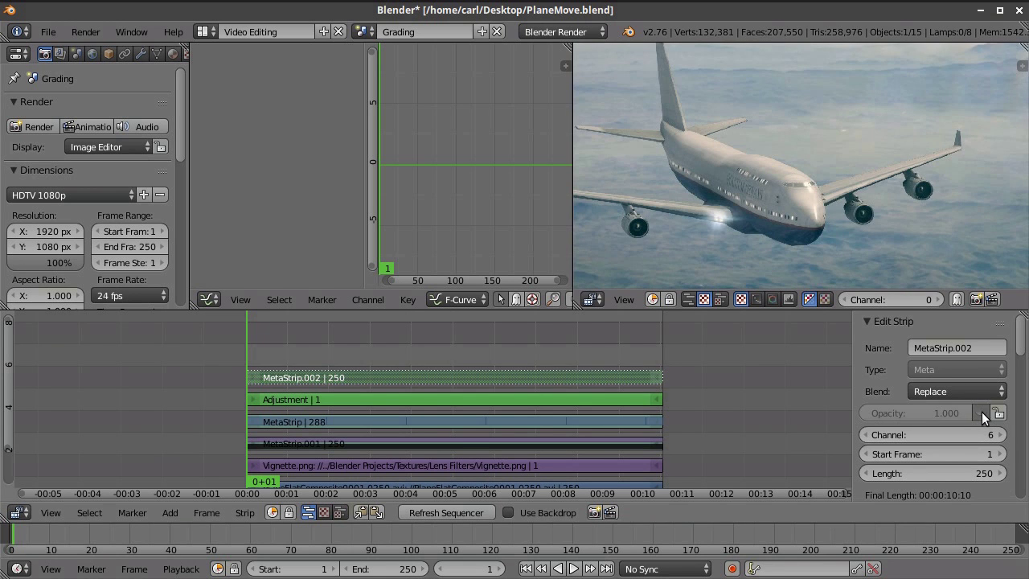
{"action": "left_click", "coordinate": [981, 412]}
{"action": "scroll", "coordinate": [828, 178], "scroll_direction": "up", "scroll_amount": 3}
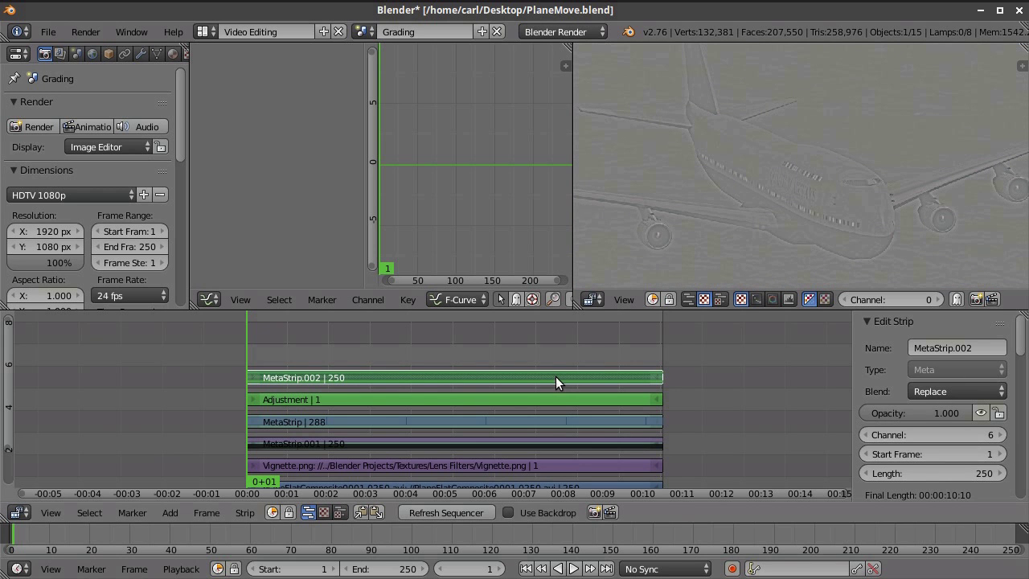
{"action": "scroll", "coordinate": [708, 179], "scroll_direction": "down", "scroll_amount": 3}
{"action": "middle_click_drag", "start_coordinate": [706, 182], "coordinate": [729, 219]}
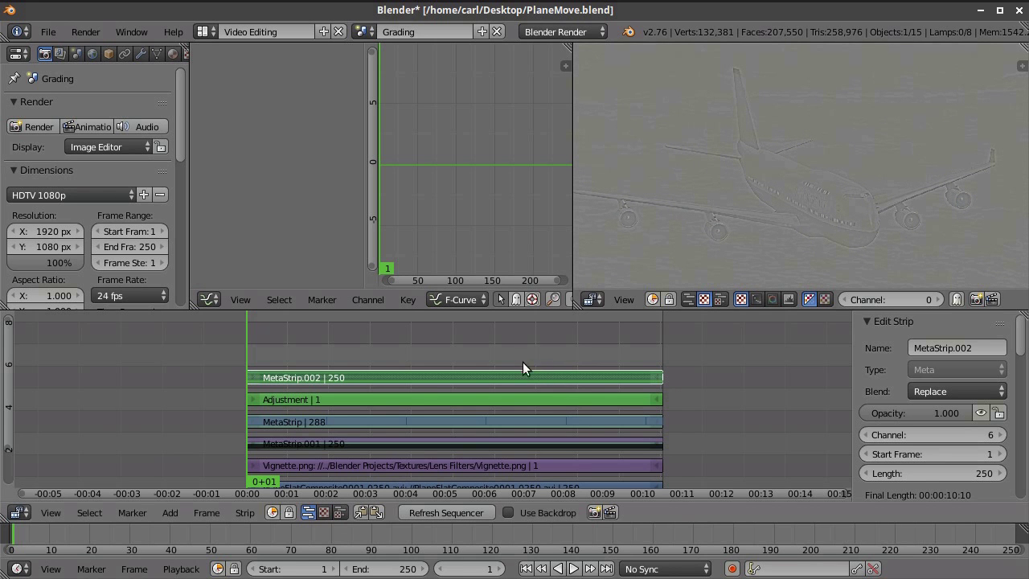
Add a Transform effect strip that uses MetaStrip.002 as its input, and look over its settings
{"action": "key", "text": "a"}
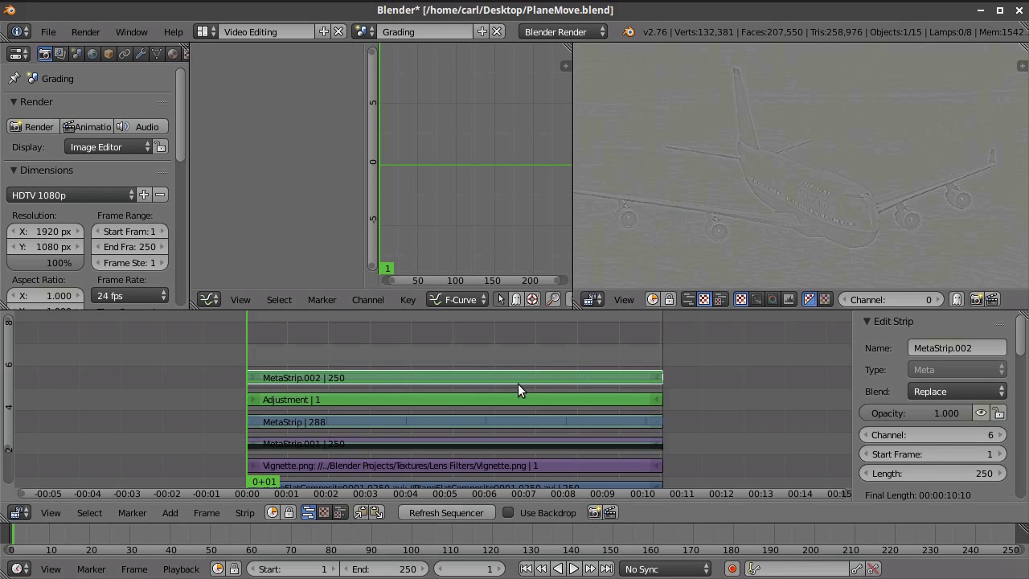
{"action": "left_click", "coordinate": [357, 379]}
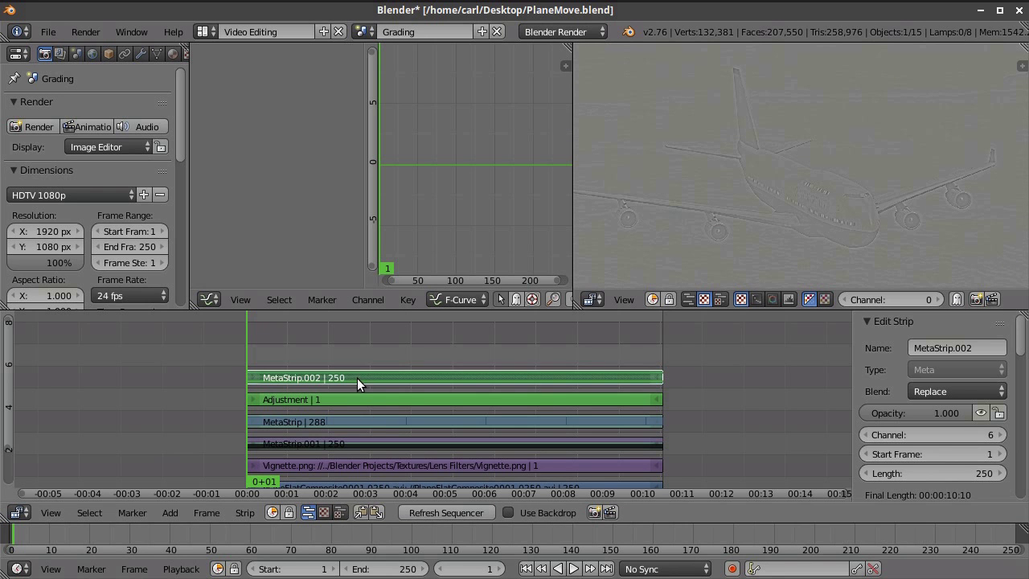
{"action": "left_click", "coordinate": [168, 513]}
{"action": "mouse_move", "coordinate": [196, 397]}
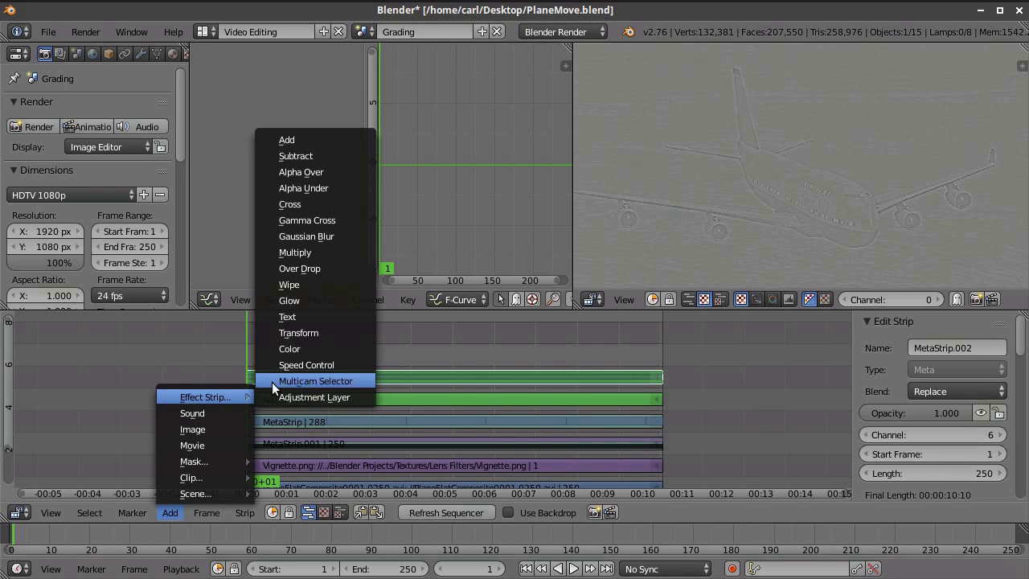
{"action": "left_click", "coordinate": [304, 332]}
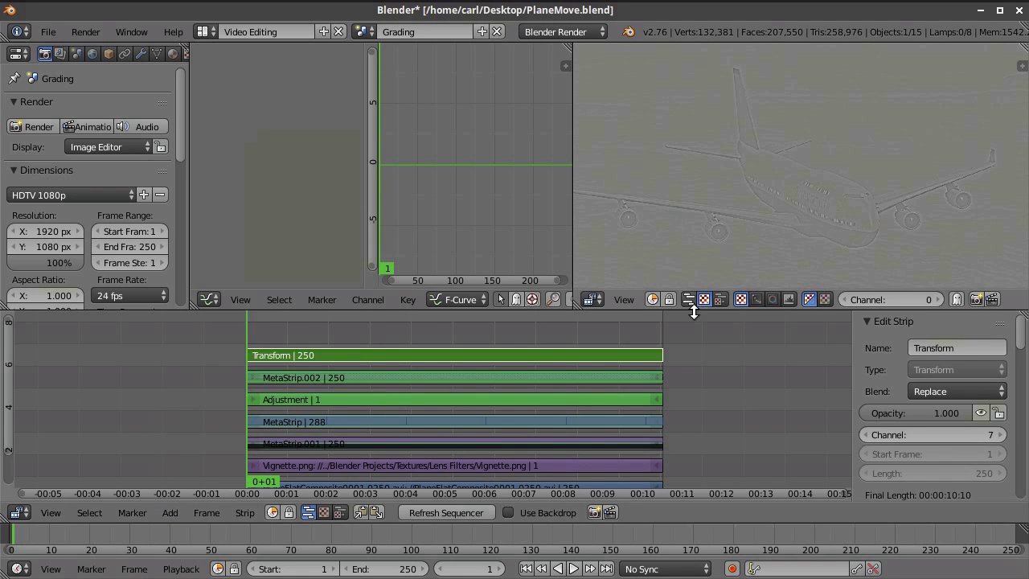
{"action": "scroll", "coordinate": [965, 402], "scroll_direction": "down", "scroll_amount": 10}
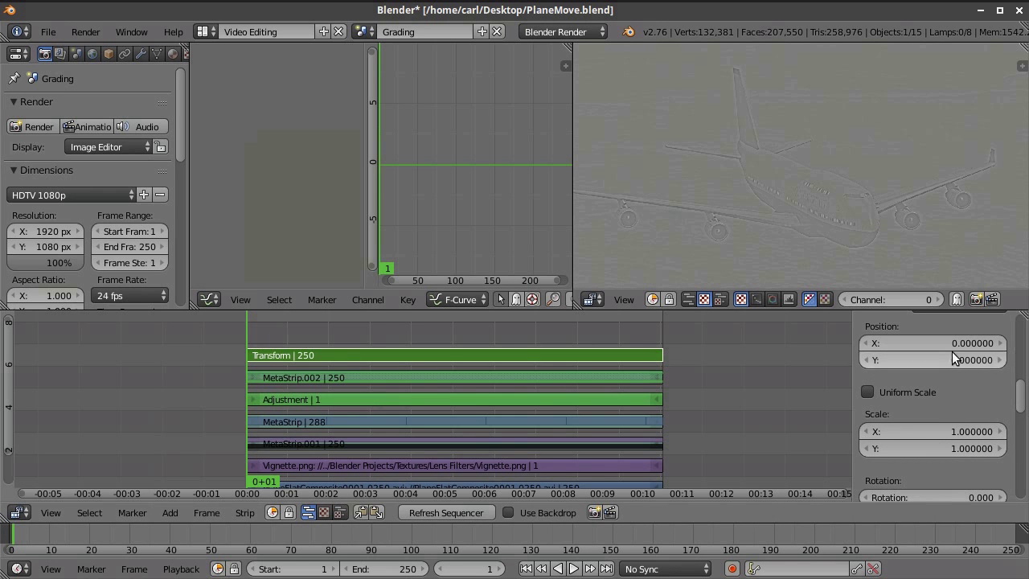
{"action": "scroll", "coordinate": [926, 386], "scroll_direction": "up", "scroll_amount": 10}
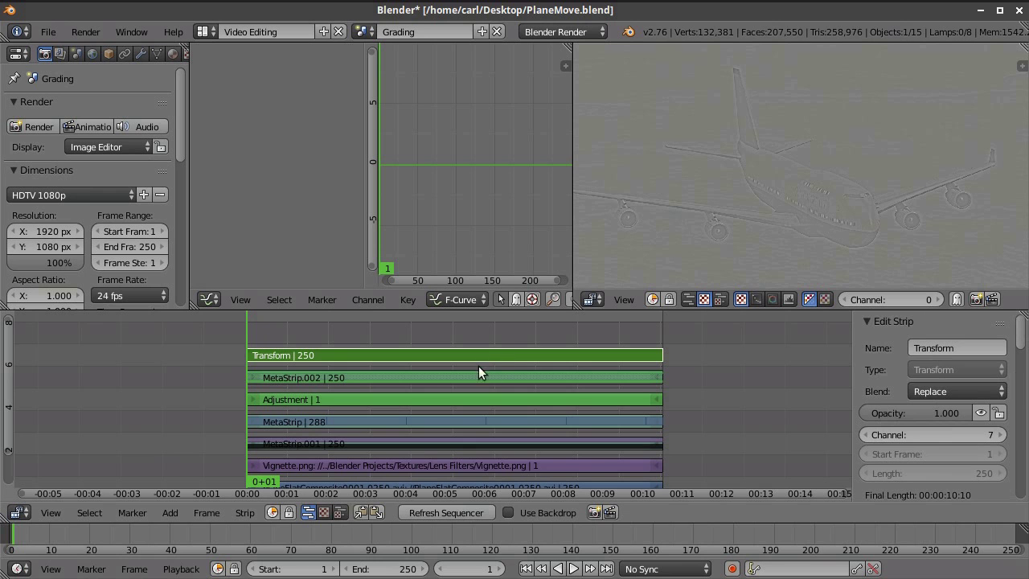
Mute the MetaStrip.002 strip beneath the Transform strip, and make the Transform strip active
{"action": "right_click", "coordinate": [502, 375]}
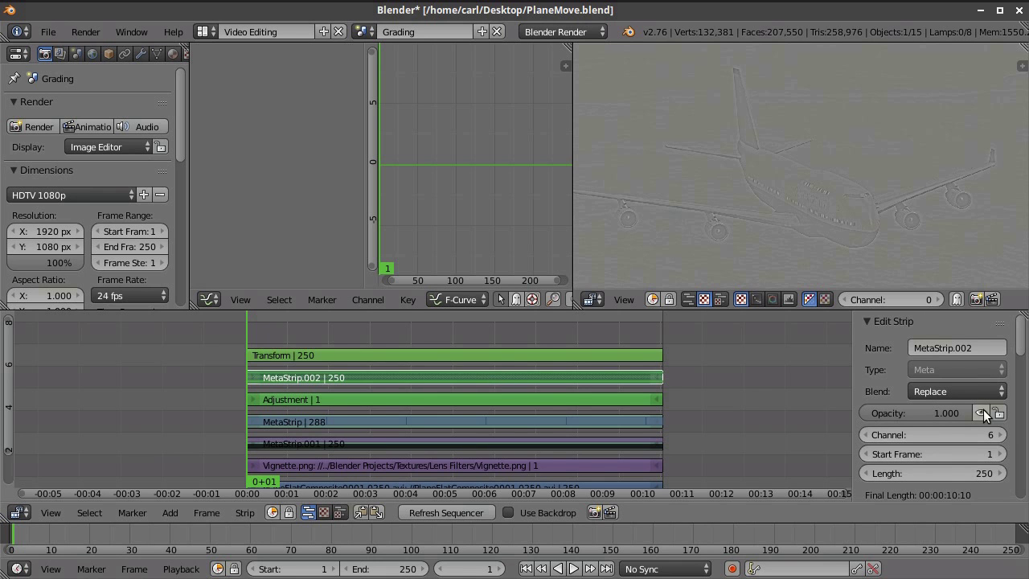
{"action": "left_click", "coordinate": [982, 412]}
{"action": "right_click", "coordinate": [536, 358]}
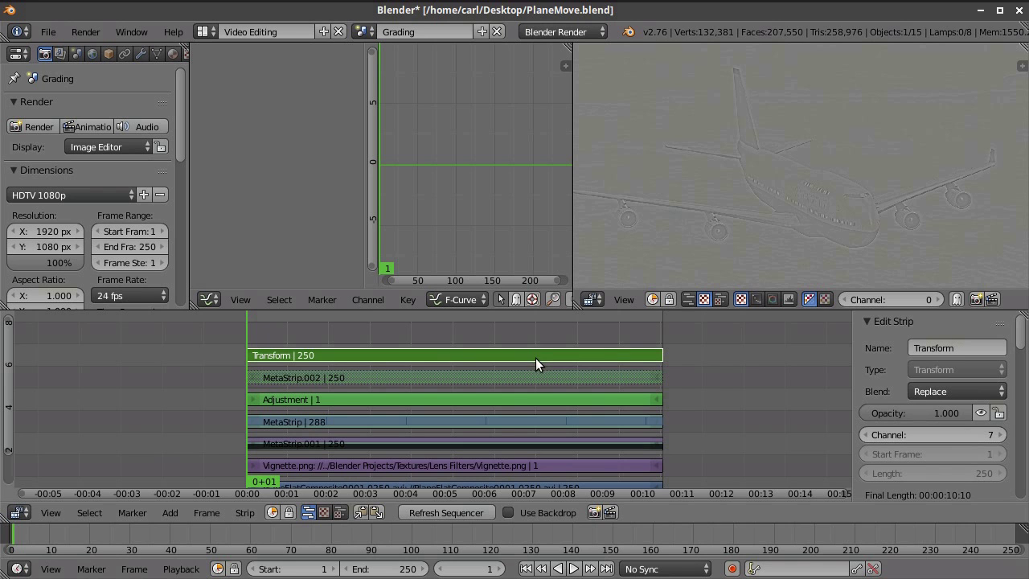
Duplicate the Transform strip onto channel 8 above the original, and mute the copy
{"action": "key", "text": "shift+d"}
{"action": "left_click", "coordinate": [529, 342]}
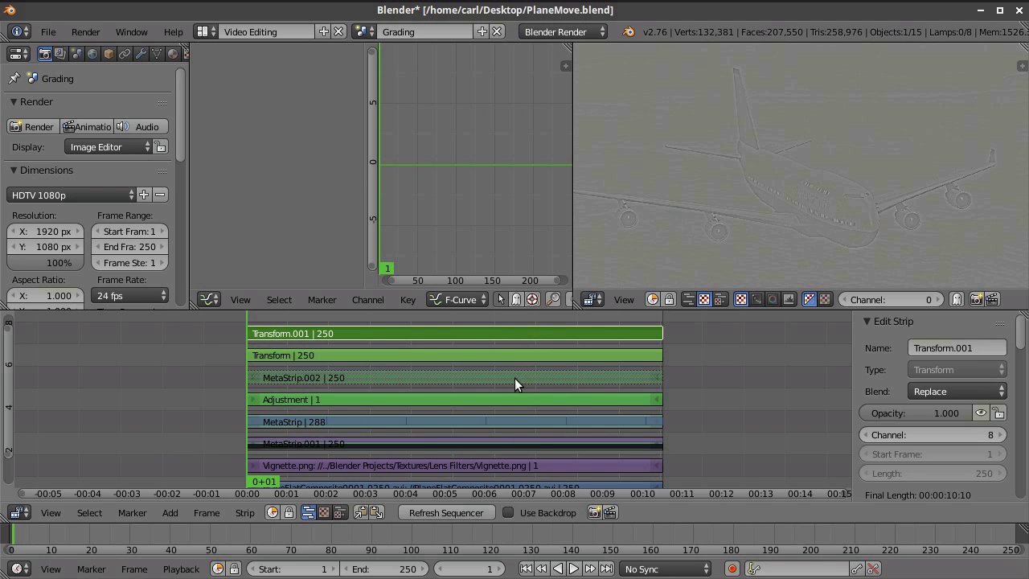
{"action": "left_click", "coordinate": [503, 352]}
{"action": "left_click", "coordinate": [502, 334]}
{"action": "left_click", "coordinate": [504, 355]}
{"action": "left_click", "coordinate": [501, 339]}
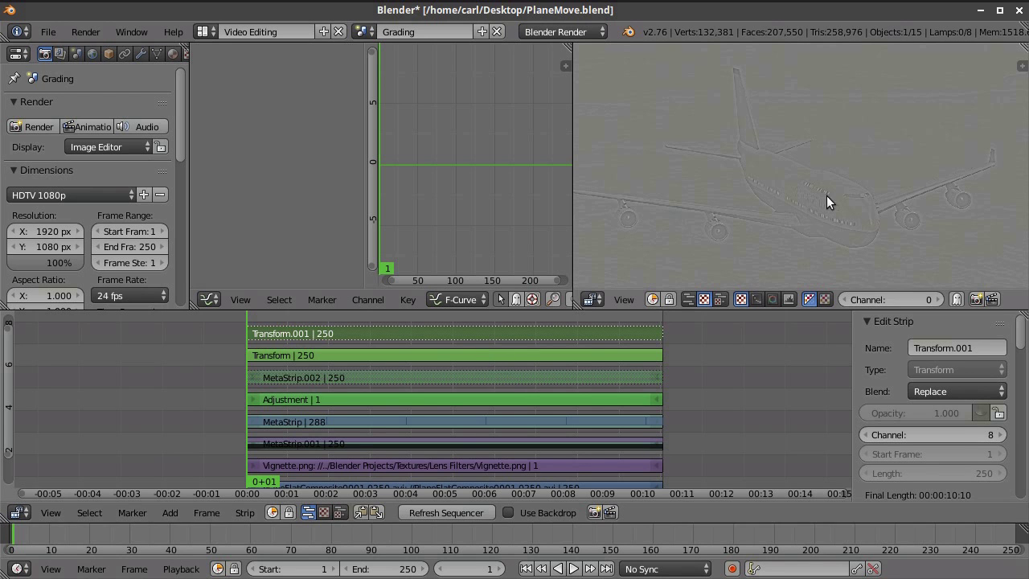
Add a Curves modifier to the original Transform strip and invert its combined curve, with the start point at full and the end point at 0
{"action": "left_click", "coordinate": [602, 354]}
{"action": "scroll", "coordinate": [720, 224], "scroll_direction": "up", "scroll_amount": 5}
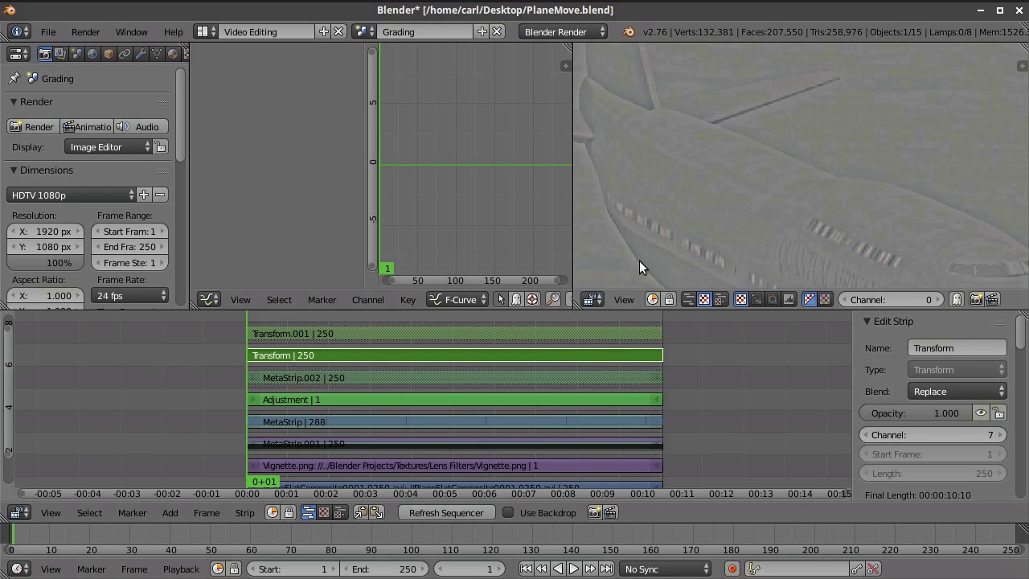
{"action": "scroll", "coordinate": [711, 223], "scroll_direction": "down", "scroll_amount": 2}
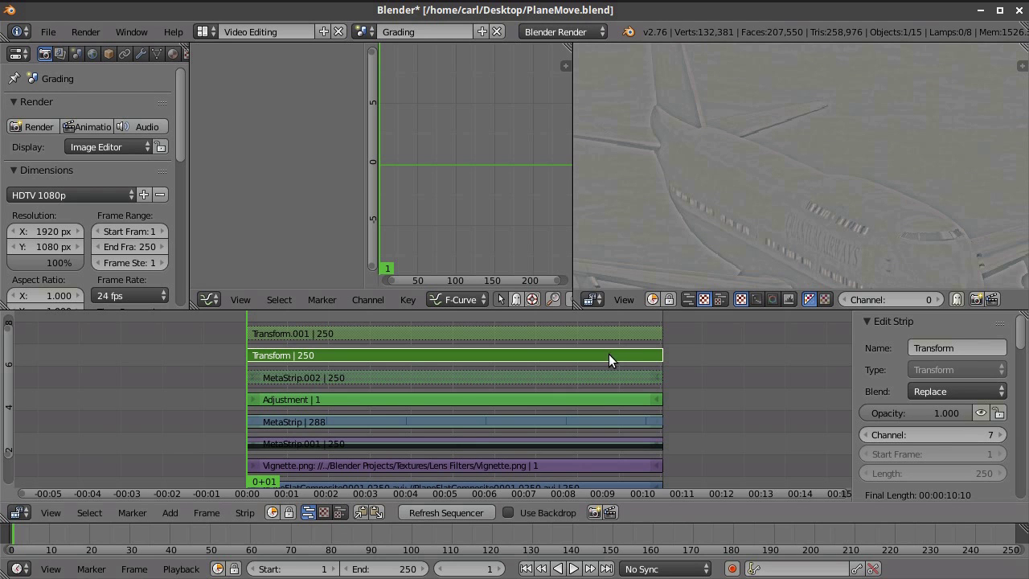
{"action": "scroll", "coordinate": [958, 440], "scroll_direction": "down", "scroll_amount": 12}
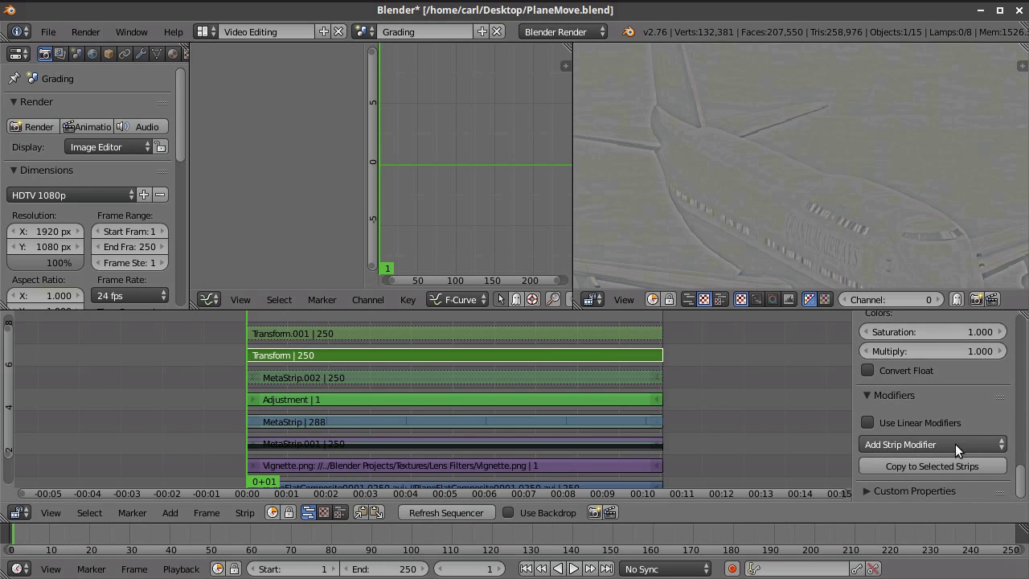
{"action": "left_click", "coordinate": [948, 444]}
{"action": "left_click", "coordinate": [914, 479]}
{"action": "scroll", "coordinate": [934, 390], "scroll_direction": "down", "scroll_amount": 5}
{"action": "left_click_drag", "start_coordinate": [865, 463], "coordinate": [866, 331]}
{"action": "left_click_drag", "start_coordinate": [1001, 338], "coordinate": [1002, 468]}
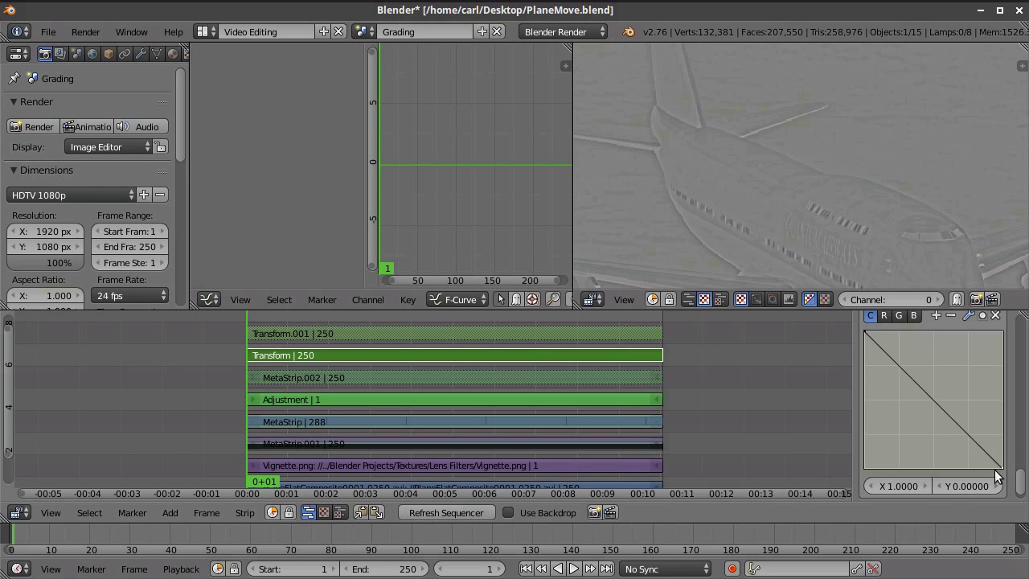
Set the X value of the inverted curve's lower end point to 0.5
{"action": "left_click", "coordinate": [894, 486]}
{"action": "type", "text": "0.5"}
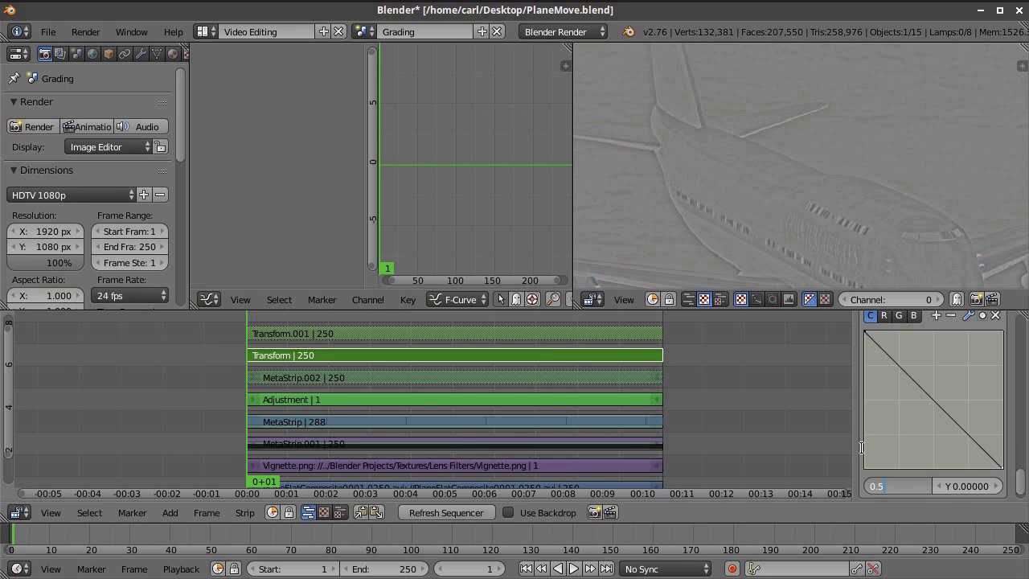
{"action": "key", "text": "Return"}
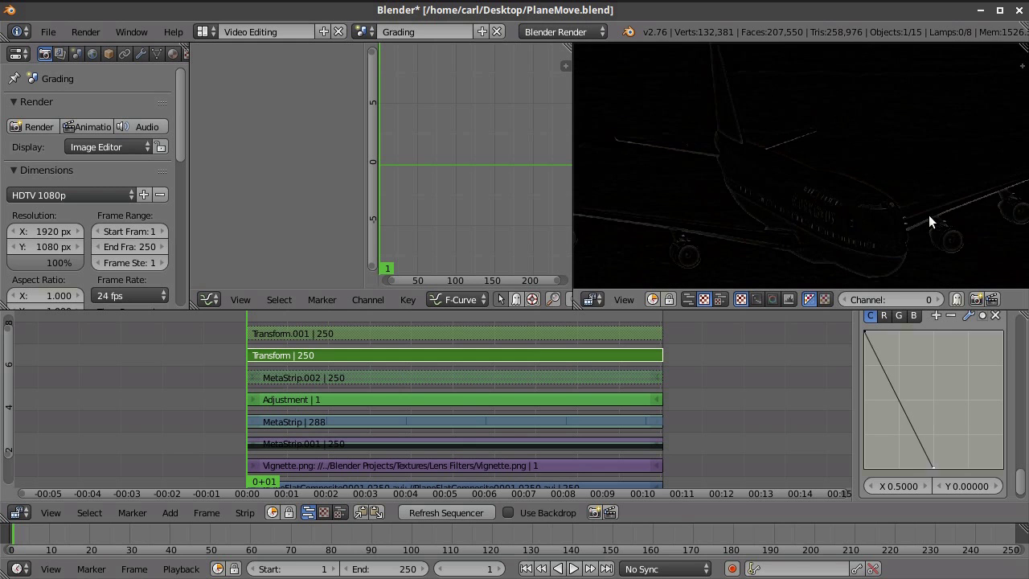
{"action": "scroll", "coordinate": [947, 361], "scroll_direction": "up", "scroll_amount": 5}
{"action": "scroll", "coordinate": [952, 351], "scroll_direction": "up", "scroll_amount": 2}
Unmute the Transform.001 strip and add a Curves modifier to it
{"action": "right_click", "coordinate": [518, 332]}
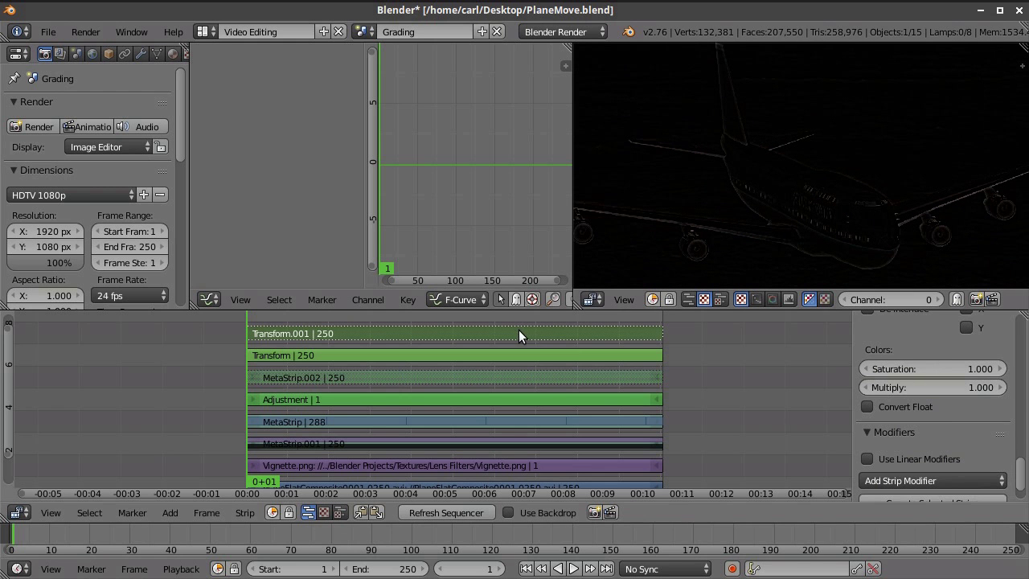
{"action": "scroll", "coordinate": [939, 334], "scroll_direction": "up", "scroll_amount": 5}
{"action": "scroll", "coordinate": [953, 341], "scroll_direction": "up", "scroll_amount": 8}
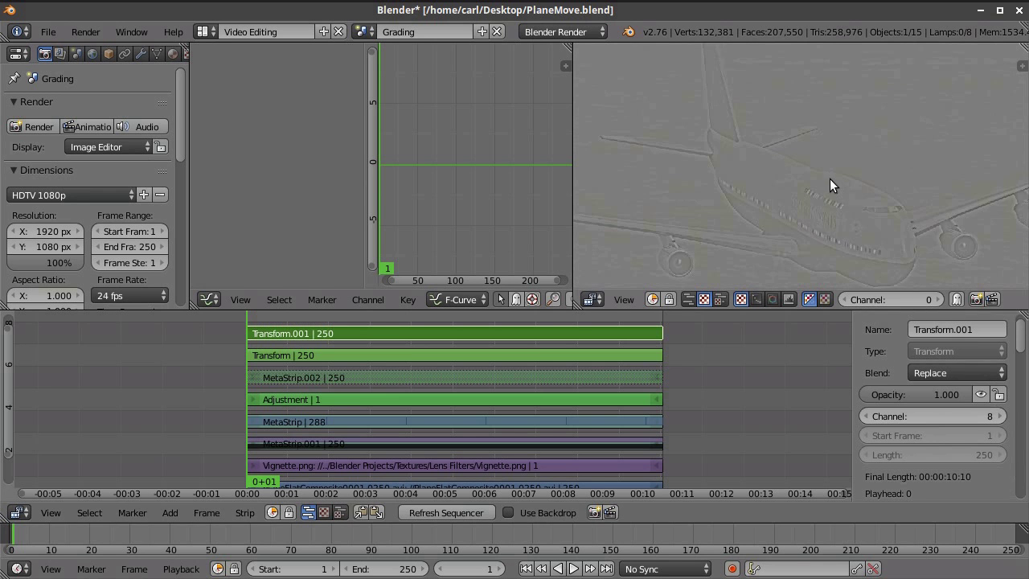
{"action": "scroll", "coordinate": [988, 437], "scroll_direction": "down", "scroll_amount": 12}
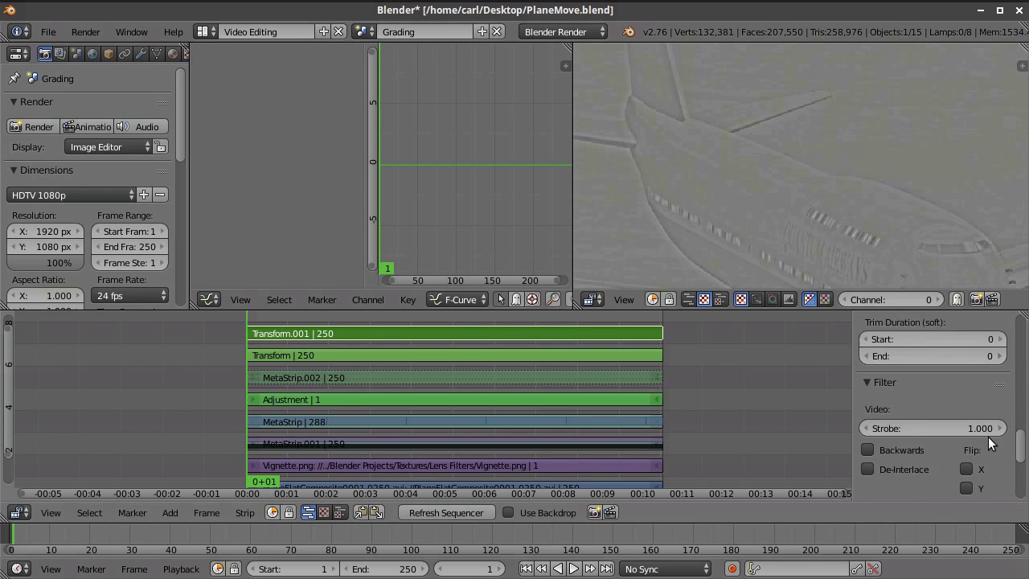
{"action": "left_click", "coordinate": [975, 443]}
{"action": "left_click", "coordinate": [916, 483]}
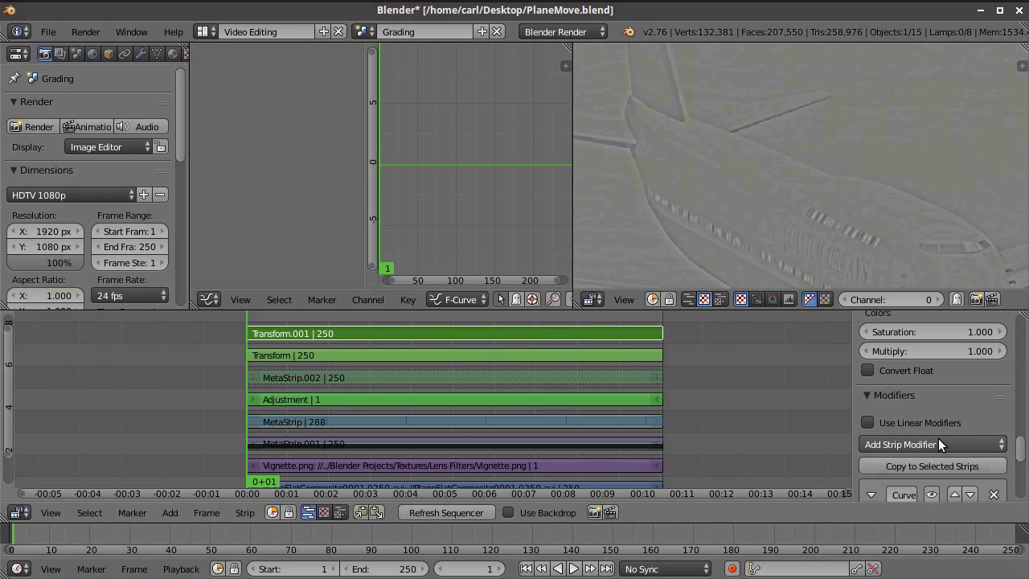
{"action": "scroll", "coordinate": [936, 376], "scroll_direction": "down", "scroll_amount": 5}
{"action": "scroll", "coordinate": [935, 379], "scroll_direction": "down", "scroll_amount": 3}
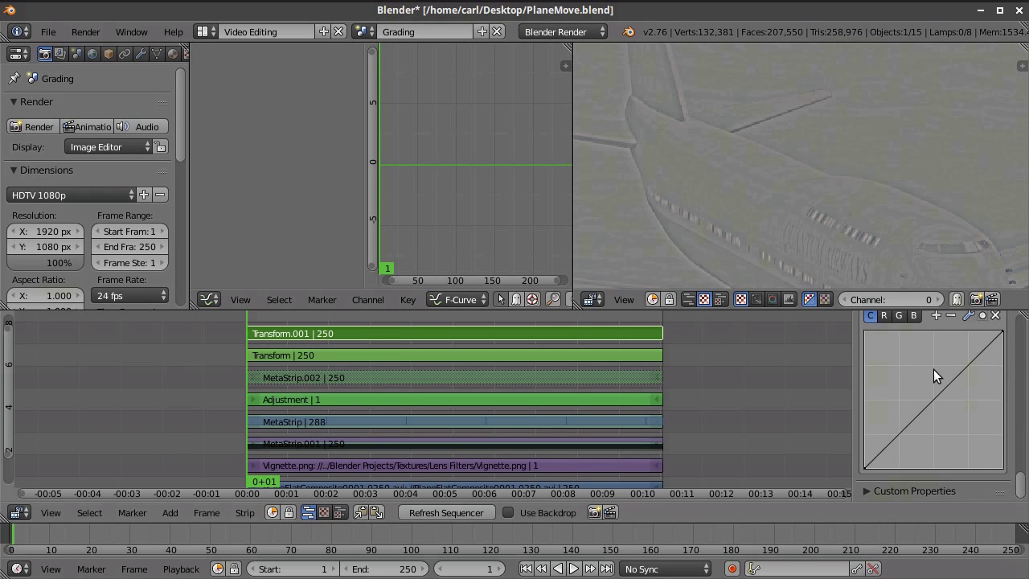
Set the X value of the lower start point on Transform.001's curve to 0.5
{"action": "left_click", "coordinate": [869, 465]}
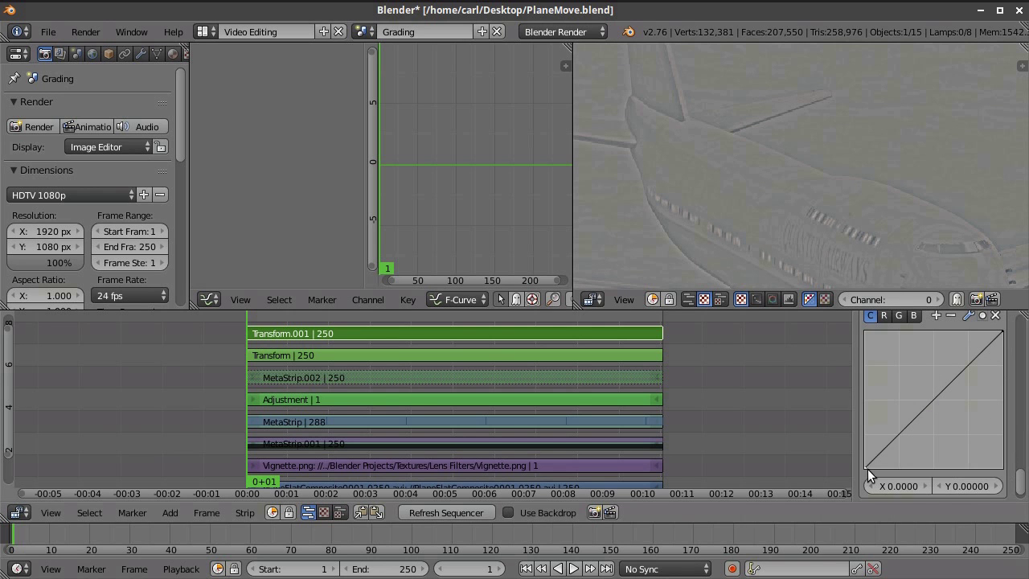
{"action": "left_click", "coordinate": [914, 482]}
{"action": "type", "text": "0.5"}
{"action": "key", "text": "Return"}
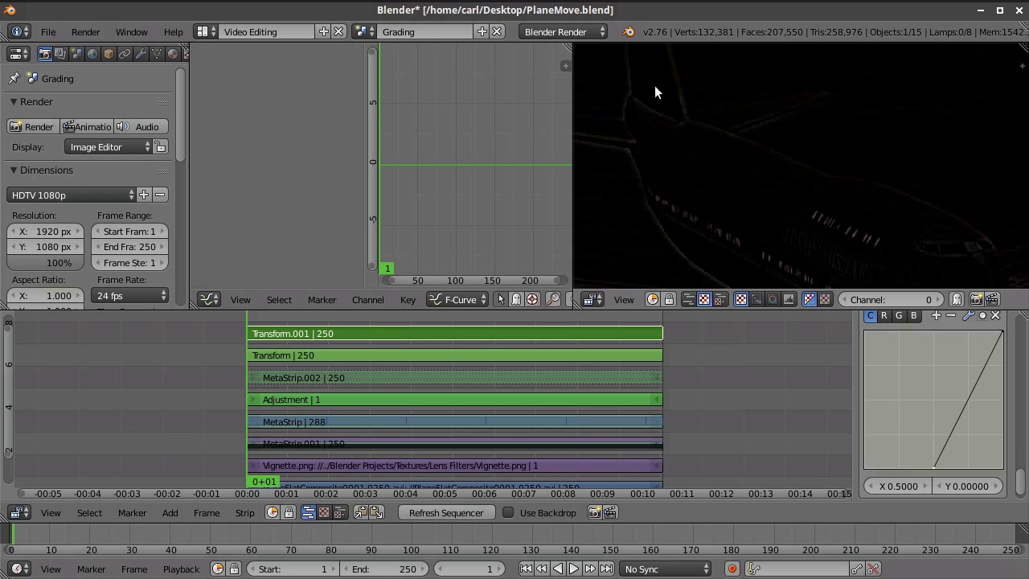
{"action": "scroll", "coordinate": [669, 259], "scroll_direction": "down", "scroll_amount": 4}
{"action": "middle_click_drag", "start_coordinate": [934, 226], "coordinate": [859, 174]}
{"action": "scroll", "coordinate": [860, 193], "scroll_direction": "down", "scroll_amount": 3}
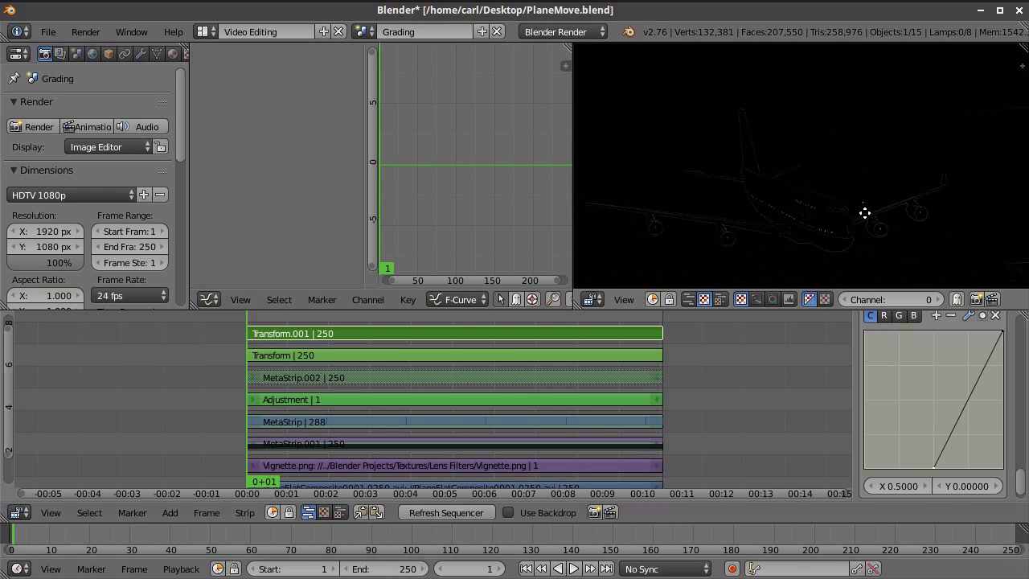
{"action": "middle_click_drag", "start_coordinate": [799, 198], "coordinate": [784, 171]}
Mute the Transform.001 strip, and set the blend mode of the Transform strip to Subtract
{"action": "scroll", "coordinate": [986, 378], "scroll_direction": "up", "scroll_amount": 5}
{"action": "scroll", "coordinate": [986, 378], "scroll_direction": "up", "scroll_amount": 8}
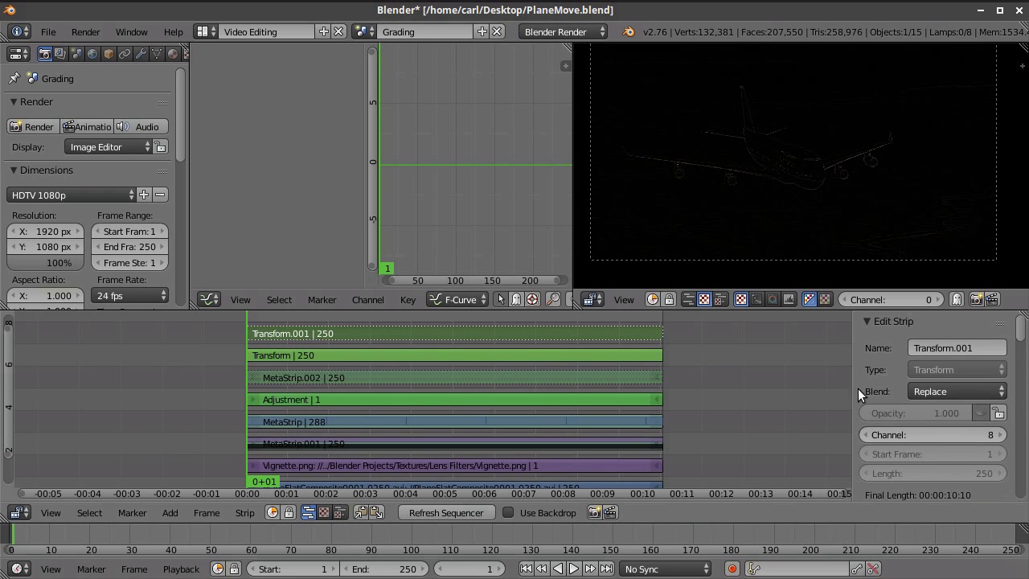
{"action": "left_click", "coordinate": [555, 351]}
{"action": "scroll", "coordinate": [794, 166], "scroll_direction": "up", "scroll_amount": 2}
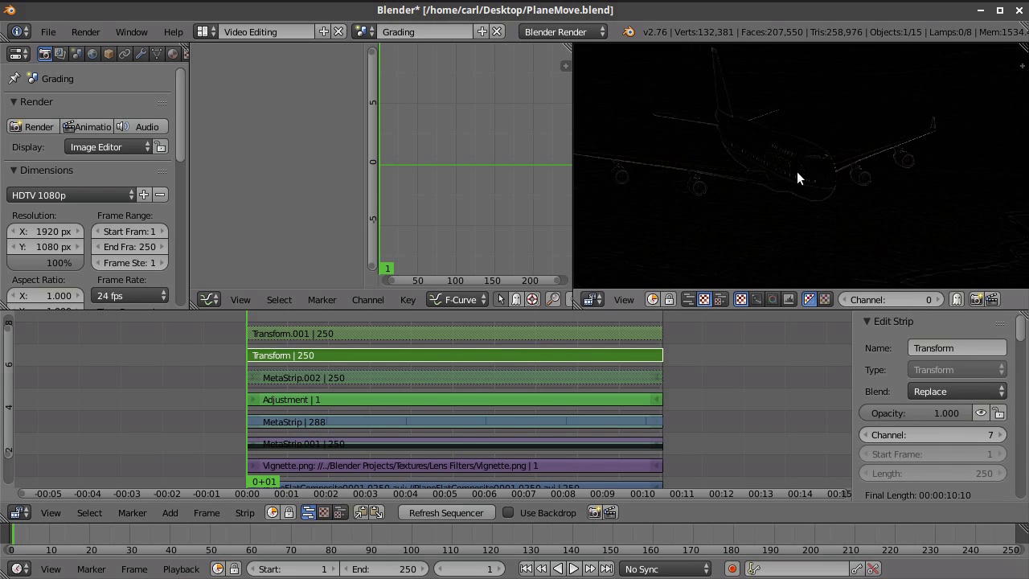
{"action": "scroll", "coordinate": [761, 202], "scroll_direction": "up", "scroll_amount": 4}
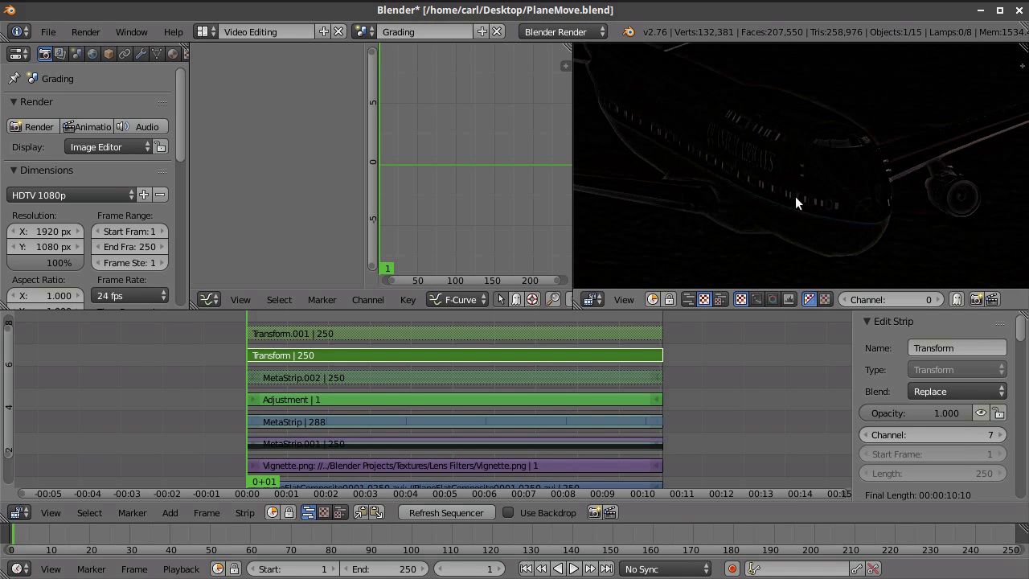
{"action": "left_click", "coordinate": [931, 387]}
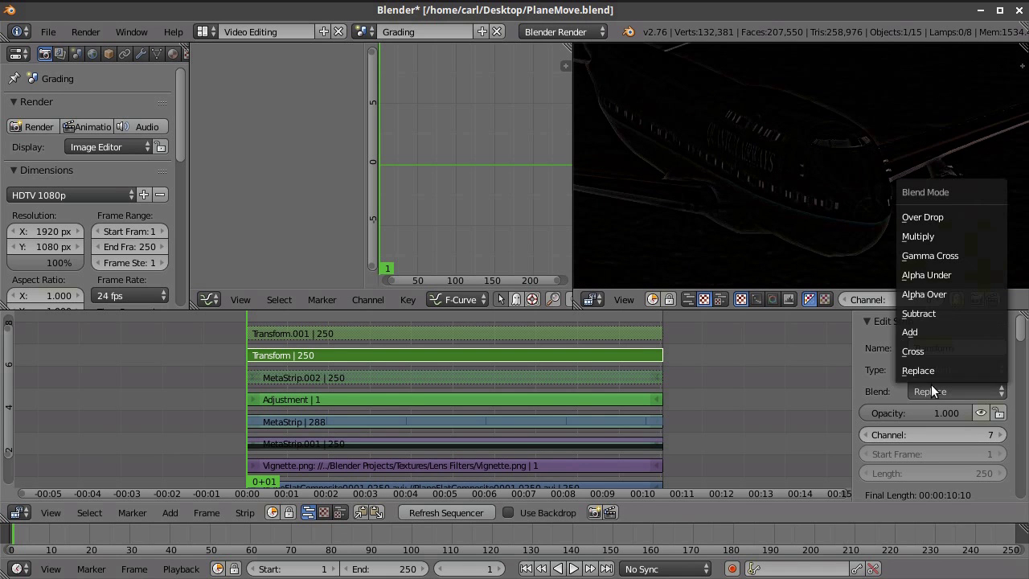
{"action": "left_click", "coordinate": [937, 314]}
{"action": "scroll", "coordinate": [862, 147], "scroll_direction": "up", "scroll_amount": 2}
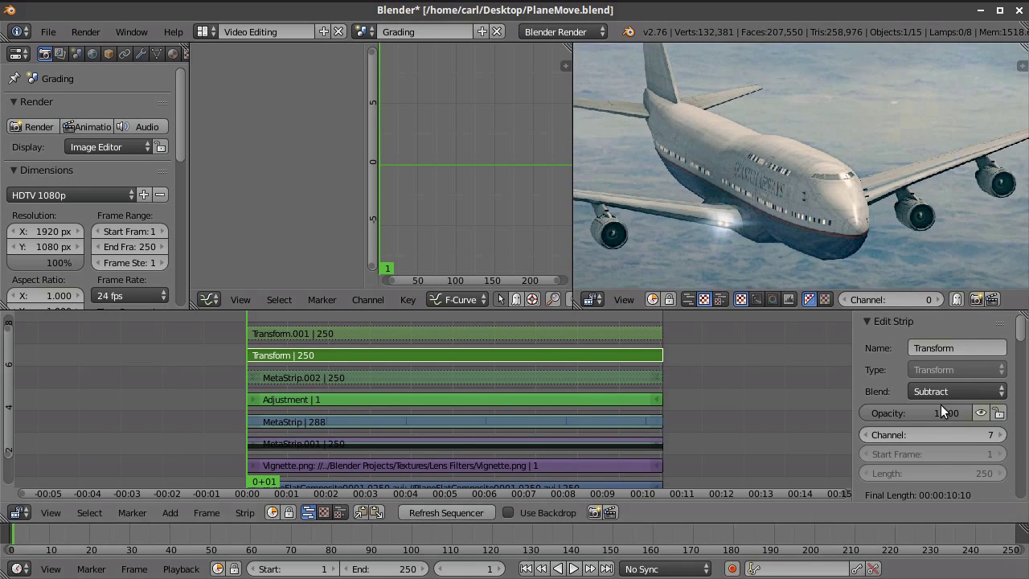
Compare the plane's dark edges in the preview with the Transform strip muted and unmuted, leaving it unmuted
{"action": "left_click", "coordinate": [980, 412]}
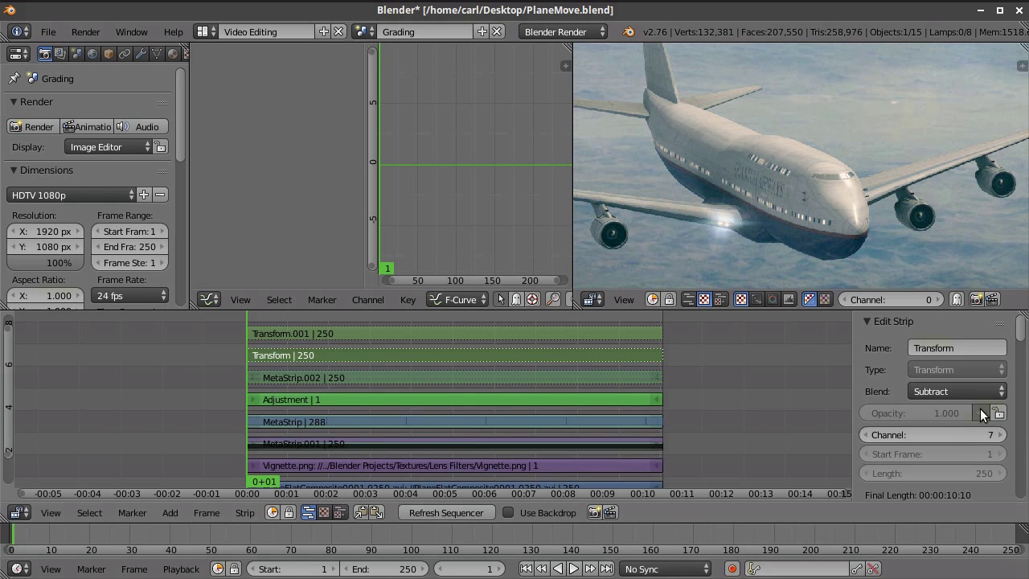
{"action": "left_click", "coordinate": [979, 410]}
{"action": "left_click", "coordinate": [979, 410]}
{"action": "left_click", "coordinate": [980, 410]}
{"action": "left_click", "coordinate": [980, 410]}
{"action": "left_click", "coordinate": [979, 410]}
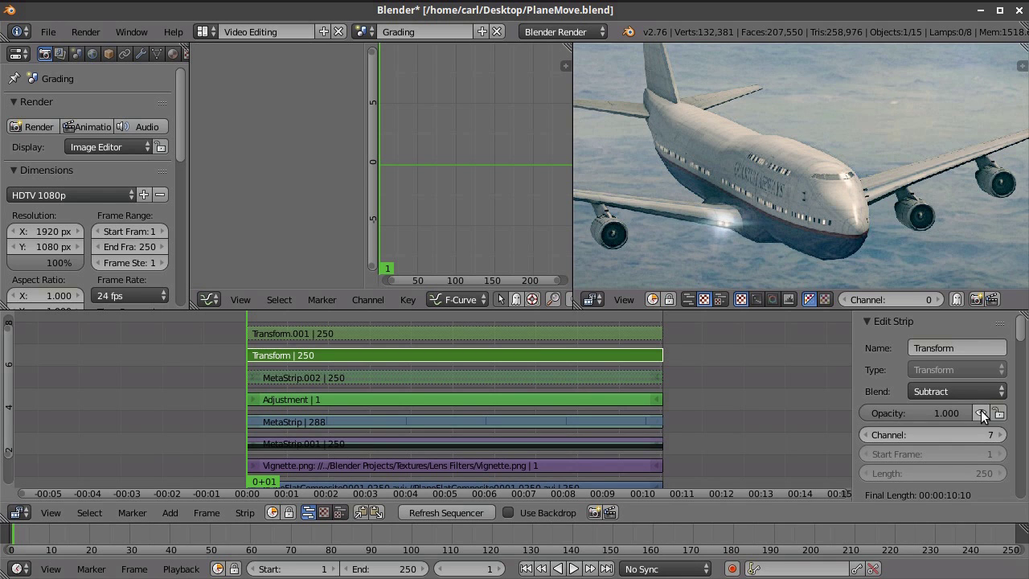
{"action": "left_click", "coordinate": [980, 411]}
{"action": "left_click", "coordinate": [981, 411]}
{"action": "left_click", "coordinate": [980, 410]}
{"action": "left_click", "coordinate": [980, 411]}
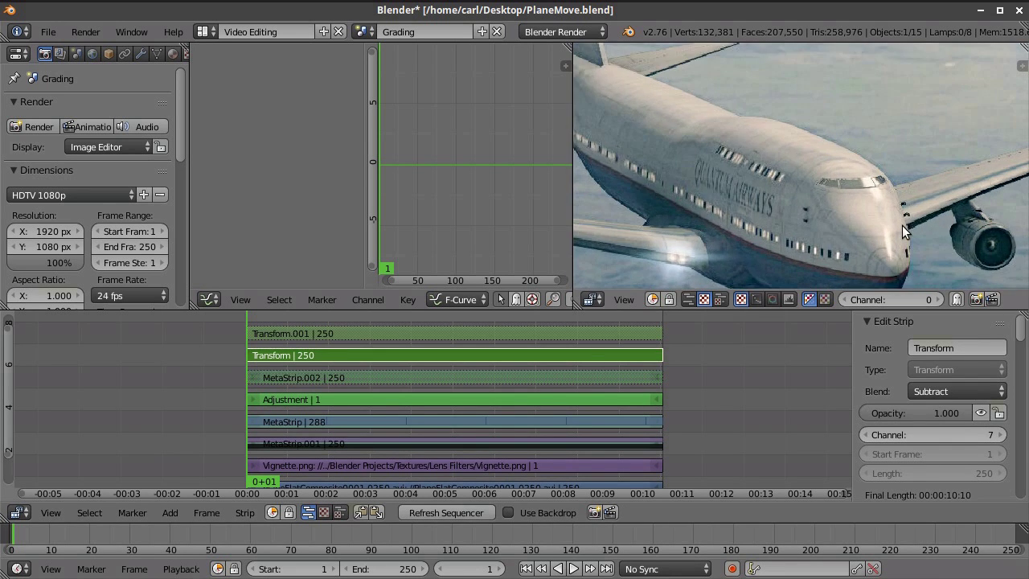
Unmute the Transform.001 strip and set its blend mode to Add
{"action": "left_click", "coordinate": [561, 335]}
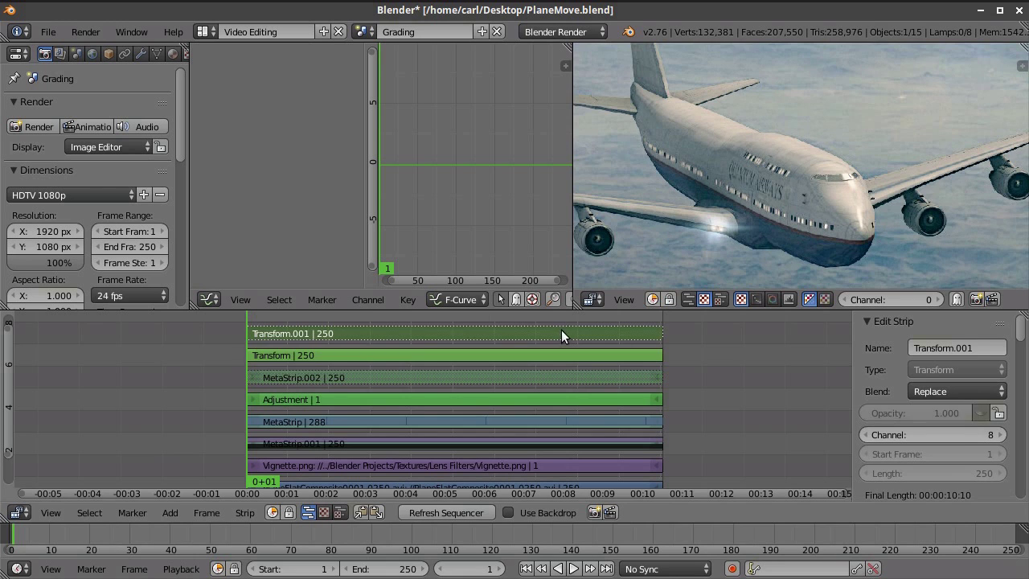
{"action": "left_click", "coordinate": [981, 412]}
{"action": "left_click", "coordinate": [950, 392]}
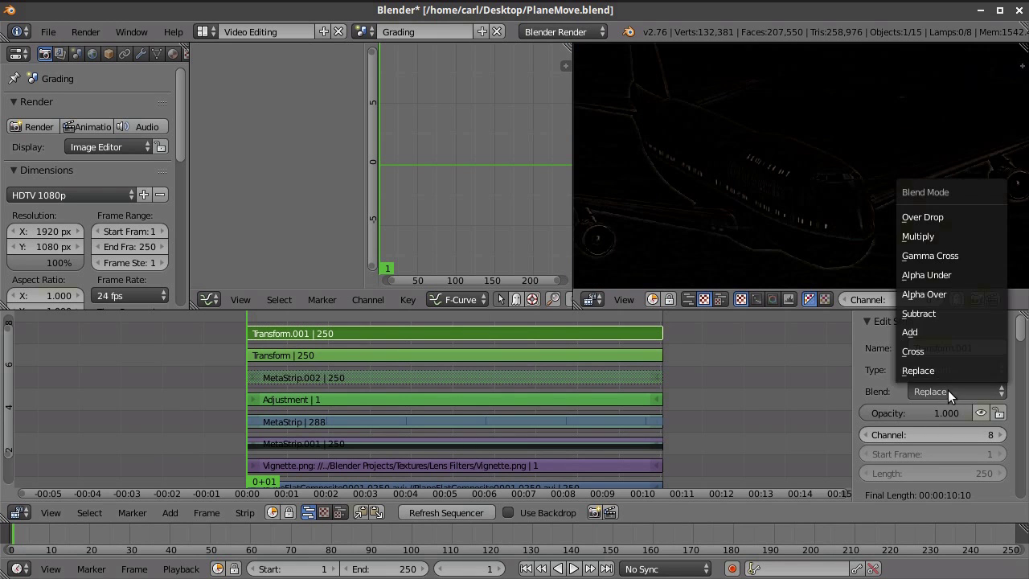
{"action": "left_click", "coordinate": [920, 331]}
Compare the preview with Transform.001 muted and unmuted, leave it unmuted, and inspect the plane both as a whole and close up
{"action": "left_click", "coordinate": [982, 410]}
{"action": "left_click", "coordinate": [982, 410]}
{"action": "left_click", "coordinate": [982, 411]}
{"action": "left_click", "coordinate": [982, 410]}
{"action": "scroll", "coordinate": [826, 197], "scroll_direction": "down", "scroll_amount": 10}
{"action": "scroll", "coordinate": [825, 193], "scroll_direction": "down", "scroll_amount": 7}
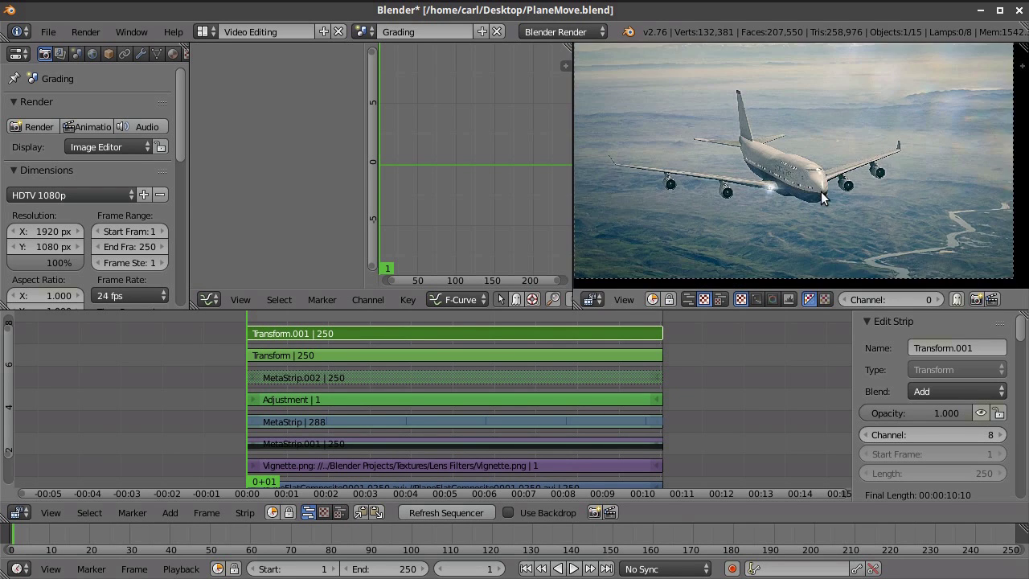
{"action": "scroll", "coordinate": [823, 191], "scroll_direction": "up", "scroll_amount": 13}
{"action": "middle_click_drag", "start_coordinate": [825, 190], "coordinate": [835, 208]}
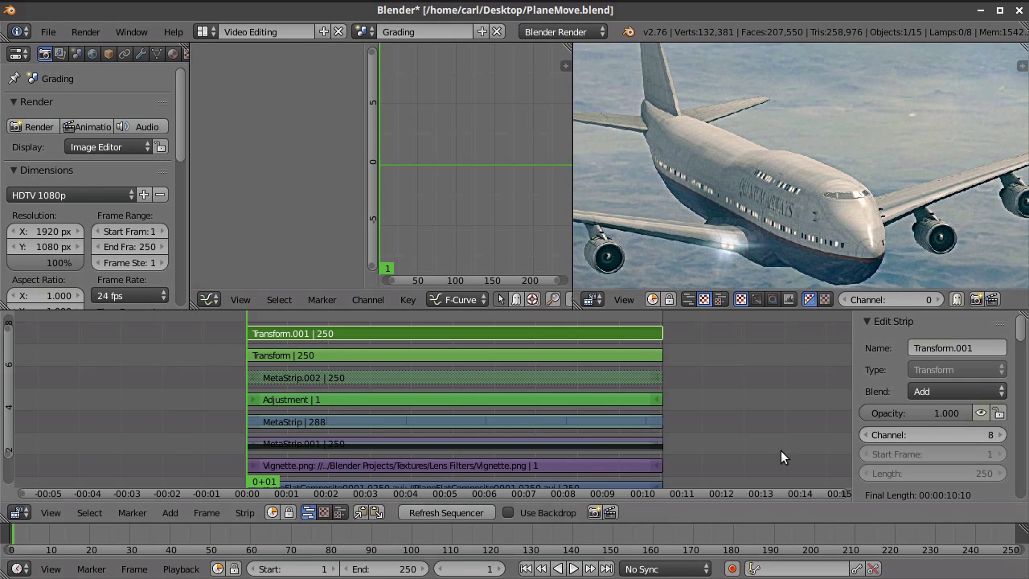
Add frame_0001.png to frame_0025.png from the Frames folder as an image strip starting at frame 1 above Transform.001, and inspect the preview
{"action": "scroll", "coordinate": [765, 443], "scroll_direction": "down", "scroll_amount": 4}
{"action": "middle_click_drag", "start_coordinate": [745, 412], "coordinate": [802, 511]}
{"action": "scroll", "coordinate": [844, 197], "scroll_direction": "up", "scroll_amount": 2}
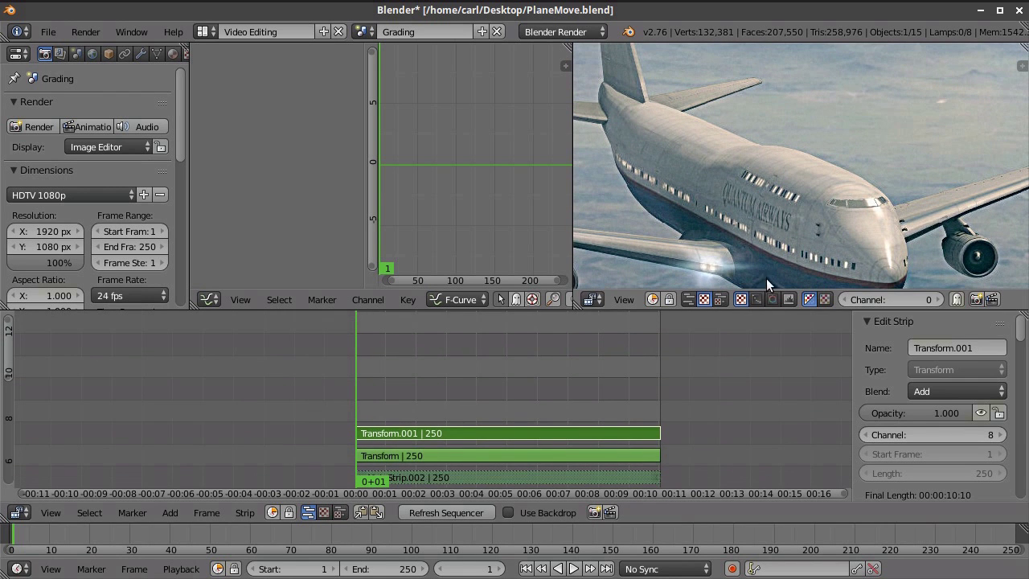
{"action": "scroll", "coordinate": [752, 409], "scroll_direction": "down", "scroll_amount": 2}
{"action": "left_click", "coordinate": [169, 512]}
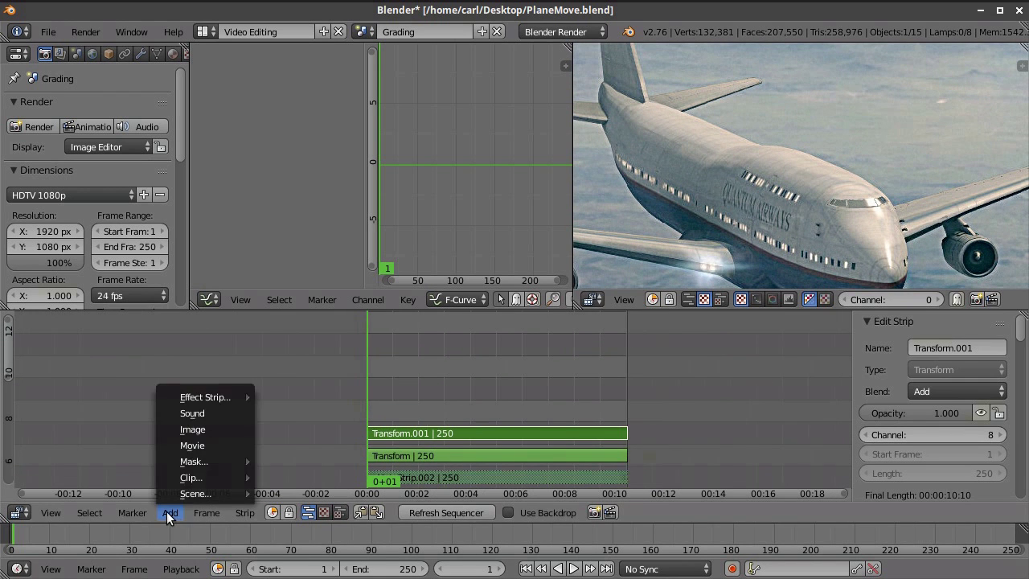
{"action": "mouse_move", "coordinate": [184, 399]}
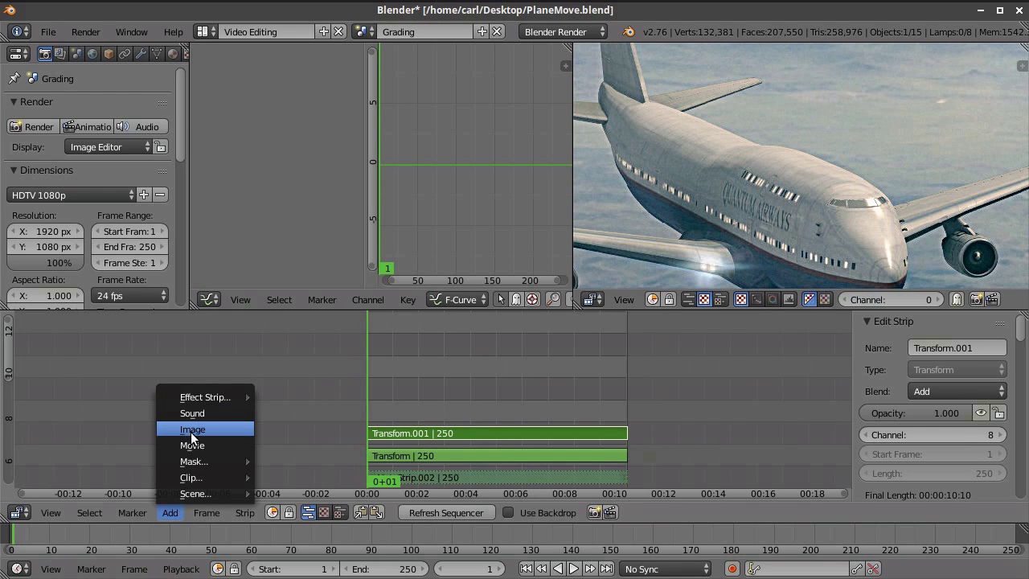
{"action": "left_click", "coordinate": [191, 428]}
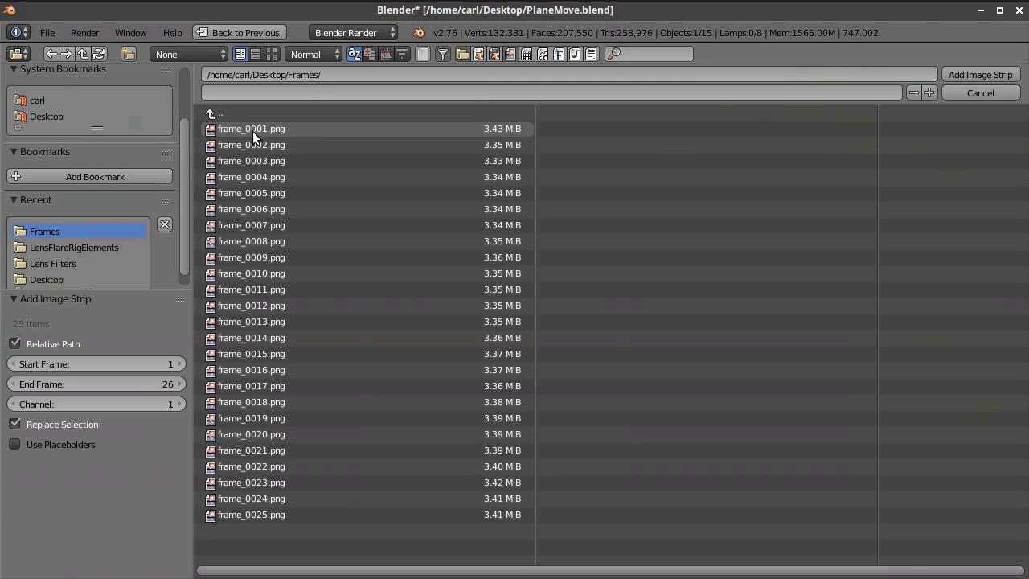
{"action": "key", "text": "a"}
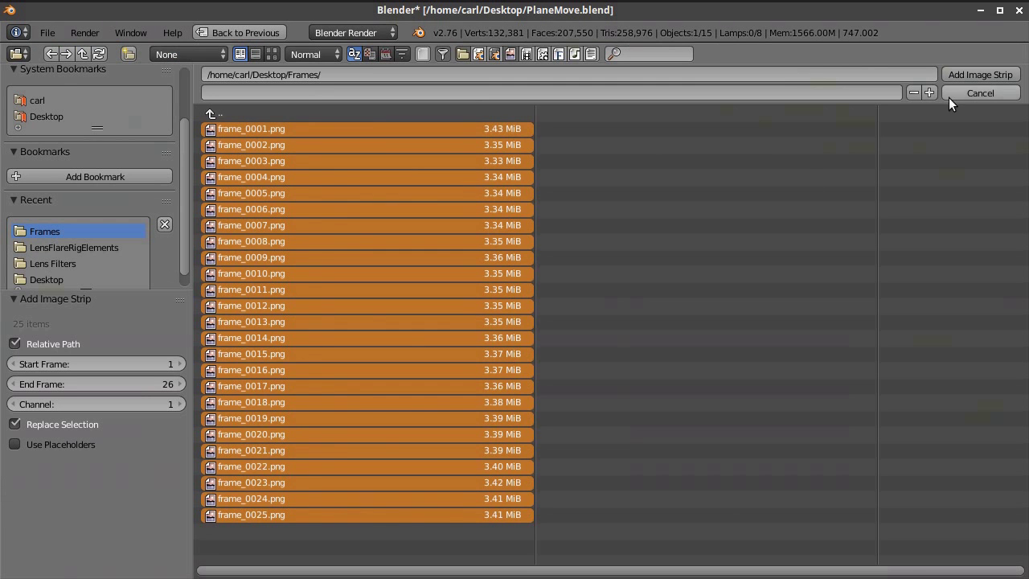
{"action": "left_click", "coordinate": [974, 74]}
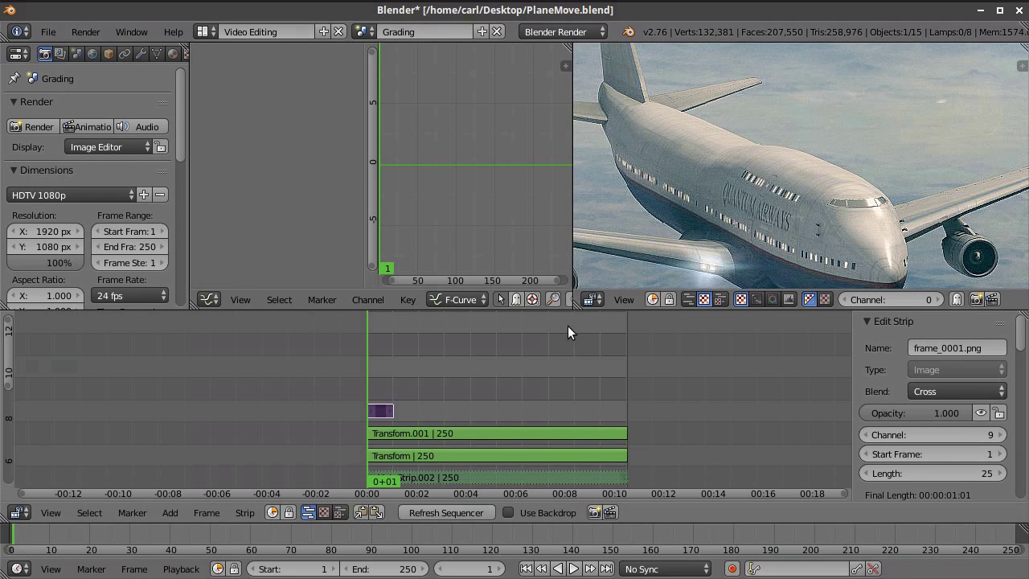
{"action": "scroll", "coordinate": [771, 171], "scroll_direction": "up", "scroll_amount": 5}
{"action": "middle_click_drag", "start_coordinate": [726, 120], "coordinate": [775, 193]}
{"action": "scroll", "coordinate": [775, 193], "scroll_direction": "down", "scroll_amount": 5}
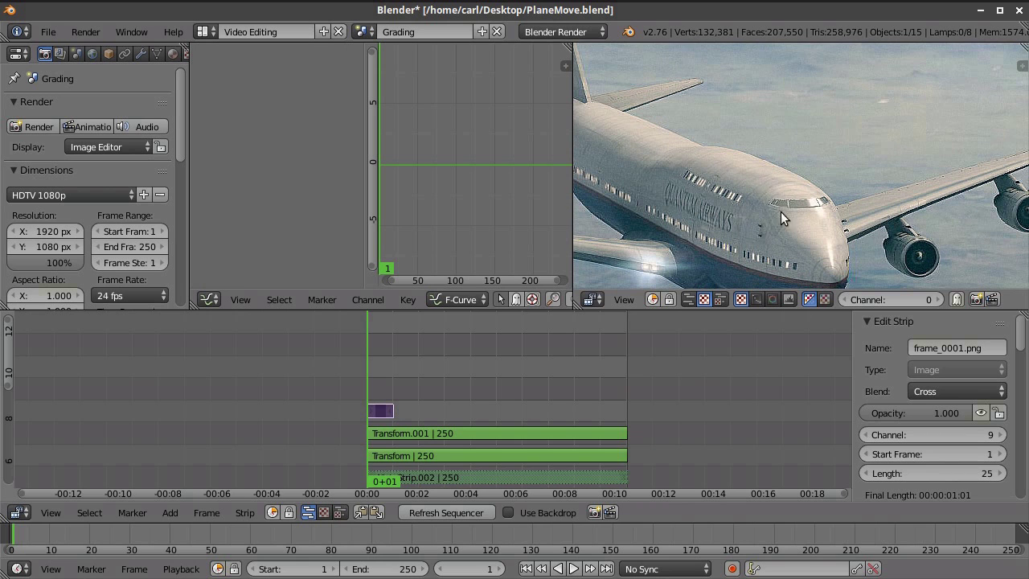
Compare the preview with the frame_0001.png image strip muted and unmuted, and delete that strip
{"action": "left_click", "coordinate": [981, 411]}
{"action": "left_click", "coordinate": [981, 408]}
{"action": "left_click", "coordinate": [980, 409]}
{"action": "left_click", "coordinate": [980, 407]}
{"action": "left_click", "coordinate": [979, 407]}
{"action": "left_click", "coordinate": [979, 407]}
{"action": "left_click", "coordinate": [980, 406]}
{"action": "left_click", "coordinate": [980, 406]}
{"action": "key", "text": "x"}
{"action": "left_click", "coordinate": [376, 412]}
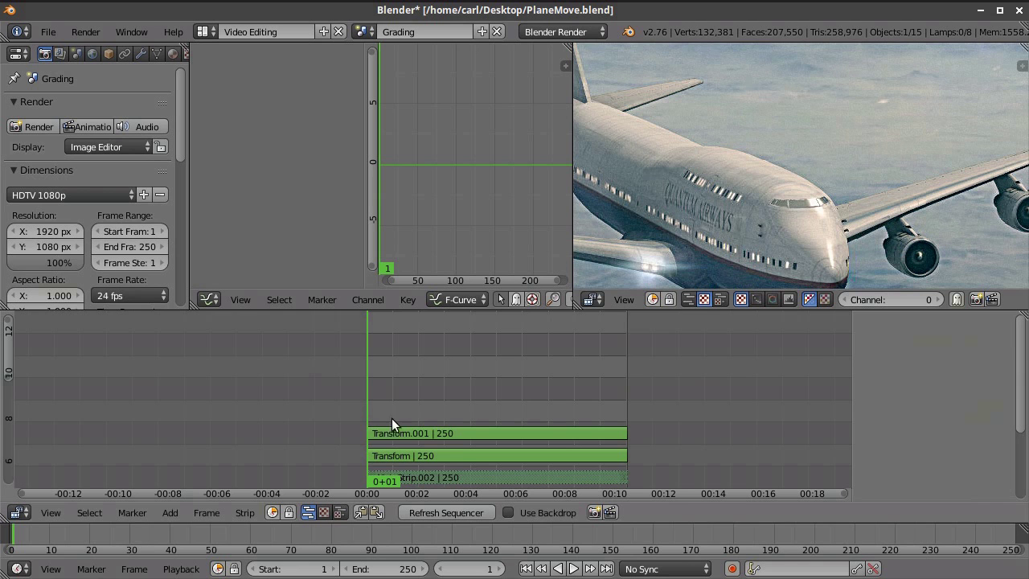
Set the opacity of the Transform.001 strip to 0.5
{"action": "left_click", "coordinate": [461, 435]}
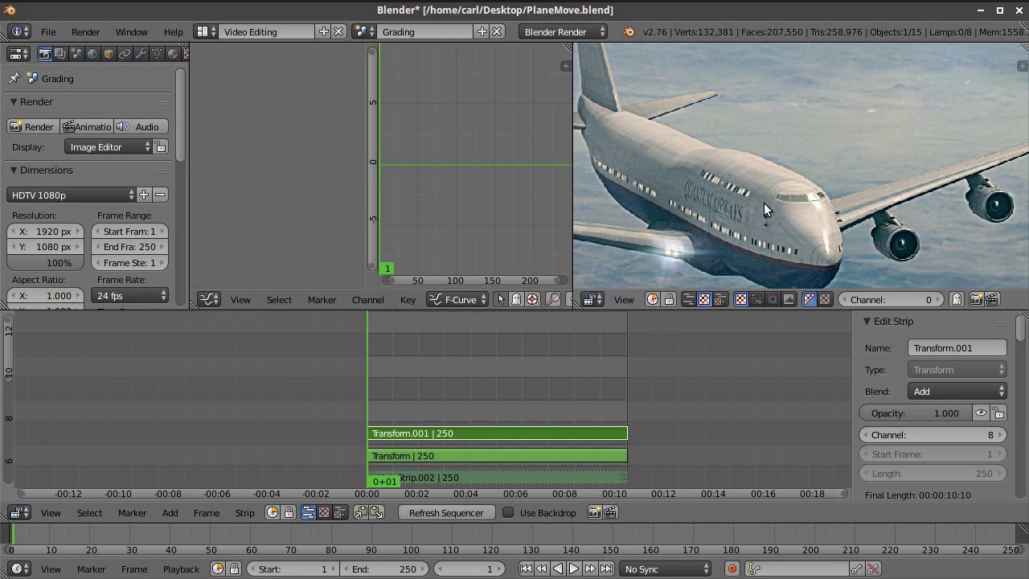
{"action": "left_click", "coordinate": [935, 413]}
{"action": "type", "text": "0"}
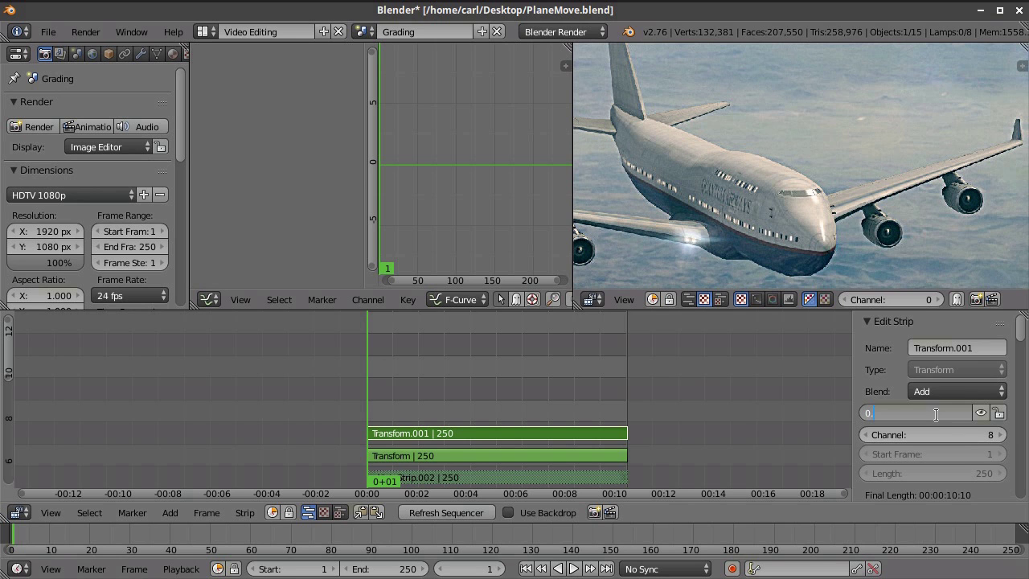
{"action": "type", "text": "."}
{"action": "key", "text": "Return"}
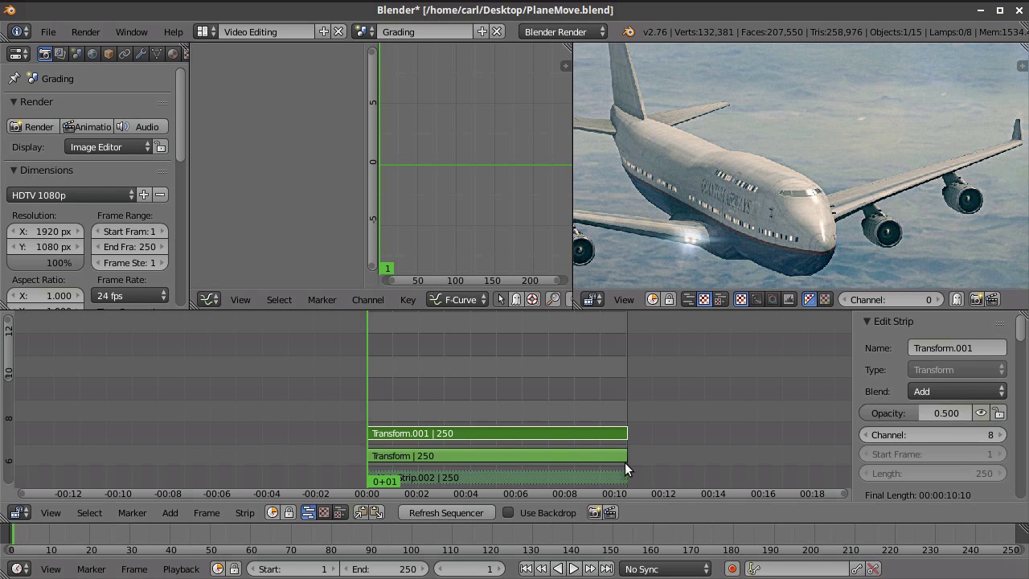
Set the opacity of the subtracting Transform strip to 0.5
{"action": "right_click", "coordinate": [628, 456]}
{"action": "left_click", "coordinate": [924, 413]}
{"action": "type", "text": "0."}
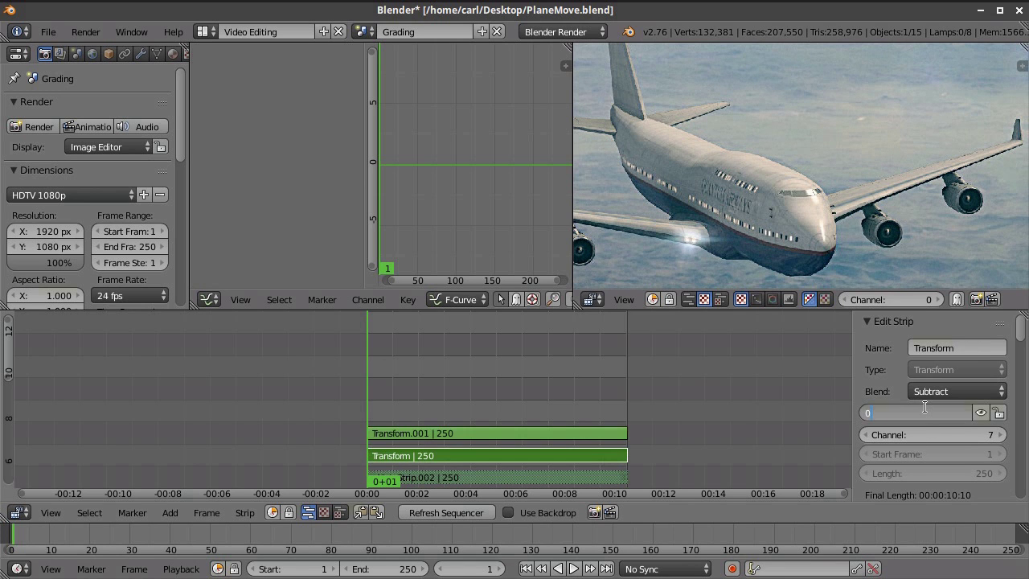
{"action": "type", "text": "5"}
{"action": "key", "text": "Return"}
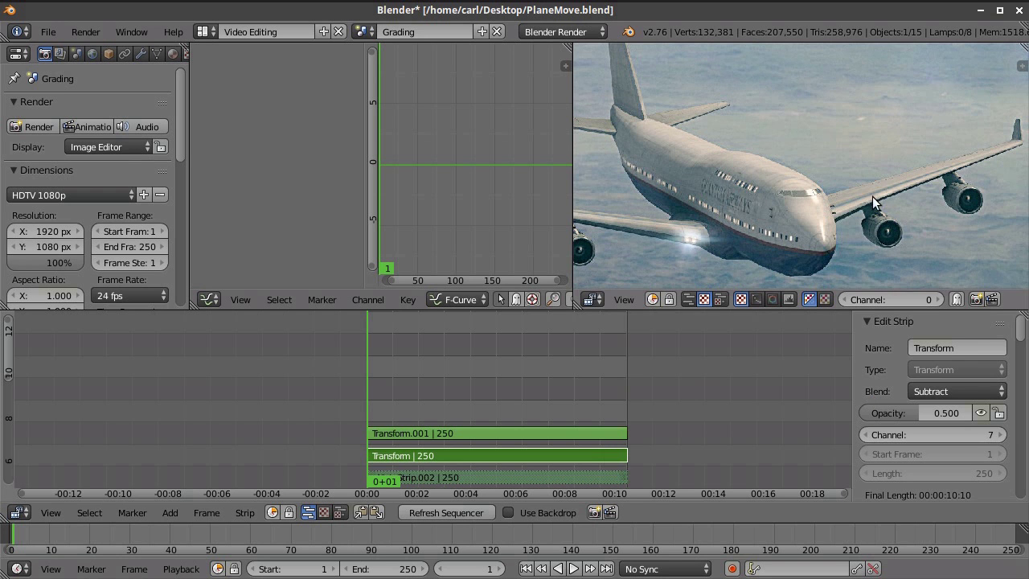
Compare the plane in the preview with both Transform strips muted and unmuted, leaving both unmuted
{"action": "middle_click_drag", "start_coordinate": [853, 214], "coordinate": [886, 193]}
{"action": "scroll", "coordinate": [877, 192], "scroll_direction": "down", "scroll_amount": 8}
{"action": "scroll", "coordinate": [886, 193], "scroll_direction": "down", "scroll_amount": 3}
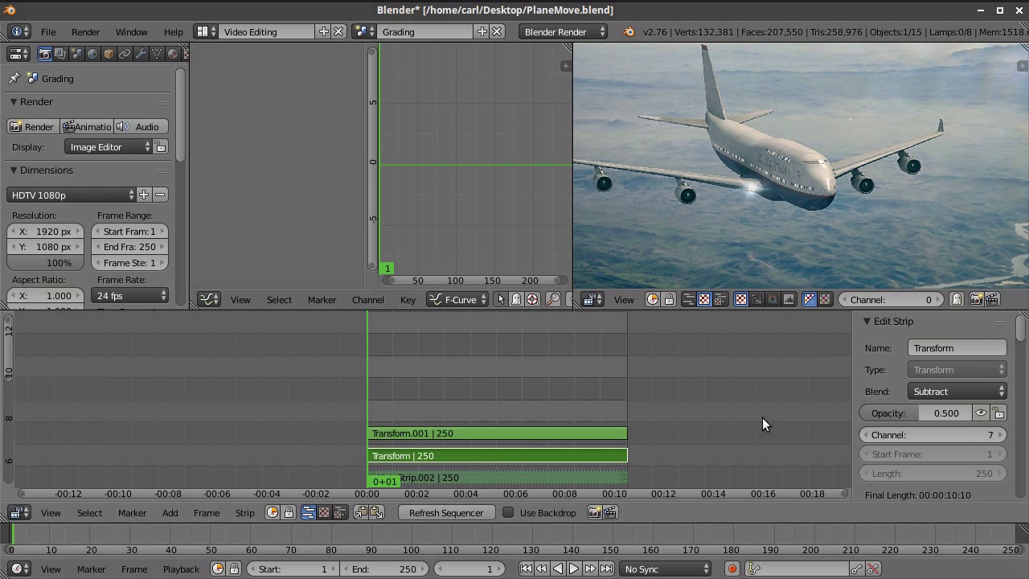
{"action": "right_click", "coordinate": [603, 436]}
{"action": "key", "text": "h"}
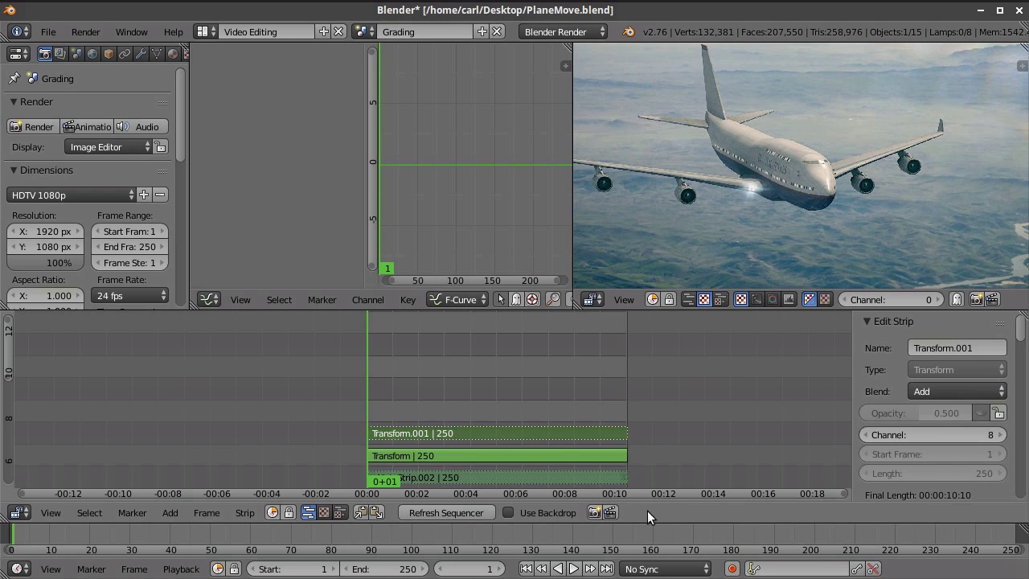
{"action": "right_click", "coordinate": [553, 455]}
{"action": "left_click", "coordinate": [979, 412]}
{"action": "scroll", "coordinate": [837, 154], "scroll_direction": "up", "scroll_amount": 4}
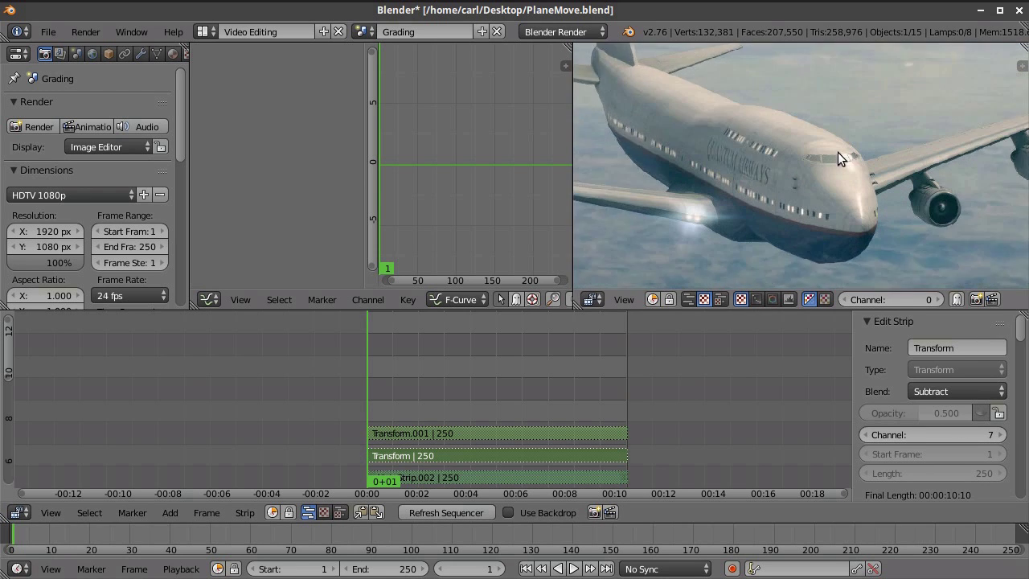
{"action": "scroll", "coordinate": [839, 145], "scroll_direction": "up", "scroll_amount": 2}
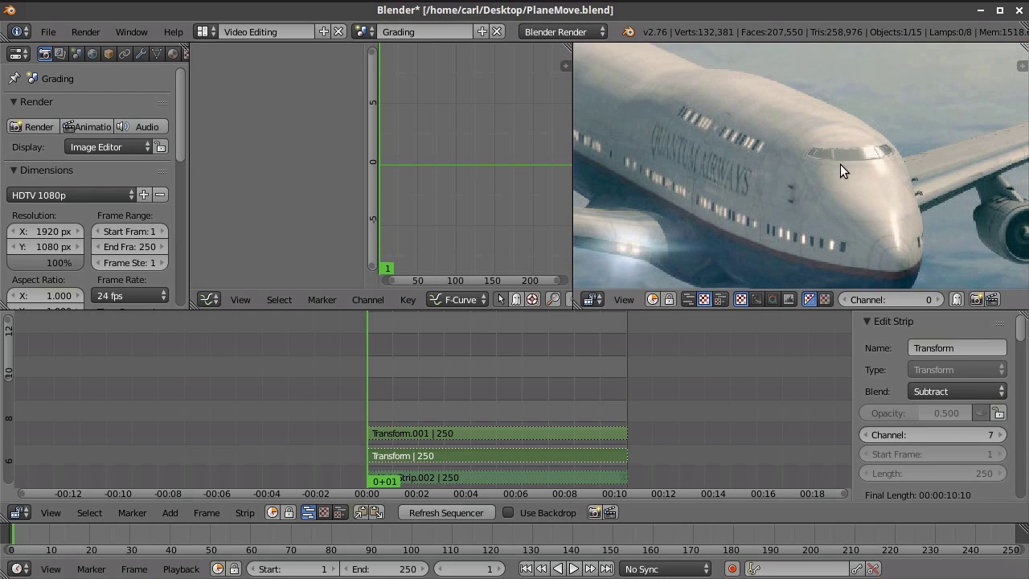
{"action": "left_click", "coordinate": [978, 411]}
{"action": "right_click", "coordinate": [596, 434]}
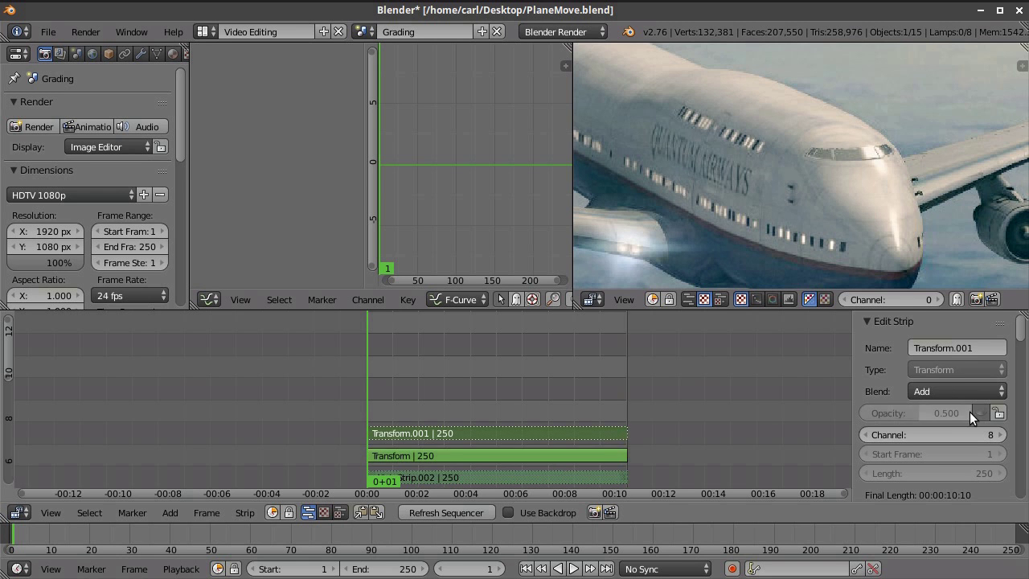
{"action": "left_click", "coordinate": [977, 412]}
{"action": "scroll", "coordinate": [873, 153], "scroll_direction": "down", "scroll_amount": 5}
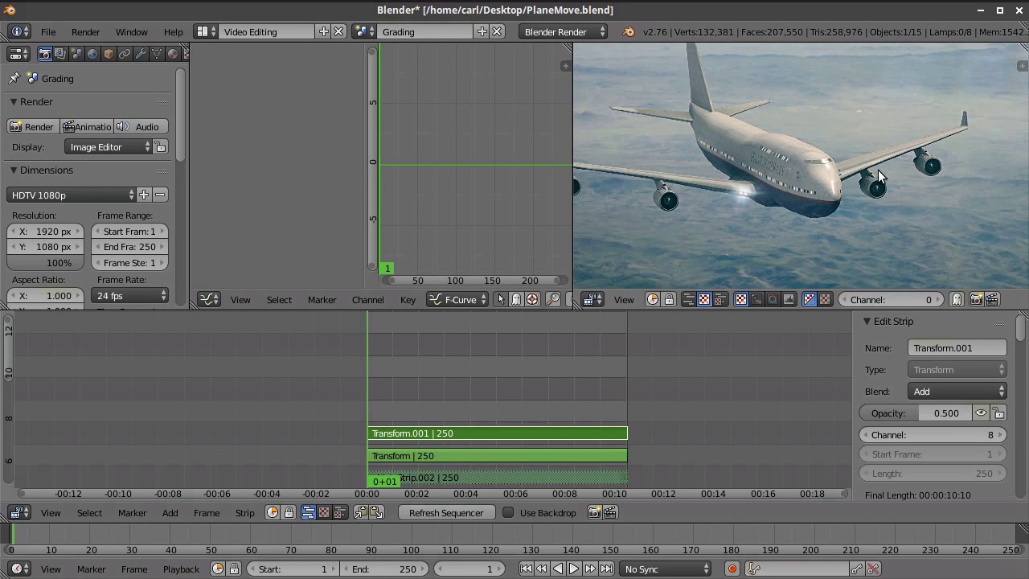
Select the MetaStrip.002 strip and review the stack of strips beneath the two Transform layers
{"action": "middle_click_drag", "start_coordinate": [845, 196], "coordinate": [840, 221]}
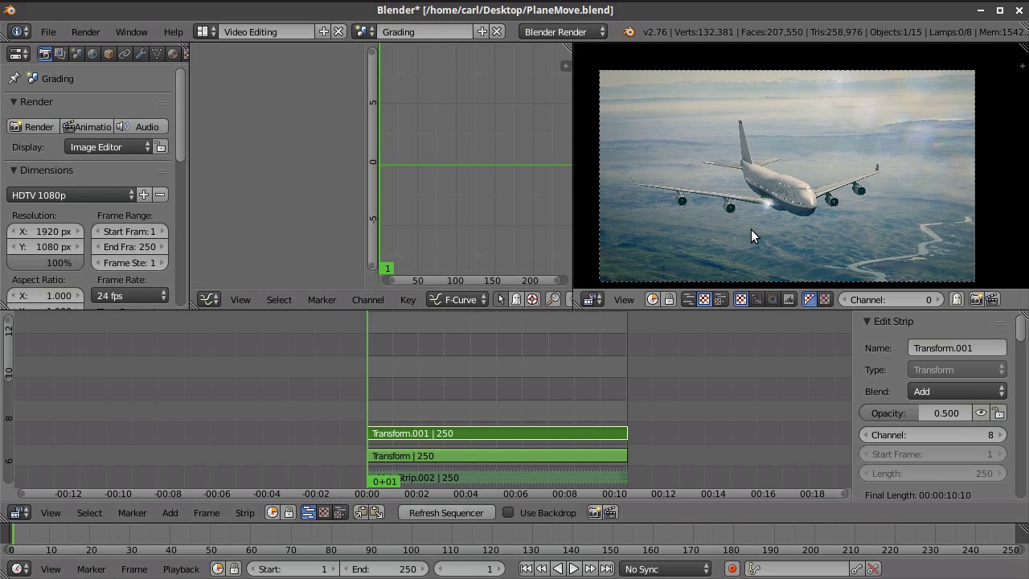
{"action": "scroll", "coordinate": [755, 232], "scroll_direction": "up", "scroll_amount": 2}
{"action": "middle_click_drag", "start_coordinate": [758, 233], "coordinate": [770, 219]}
{"action": "scroll", "coordinate": [771, 217], "scroll_direction": "down", "scroll_amount": 1}
{"action": "middle_click_drag", "start_coordinate": [652, 371], "coordinate": [628, 322]}
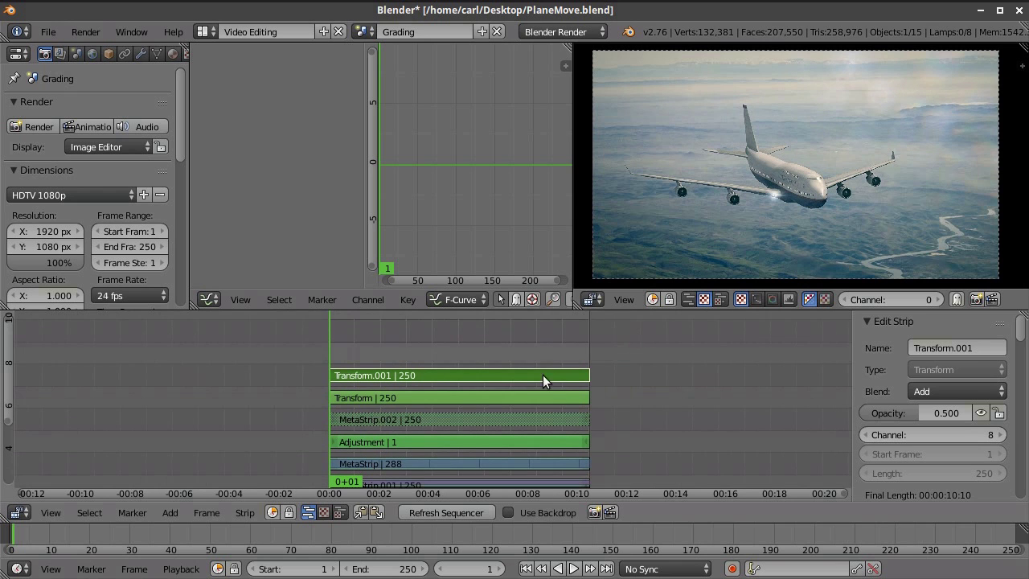
{"action": "left_click", "coordinate": [486, 420]}
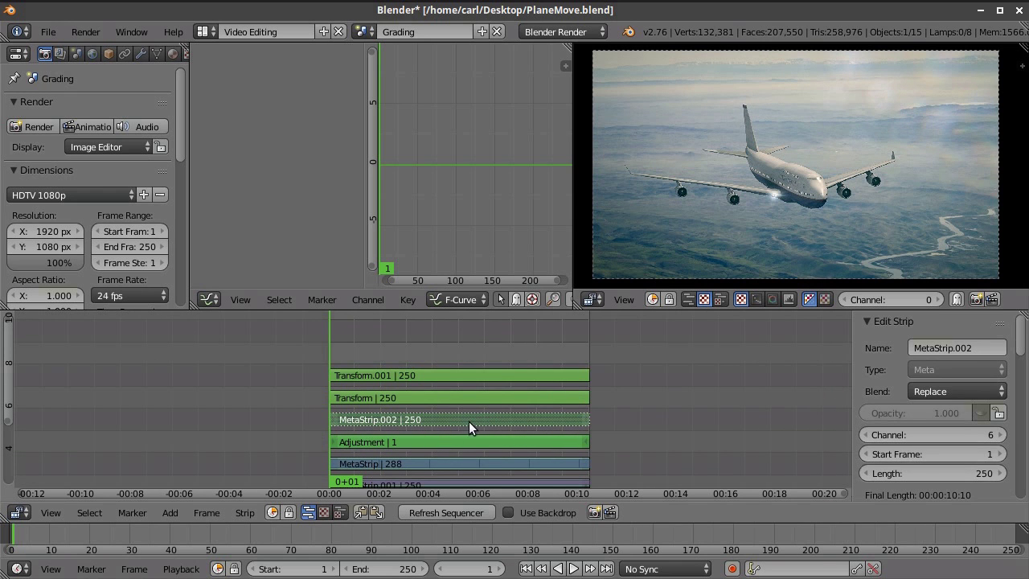
{"action": "scroll", "coordinate": [639, 422], "scroll_direction": "up", "scroll_amount": 2}
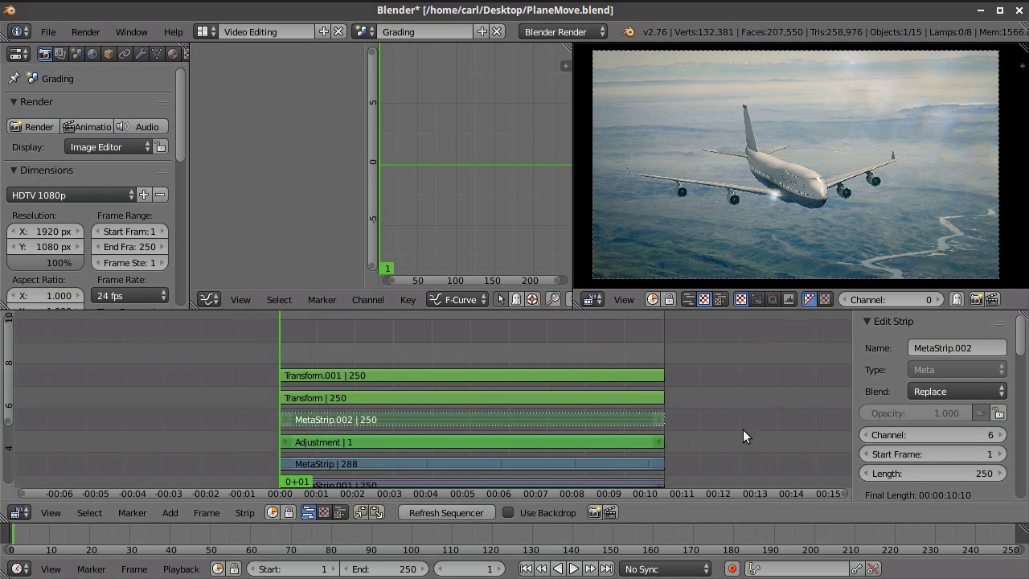
{"action": "middle_click_drag", "start_coordinate": [747, 426], "coordinate": [724, 390]}
{"action": "scroll", "coordinate": [473, 396], "scroll_direction": "up", "scroll_amount": 1}
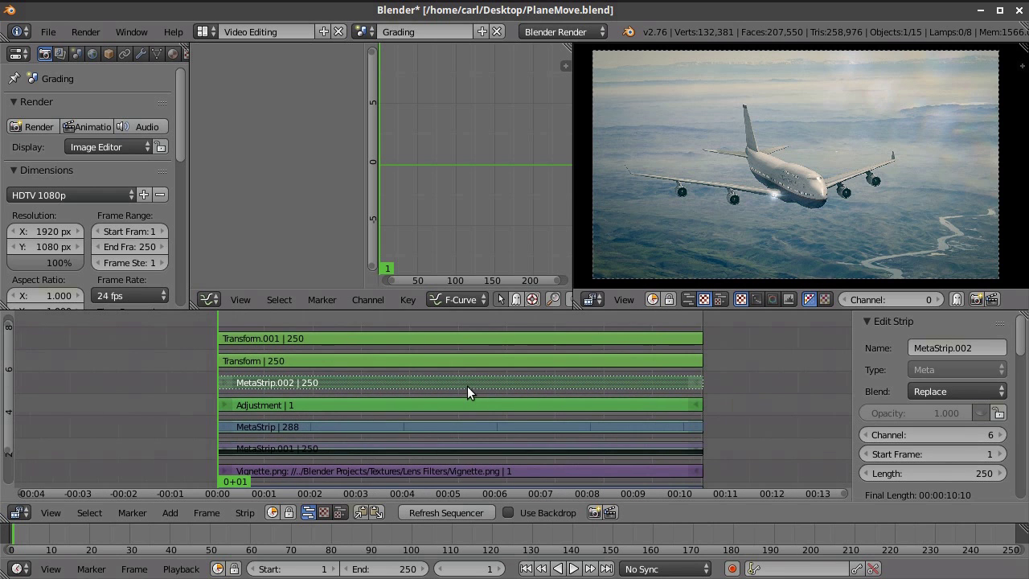
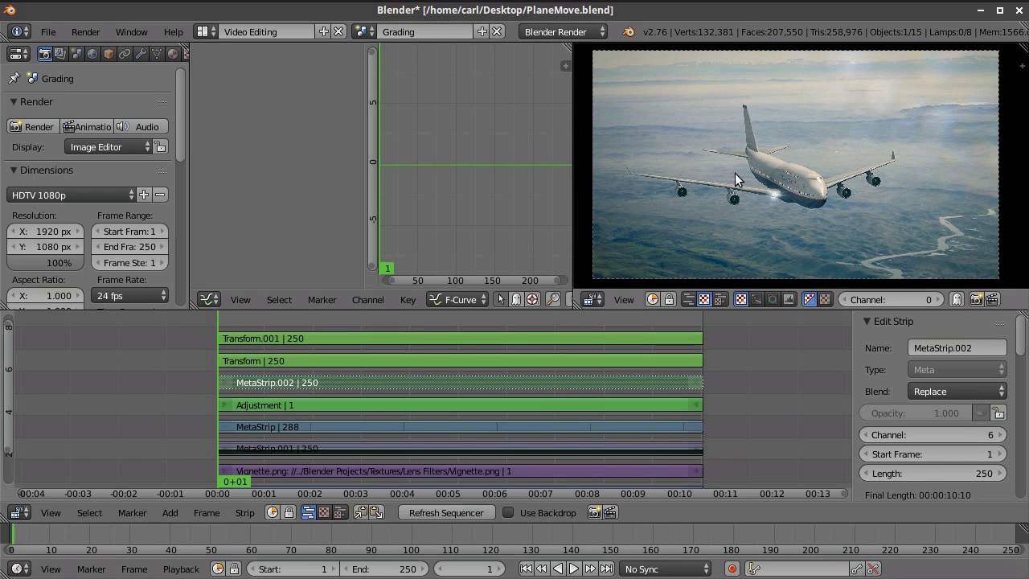
Inspect the sharpened plane in the preview, both close up and within the whole frame
{"action": "scroll", "coordinate": [734, 229], "scroll_direction": "up", "scroll_amount": 4}
{"action": "scroll", "coordinate": [739, 193], "scroll_direction": "down", "scroll_amount": 4}
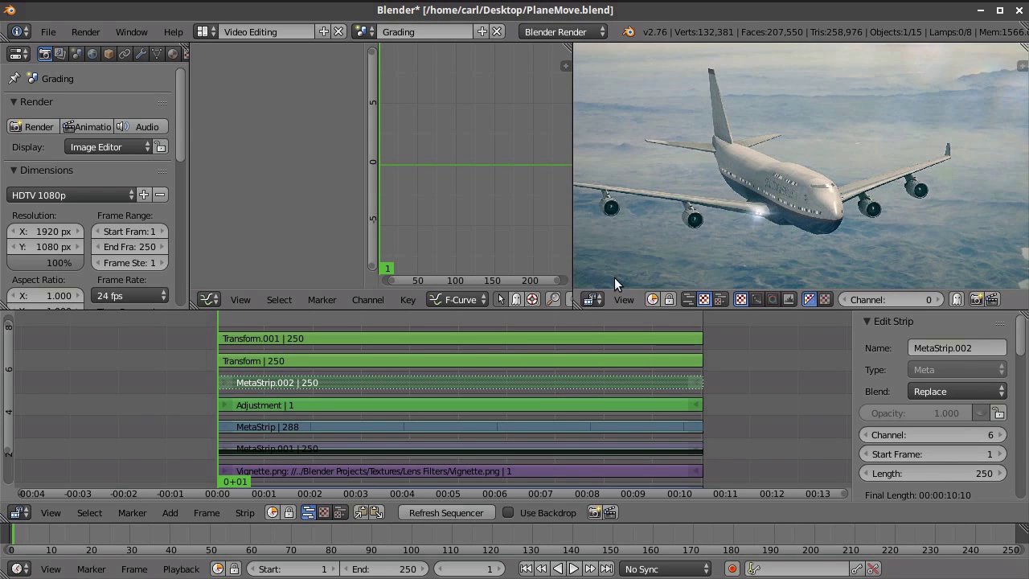
{"action": "left_click", "coordinate": [171, 512]}
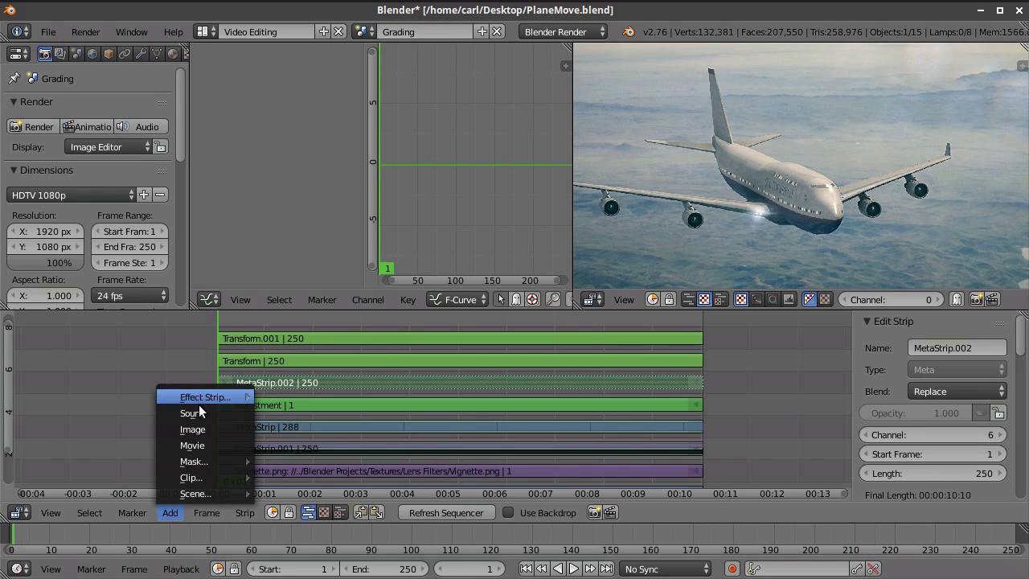
{"action": "scroll", "coordinate": [813, 205], "scroll_direction": "up", "scroll_amount": 4}
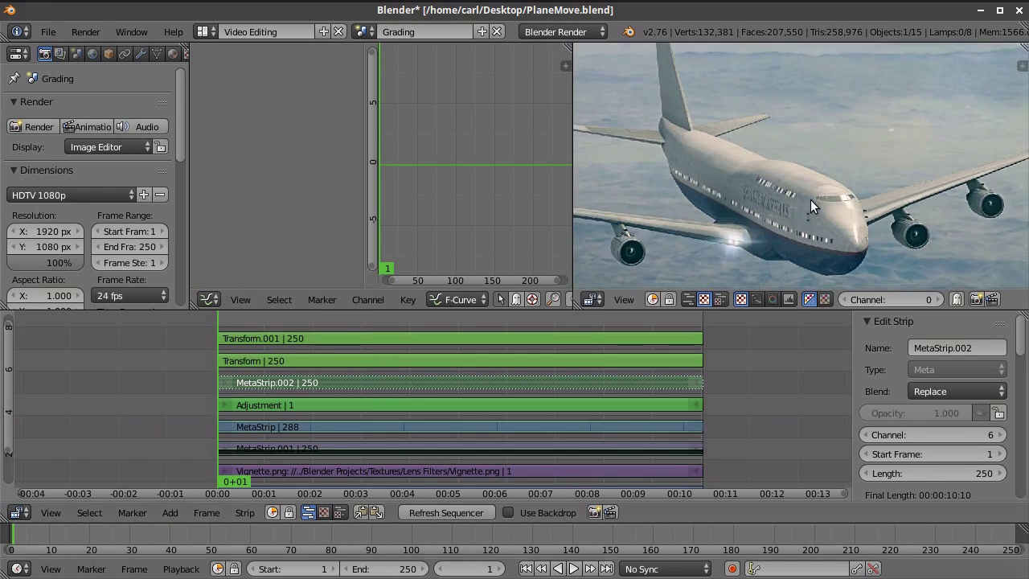
{"action": "scroll", "coordinate": [797, 208], "scroll_direction": "down", "scroll_amount": 6}
{"action": "scroll", "coordinate": [798, 206], "scroll_direction": "up", "scroll_amount": 13}
{"action": "middle_click_drag", "start_coordinate": [799, 208], "coordinate": [728, 67]}
{"action": "scroll", "coordinate": [745, 95], "scroll_direction": "up", "scroll_amount": 4}
{"action": "scroll", "coordinate": [749, 106], "scroll_direction": "down", "scroll_amount": 14}
{"action": "scroll", "coordinate": [752, 120], "scroll_direction": "down", "scroll_amount": 6}
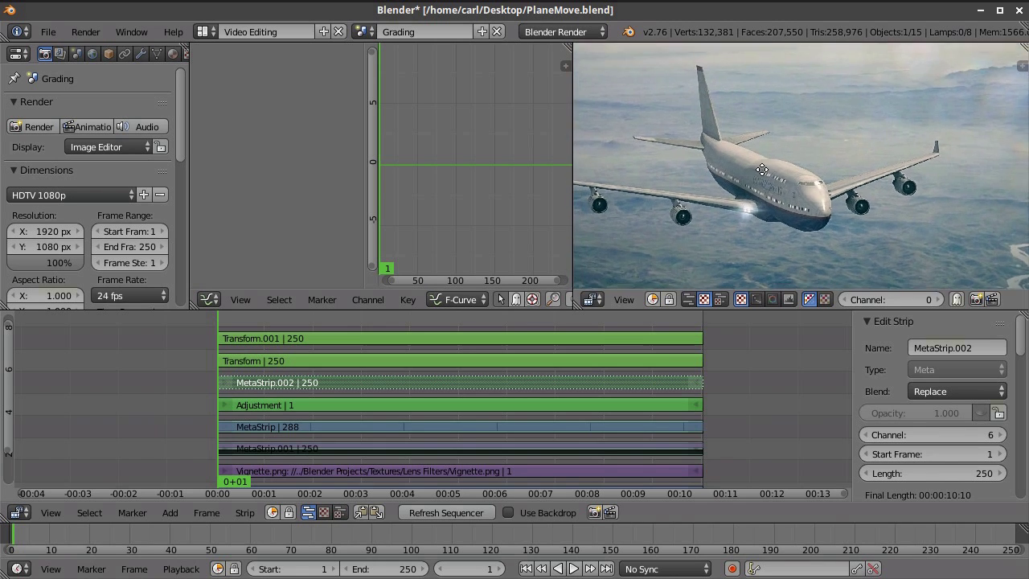
{"action": "middle_click_drag", "start_coordinate": [735, 367], "coordinate": [745, 373]}
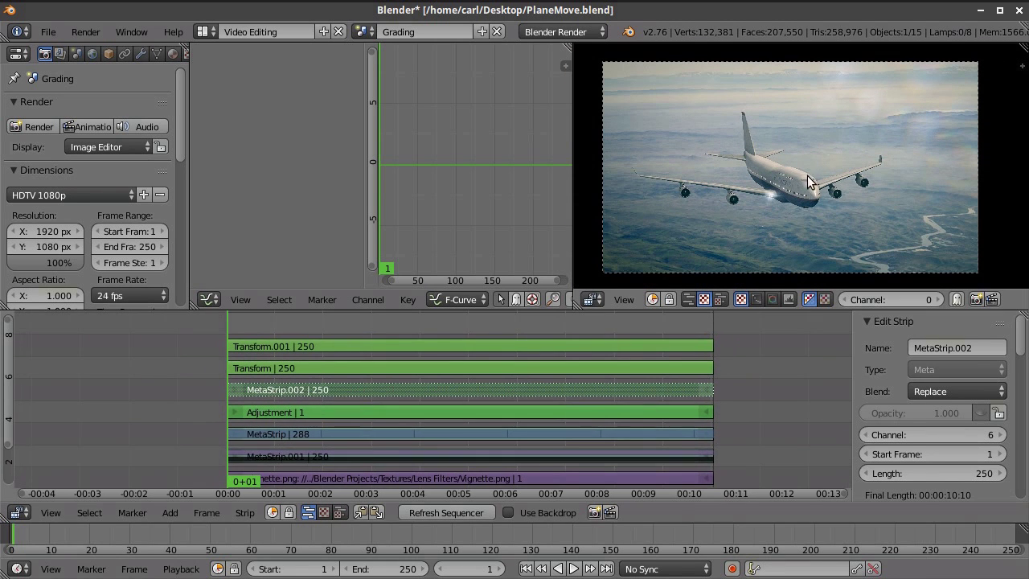
{"action": "middle_click_drag", "start_coordinate": [805, 172], "coordinate": [823, 179]}
{"action": "middle_click_drag", "start_coordinate": [716, 380], "coordinate": [728, 400]}
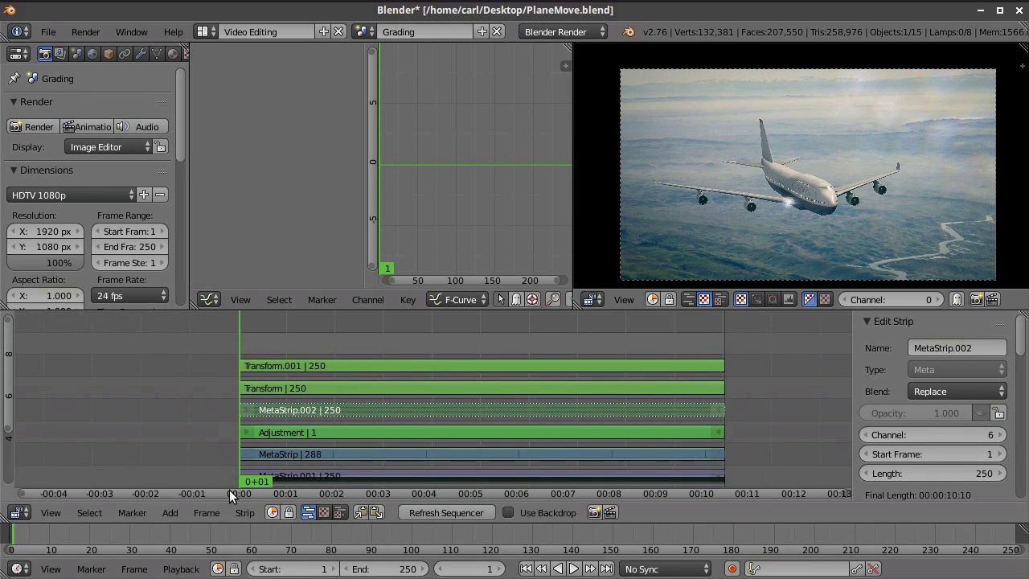
Add 1080pAnamorphicCrop.png from the Lens Filters folder as an image strip from frame 1 with end frame 250
{"action": "left_click", "coordinate": [175, 512]}
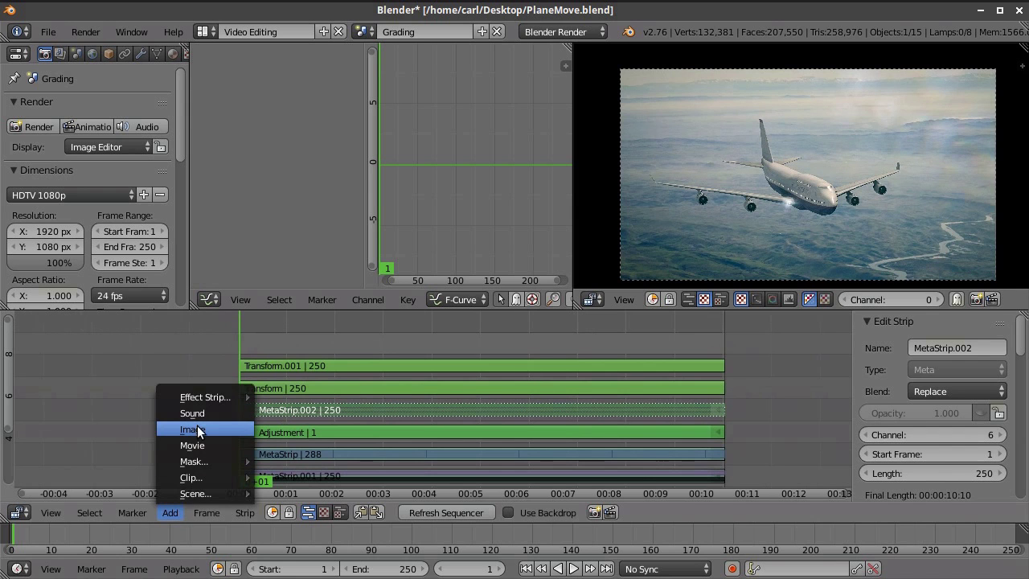
{"action": "left_click", "coordinate": [197, 429]}
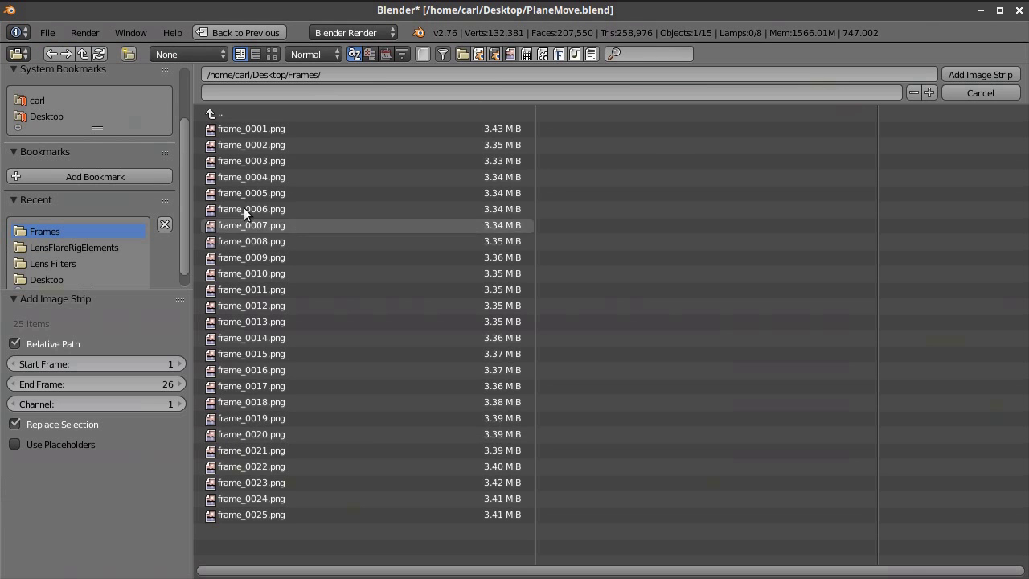
{"action": "left_click", "coordinate": [84, 245]}
{"action": "left_click", "coordinate": [78, 259]}
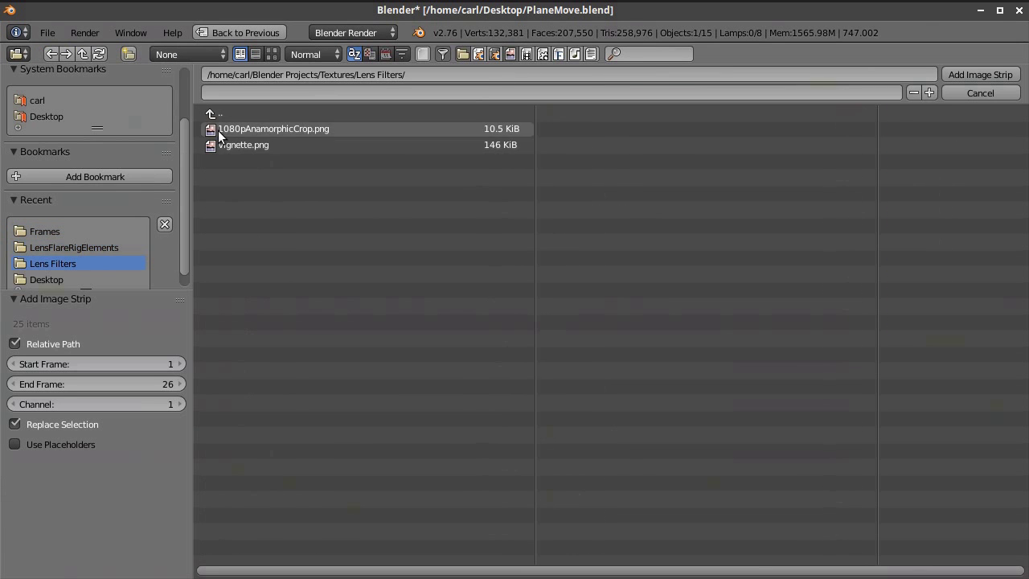
{"action": "left_click", "coordinate": [272, 54]}
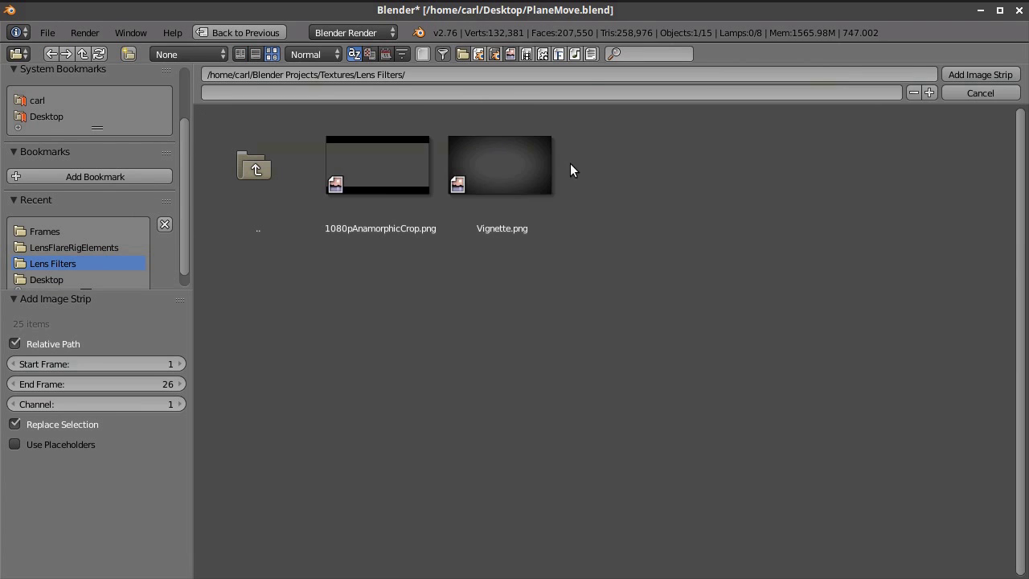
{"action": "left_click", "coordinate": [367, 175]}
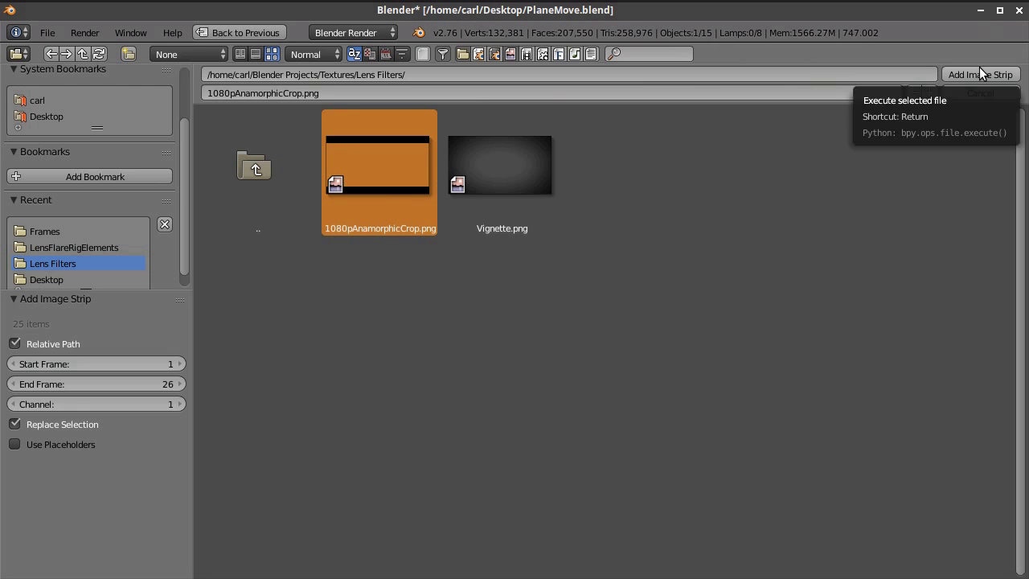
{"action": "left_click", "coordinate": [156, 382]}
{"action": "type", "text": "250"}
{"action": "key", "text": "Return"}
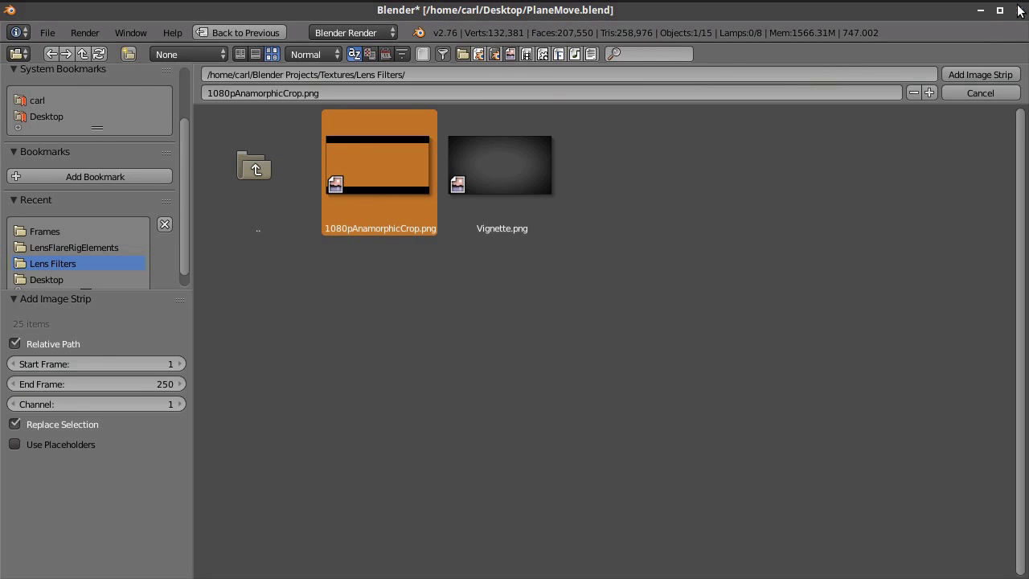
{"action": "left_click", "coordinate": [961, 74]}
Set the 1080pAnamorphicCrop.png strip's blend mode to Alpha Over, and inspect the cropped frame and the strips below
{"action": "left_click", "coordinate": [960, 394]}
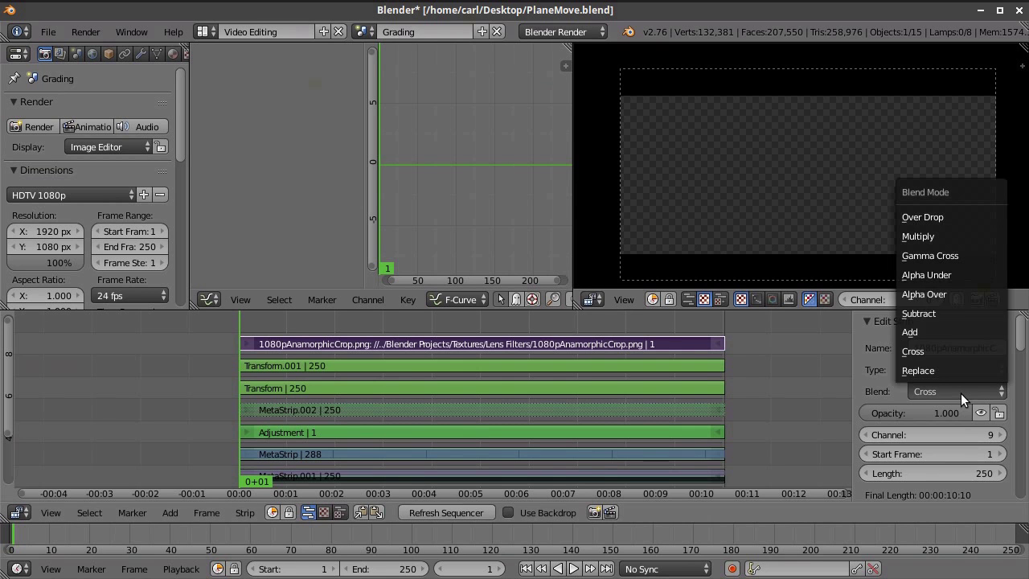
{"action": "left_click", "coordinate": [943, 293]}
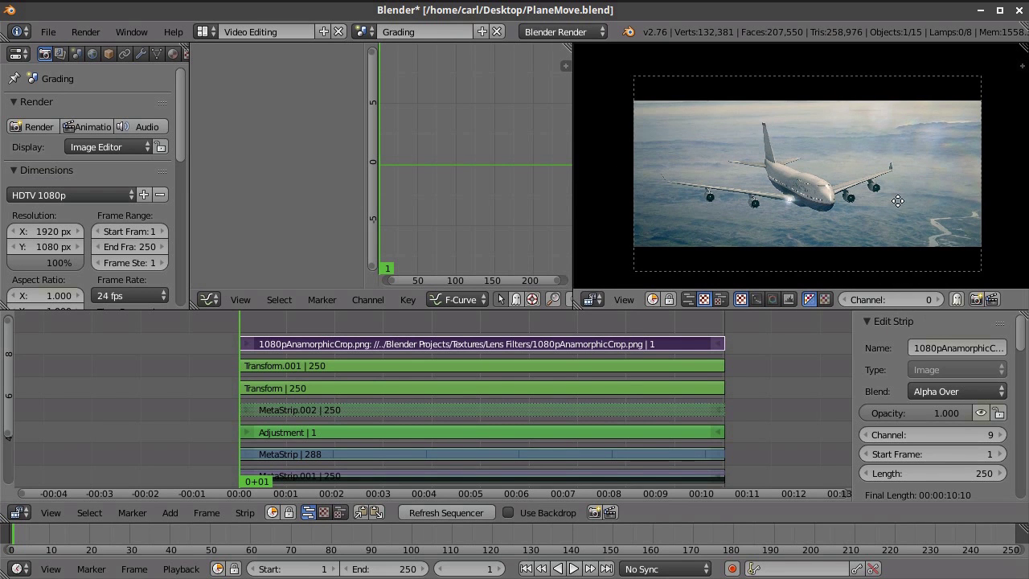
{"action": "key", "text": "Home"}
{"action": "key", "text": "Home"}
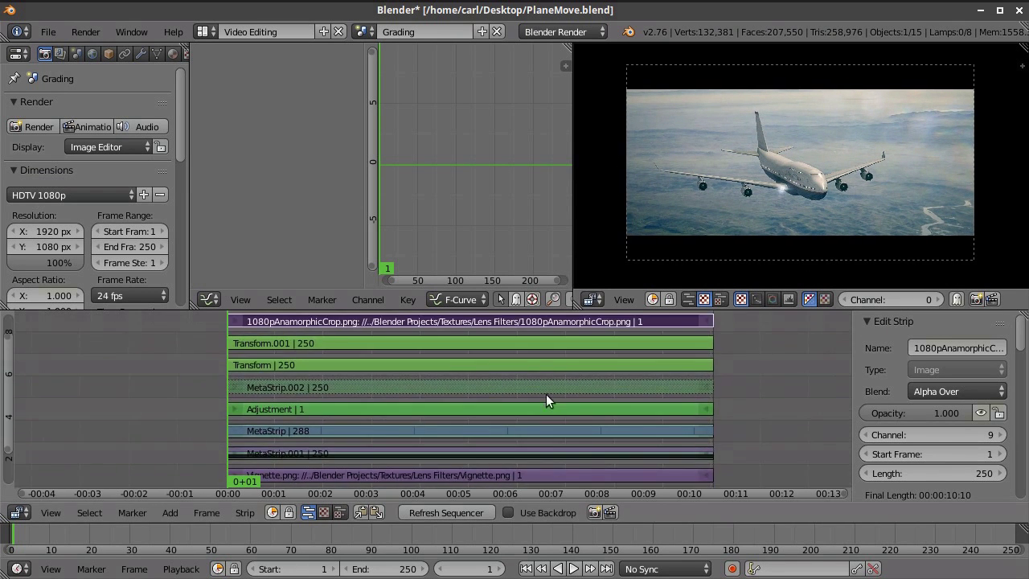
{"action": "middle_click_drag", "start_coordinate": [738, 398], "coordinate": [739, 326]}
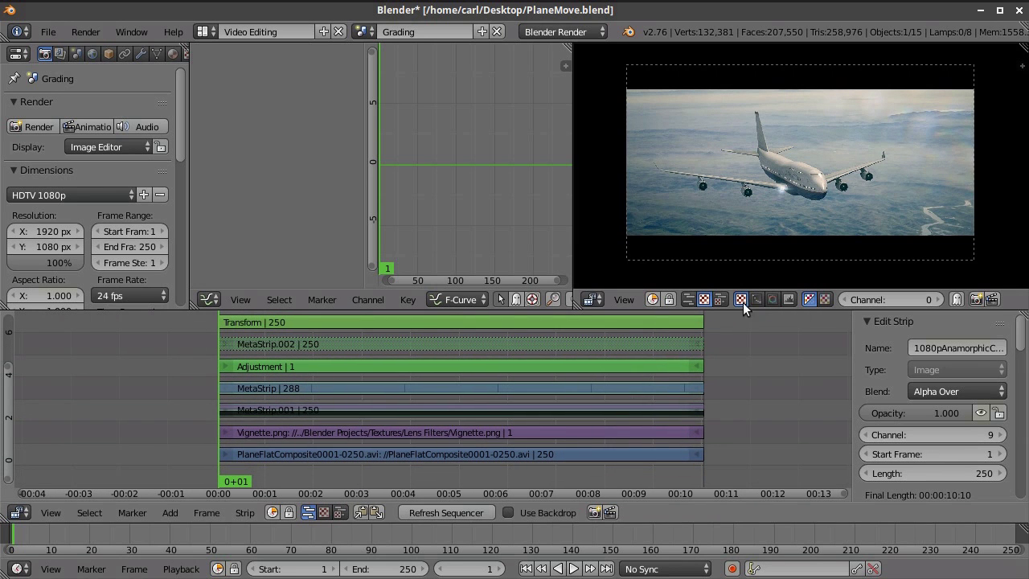
{"action": "scroll", "coordinate": [852, 166], "scroll_direction": "up", "scroll_amount": 1}
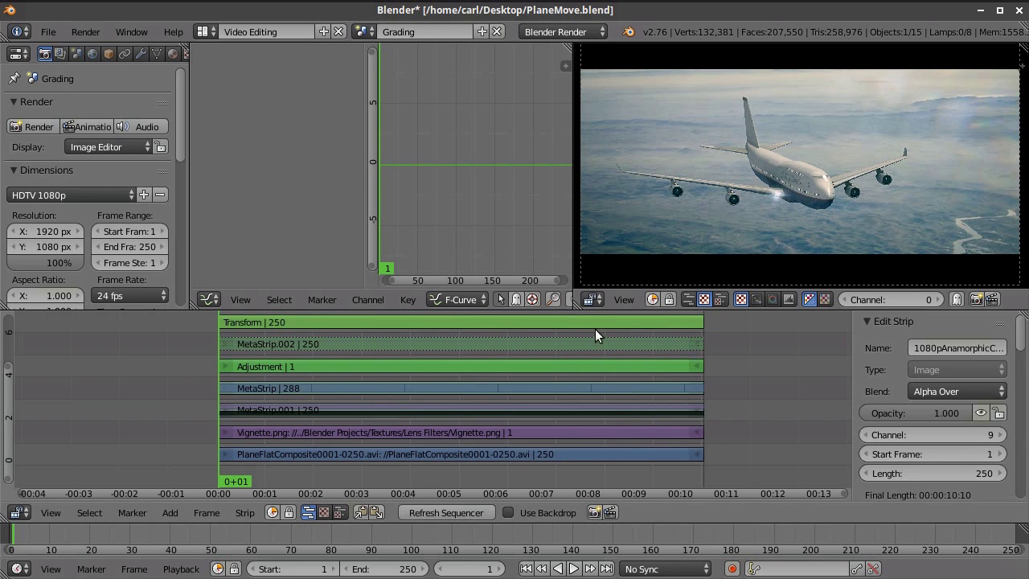
Check the blend mode and opacity of the MetaStrip and MetaStrip.001 strips
{"action": "middle_click_drag", "start_coordinate": [768, 366], "coordinate": [718, 329]}
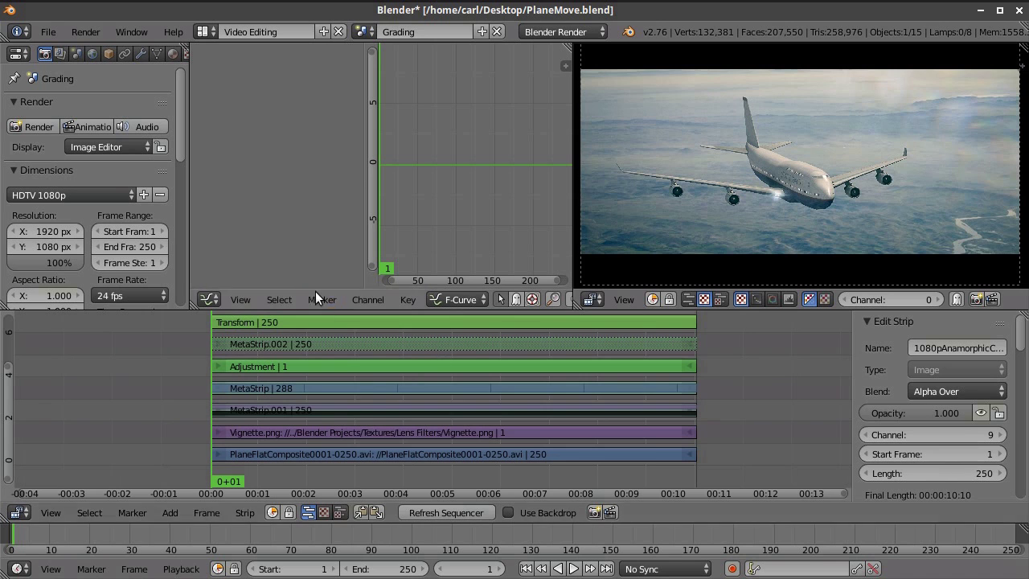
{"action": "right_click", "coordinate": [358, 389]}
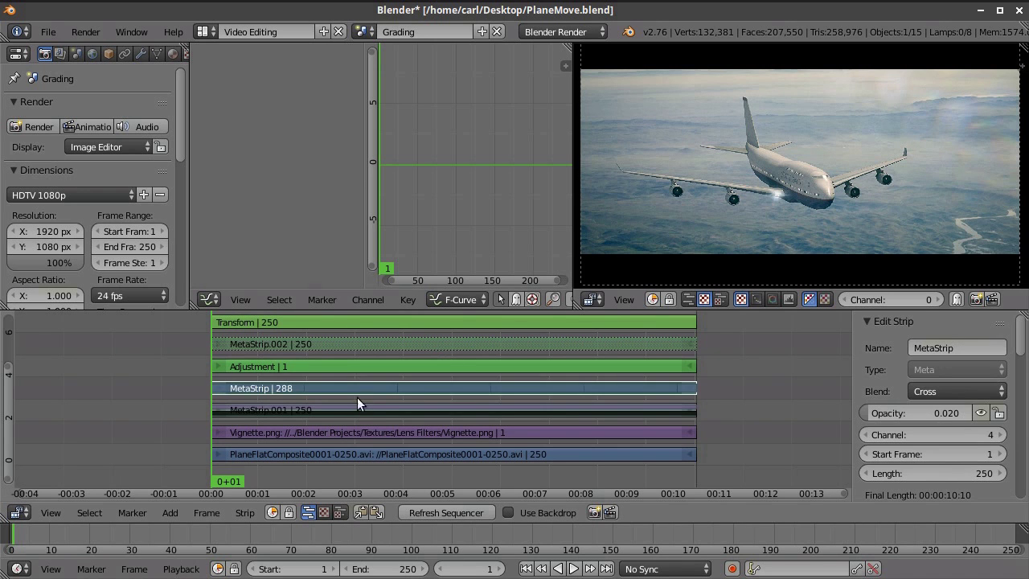
{"action": "right_click", "coordinate": [356, 404]}
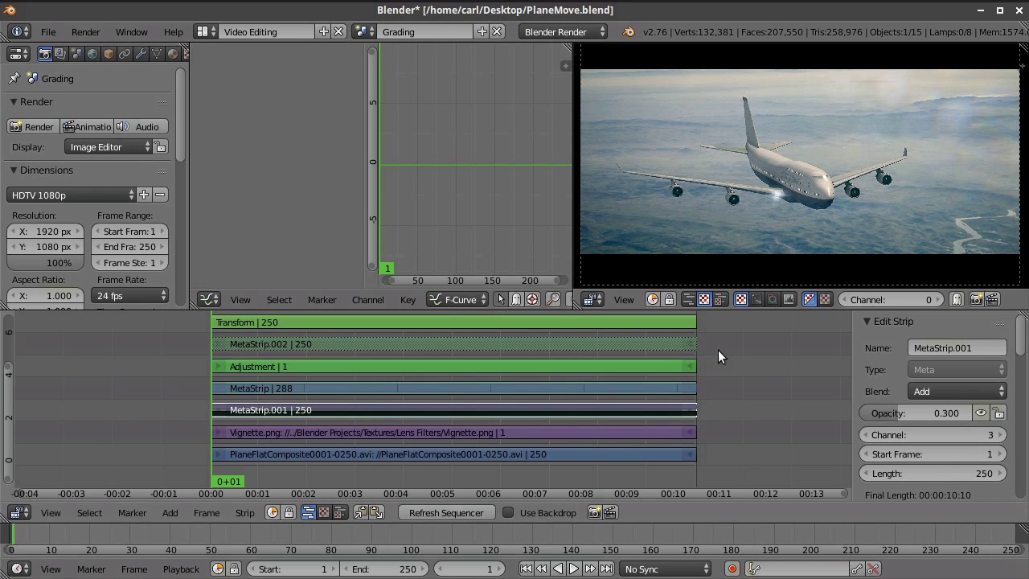
Set the 1080pAnamorphicCrop.png strip's opacity to 0.636 so the image behind the black bars shows through
{"action": "scroll", "coordinate": [707, 353], "scroll_direction": "up", "scroll_amount": 5, "text": "shift"}
{"action": "right_click", "coordinate": [632, 349]}
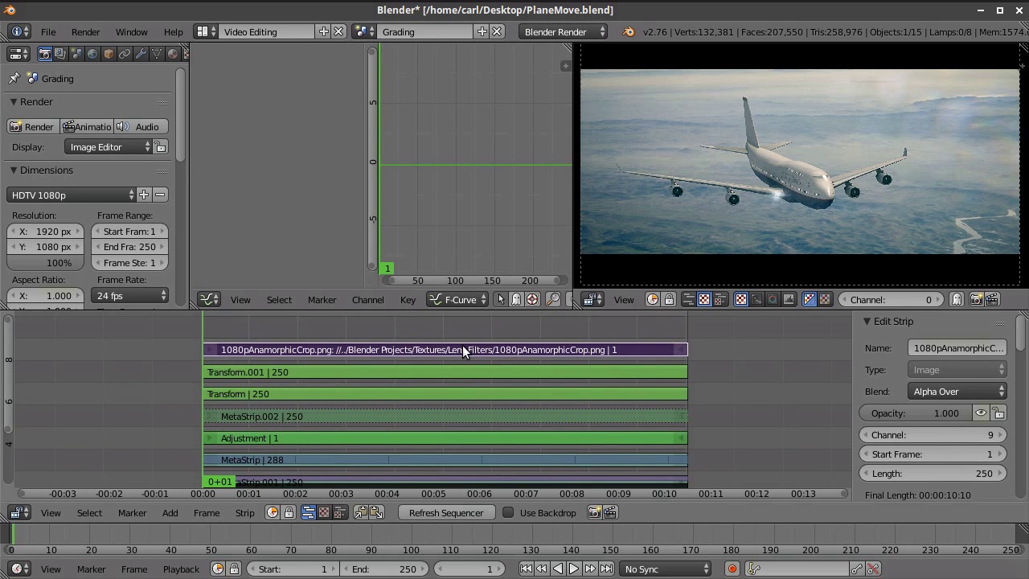
{"action": "left_click_drag", "start_coordinate": [954, 406], "coordinate": [892, 408]}
Enable Image Offset on the MetaStrip.001 strip and set its Y offset to -104
{"action": "scroll", "coordinate": [687, 449], "scroll_direction": "down", "scroll_amount": 4, "text": "shift"}
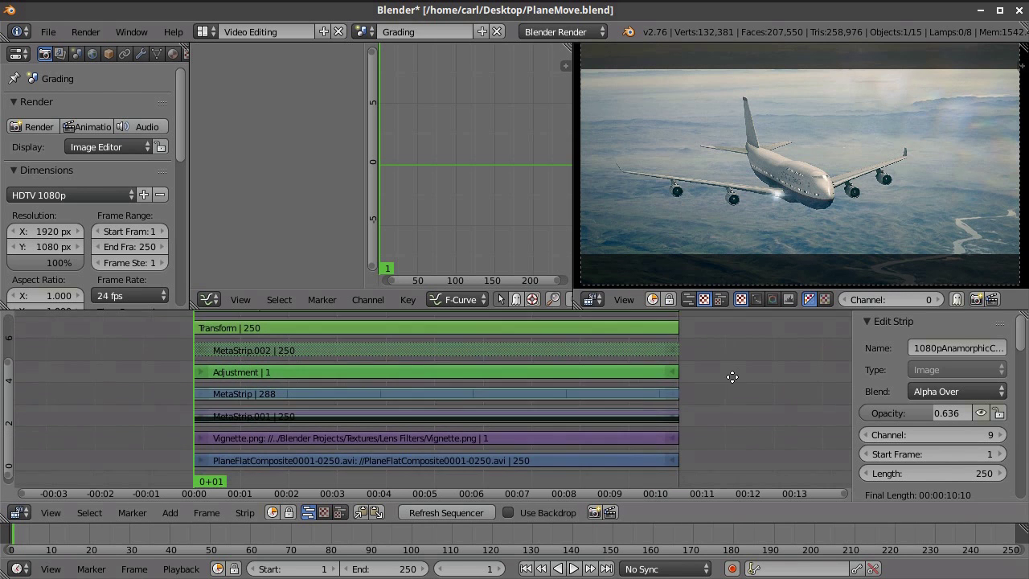
{"action": "left_click", "coordinate": [491, 412]}
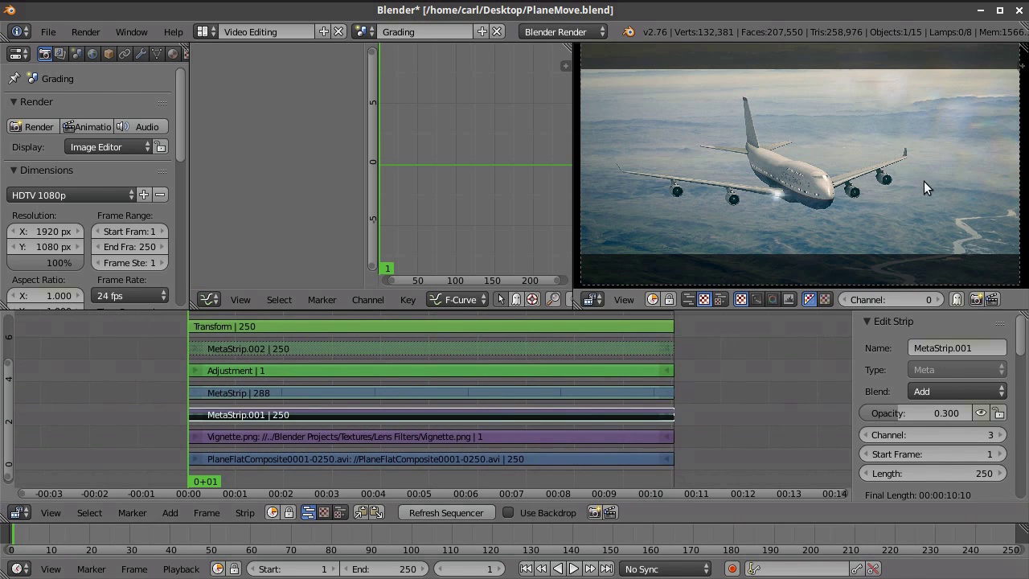
{"action": "scroll", "coordinate": [897, 480], "scroll_direction": "down", "scroll_amount": 5}
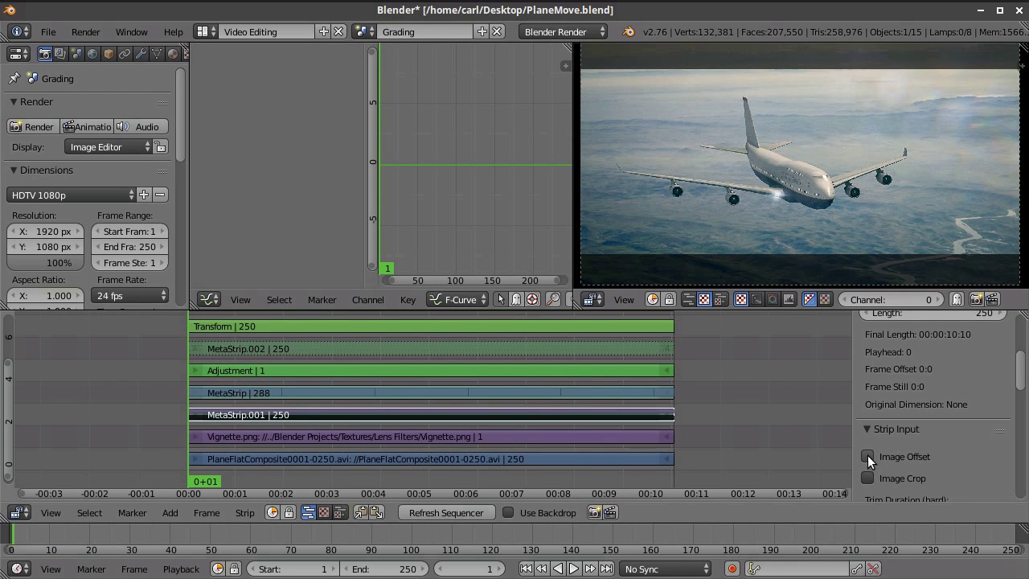
{"action": "left_click", "coordinate": [876, 456]}
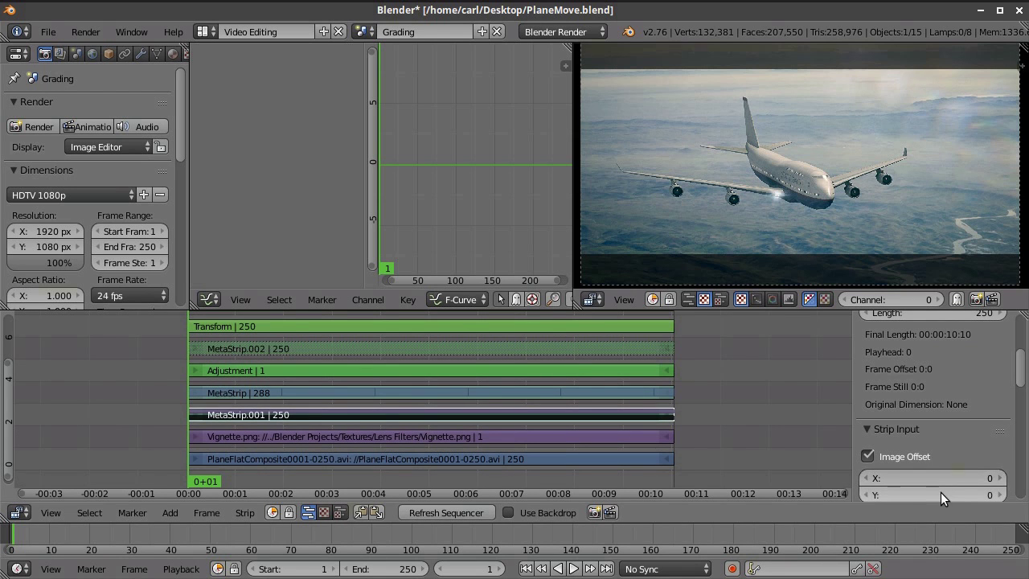
{"action": "left_click_drag", "start_coordinate": [941, 492], "coordinate": [867, 491]}
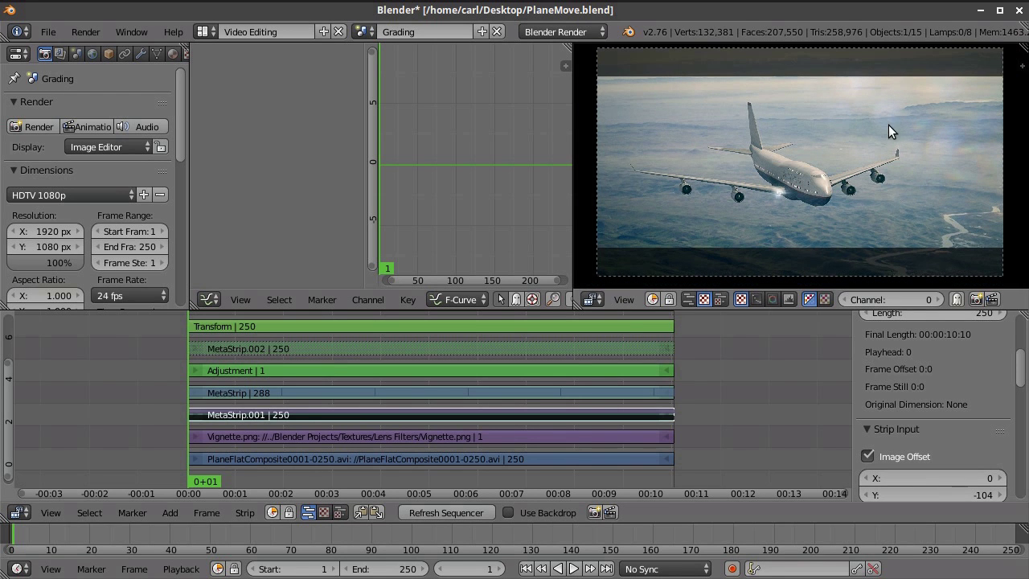
Set the 1080pAnamorphicCrop.png strip's opacity back to 1.000
{"action": "right_click", "coordinate": [574, 328]}
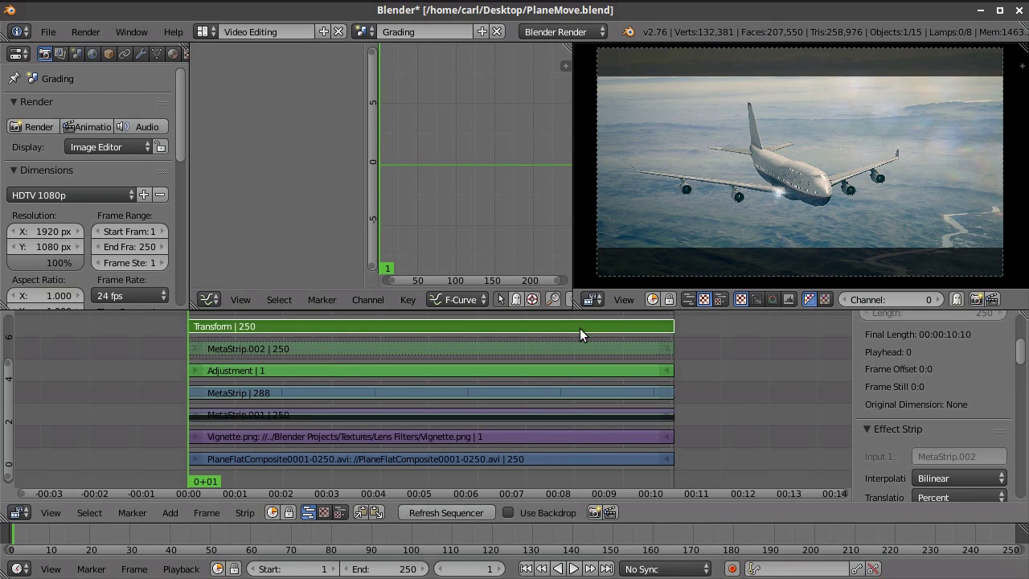
{"action": "middle_click_drag", "start_coordinate": [757, 343], "coordinate": [744, 397]}
{"action": "right_click", "coordinate": [570, 338]}
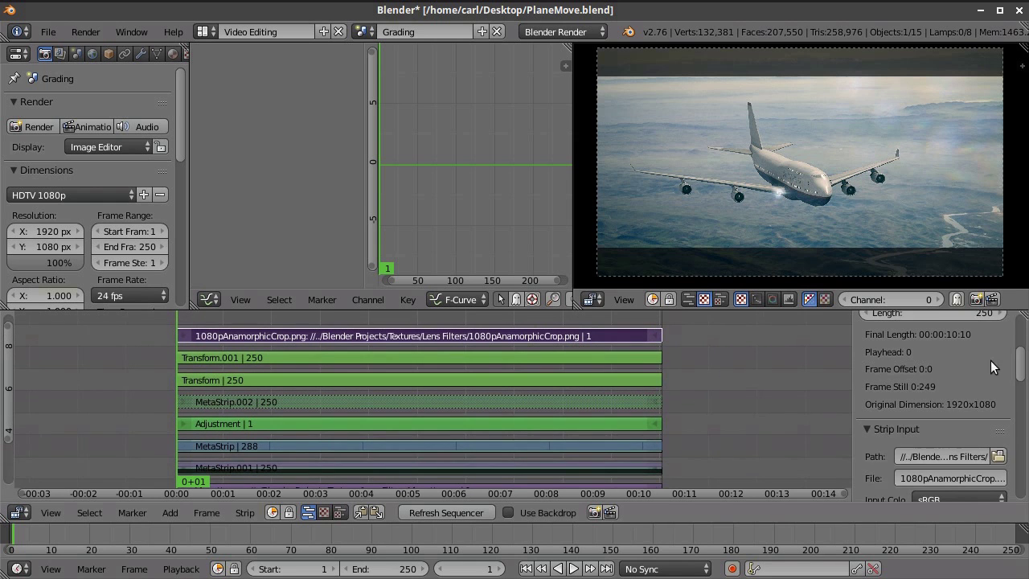
{"action": "scroll", "coordinate": [956, 387], "scroll_direction": "up", "scroll_amount": 5}
{"action": "left_click_drag", "start_coordinate": [947, 412], "coordinate": [993, 413]}
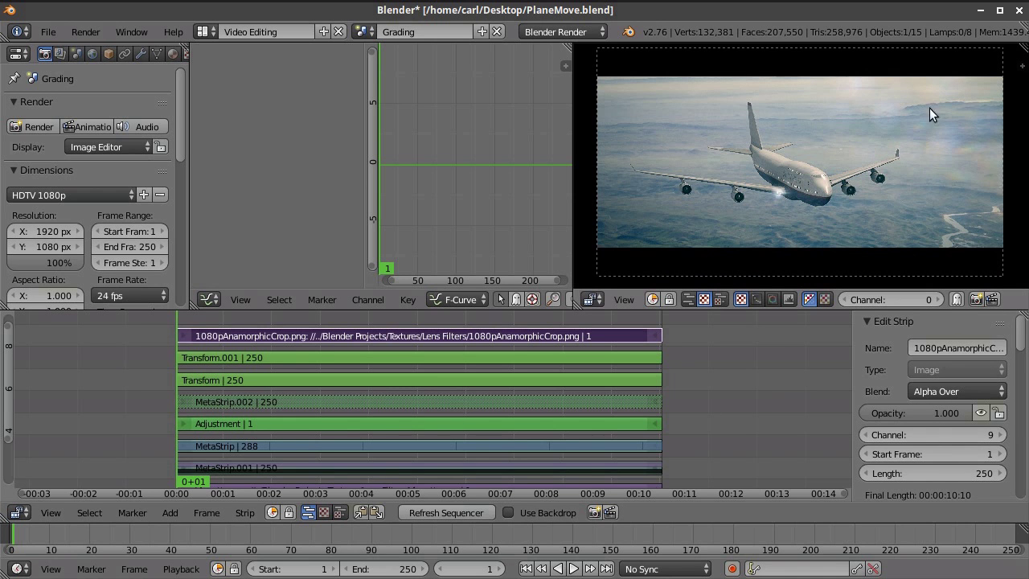
Play the graded plane sequence in the preview to check it in motion, and stop the playback
{"action": "scroll", "coordinate": [797, 179], "scroll_direction": "up", "scroll_amount": 5}
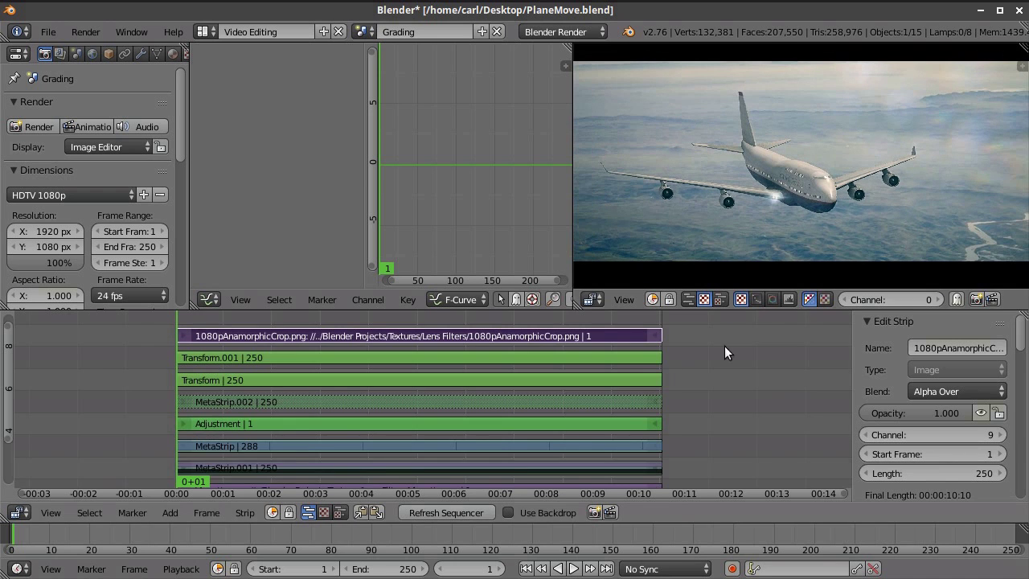
{"action": "scroll", "coordinate": [611, 342], "scroll_direction": "up", "scroll_amount": 1}
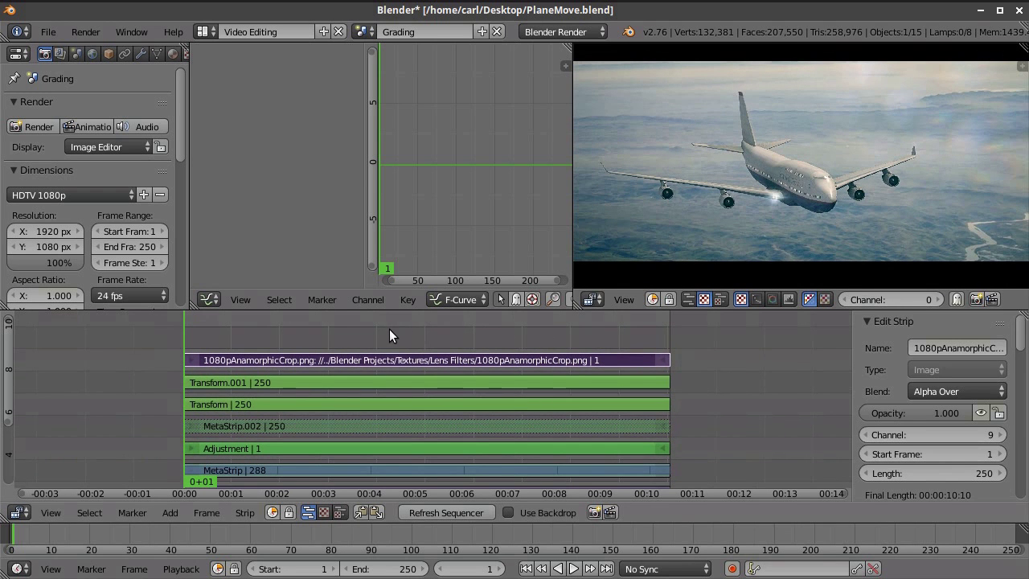
{"action": "key", "text": "alt+a"}
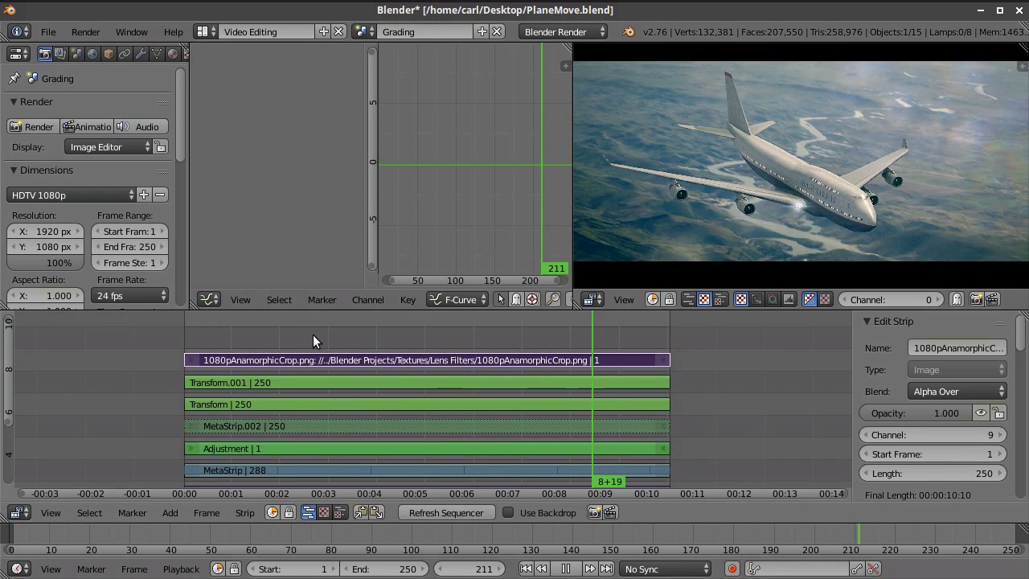
{"action": "key", "text": "Escape"}
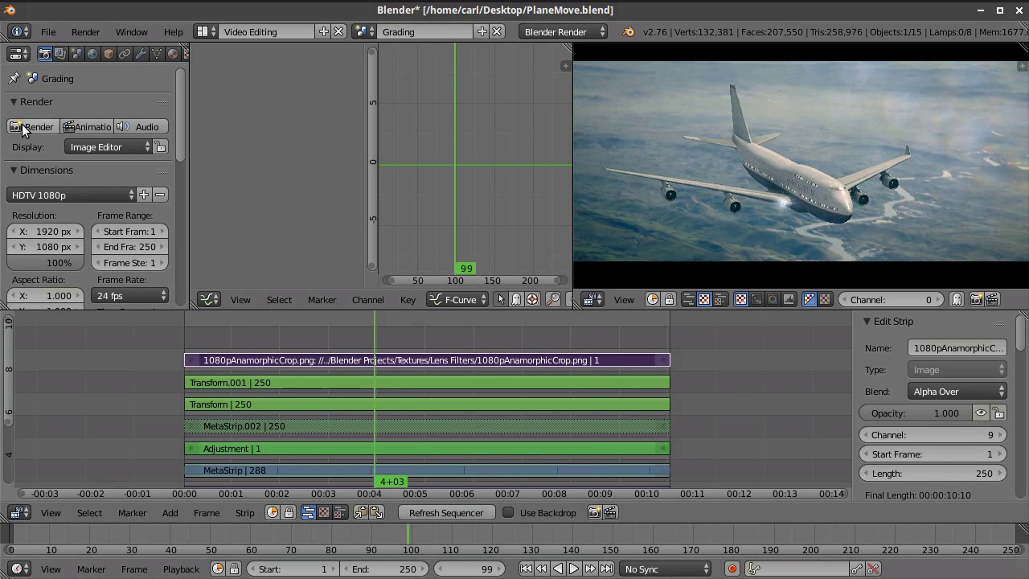
Render frame 99 as a still image and inspect the plane both close up and within the whole frame
{"action": "left_click", "coordinate": [32, 126]}
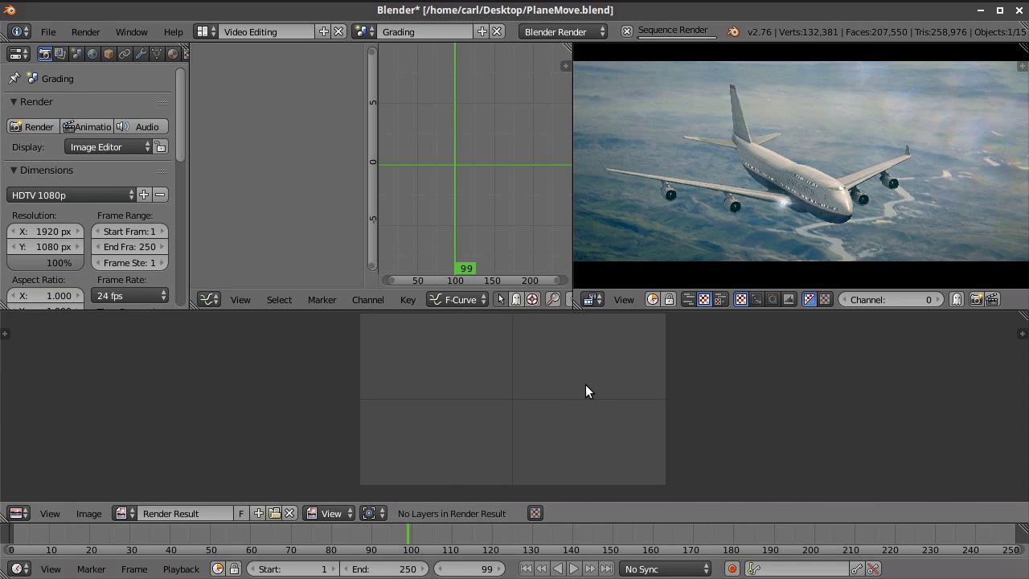
{"action": "scroll", "coordinate": [590, 387], "scroll_direction": "up", "scroll_amount": 7}
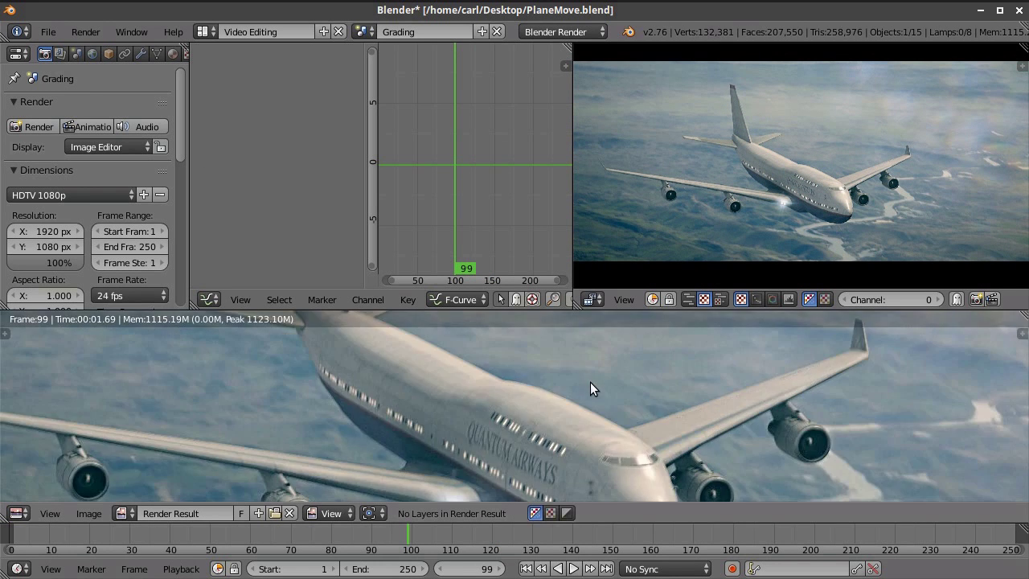
{"action": "scroll", "coordinate": [589, 382], "scroll_direction": "down", "scroll_amount": 4}
{"action": "scroll", "coordinate": [589, 381], "scroll_direction": "down", "scroll_amount": 2}
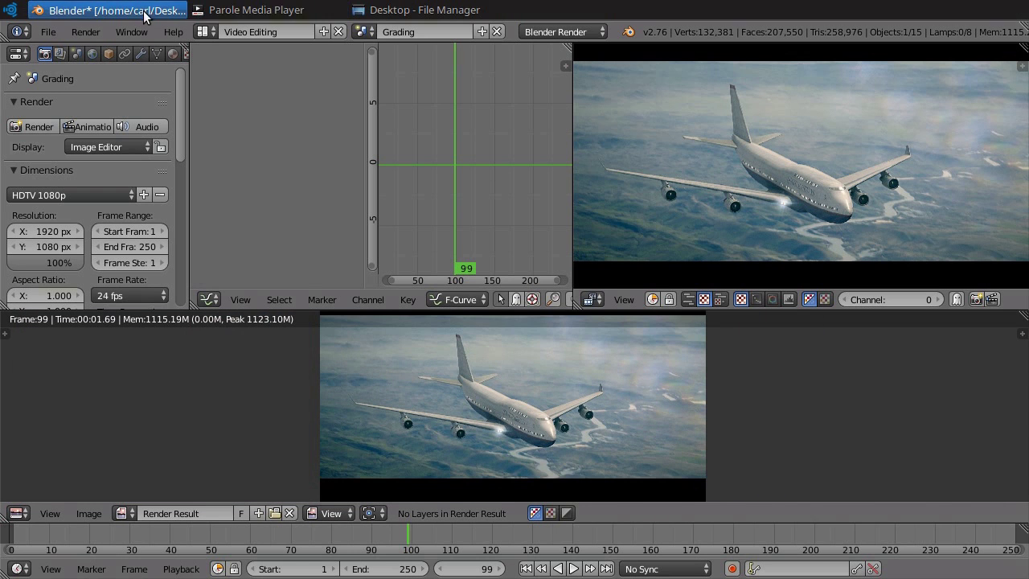
Switch to Parole Media Player and play the video
{"action": "left_click", "coordinate": [197, 13]}
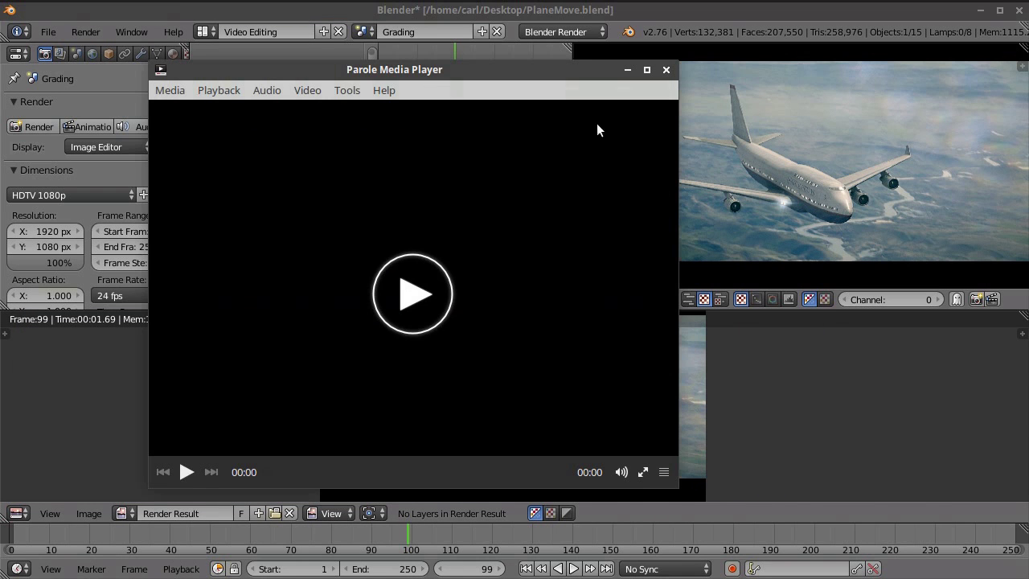
{"action": "left_click", "coordinate": [186, 472]}
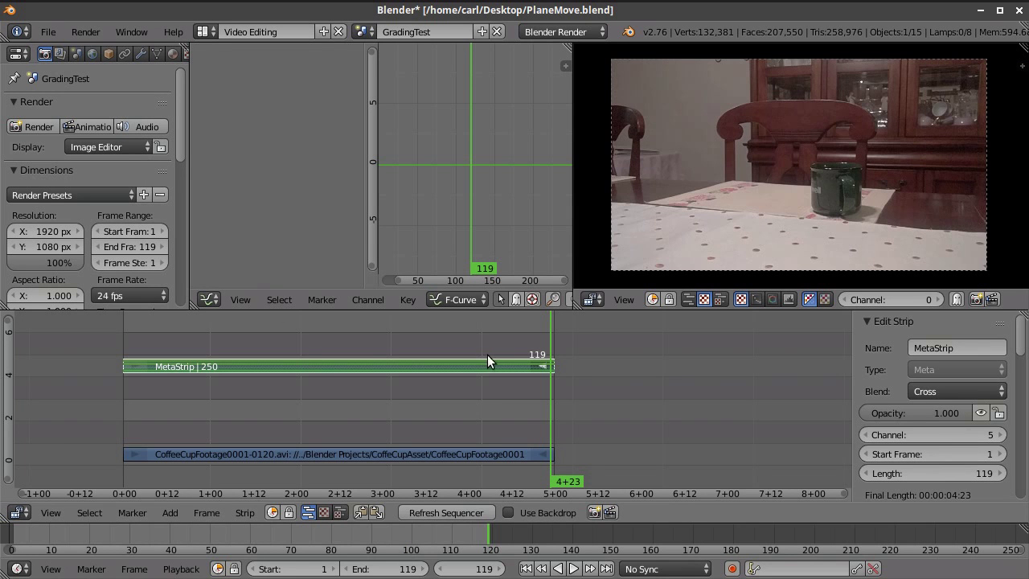
Rename the selected meta strip above the coffee cup footage in the GradingTest scene as Sharpen
{"action": "middle_click_drag", "start_coordinate": [481, 352], "coordinate": [683, 359]}
{"action": "scroll", "coordinate": [573, 391], "scroll_direction": "down", "scroll_amount": 1}
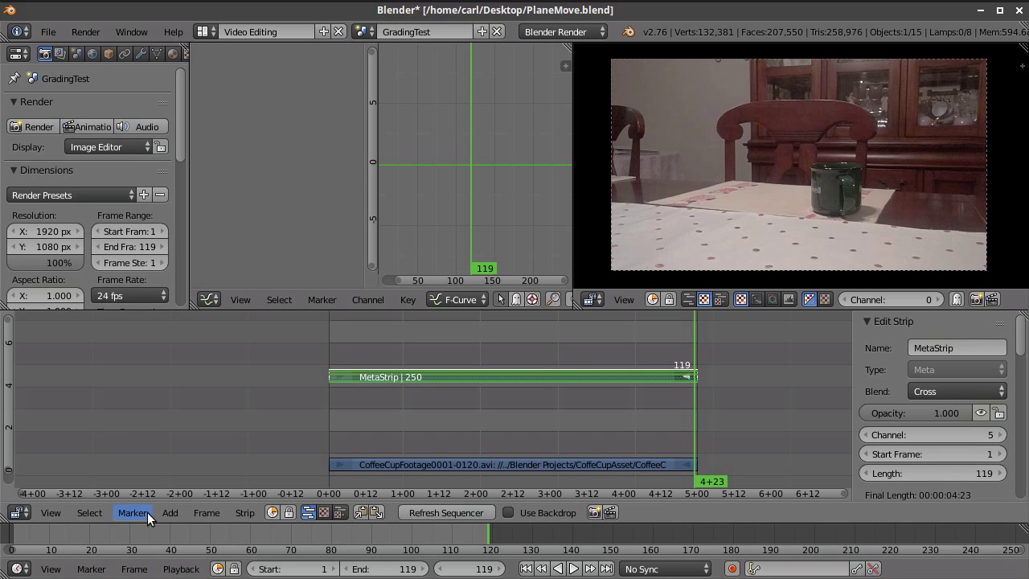
{"action": "scroll", "coordinate": [532, 349], "scroll_direction": "up", "scroll_amount": 1}
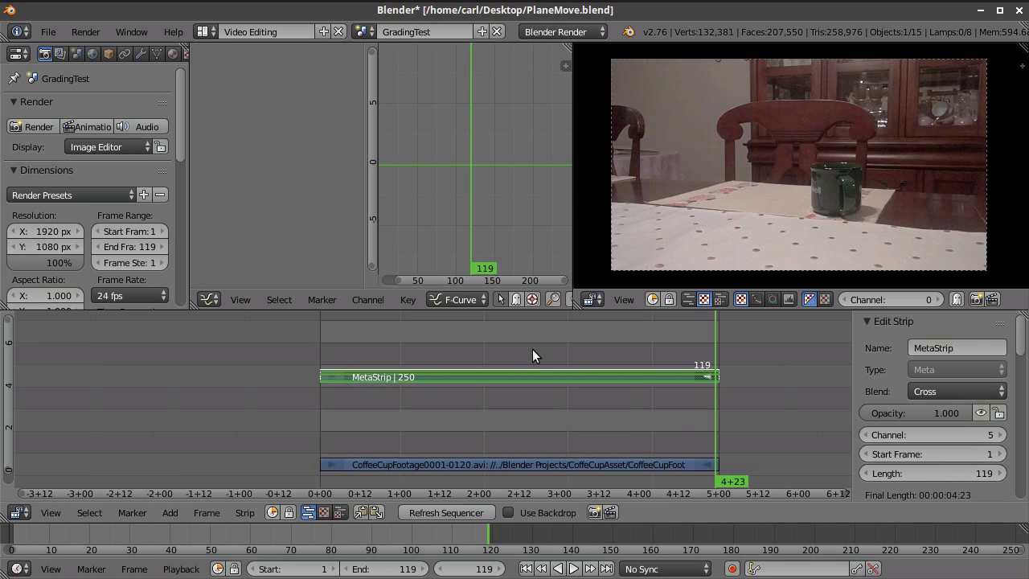
{"action": "middle_click_drag", "start_coordinate": [523, 349], "coordinate": [369, 352]}
{"action": "scroll", "coordinate": [377, 351], "scroll_direction": "up", "scroll_amount": 2}
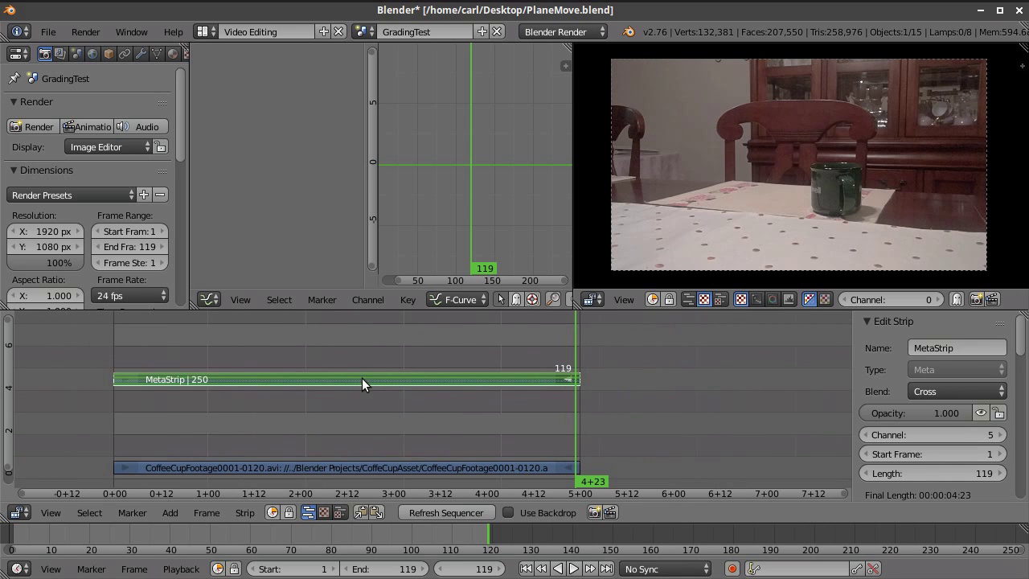
{"action": "middle_click_drag", "start_coordinate": [429, 400], "coordinate": [460, 405]}
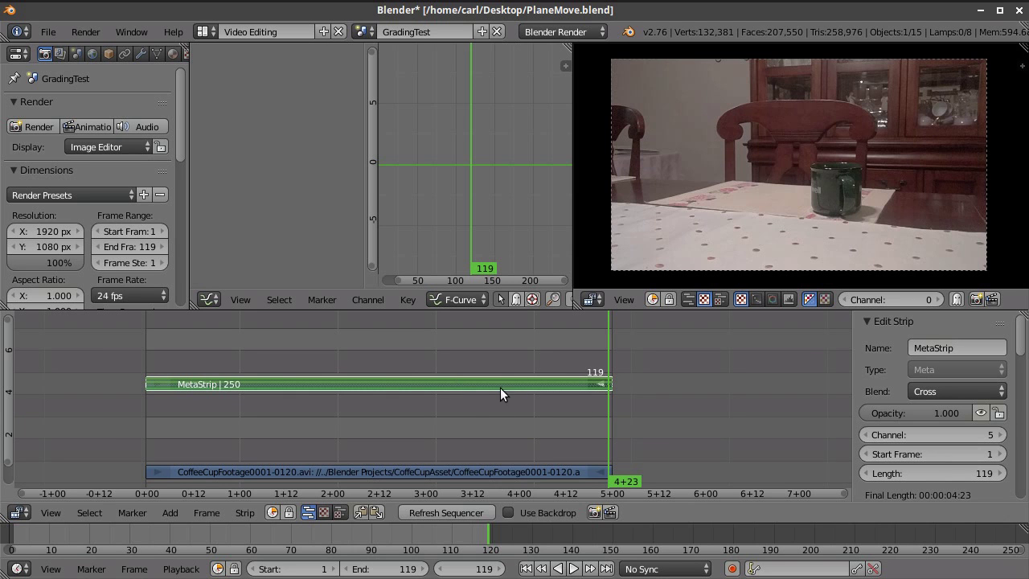
{"action": "left_click", "coordinate": [948, 347]}
{"action": "type", "text": "Sharpen"}
{"action": "key", "text": "Return"}
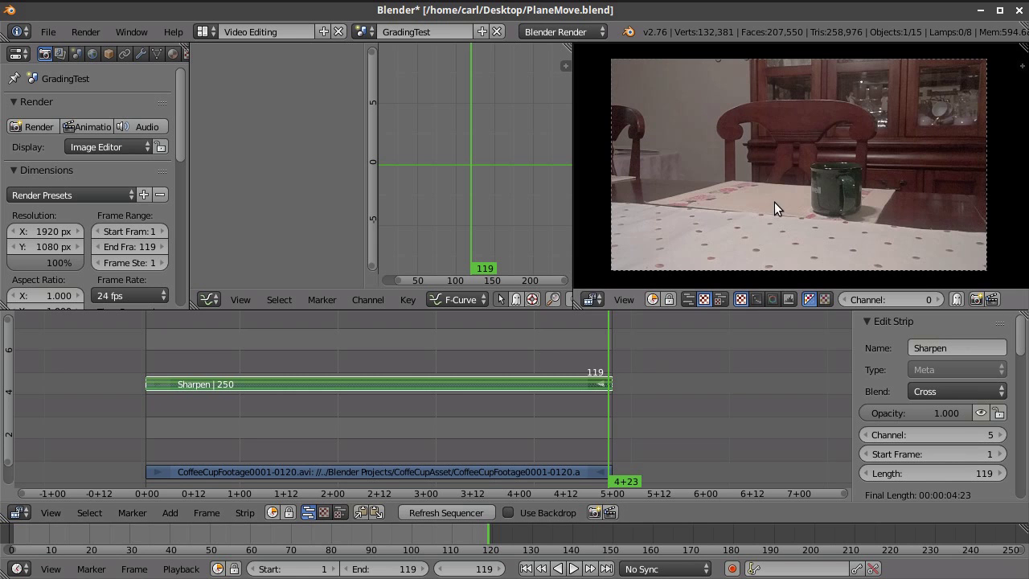
Inspect the sharpened coffee cup close up in the preview, and play the clip to check it in motion
{"action": "scroll", "coordinate": [776, 201], "scroll_direction": "up", "scroll_amount": 3}
{"action": "scroll", "coordinate": [778, 206], "scroll_direction": "up", "scroll_amount": 5}
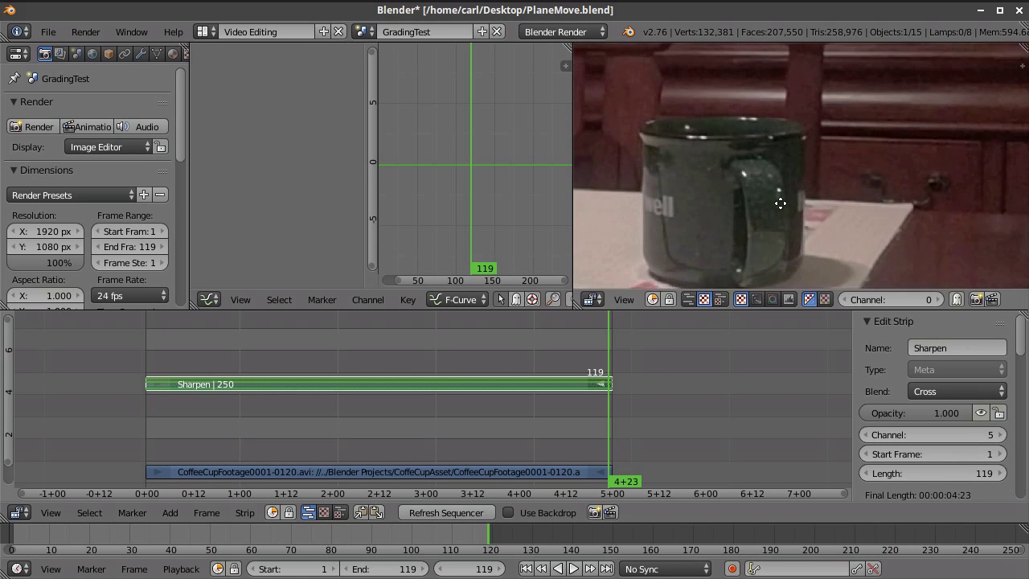
{"action": "middle_click_drag", "start_coordinate": [537, 417], "coordinate": [542, 319]}
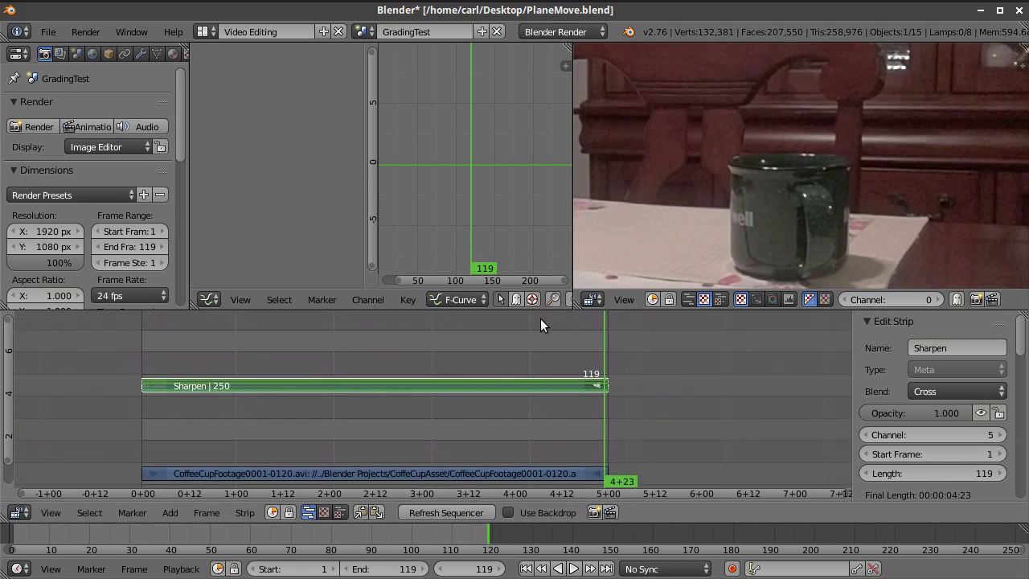
{"action": "scroll", "coordinate": [778, 228], "scroll_direction": "down", "scroll_amount": 2}
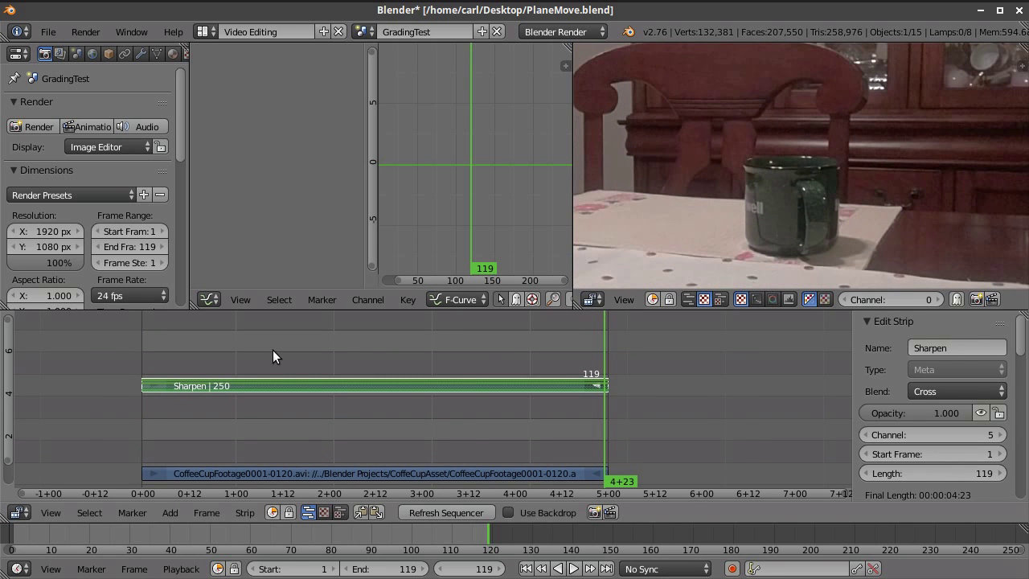
{"action": "key", "text": "alt+shift+a"}
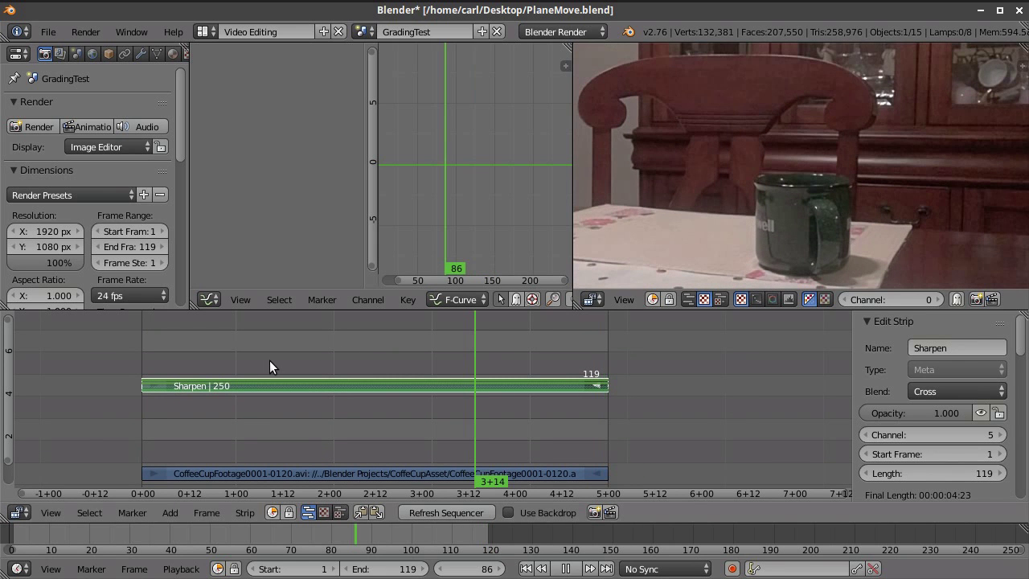
{"action": "key", "text": "Escape"}
{"action": "scroll", "coordinate": [711, 190], "scroll_direction": "down", "scroll_amount": 4}
{"action": "key", "text": "Left"}
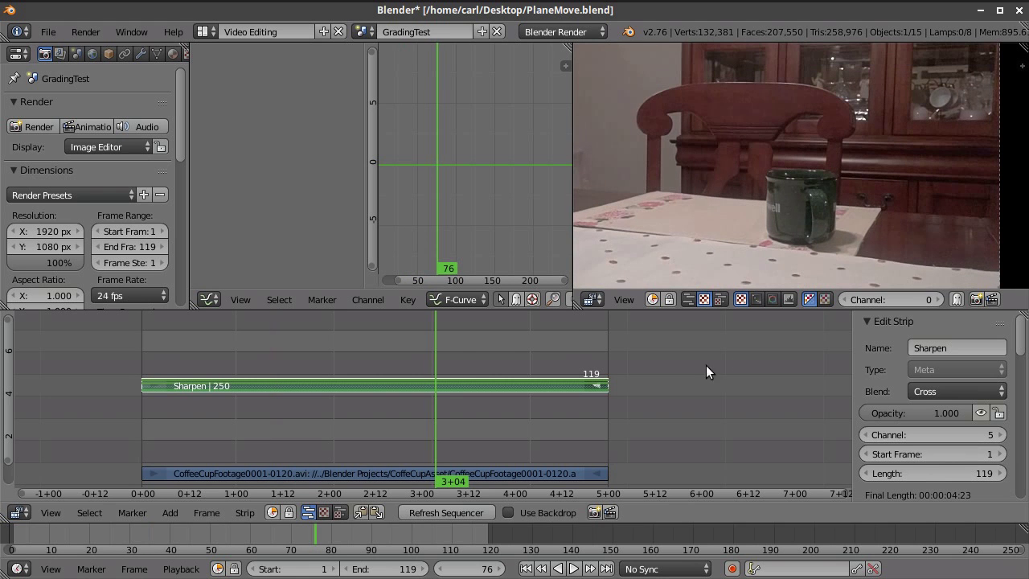
Mute the Sharpen strip and compare the close-up of the coffee cup with and without sharpening
{"action": "scroll", "coordinate": [725, 234], "scroll_direction": "up", "scroll_amount": 12}
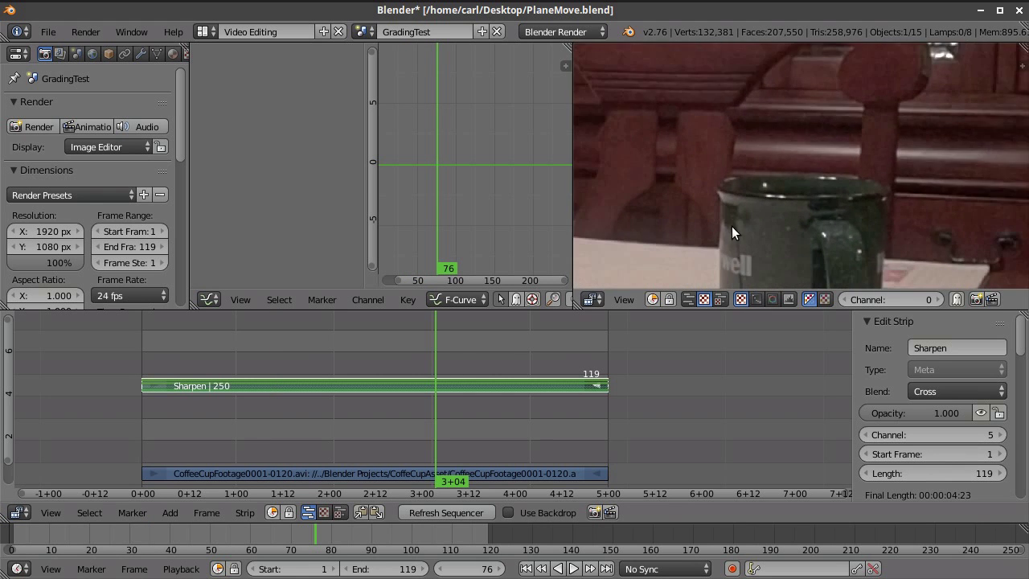
{"action": "scroll", "coordinate": [733, 220], "scroll_direction": "down", "scroll_amount": 8}
{"action": "scroll", "coordinate": [748, 219], "scroll_direction": "down", "scroll_amount": 3}
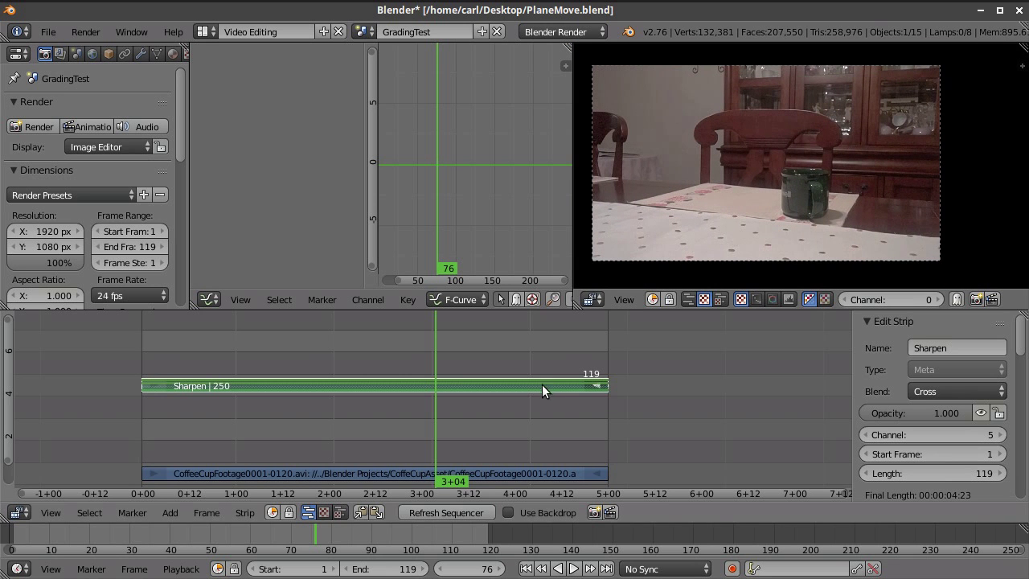
{"action": "scroll", "coordinate": [823, 201], "scroll_direction": "up", "scroll_amount": 1}
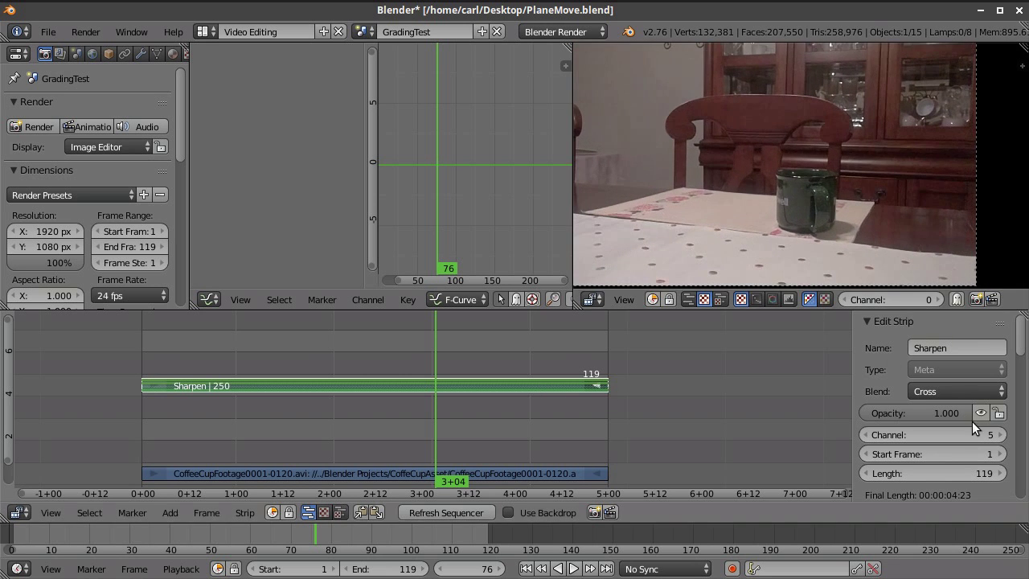
{"action": "left_click", "coordinate": [980, 411]}
{"action": "scroll", "coordinate": [849, 216], "scroll_direction": "up", "scroll_amount": 4}
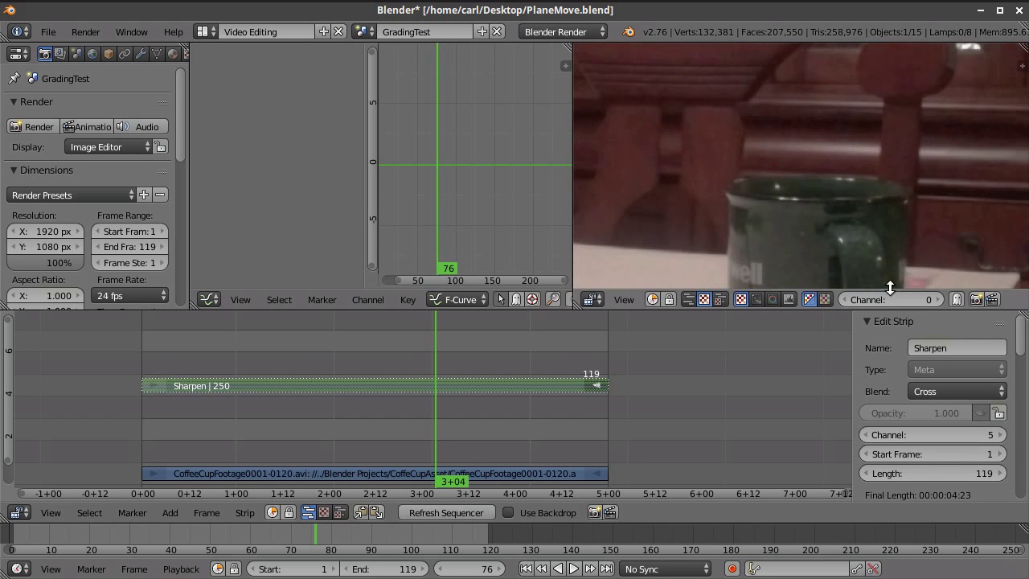
Unmute the Sharpen strip, toggling it repeatedly to compare the coffee cup close-up with and without sharpening
{"action": "left_click", "coordinate": [979, 410]}
{"action": "left_click", "coordinate": [979, 410]}
{"action": "left_click", "coordinate": [979, 410]}
{"action": "left_click", "coordinate": [979, 410]}
{"action": "left_click", "coordinate": [980, 410]}
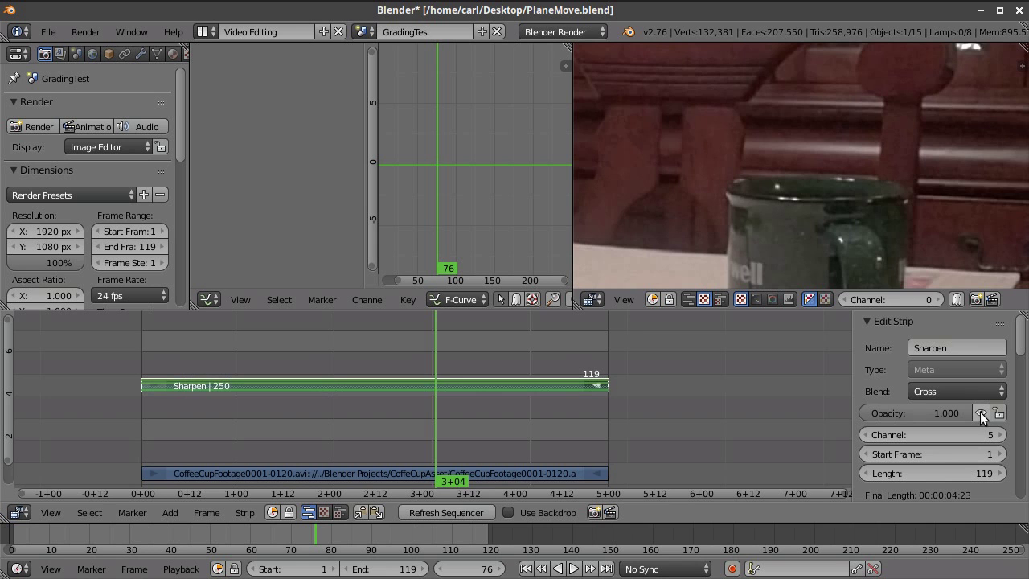
{"action": "scroll", "coordinate": [897, 224], "scroll_direction": "down", "scroll_amount": 3}
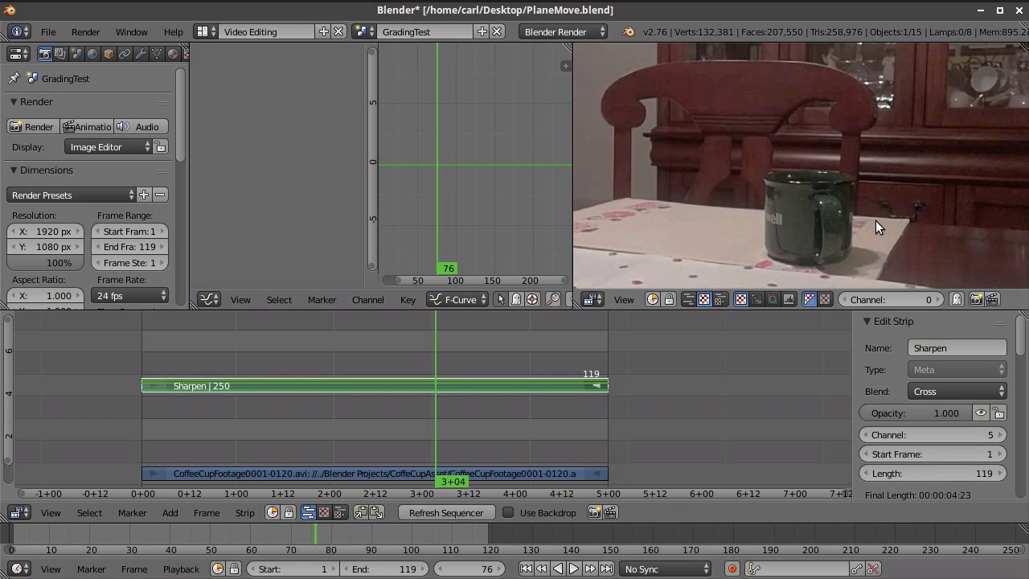
{"action": "scroll", "coordinate": [883, 225], "scroll_direction": "up", "scroll_amount": 3}
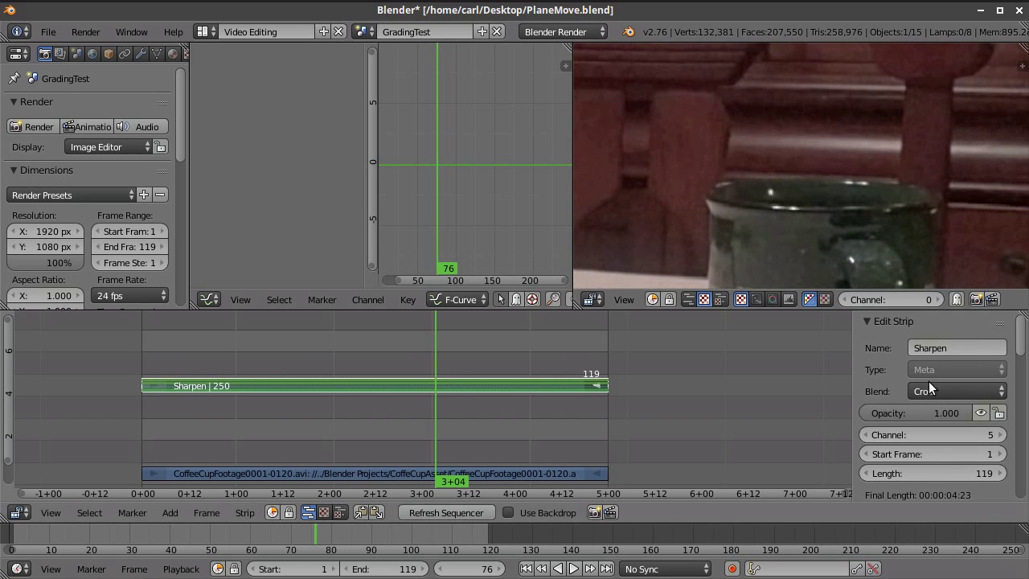
{"action": "left_click", "coordinate": [926, 412]}
{"action": "type", "text": "0.5"}
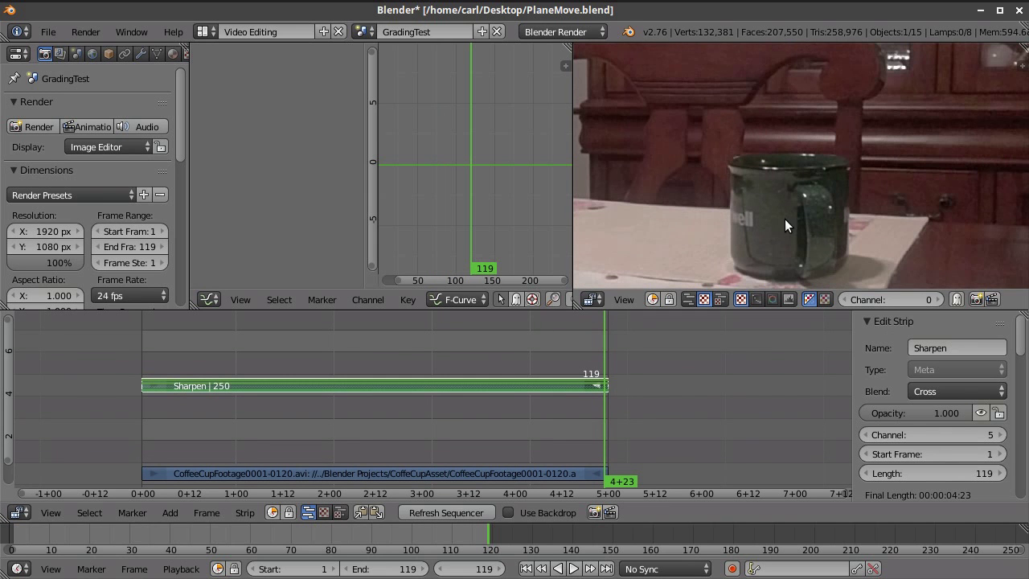
Play the sharpened coffee cup clip, stop it, and inspect the cup both up close and in the full frame
{"action": "scroll", "coordinate": [784, 219], "scroll_direction": "down", "scroll_amount": 3}
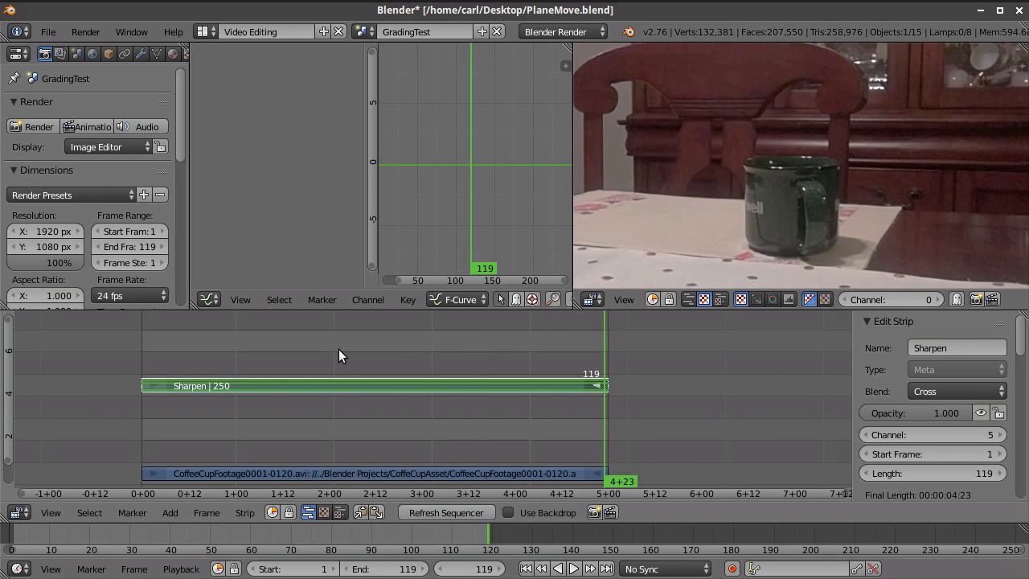
{"action": "key", "text": "shift+alt+a"}
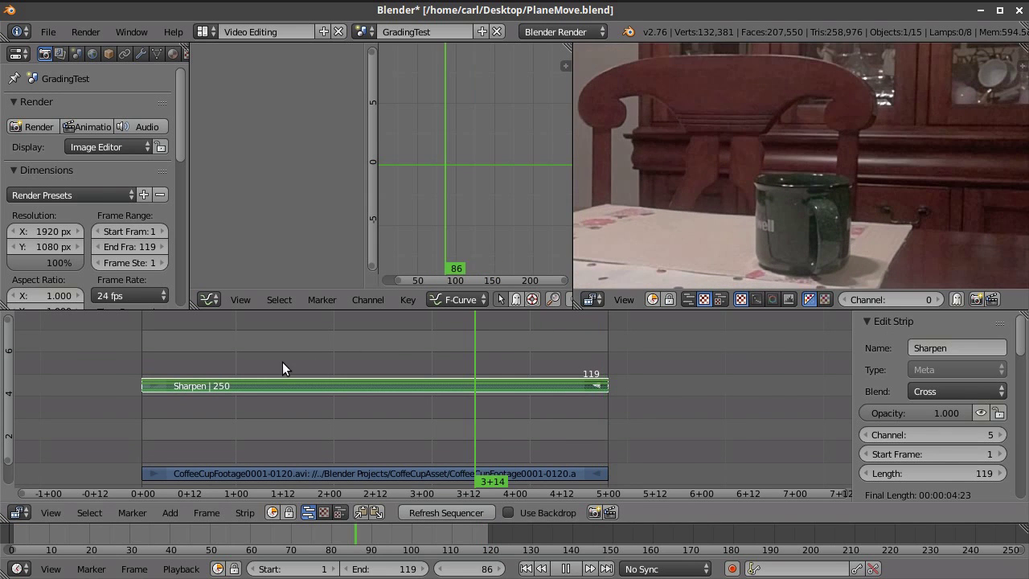
{"action": "key", "text": "alt+a"}
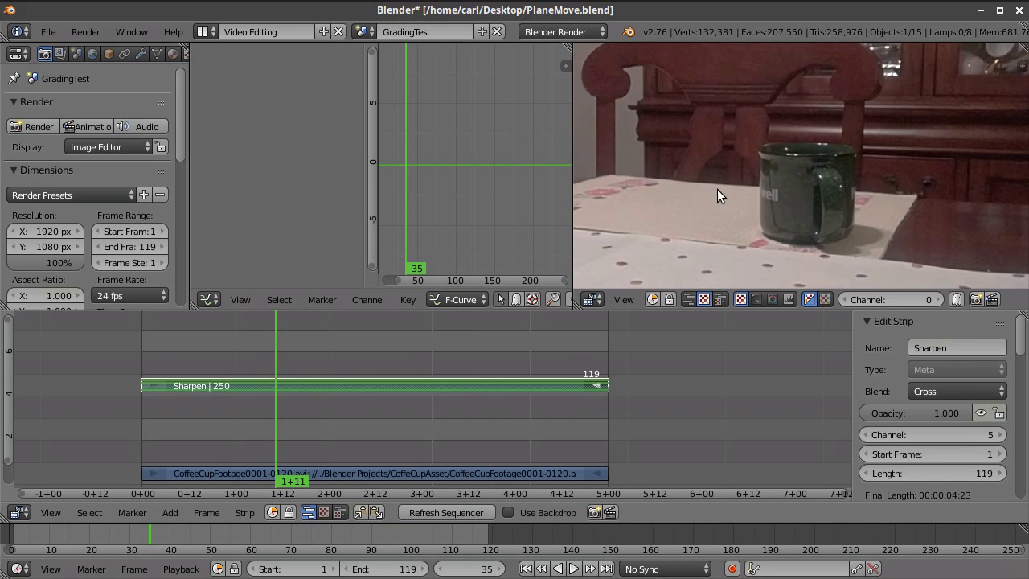
{"action": "scroll", "coordinate": [726, 188], "scroll_direction": "down", "scroll_amount": 4}
{"action": "key", "text": "Left"}
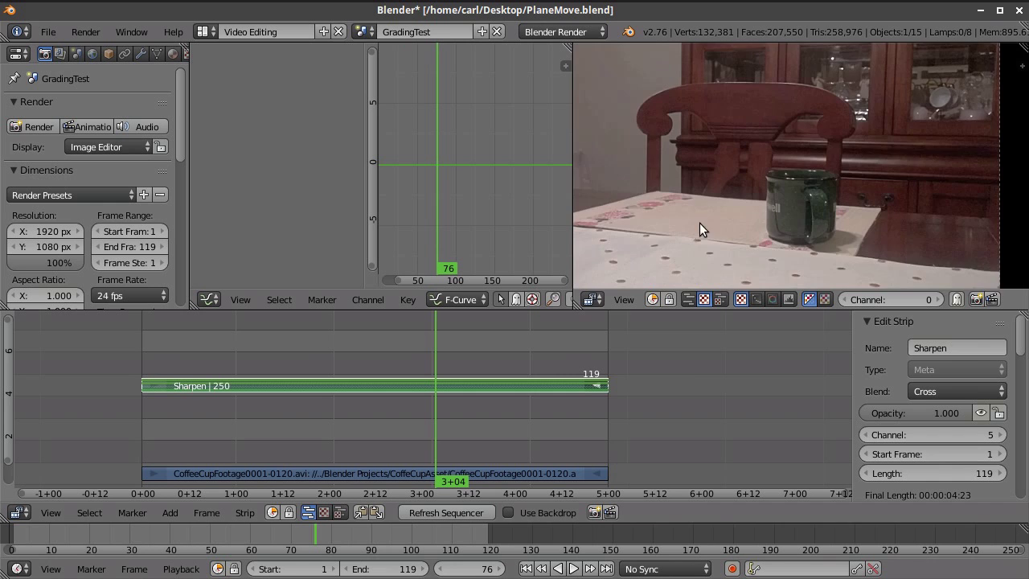
{"action": "scroll", "coordinate": [729, 232], "scroll_direction": "up", "scroll_amount": 12}
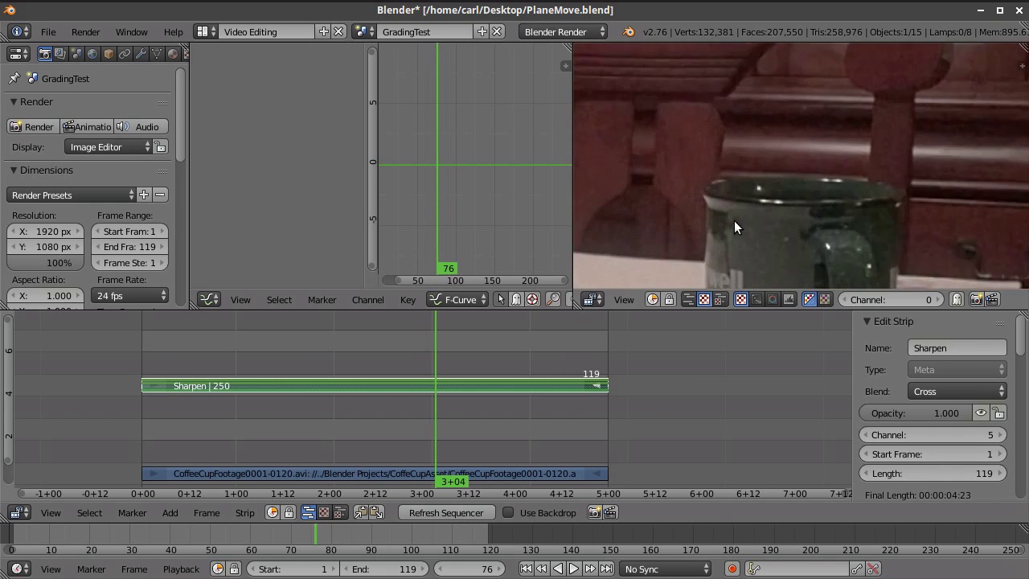
{"action": "scroll", "coordinate": [734, 220], "scroll_direction": "down", "scroll_amount": 8}
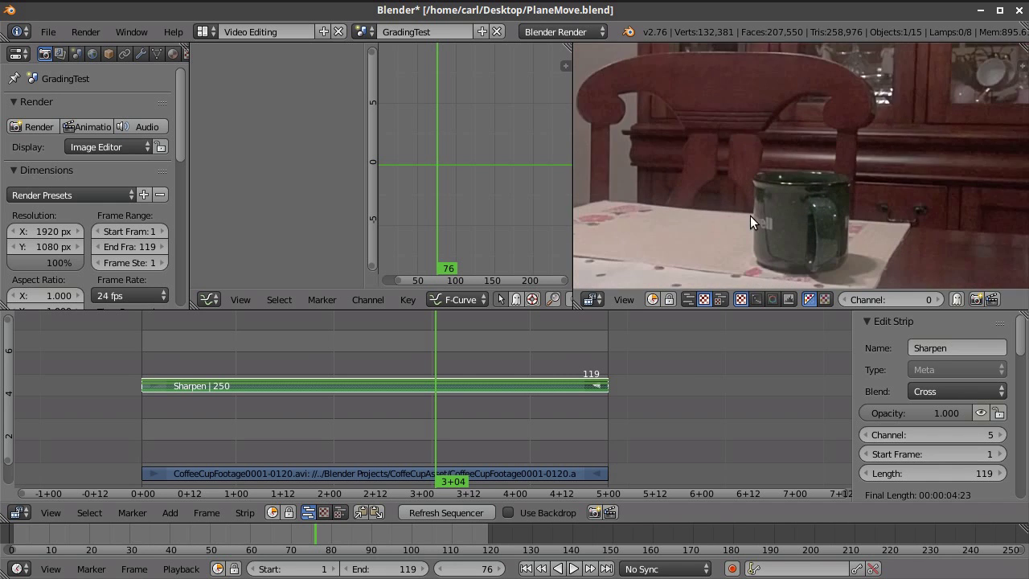
{"action": "scroll", "coordinate": [747, 217], "scroll_direction": "down", "scroll_amount": 4}
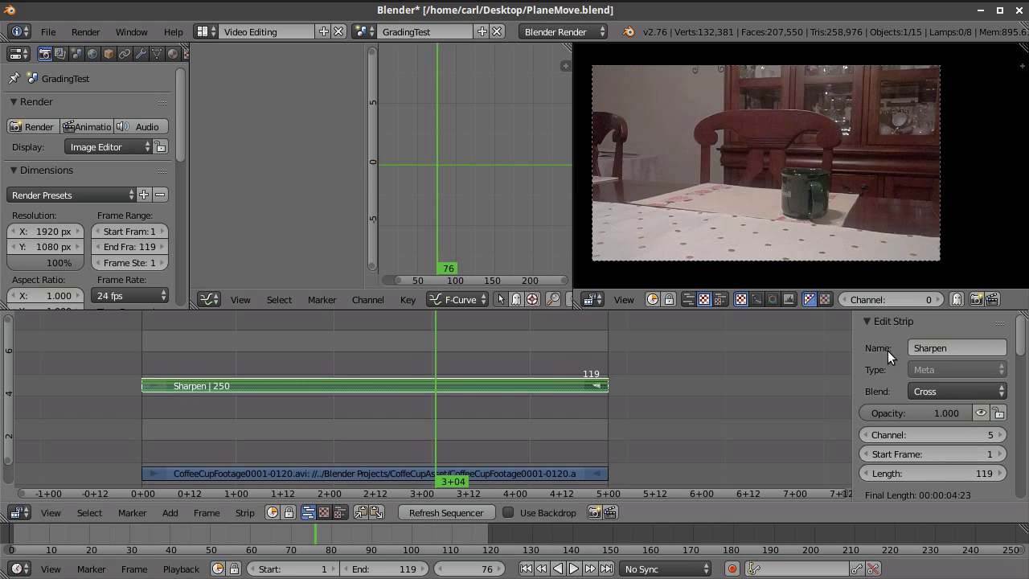
Mute and unmute the Sharpen strip several times to compare the edges and detail of the coffee cup in close-up
{"action": "scroll", "coordinate": [821, 203], "scroll_direction": "up", "scroll_amount": 2}
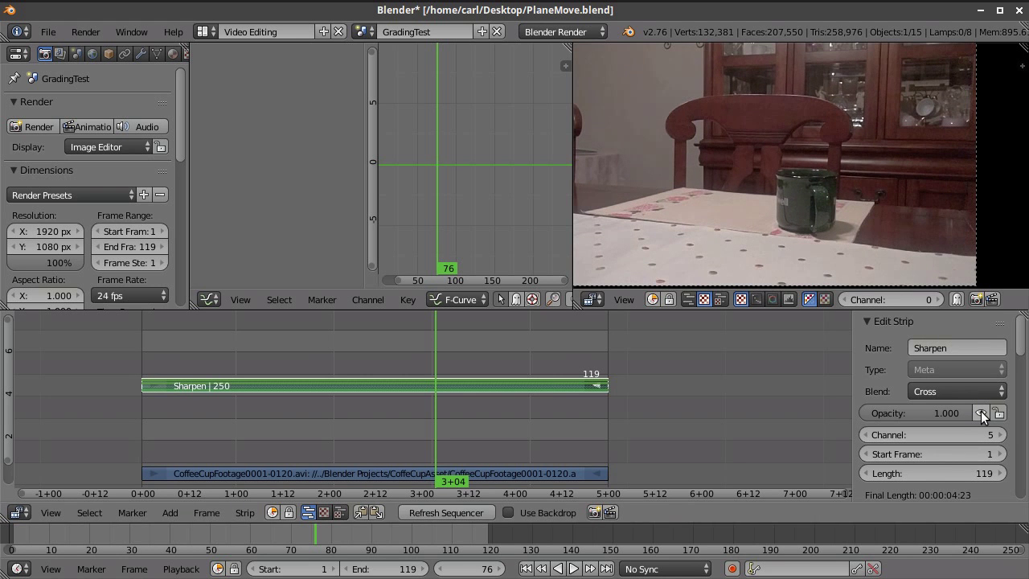
{"action": "left_click", "coordinate": [980, 411]}
{"action": "scroll", "coordinate": [847, 214], "scroll_direction": "up", "scroll_amount": 4}
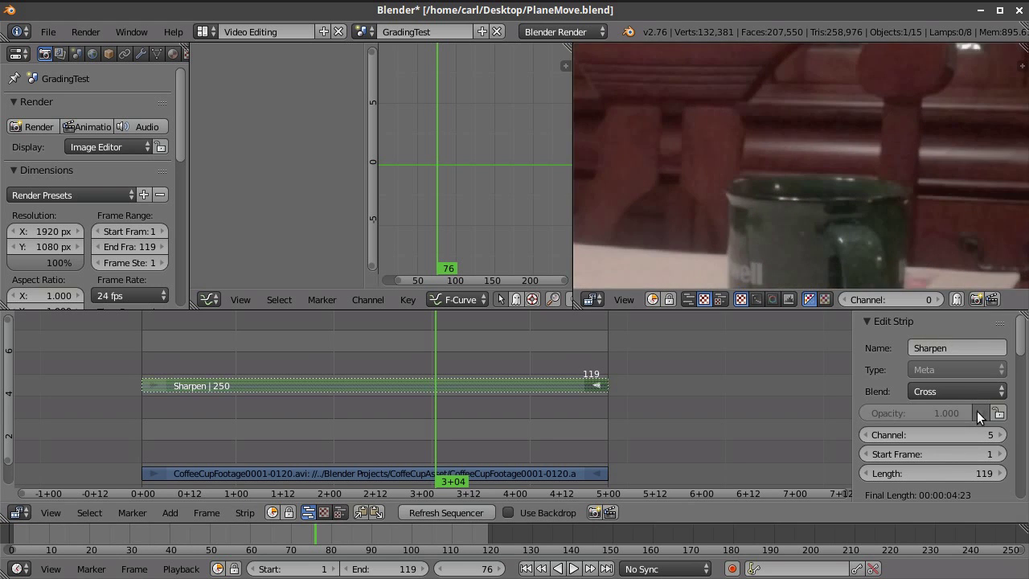
{"action": "left_click", "coordinate": [979, 411]}
{"action": "left_click", "coordinate": [979, 412]}
{"action": "left_click", "coordinate": [979, 409]}
{"action": "left_click", "coordinate": [980, 411]}
{"action": "left_click", "coordinate": [980, 411]}
{"action": "left_click", "coordinate": [980, 411]}
{"action": "left_click", "coordinate": [980, 411]}
{"action": "left_click", "coordinate": [980, 411]}
{"action": "left_click", "coordinate": [980, 412]}
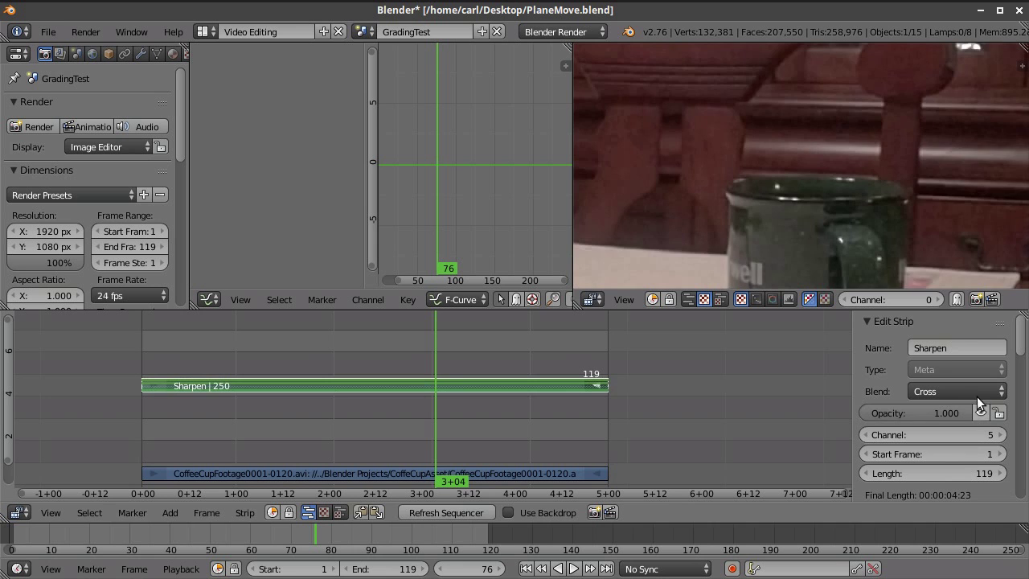
{"action": "scroll", "coordinate": [874, 211], "scroll_direction": "up", "scroll_amount": 3}
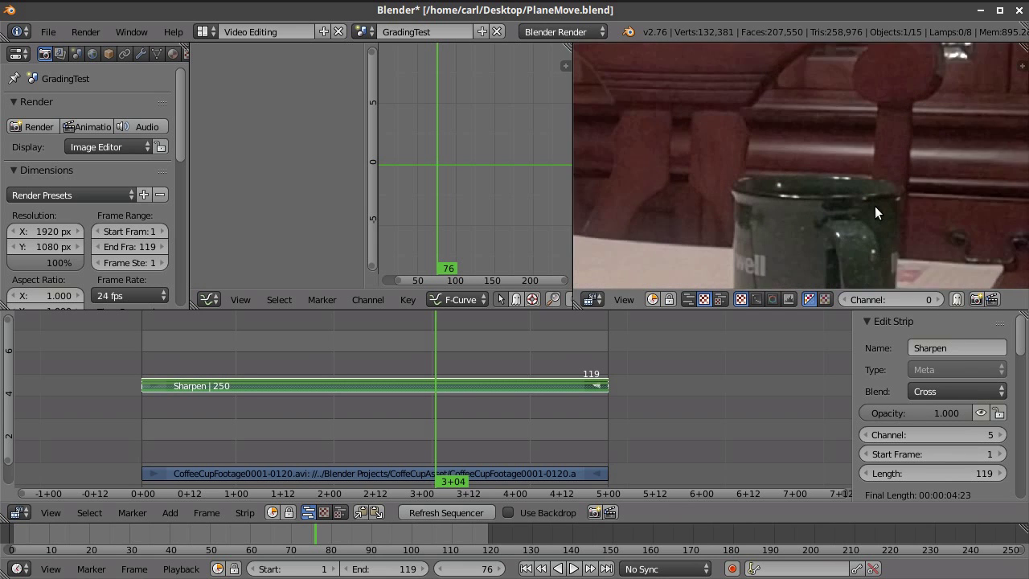
Set the Sharpen strip's opacity to 0.5 and compare the reduced sharpening with the muted strip
{"action": "left_click", "coordinate": [926, 413]}
{"action": "type", "text": "0.5"}
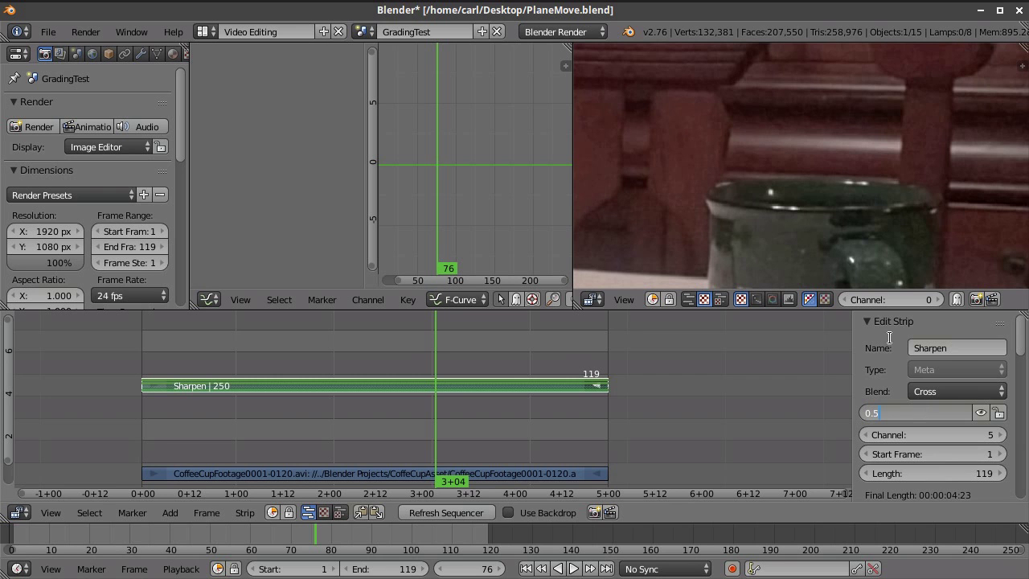
{"action": "key", "text": "Return"}
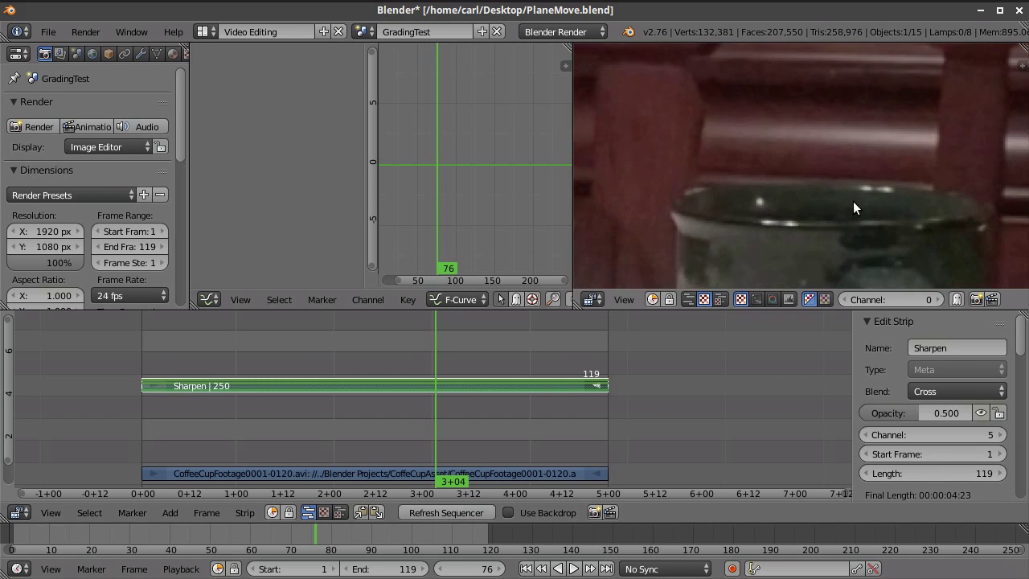
{"action": "left_click", "coordinate": [983, 410]}
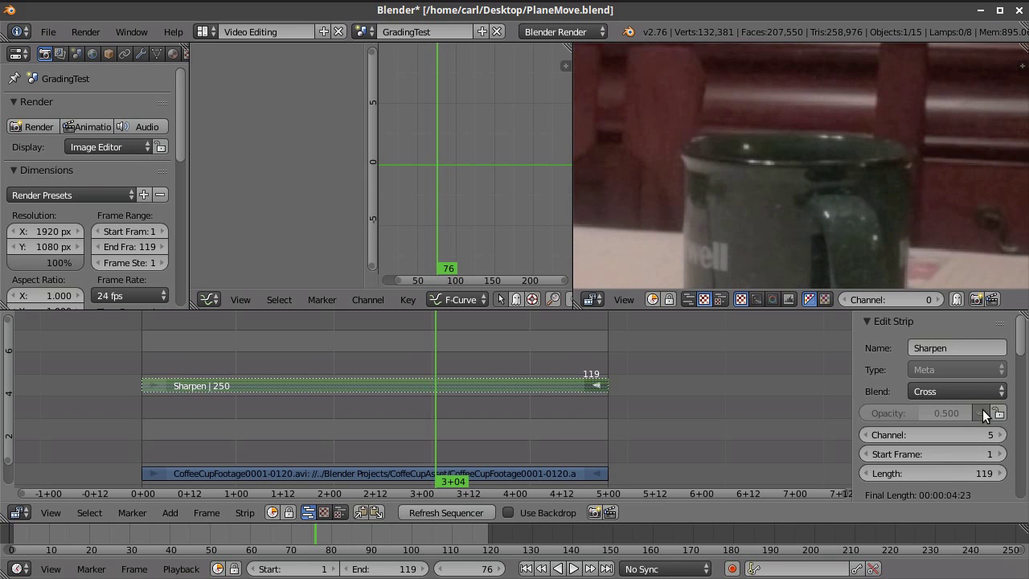
{"action": "left_click", "coordinate": [982, 410]}
Set the Sharpen strip's opacity to 1 and bring the whole coffee cup frame into the preview
{"action": "left_click", "coordinate": [927, 414]}
{"action": "type", "text": "1"}
{"action": "key", "text": "Return"}
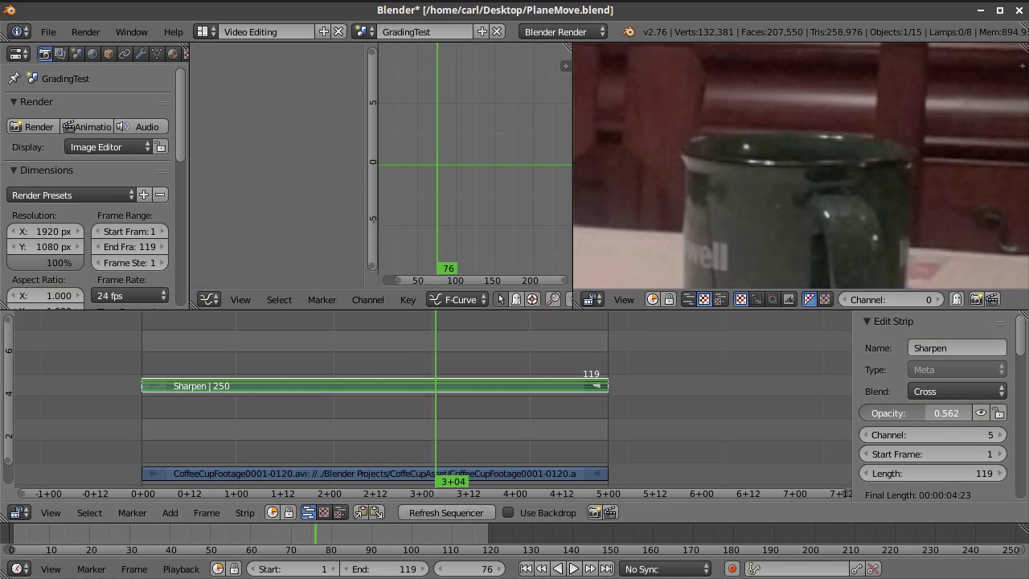
{"action": "scroll", "coordinate": [759, 180], "scroll_direction": "down", "scroll_amount": 7}
{"action": "middle_click_drag", "start_coordinate": [761, 179], "coordinate": [834, 188]}
{"action": "scroll", "coordinate": [798, 167], "scroll_direction": "down", "scroll_amount": 7}
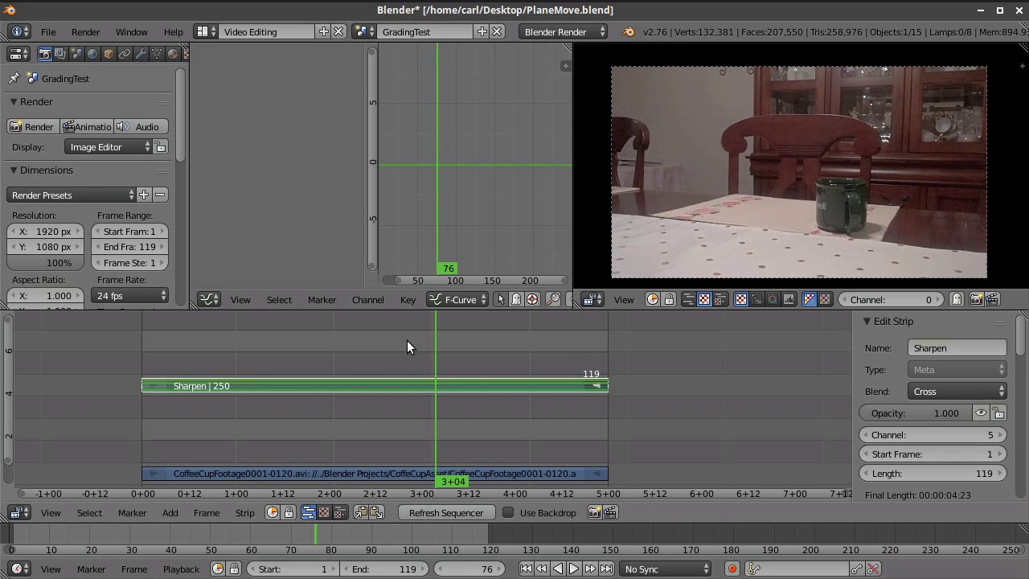
Enter the Sharpen meta strip and examine the blend, filter, color and modifier settings of its Adjustment strip
{"action": "right_click", "coordinate": [373, 383]}
{"action": "key", "text": "Tab"}
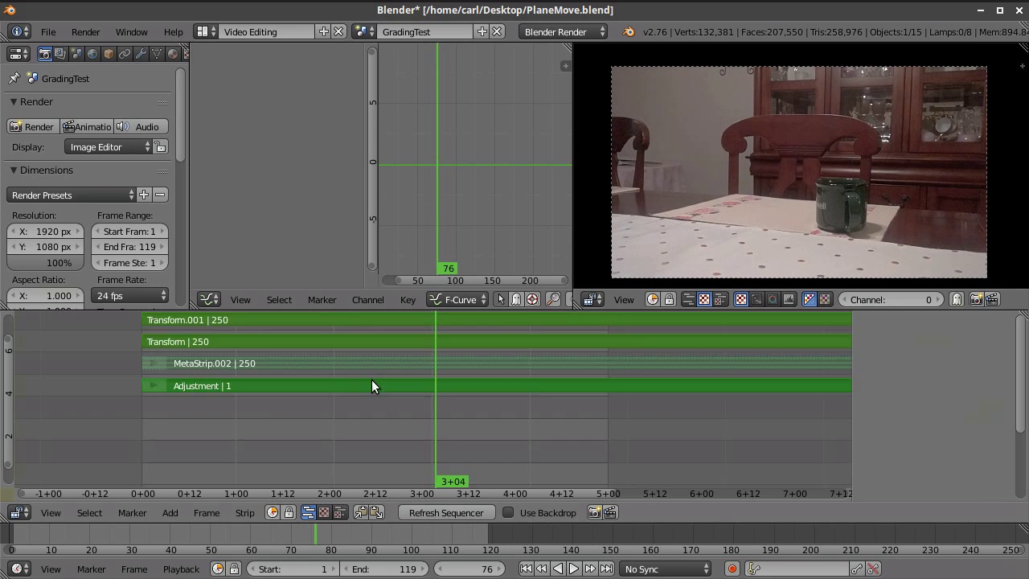
{"action": "middle_click_drag", "start_coordinate": [414, 416], "coordinate": [414, 474]}
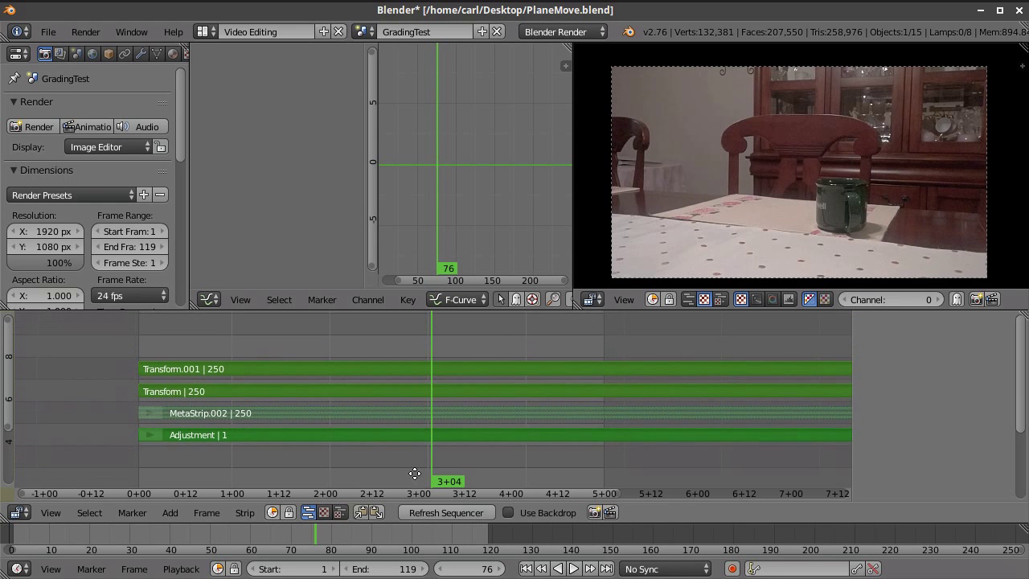
{"action": "right_click", "coordinate": [376, 436]}
{"action": "scroll", "coordinate": [981, 412], "scroll_direction": "down", "scroll_amount": 5}
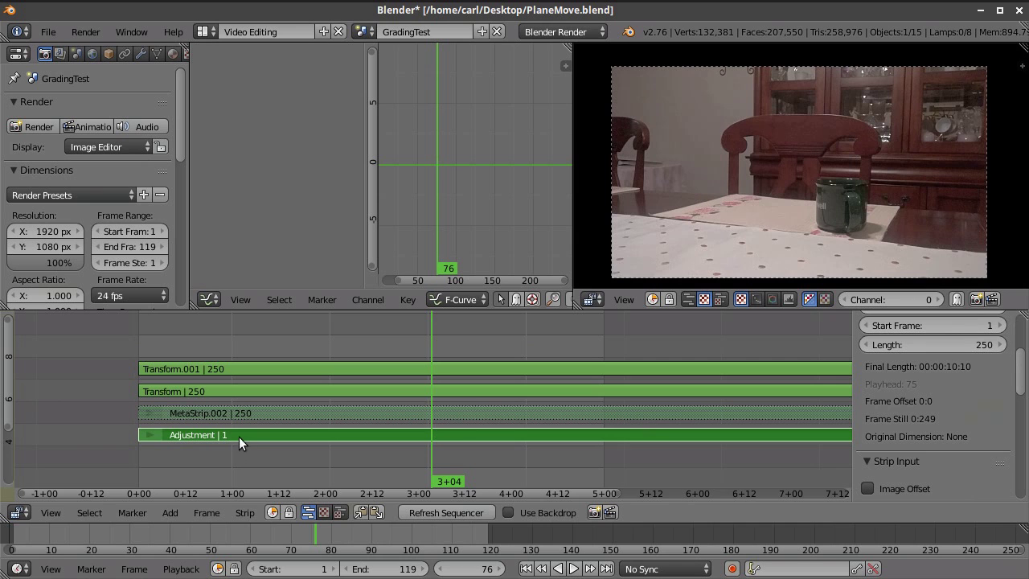
{"action": "scroll", "coordinate": [987, 425], "scroll_direction": "down", "scroll_amount": 6}
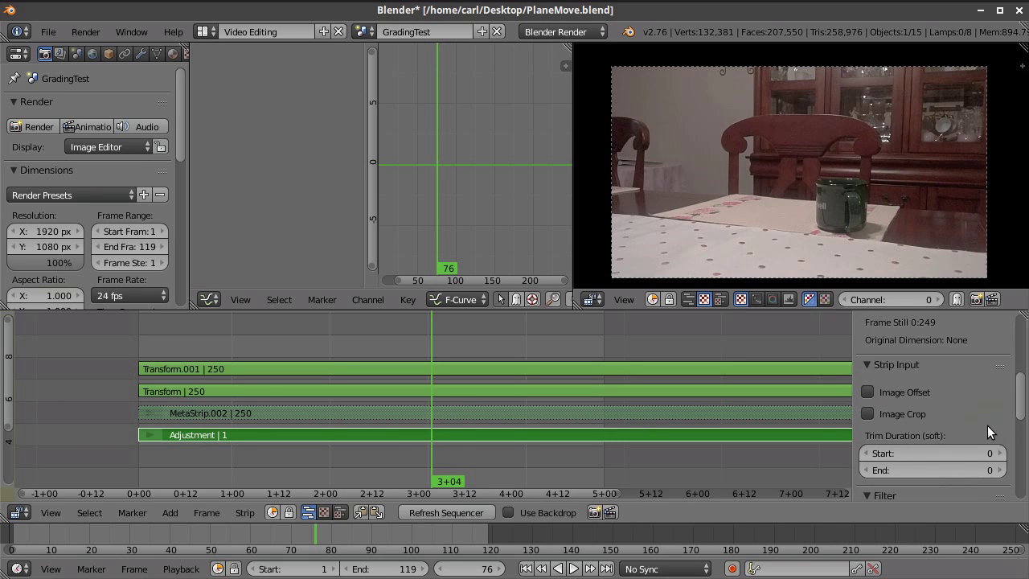
{"action": "scroll", "coordinate": [975, 432], "scroll_direction": "up", "scroll_amount": 10}
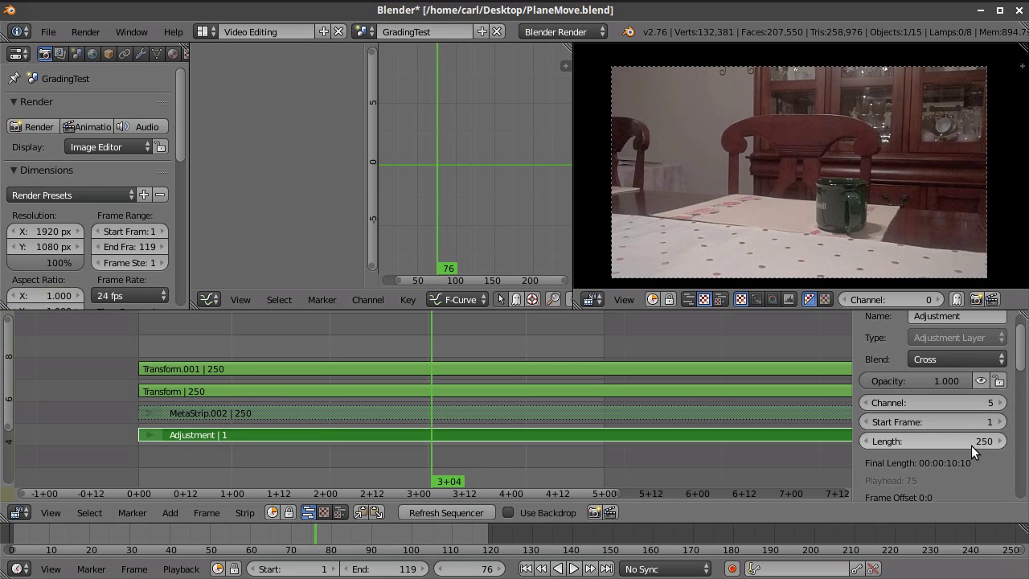
{"action": "scroll", "coordinate": [971, 444], "scroll_direction": "down", "scroll_amount": 7}
{"action": "scroll", "coordinate": [969, 440], "scroll_direction": "down", "scroll_amount": 4}
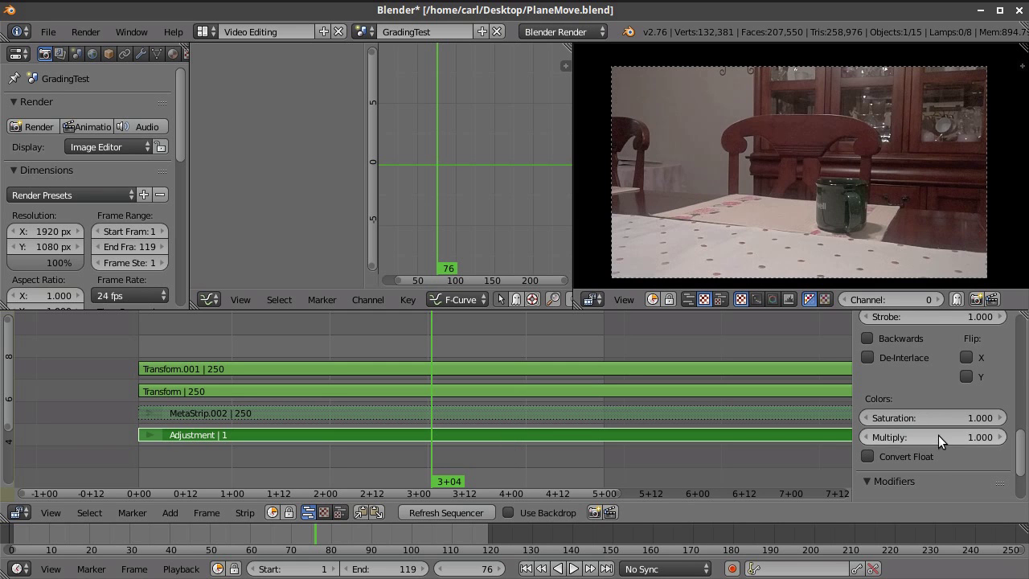
{"action": "scroll", "coordinate": [952, 345], "scroll_direction": "down", "scroll_amount": 4}
{"action": "scroll", "coordinate": [960, 383], "scroll_direction": "up", "scroll_amount": 10}
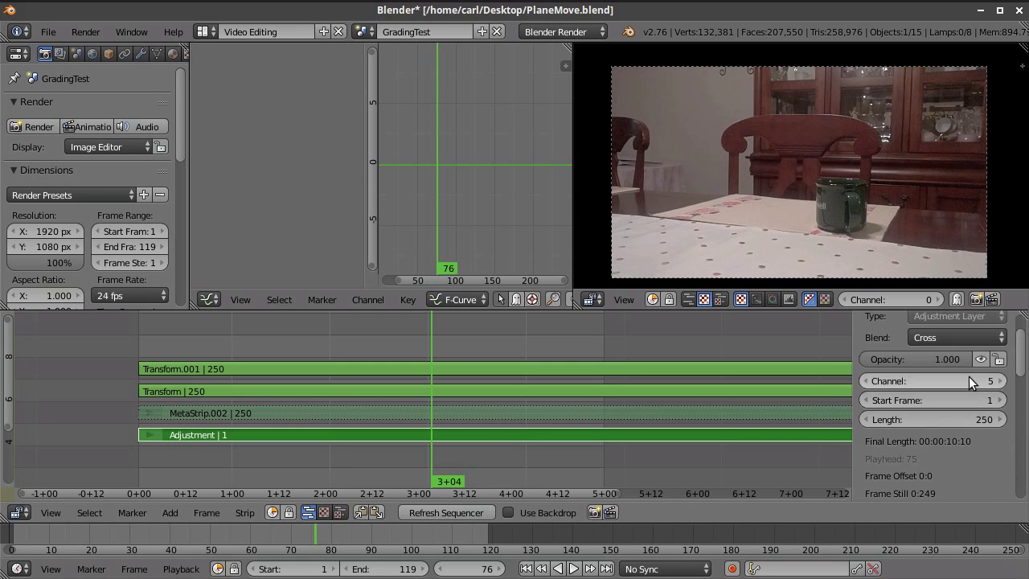
{"action": "scroll", "coordinate": [971, 383], "scroll_direction": "up", "scroll_amount": 3}
Enter MetaStrip.002 and examine the blend, filter and color settings of its Adjustment.001 strip alongside the preview
{"action": "right_click", "coordinate": [472, 412]}
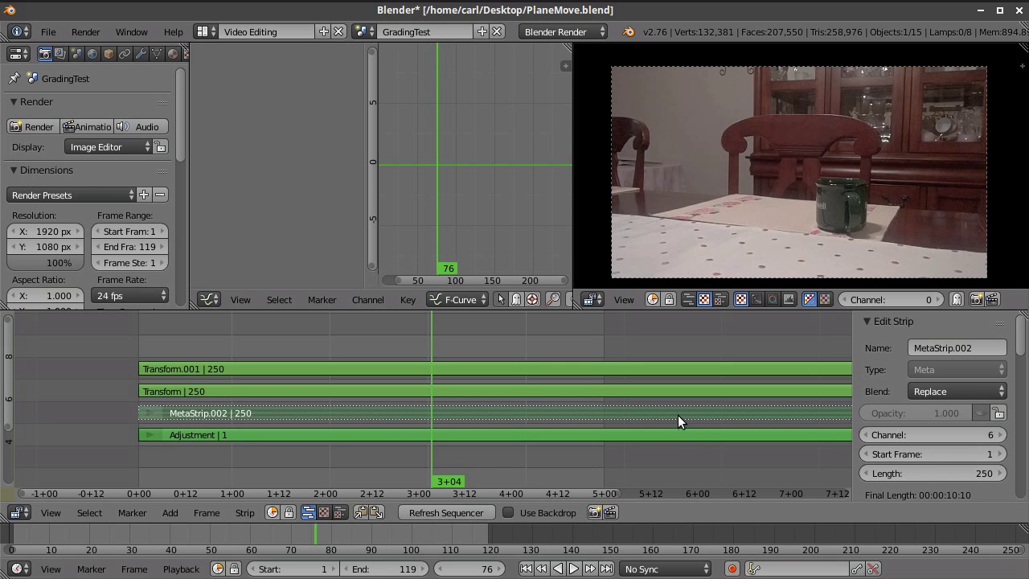
{"action": "key", "text": "Tab"}
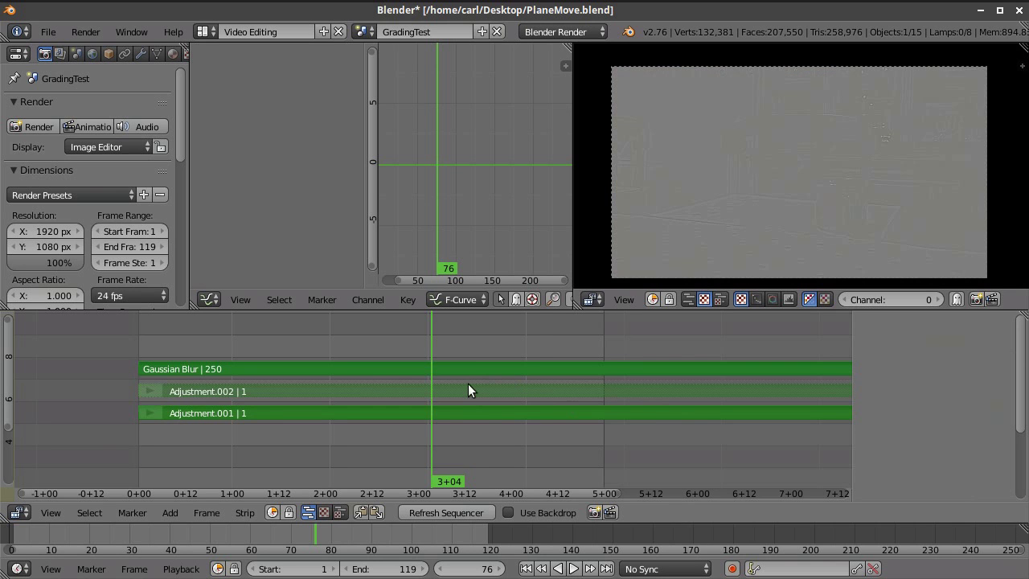
{"action": "left_click", "coordinate": [459, 414]}
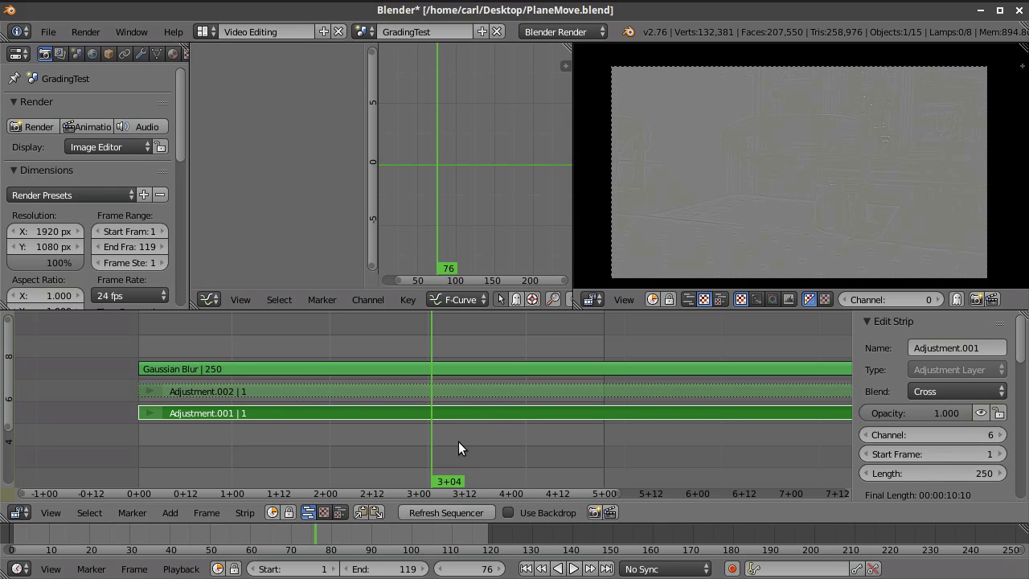
{"action": "scroll", "coordinate": [915, 407], "scroll_direction": "down", "scroll_amount": 8}
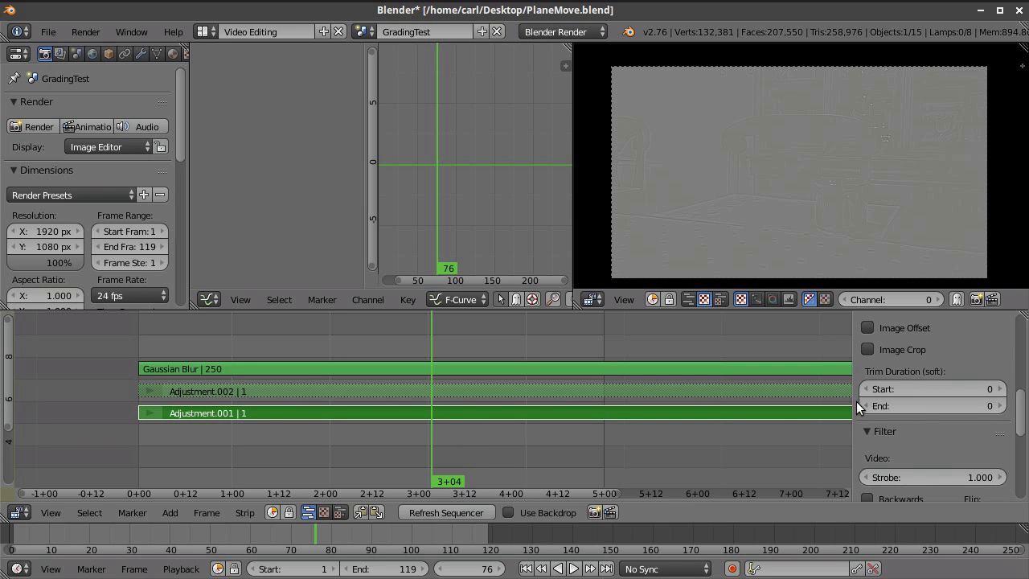
{"action": "scroll", "coordinate": [872, 411], "scroll_direction": "down", "scroll_amount": 3}
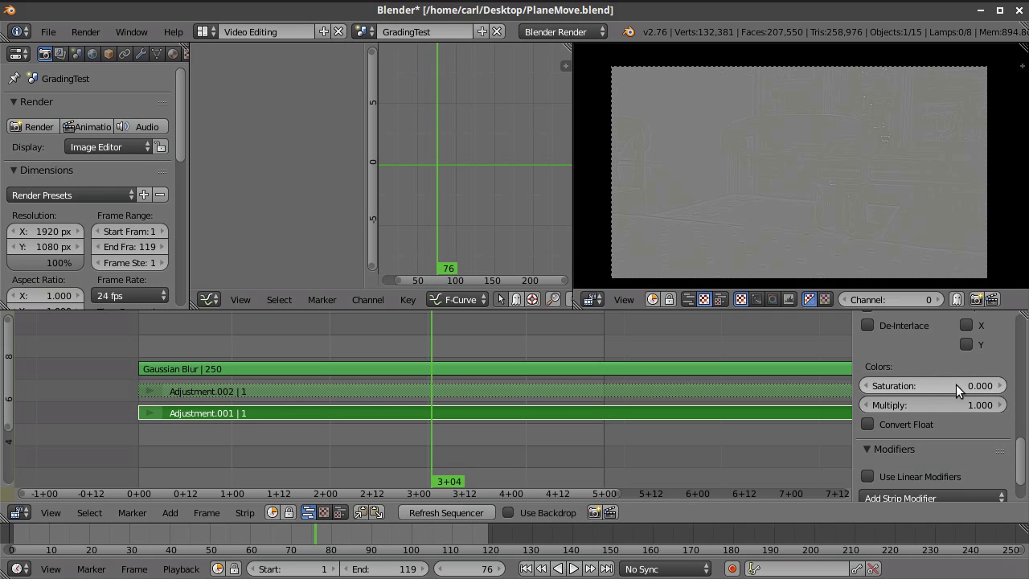
{"action": "scroll", "coordinate": [860, 260], "scroll_direction": "up", "scroll_amount": 3}
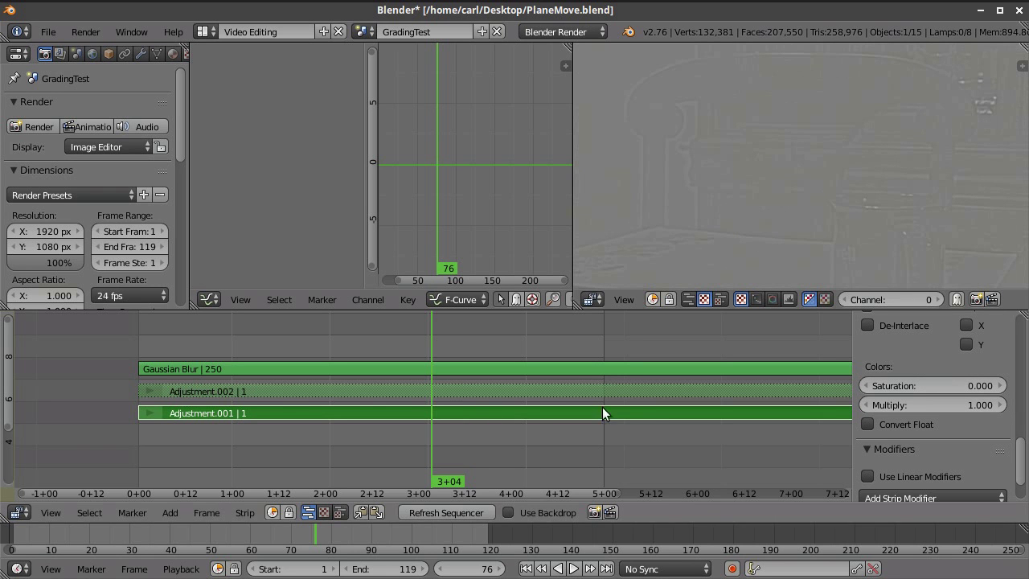
{"action": "scroll", "coordinate": [797, 171], "scroll_direction": "down", "scroll_amount": 3}
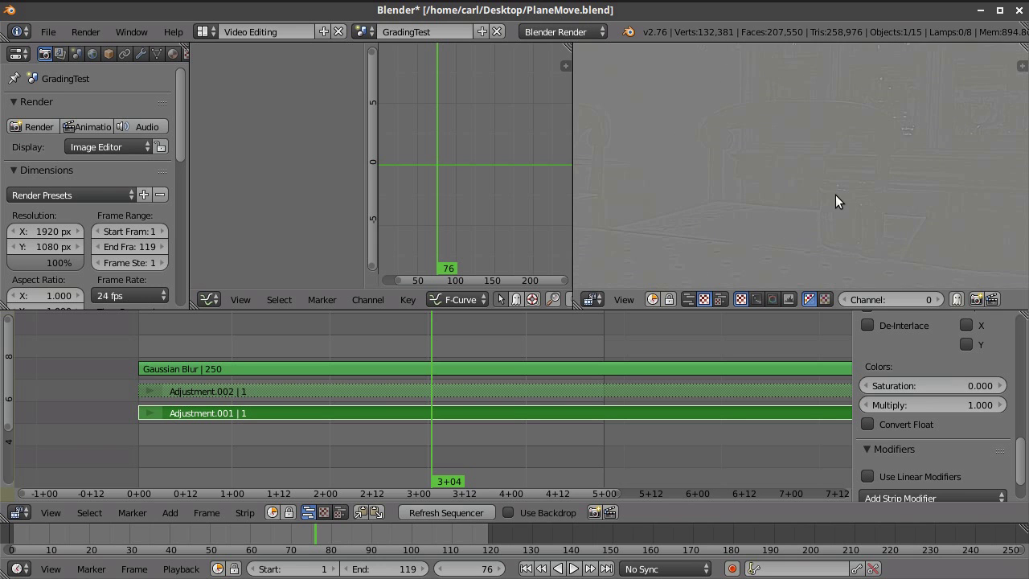
{"action": "scroll", "coordinate": [835, 194], "scroll_direction": "down", "scroll_amount": 2}
Examine the Adjustment.002 strip's blend and curve settings, unmuting it temporarily to preview its inverted image before muting it again
{"action": "right_click", "coordinate": [538, 391]}
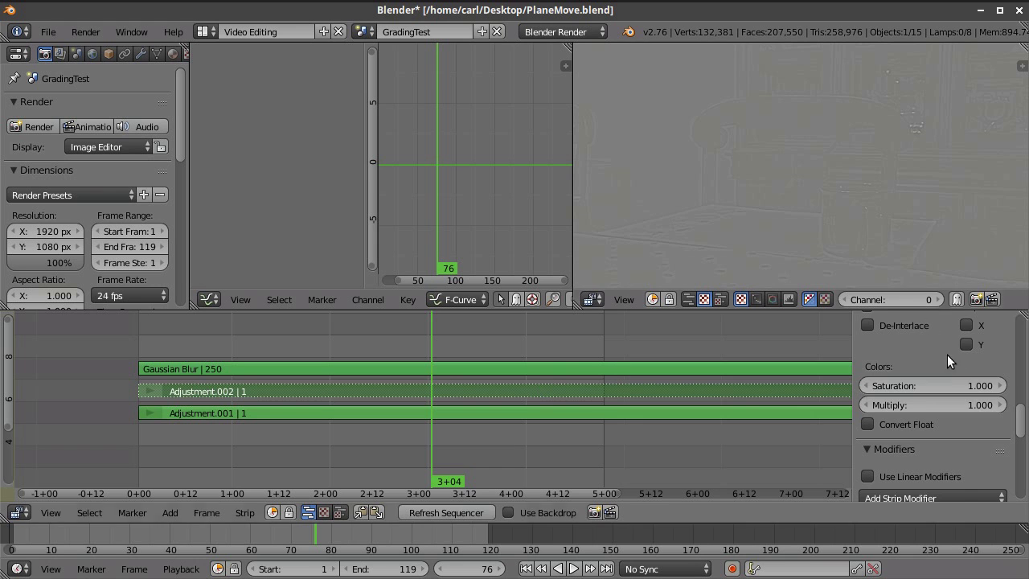
{"action": "scroll", "coordinate": [980, 378], "scroll_direction": "up", "scroll_amount": 10}
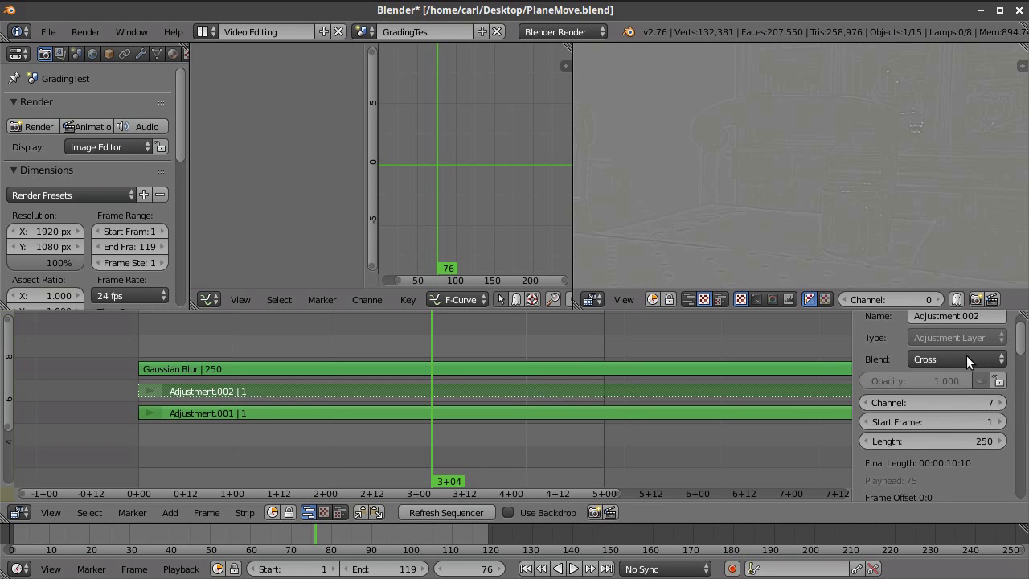
{"action": "key", "text": "alt+h"}
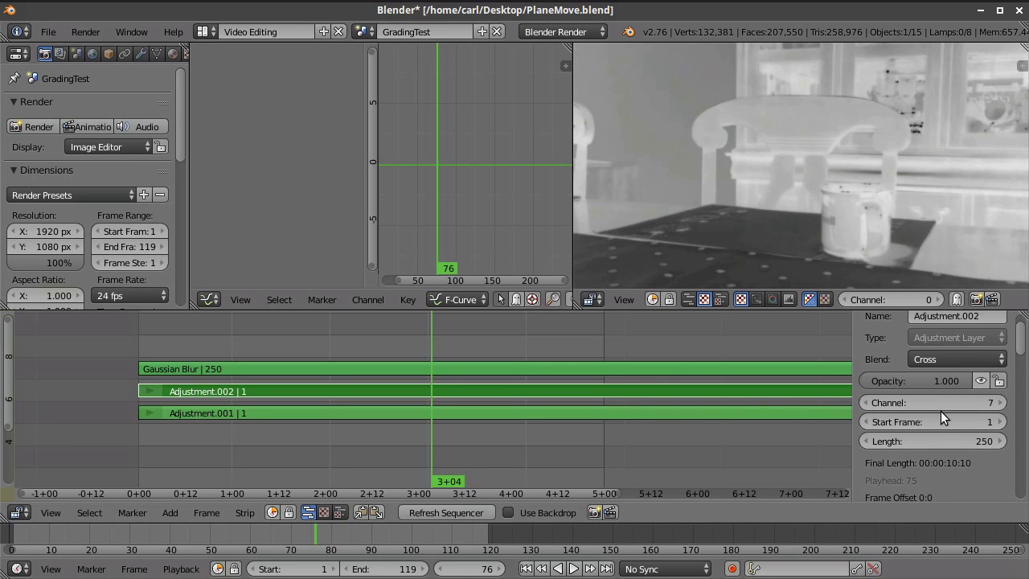
{"action": "key", "text": "h"}
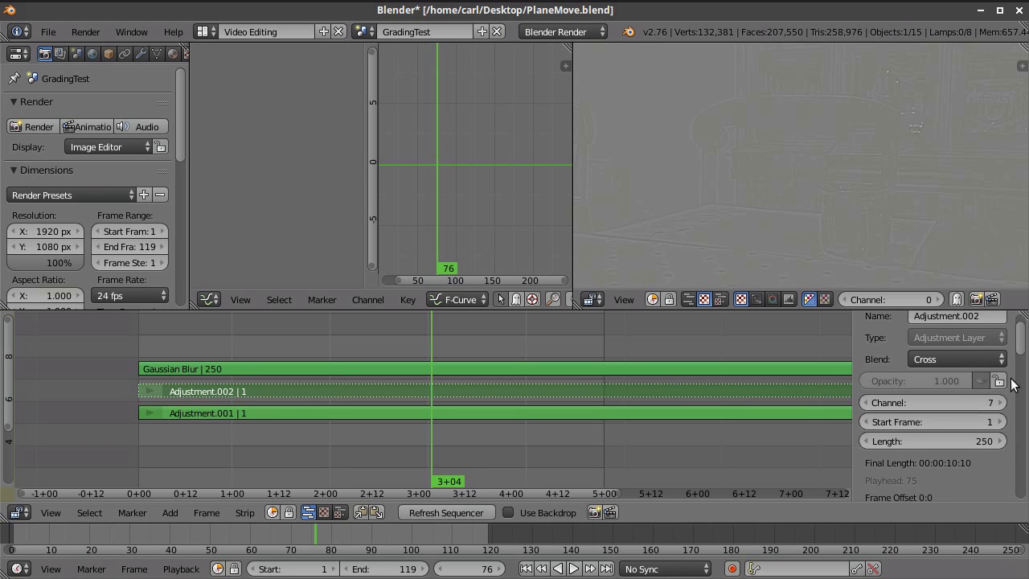
{"action": "key", "text": "alt+h"}
{"action": "scroll", "coordinate": [975, 448], "scroll_direction": "down", "scroll_amount": 6}
{"action": "scroll", "coordinate": [983, 455], "scroll_direction": "down", "scroll_amount": 5}
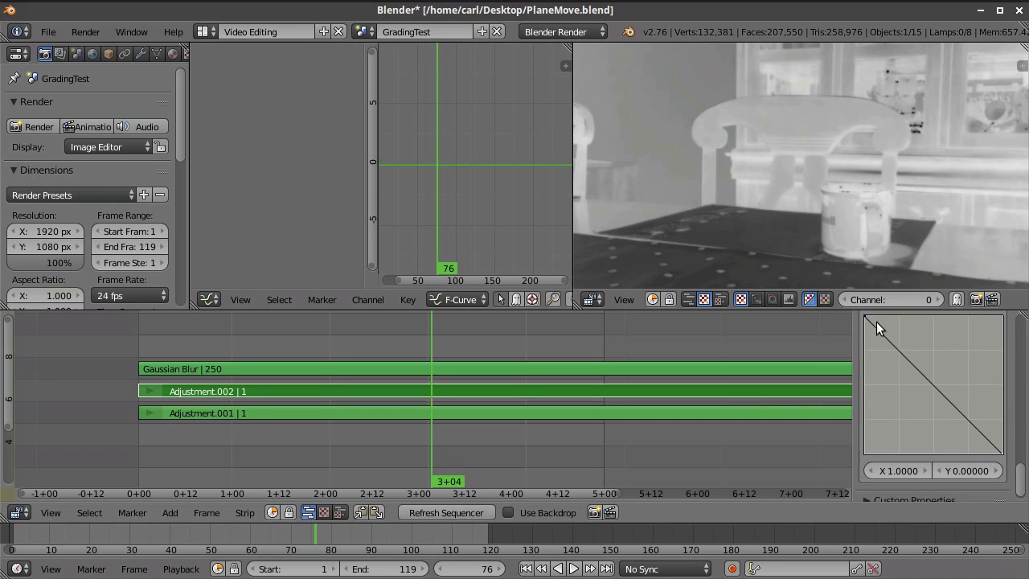
{"action": "scroll", "coordinate": [972, 414], "scroll_direction": "up", "scroll_amount": 12}
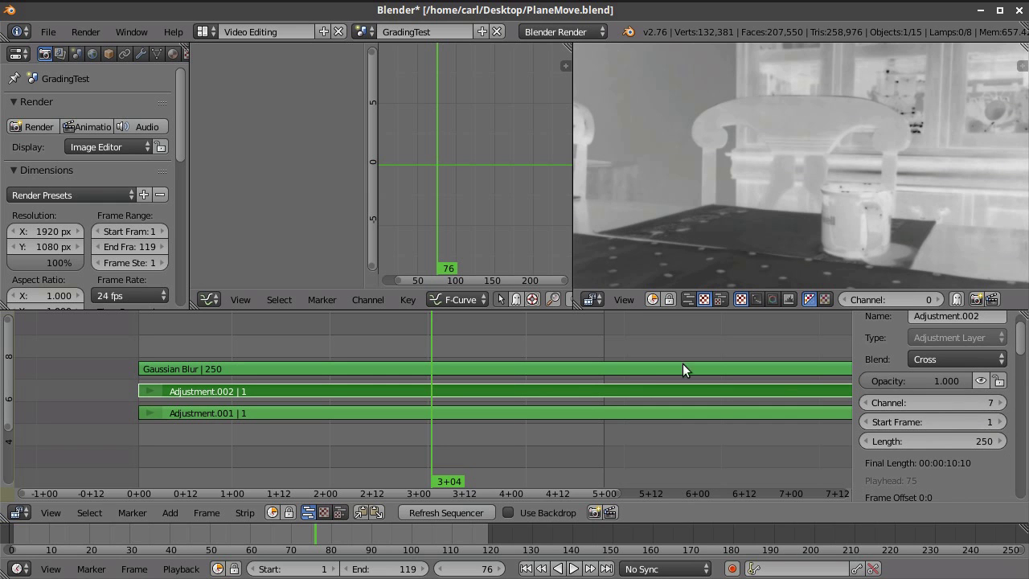
{"action": "key", "text": "h"}
Examine the Gaussian Blur strip's input, X and Y size, blend and opacity settings
{"action": "right_click", "coordinate": [457, 368]}
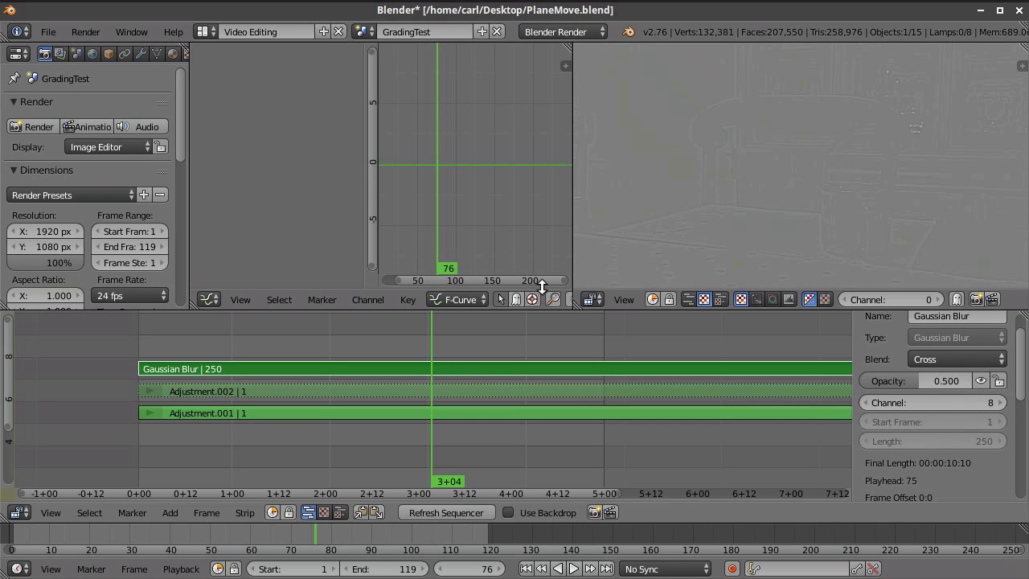
{"action": "scroll", "coordinate": [982, 418], "scroll_direction": "down", "scroll_amount": 4}
{"action": "scroll", "coordinate": [982, 418], "scroll_direction": "down", "scroll_amount": 2}
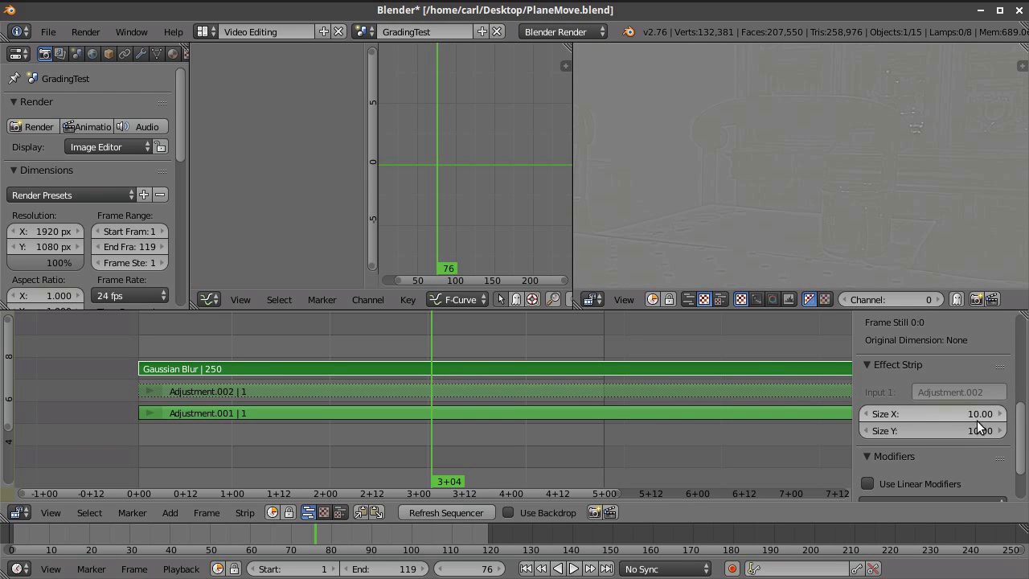
{"action": "scroll", "coordinate": [867, 219], "scroll_direction": "up", "scroll_amount": 7}
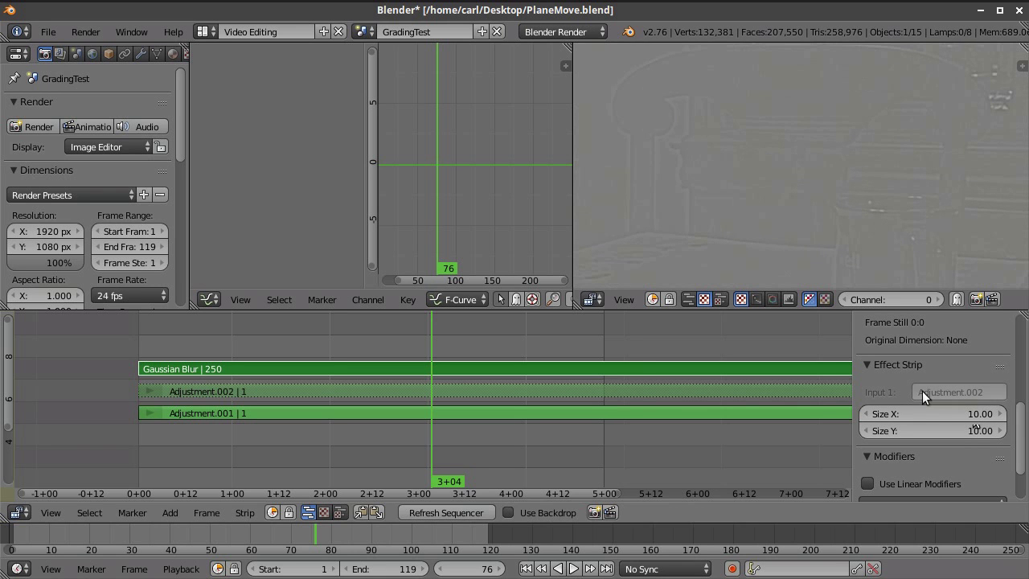
{"action": "scroll", "coordinate": [939, 412], "scroll_direction": "up", "scroll_amount": 8}
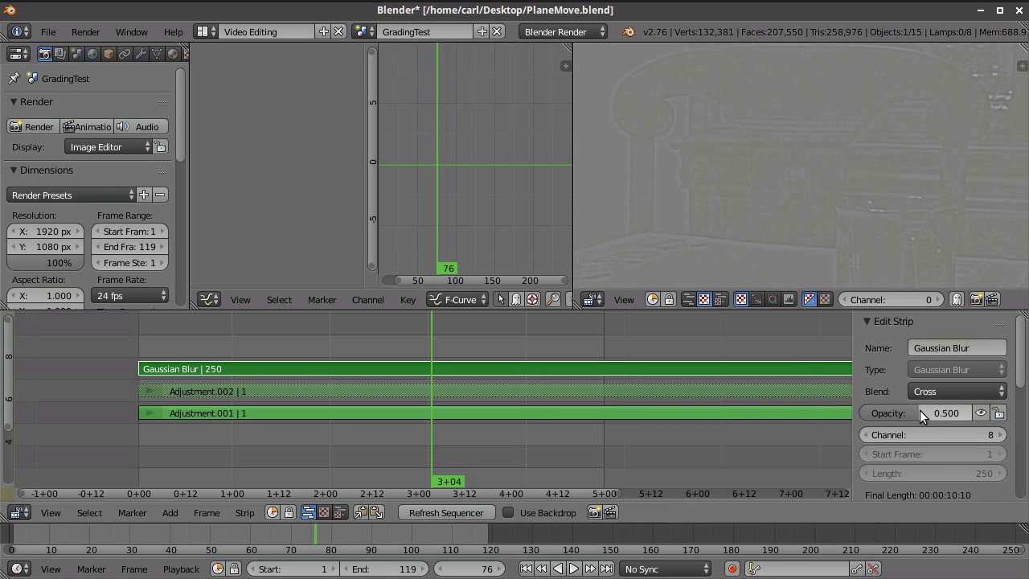
Inspect the gray edge-detail image in the preview both in close-up and as a whole frame
{"action": "key", "text": "Home"}
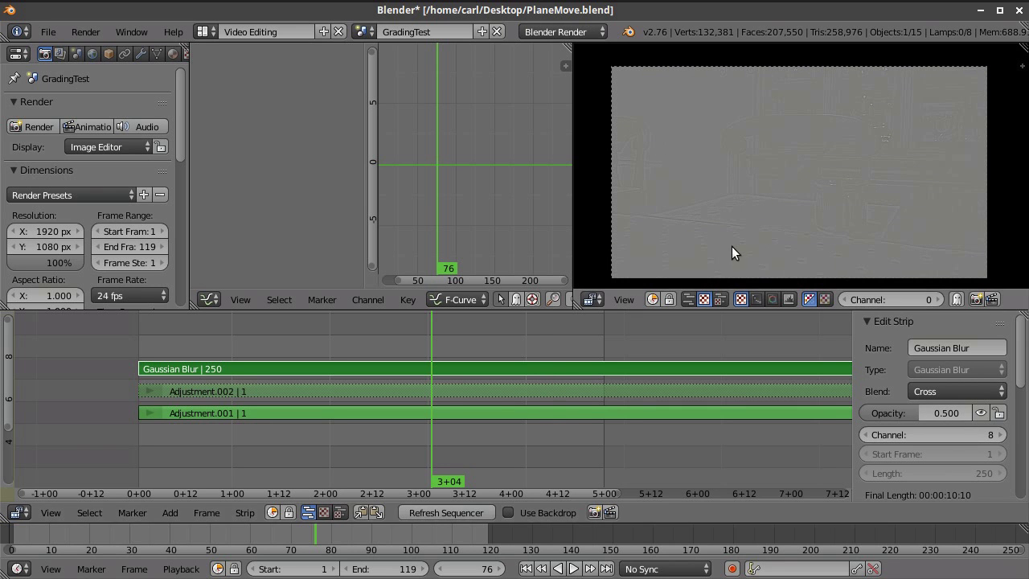
{"action": "scroll", "coordinate": [734, 242], "scroll_direction": "up", "scroll_amount": 4}
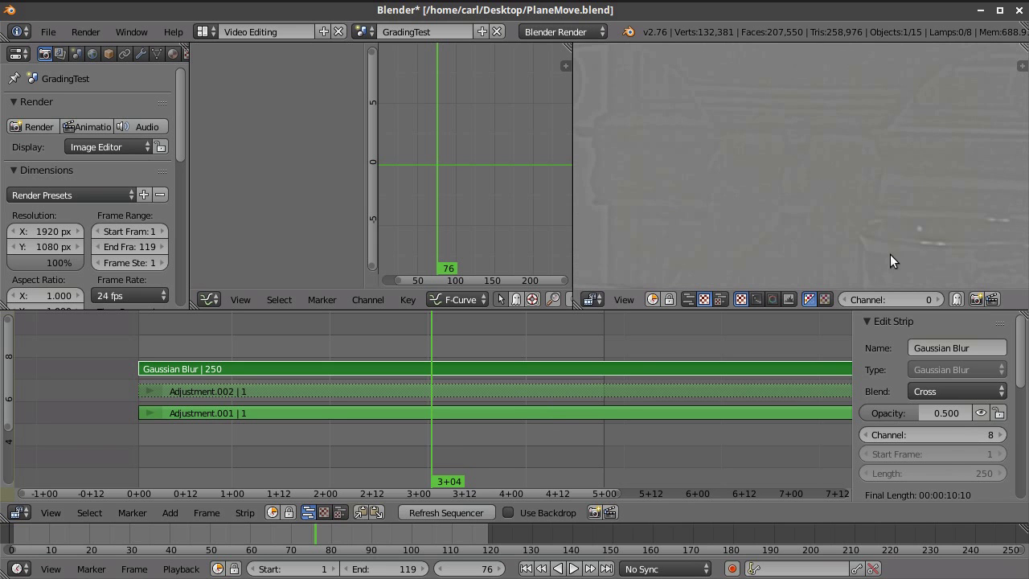
{"action": "scroll", "coordinate": [892, 232], "scroll_direction": "down", "scroll_amount": 4}
{"action": "scroll", "coordinate": [831, 227], "scroll_direction": "down", "scroll_amount": 6}
{"action": "scroll", "coordinate": [806, 216], "scroll_direction": "up", "scroll_amount": 3}
{"action": "scroll", "coordinate": [725, 225], "scroll_direction": "up", "scroll_amount": 3}
{"action": "scroll", "coordinate": [870, 141], "scroll_direction": "down", "scroll_amount": 4}
{"action": "scroll", "coordinate": [869, 144], "scroll_direction": "down", "scroll_amount": 3}
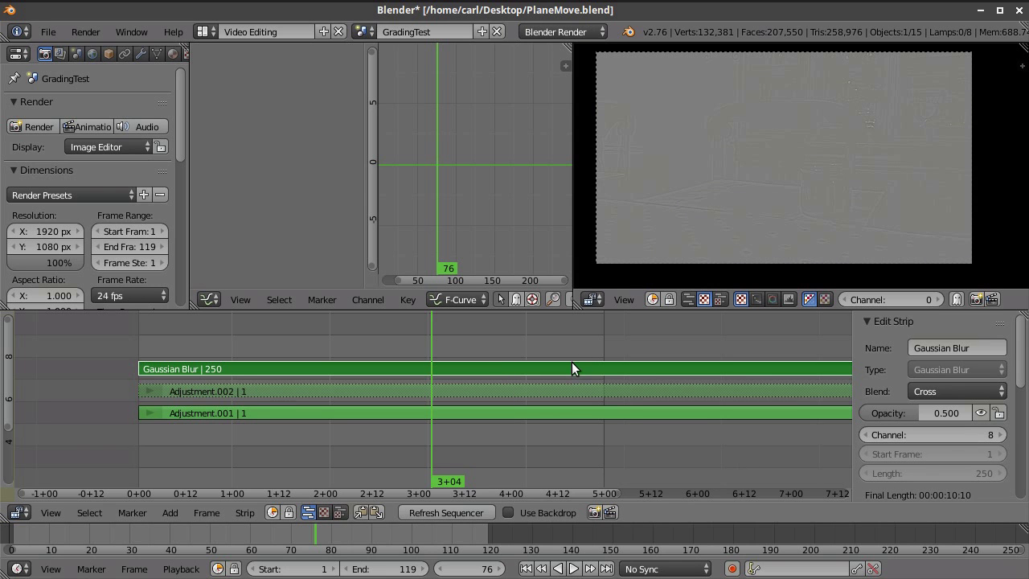
Leave MetaStrip.002 and compare the settings of the Transform and Transform.001 strips above it
{"action": "key", "text": "Tab"}
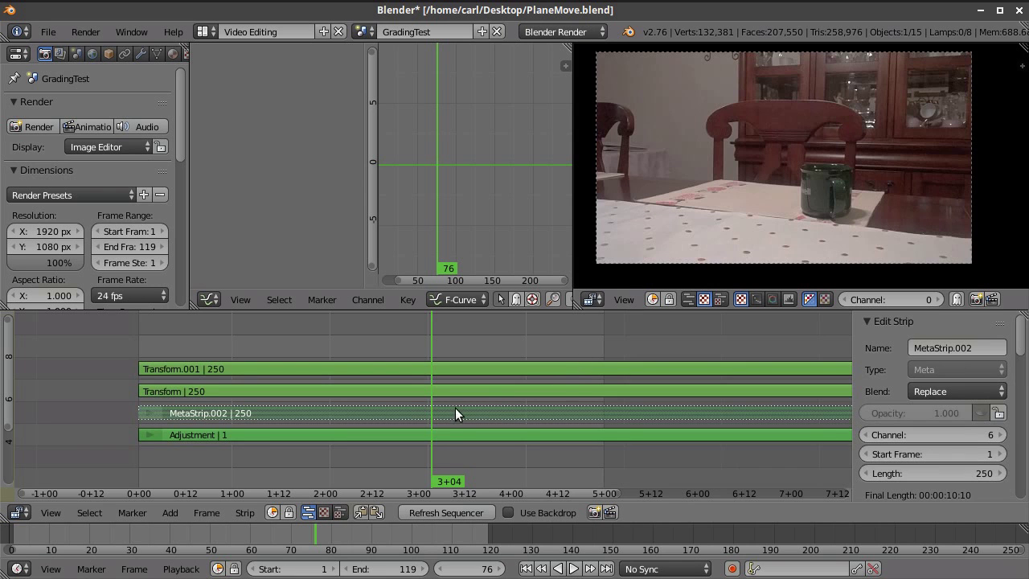
{"action": "right_click", "coordinate": [396, 393]}
{"action": "right_click", "coordinate": [395, 369]}
{"action": "right_click", "coordinate": [397, 389]}
{"action": "right_click", "coordinate": [395, 369]}
{"action": "right_click", "coordinate": [394, 392]}
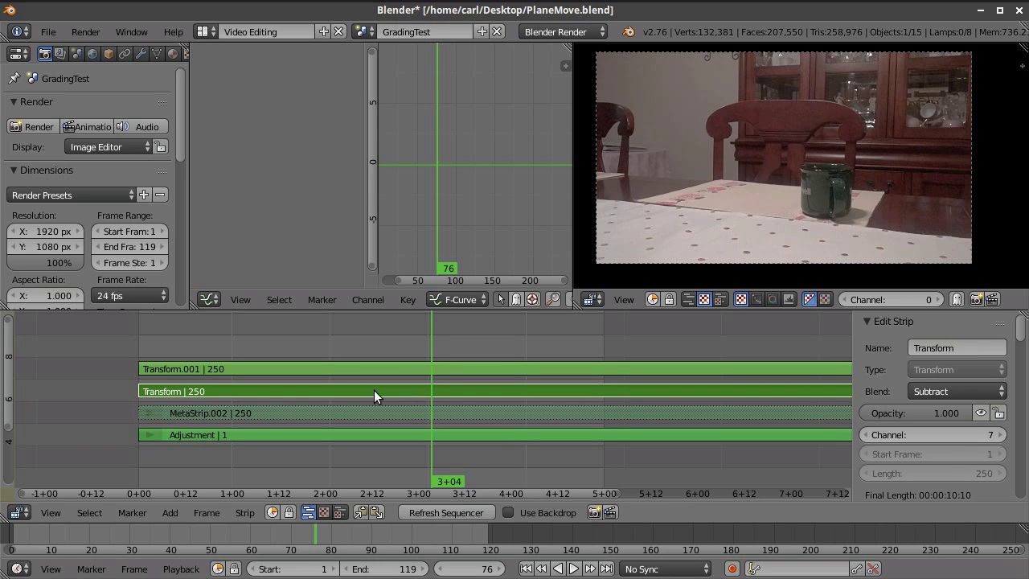
Rename the Transform strip as Subtract
{"action": "left_click", "coordinate": [950, 347]}
{"action": "type", "text": "Subtract"}
{"action": "key", "text": "Escape"}
{"action": "left_click", "coordinate": [932, 347]}
{"action": "type", "text": "Subtract"}
{"action": "key", "text": "Return"}
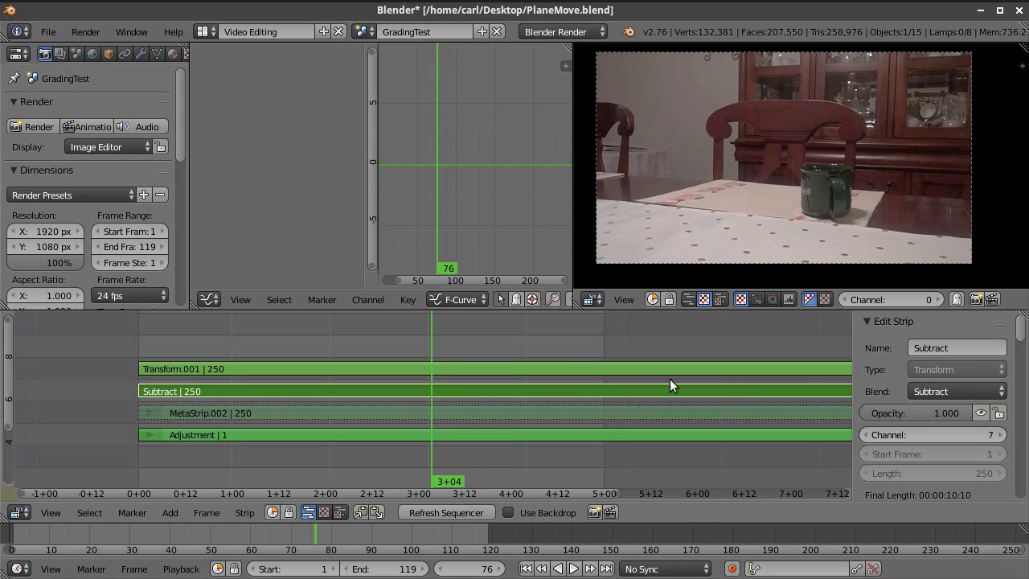
Rename the Transform.001 strip as Add
{"action": "left_click", "coordinate": [574, 371]}
{"action": "left_click", "coordinate": [994, 346]}
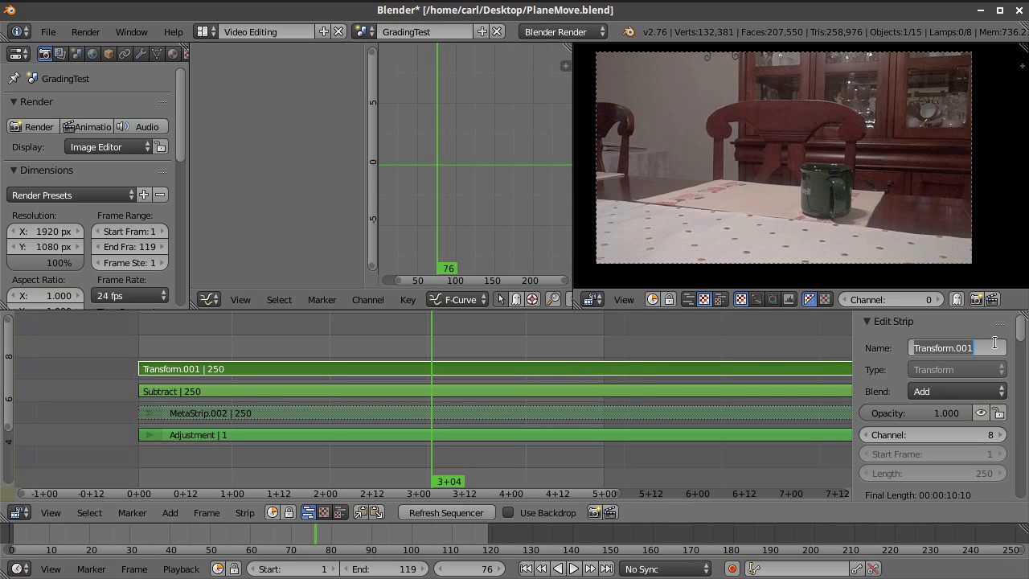
{"action": "type", "text": "Add"}
{"action": "key", "text": "Return"}
Examine the cup's edges in close-up and the Subtract strip's Curves modifier
{"action": "left_click", "coordinate": [609, 392]}
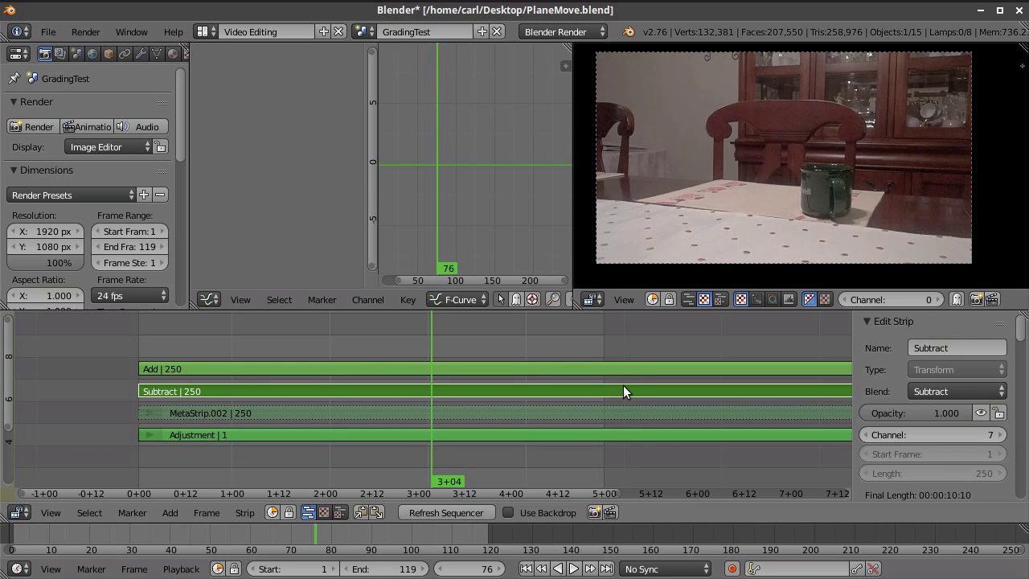
{"action": "scroll", "coordinate": [860, 219], "scroll_direction": "up", "scroll_amount": 5}
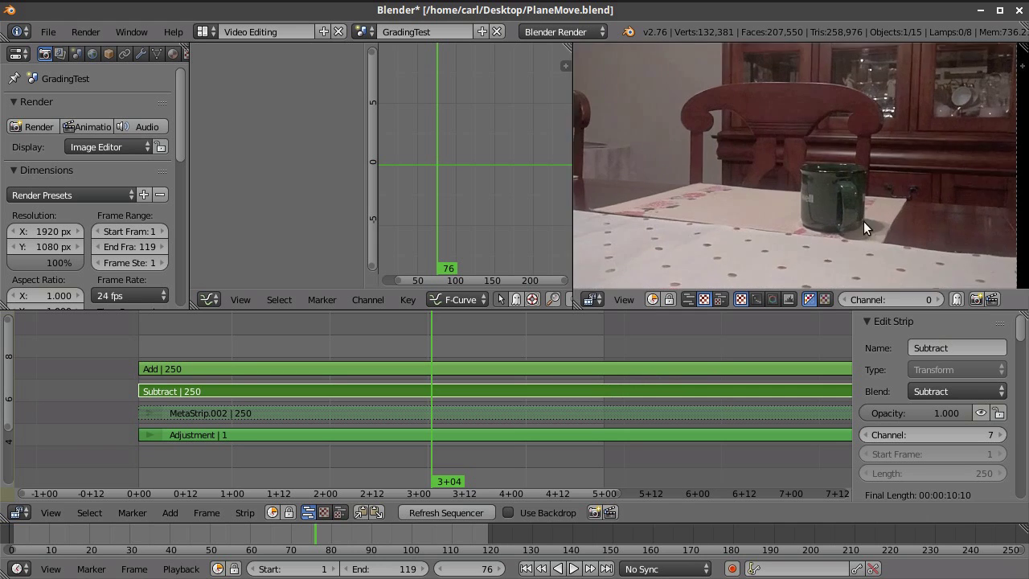
{"action": "scroll", "coordinate": [881, 205], "scroll_direction": "up", "scroll_amount": 2}
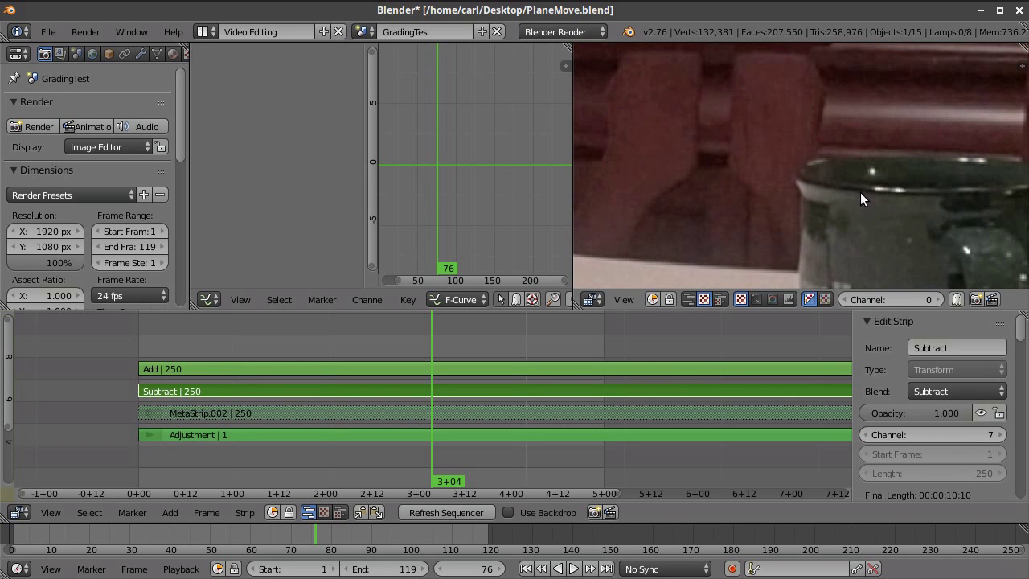
{"action": "scroll", "coordinate": [901, 437], "scroll_direction": "down", "scroll_amount": 15}
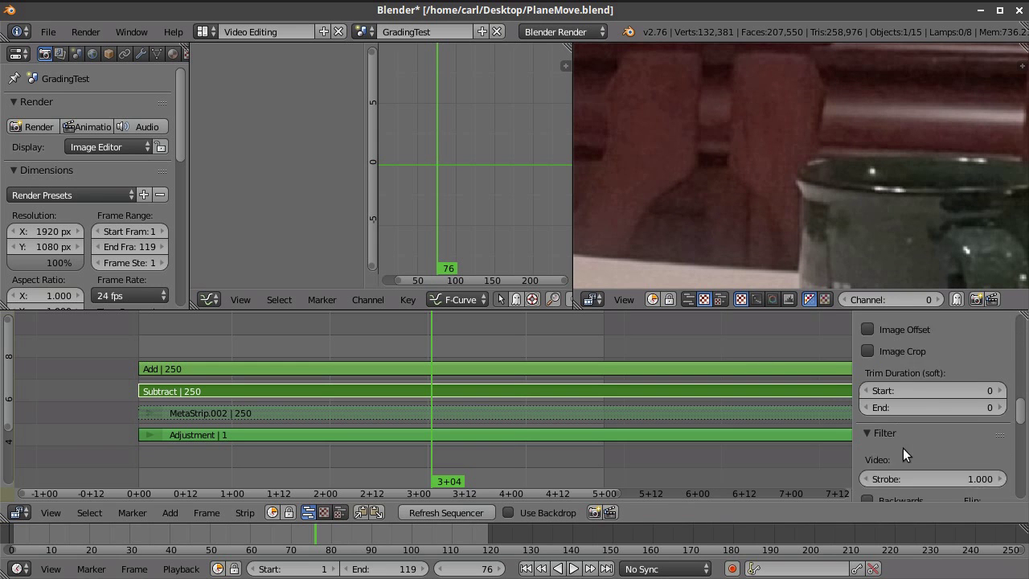
{"action": "scroll", "coordinate": [899, 461], "scroll_direction": "down", "scroll_amount": 4}
{"action": "scroll", "coordinate": [900, 348], "scroll_direction": "up", "scroll_amount": 3}
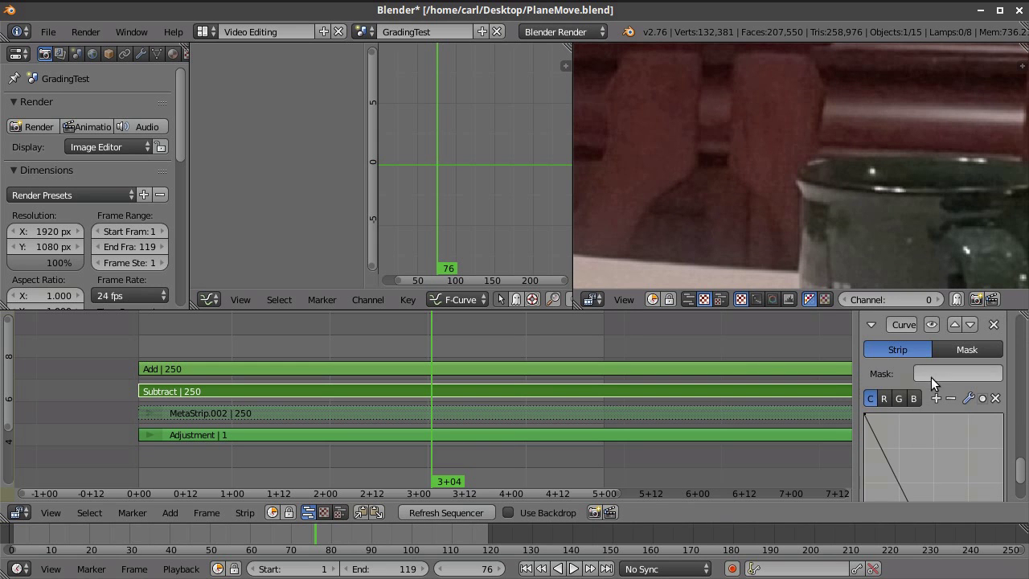
{"action": "scroll", "coordinate": [914, 454], "scroll_direction": "down", "scroll_amount": 3}
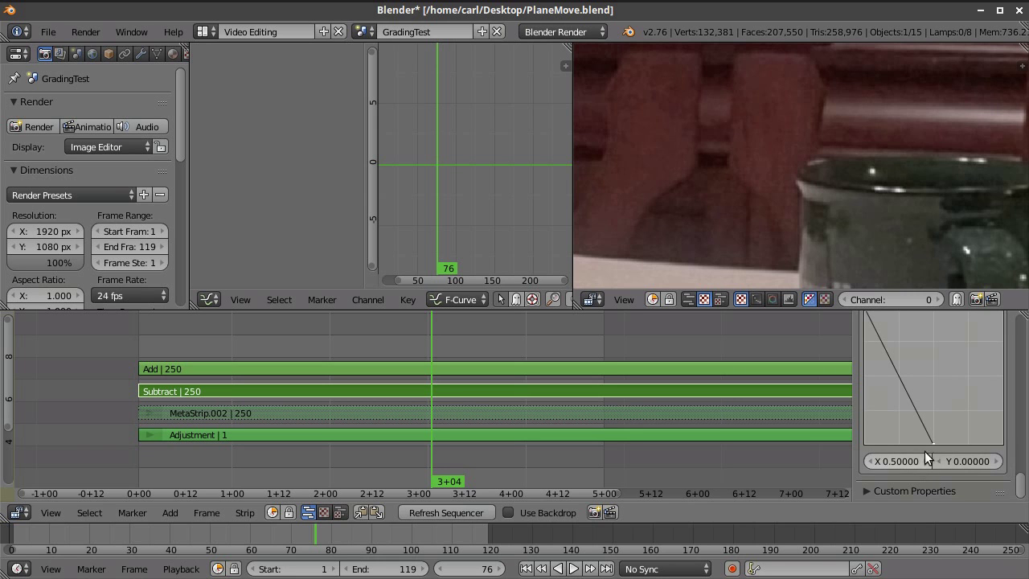
Examine the Add strip's Curves modifier and blend setting, and return to the Subtract strip for comparison
{"action": "right_click", "coordinate": [408, 369]}
{"action": "scroll", "coordinate": [939, 442], "scroll_direction": "up", "scroll_amount": 3}
{"action": "scroll", "coordinate": [937, 438], "scroll_direction": "down", "scroll_amount": 3}
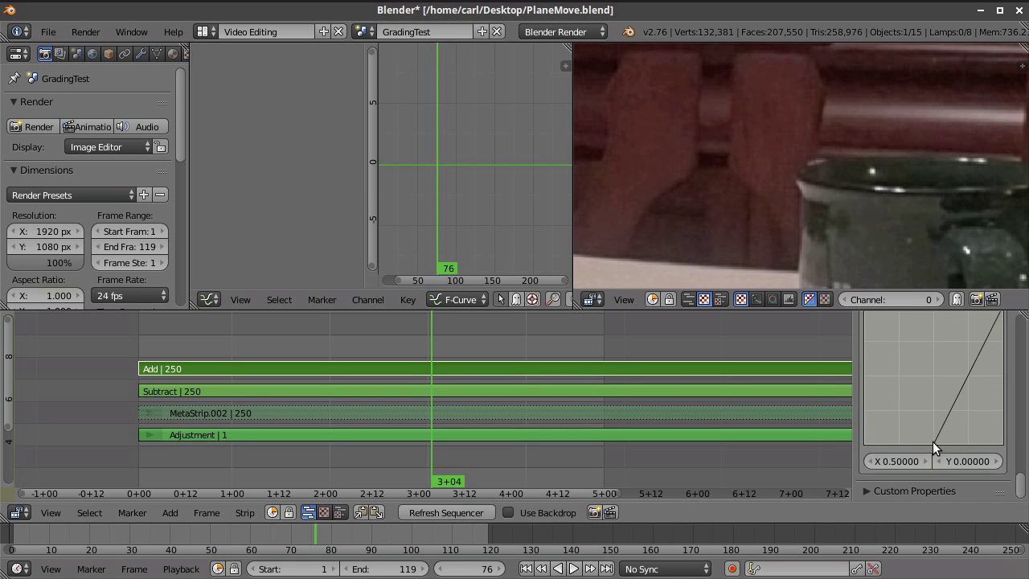
{"action": "scroll", "coordinate": [935, 441], "scroll_direction": "up", "scroll_amount": 5}
{"action": "scroll", "coordinate": [973, 450], "scroll_direction": "down", "scroll_amount": 2}
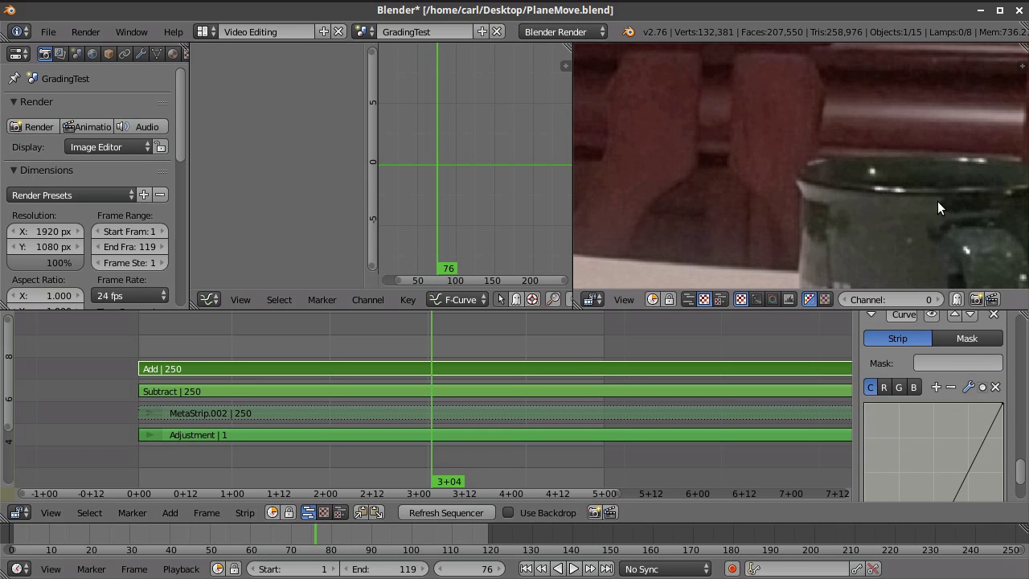
{"action": "scroll", "coordinate": [932, 187], "scroll_direction": "down", "scroll_amount": 2}
{"action": "scroll", "coordinate": [931, 187], "scroll_direction": "down", "scroll_amount": 2}
{"action": "scroll", "coordinate": [965, 398], "scroll_direction": "up", "scroll_amount": 15}
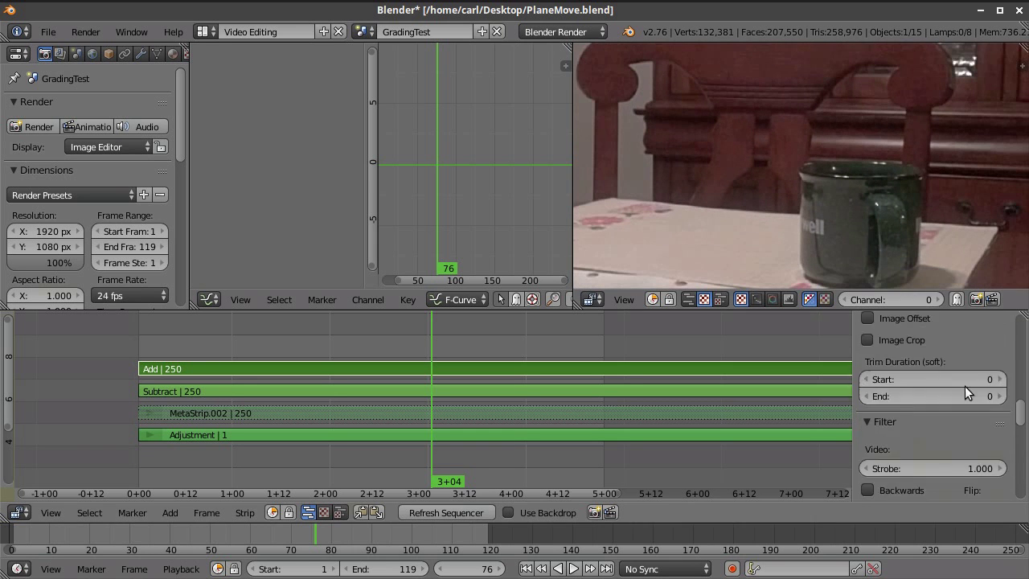
{"action": "scroll", "coordinate": [963, 394], "scroll_direction": "up", "scroll_amount": 10}
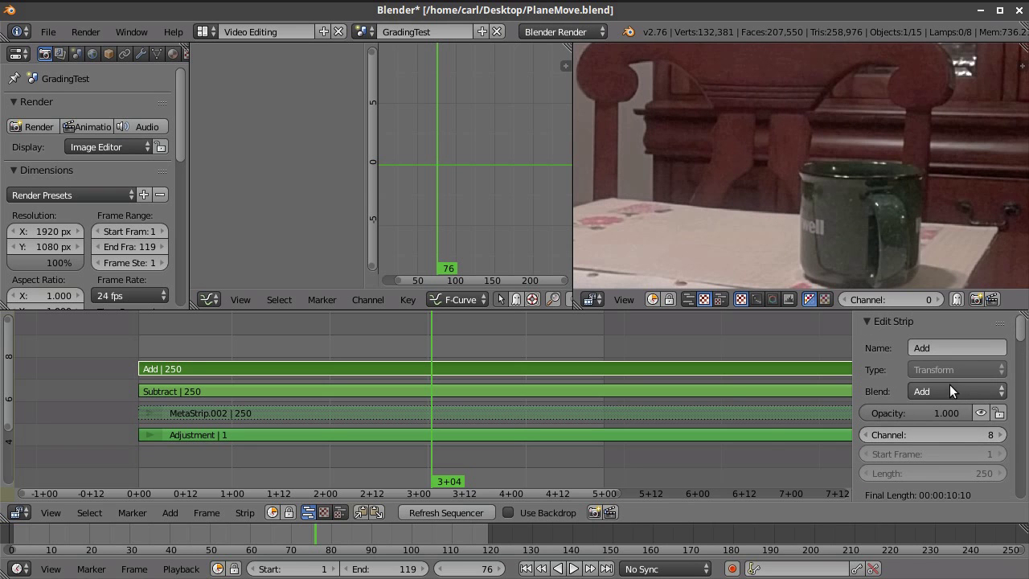
{"action": "right_click", "coordinate": [731, 391]}
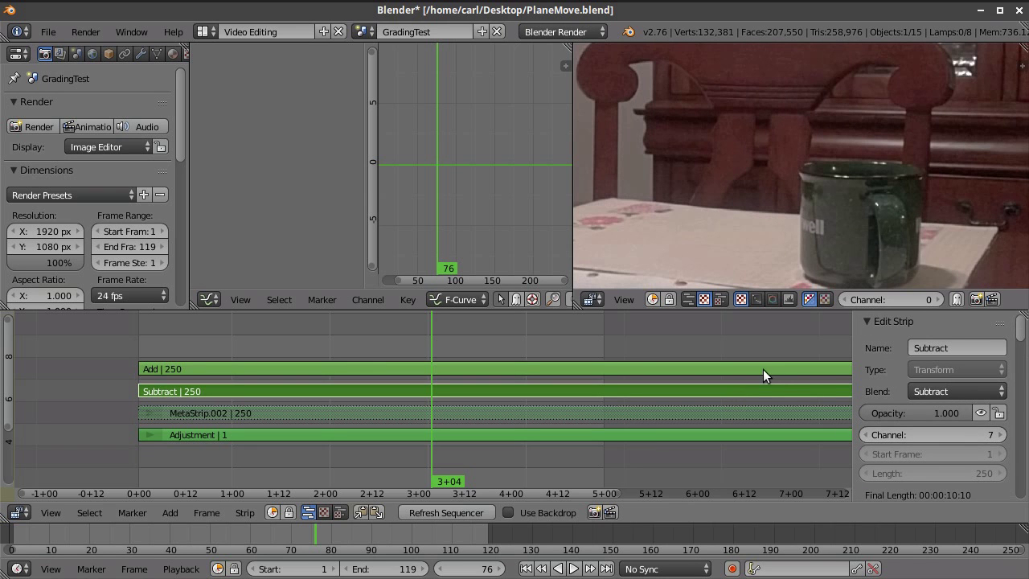
Compare the nested MetaStrip.002 with the Subtract and Add strips stacked above it inside the Sharpen meta strip
{"action": "scroll", "coordinate": [942, 200], "scroll_direction": "down", "scroll_amount": 6}
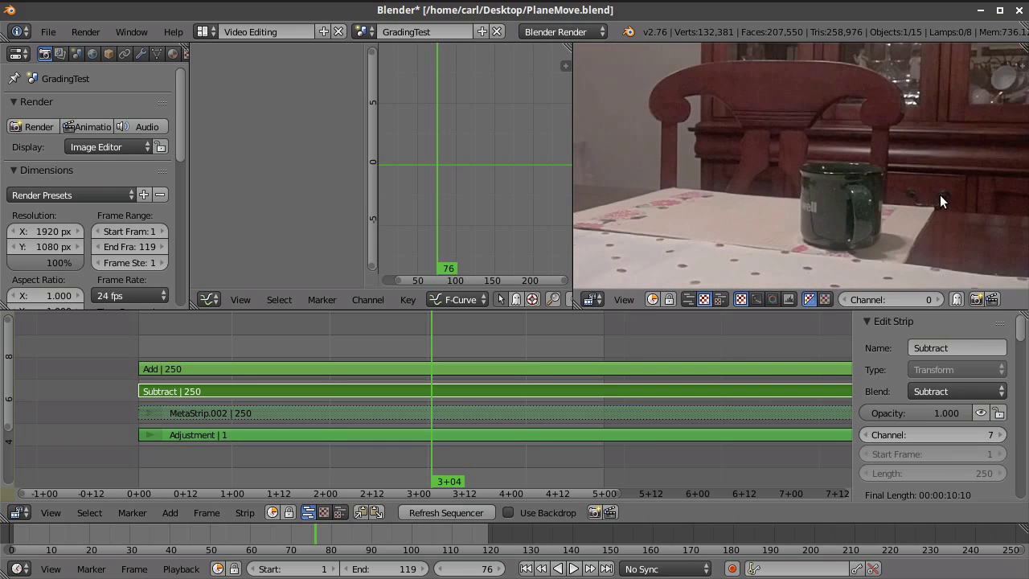
{"action": "left_click", "coordinate": [471, 414]}
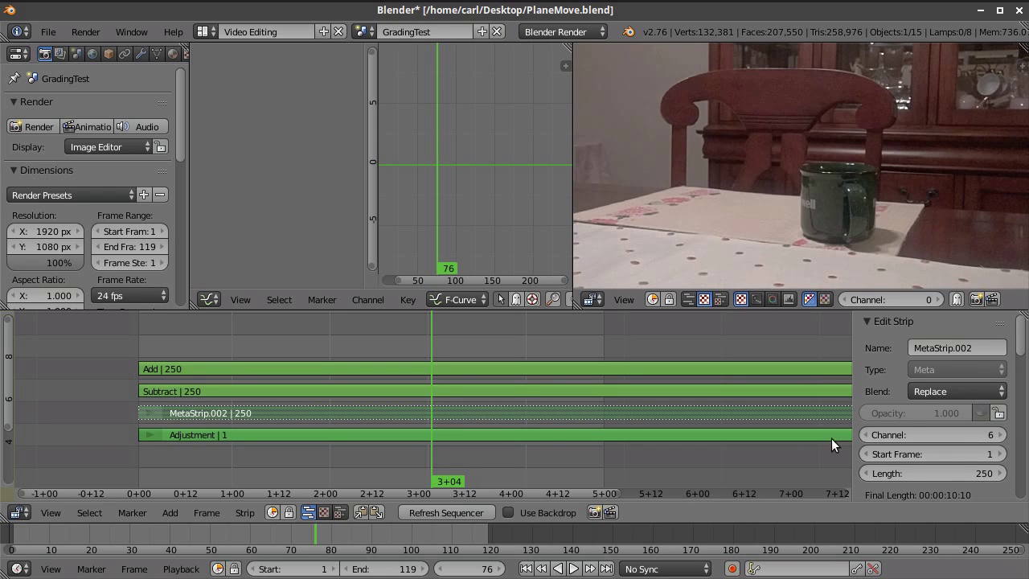
{"action": "right_click", "coordinate": [552, 392]}
{"action": "right_click", "coordinate": [553, 372]}
{"action": "right_click", "coordinate": [554, 381]}
{"action": "right_click", "coordinate": [554, 368]}
{"action": "right_click", "coordinate": [555, 391]}
{"action": "right_click", "coordinate": [551, 368]}
{"action": "right_click", "coordinate": [550, 393]}
{"action": "right_click", "coordinate": [551, 372]}
{"action": "right_click", "coordinate": [552, 393]}
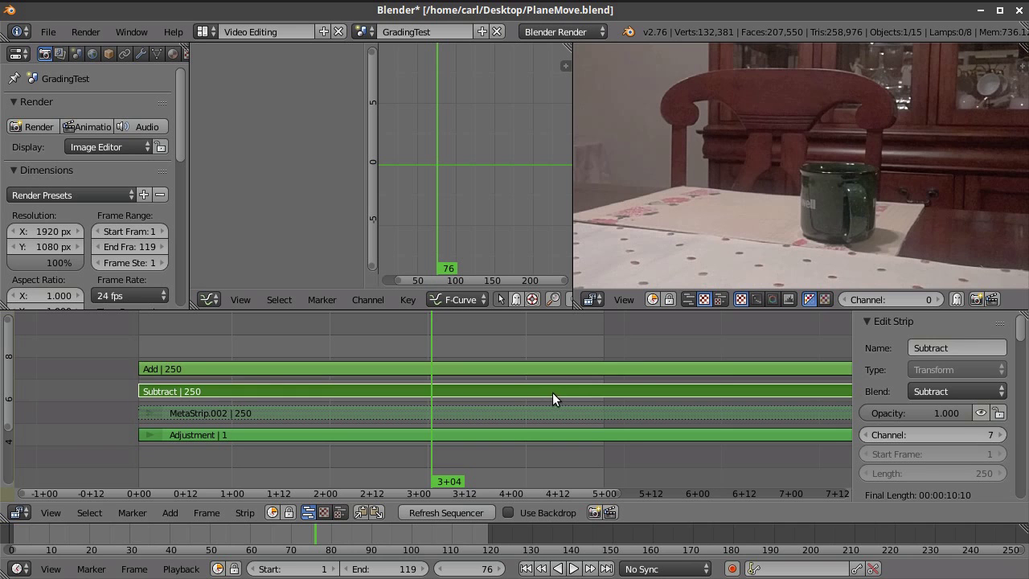
Examine the Add strip's transform effect settings
{"action": "right_click", "coordinate": [554, 371]}
{"action": "scroll", "coordinate": [912, 429], "scroll_direction": "down", "scroll_amount": 10}
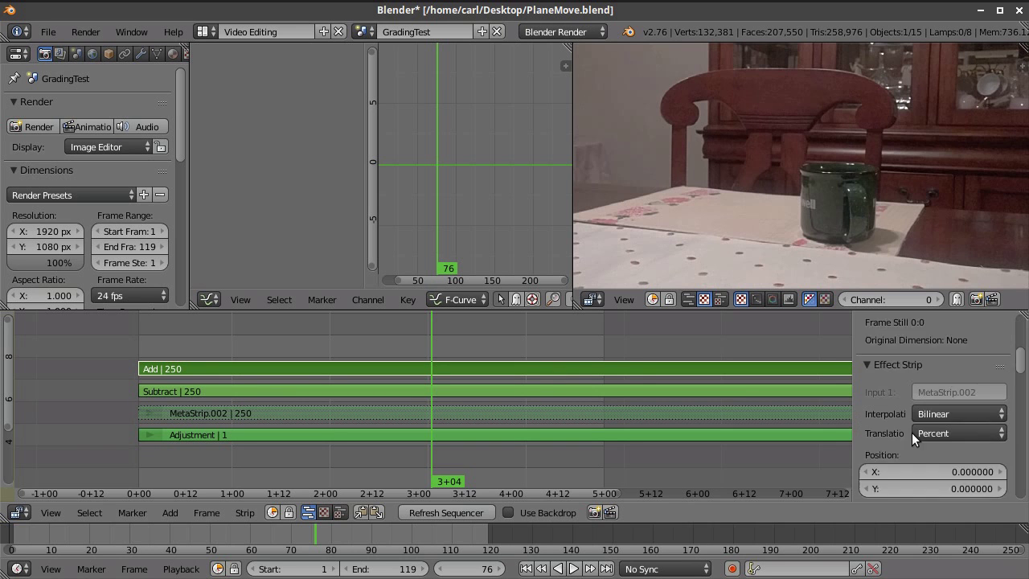
{"action": "scroll", "coordinate": [912, 430], "scroll_direction": "up", "scroll_amount": 4}
{"action": "scroll", "coordinate": [572, 396], "scroll_direction": "up", "scroll_amount": 2}
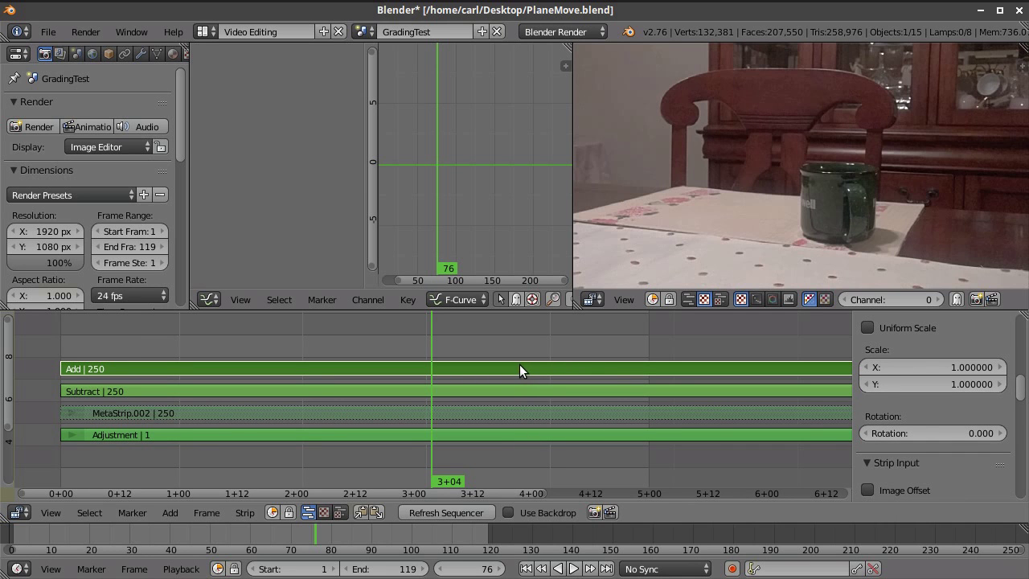
Close the Sharpen meta strip and return to the main sequence
{"action": "key", "text": "Tab"}
{"action": "scroll", "coordinate": [486, 430], "scroll_direction": "up", "scroll_amount": 1}
{"action": "middle_click_drag", "start_coordinate": [184, 424], "coordinate": [239, 416]}
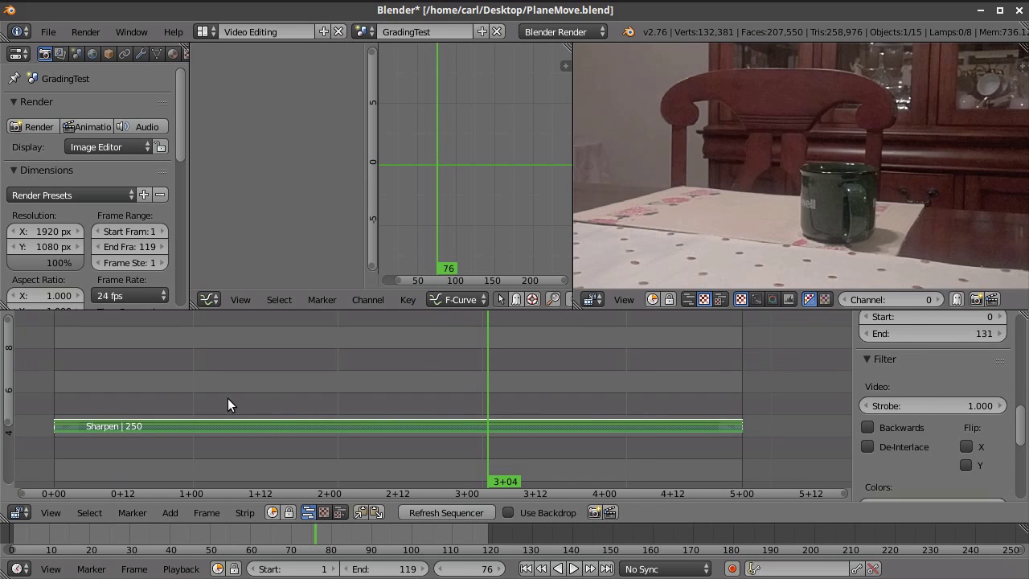
{"action": "scroll", "coordinate": [692, 207], "scroll_direction": "down", "scroll_amount": 3}
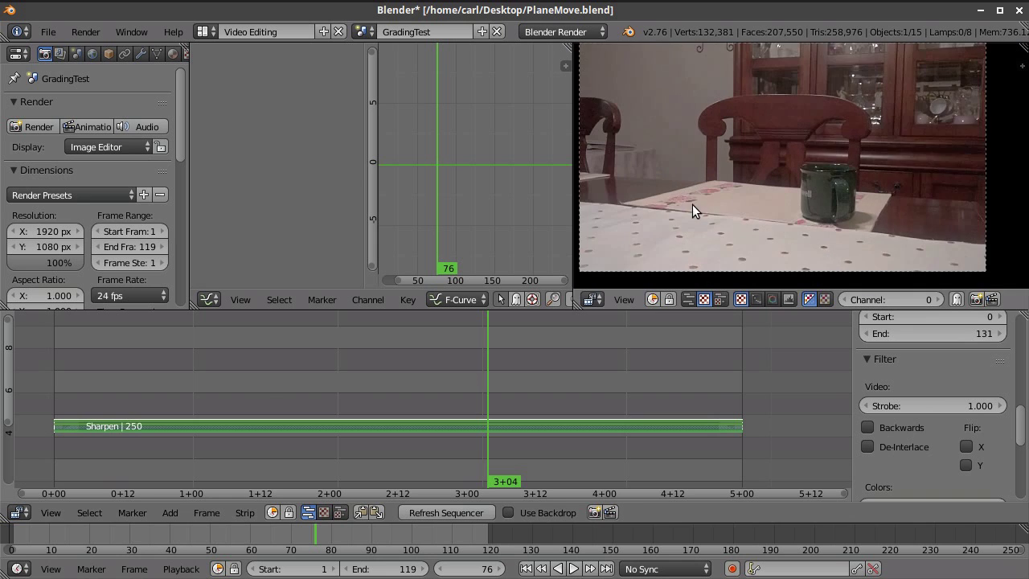
{"action": "middle_click_drag", "start_coordinate": [501, 377], "coordinate": [649, 350]}
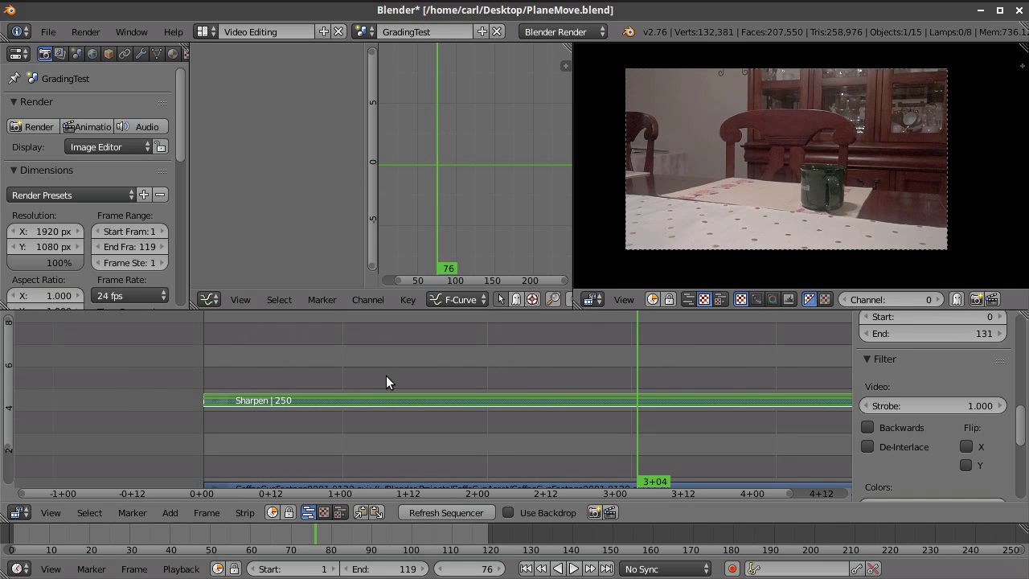
Preview the sharpened coffee cup footage at frames 56 and 29, checking it in close-up and in full frame
{"action": "left_click", "coordinate": [522, 372]}
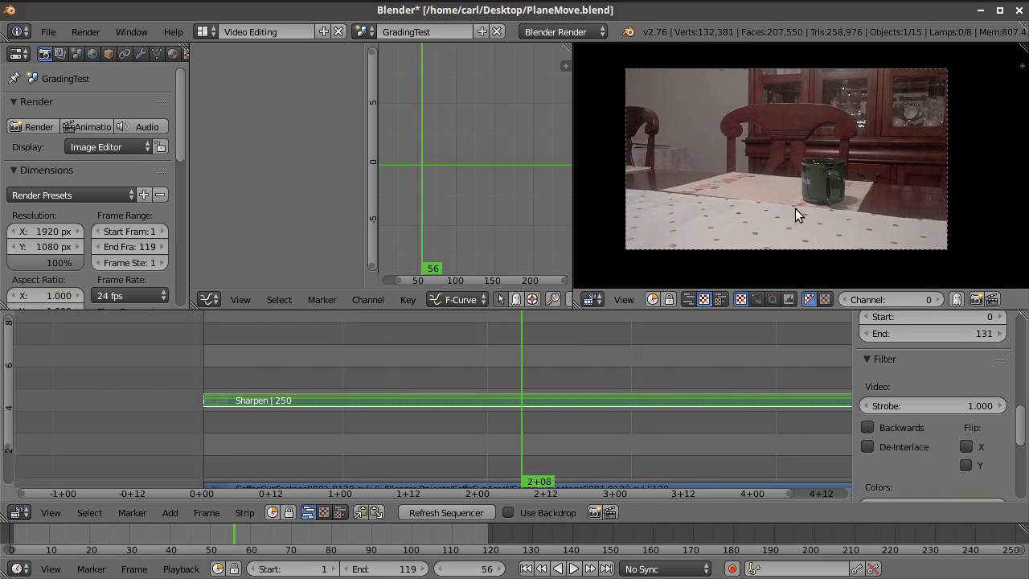
{"action": "scroll", "coordinate": [795, 208], "scroll_direction": "up", "scroll_amount": 4}
{"action": "scroll", "coordinate": [799, 209], "scroll_direction": "down", "scroll_amount": 4}
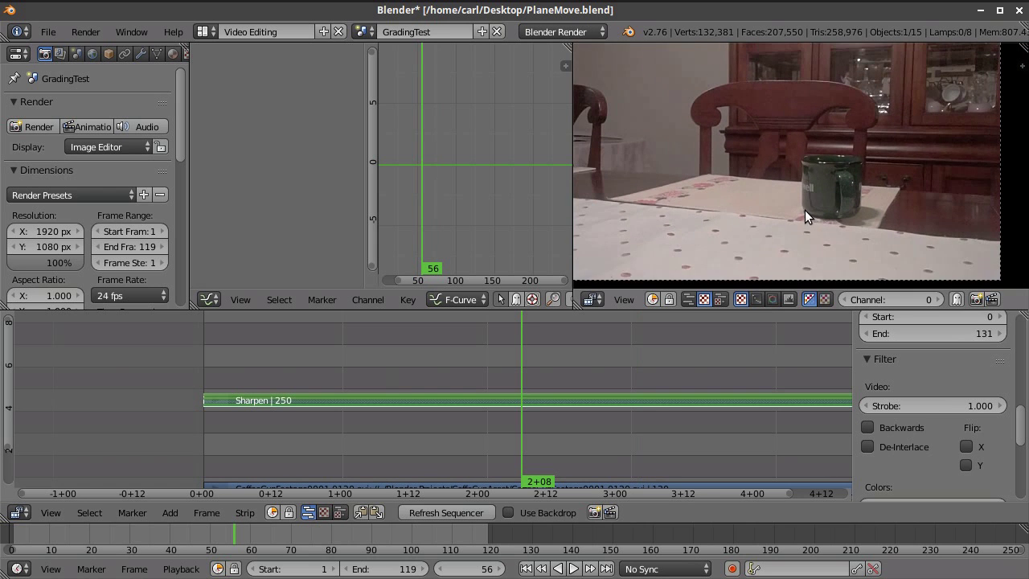
{"action": "scroll", "coordinate": [651, 394], "scroll_direction": "down", "scroll_amount": 4}
{"action": "middle_click_drag", "start_coordinate": [656, 383], "coordinate": [630, 351]}
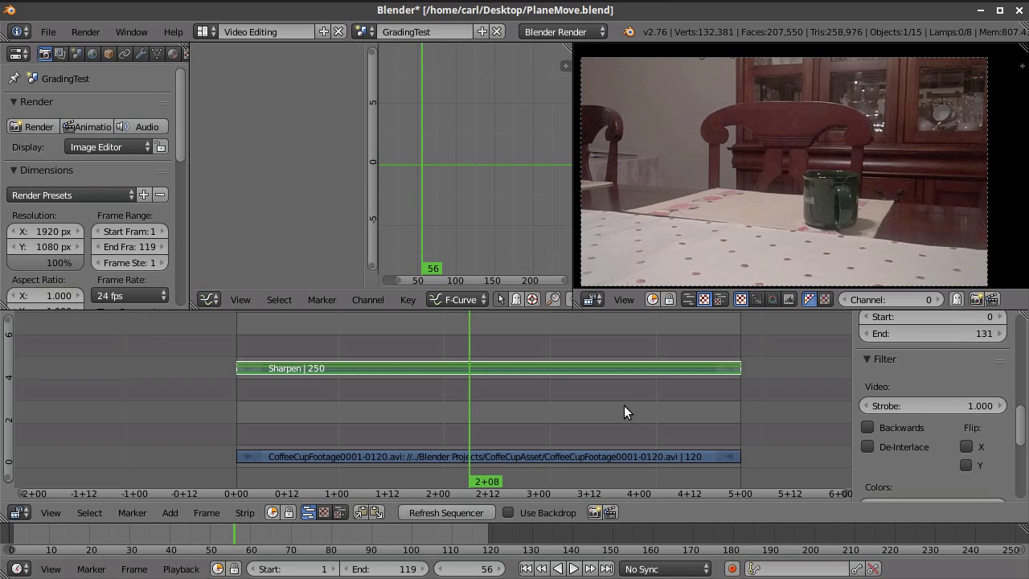
{"action": "left_click", "coordinate": [595, 356]}
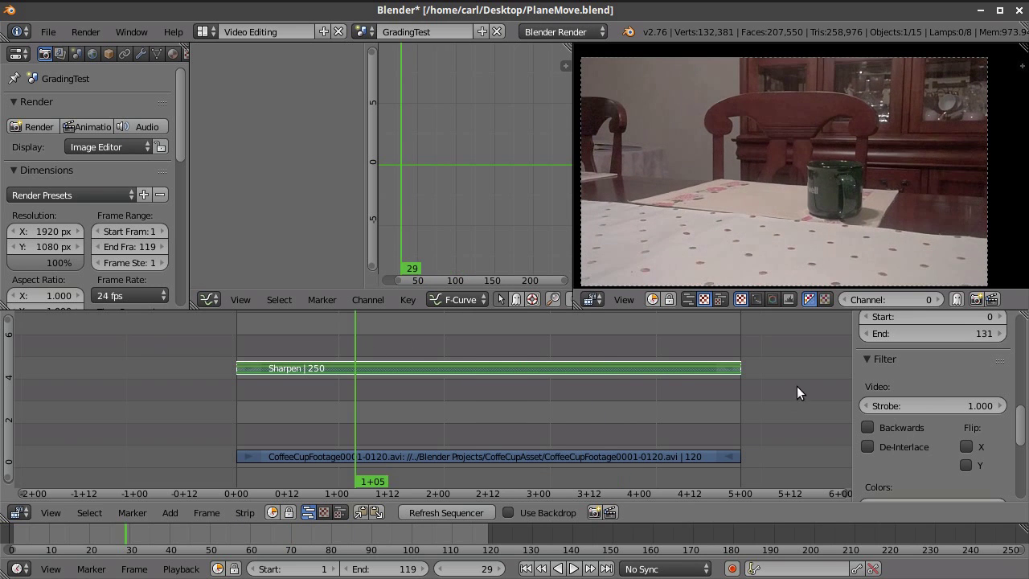
{"action": "scroll", "coordinate": [874, 260], "scroll_direction": "up", "scroll_amount": 5}
{"action": "scroll", "coordinate": [873, 261], "scroll_direction": "down", "scroll_amount": 5}
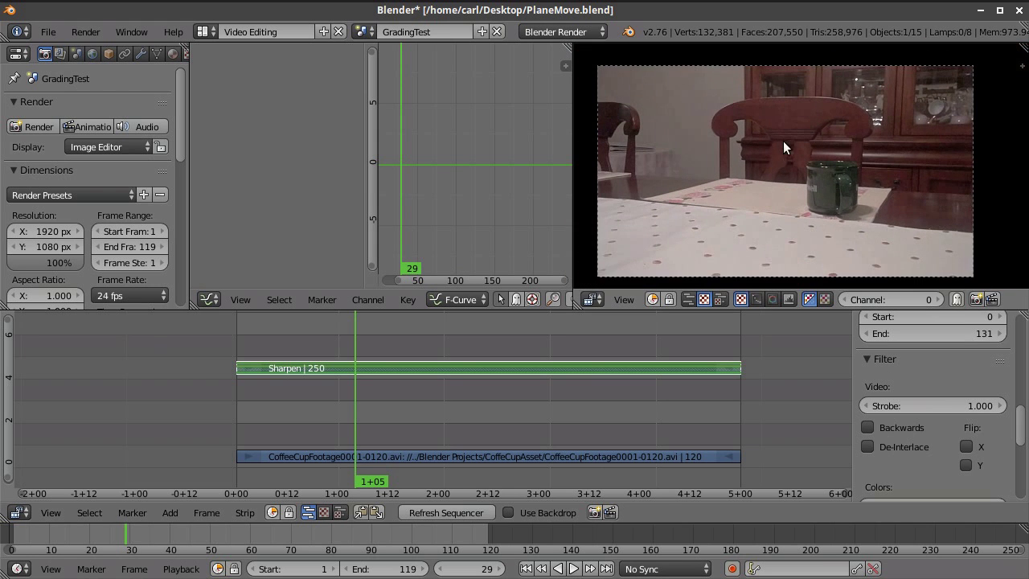
{"action": "scroll", "coordinate": [786, 139], "scroll_direction": "down", "scroll_amount": 3}
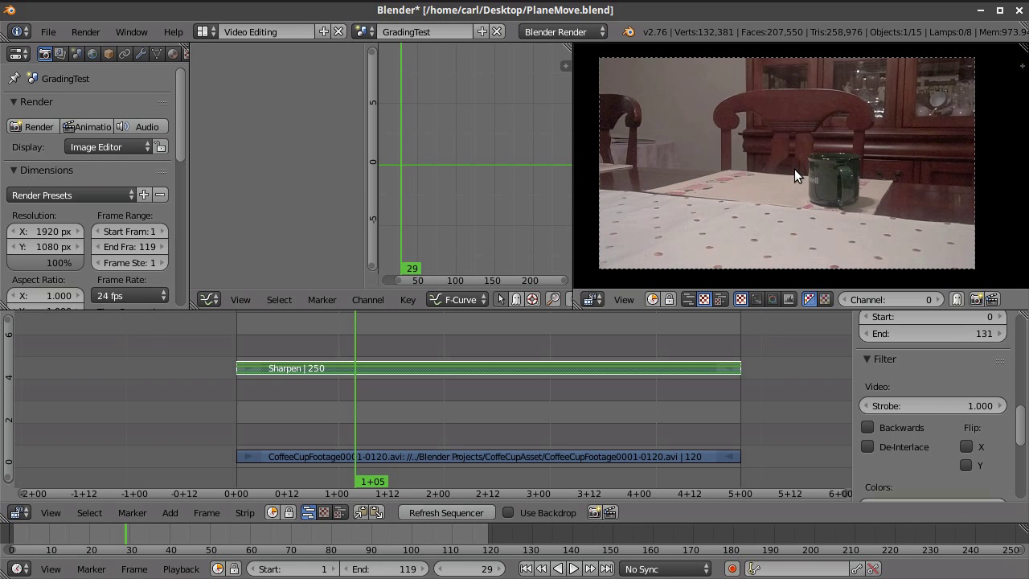
{"action": "key", "text": "alt+h"}
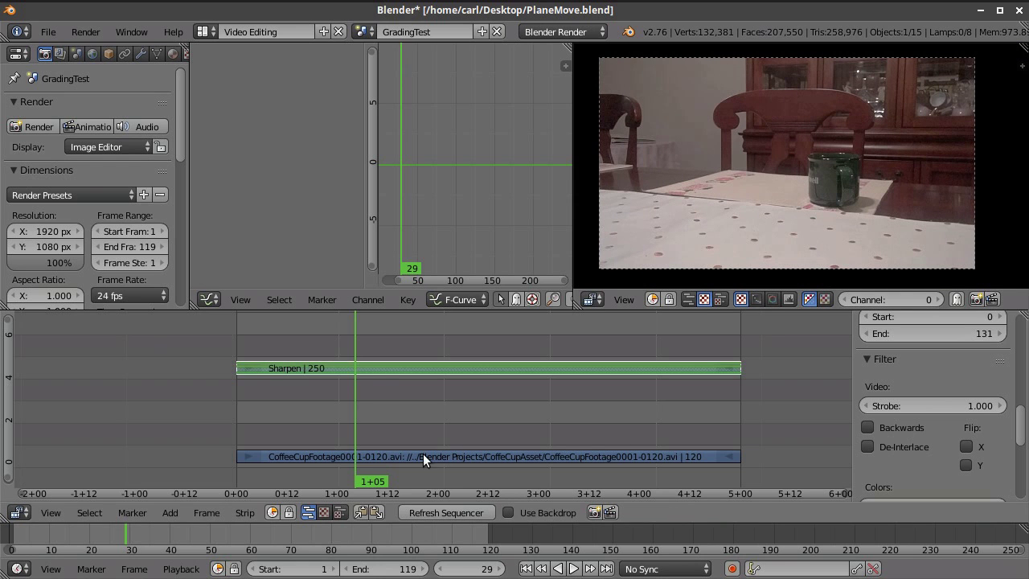
Add an Adjustment Layer effect strip directly above the coffee cup footage and stretch it to the footage's full length
{"action": "right_click", "coordinate": [354, 459]}
{"action": "left_click", "coordinate": [181, 512]}
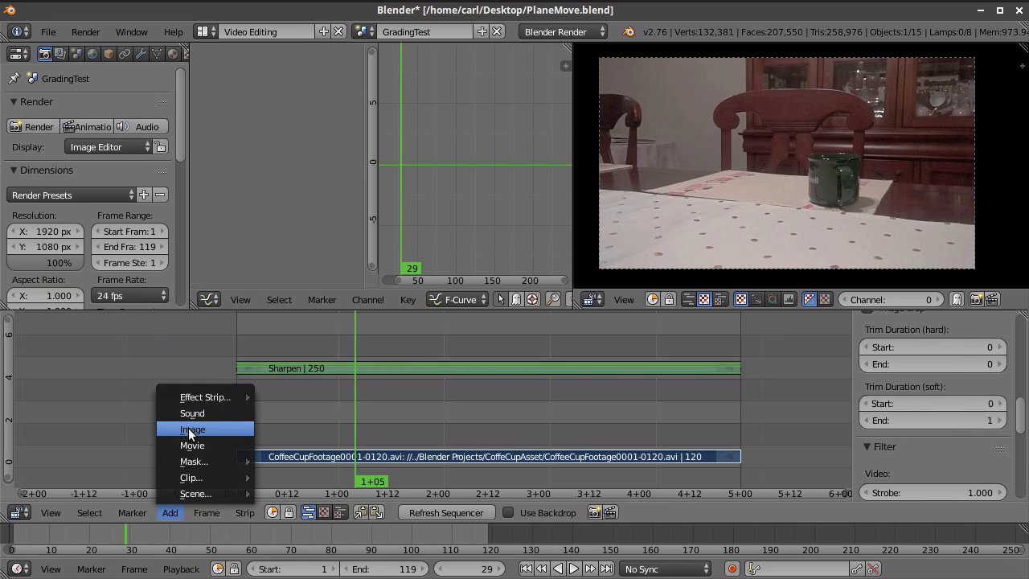
{"action": "mouse_move", "coordinate": [196, 399]}
{"action": "left_click", "coordinate": [345, 397]}
{"action": "right_click_drag", "start_coordinate": [364, 435], "coordinate": [243, 442]}
{"action": "right_click_drag", "start_coordinate": [460, 434], "coordinate": [736, 422]}
Mute the Sharpen strip and set the new adjustment strip's saturation to 0.8
{"action": "right_click", "coordinate": [682, 367]}
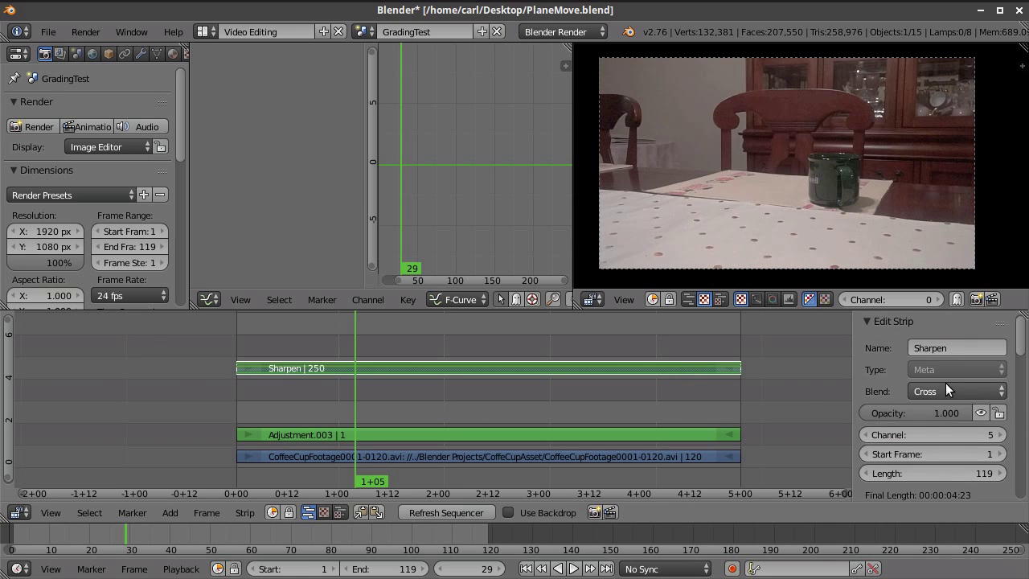
{"action": "left_click", "coordinate": [979, 413]}
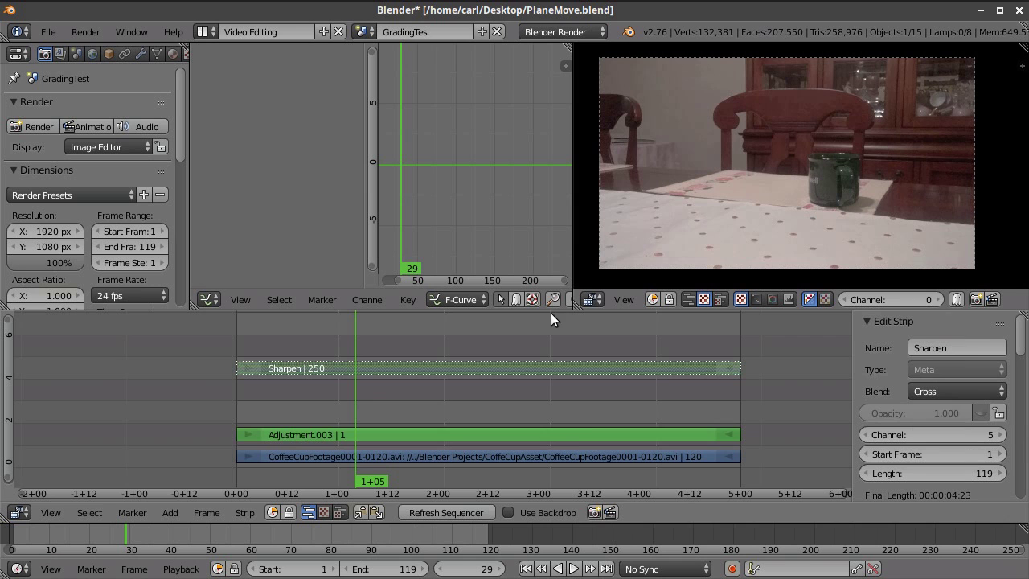
{"action": "right_click", "coordinate": [577, 434]}
{"action": "scroll", "coordinate": [892, 418], "scroll_direction": "down", "scroll_amount": 6}
{"action": "scroll", "coordinate": [910, 410], "scroll_direction": "down", "scroll_amount": 2}
{"action": "left_click", "coordinate": [912, 419]}
{"action": "type", "text": "0.8"}
{"action": "key", "text": "Return"}
Add a Curves modifier to the adjustment strip above the footage
{"action": "scroll", "coordinate": [920, 399], "scroll_direction": "down", "scroll_amount": 3}
{"action": "right_click", "coordinate": [919, 441]}
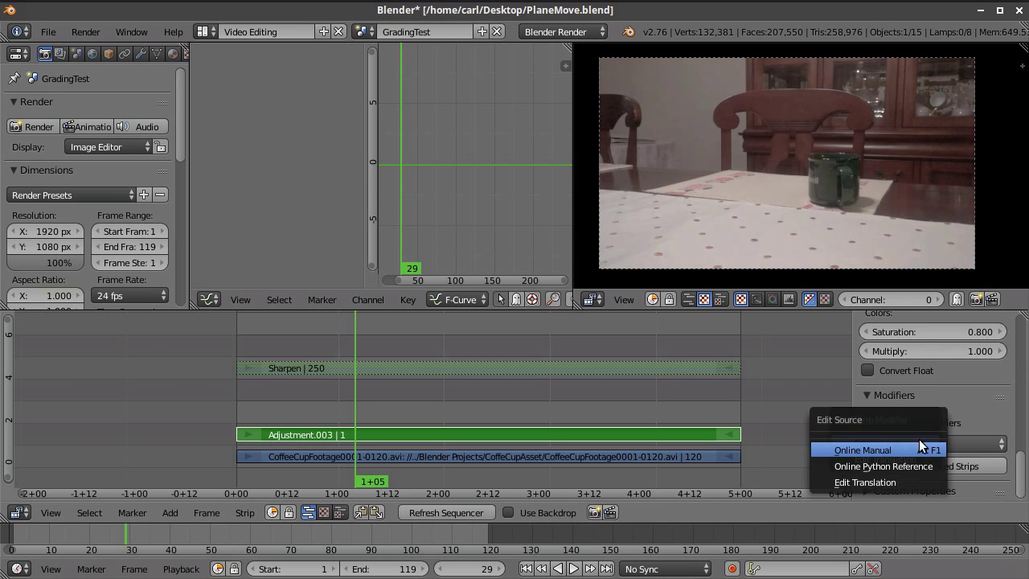
{"action": "left_click", "coordinate": [953, 440]}
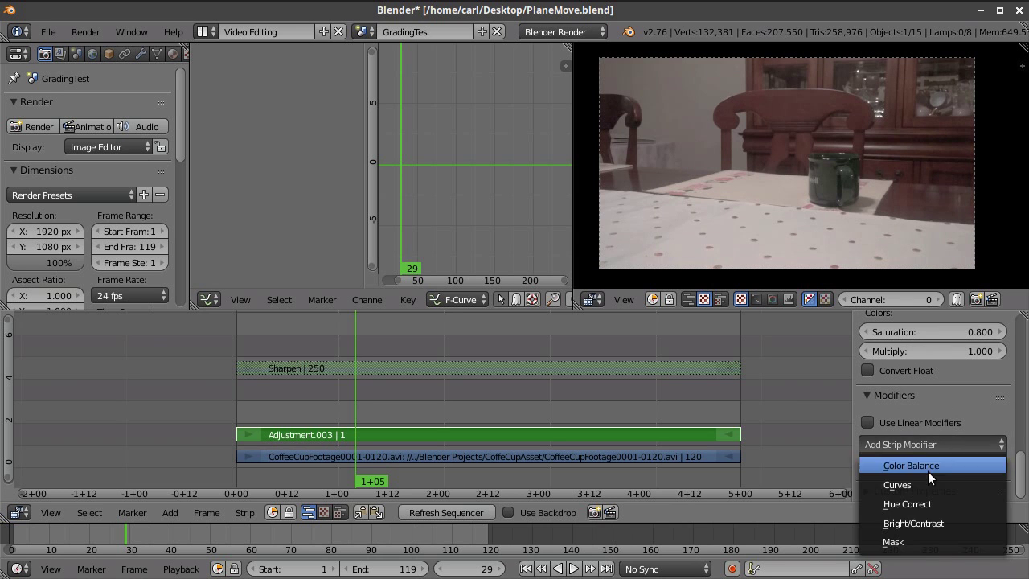
{"action": "left_click", "coordinate": [932, 484]}
{"action": "scroll", "coordinate": [948, 418], "scroll_direction": "down", "scroll_amount": 3}
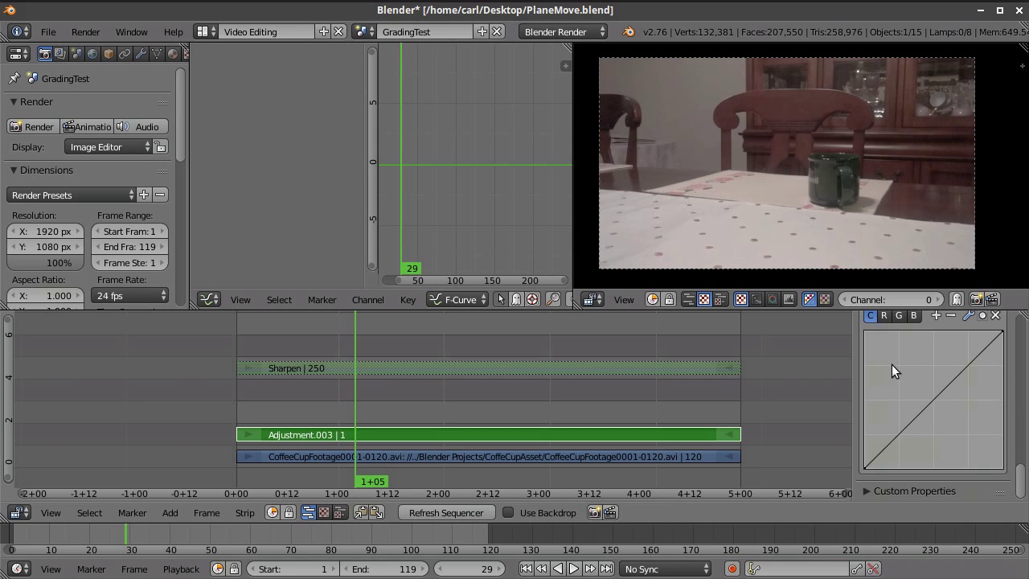
{"action": "scroll", "coordinate": [829, 210], "scroll_direction": "up", "scroll_amount": 1}
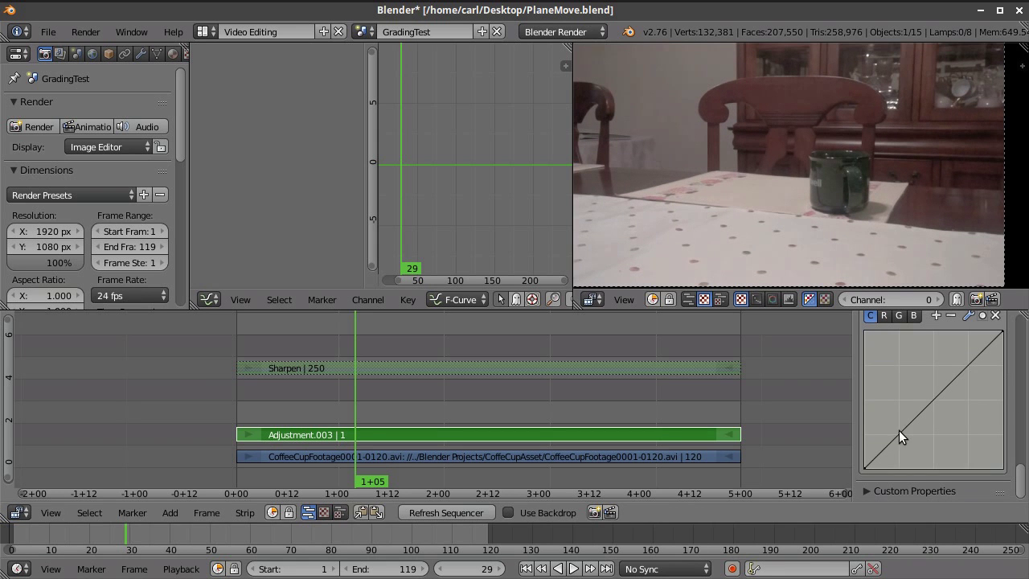
Lower the curve's contrast with a shadow point at about 0.23, 0.27 and a highlight point at about 0.78, 0.72
{"action": "left_click_drag", "start_coordinate": [898, 431], "coordinate": [896, 432]}
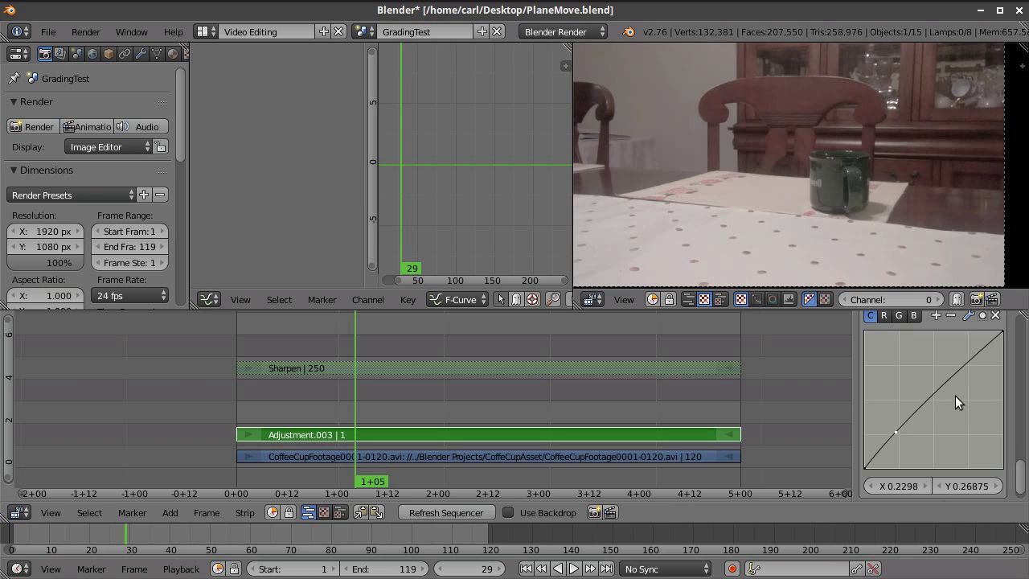
{"action": "left_click_drag", "start_coordinate": [965, 364], "coordinate": [971, 369]}
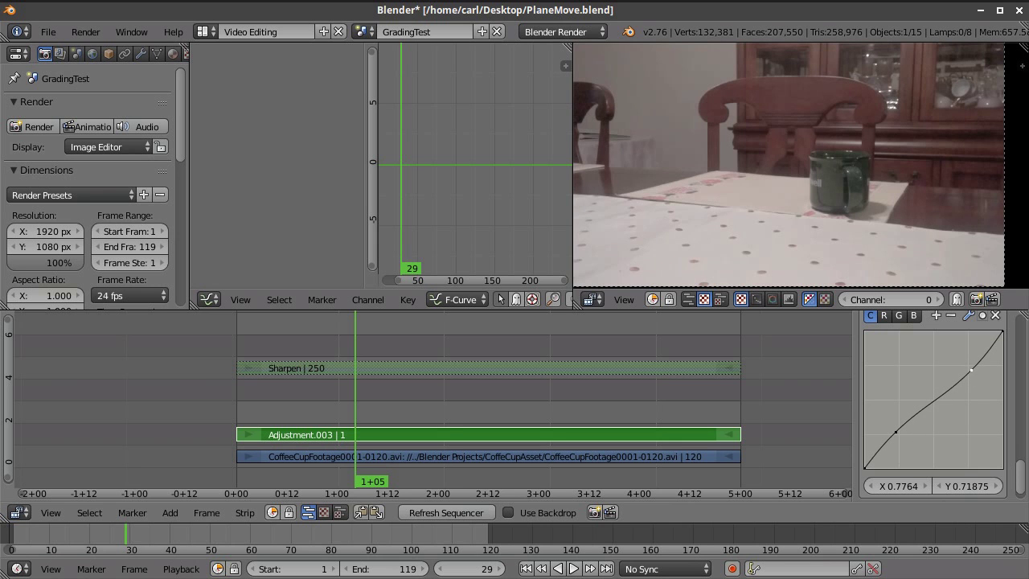
{"action": "scroll", "coordinate": [907, 252], "scroll_direction": "down", "scroll_amount": 2}
{"action": "middle_click_drag", "start_coordinate": [885, 206], "coordinate": [877, 202]}
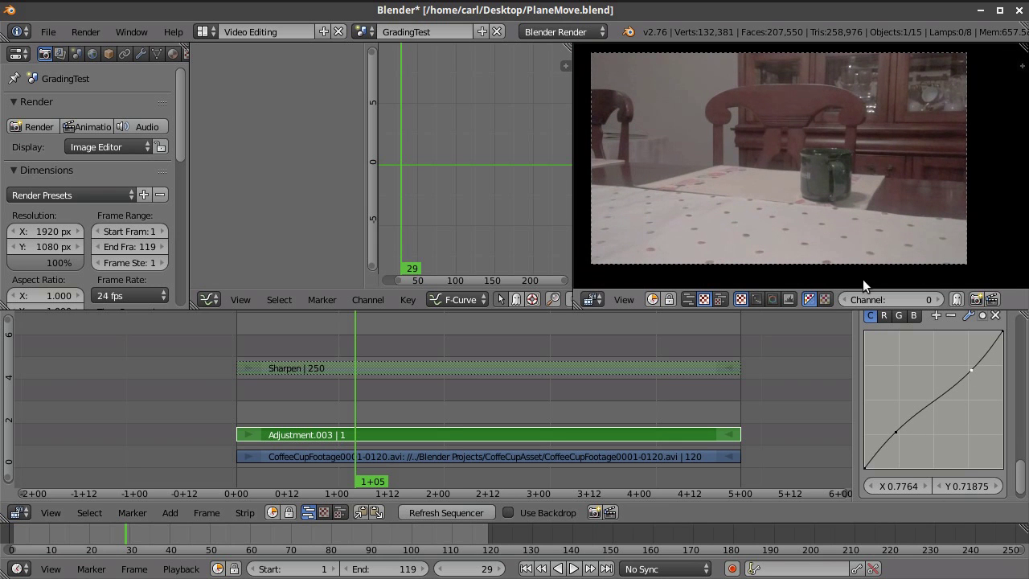
{"action": "scroll", "coordinate": [877, 136], "scroll_direction": "up", "scroll_amount": 2}
{"action": "scroll", "coordinate": [854, 193], "scroll_direction": "down", "scroll_amount": 3}
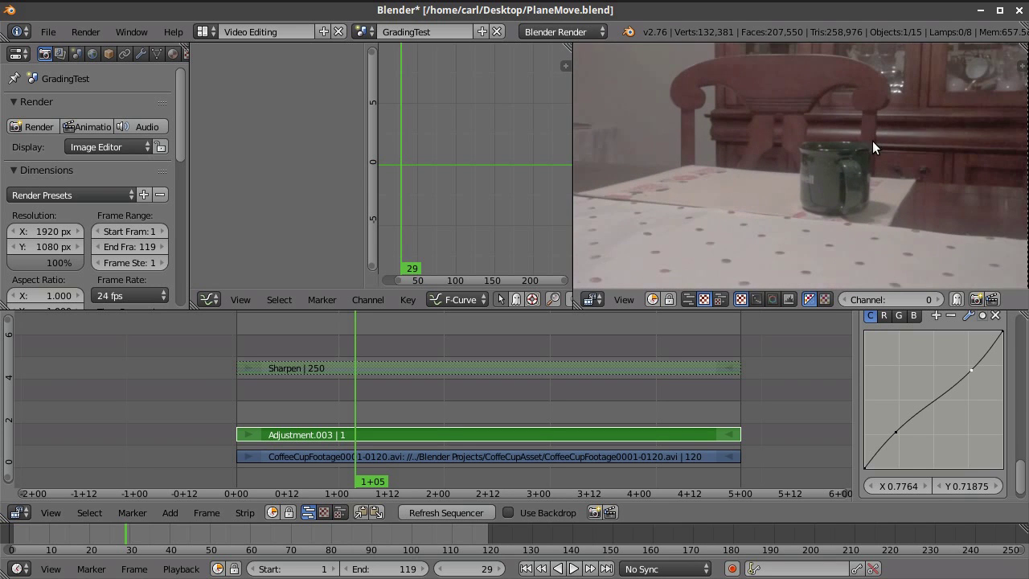
Raise the combined curve's black point to Y 0.02 and slightly lower its white point
{"action": "left_click", "coordinate": [864, 465]}
{"action": "left_click", "coordinate": [995, 485]}
{"action": "left_click", "coordinate": [996, 485]}
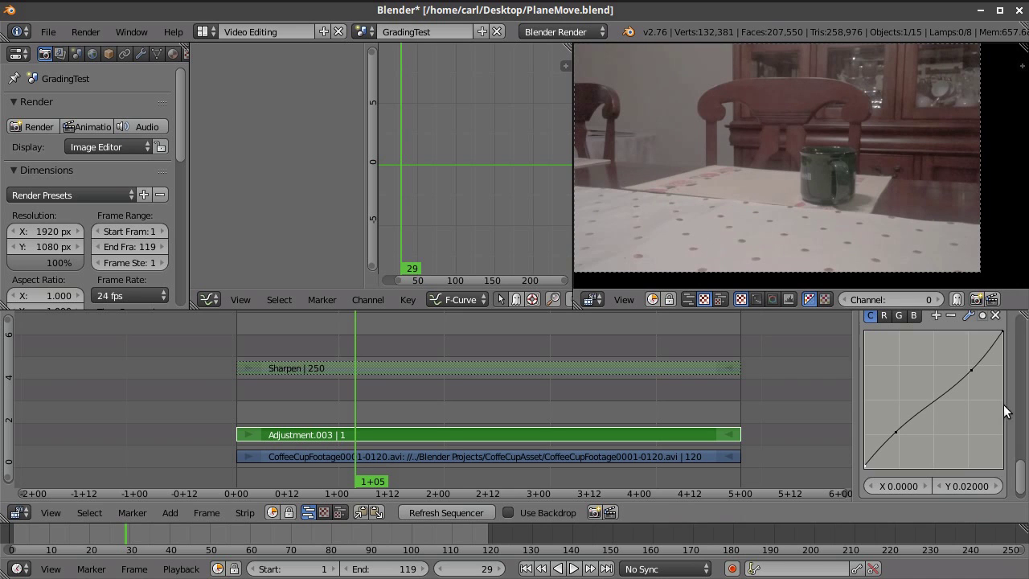
{"action": "right_click", "coordinate": [999, 336]}
{"action": "left_click", "coordinate": [1001, 333]}
{"action": "left_click", "coordinate": [938, 484]}
{"action": "left_click", "coordinate": [939, 485]}
Add a second Curves modifier to the adjustment strip
{"action": "scroll", "coordinate": [937, 376], "scroll_direction": "up", "scroll_amount": 4}
{"action": "left_click", "coordinate": [933, 384]}
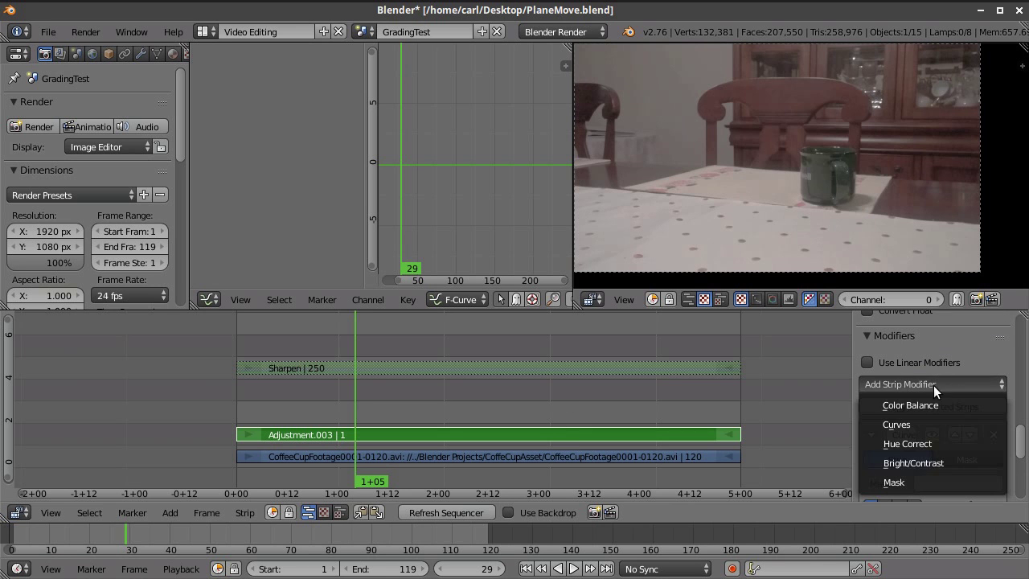
{"action": "left_click", "coordinate": [925, 425]}
{"action": "scroll", "coordinate": [940, 409], "scroll_direction": "down", "scroll_amount": 5}
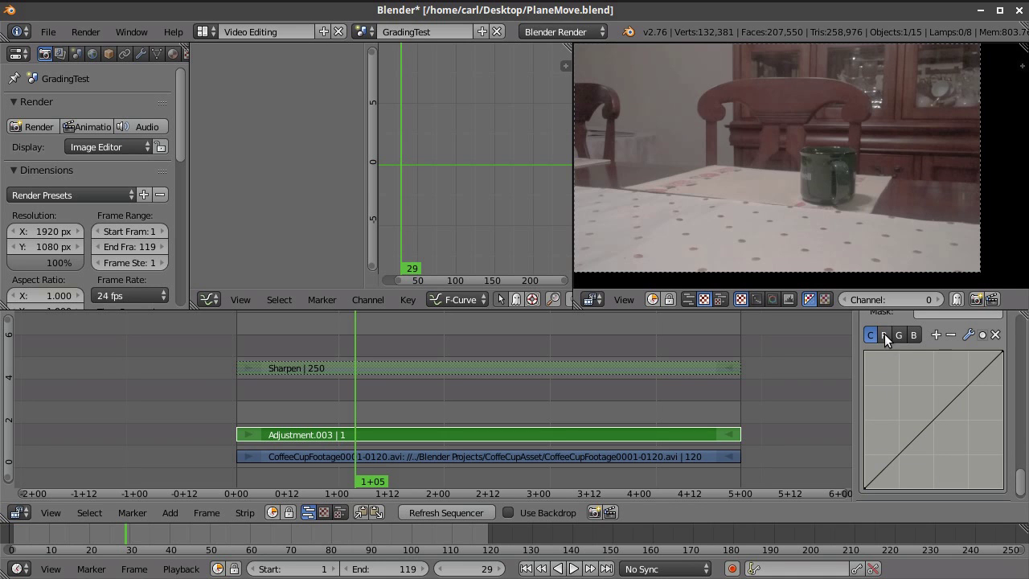
In the second Curves modifier, shift the red channel's black point slightly inward and slightly lower the blue channel's white point
{"action": "left_click", "coordinate": [912, 336]}
{"action": "left_click", "coordinate": [883, 335]}
{"action": "left_click_drag", "start_coordinate": [864, 490], "coordinate": [875, 490]}
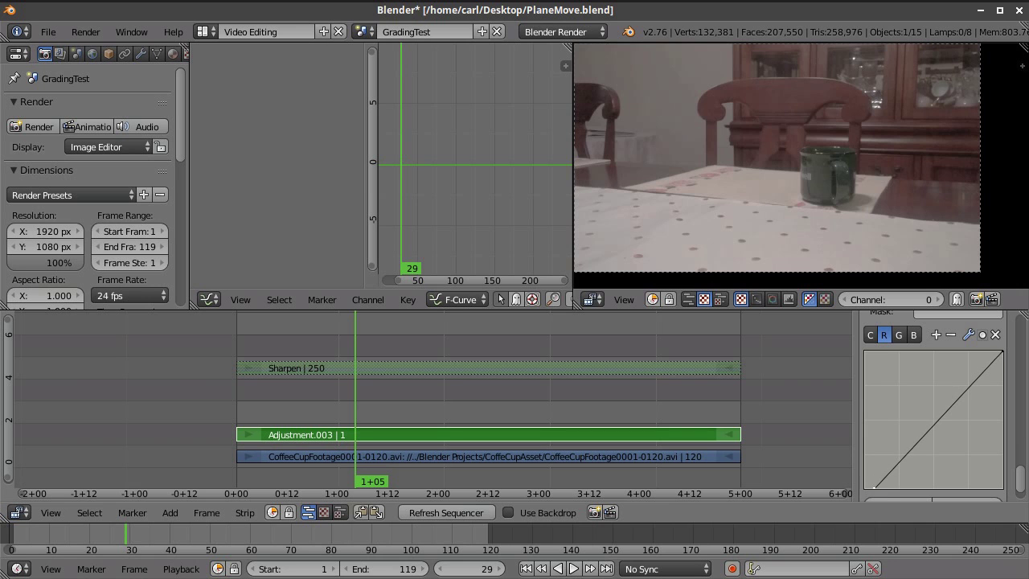
{"action": "left_click", "coordinate": [914, 335]}
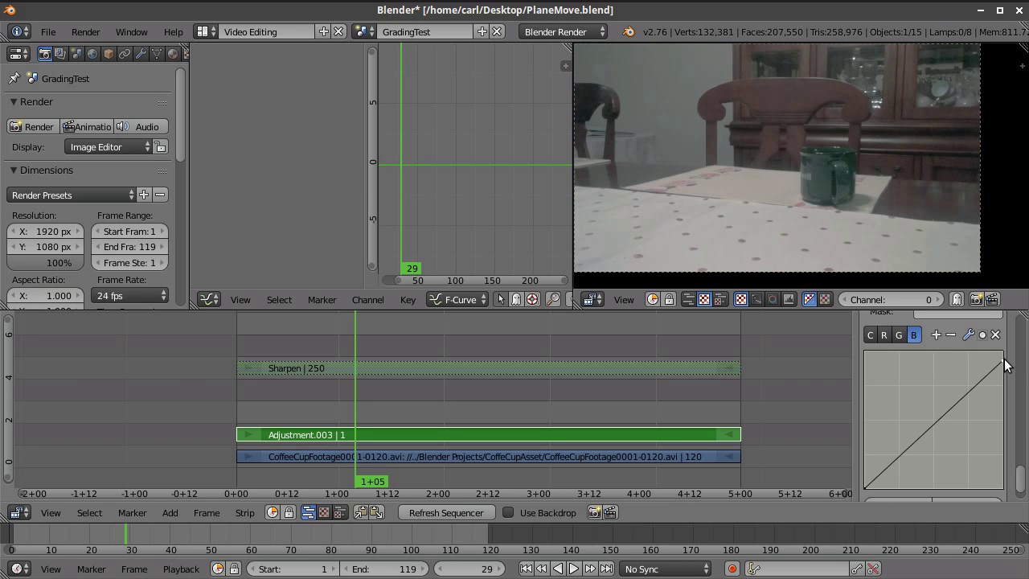
{"action": "left_click", "coordinate": [884, 335]}
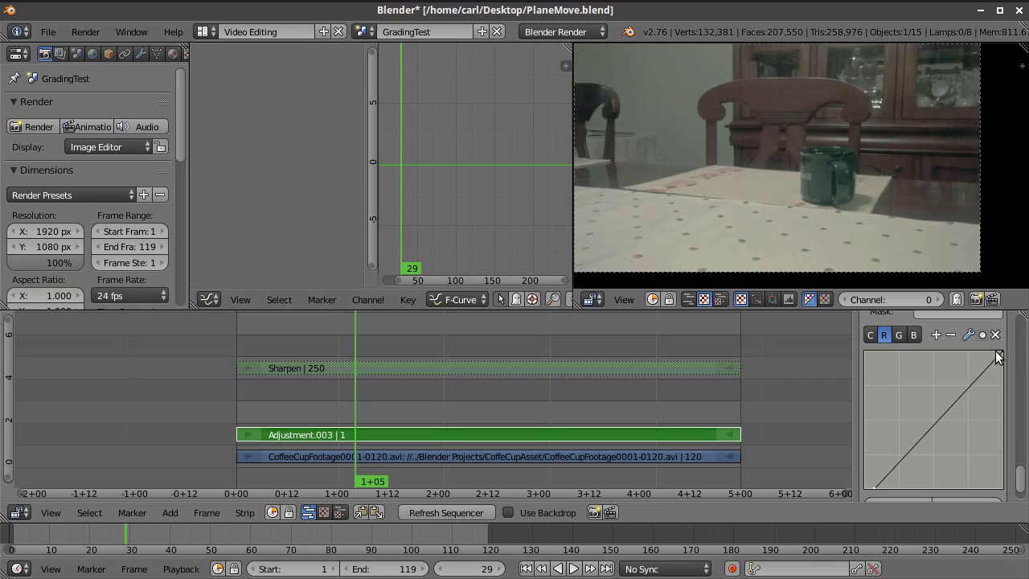
On the second modifier's combined curve, shift the black point slightly inward and add a raised point in the highlights
{"action": "left_click", "coordinate": [868, 333]}
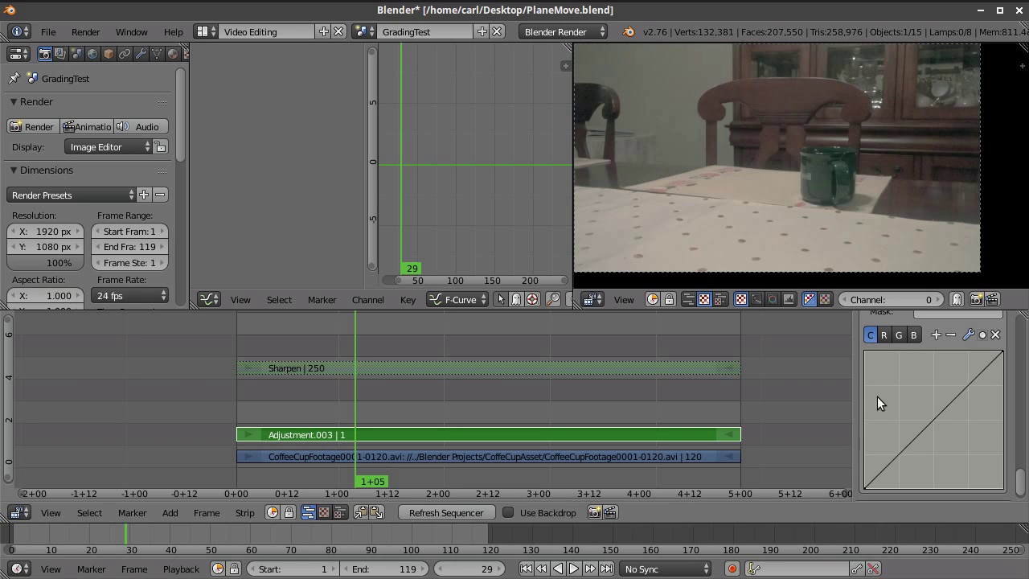
{"action": "left_click_drag", "start_coordinate": [868, 479], "coordinate": [876, 494]}
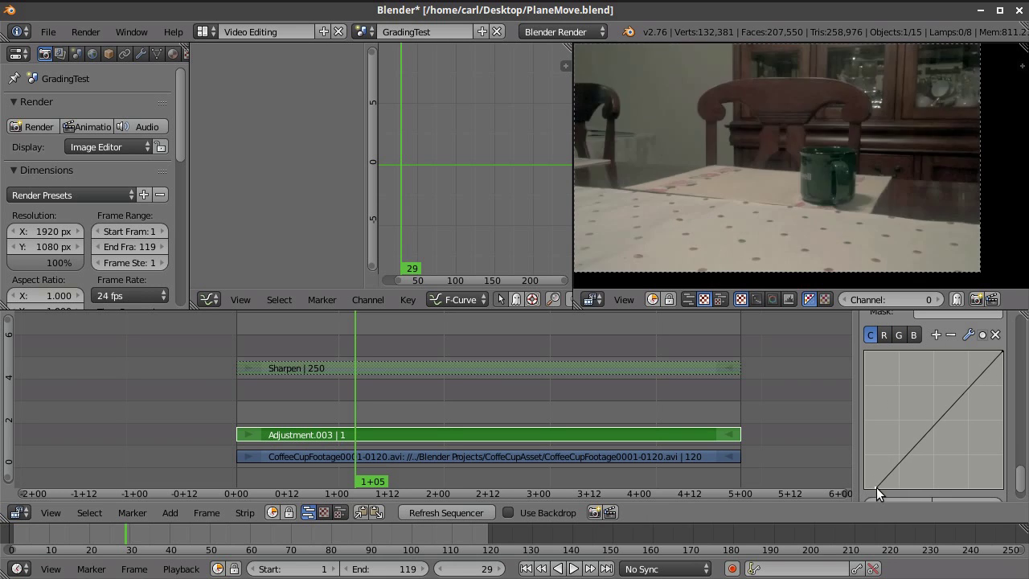
{"action": "left_click_drag", "start_coordinate": [971, 386], "coordinate": [963, 377]}
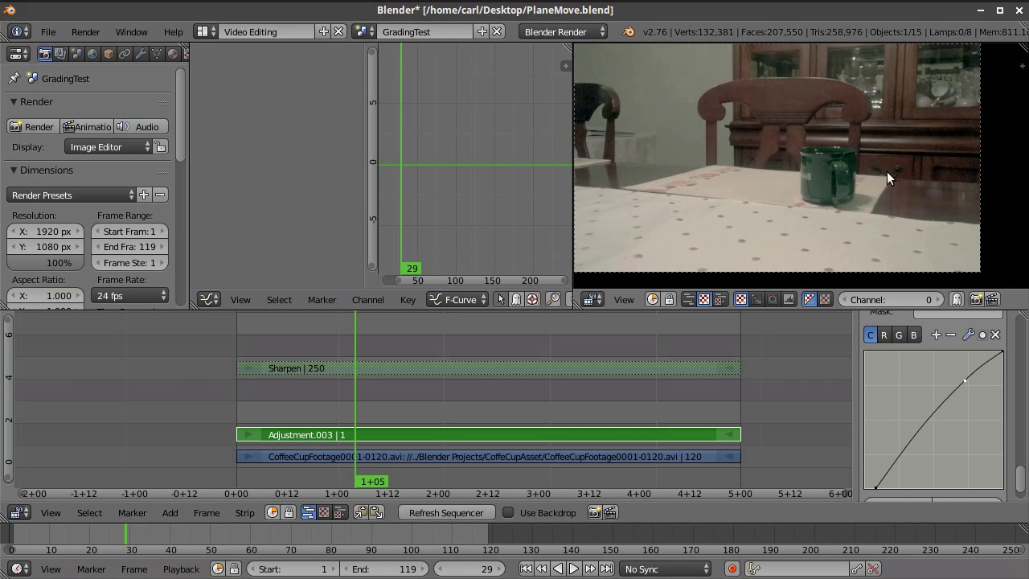
Toggle the Sharpen meta strip on and off to compare the coffee cup footage with and without sharpening, leaving the strip muted
{"action": "scroll", "coordinate": [875, 132], "scroll_direction": "down", "scroll_amount": 1}
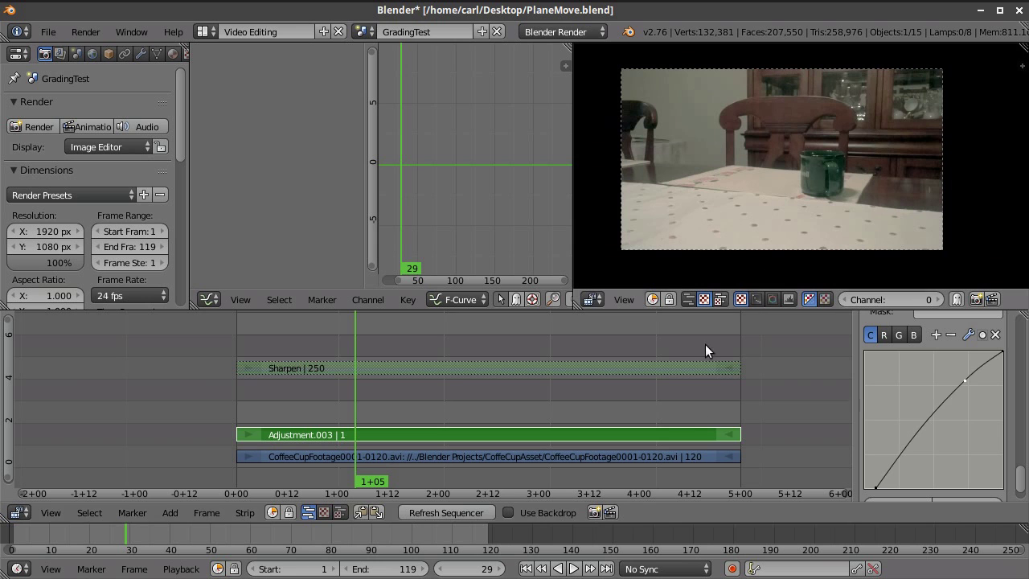
{"action": "right_click", "coordinate": [693, 371]}
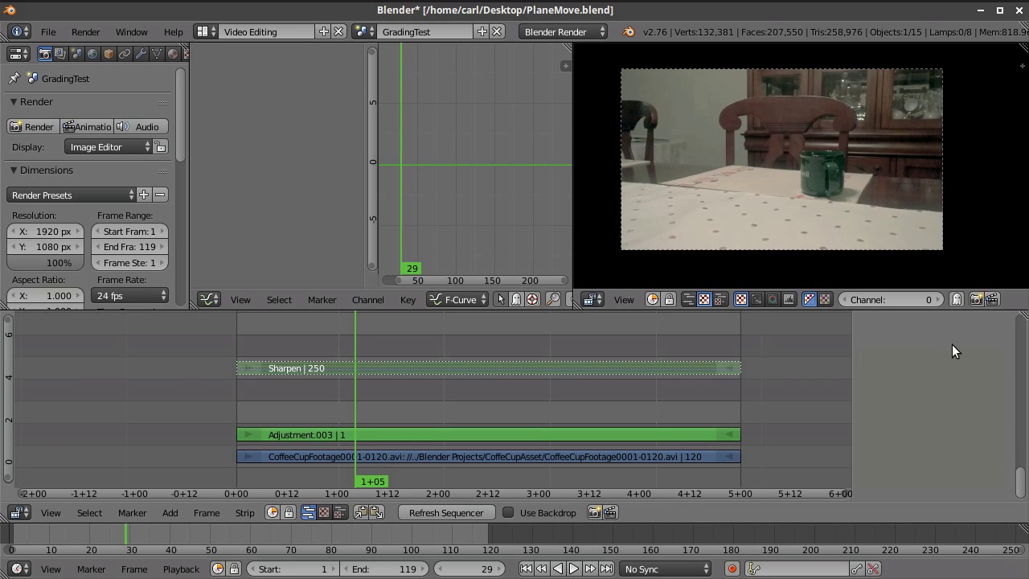
{"action": "scroll", "coordinate": [955, 342], "scroll_direction": "up", "scroll_amount": 5}
{"action": "scroll", "coordinate": [961, 339], "scroll_direction": "up", "scroll_amount": 5}
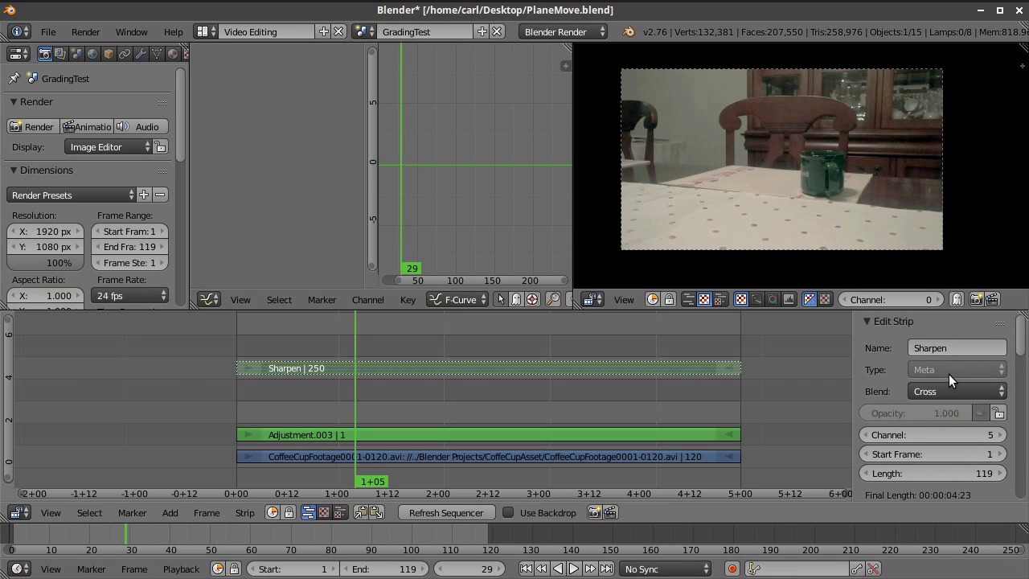
{"action": "left_click", "coordinate": [981, 411]}
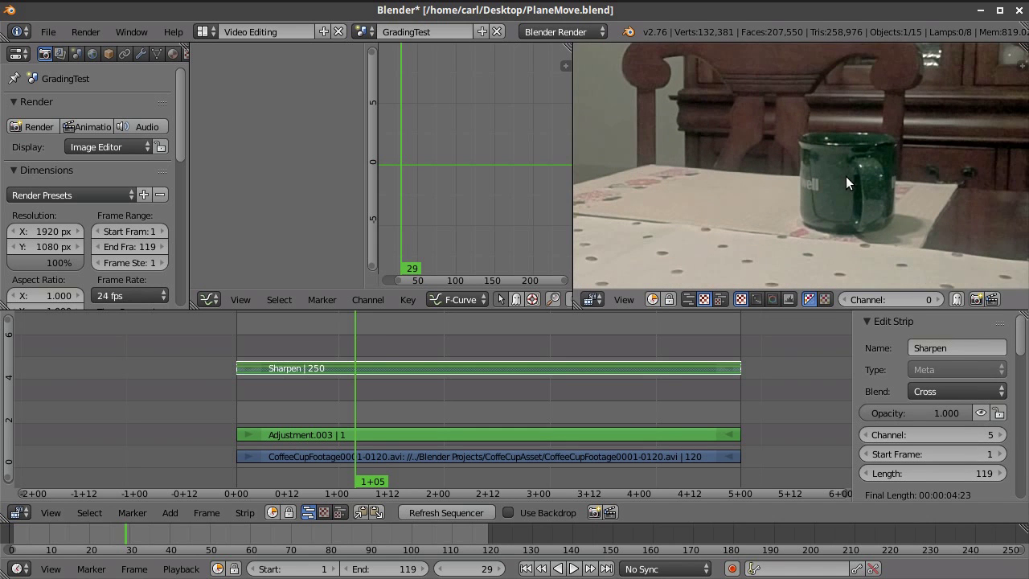
{"action": "left_click", "coordinate": [981, 412]}
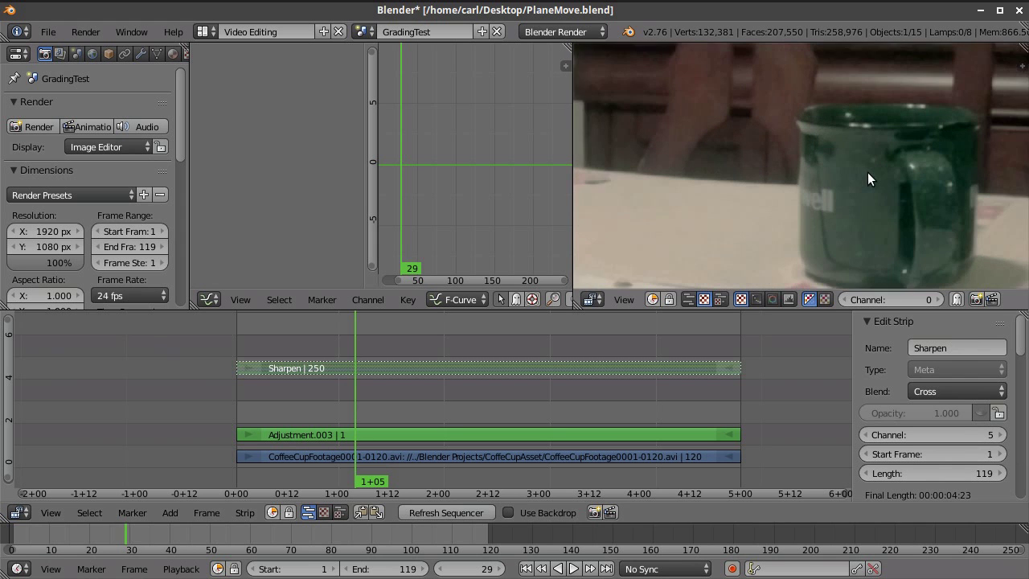
{"action": "left_click", "coordinate": [982, 412]}
{"action": "left_click", "coordinate": [982, 413]}
{"action": "scroll", "coordinate": [884, 194], "scroll_direction": "down", "scroll_amount": 4}
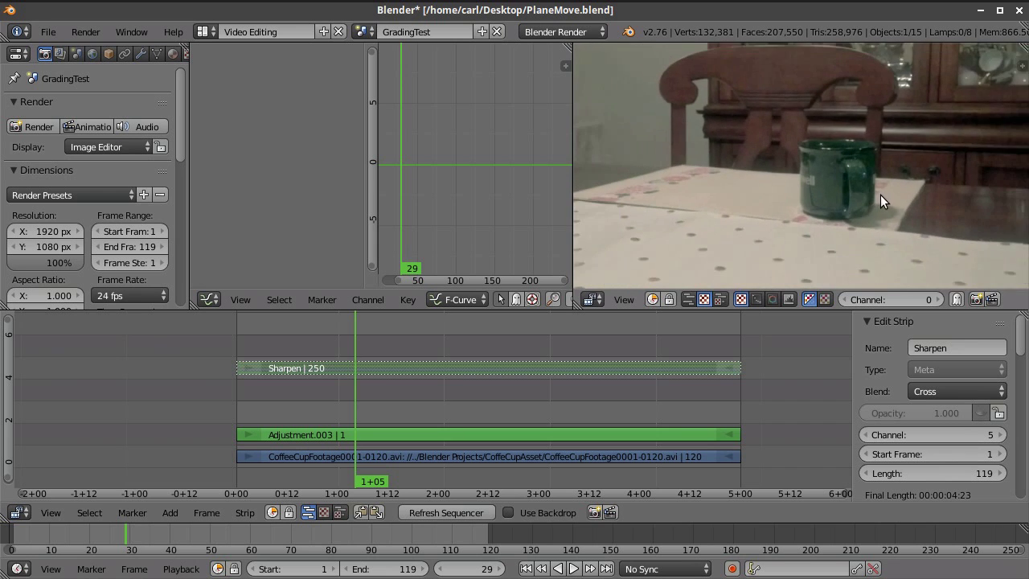
{"action": "scroll", "coordinate": [878, 196], "scroll_direction": "down", "scroll_amount": 3}
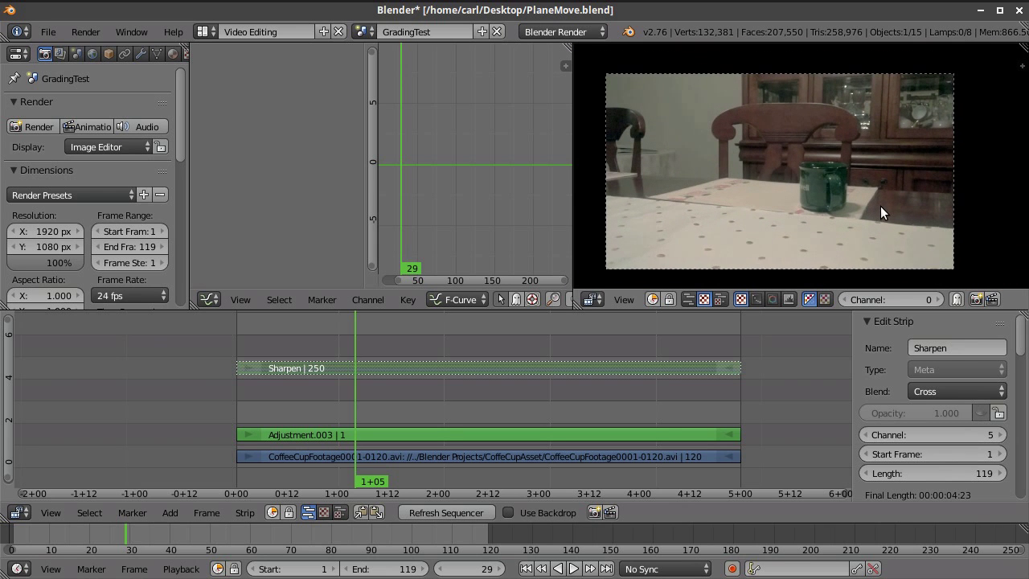
{"action": "middle_click_drag", "start_coordinate": [882, 204], "coordinate": [883, 201]}
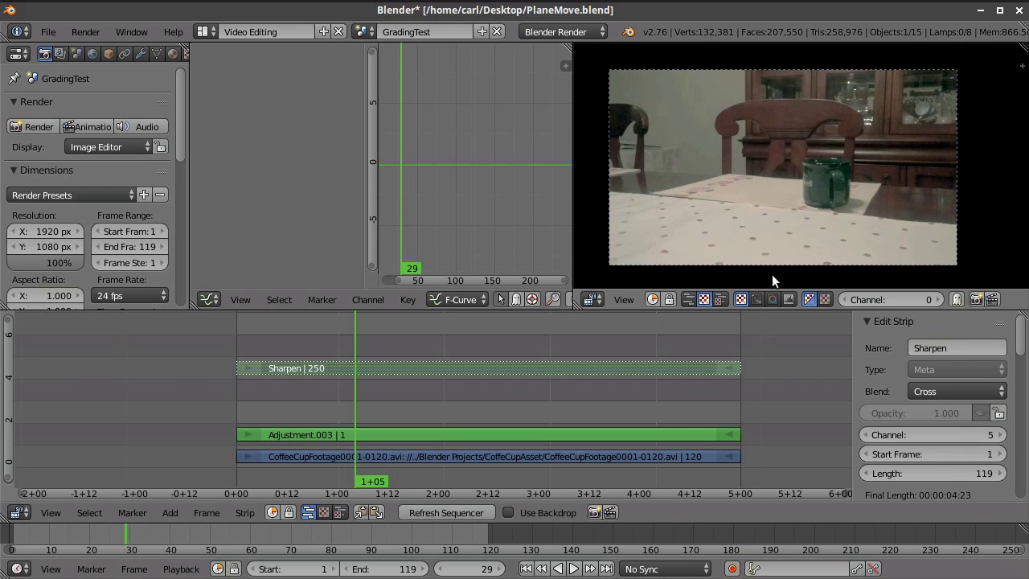